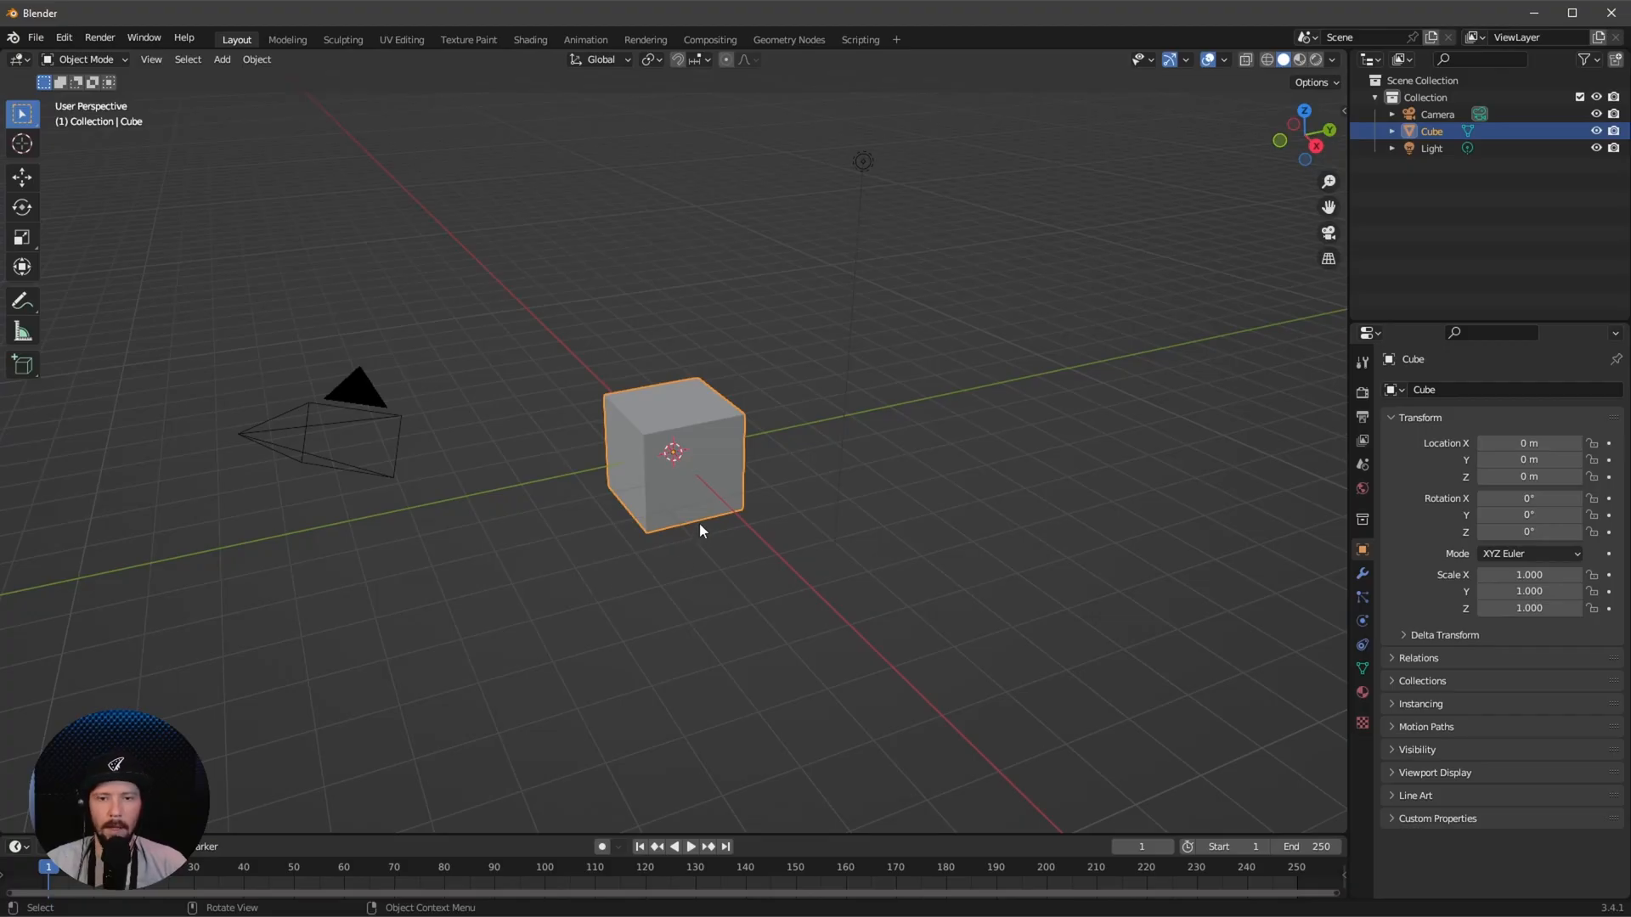
# Delete the default cube, add a test landscape mesh and delete it again
pyautogui.press('x')
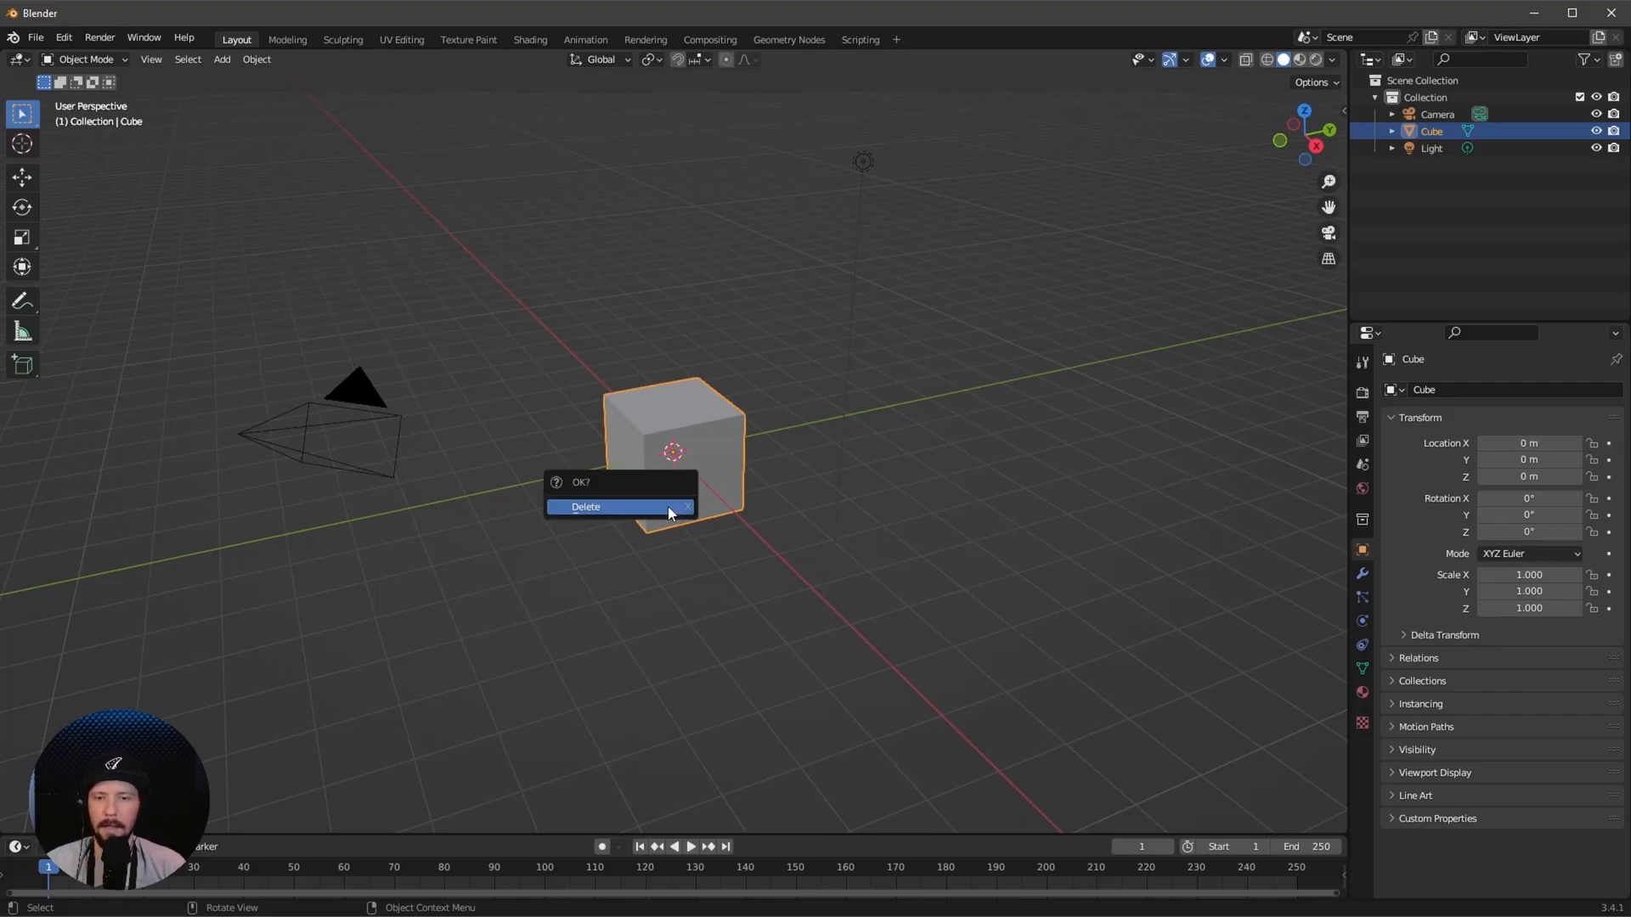
pyautogui.click(653, 507)
pyautogui.hotkey('shift', 'a')
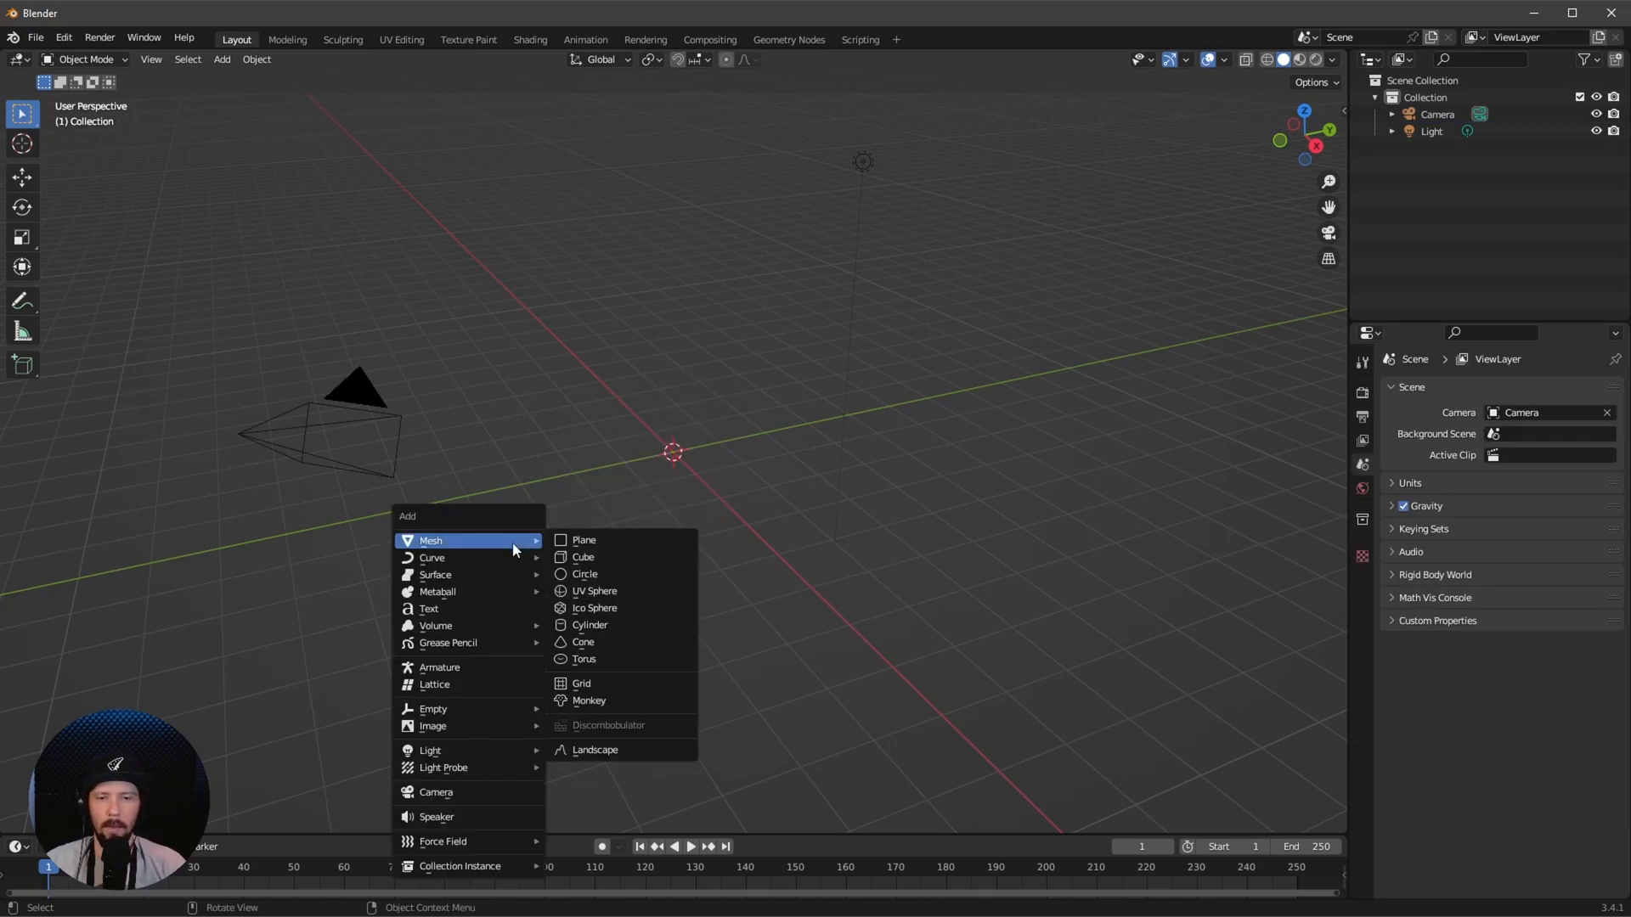
pyautogui.click(611, 752)
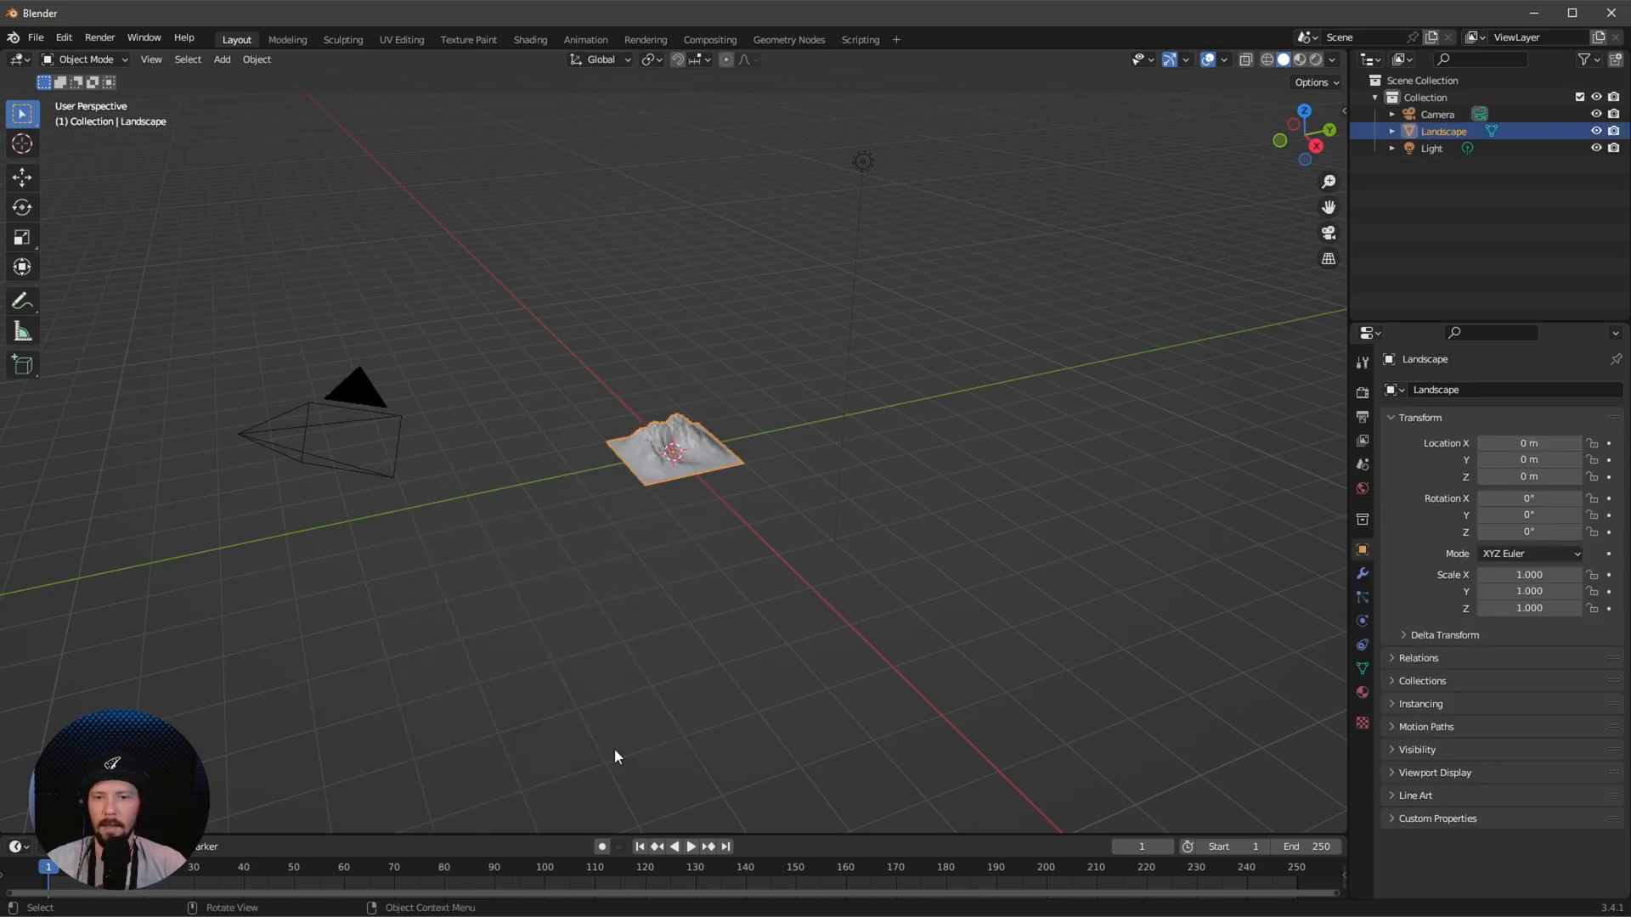
pyautogui.press('x')
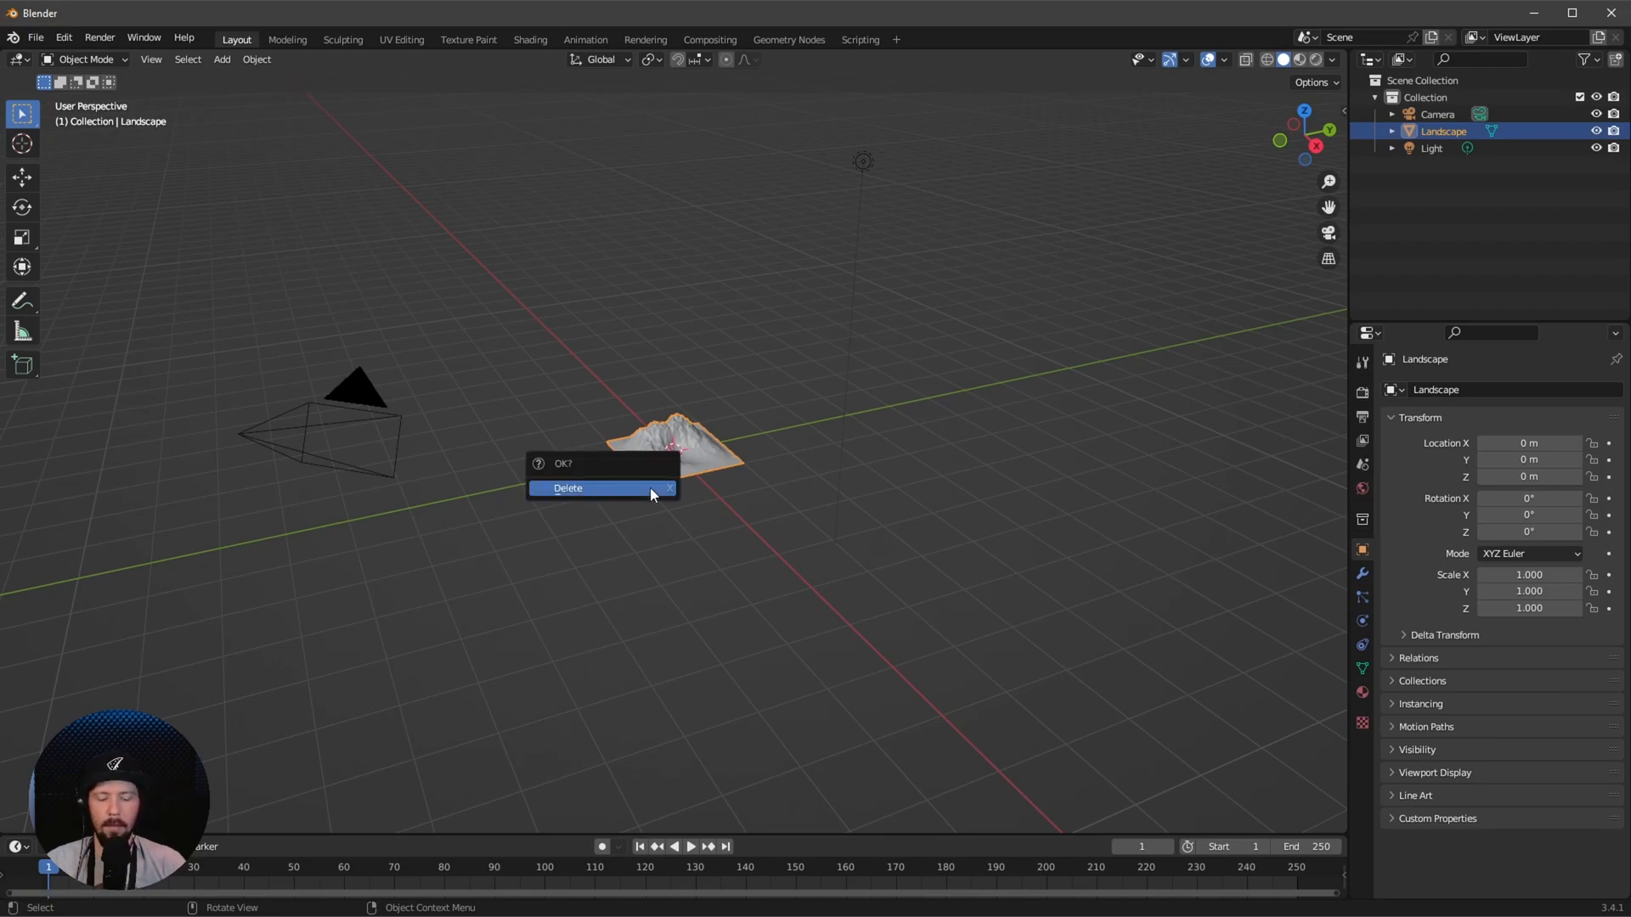
pyautogui.click(650, 488)
# Check in Preferences > Add-ons that A.N.T. Landscape is enabled, then close preferences
pyautogui.click(64, 38)
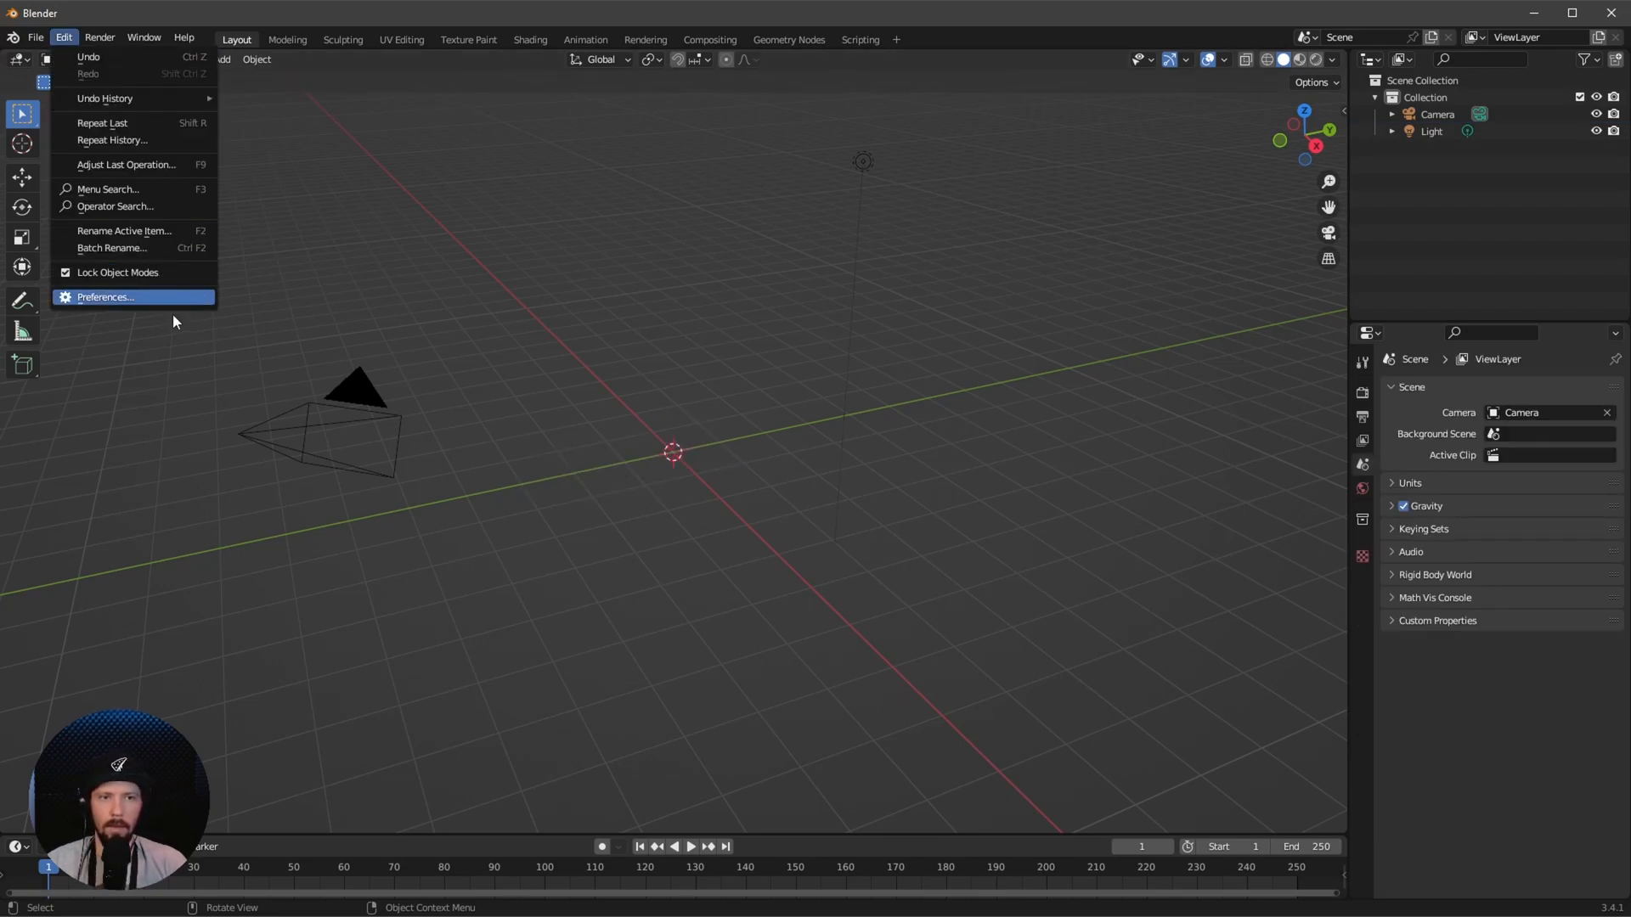
pyautogui.click(155, 300)
pyautogui.moveTo(176, 66); pyautogui.dragTo(404, 105)
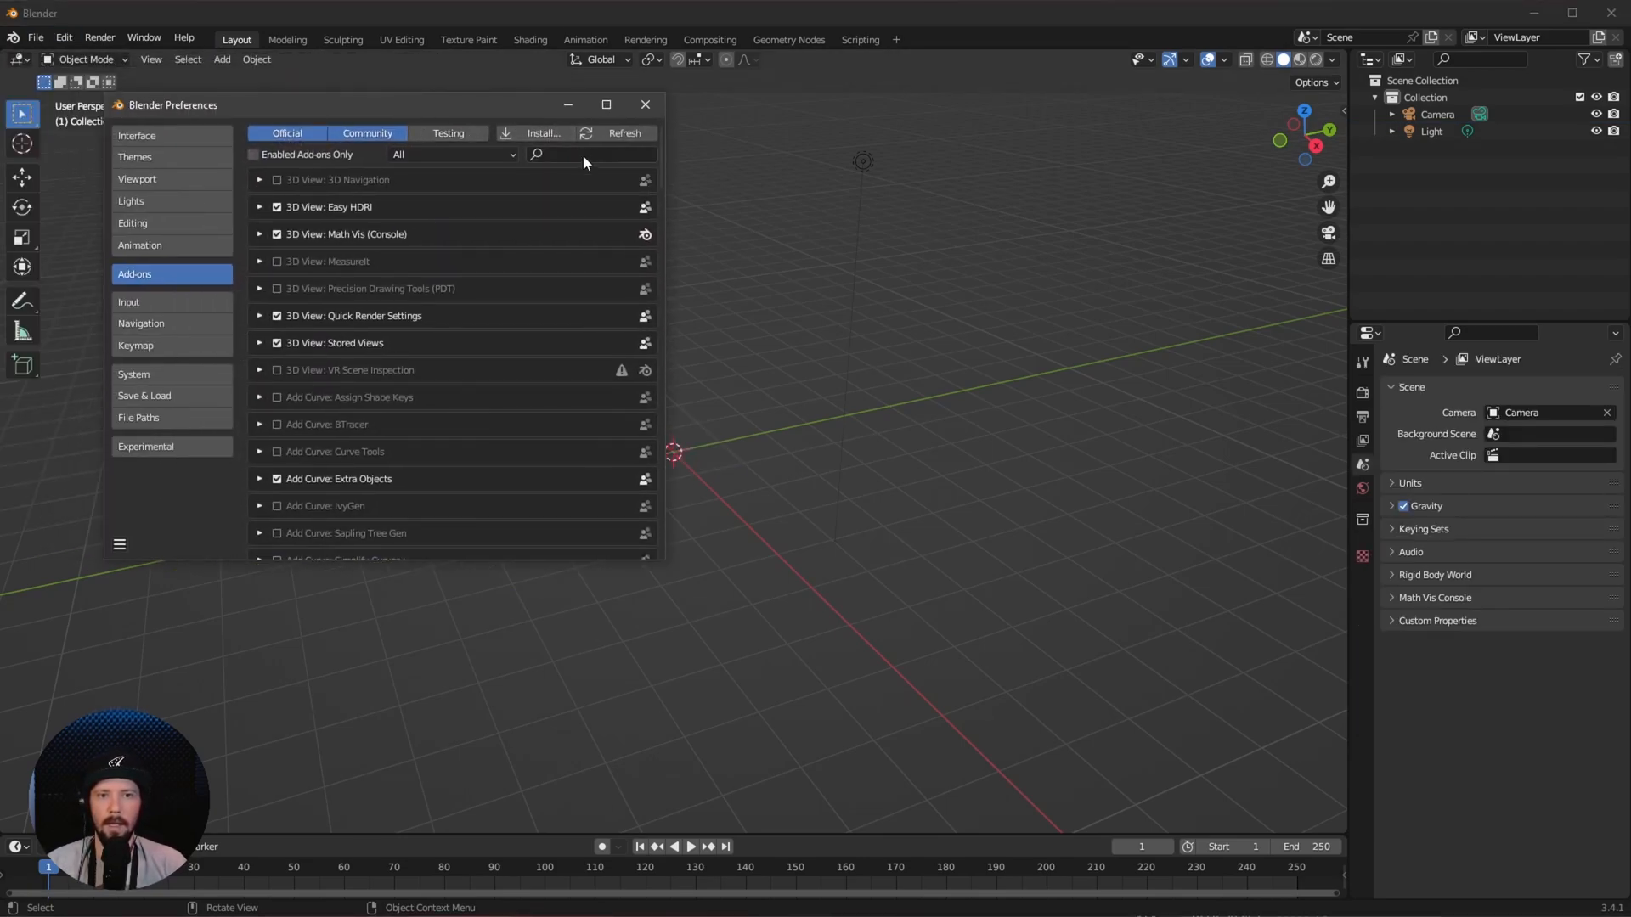
pyautogui.click(593, 154)
pyautogui.write('ldar')
pyautogui.press('BackSpace')
pyautogui.press('BackSpace')
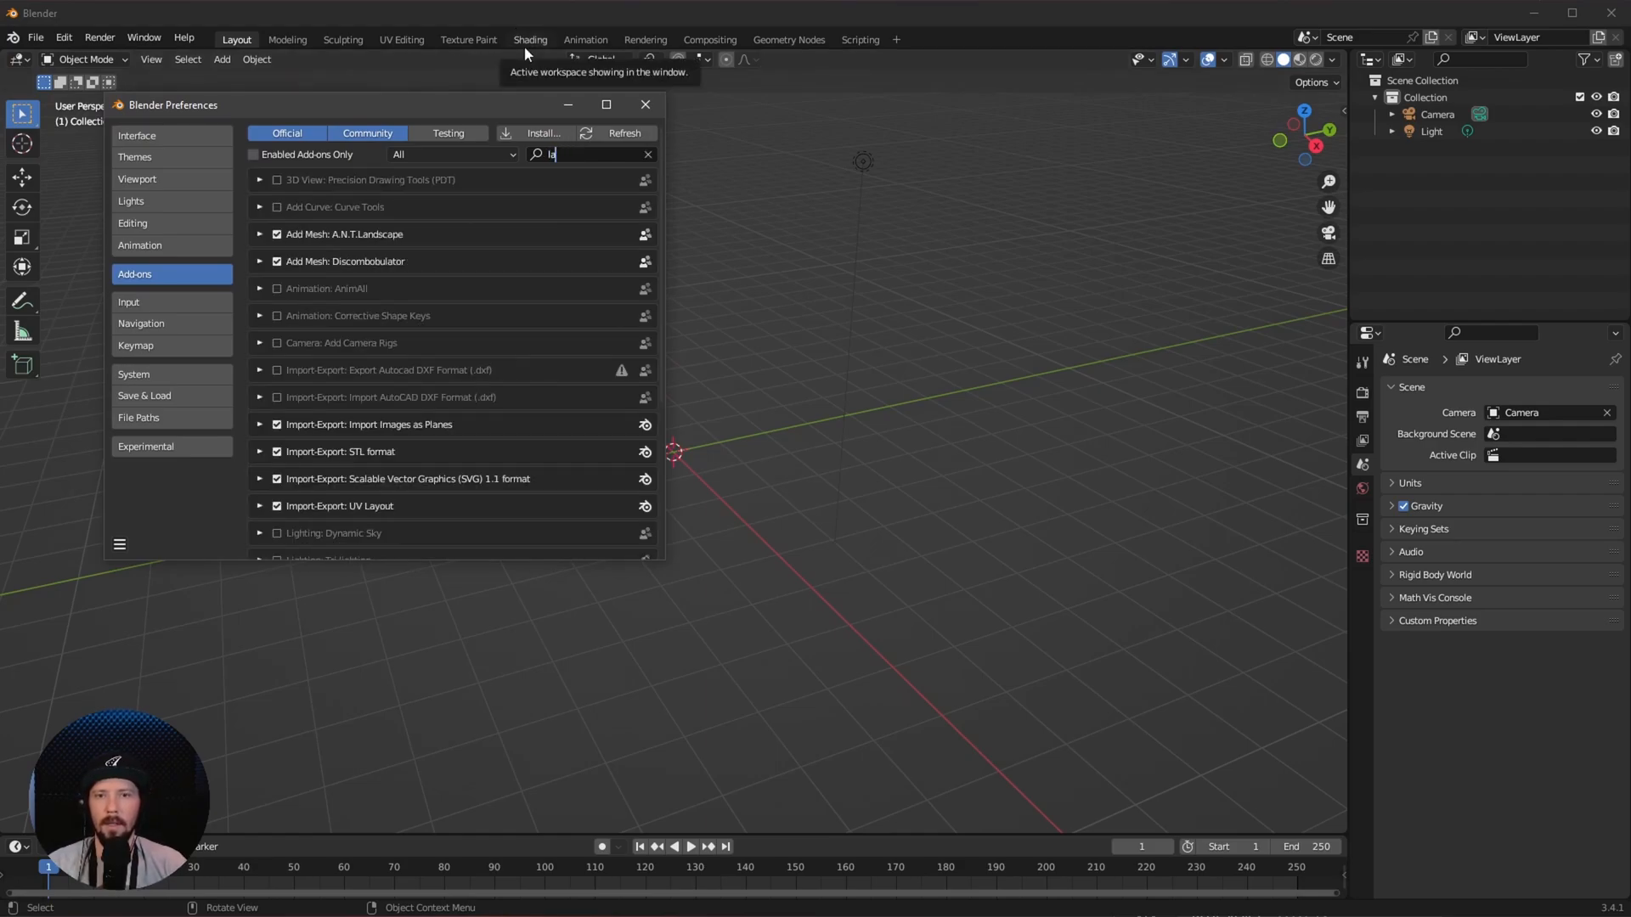
pyautogui.write('nd')
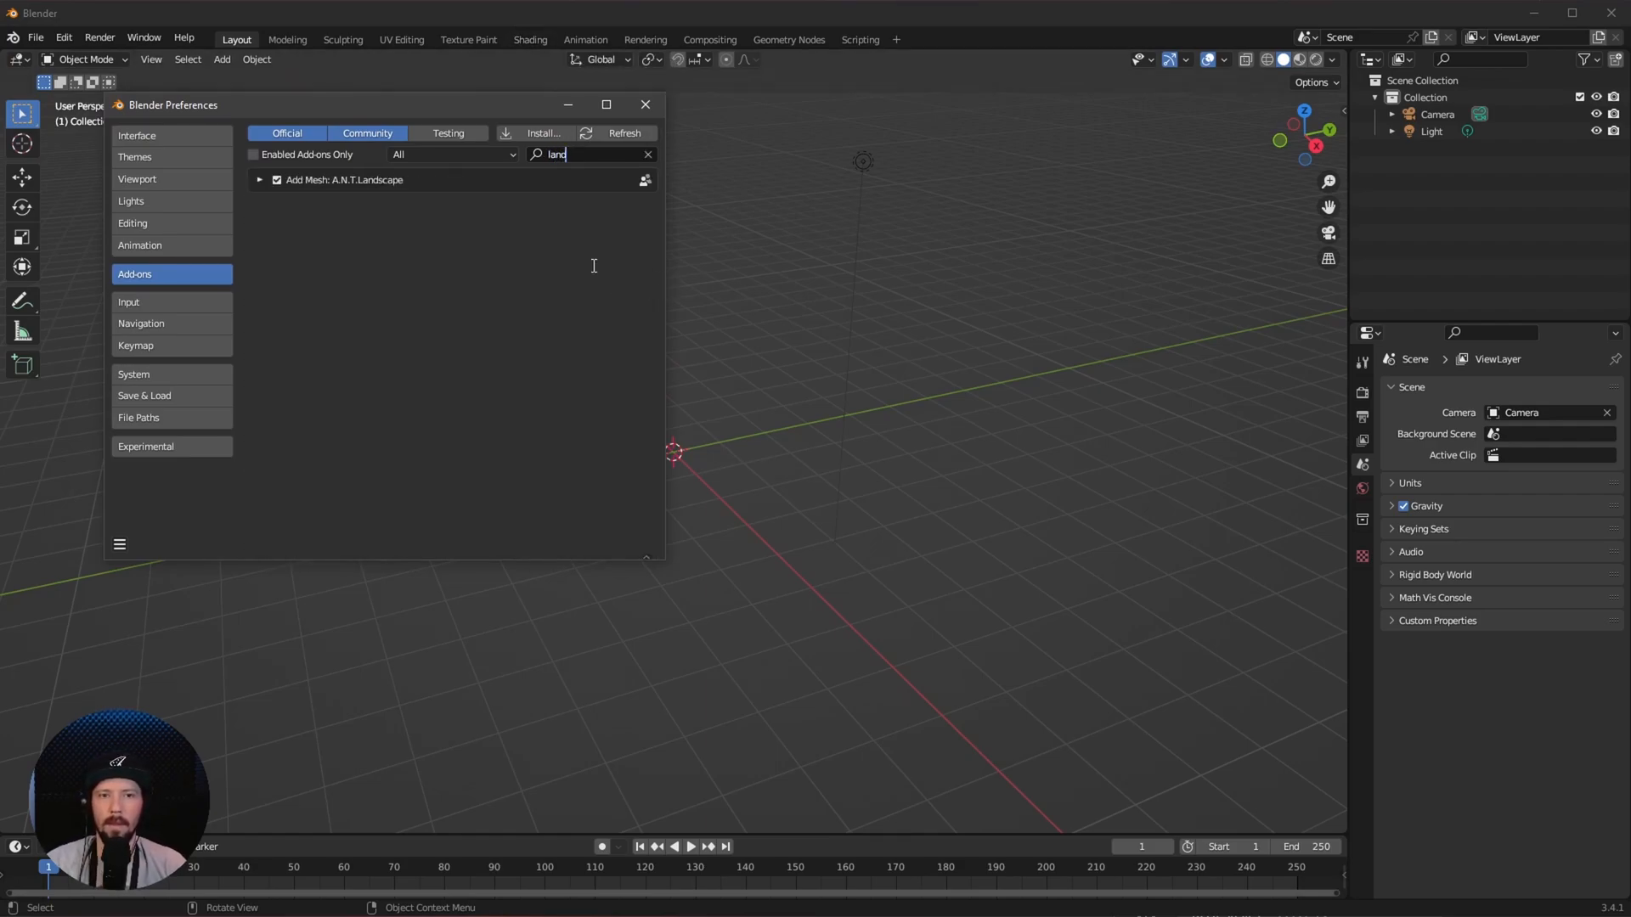
pyautogui.click(647, 106)
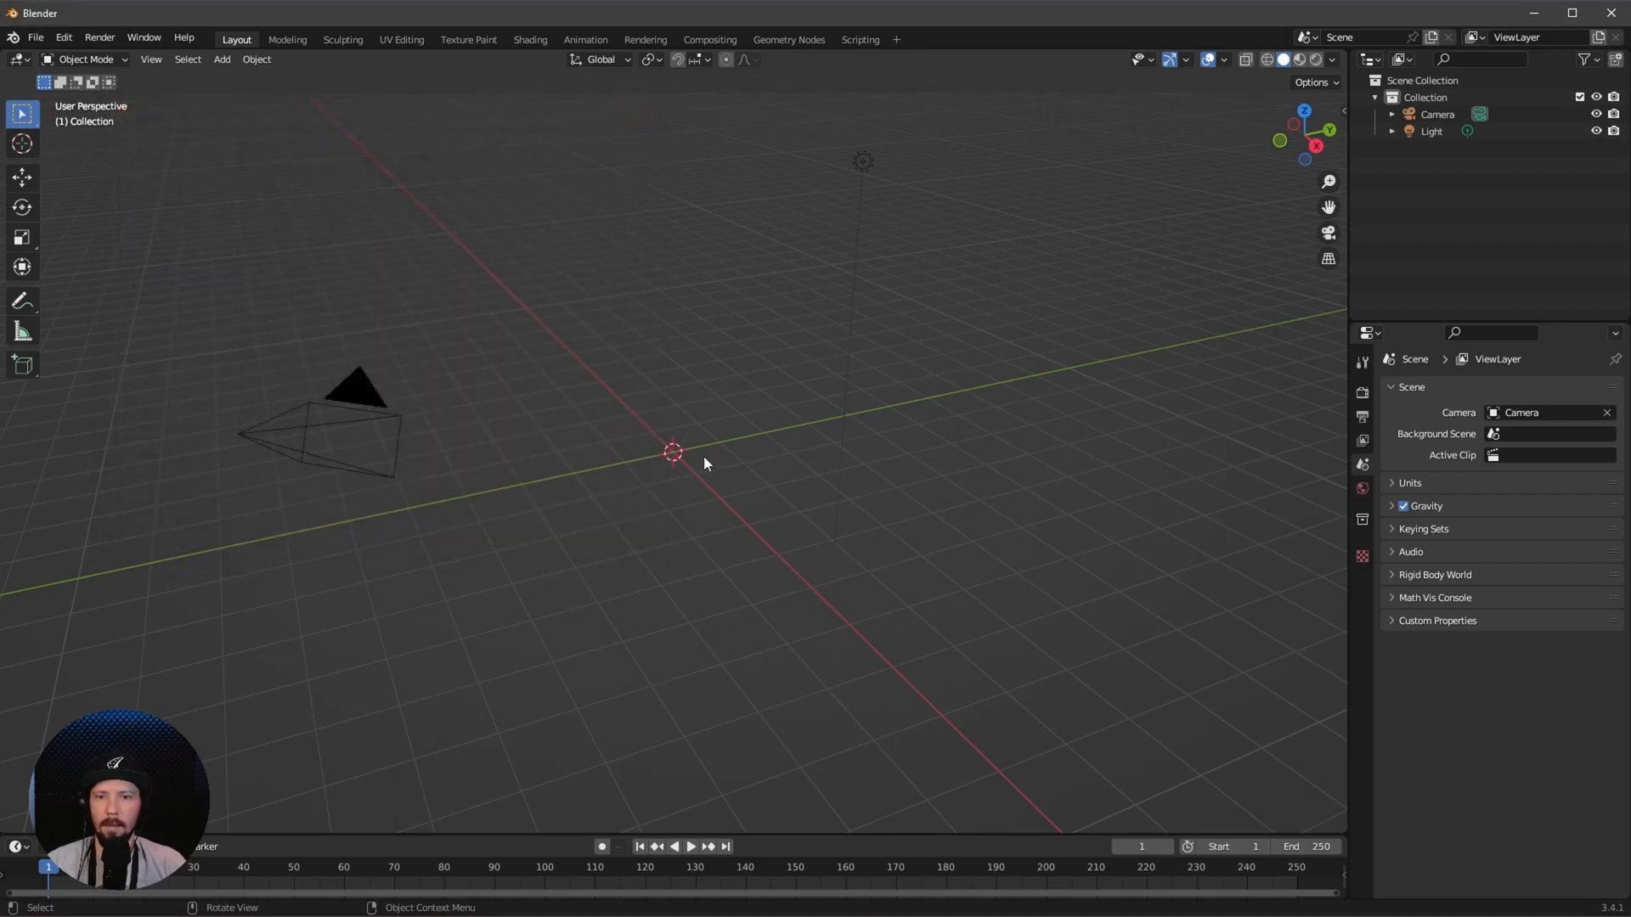
# Add a landscape mesh with the canyon preset and 400 subdivisions in both directions
pyautogui.hotkey('shift', 'a')
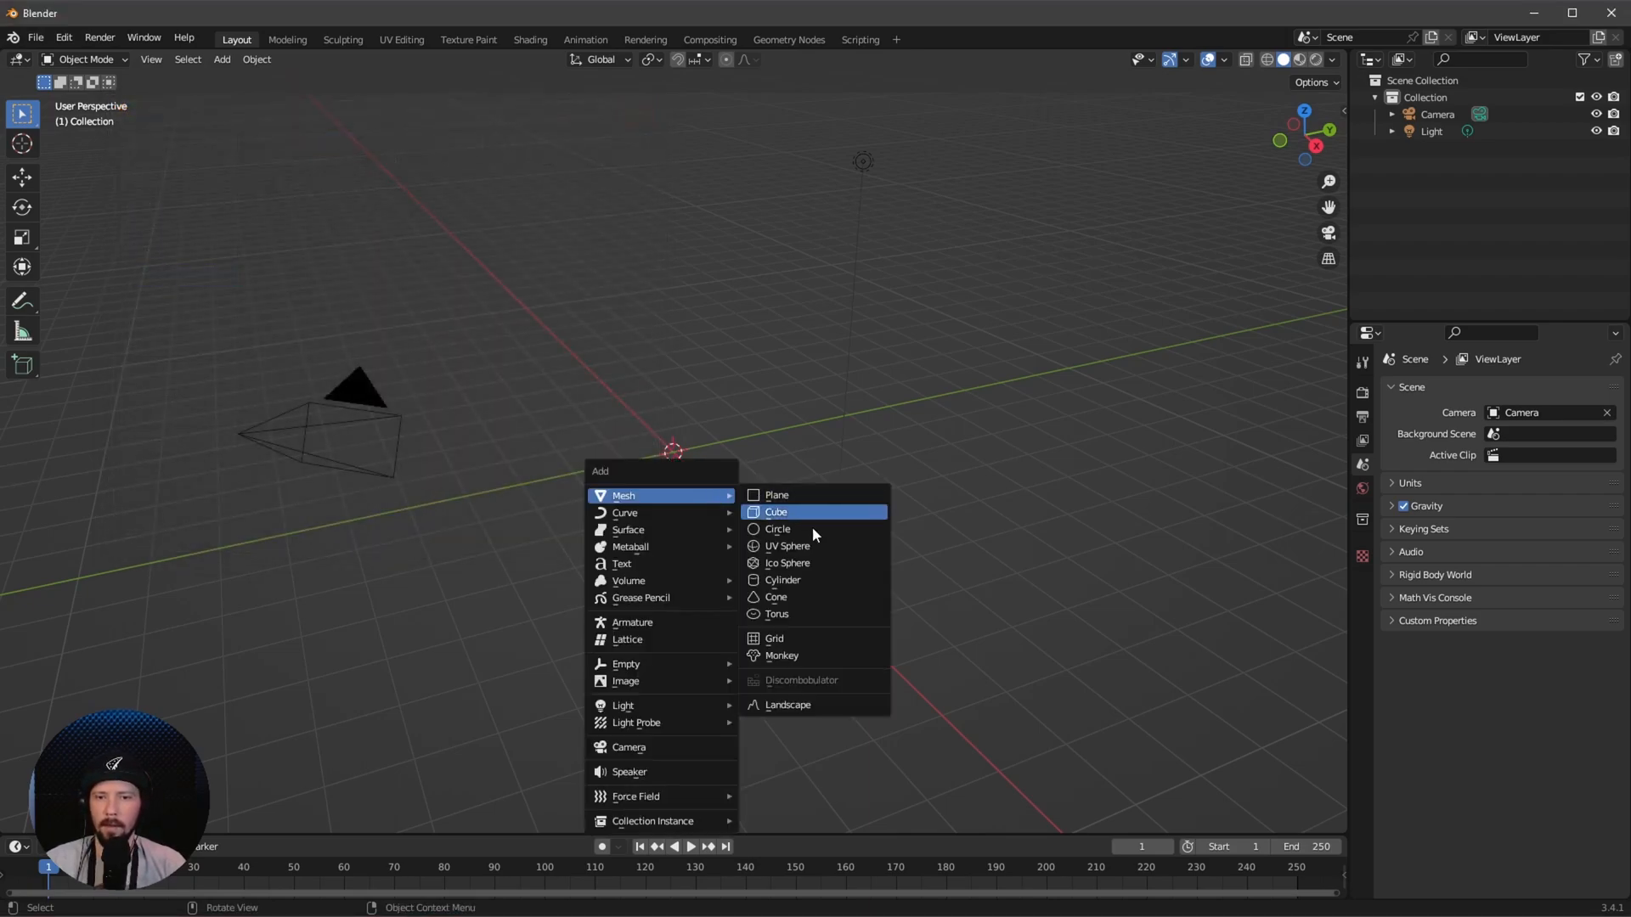
pyautogui.click(801, 708)
pyautogui.scroll(2, 718, 557)
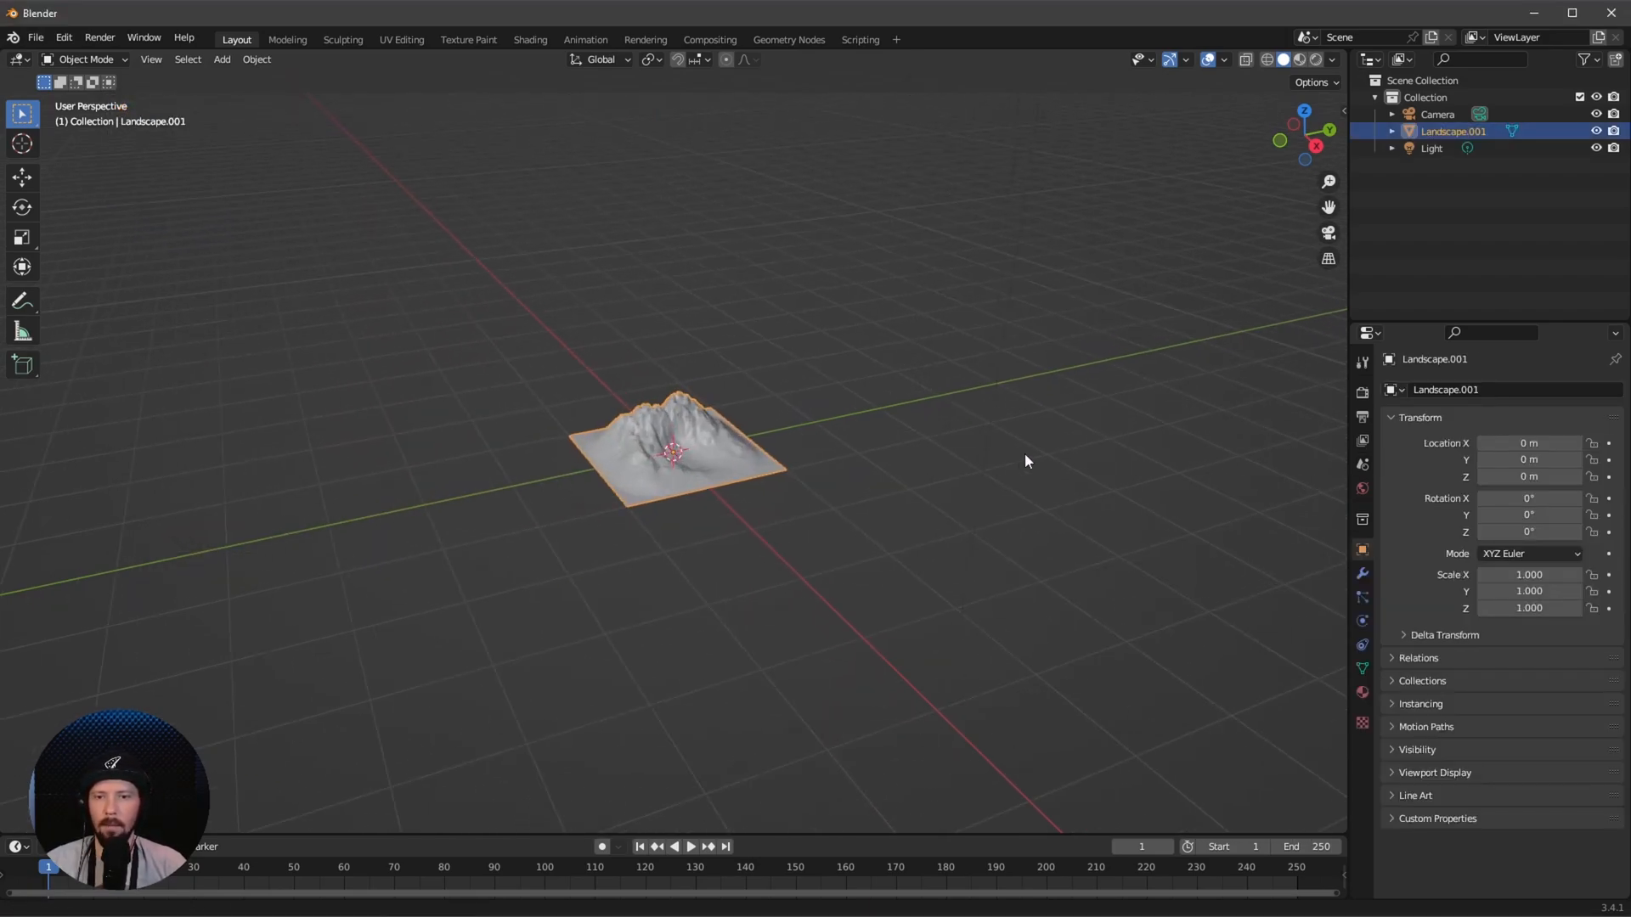
pyautogui.scroll(2, 1025, 453)
pyautogui.scroll(2, 796, 573)
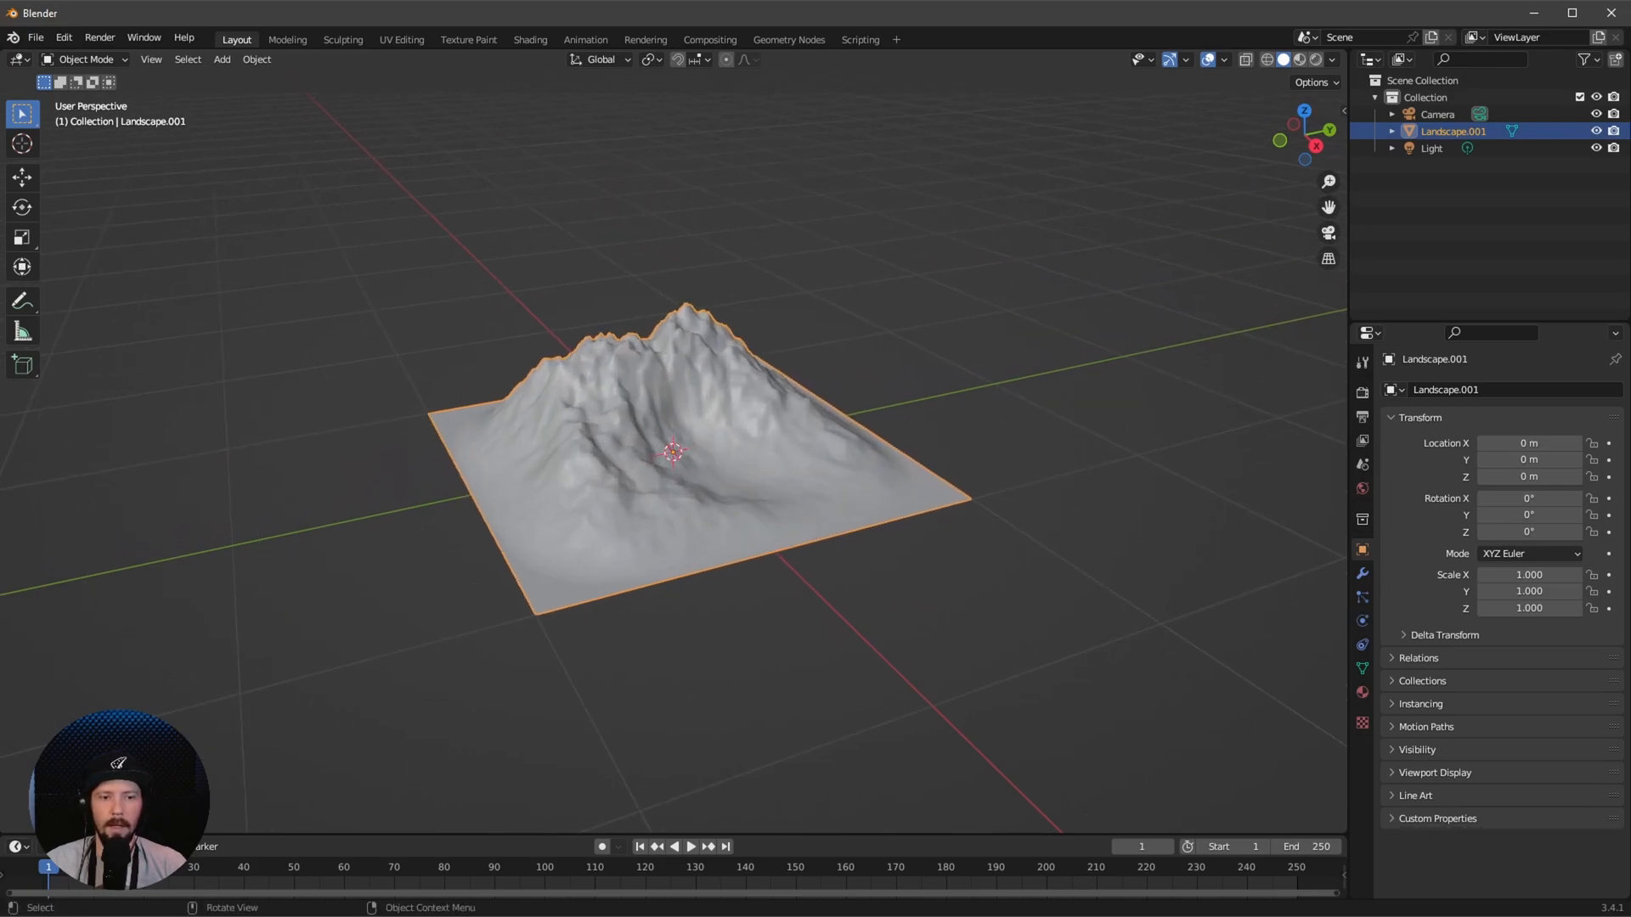
pyautogui.click(188, 821)
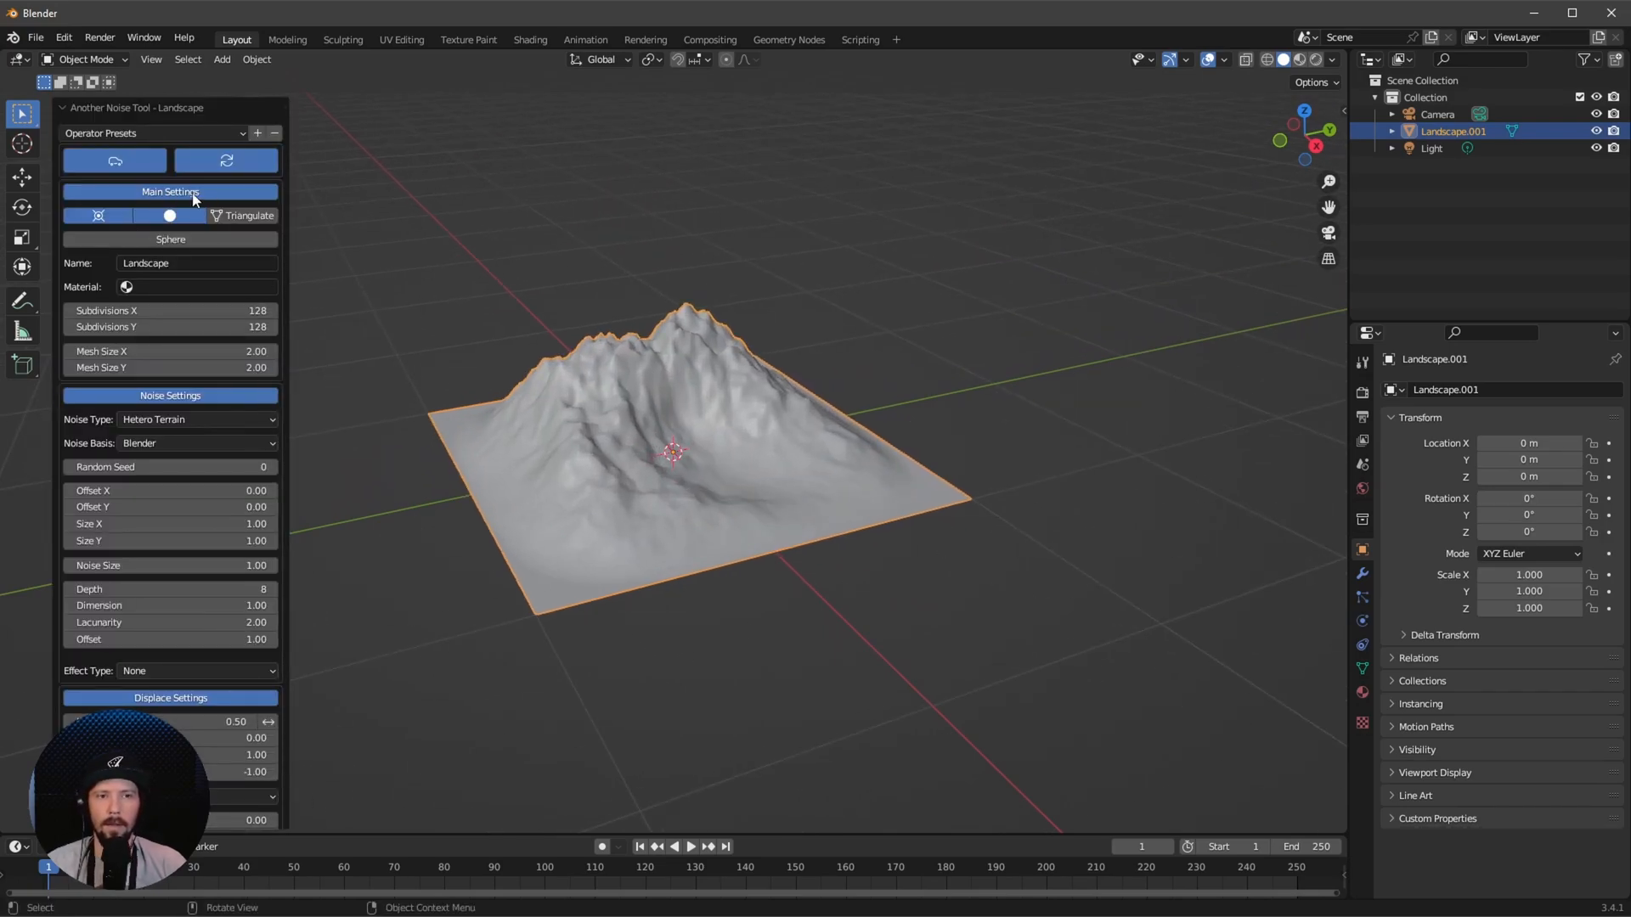
pyautogui.click(188, 135)
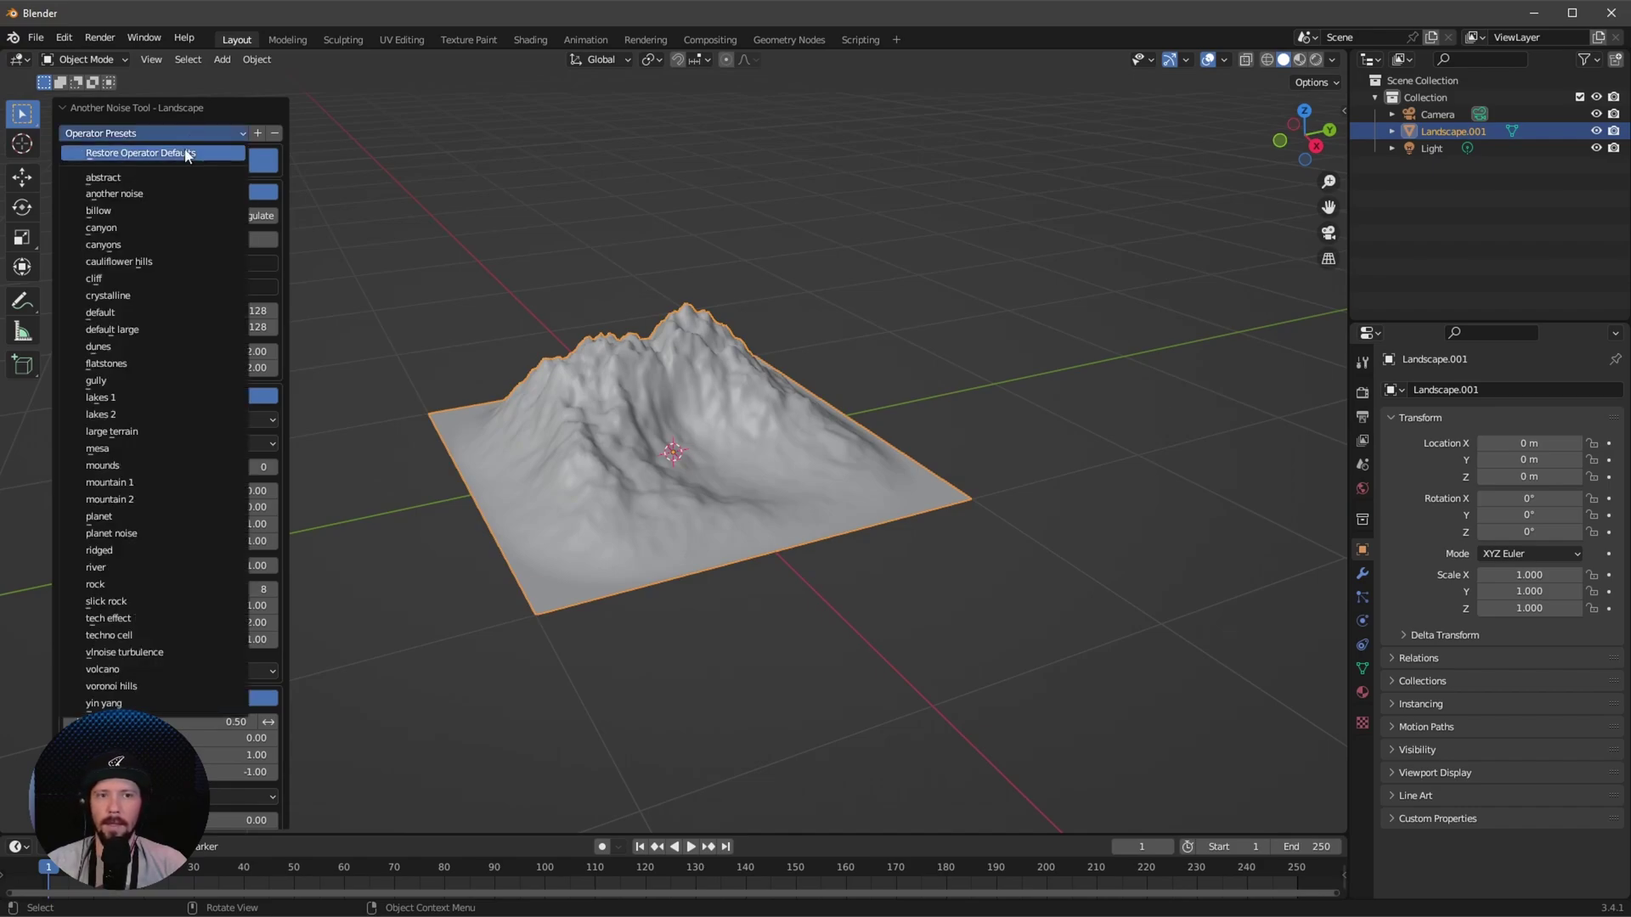
pyautogui.click(158, 230)
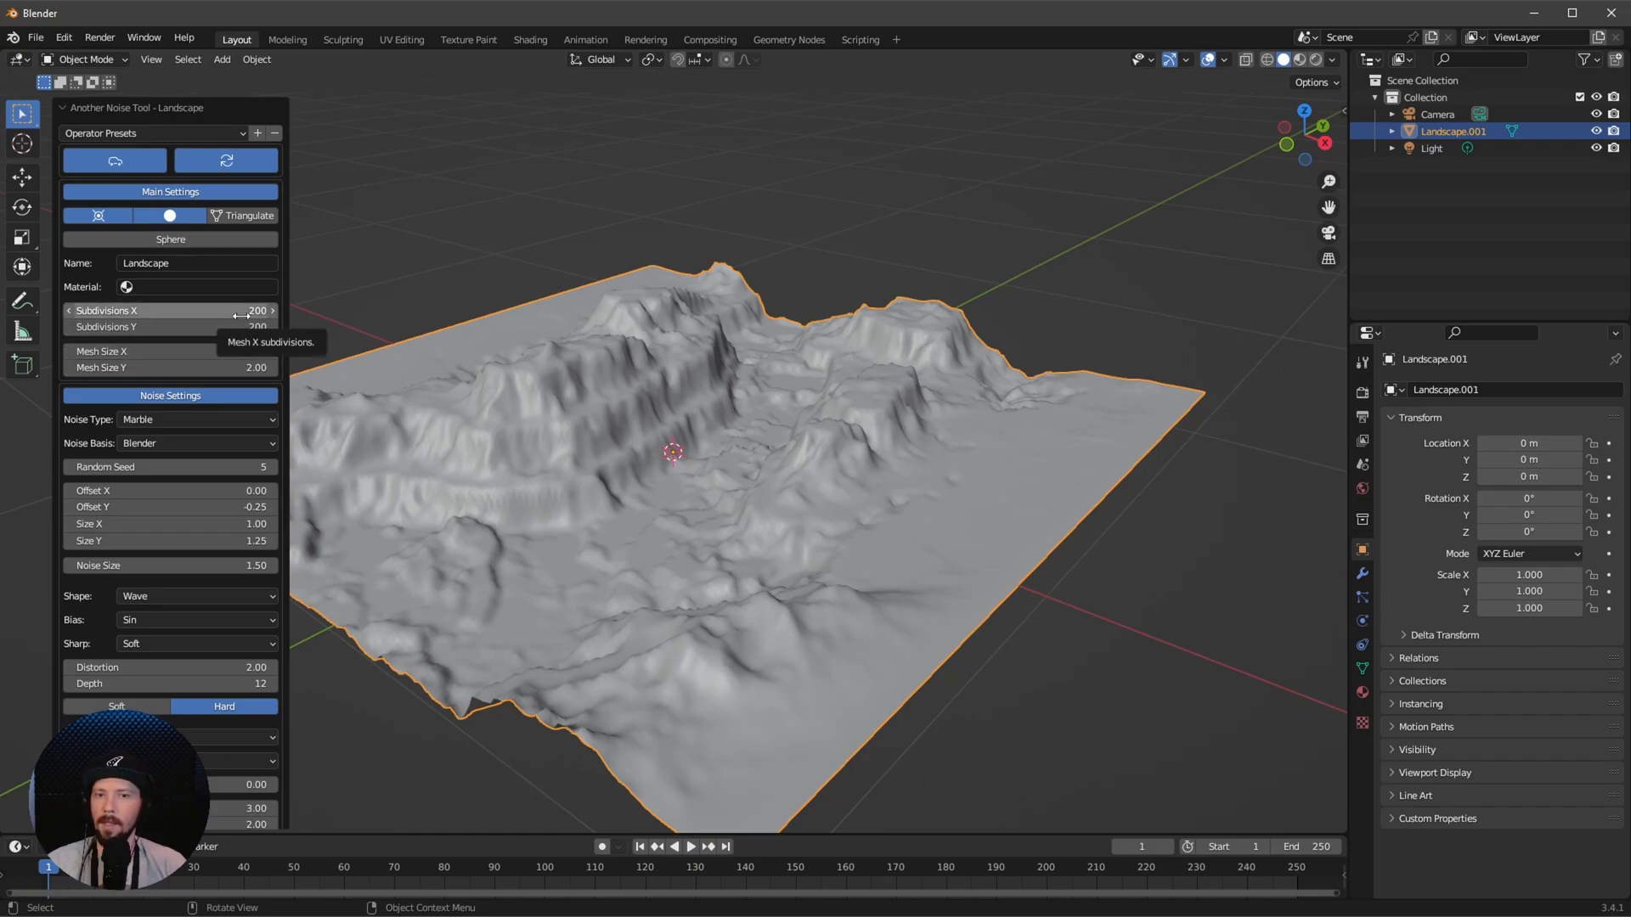
pyautogui.moveTo(241, 310); pyautogui.dragTo(245, 333)
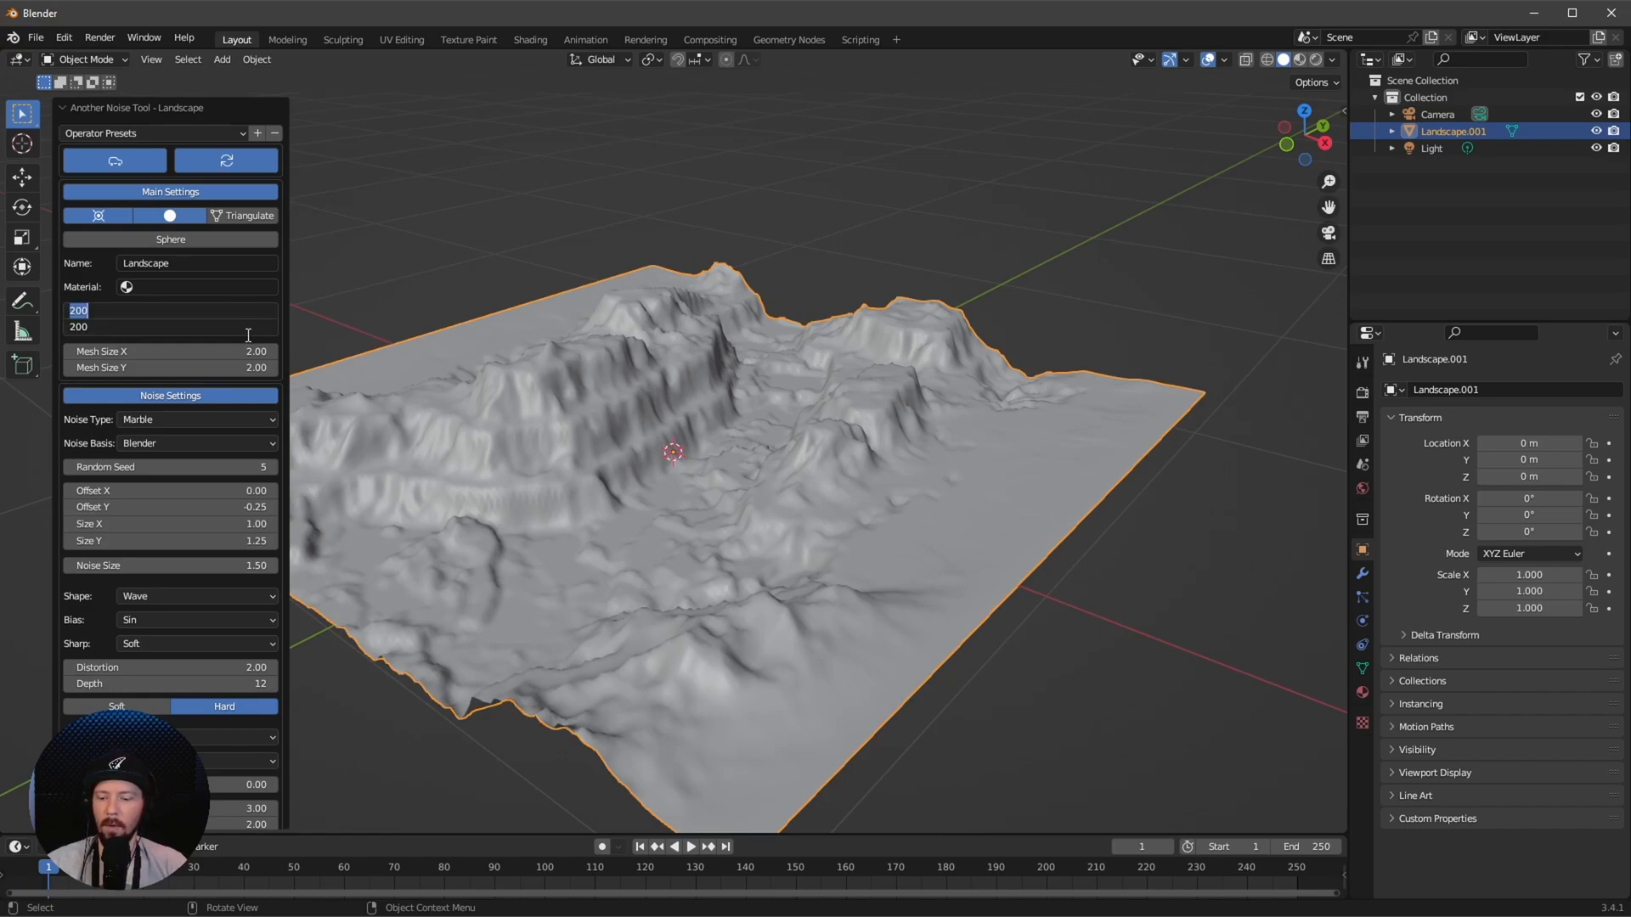
pyautogui.write('400')
pyautogui.press('Return')
# Set the landscape dimensions to 150 × 150 × 25 m in the N panel
pyautogui.moveTo(836, 491); pyautogui.dragTo(810, 505, button='middle')
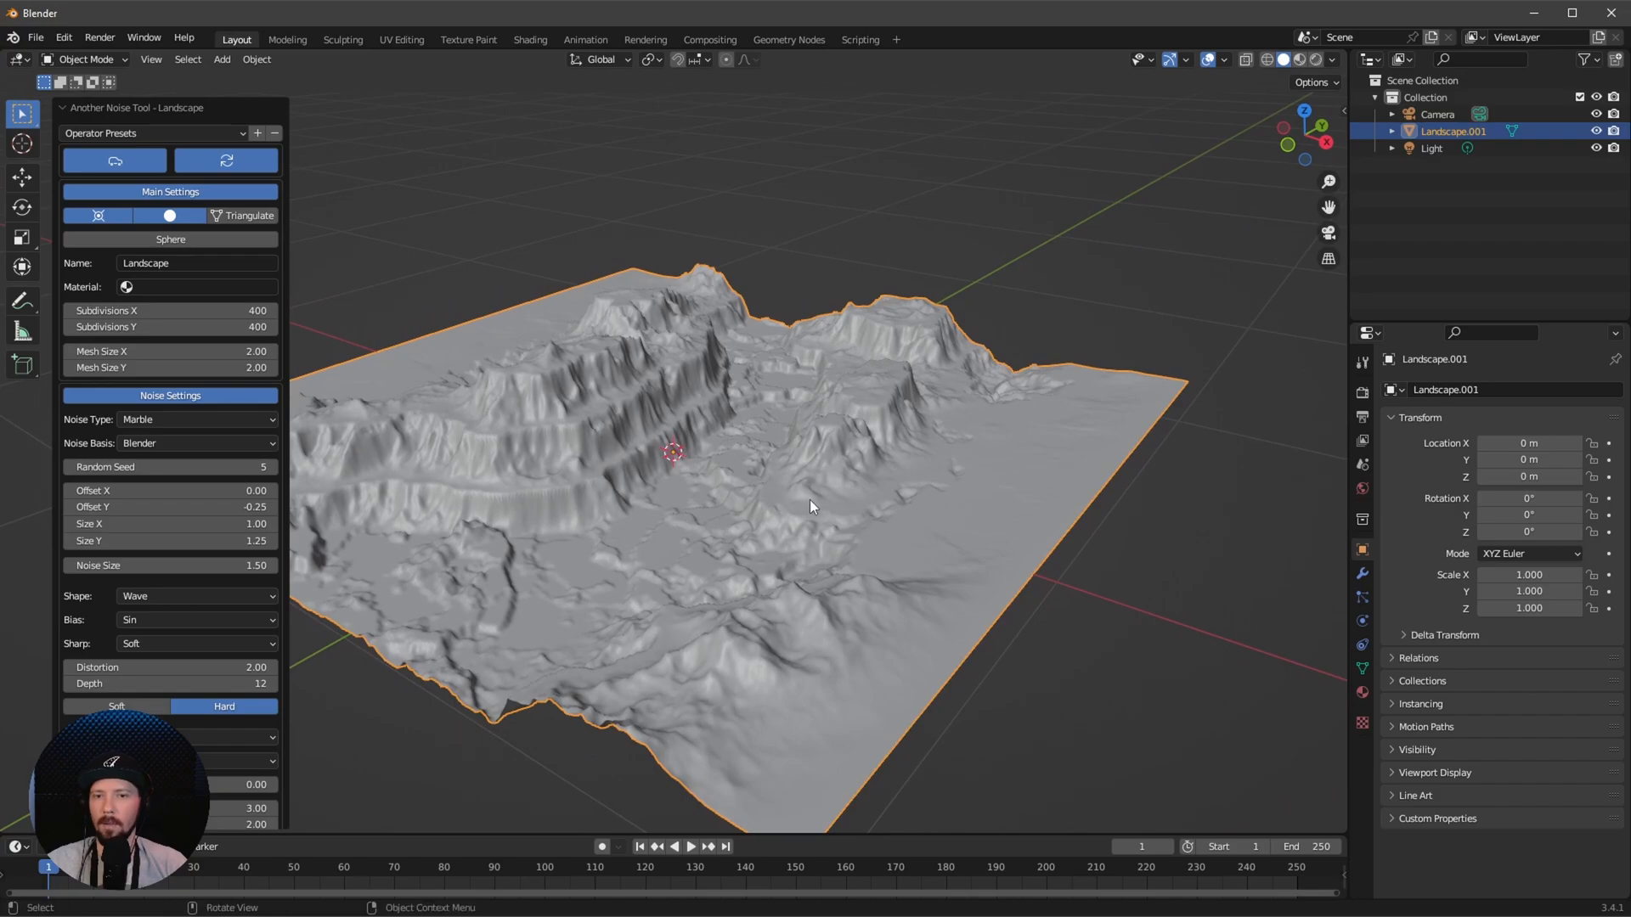
pyautogui.press('n')
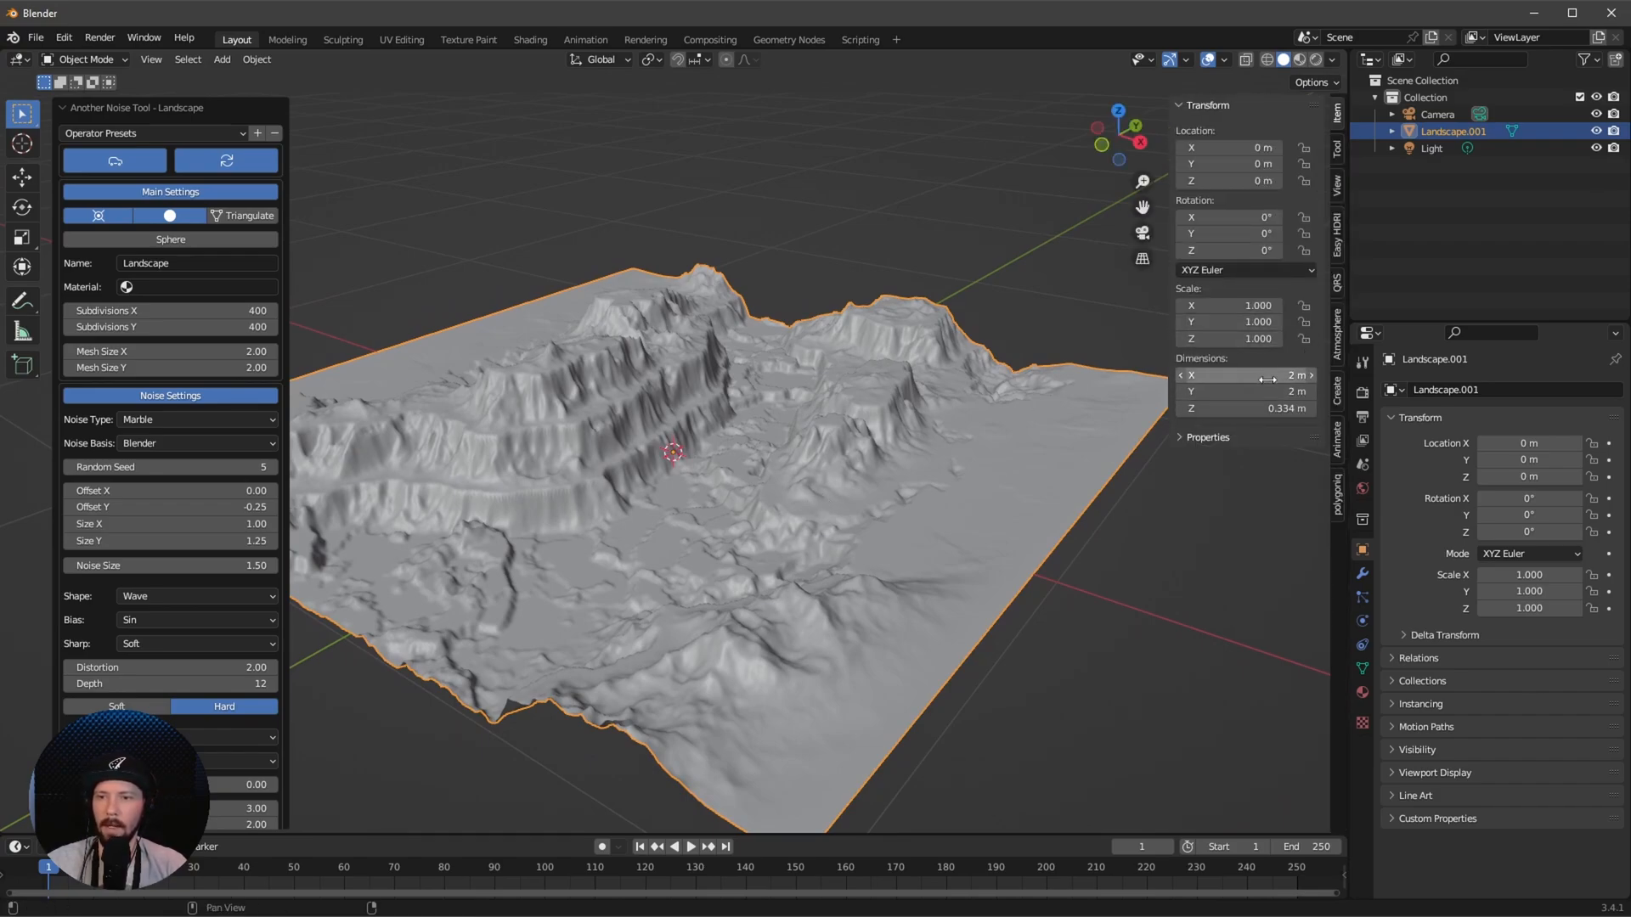
pyautogui.moveTo(1274, 377); pyautogui.dragTo(1275, 393)
pyautogui.write('150')
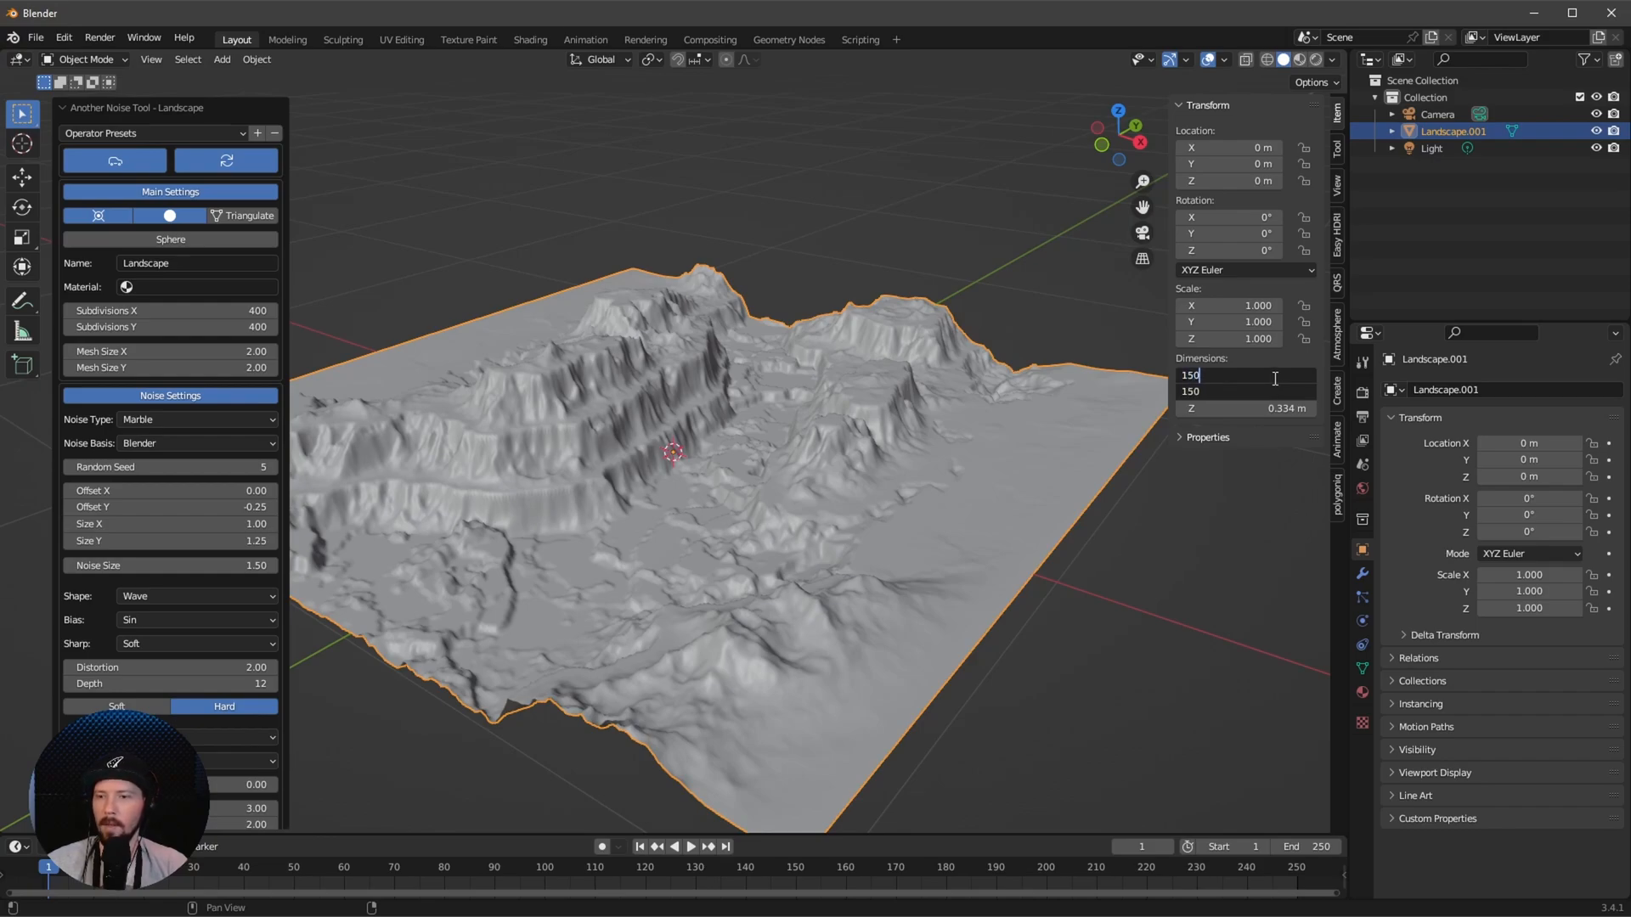
pyautogui.press('Tab')
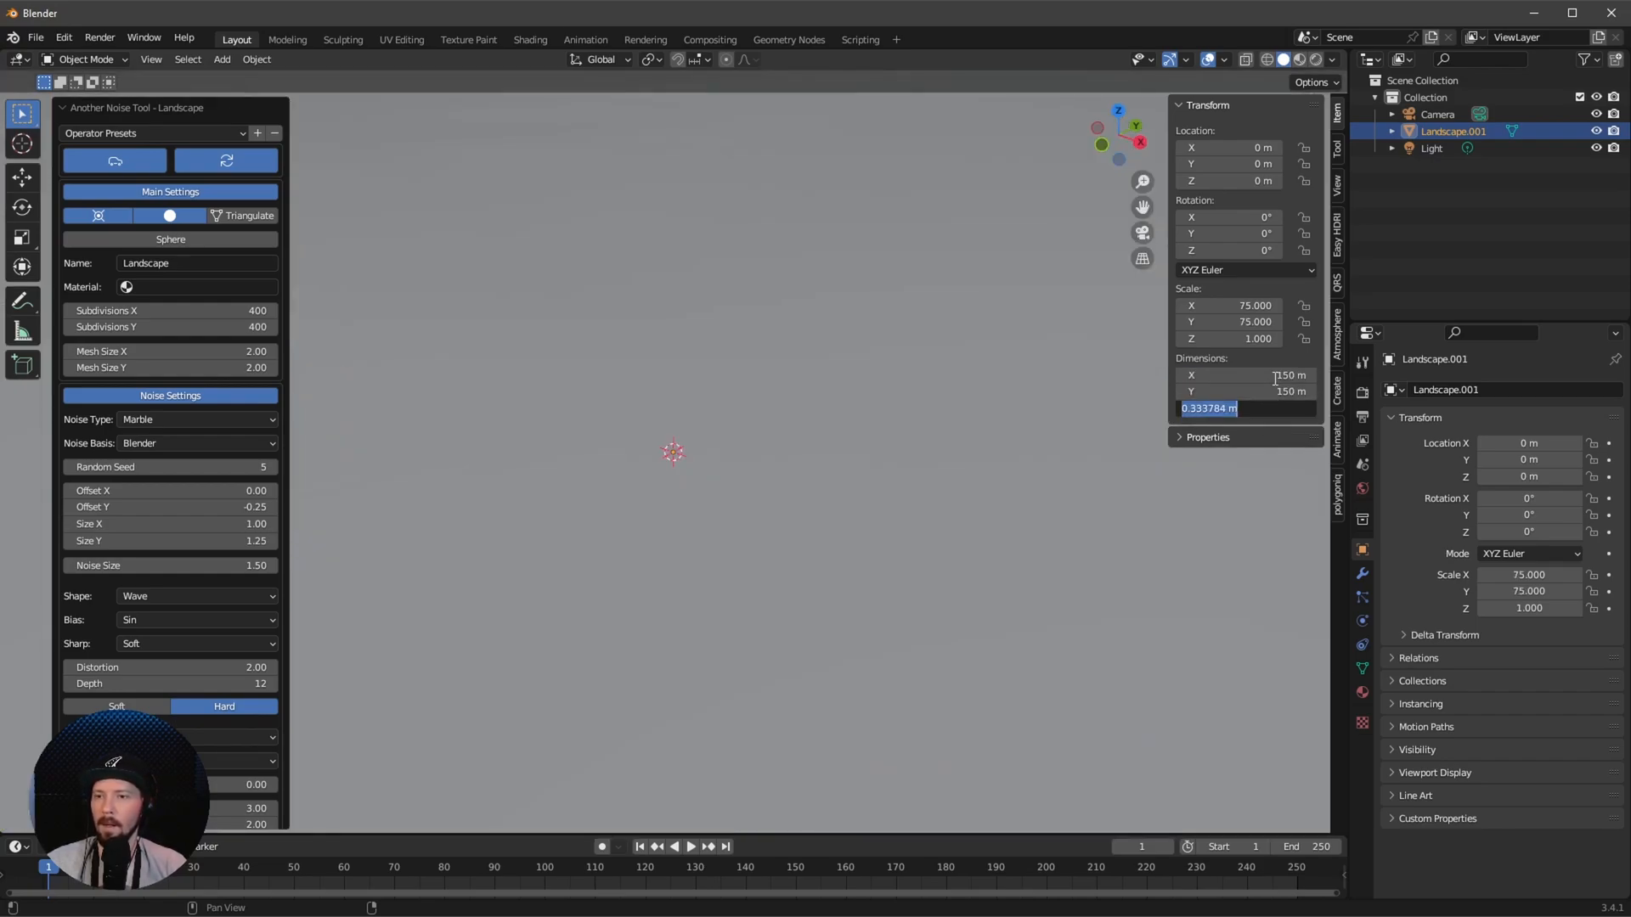
pyautogui.write('25')
pyautogui.press('Return')
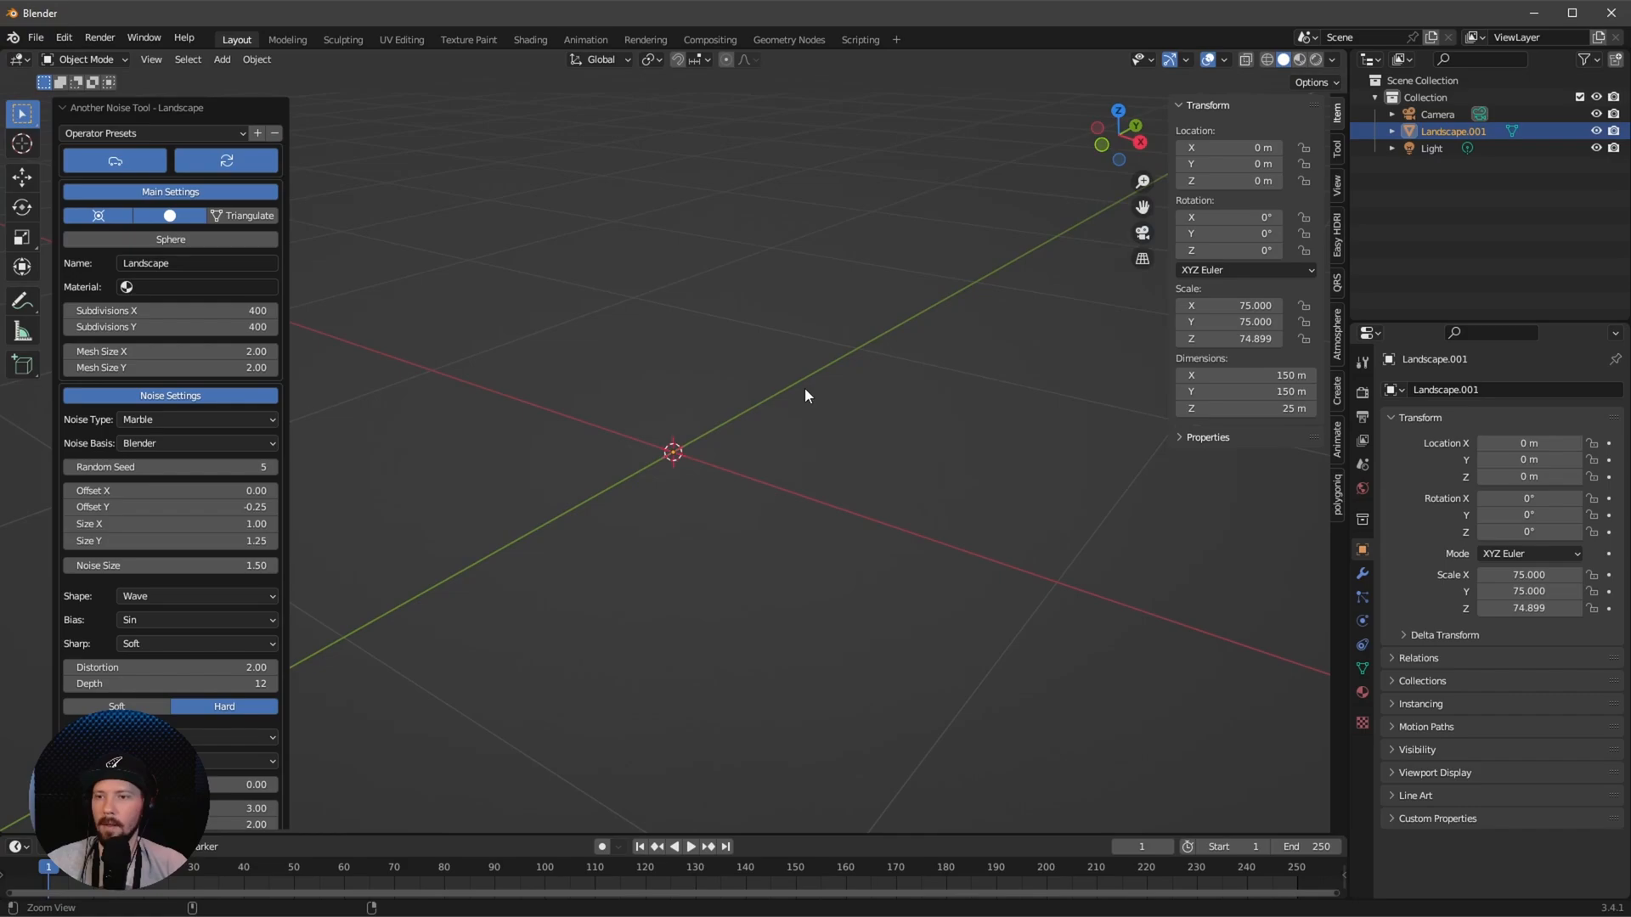
pyautogui.scroll(-5, 807, 395)
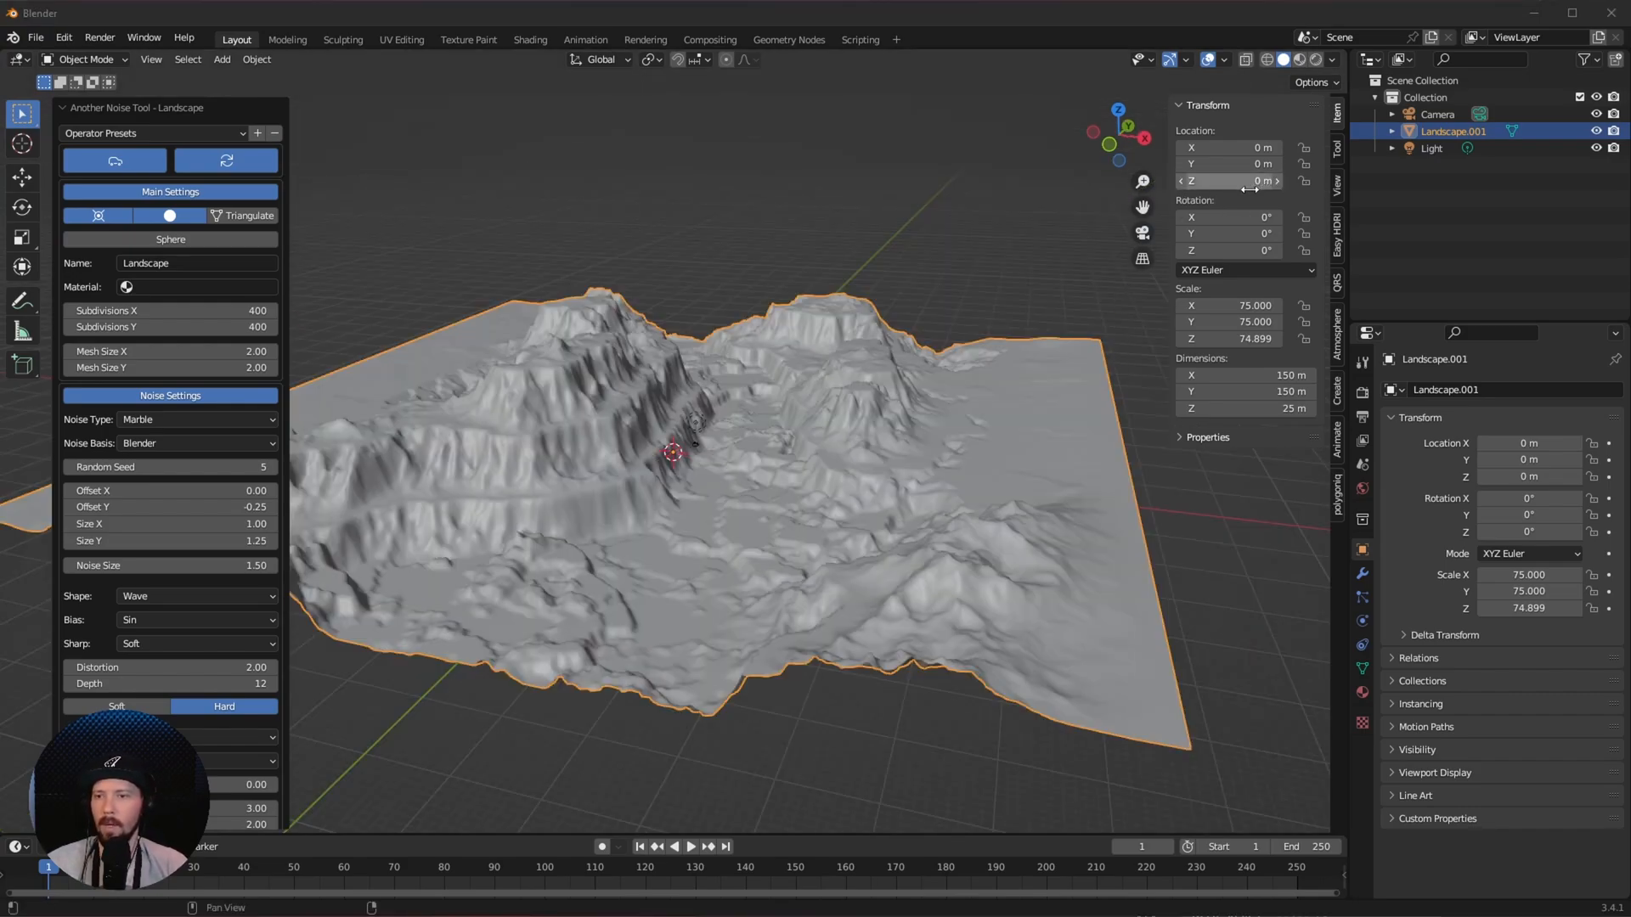
# Place the landscape at location -15.2, 38.6, -1.4 m
pyautogui.click(1261, 148)
pyautogui.write('-15.2')
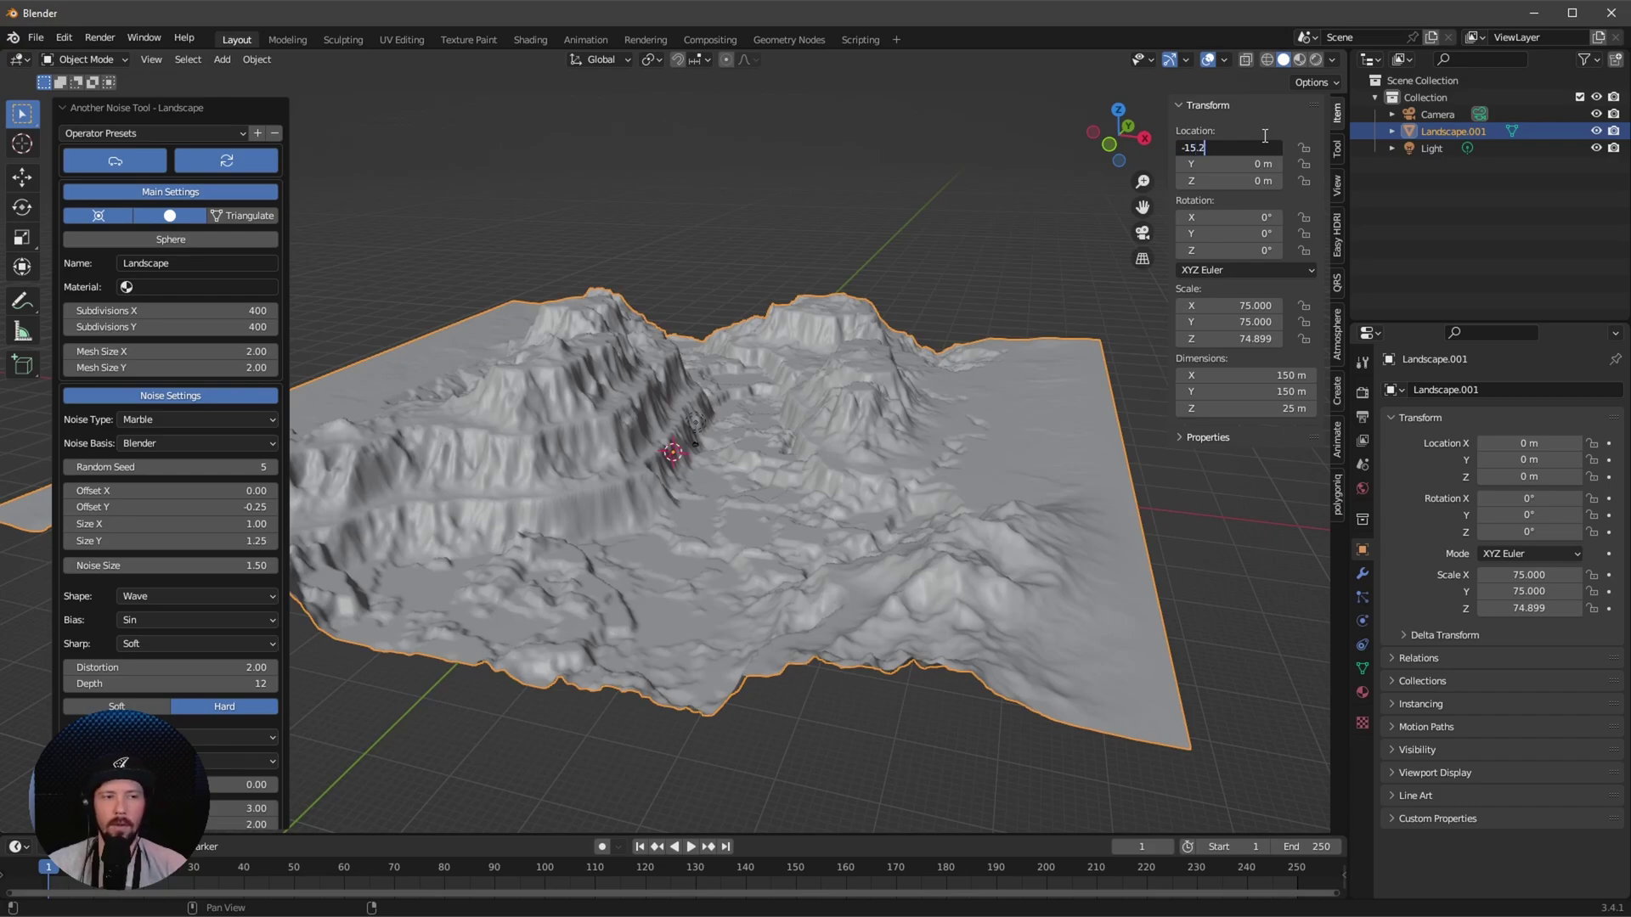
pyautogui.press('Tab')
pyautogui.write('3')
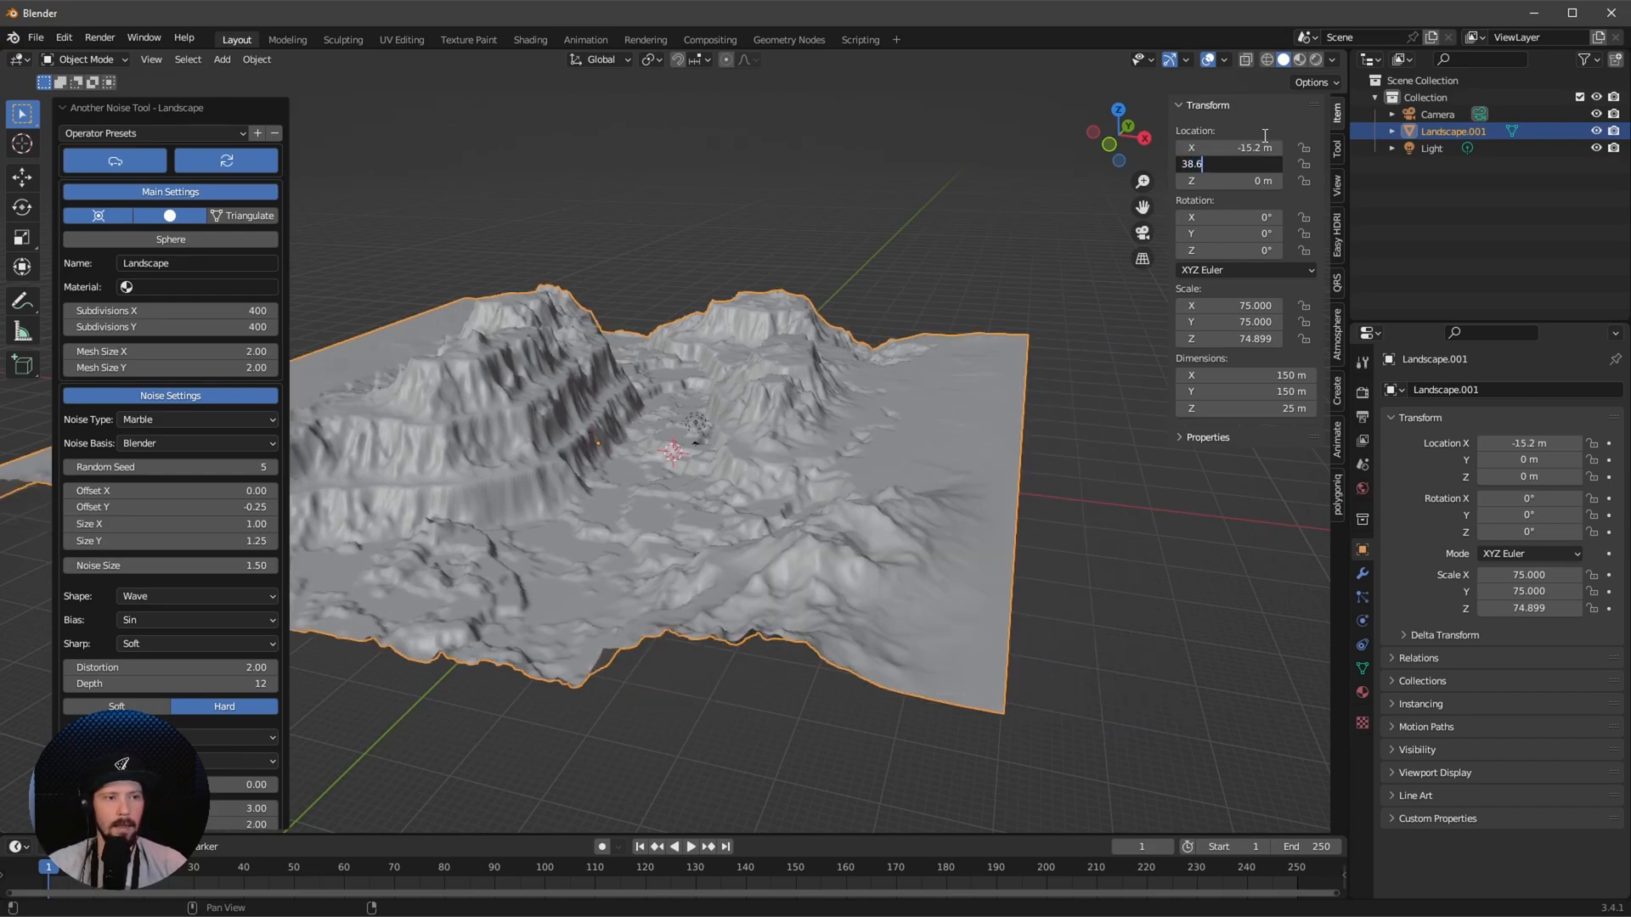
pyautogui.press('Tab')
pyautogui.write('-1.4')
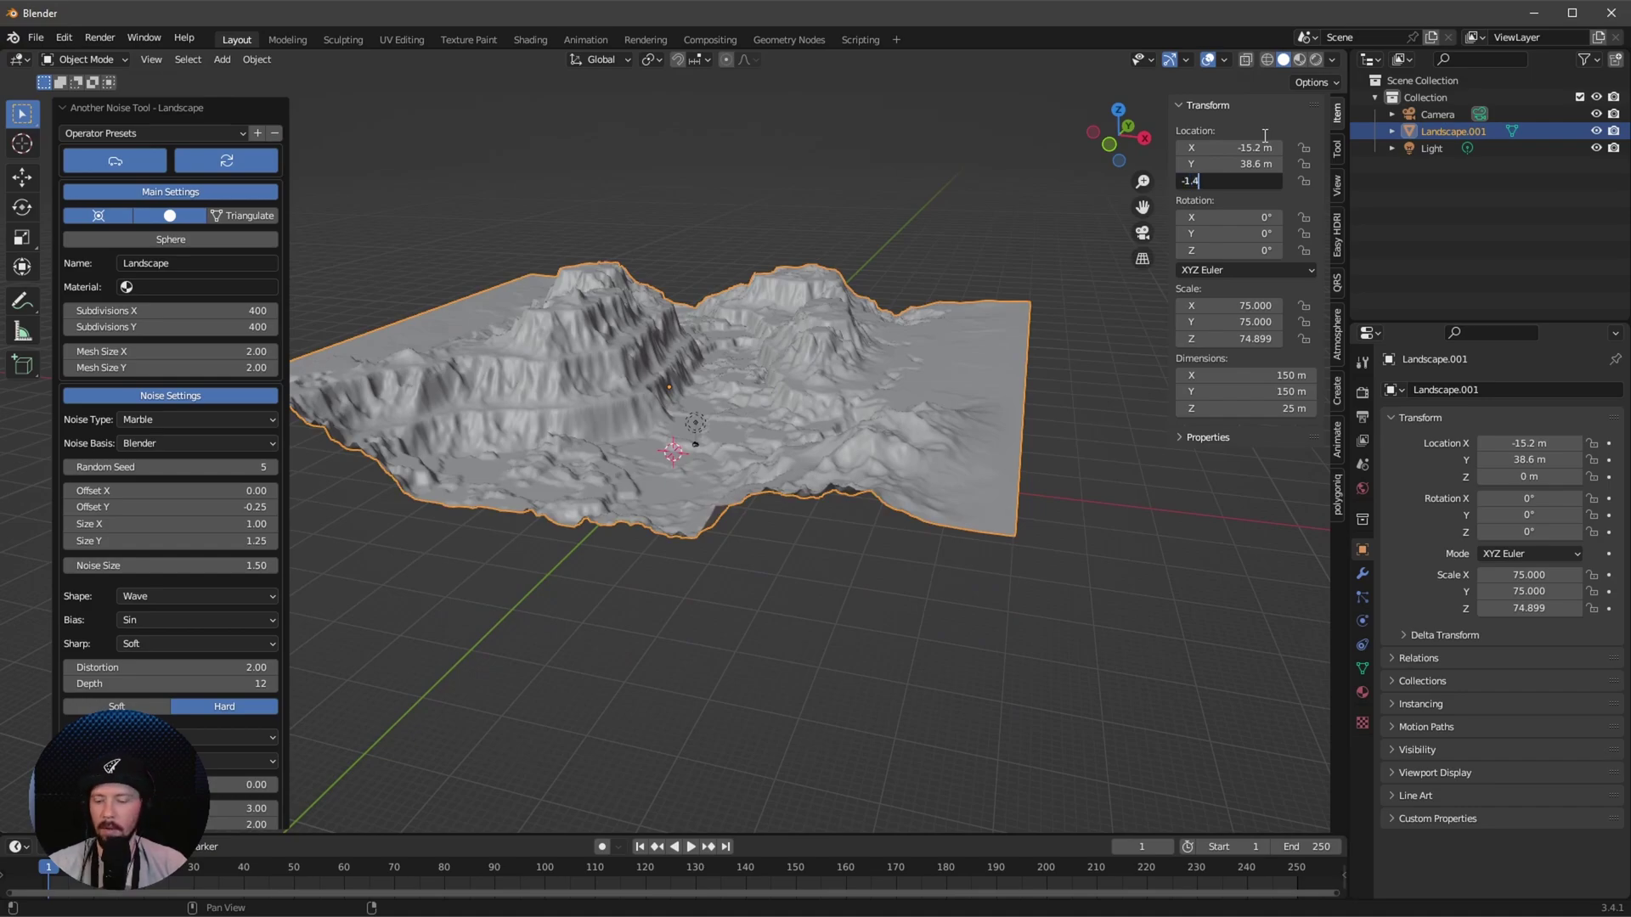
pyautogui.press('Return')
pyautogui.scroll(2, 500, 236)
pyautogui.click(501, 235)
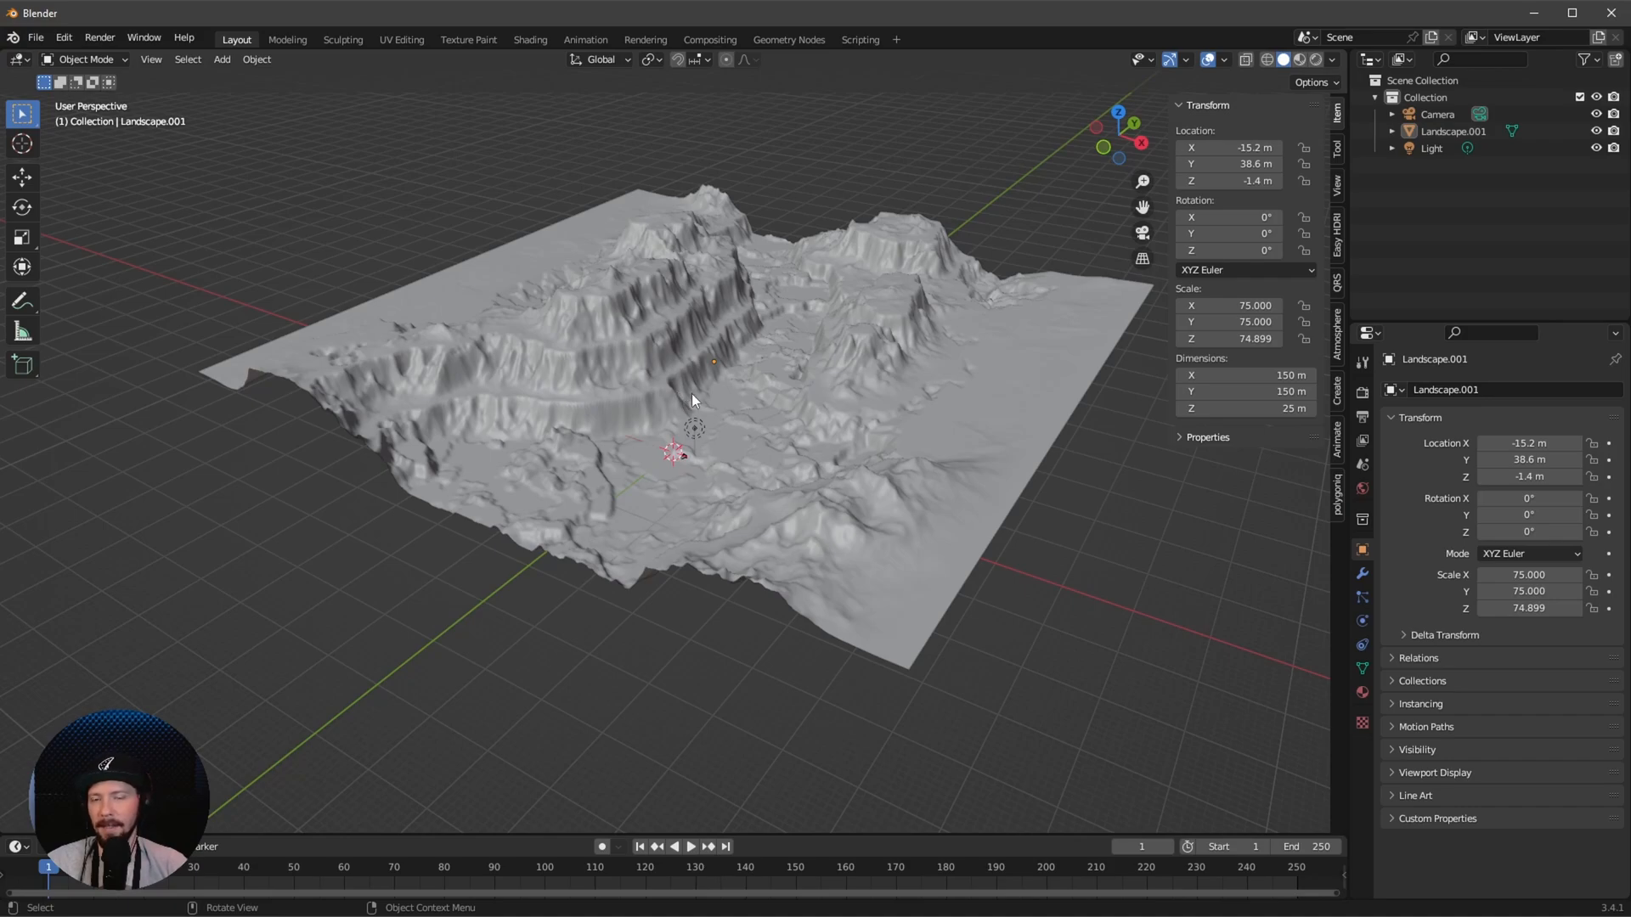
pyautogui.click(530, 39)
pyautogui.scroll(-4, 825, 342)
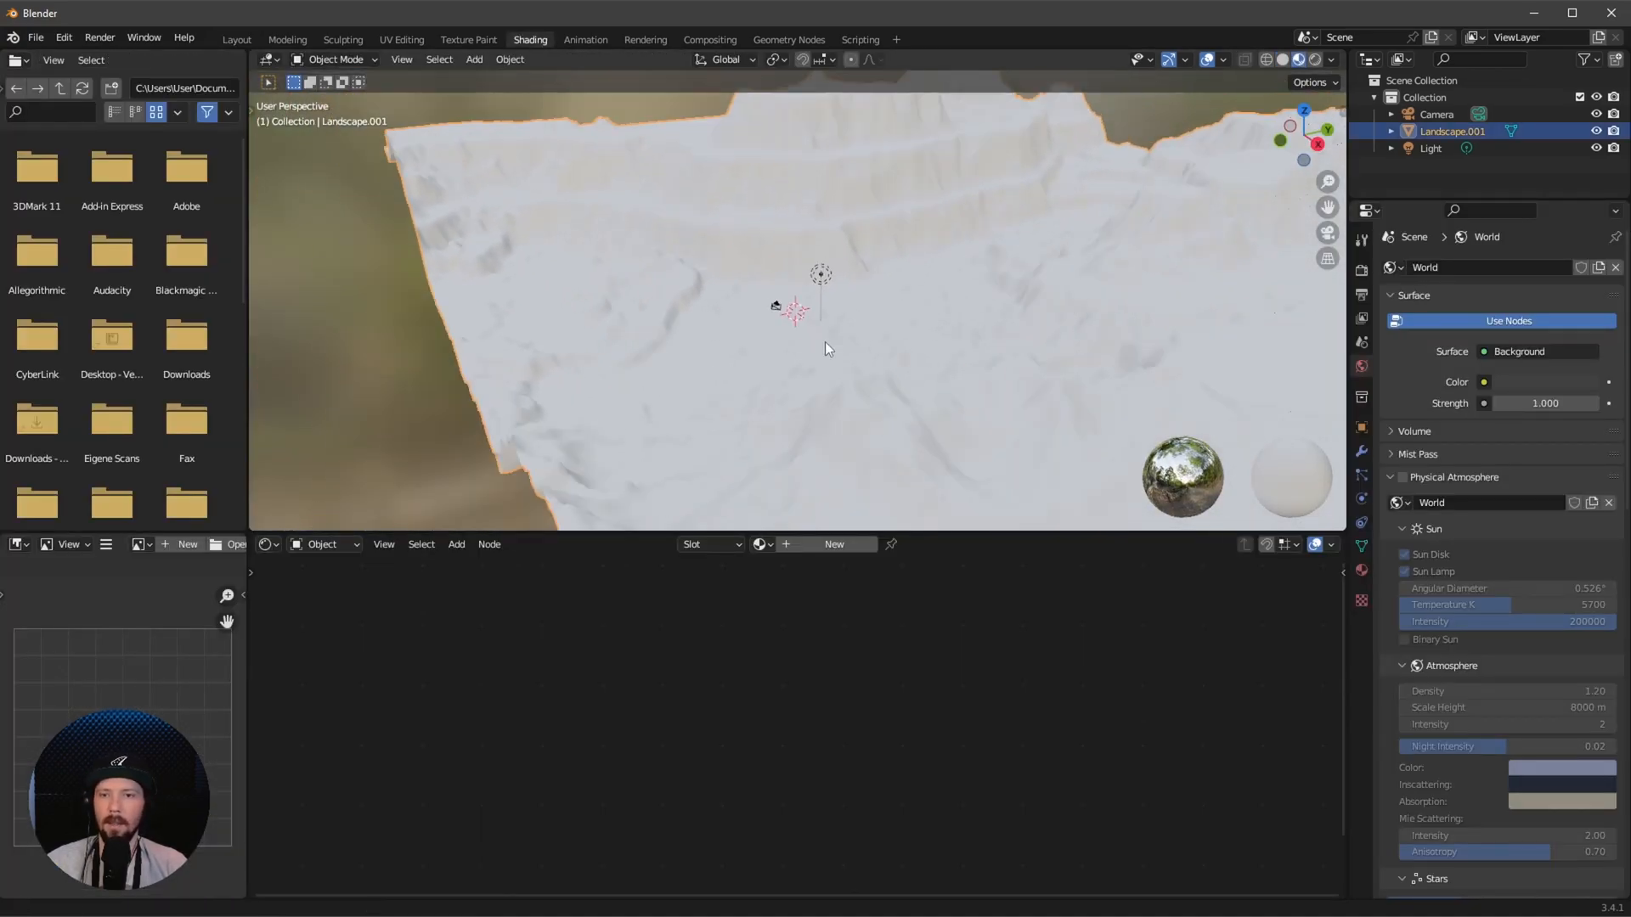
pyautogui.scroll(-3, 845, 449)
pyautogui.click(817, 546)
pyautogui.doubleClick(797, 546)
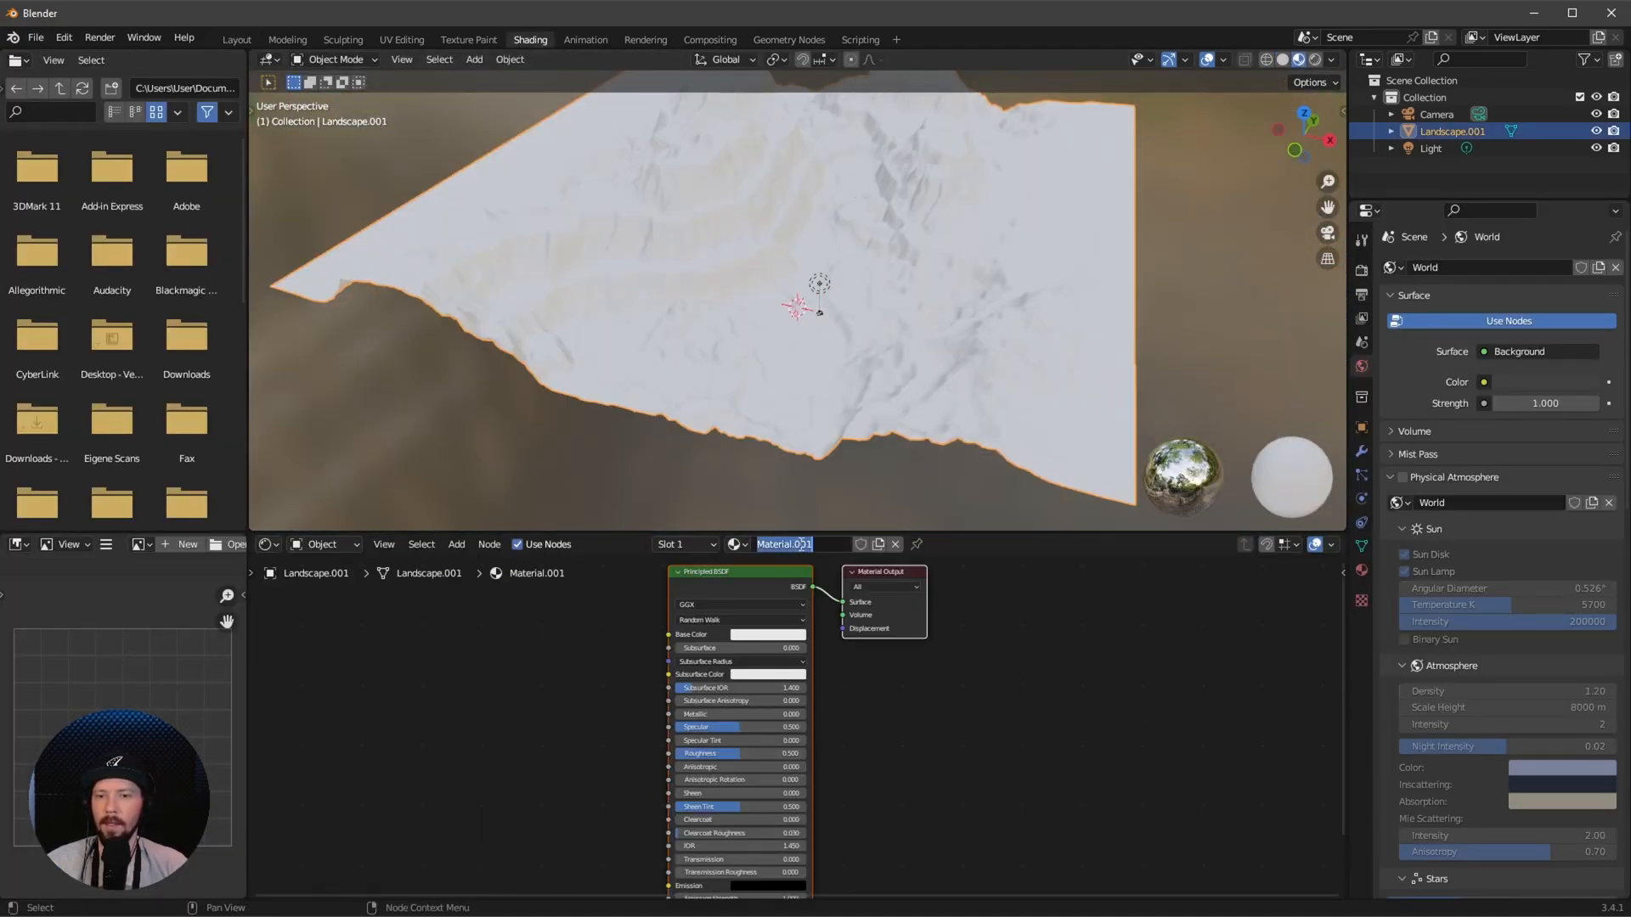
pyautogui.write('M_rocks')
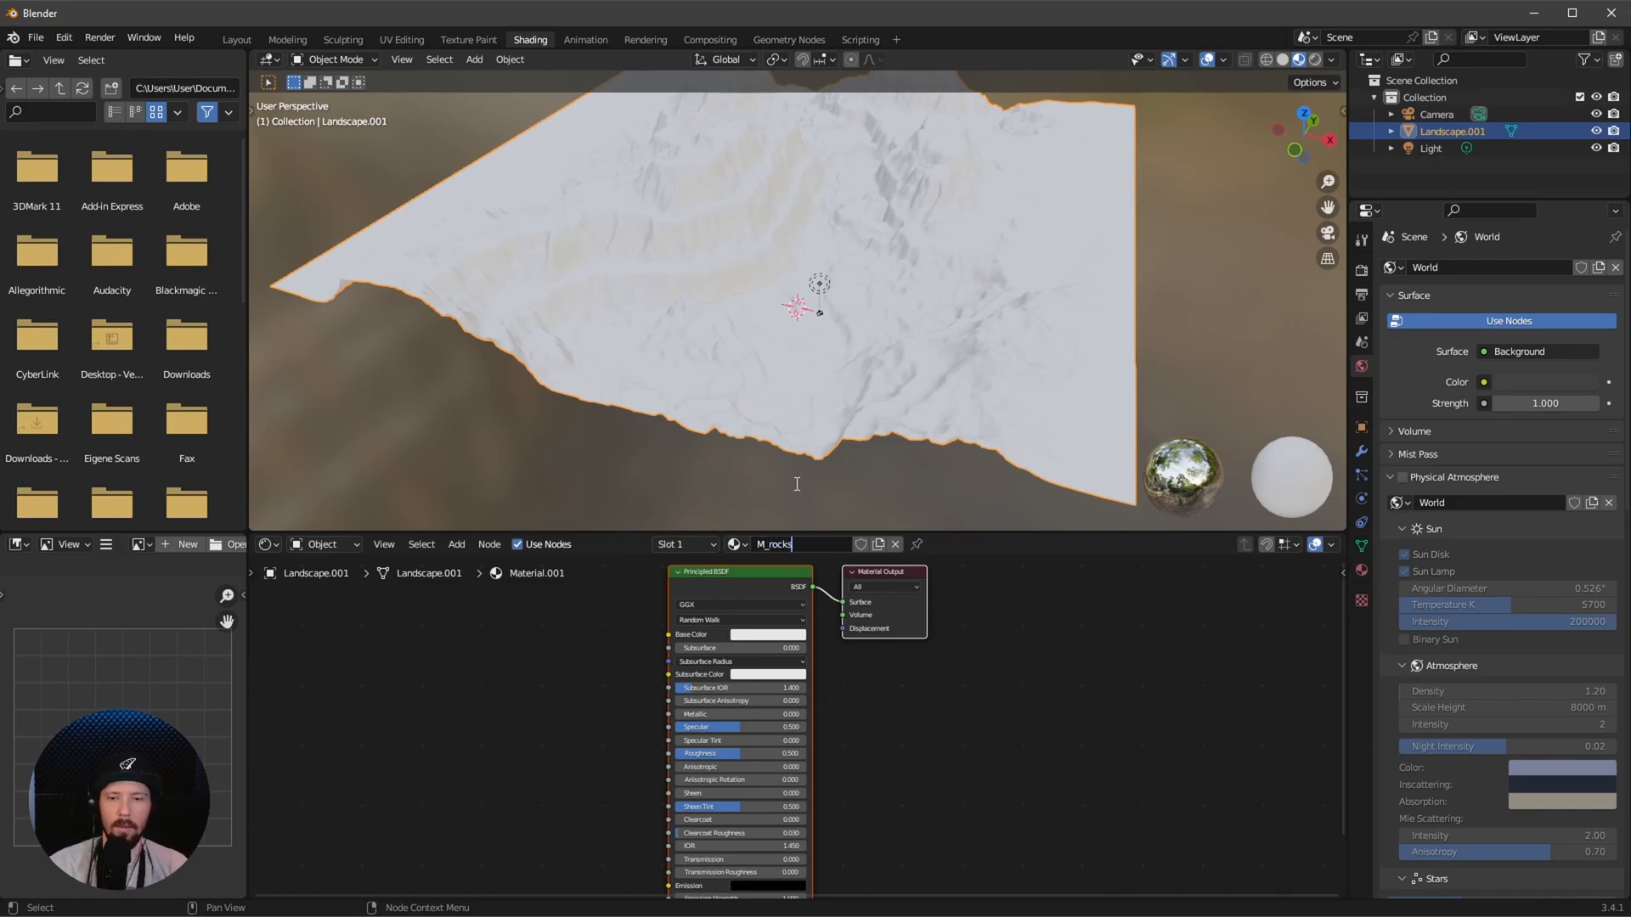
pyautogui.press('Return')
pyautogui.click(697, 589)
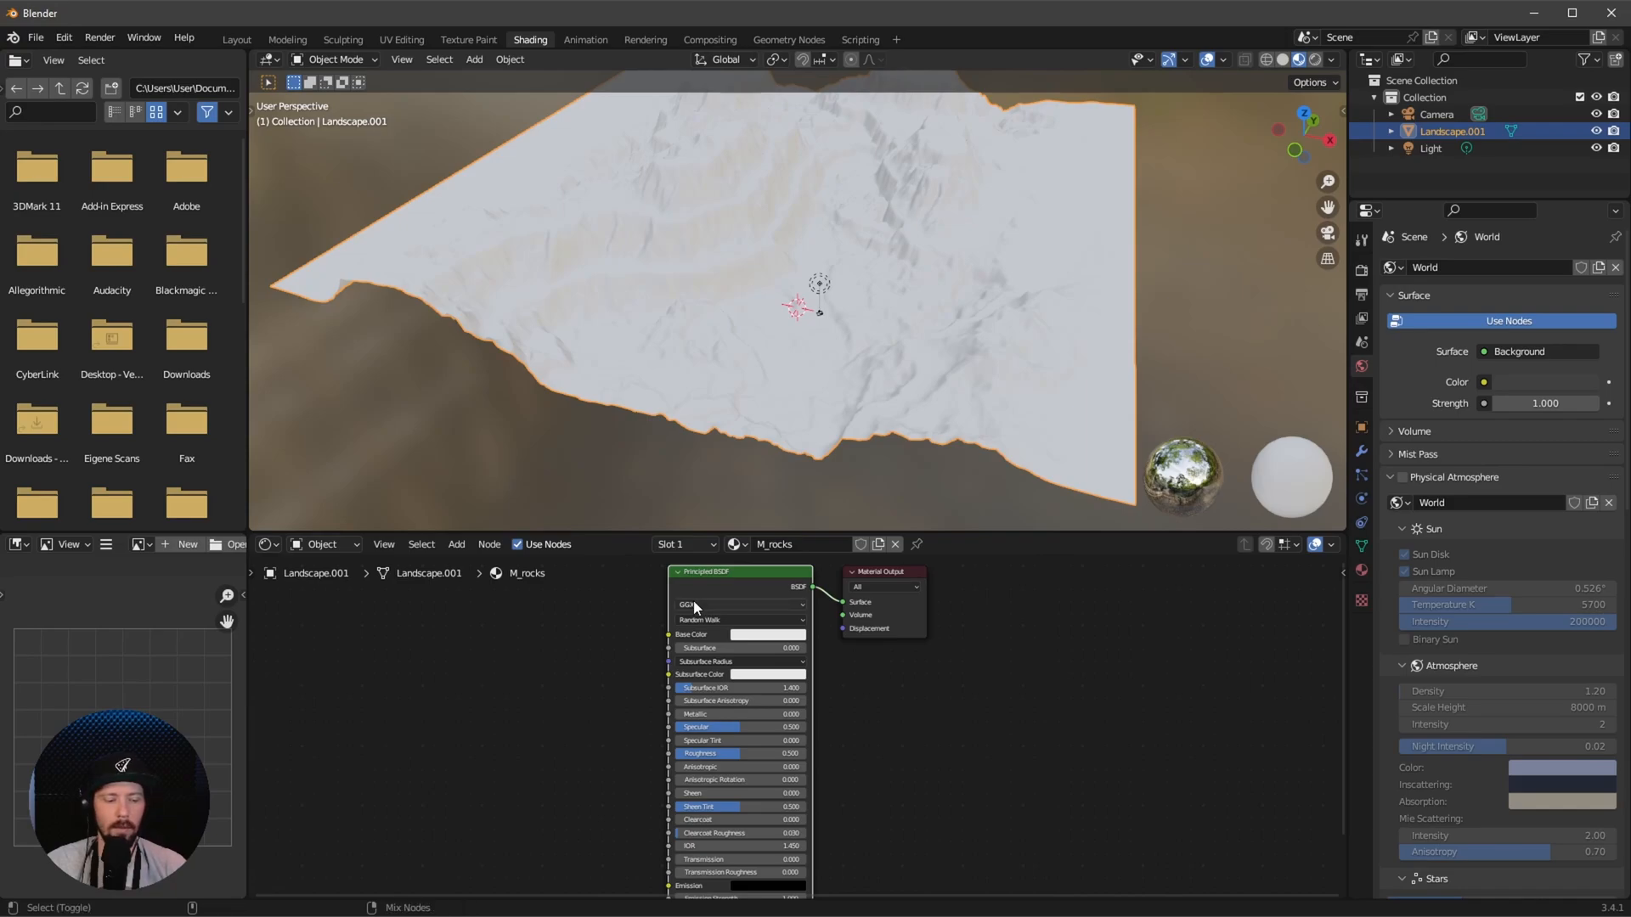
pyautogui.hotkey('ctrl', 'shift', 't')
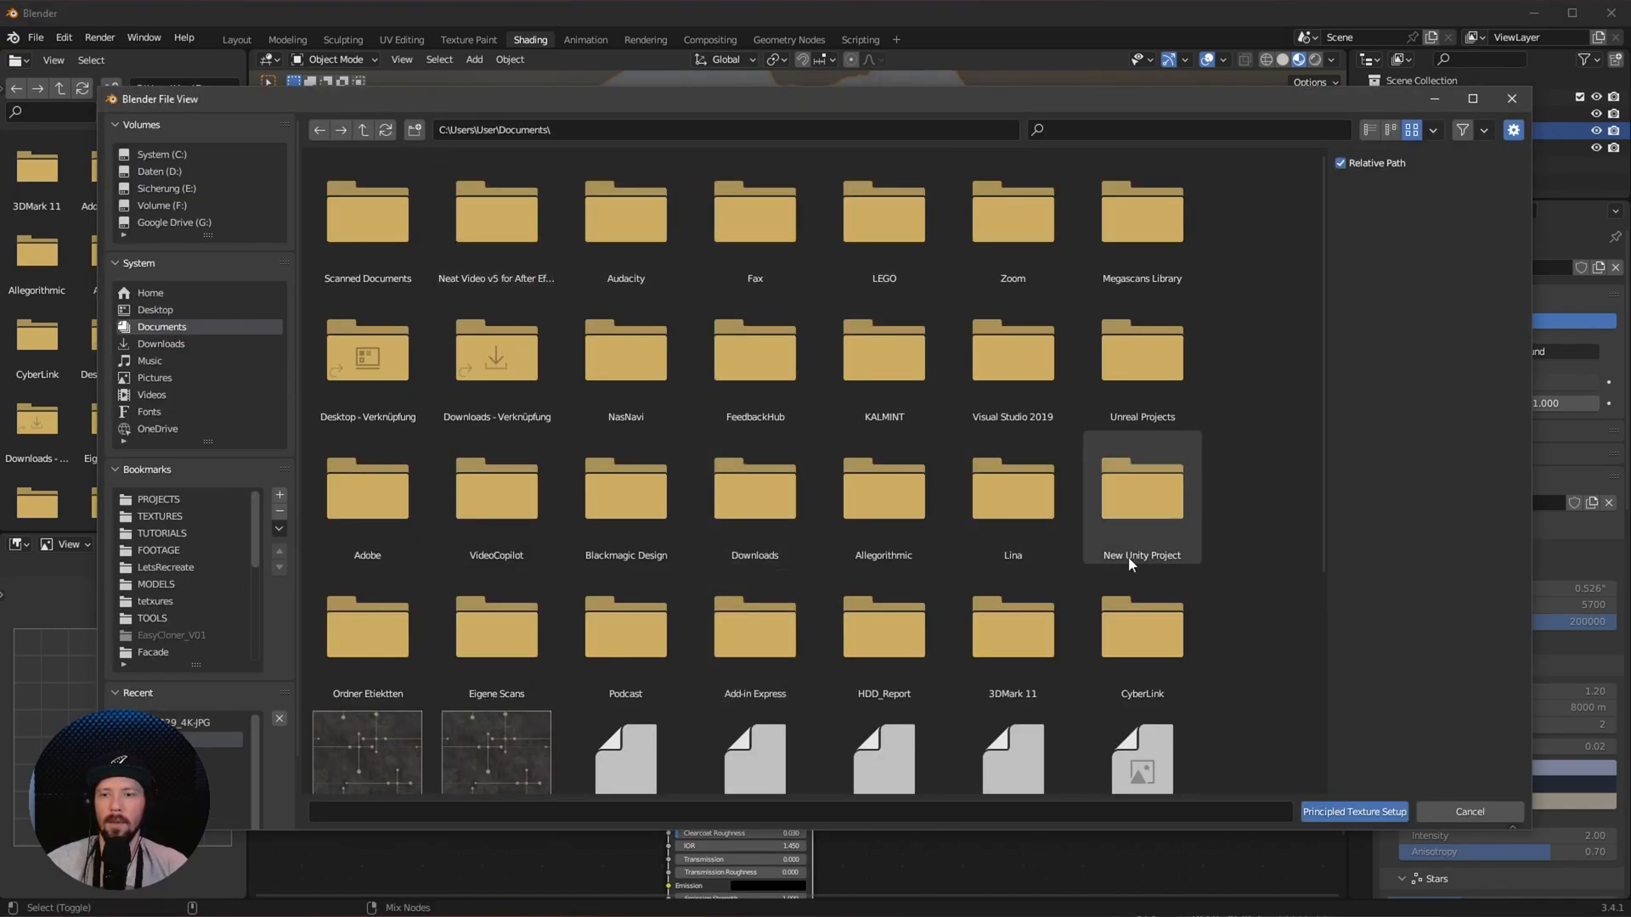
pyautogui.click(1434, 812)
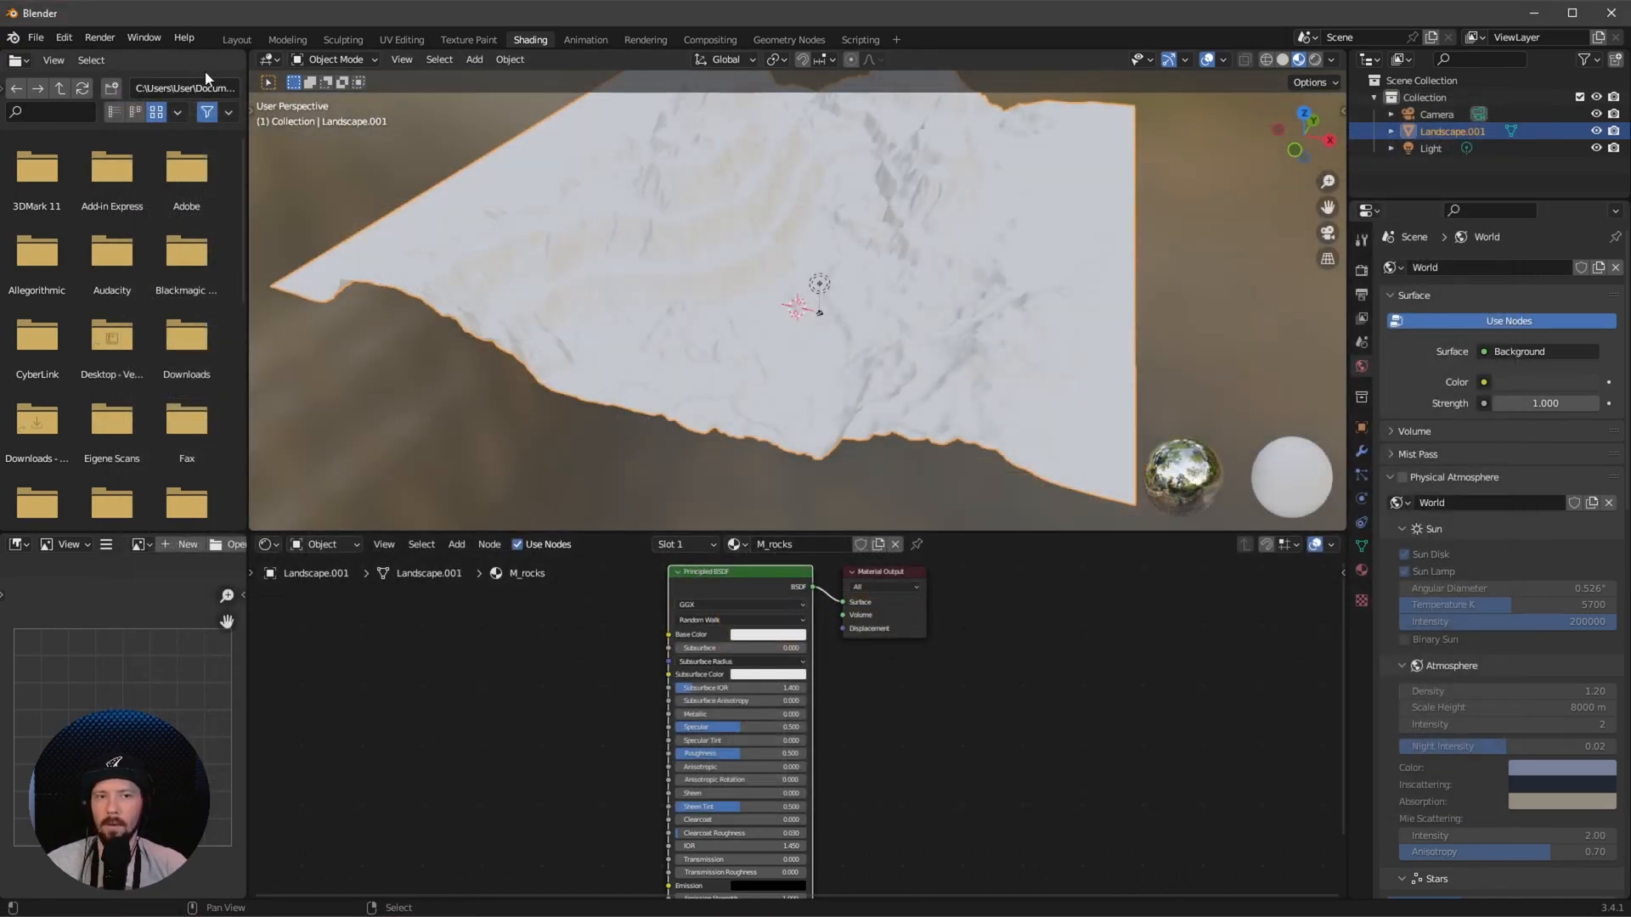
pyautogui.click(64, 38)
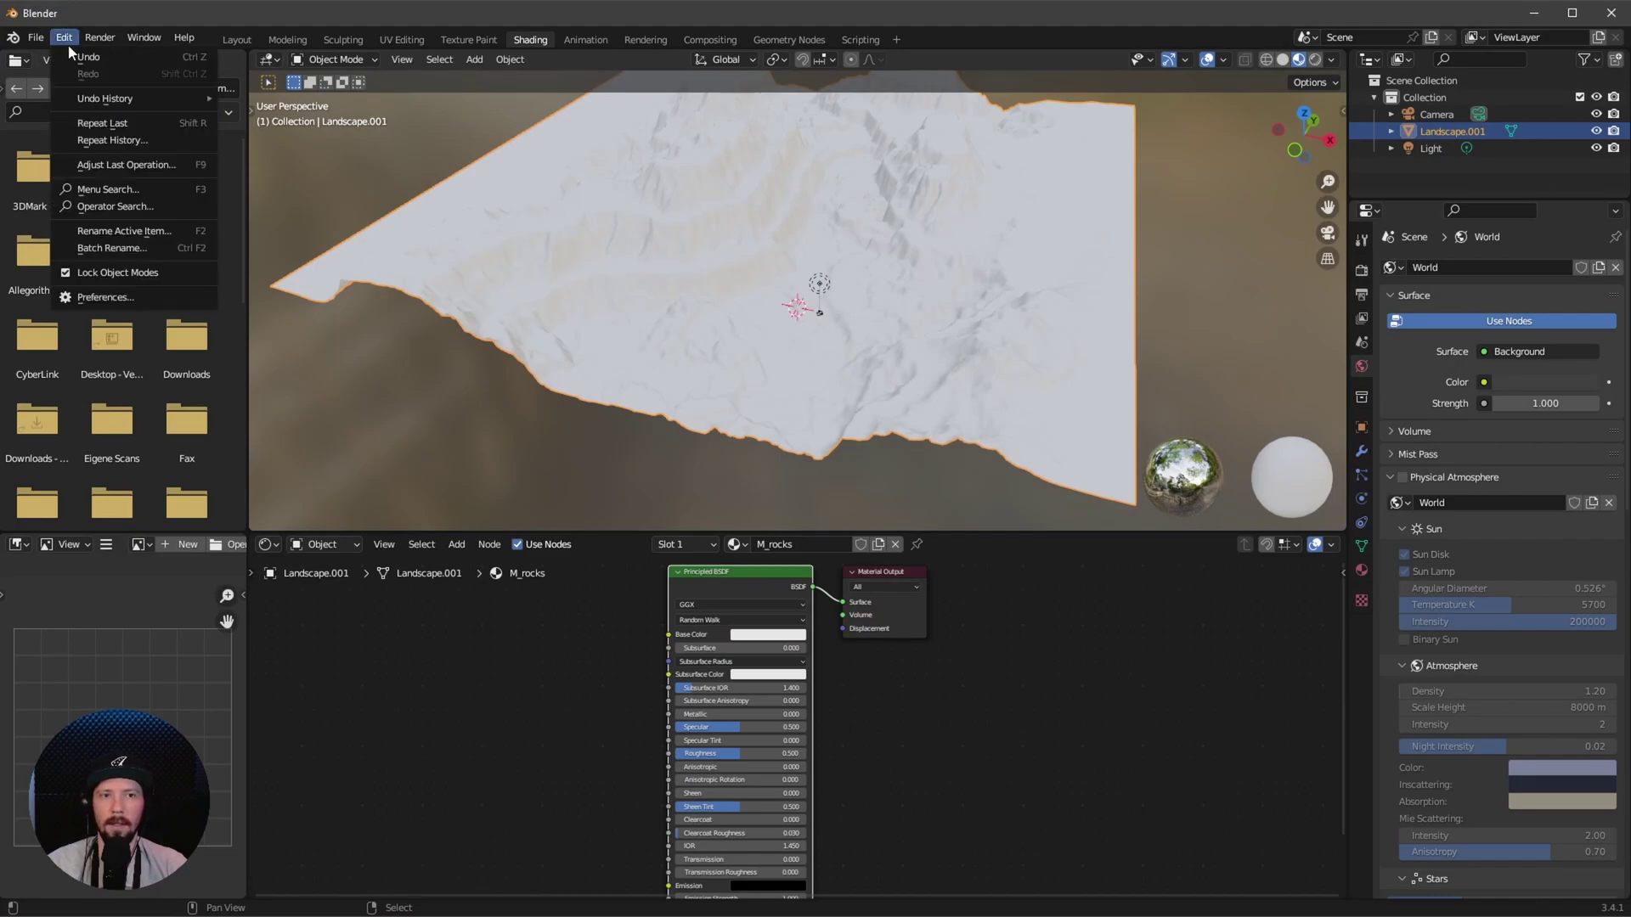
pyautogui.click(128, 300)
pyautogui.moveTo(191, 63); pyautogui.dragTo(497, 85)
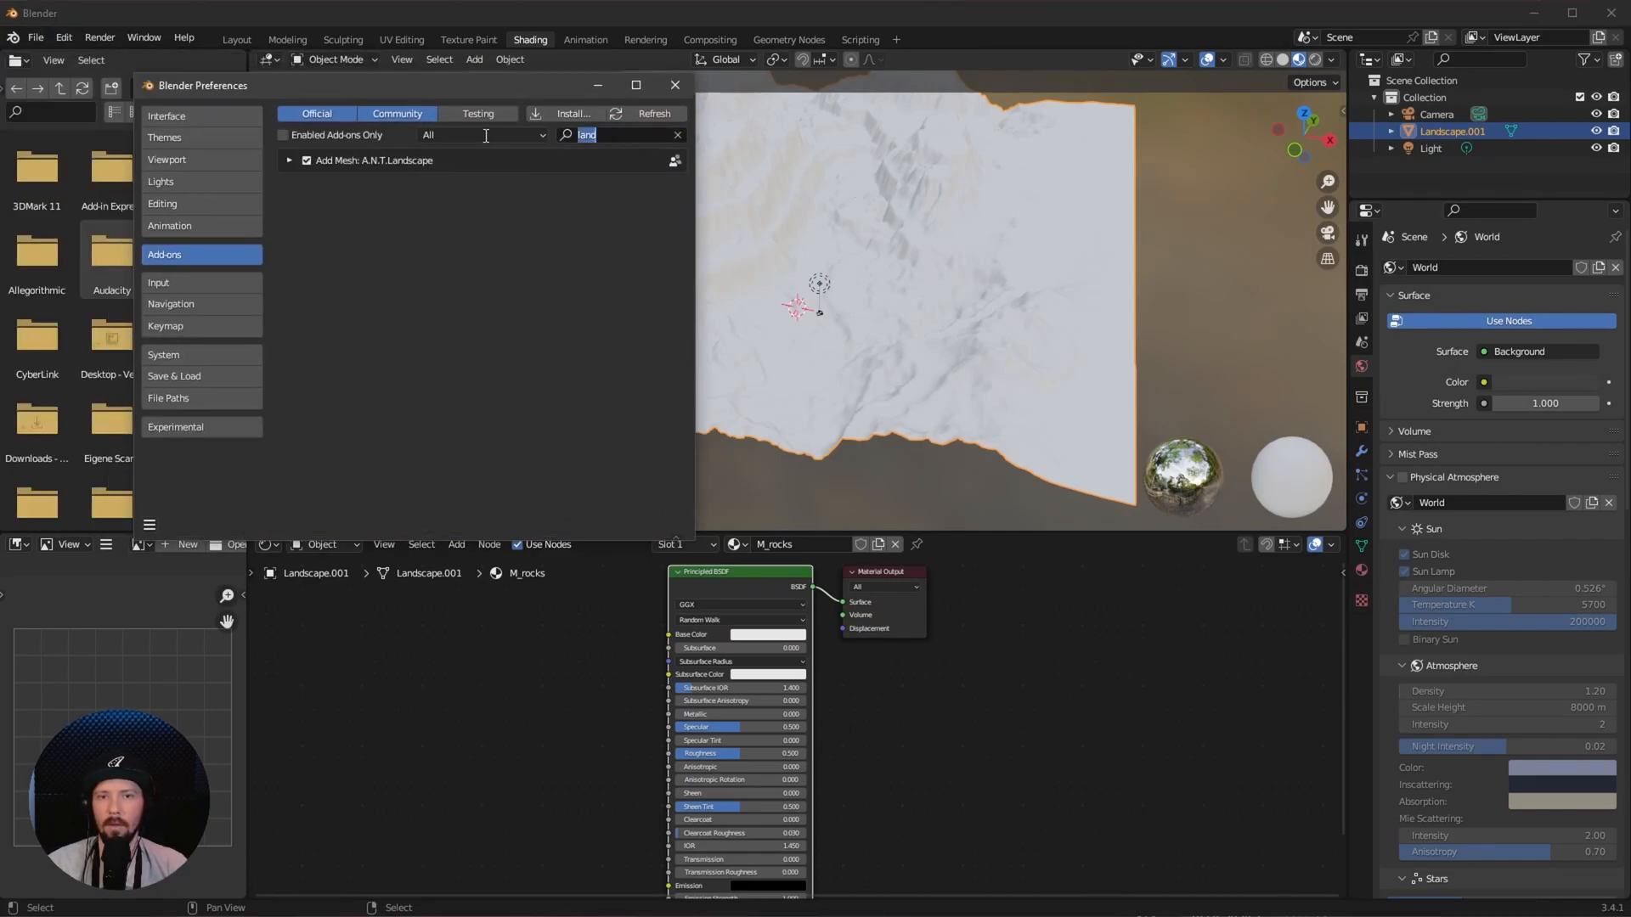
pyautogui.write('wran')
pyautogui.click(695, 644)
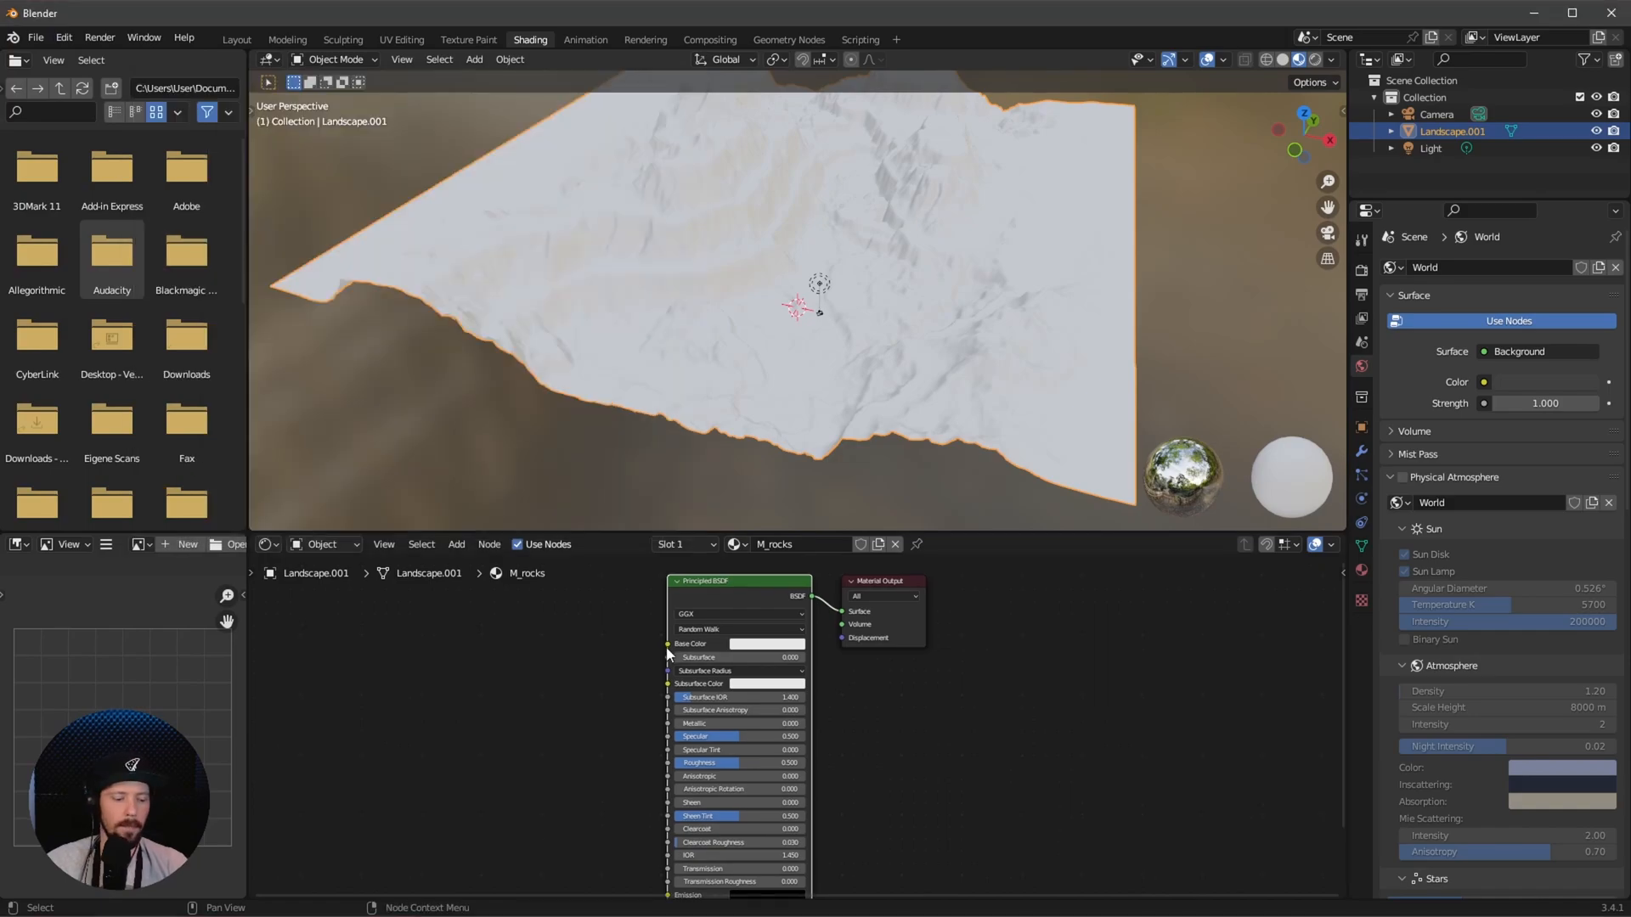
# Load the Rock029 NormalGL, roughness, colour, displacement and AO maps via Principled Texture Setup
pyautogui.hotkey('ctrl', 'shift', 't')
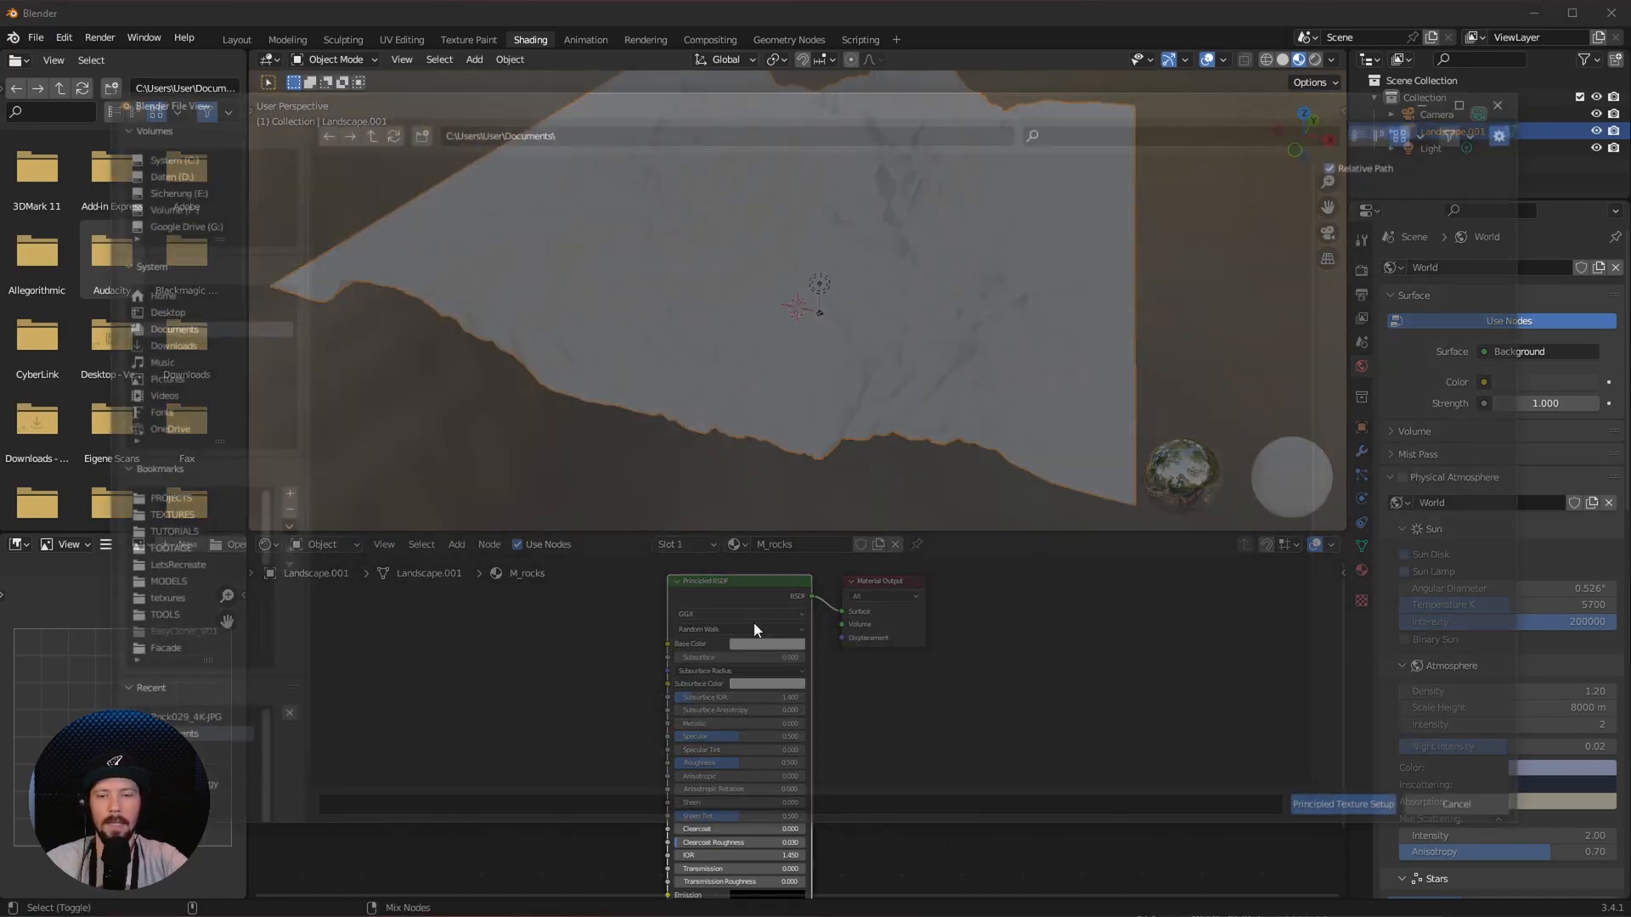
pyautogui.doubleClick(518, 616)
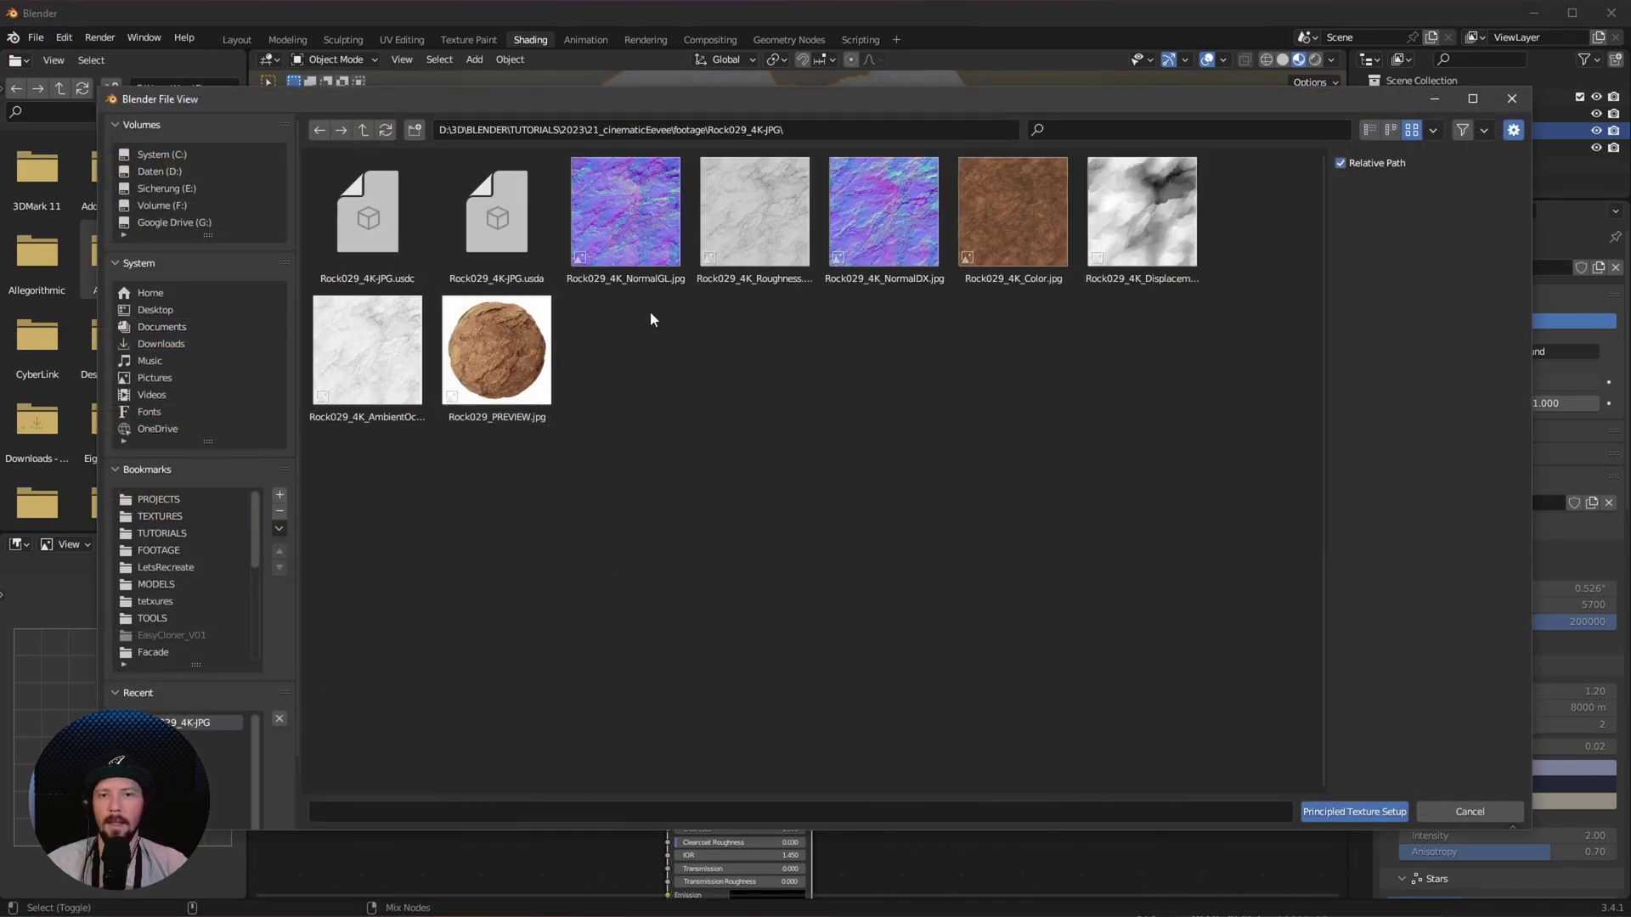
pyautogui.click(636, 229)
pyautogui.keyDown('ctrl'); pyautogui.click(758, 233); pyautogui.keyUp('ctrl')
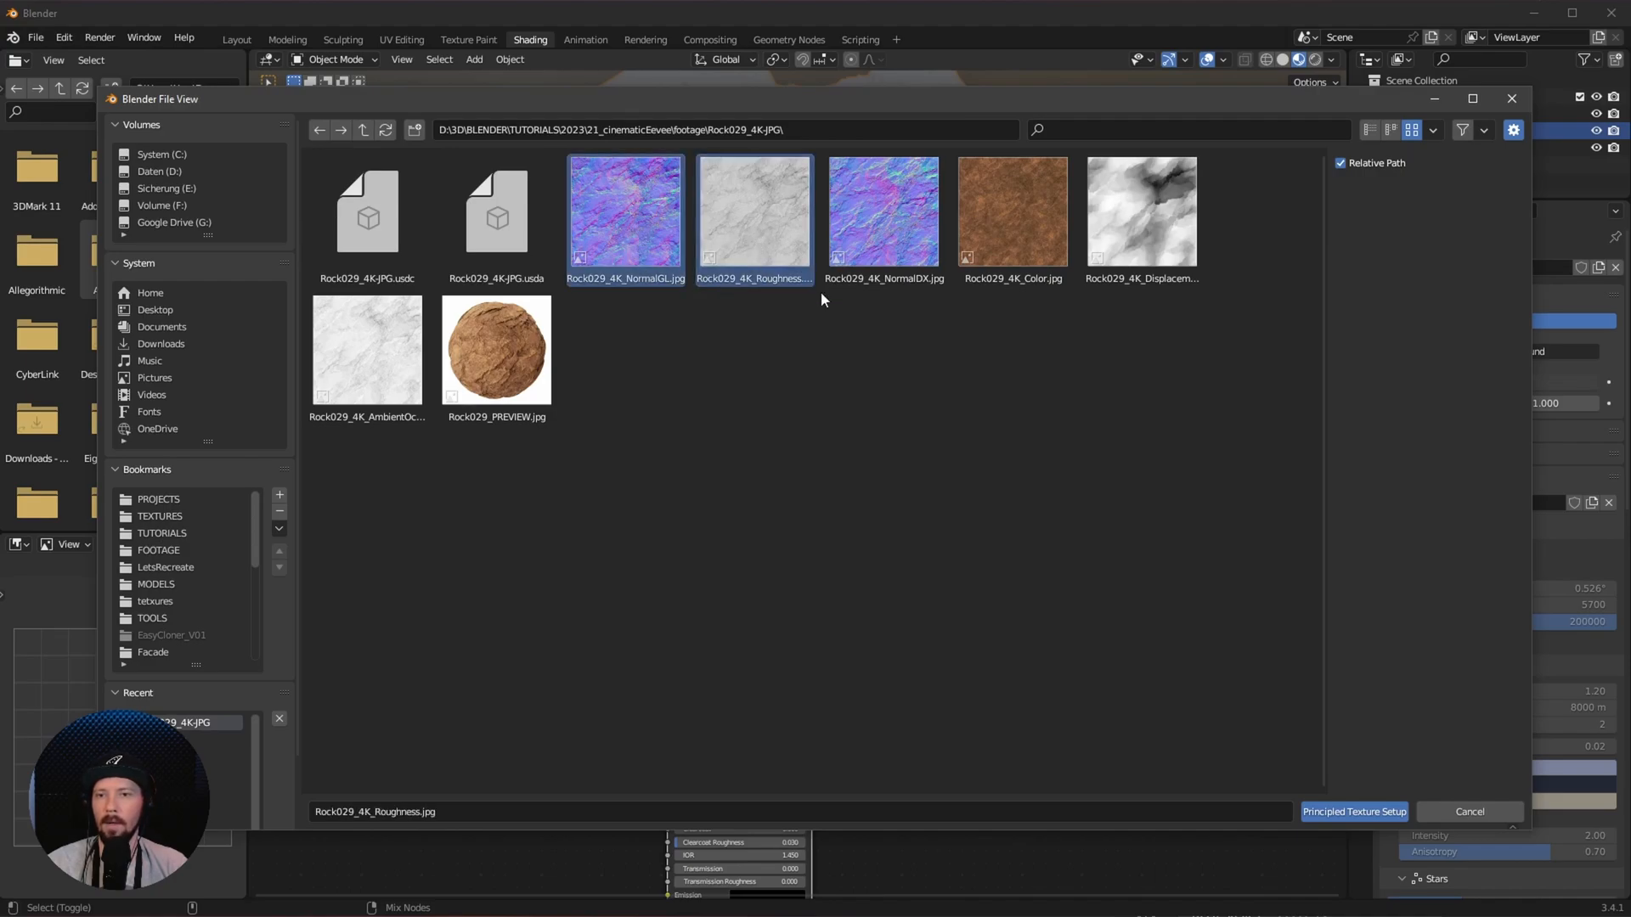
pyautogui.keyDown('ctrl'); pyautogui.click(1013, 223); pyautogui.keyUp('ctrl')
pyautogui.keyDown('ctrl'); pyautogui.click(1140, 274); pyautogui.keyUp('ctrl')
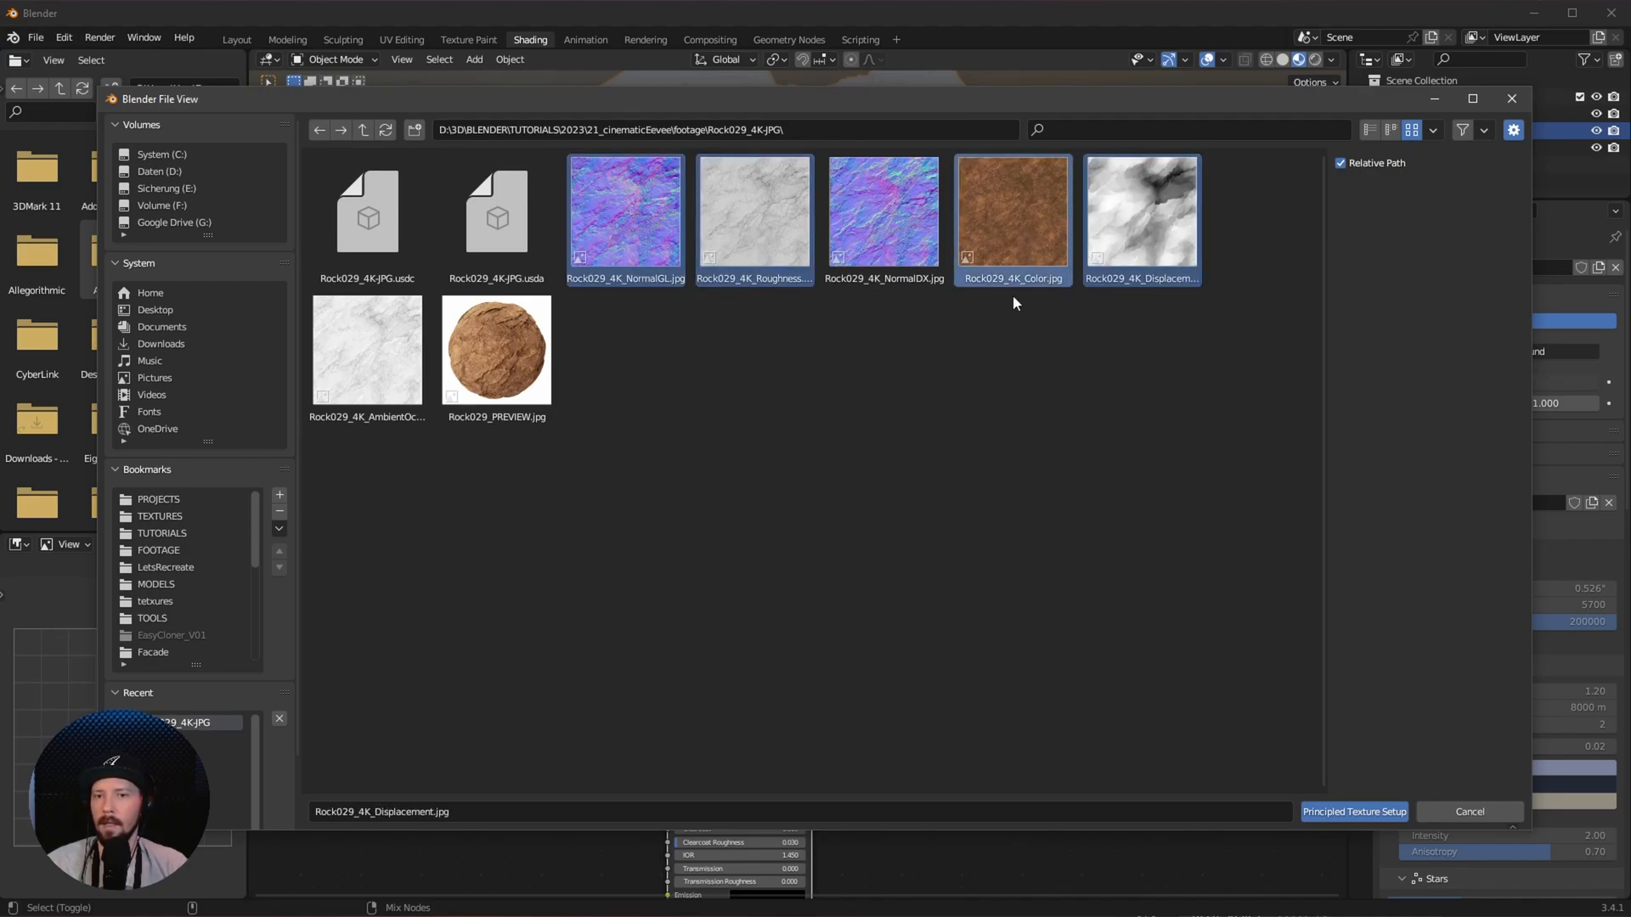
pyautogui.keyDown('ctrl'); pyautogui.click(375, 371); pyautogui.keyUp('ctrl')
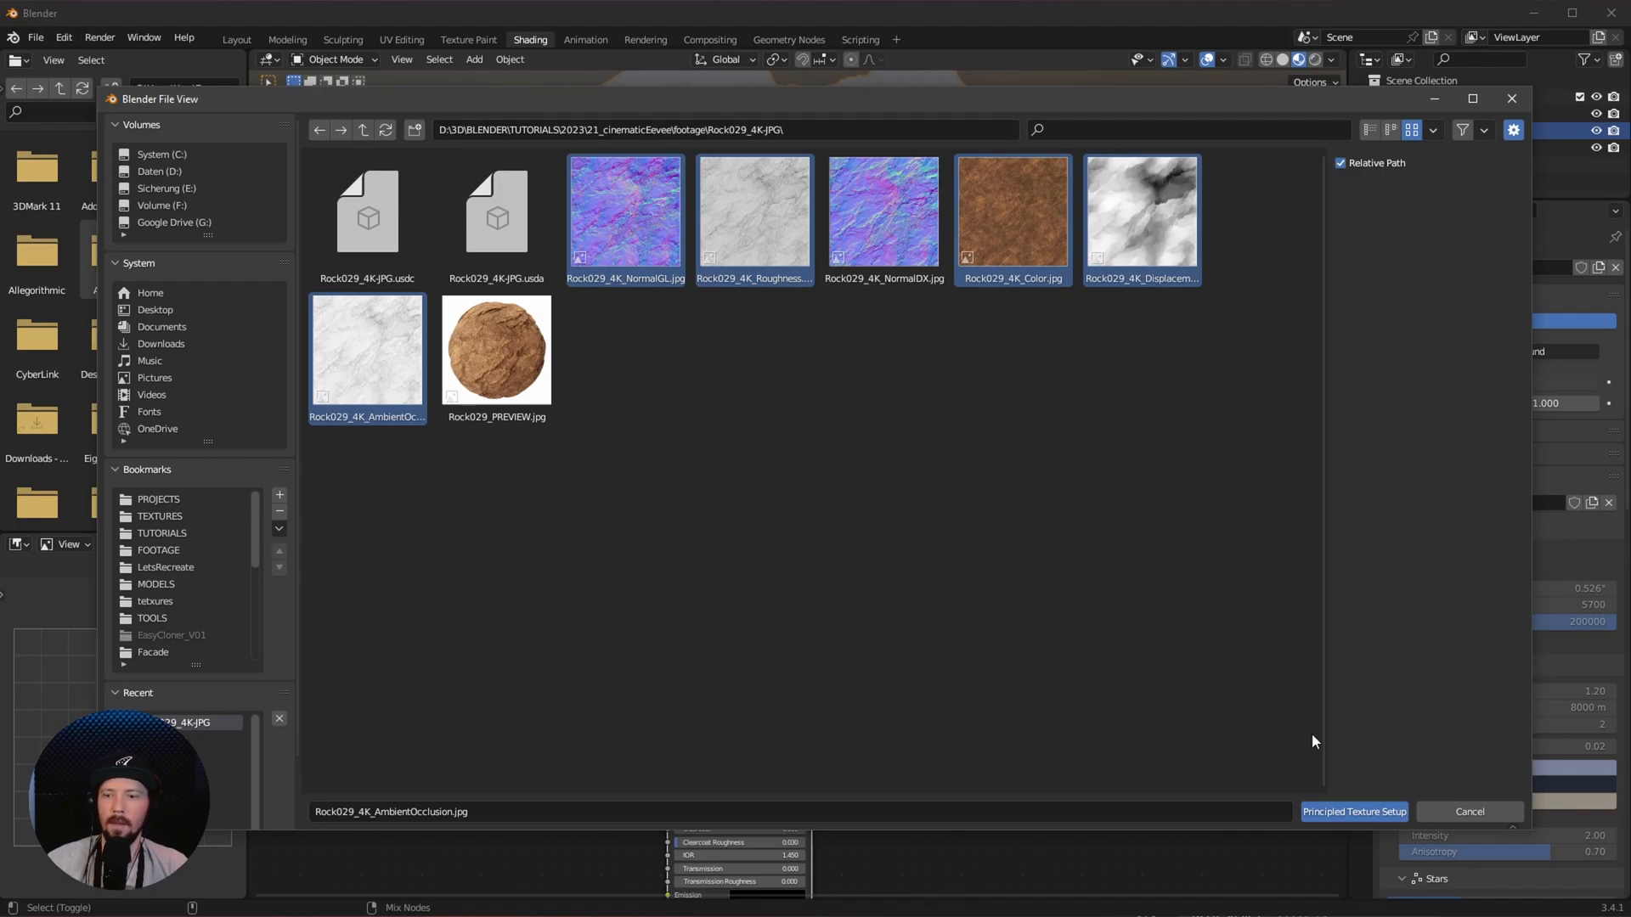
pyautogui.click(1354, 811)
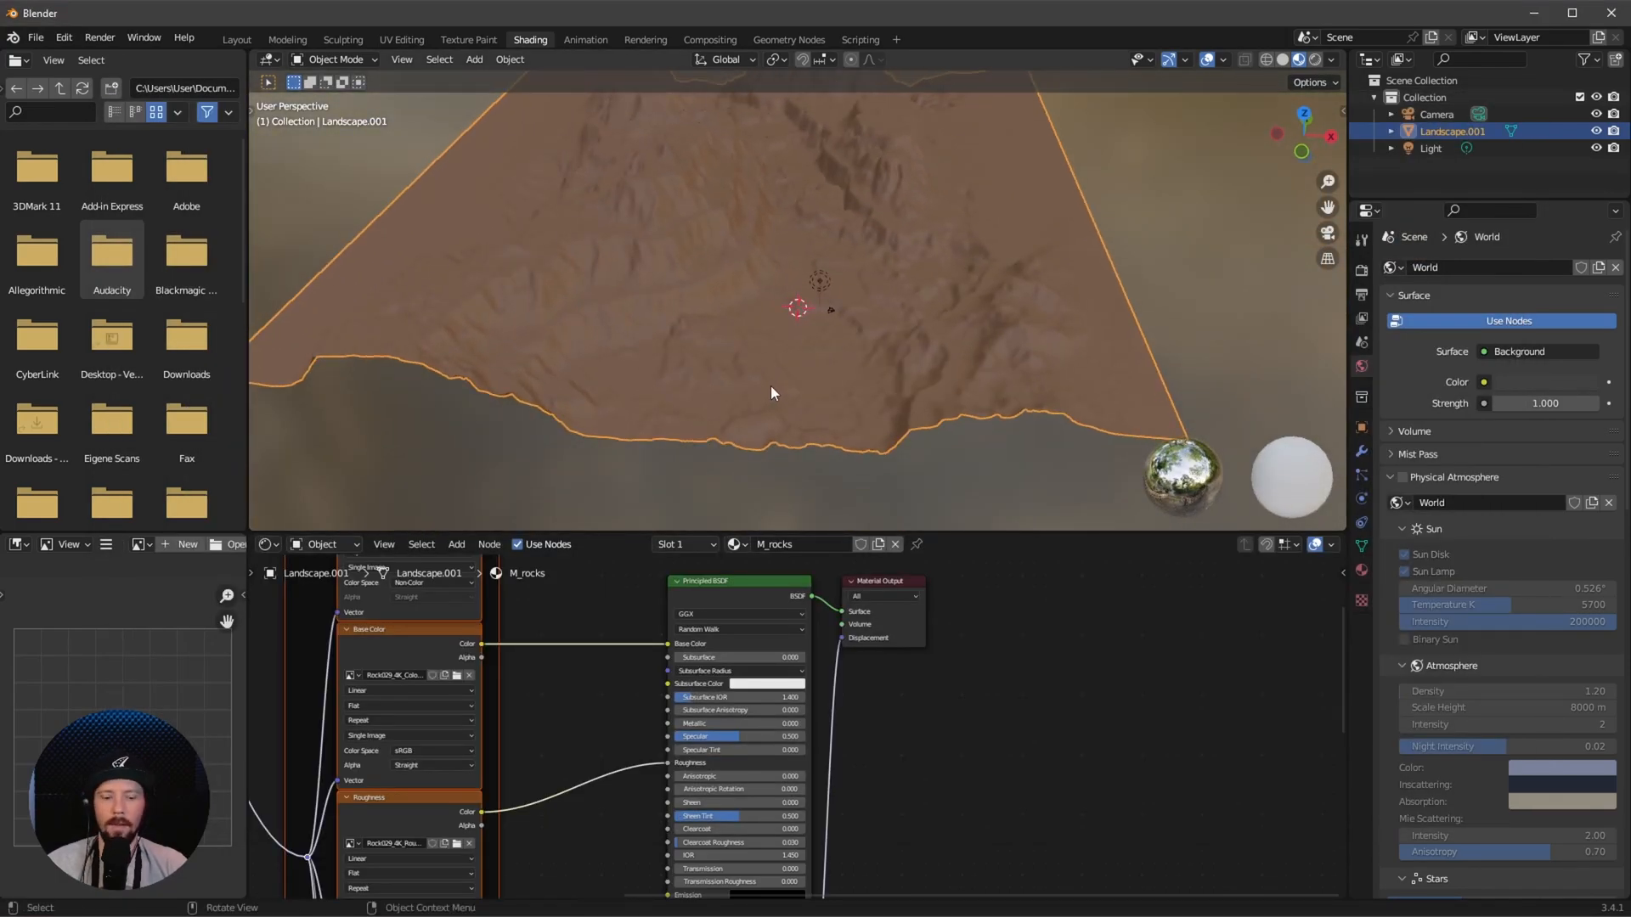
# Inspect the textured terrain and enter edit mode on the landscape mesh
pyautogui.moveTo(780, 452)
pyautogui.mouseDown(button='middle')
pyautogui.moveTo(770, 366)
pyautogui.moveTo(759, 399)
pyautogui.mouseUp(button='middle')
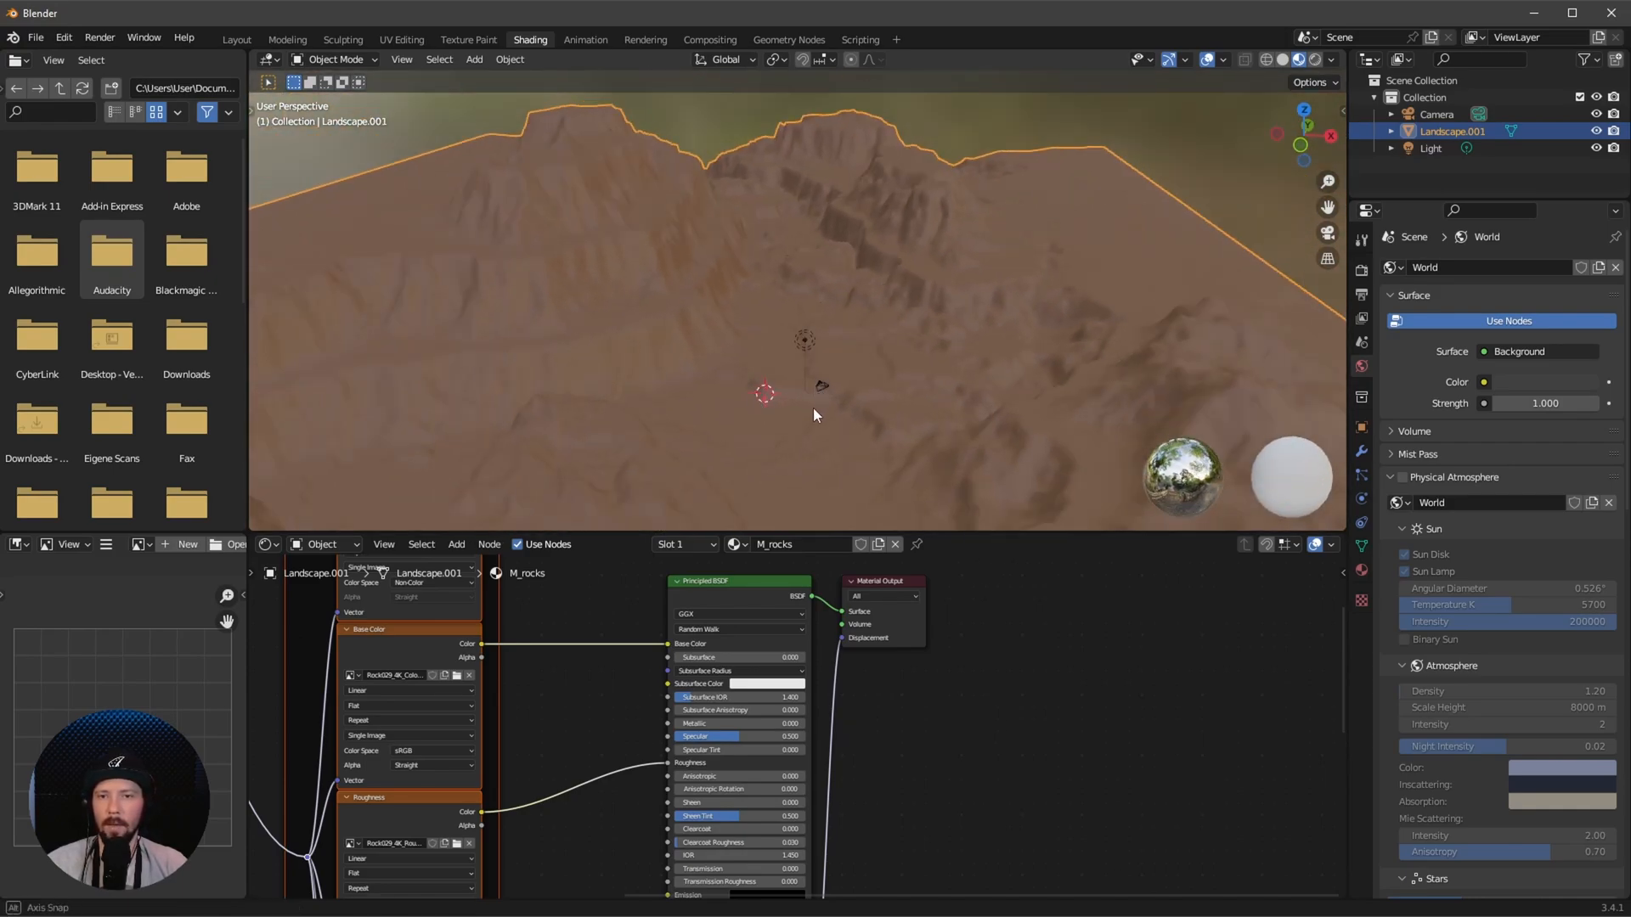
pyautogui.moveTo(741, 396)
pyautogui.mouseDown(button='middle')
pyautogui.moveTo(813, 361)
pyautogui.moveTo(770, 369)
pyautogui.mouseUp(button='middle')
pyautogui.scroll(-3, 752, 376)
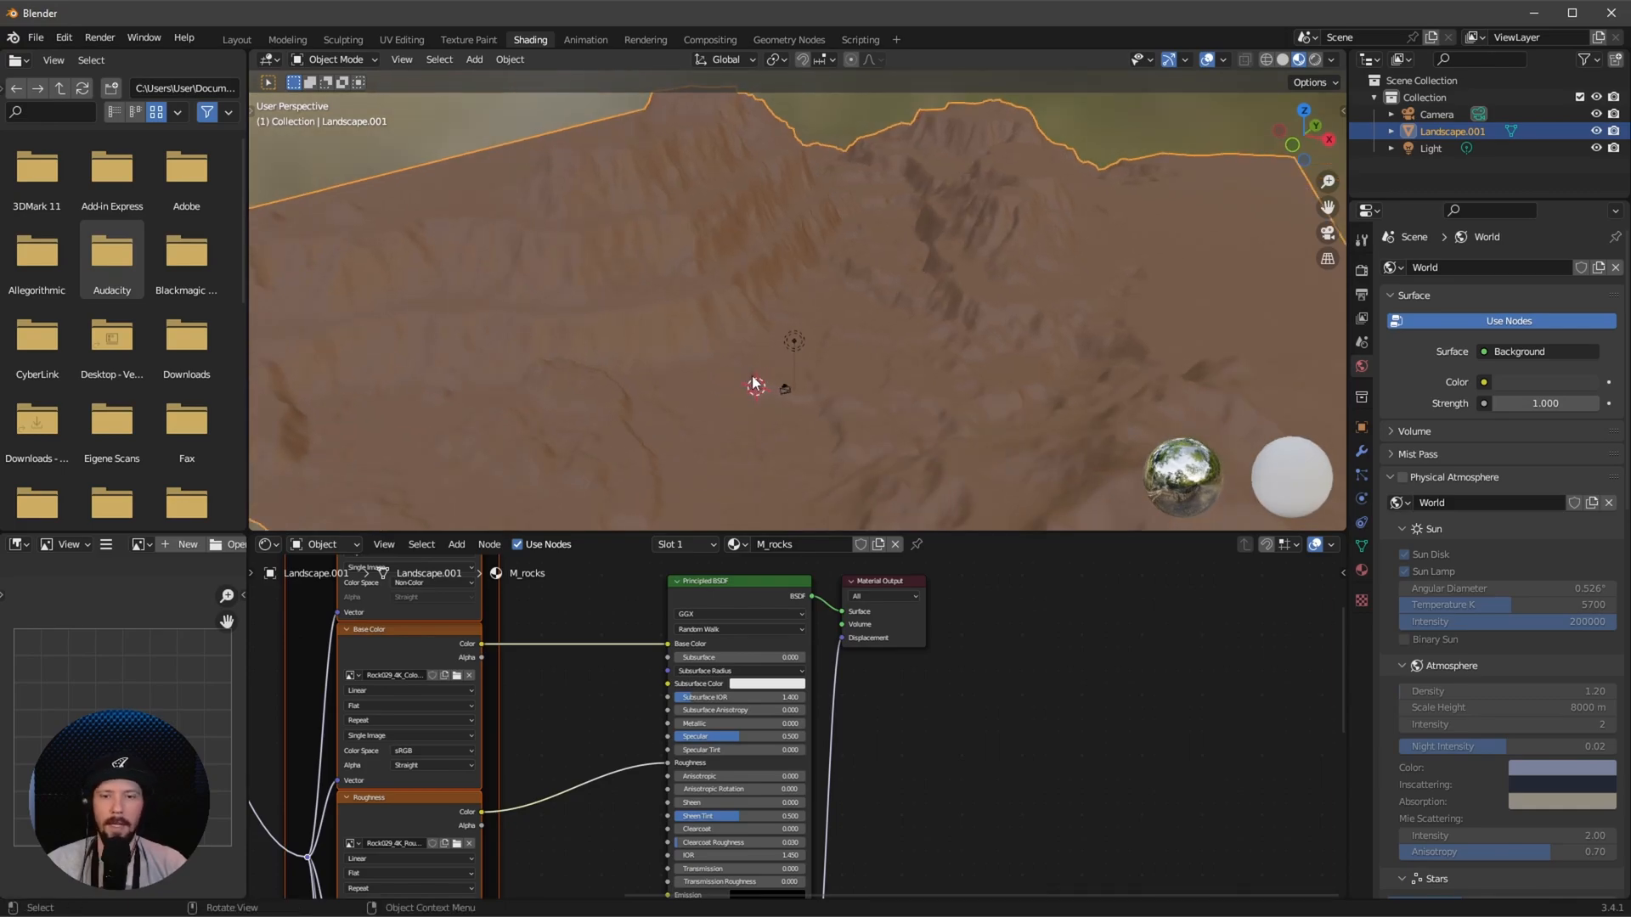
pyautogui.press('Tab')
# Unwrap the whole landscape mesh's UVs and return to object mode
pyautogui.moveTo(778, 357)
pyautogui.mouseDown(button='middle')
pyautogui.moveTo(828, 368)
pyautogui.moveTo(925, 330)
pyautogui.mouseUp(button='middle')
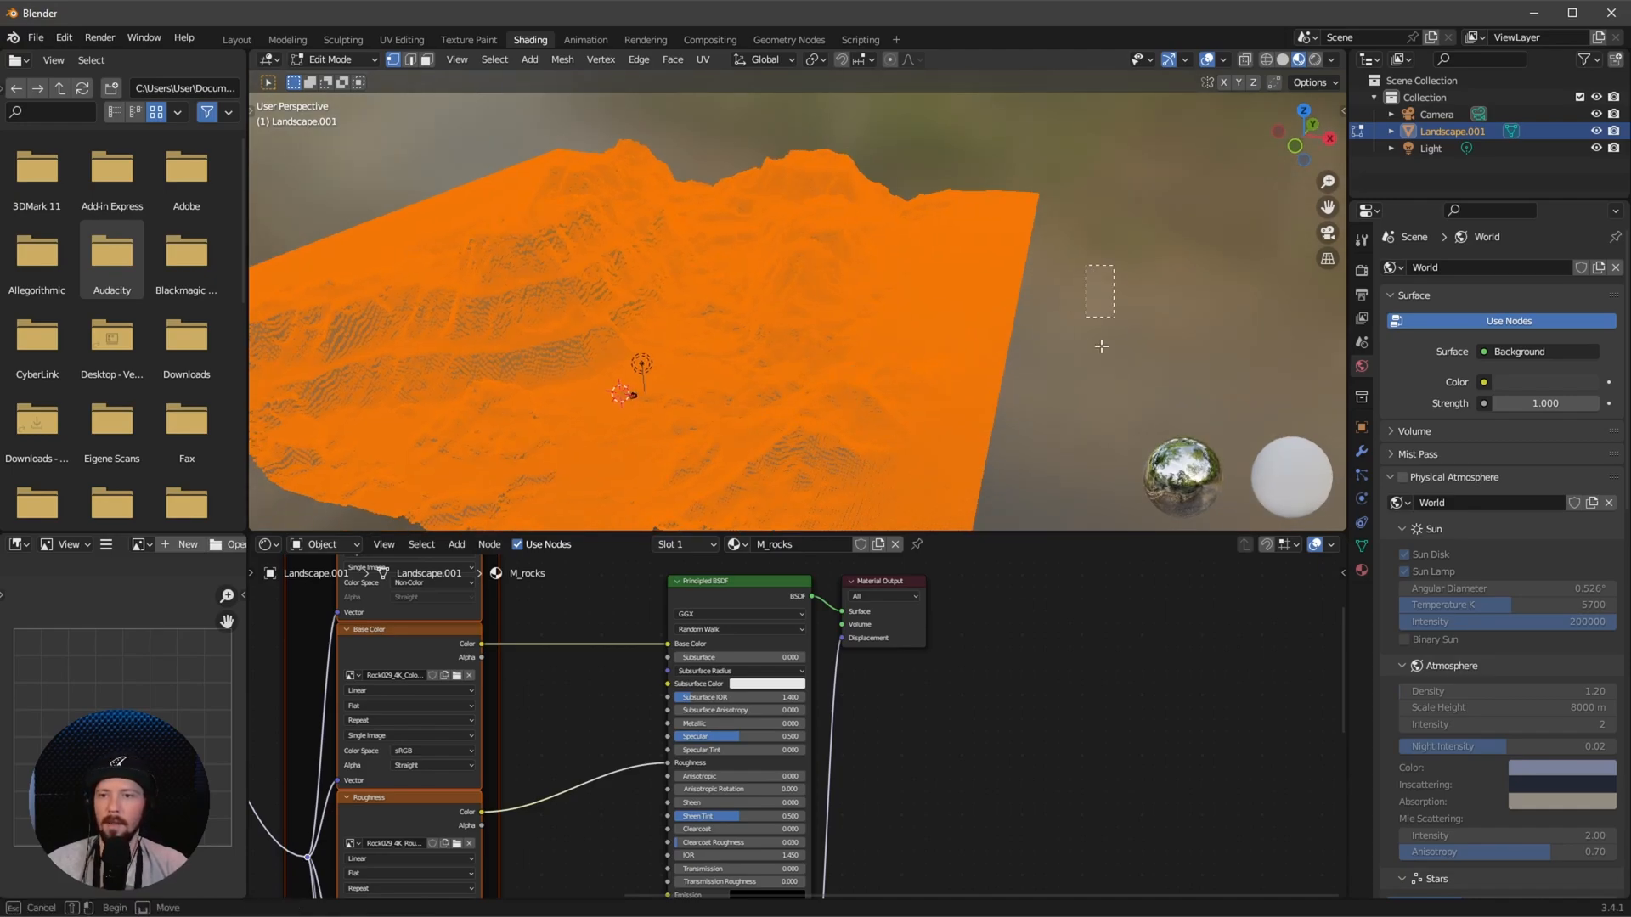
pyautogui.press('Tab')
pyautogui.press('Tab')
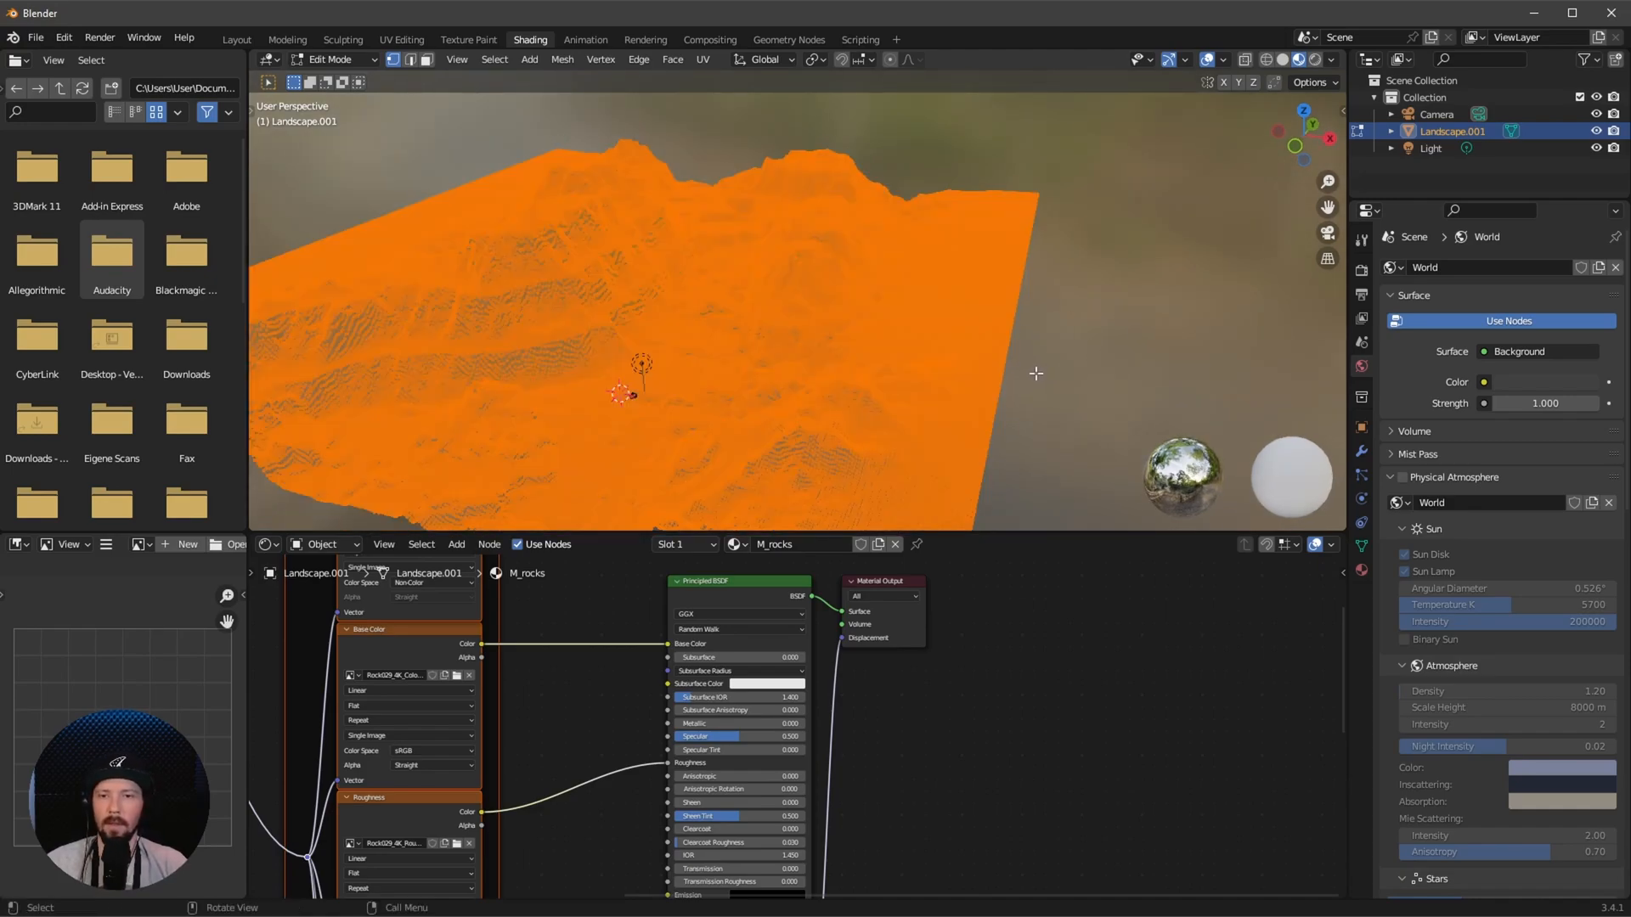
pyautogui.click(702, 62)
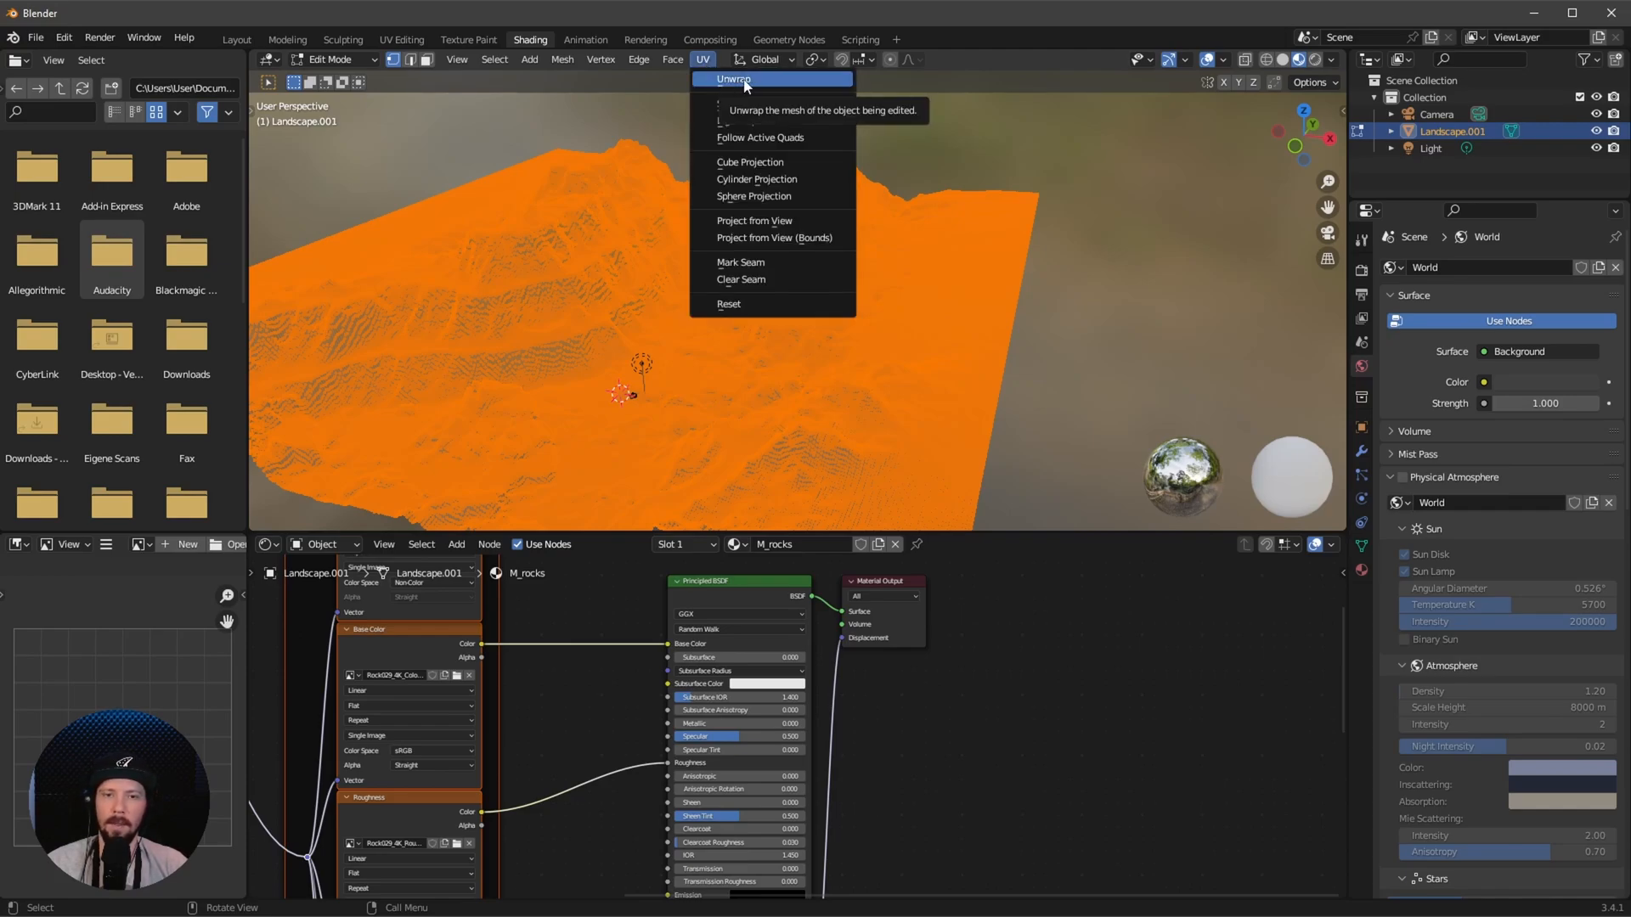
pyautogui.click(741, 84)
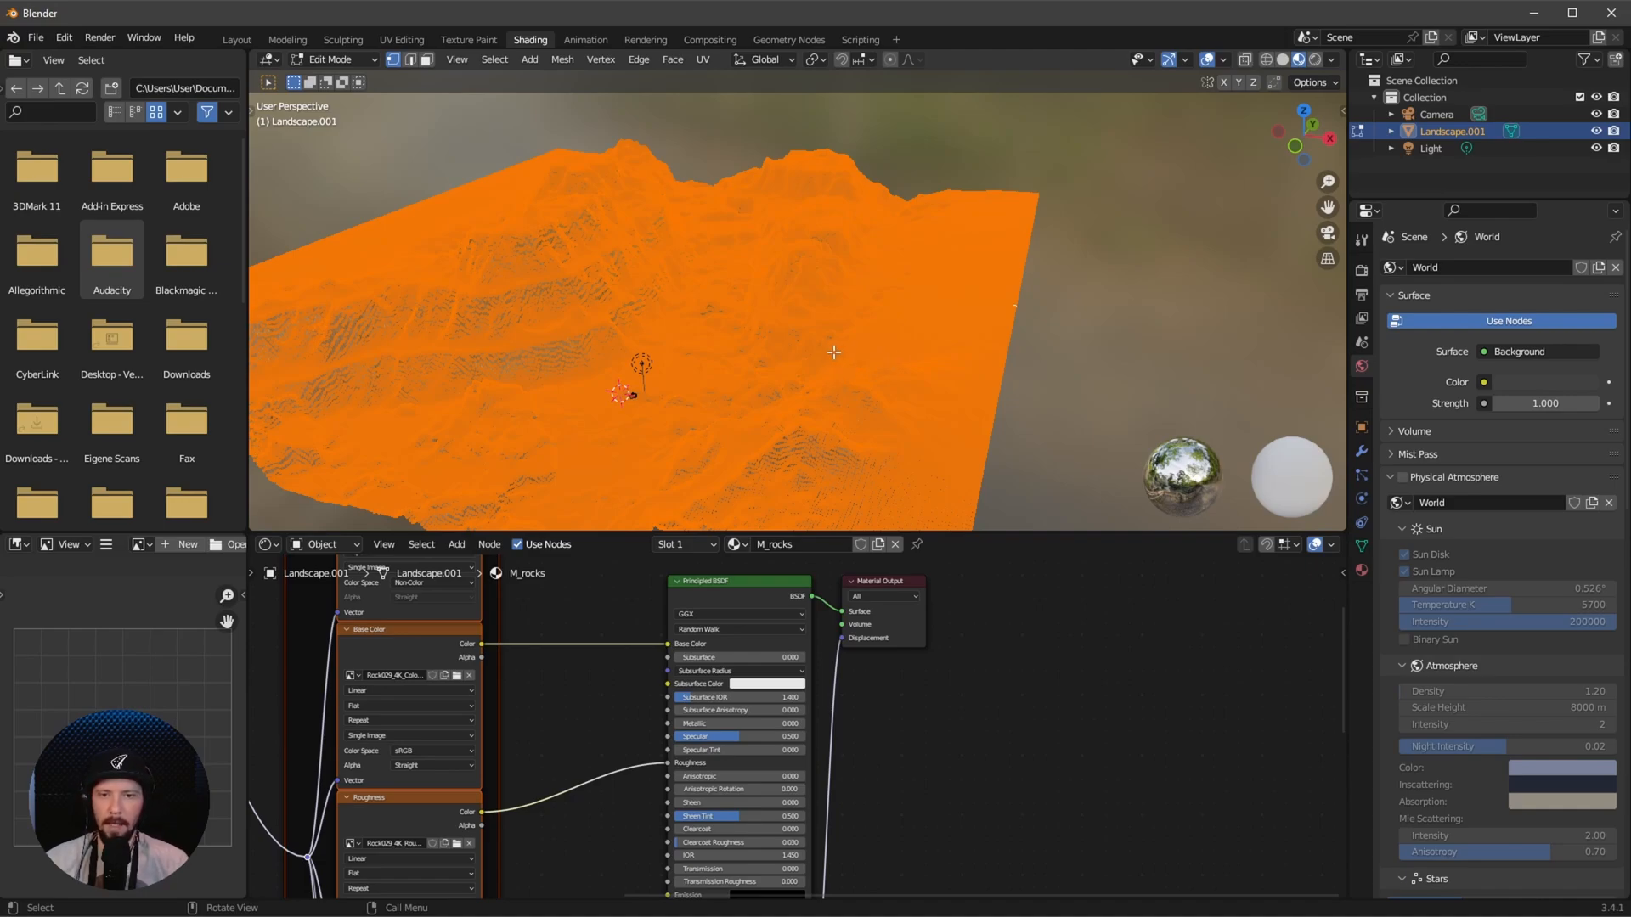
pyautogui.press('Tab')
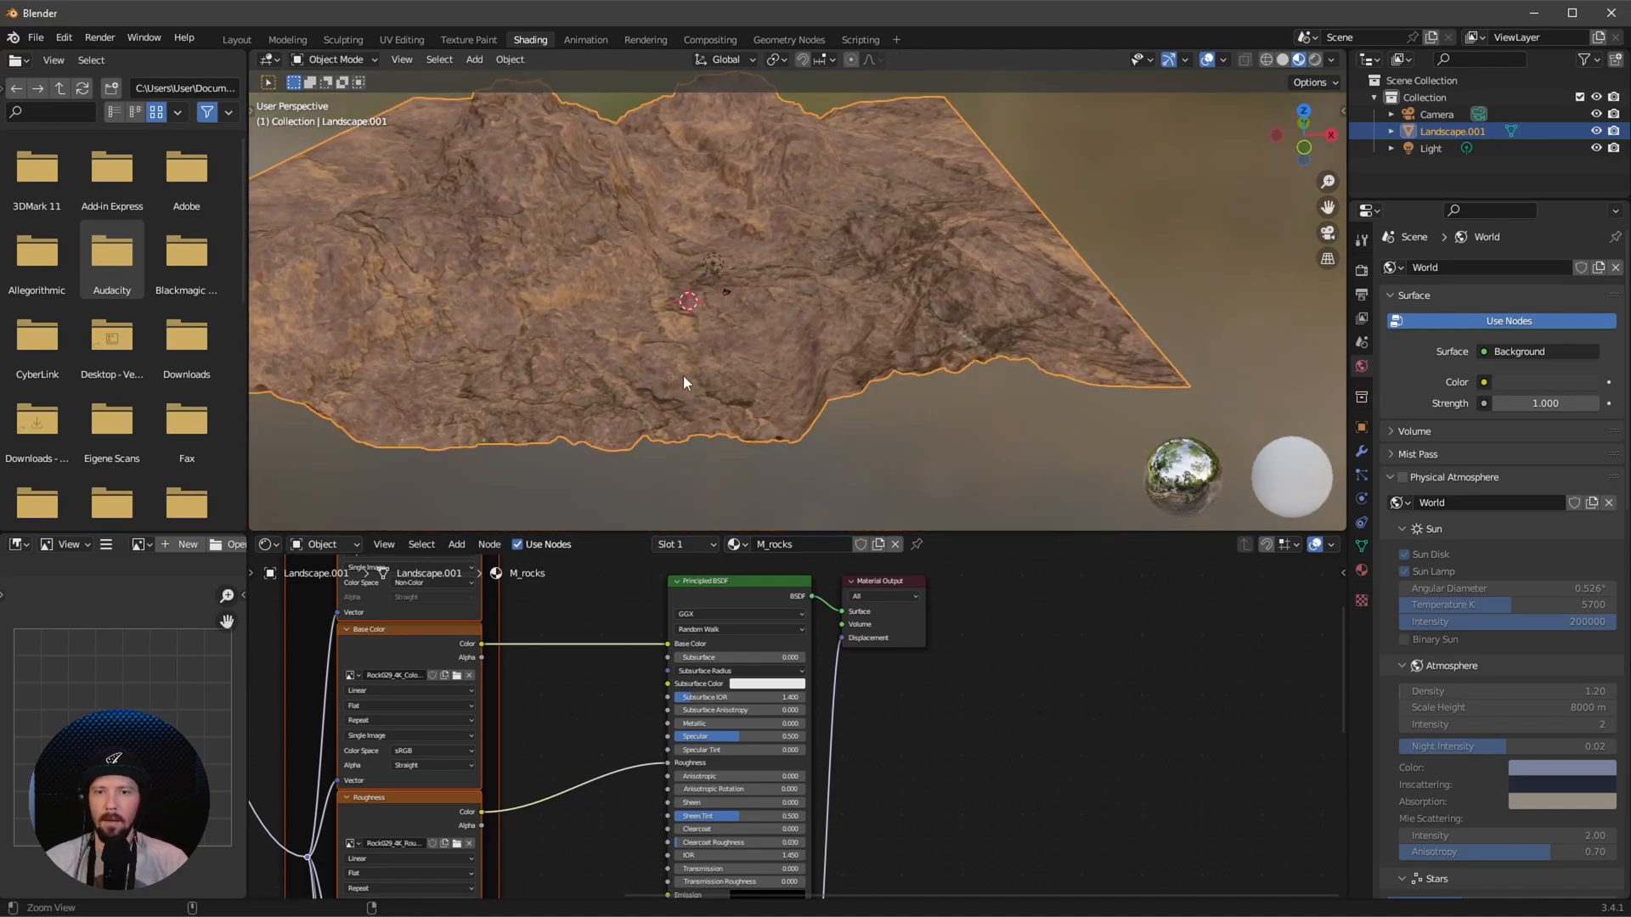
# Set the Mapping node's Scale X and Y to 2 so the rock texture tiles denser
pyautogui.moveTo(683, 376); pyautogui.dragTo(820, 358, button='middle')
pyautogui.scroll(3, 820, 358)
pyautogui.scroll(-2, 818, 431)
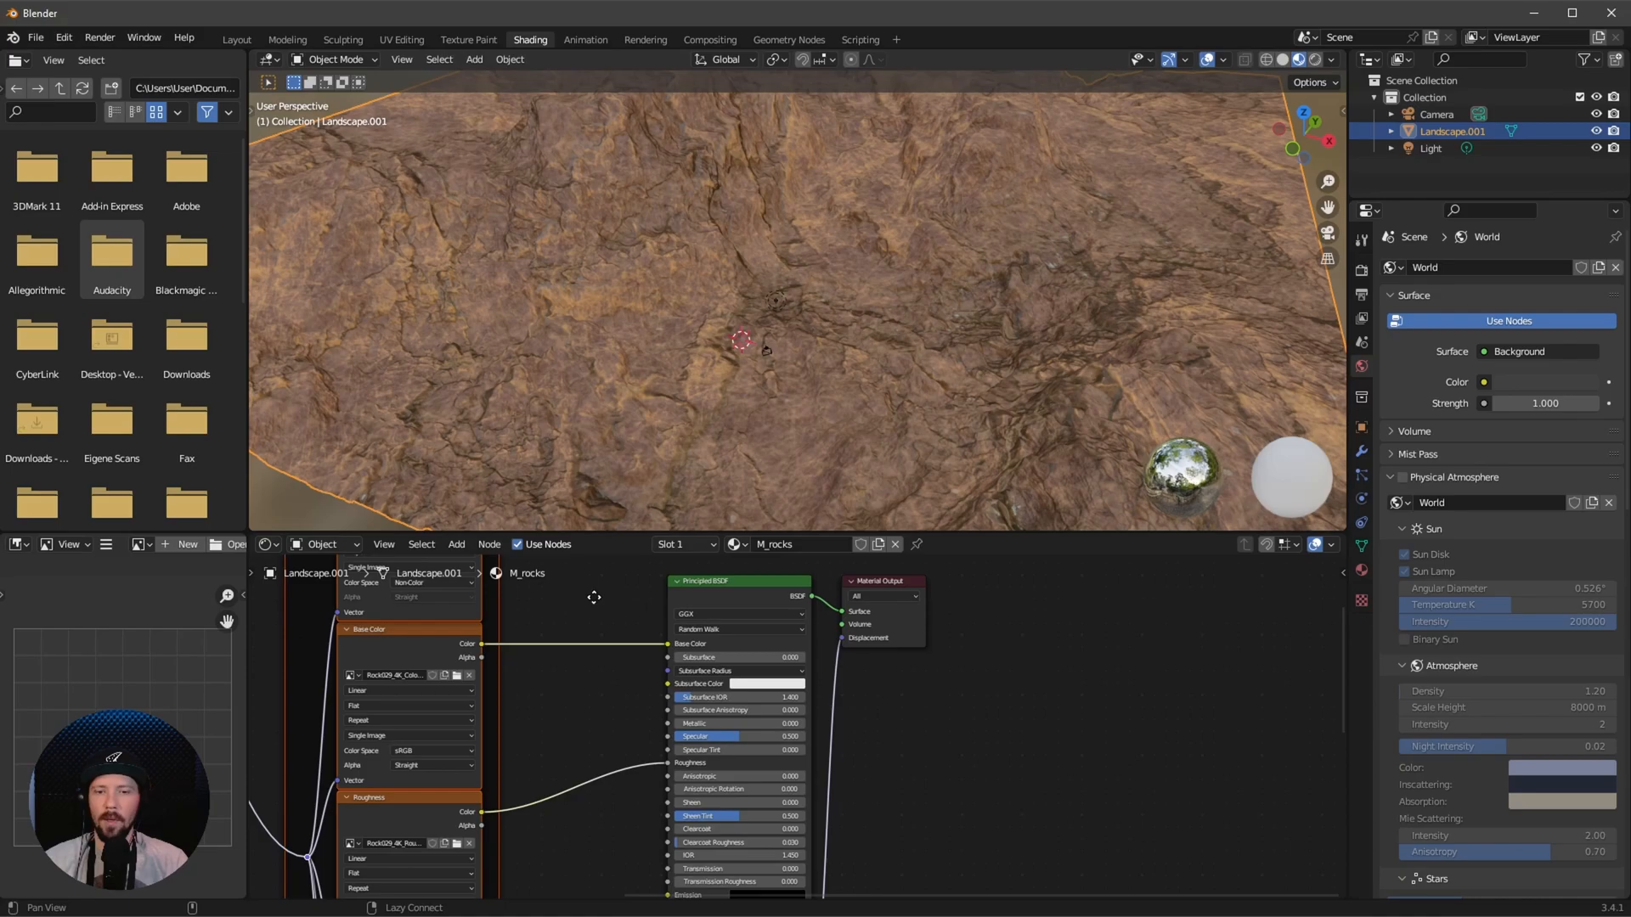
pyautogui.moveTo(599, 599); pyautogui.dragTo(726, 625, button='middle')
pyautogui.moveTo(752, 371); pyautogui.dragTo(776, 370, button='middle')
pyautogui.scroll(3, 784, 356)
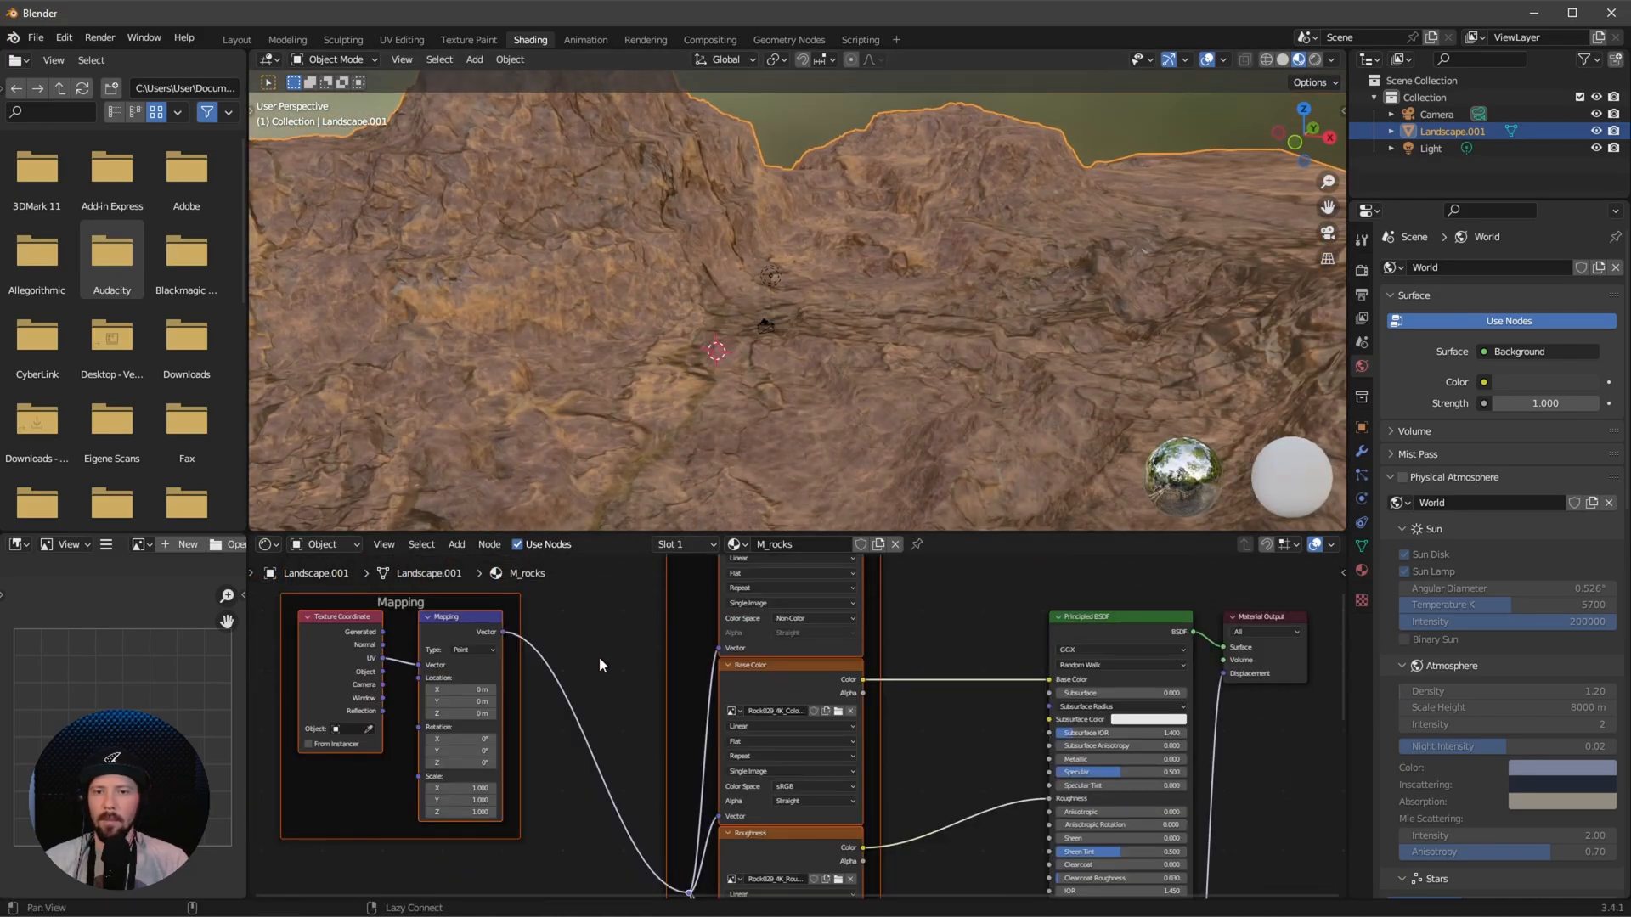
pyautogui.moveTo(600, 662)
pyautogui.mouseDown(button='middle')
pyautogui.moveTo(637, 708)
pyautogui.moveTo(623, 733)
pyautogui.mouseUp(button='middle')
pyautogui.scroll(2, 624, 733)
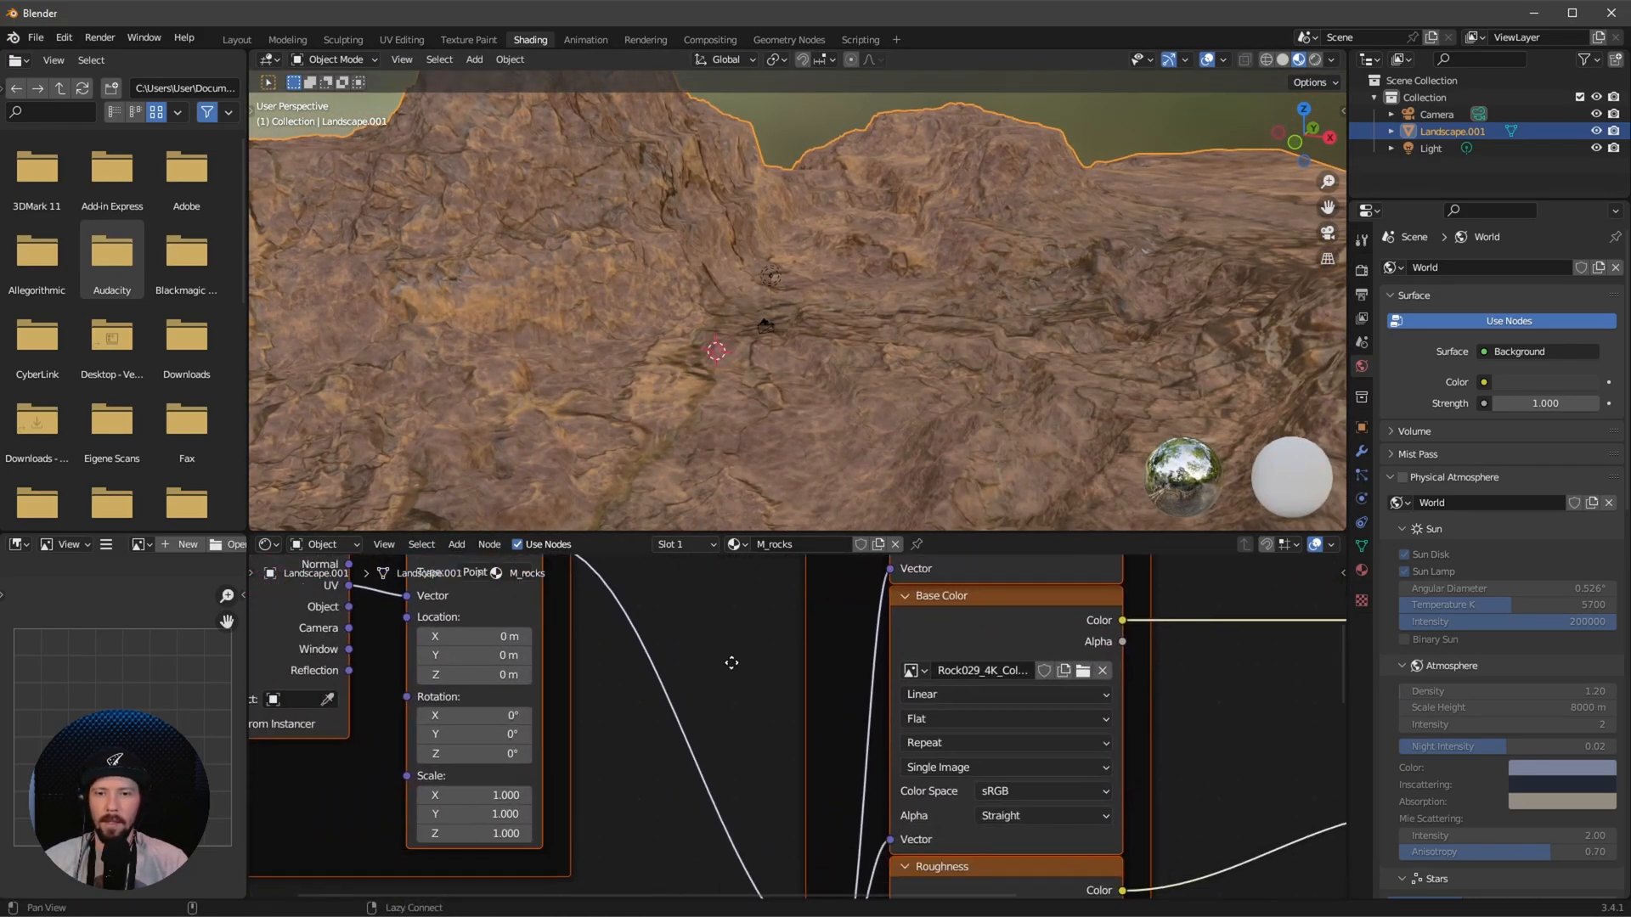
pyautogui.scroll(2, 619, 746)
pyautogui.moveTo(536, 767); pyautogui.dragTo(537, 786)
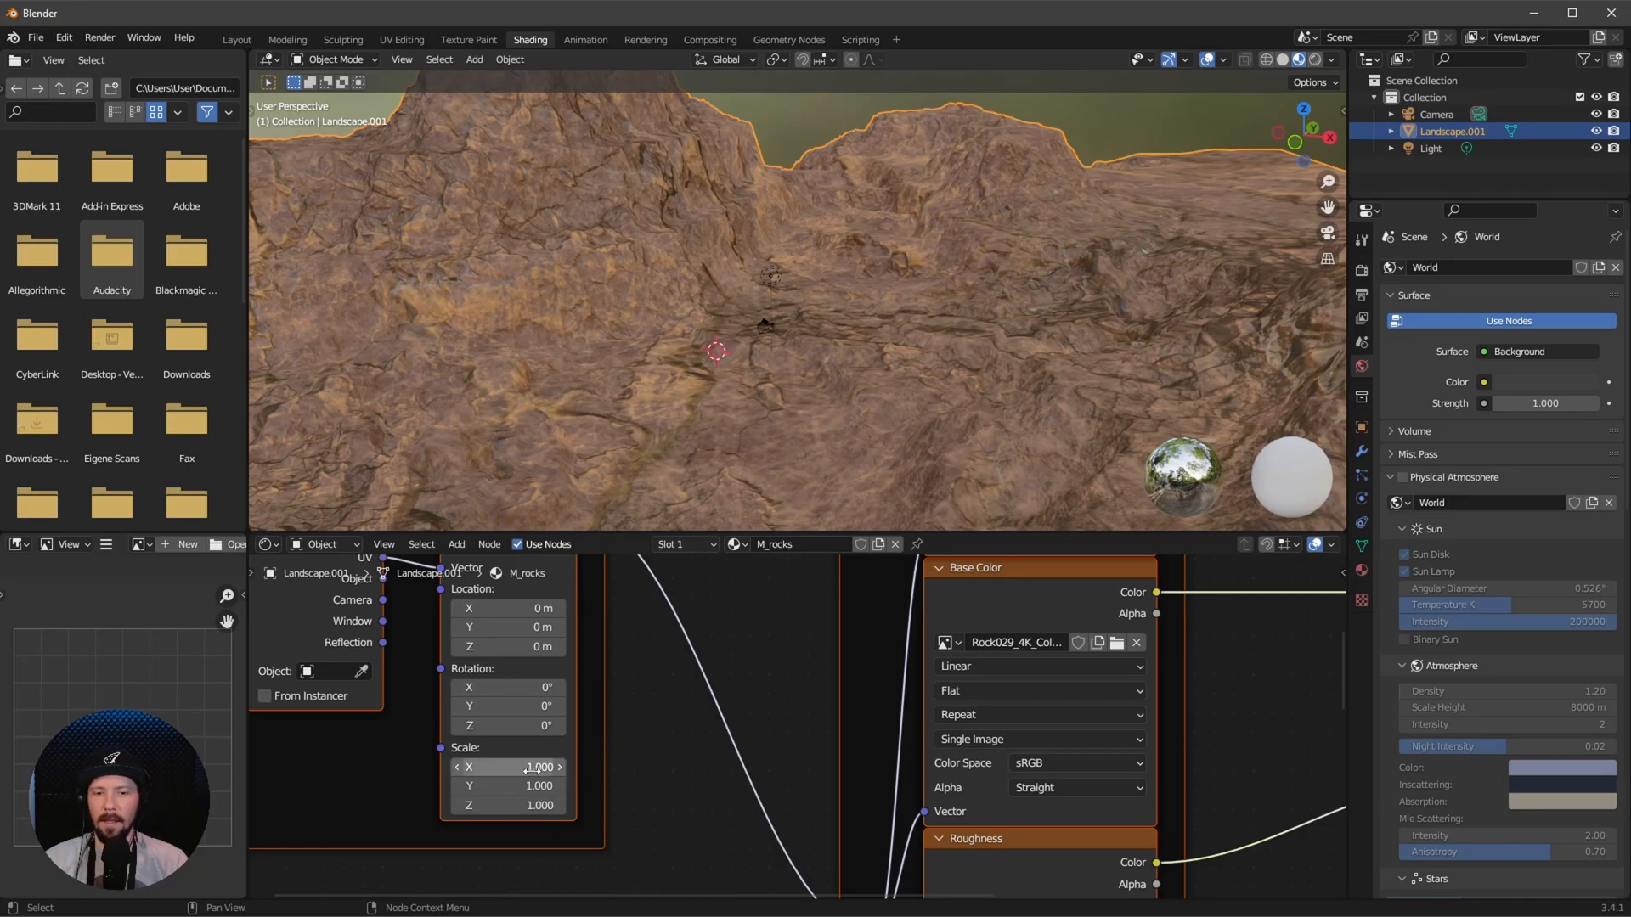
pyautogui.write('2')
pyautogui.press('Return')
pyautogui.scroll(-3, 764, 663)
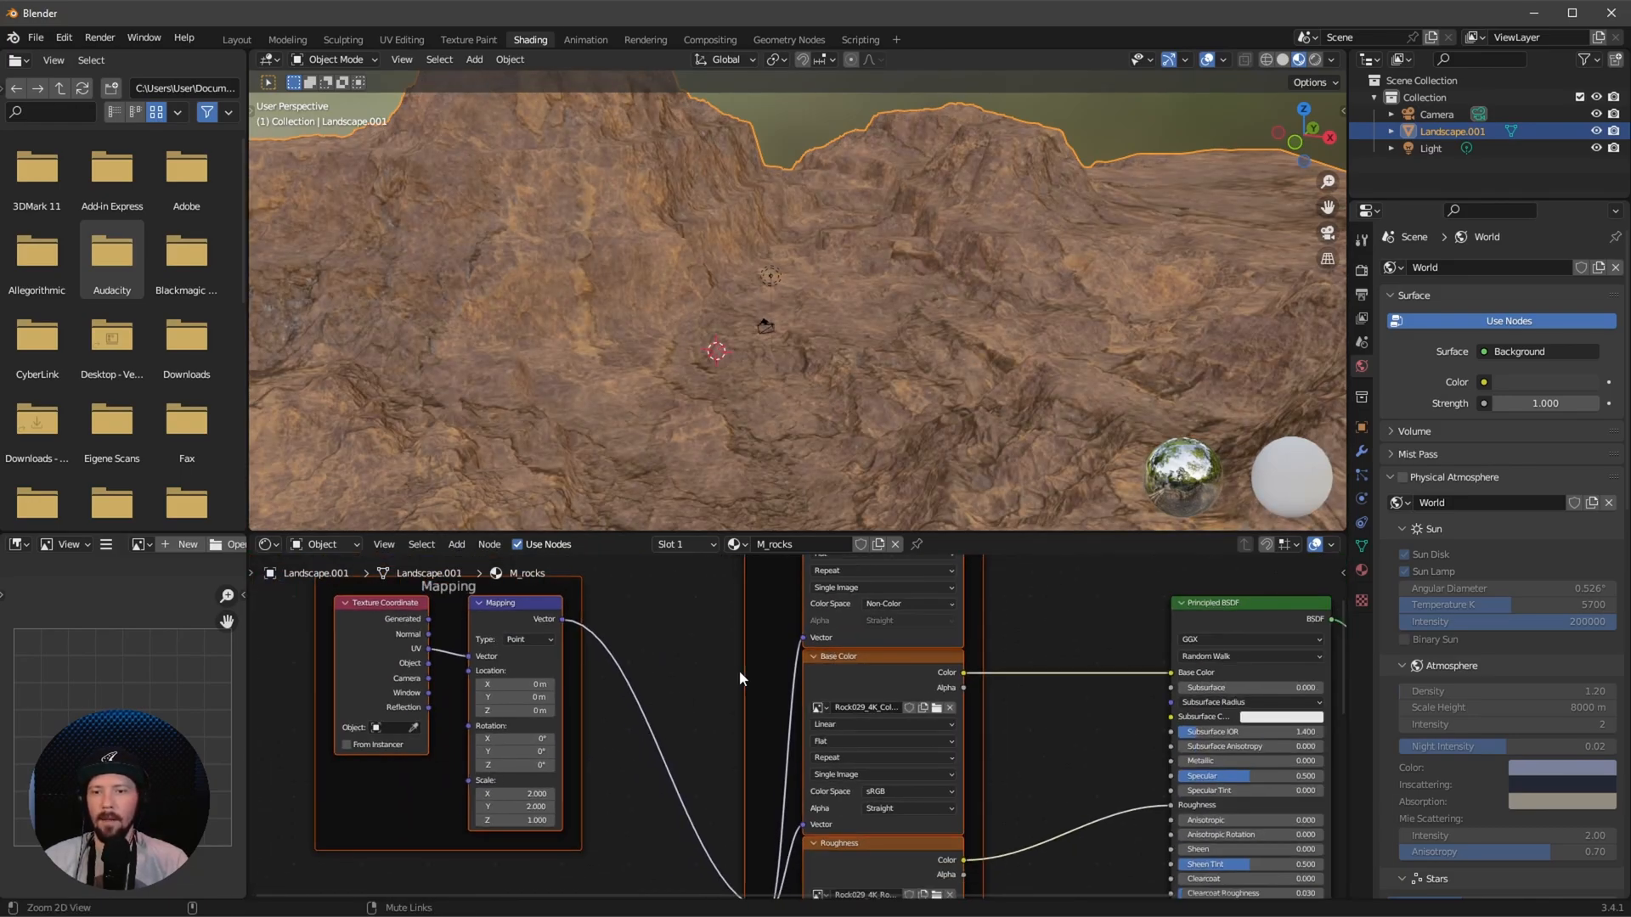
pyautogui.scroll(-2, 828, 654)
pyautogui.scroll(3, 715, 689)
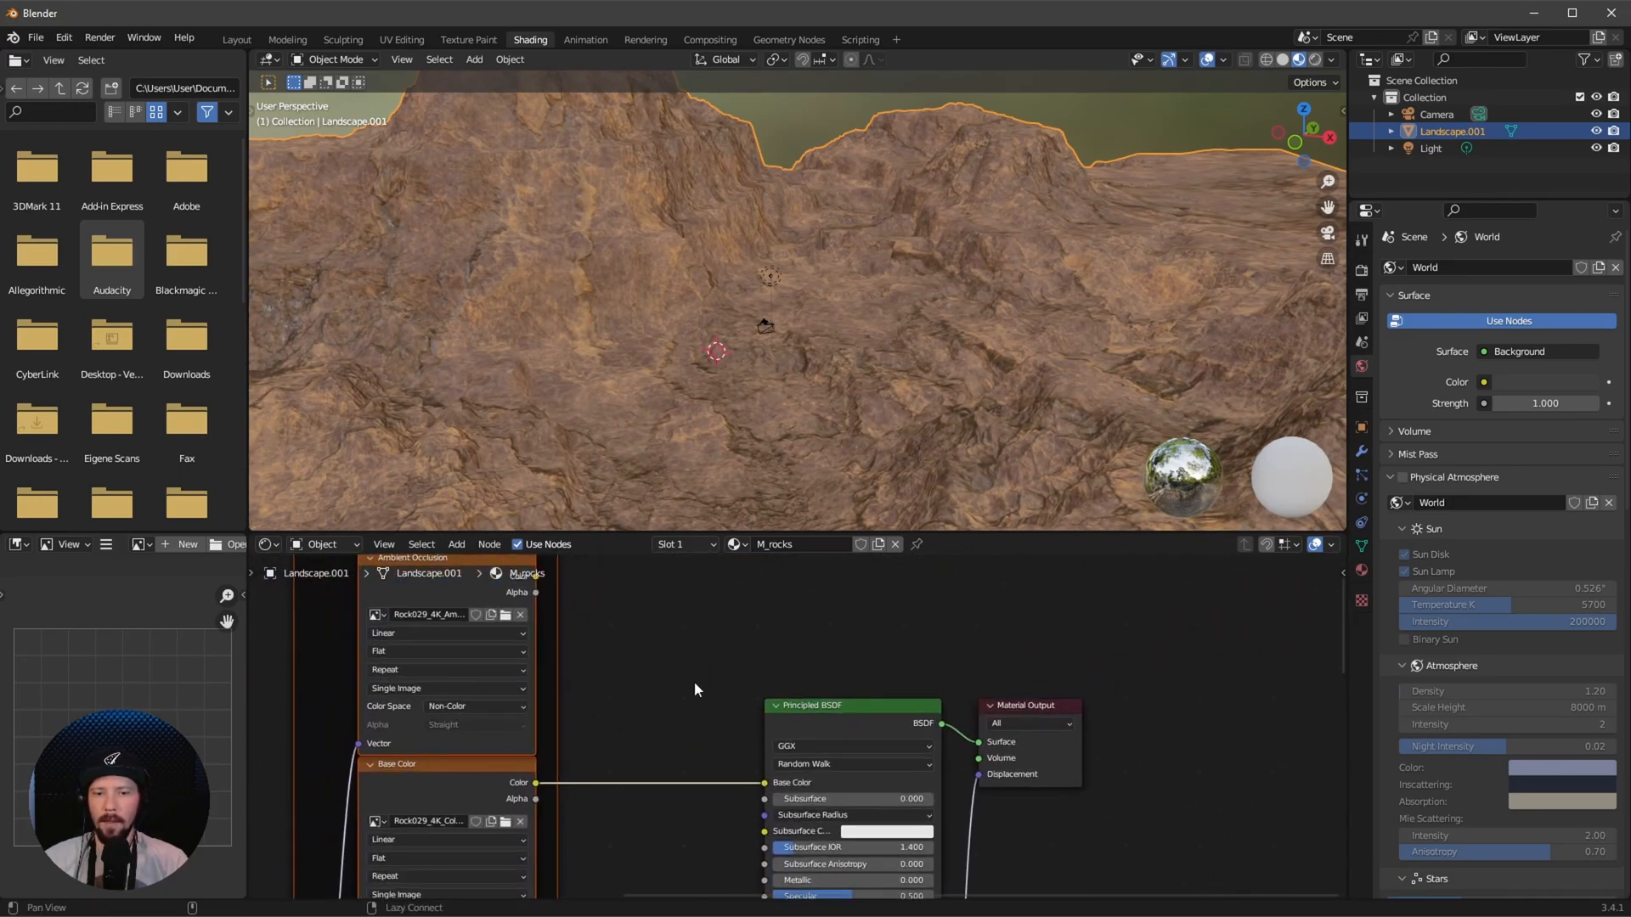
# Add a colour Mix node before Base Color and link the ambient occlusion map into it
pyautogui.moveTo(715, 688)
pyautogui.mouseDown(button='middle')
pyautogui.moveTo(689, 710)
pyautogui.moveTo(677, 700)
pyautogui.mouseUp(button='middle')
pyautogui.hotkey('shift', 'a')
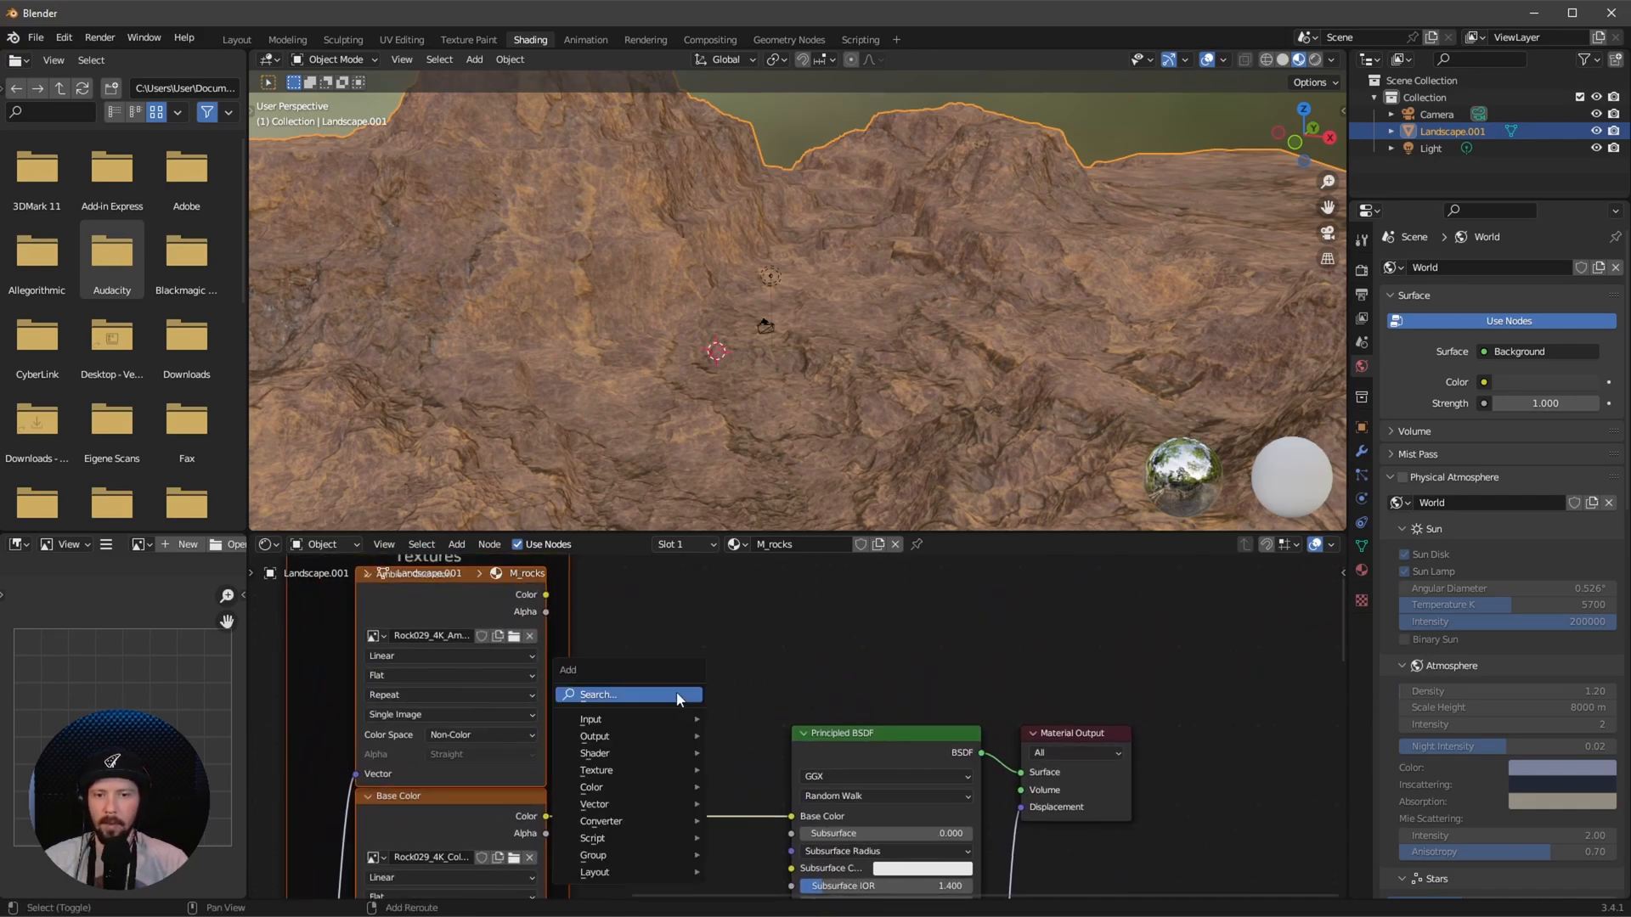
pyautogui.click(676, 700)
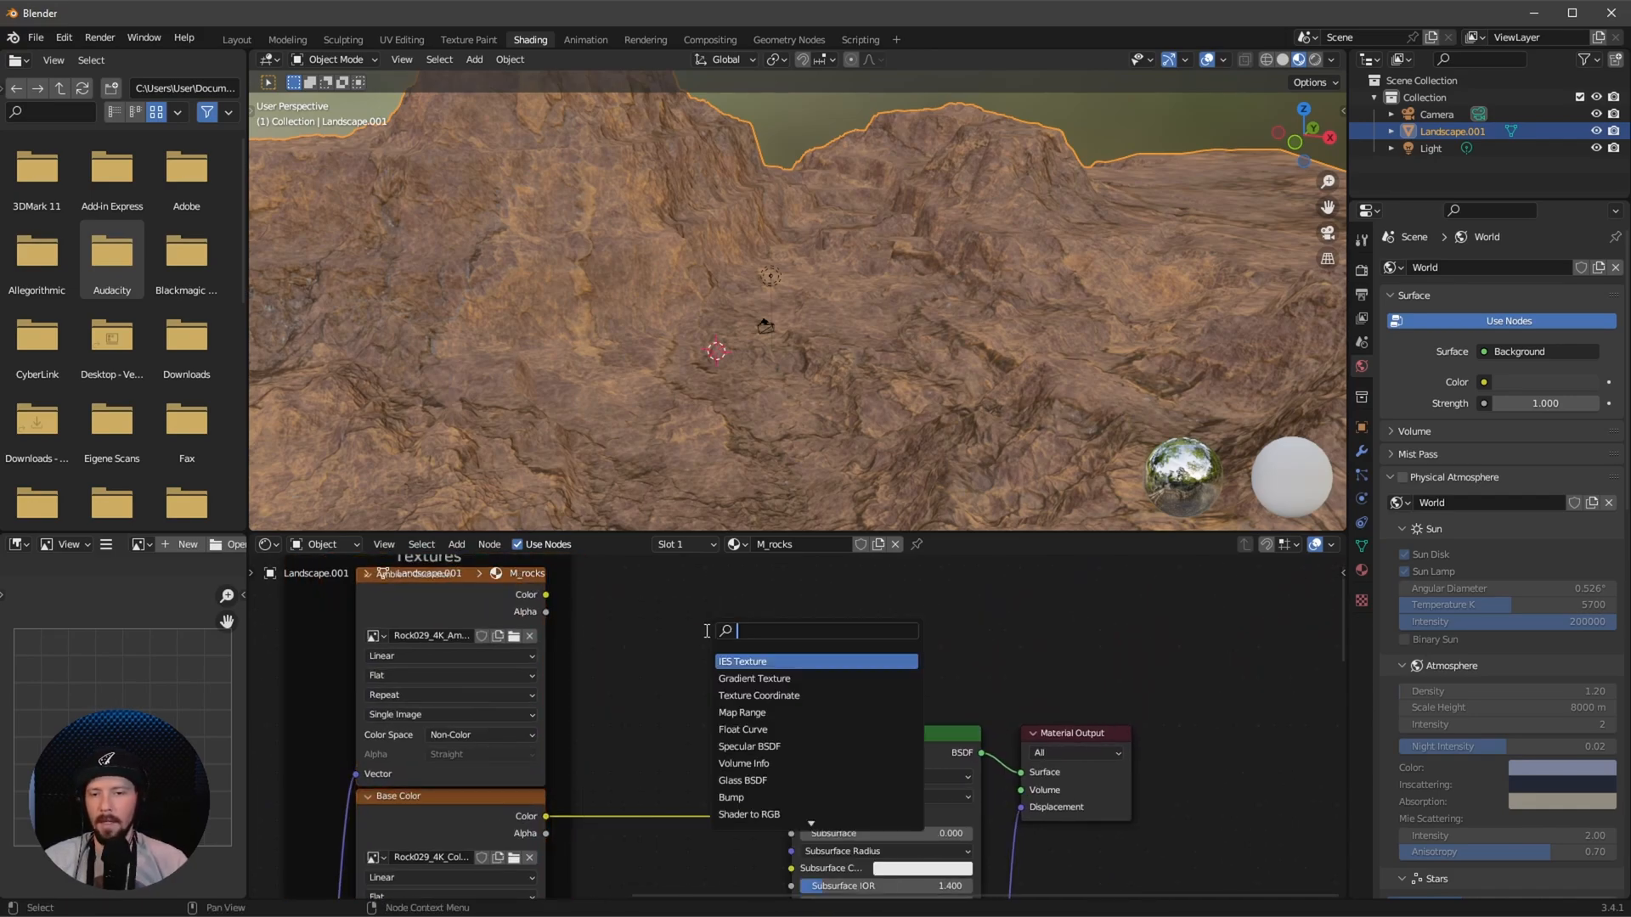
pyautogui.write('mi')
pyautogui.click(740, 662)
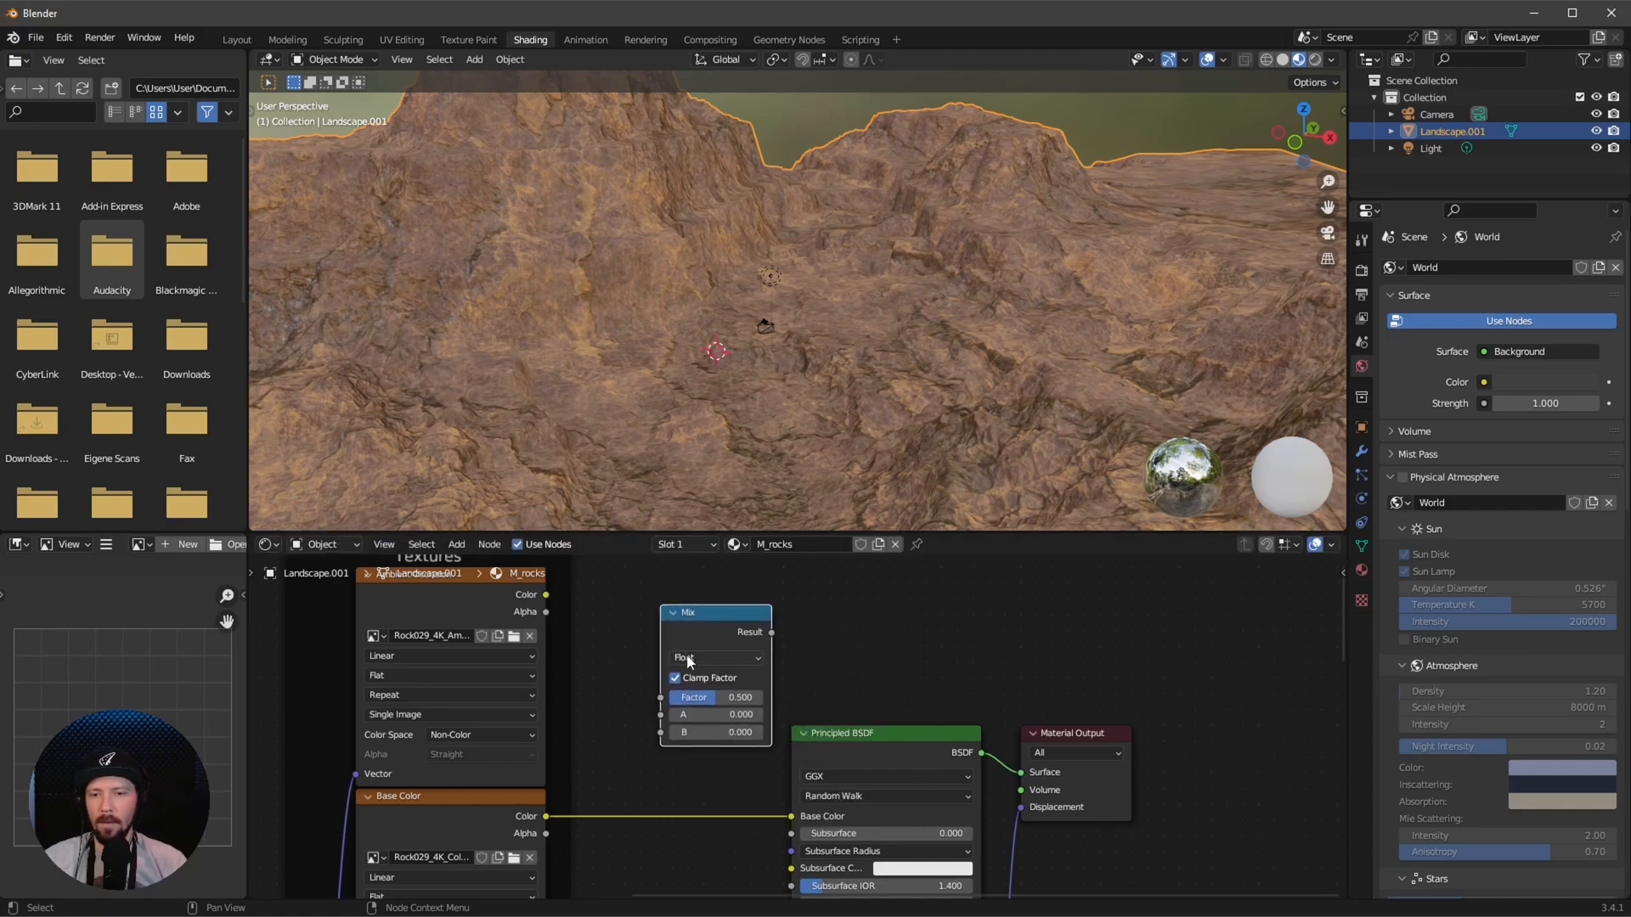
pyautogui.click(709, 709)
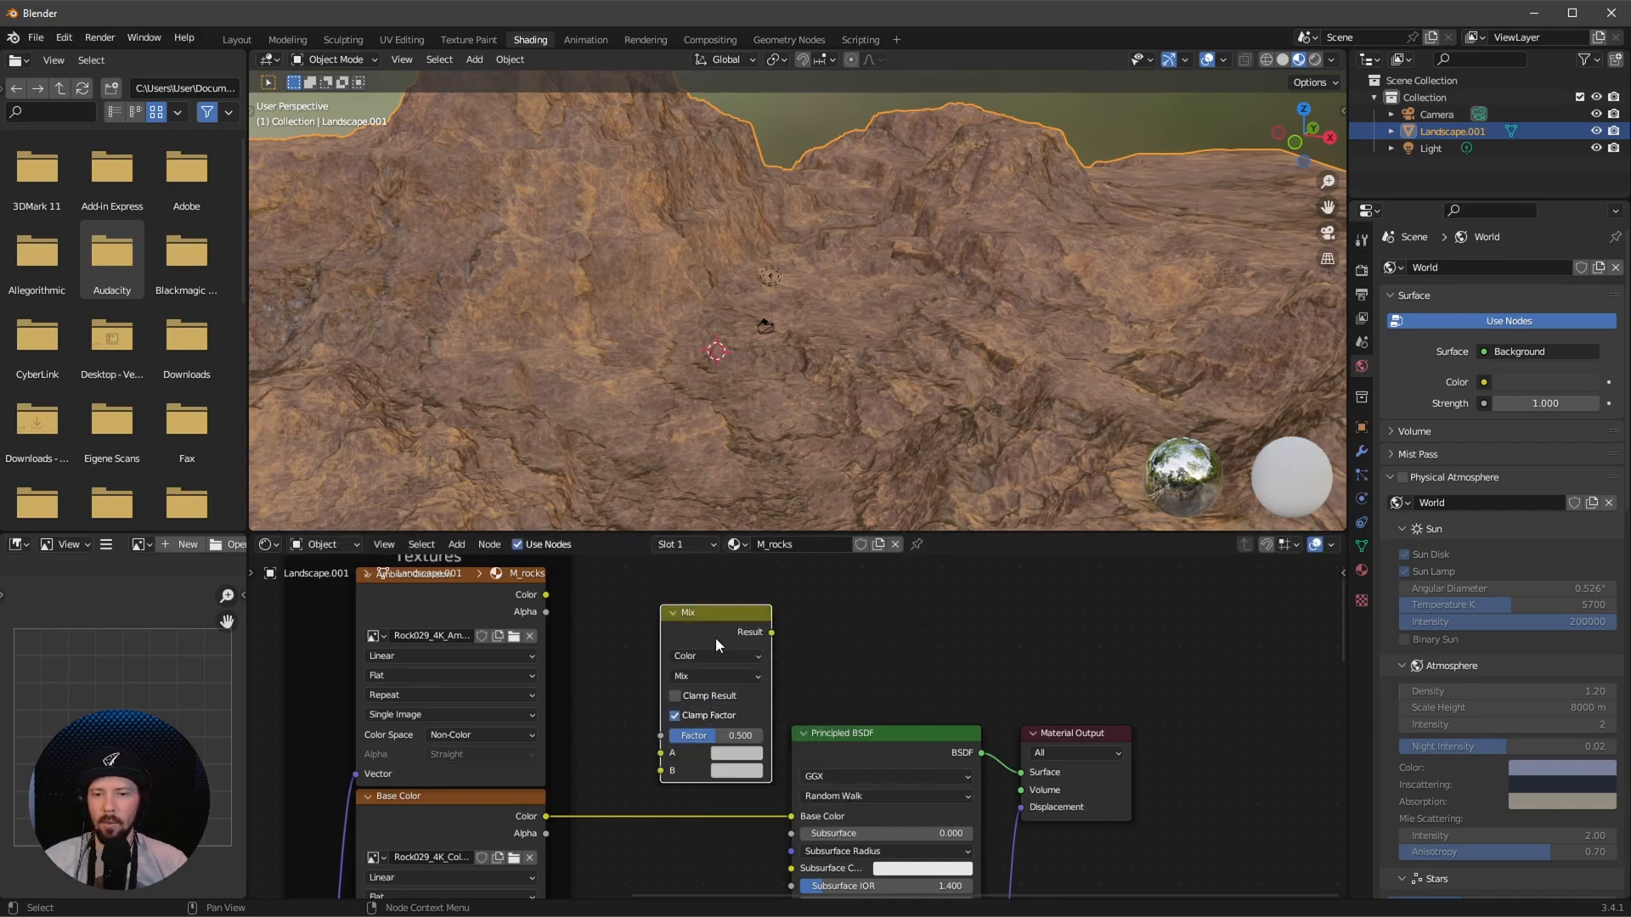
pyautogui.moveTo(715, 618); pyautogui.dragTo(696, 690)
pyautogui.scroll(-2, 697, 690)
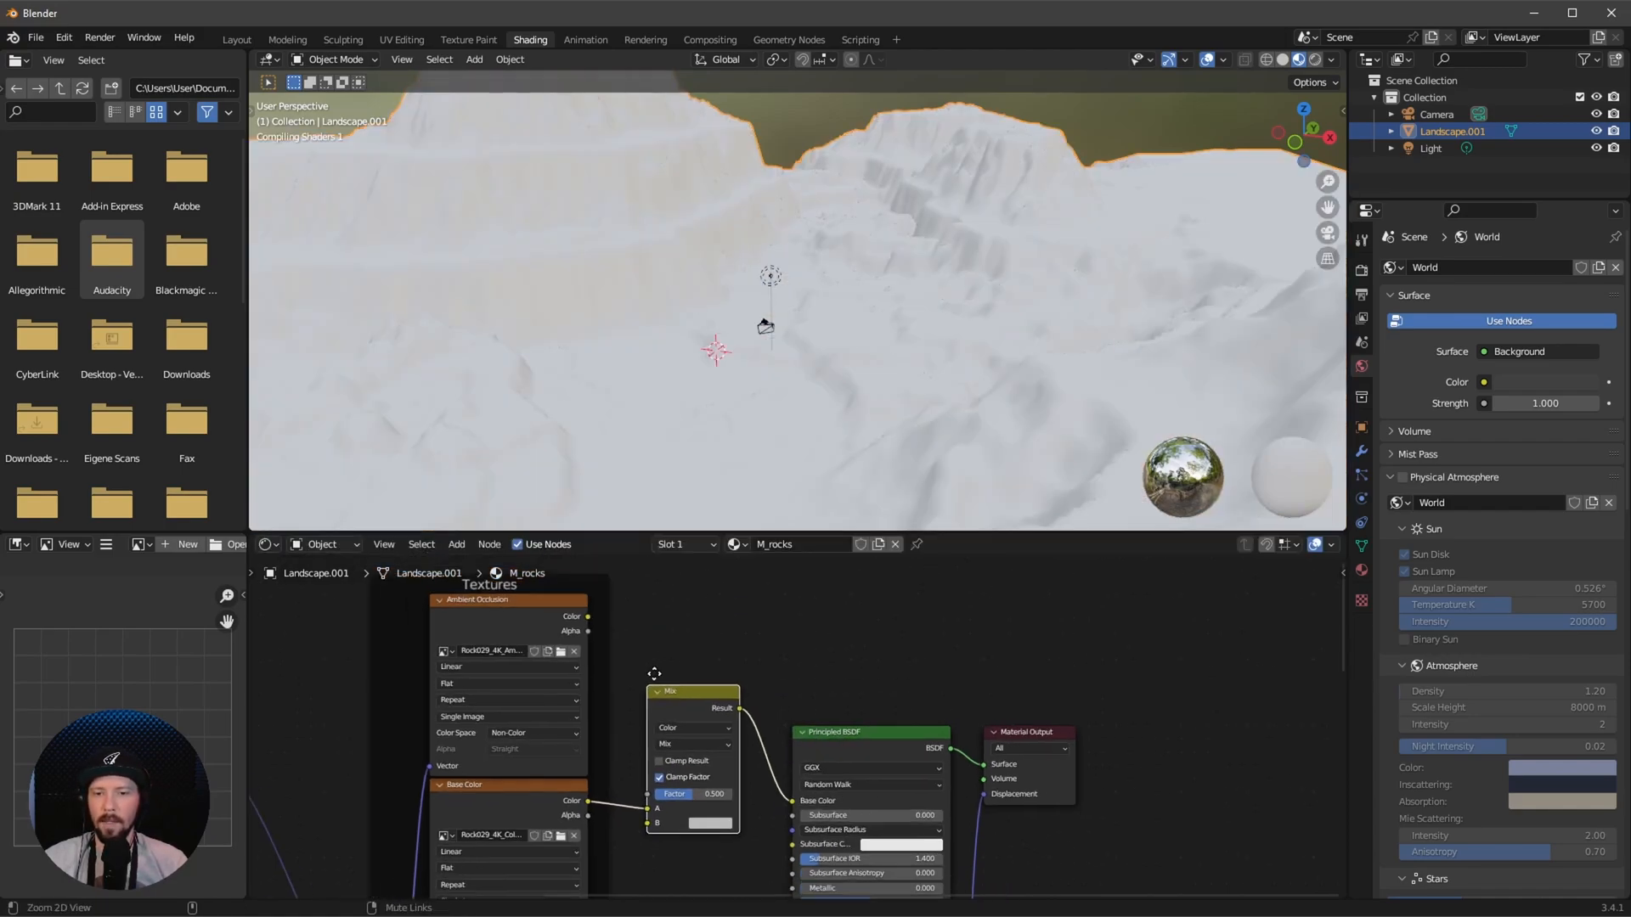
pyautogui.moveTo(641, 614); pyautogui.dragTo(708, 800)
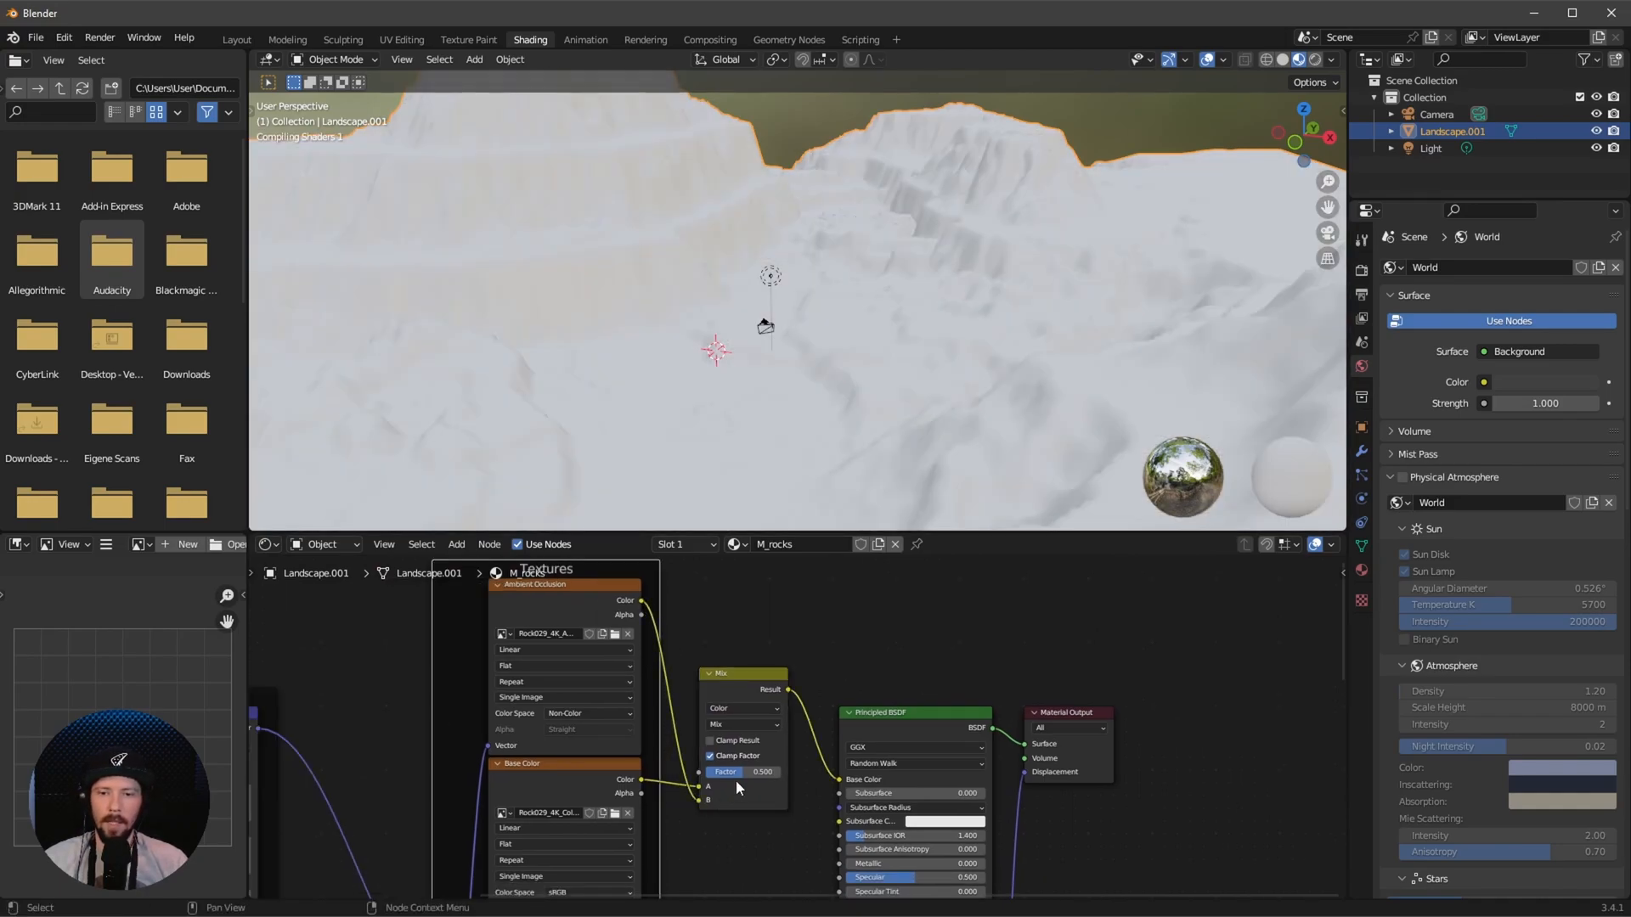
# Set the mix to Multiply at factor 1.0 and lower the Principled BSDF specular to 0.08
pyautogui.click(745, 724)
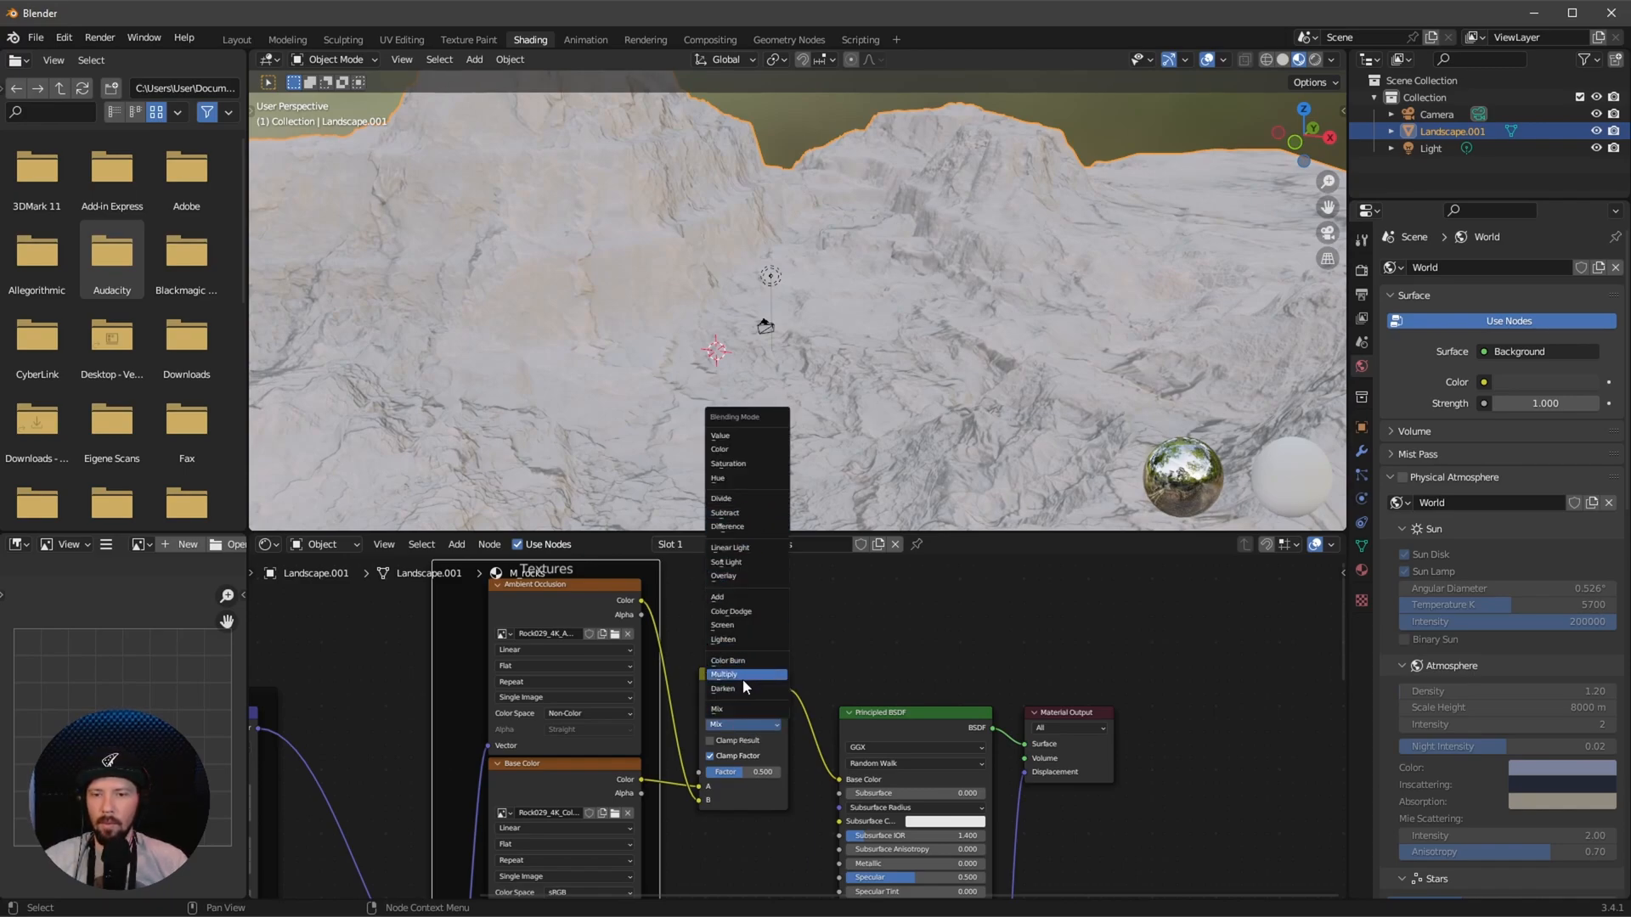
pyautogui.click(765, 677)
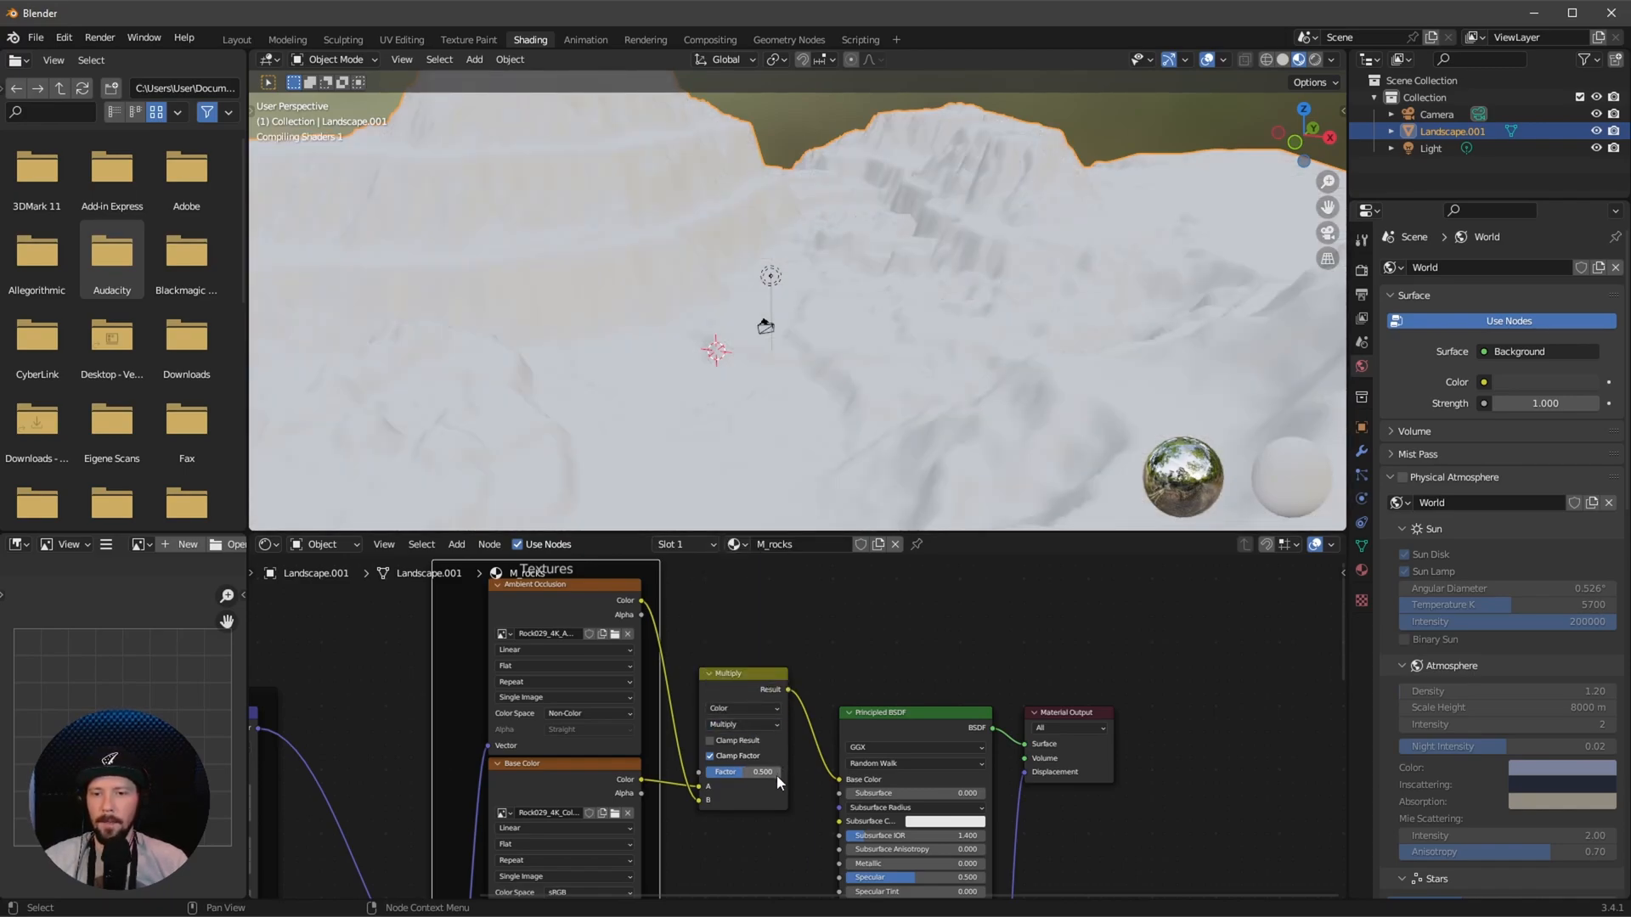
pyautogui.moveTo(777, 775); pyautogui.dragTo(841, 772)
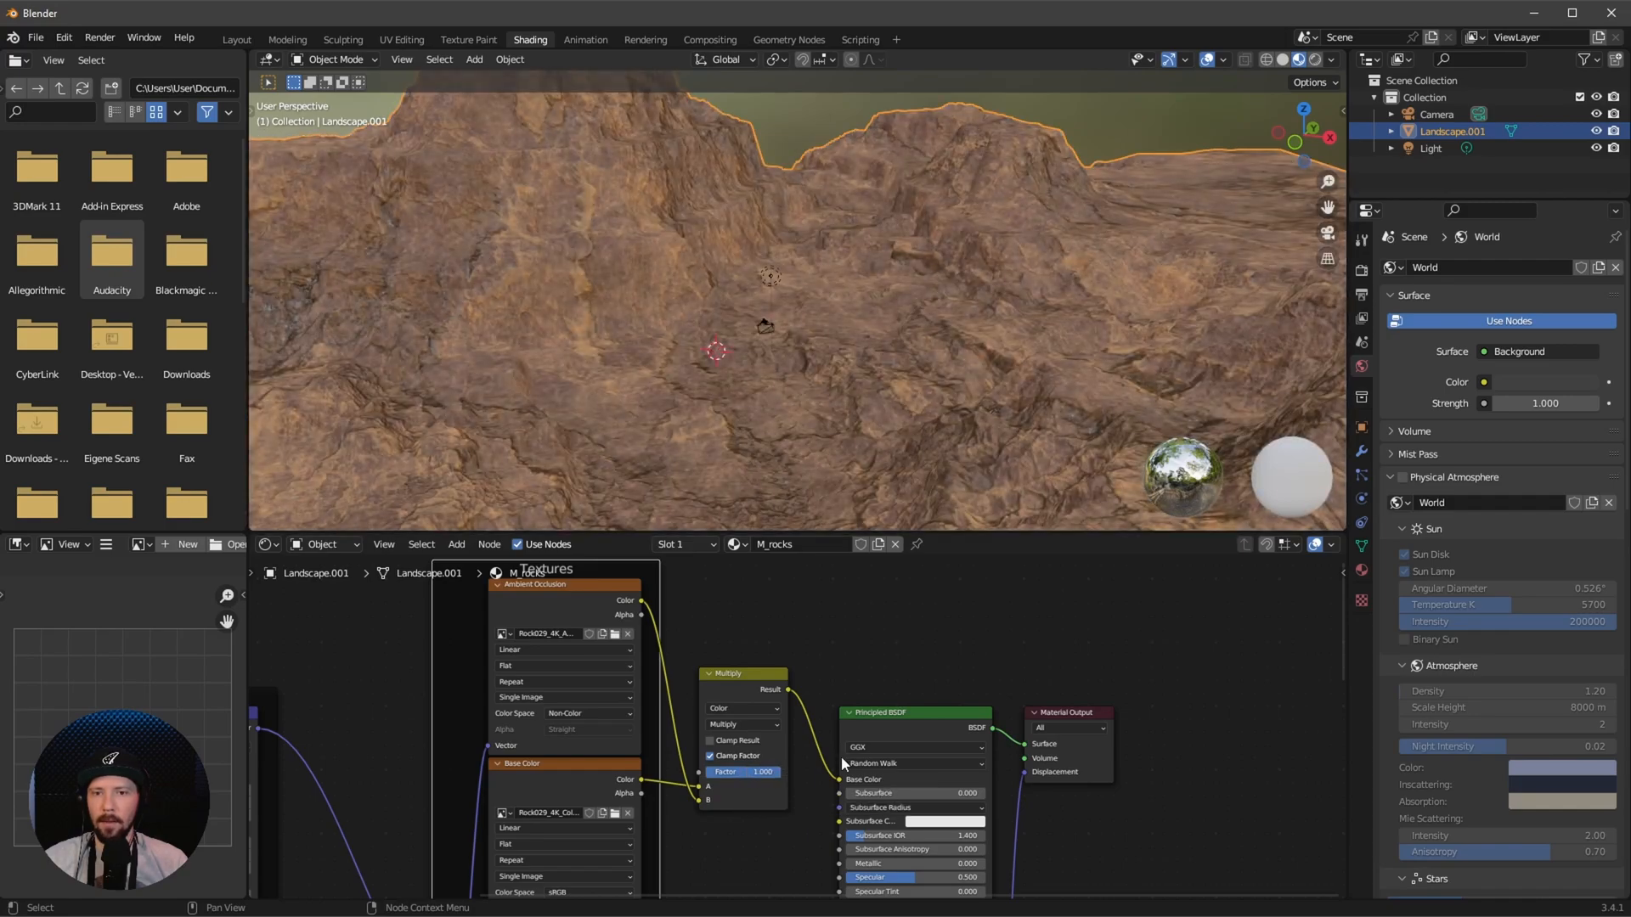
pyautogui.moveTo(894, 666); pyautogui.dragTo(683, 762, button='middle')
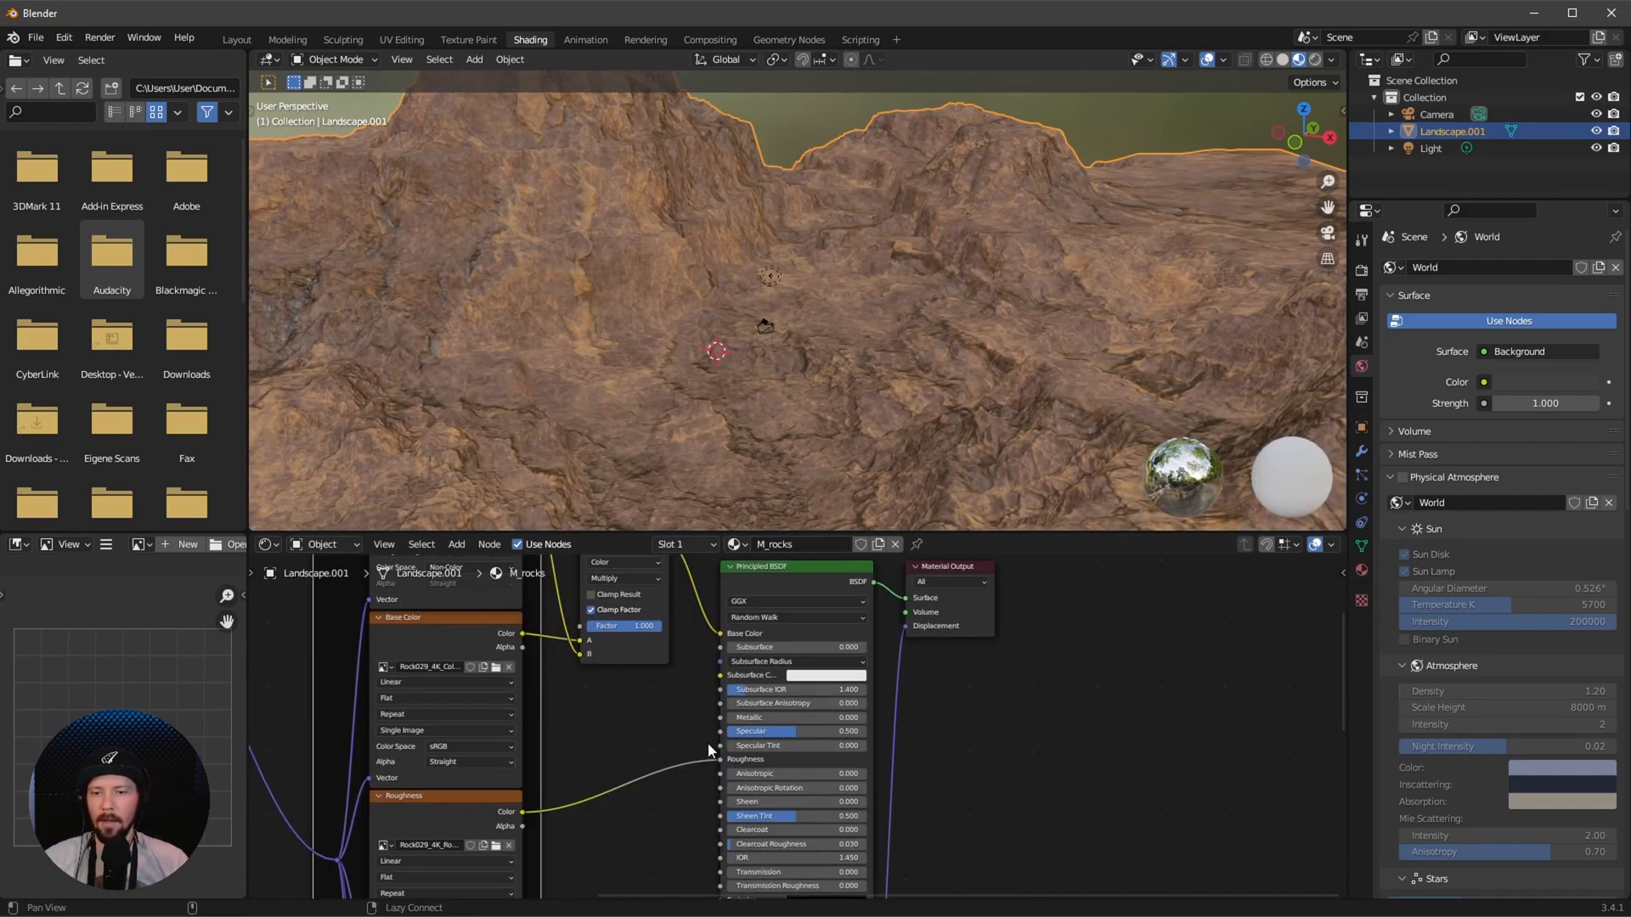
pyautogui.scroll(2, 702, 736)
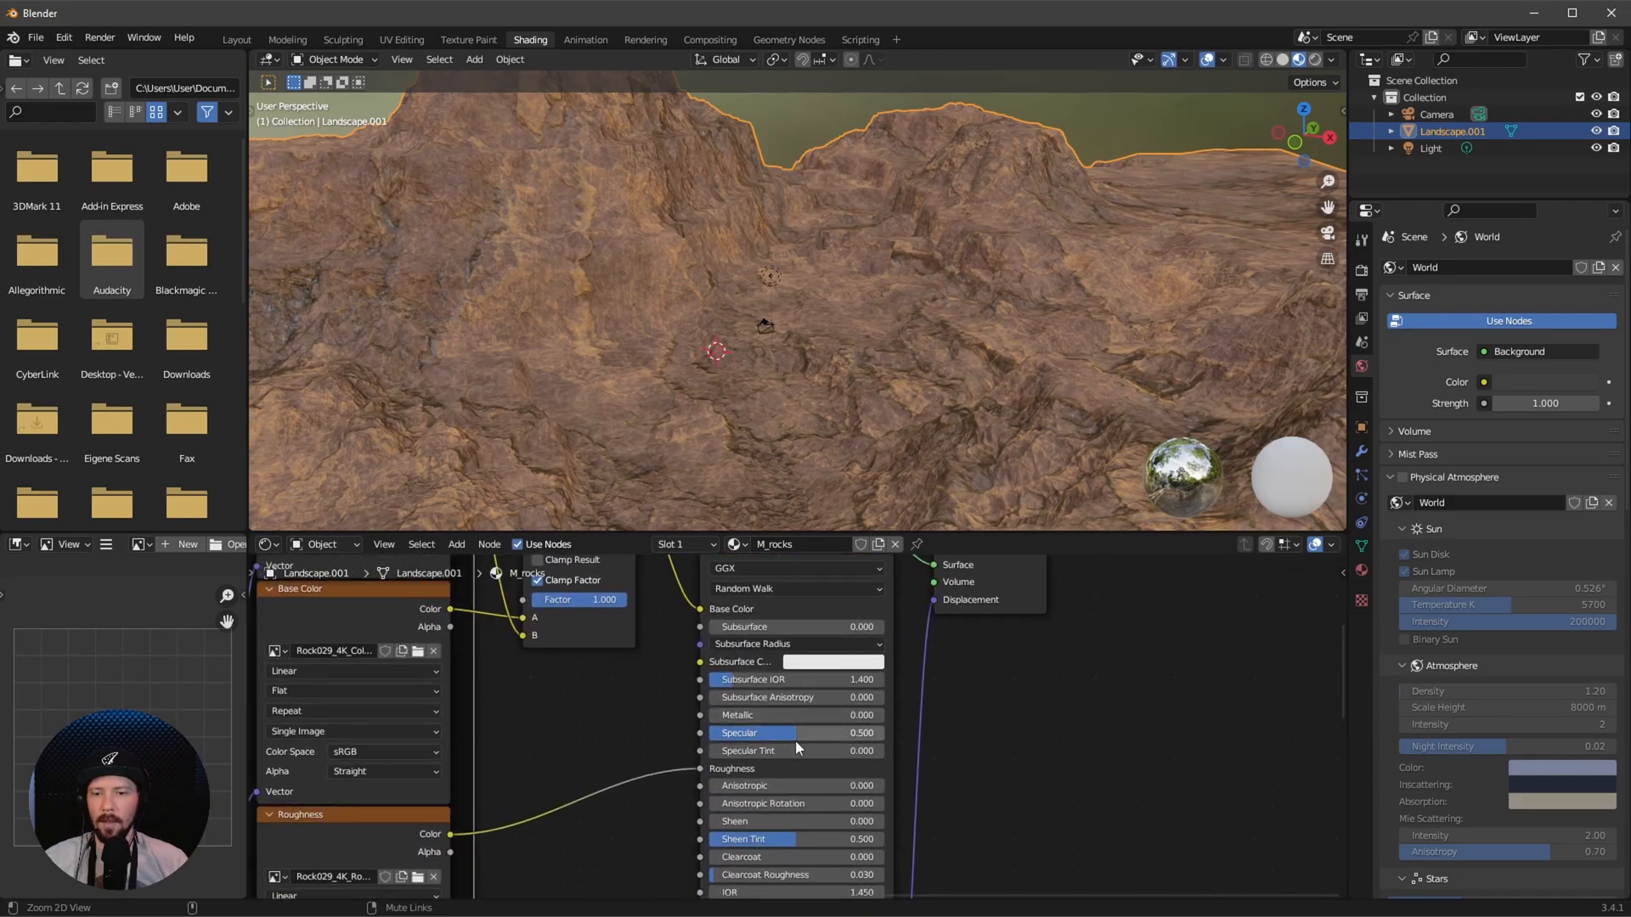
pyautogui.scroll(1, 796, 747)
pyautogui.doubleClick(771, 735)
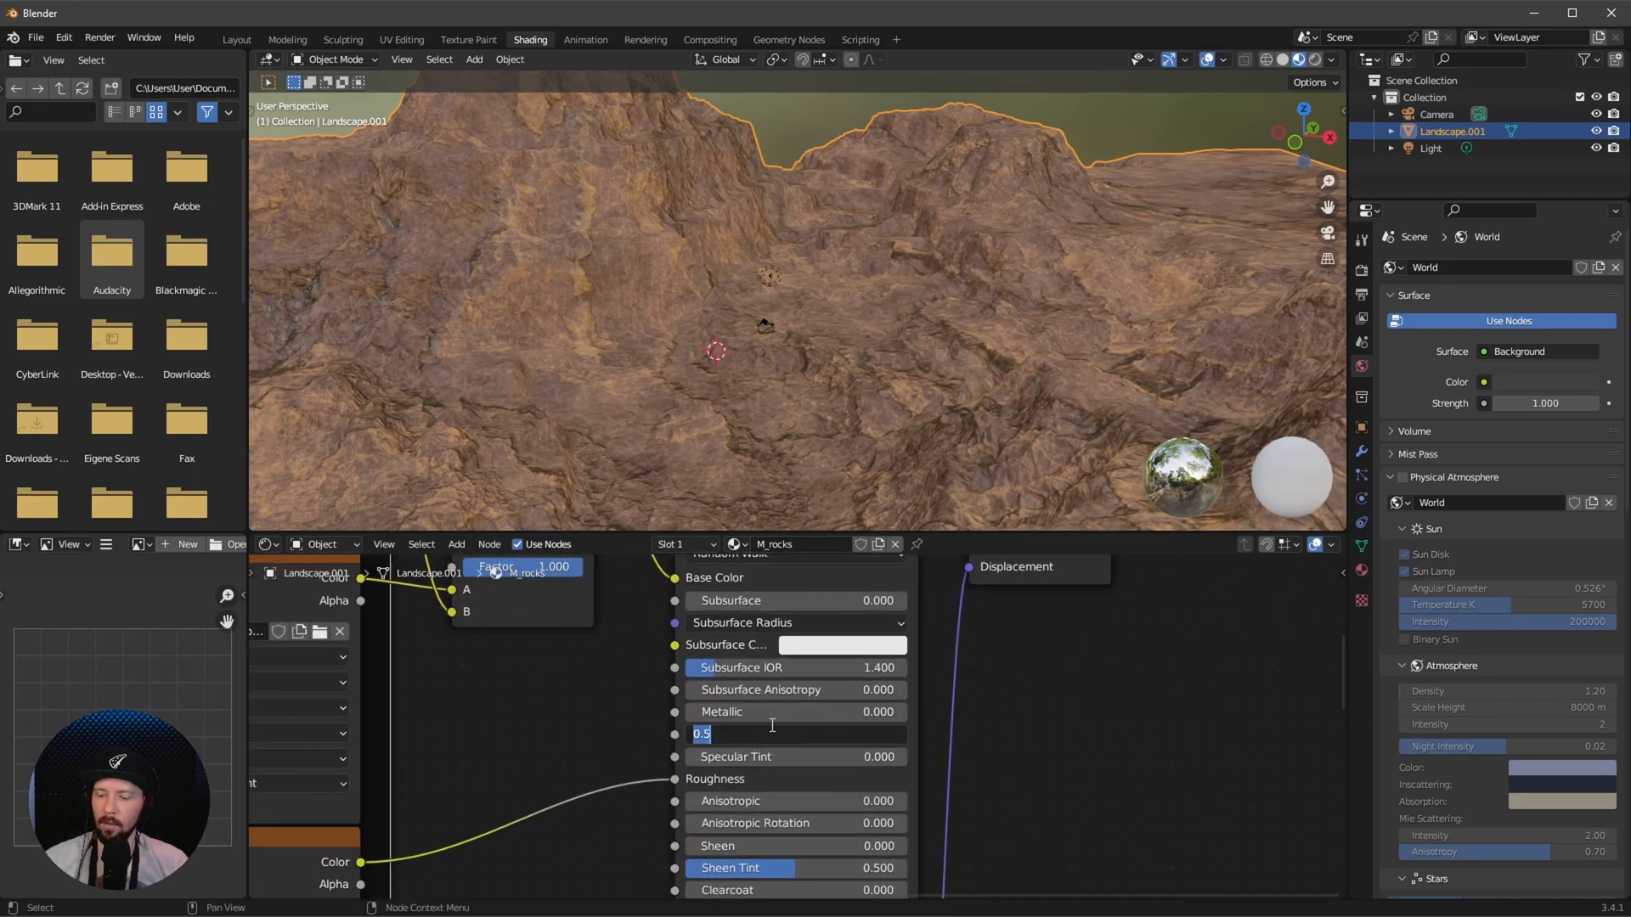
pyautogui.write('.08')
pyautogui.write('0.080')
pyautogui.press('Return')
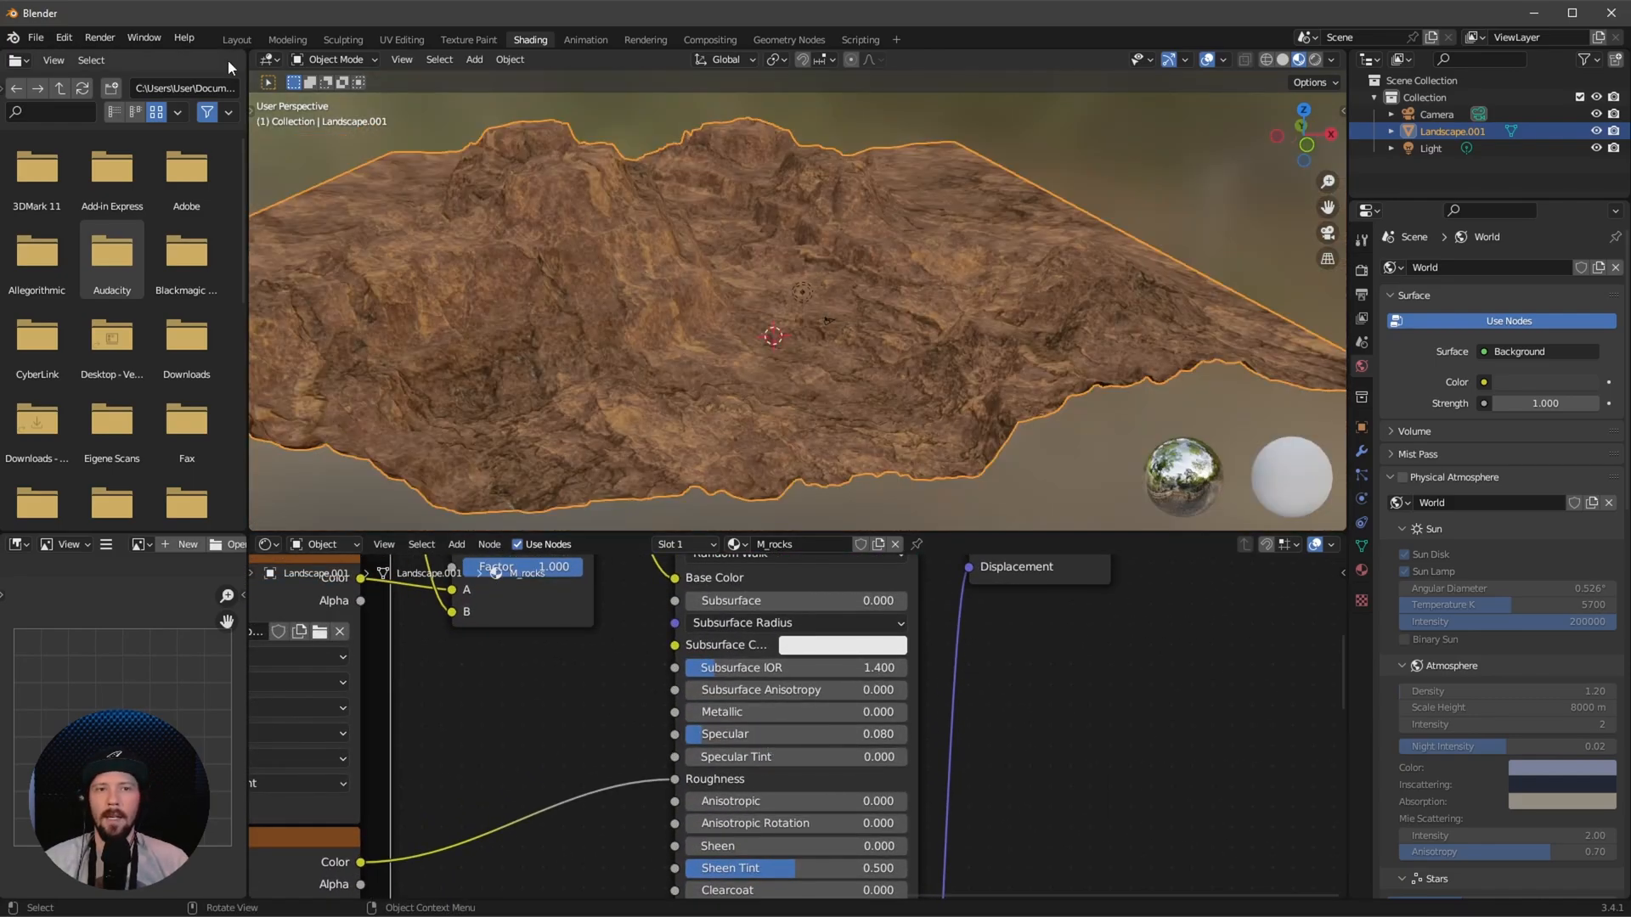
# In Layout, split the viewport, look through the camera on the left and select the camera
pyautogui.click(236, 40)
pyautogui.moveTo(769, 378); pyautogui.dragTo(892, 318, button='middle')
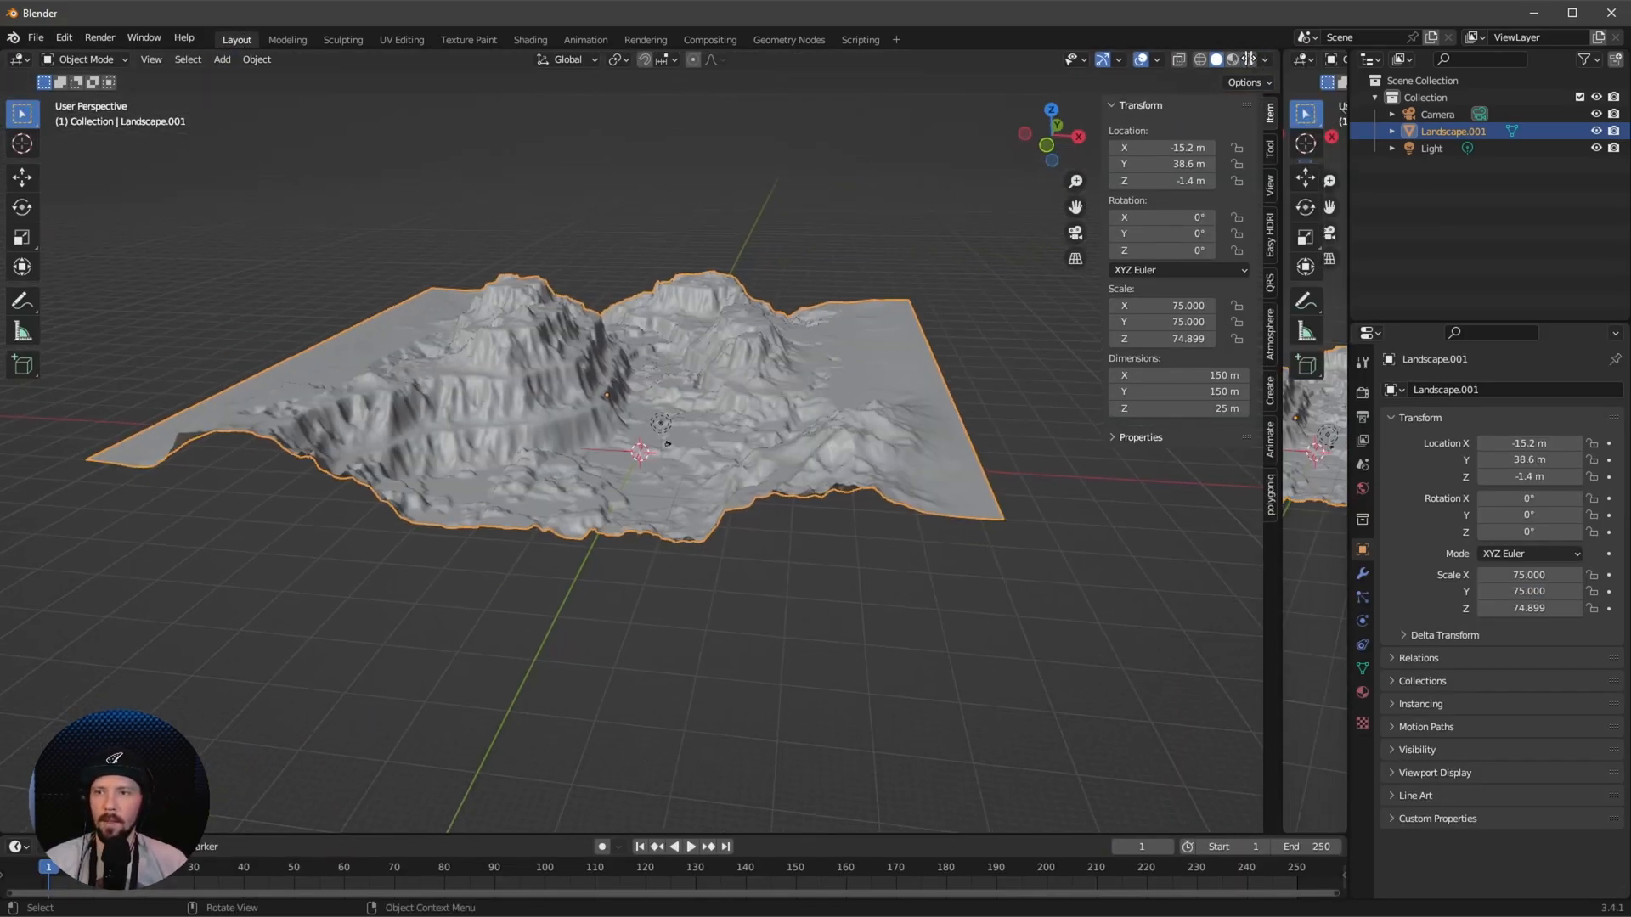
pyautogui.moveTo(1344, 54); pyautogui.dragTo(622, 118)
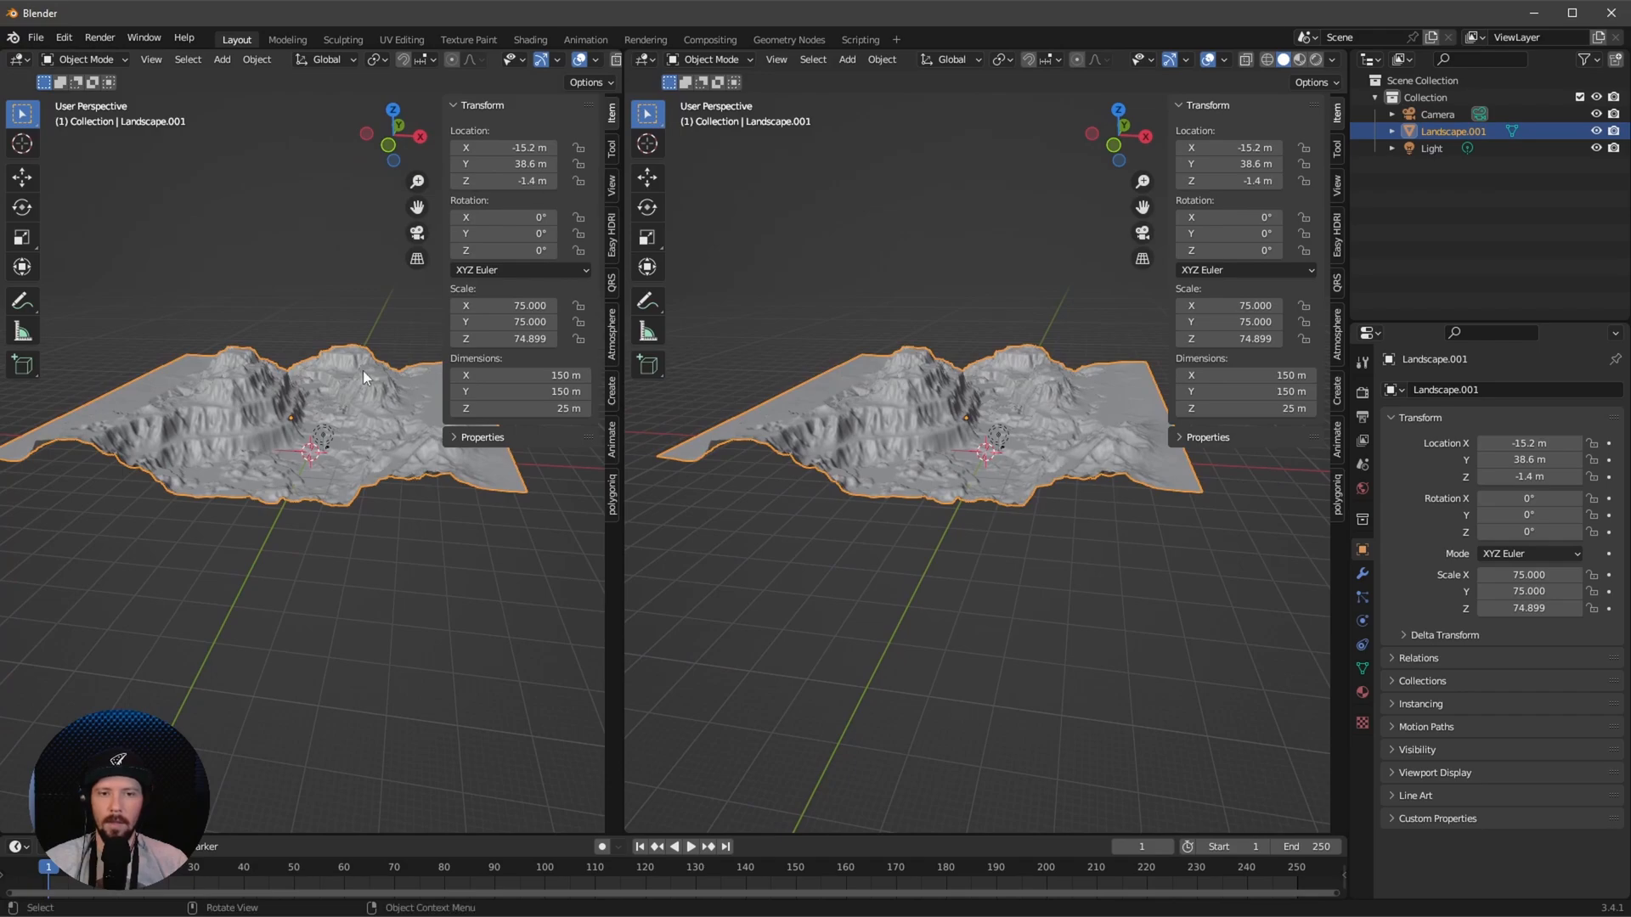
pyautogui.press('KP_0')
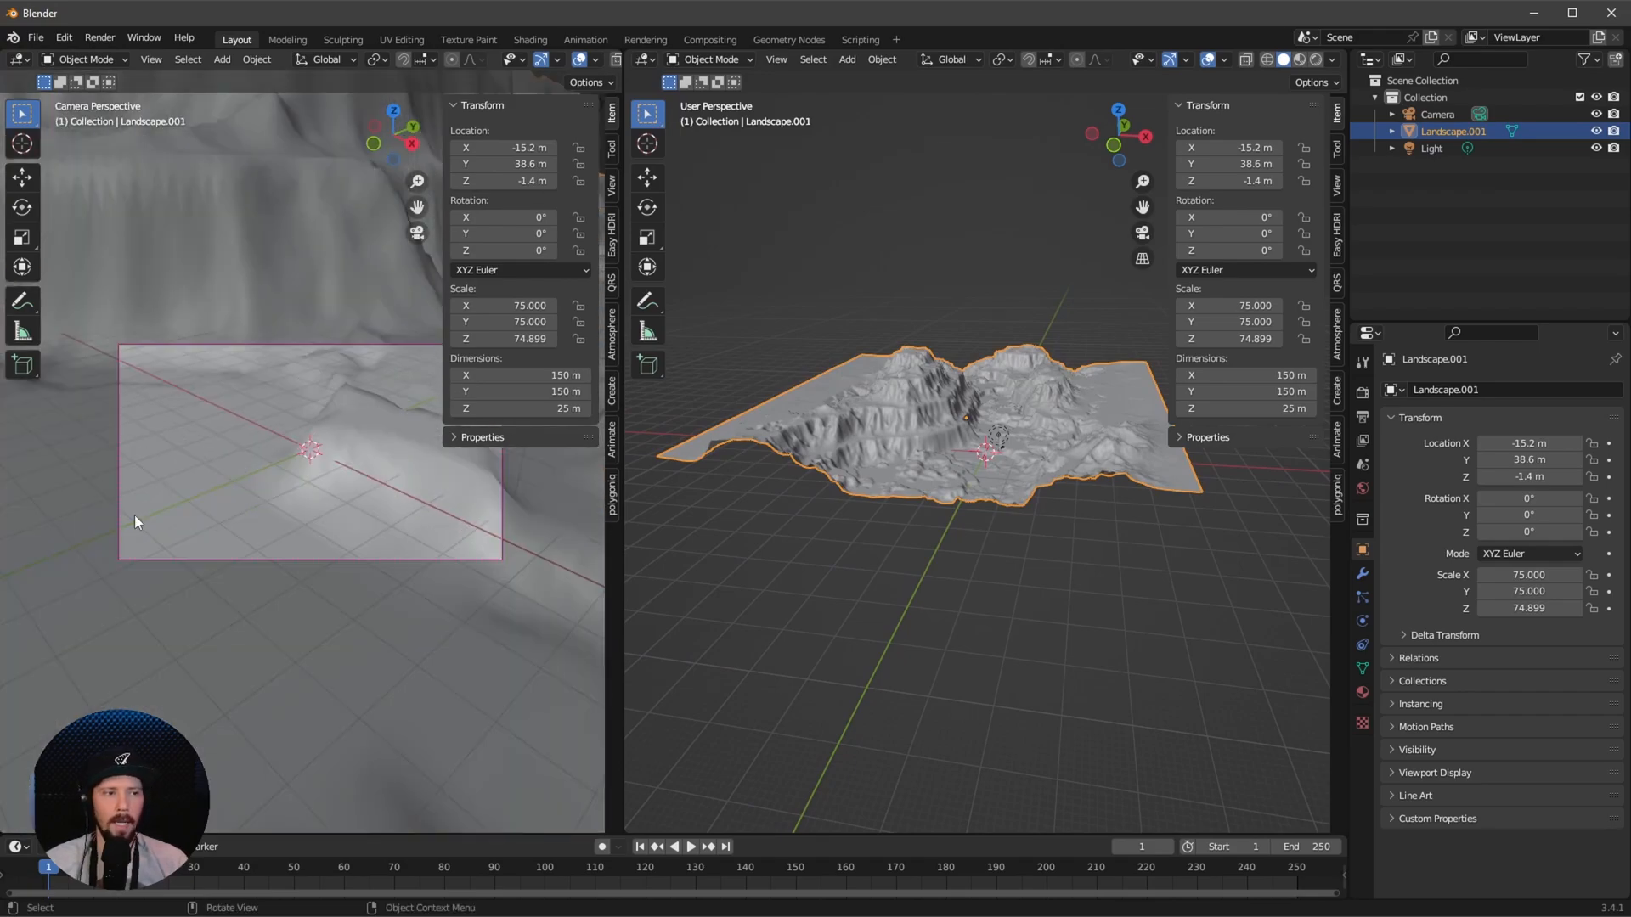
pyautogui.click(310, 449)
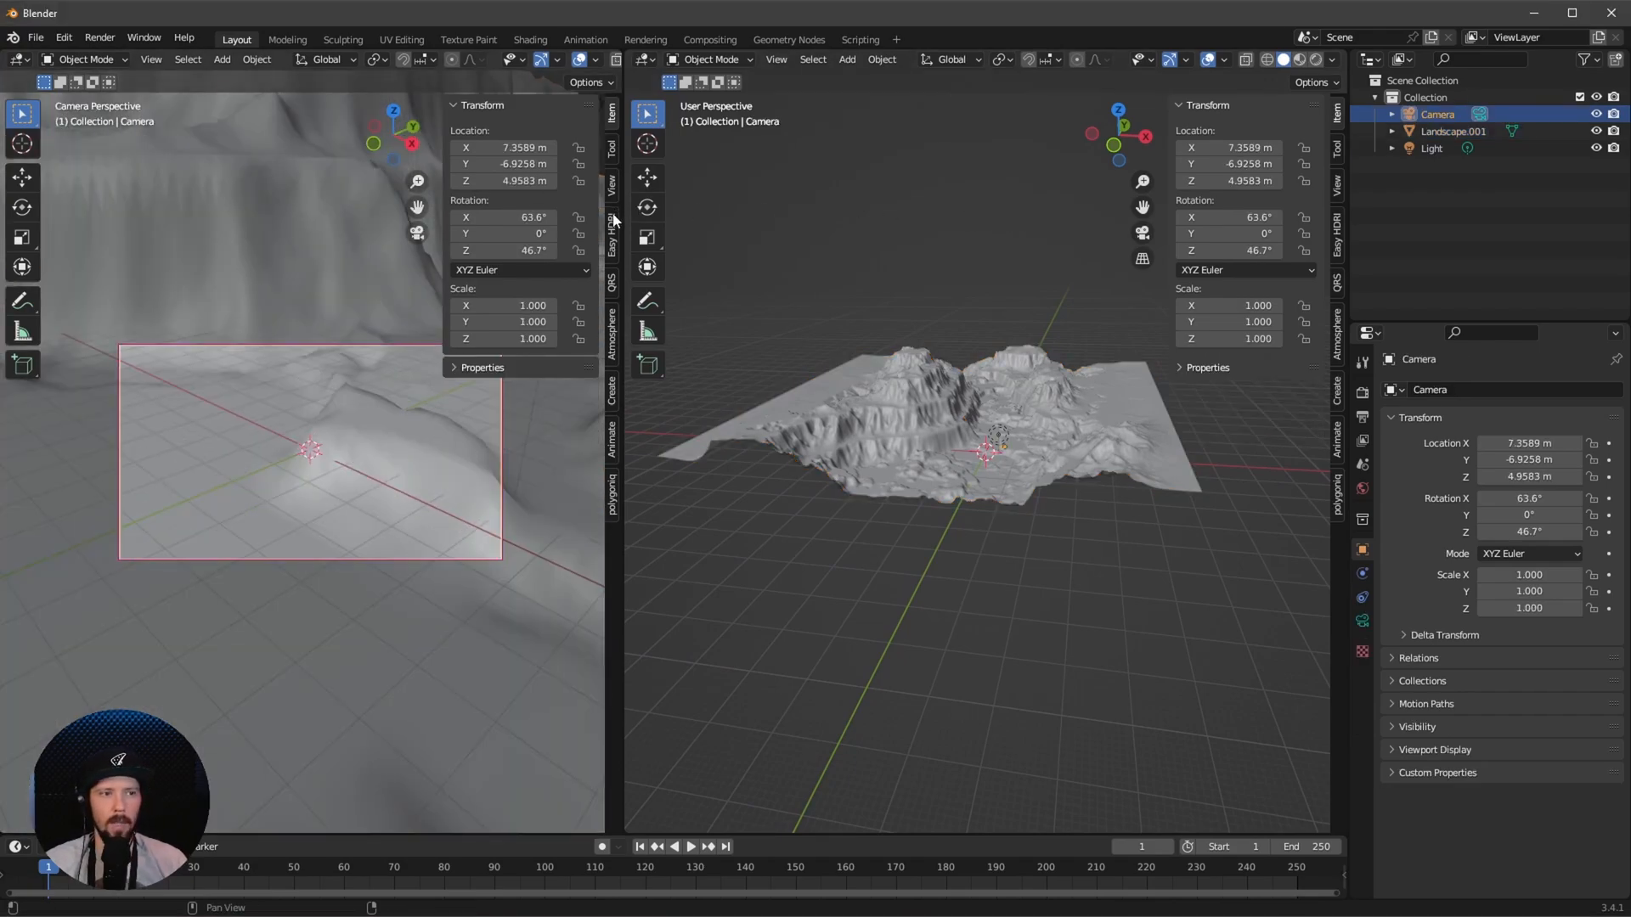
# Set the camera location to 0, -25, 2.5 m and rotation to 90°, 0°, 0°
pyautogui.click(522, 148)
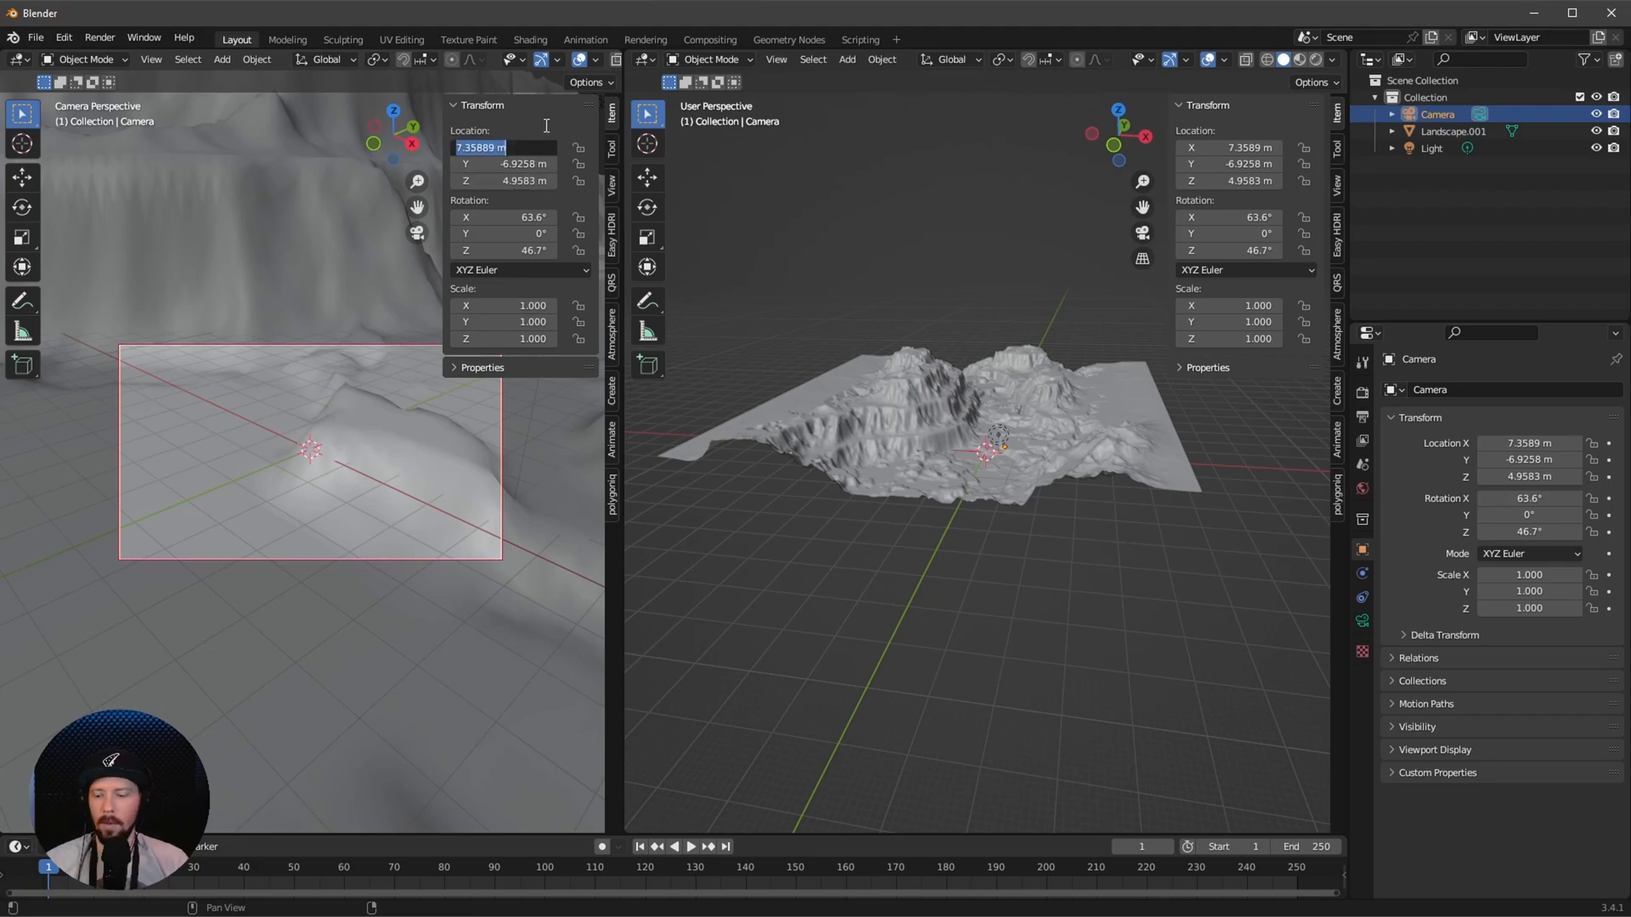
pyautogui.write('0')
pyautogui.press('Tab')
pyautogui.write('-25')
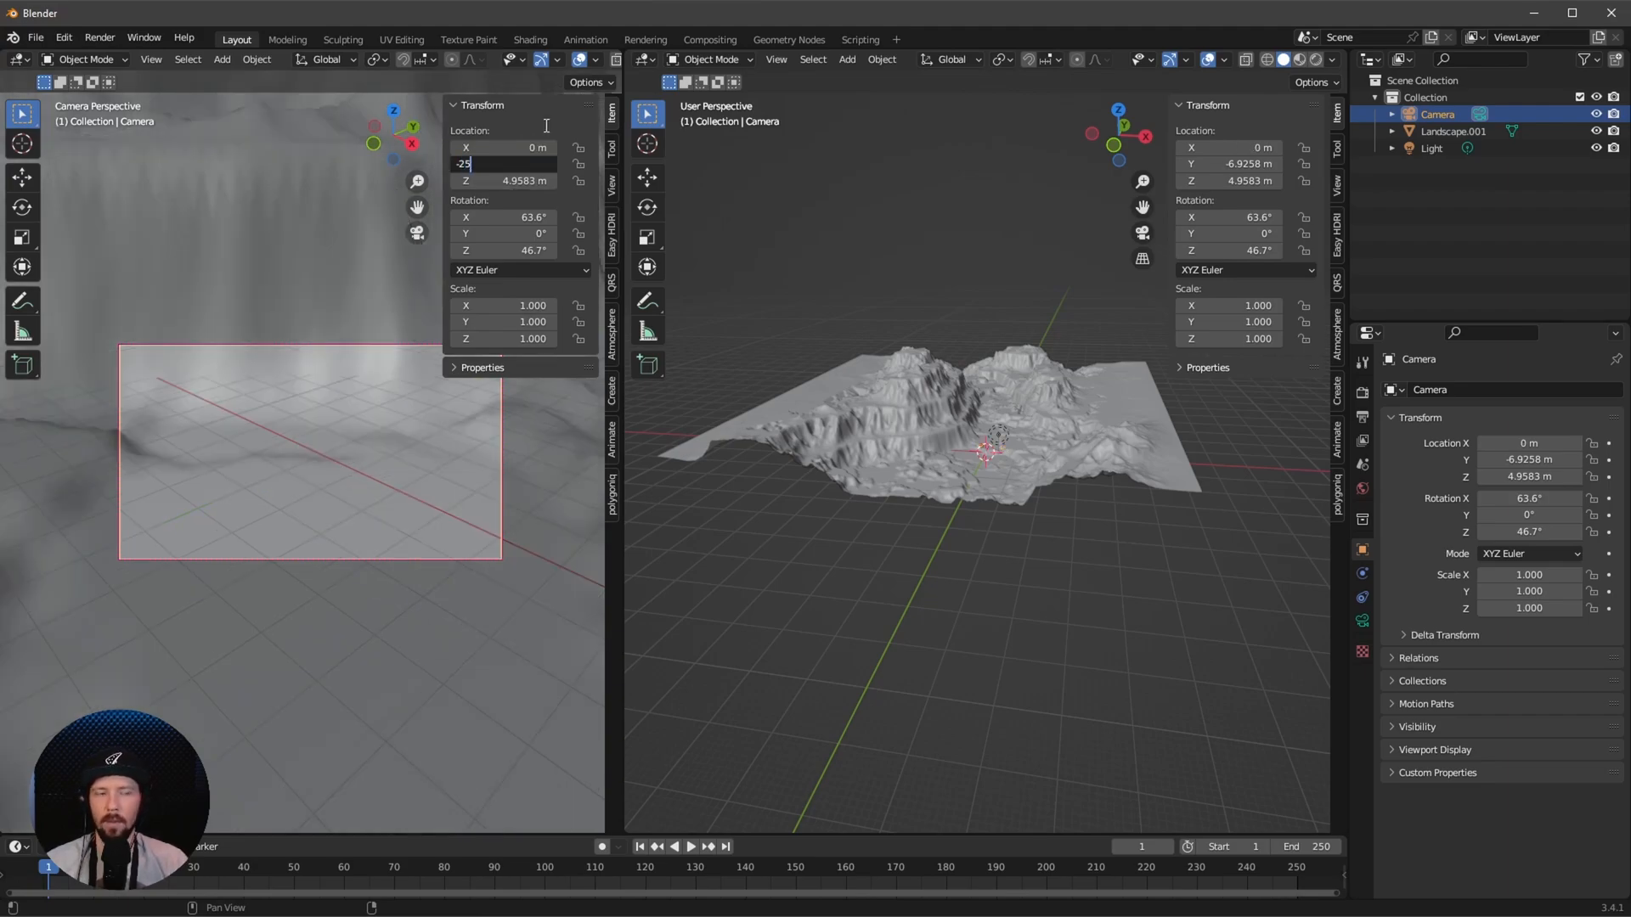
pyautogui.press('Tab')
pyautogui.write('2')
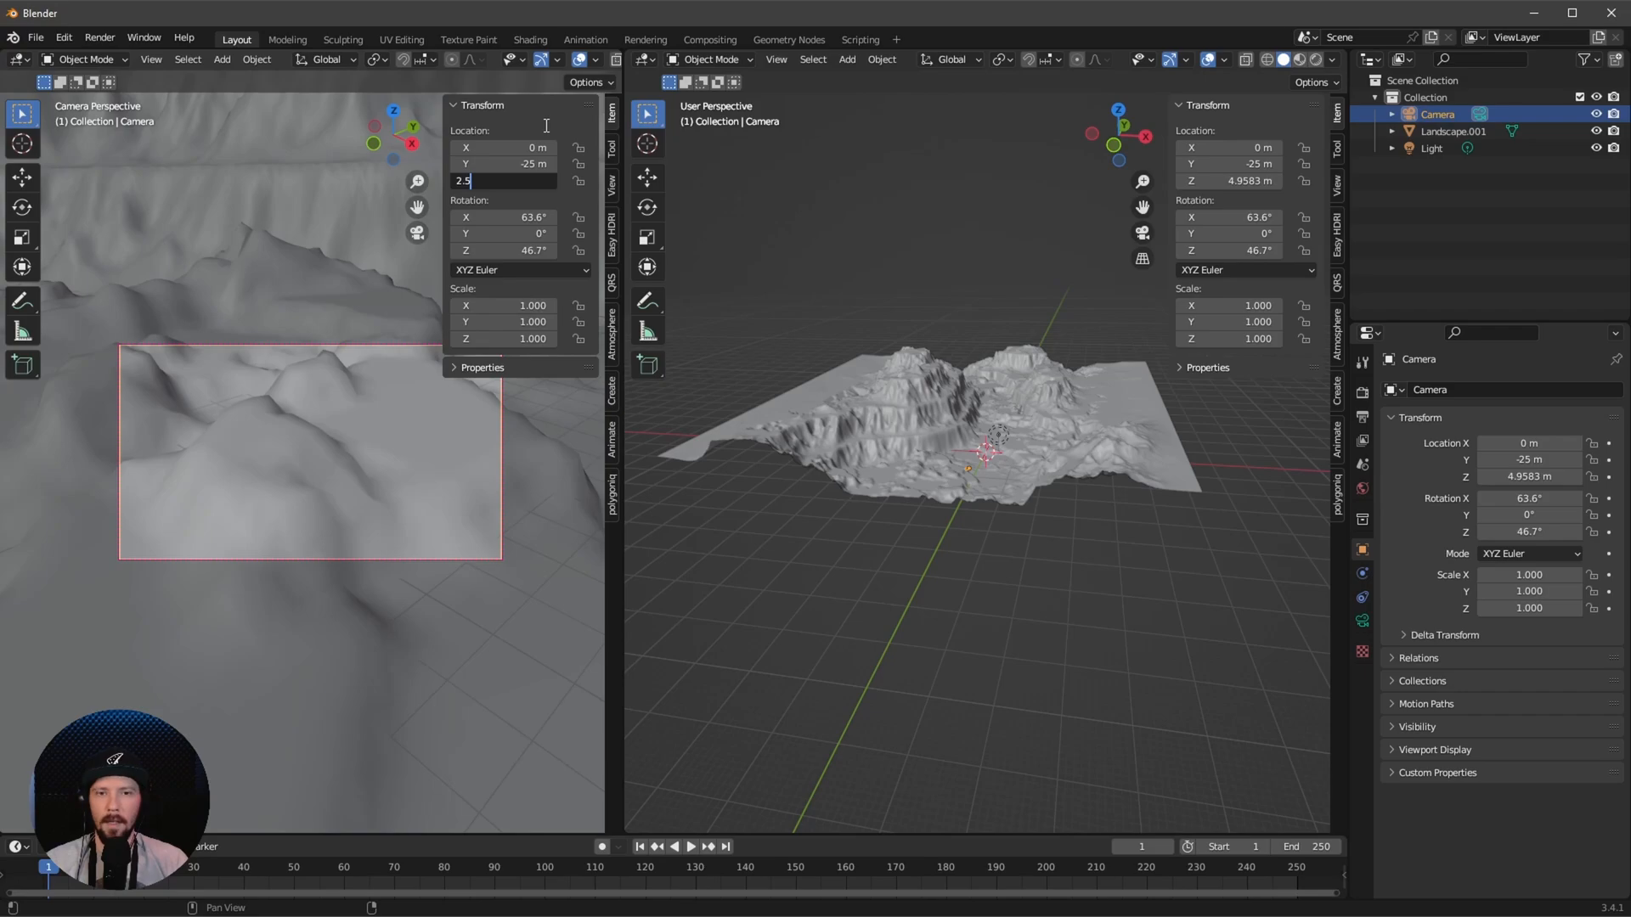
pyautogui.press('Tab')
pyautogui.write('90')
pyautogui.press('Tab')
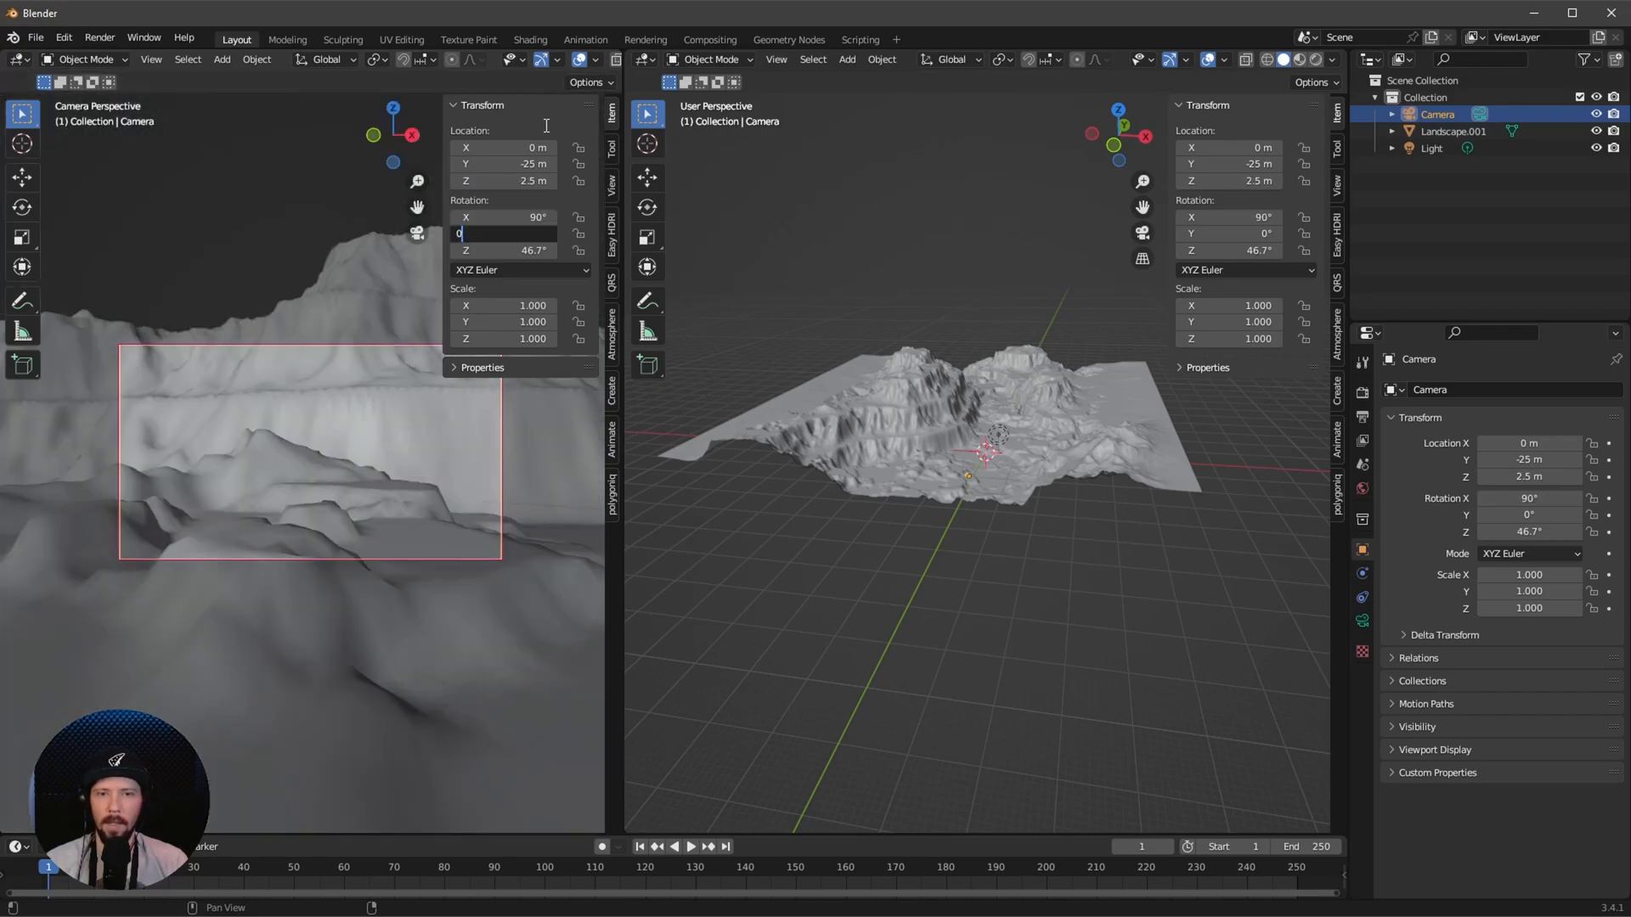
pyautogui.press('Tab')
pyautogui.write('0')
pyautogui.press('Return')
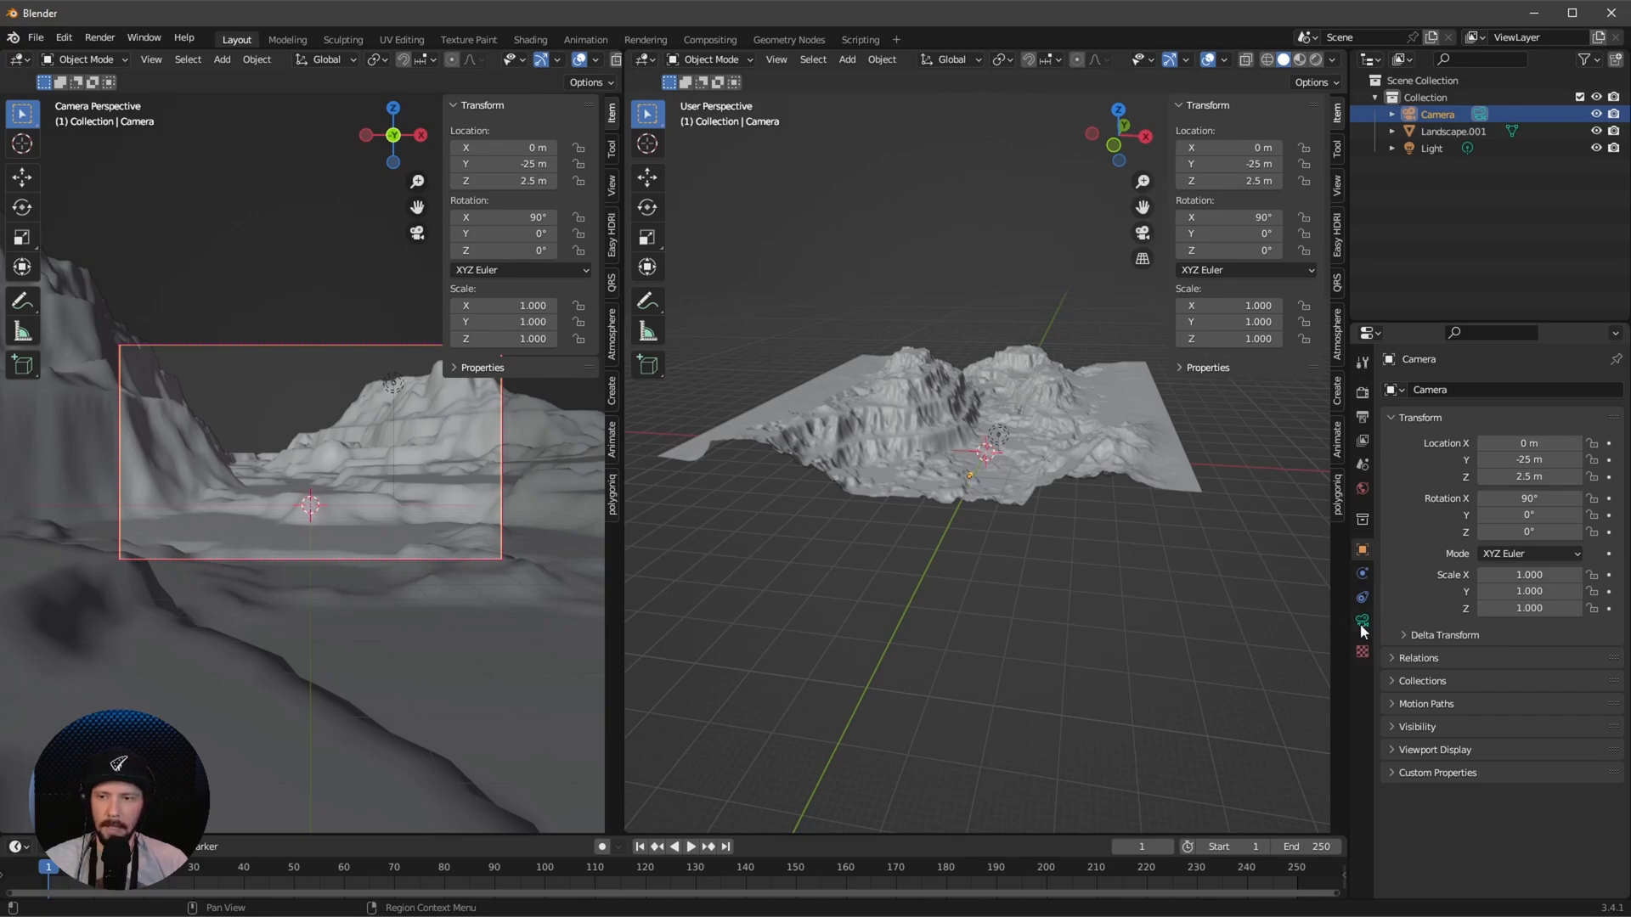
# Set the render resolution to 3840 × 1440 in Output properties
pyautogui.click(1363, 422)
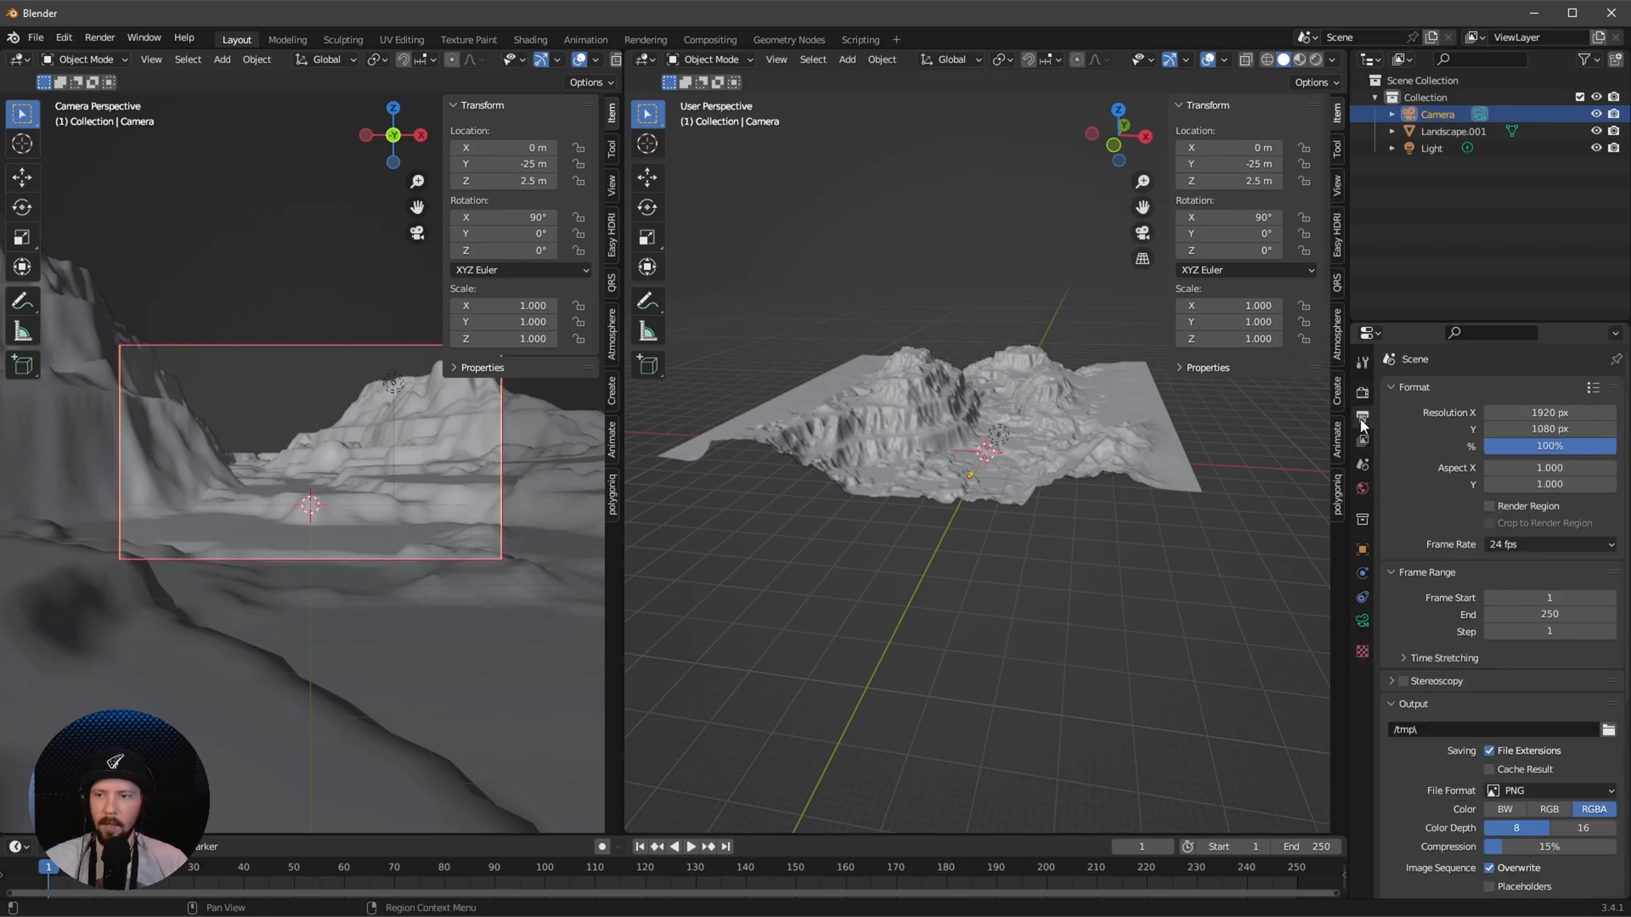
pyautogui.doubleClick(1549, 412)
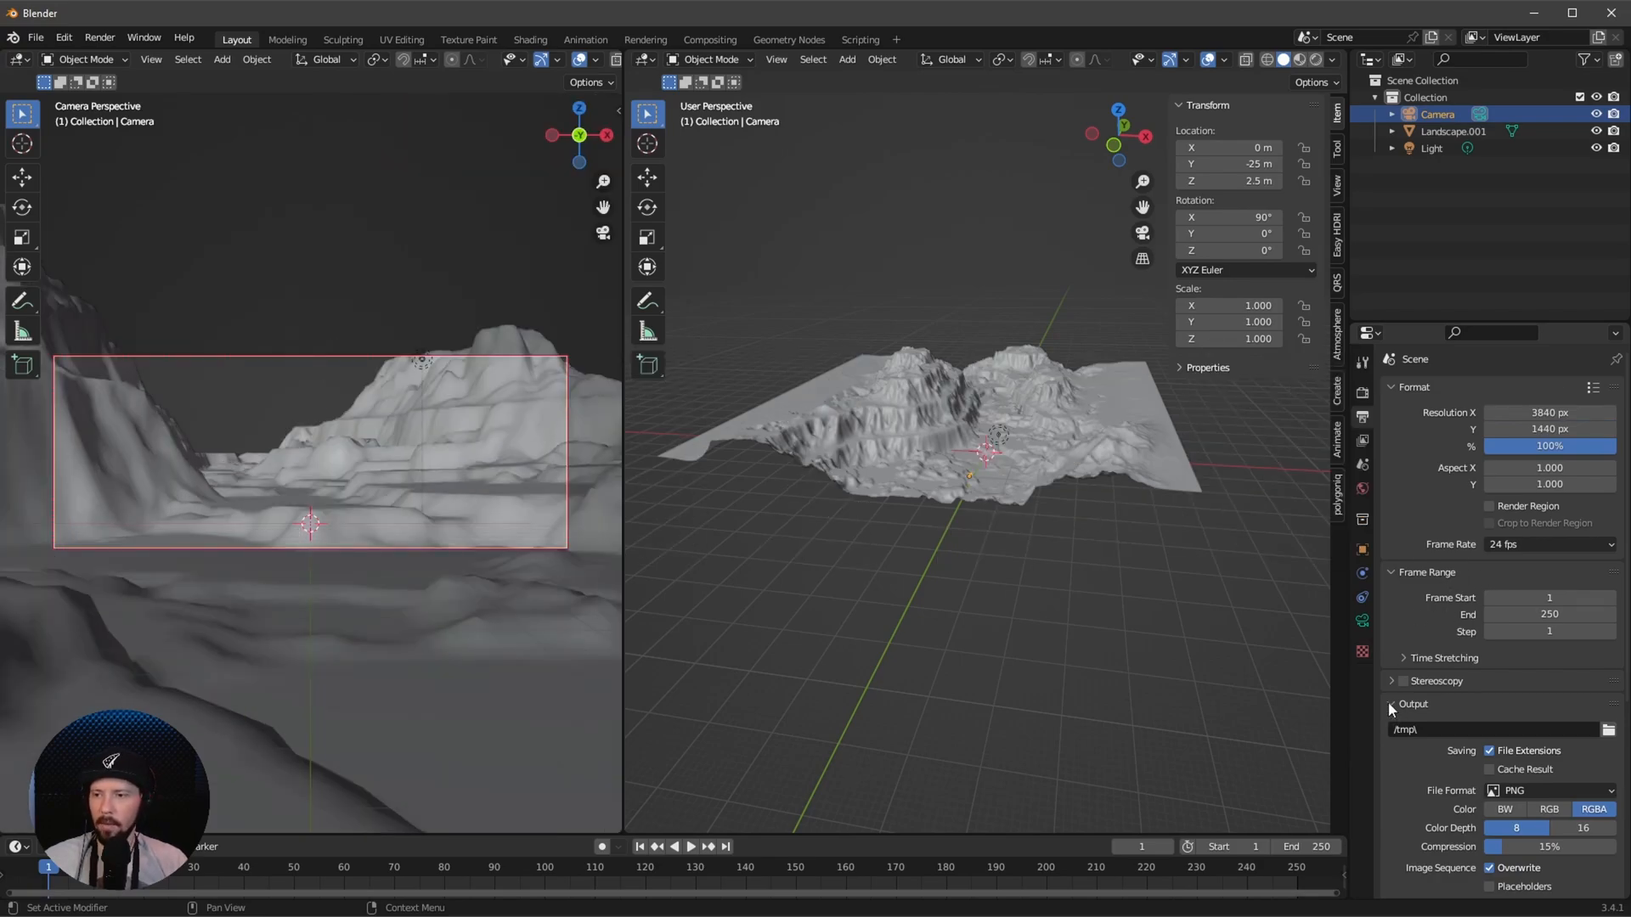
pyautogui.click(1390, 704)
# Raise the camera's Passepartout to 1.0 so everything outside the frame is black
pyautogui.click(1362, 621)
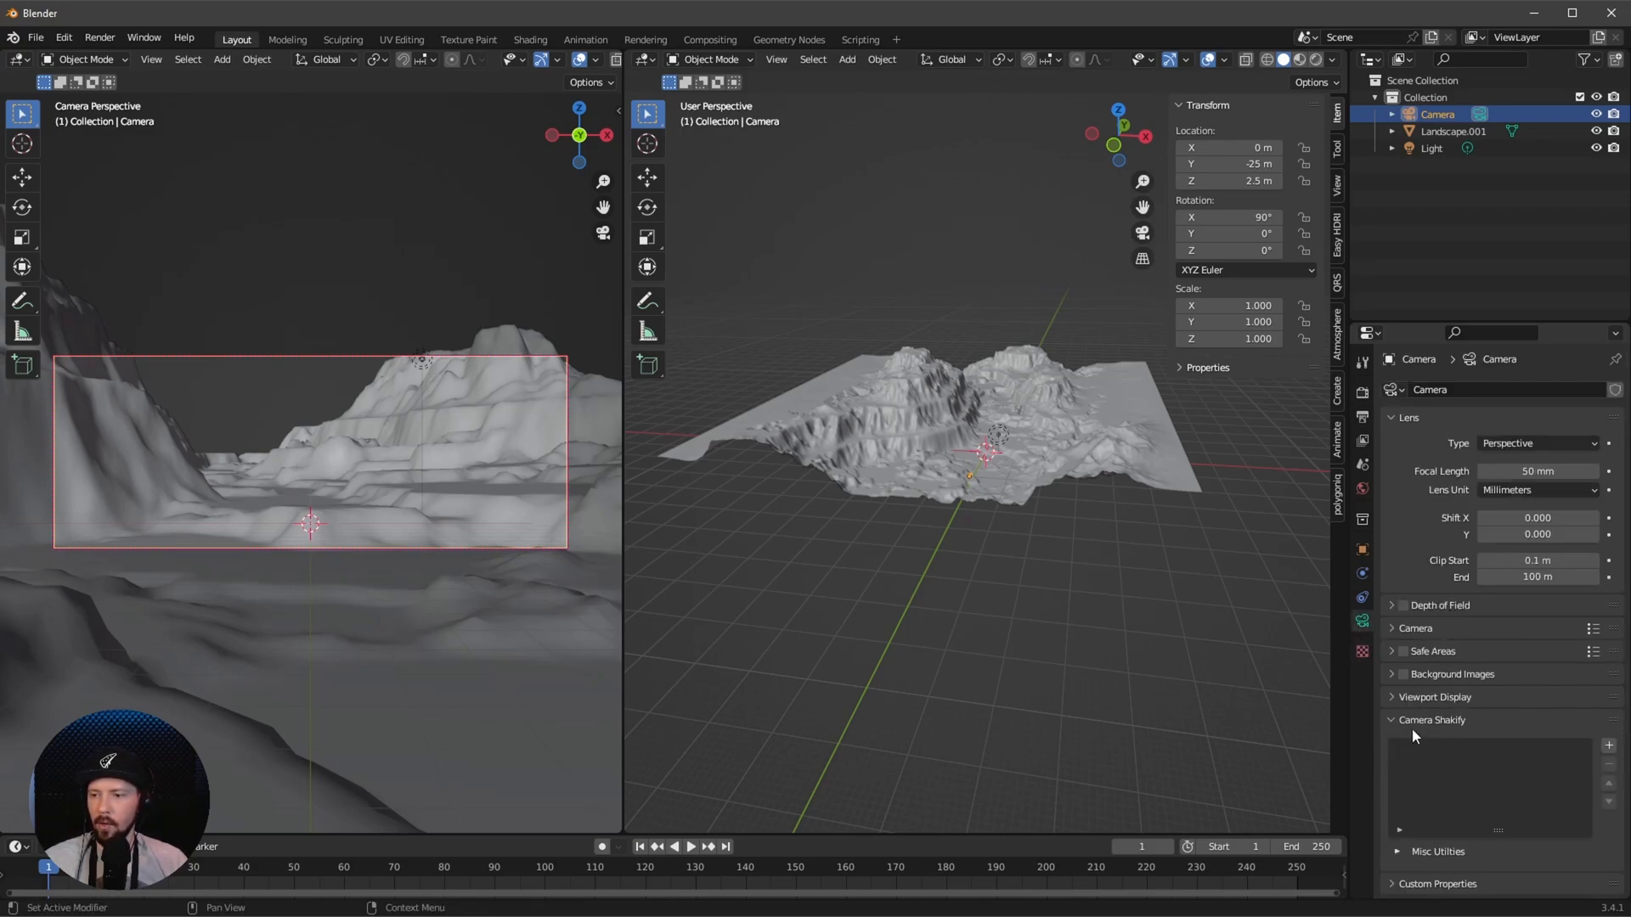
pyautogui.click(1391, 695)
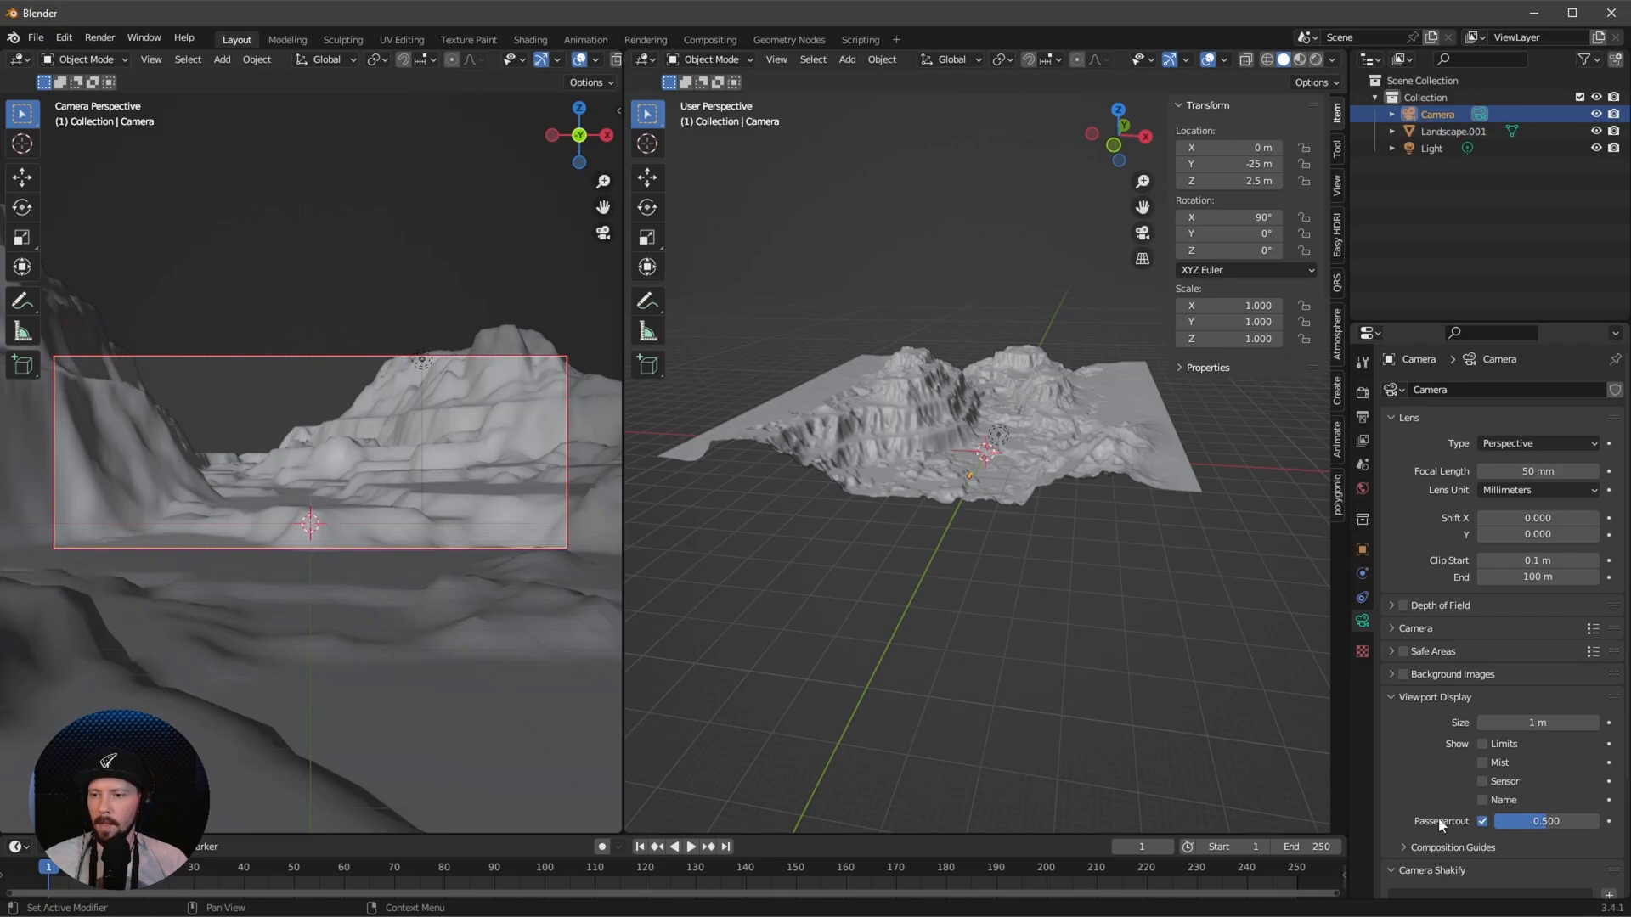
pyautogui.moveTo(1531, 824); pyautogui.dragTo(1603, 823)
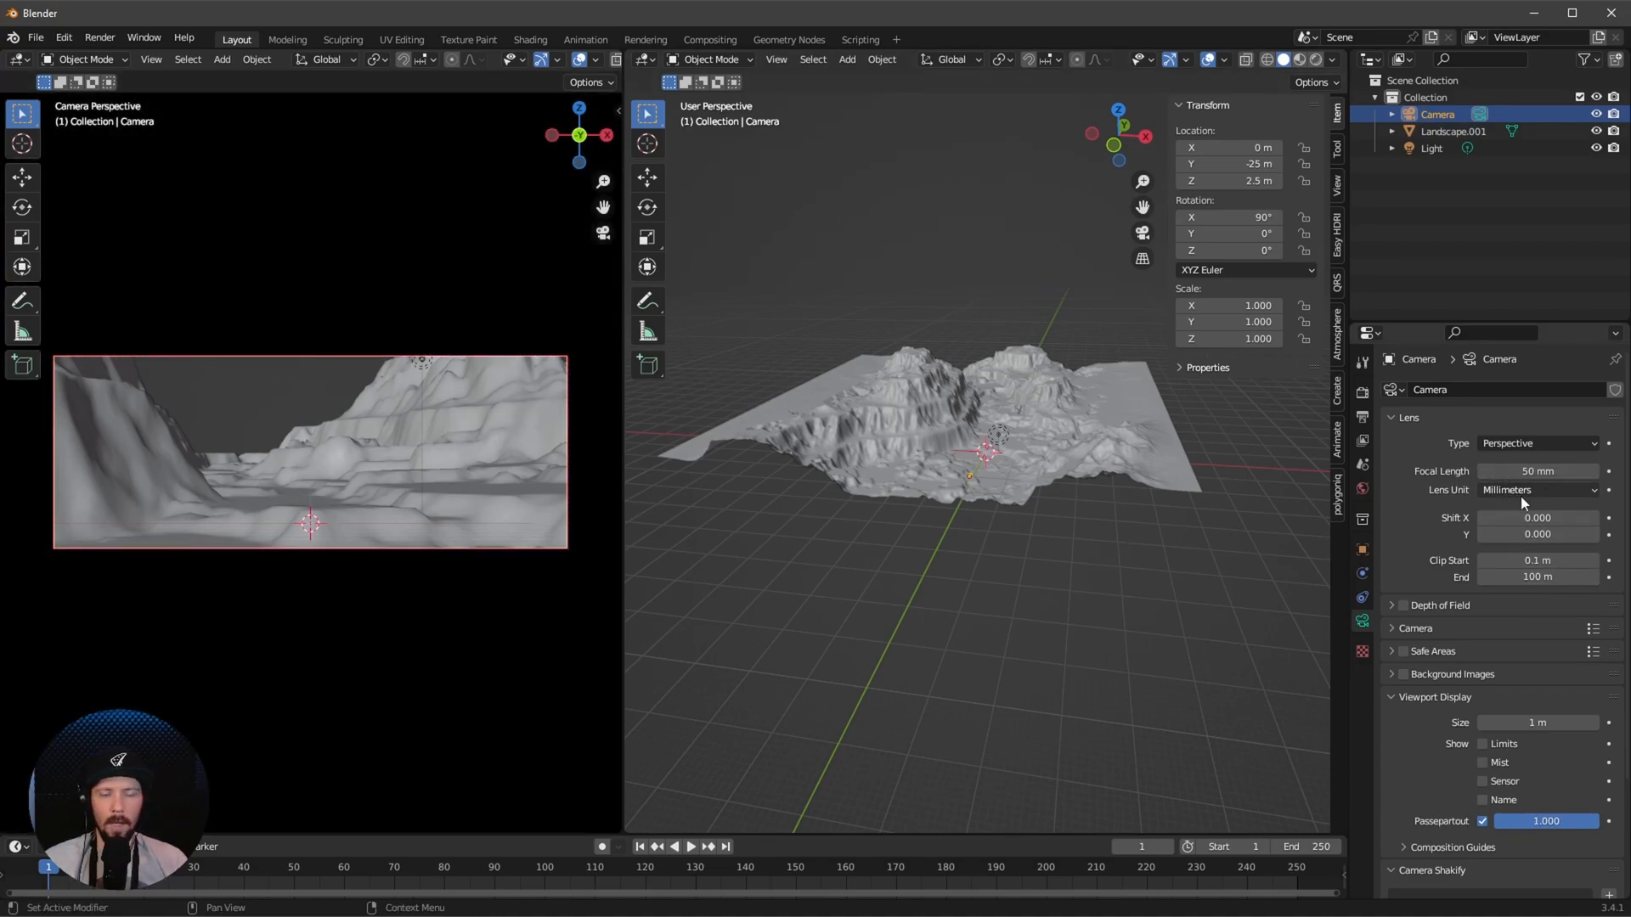
# Set the camera focal length to 11 mm with a 0.05 vertical lens shift
pyautogui.click(1539, 472)
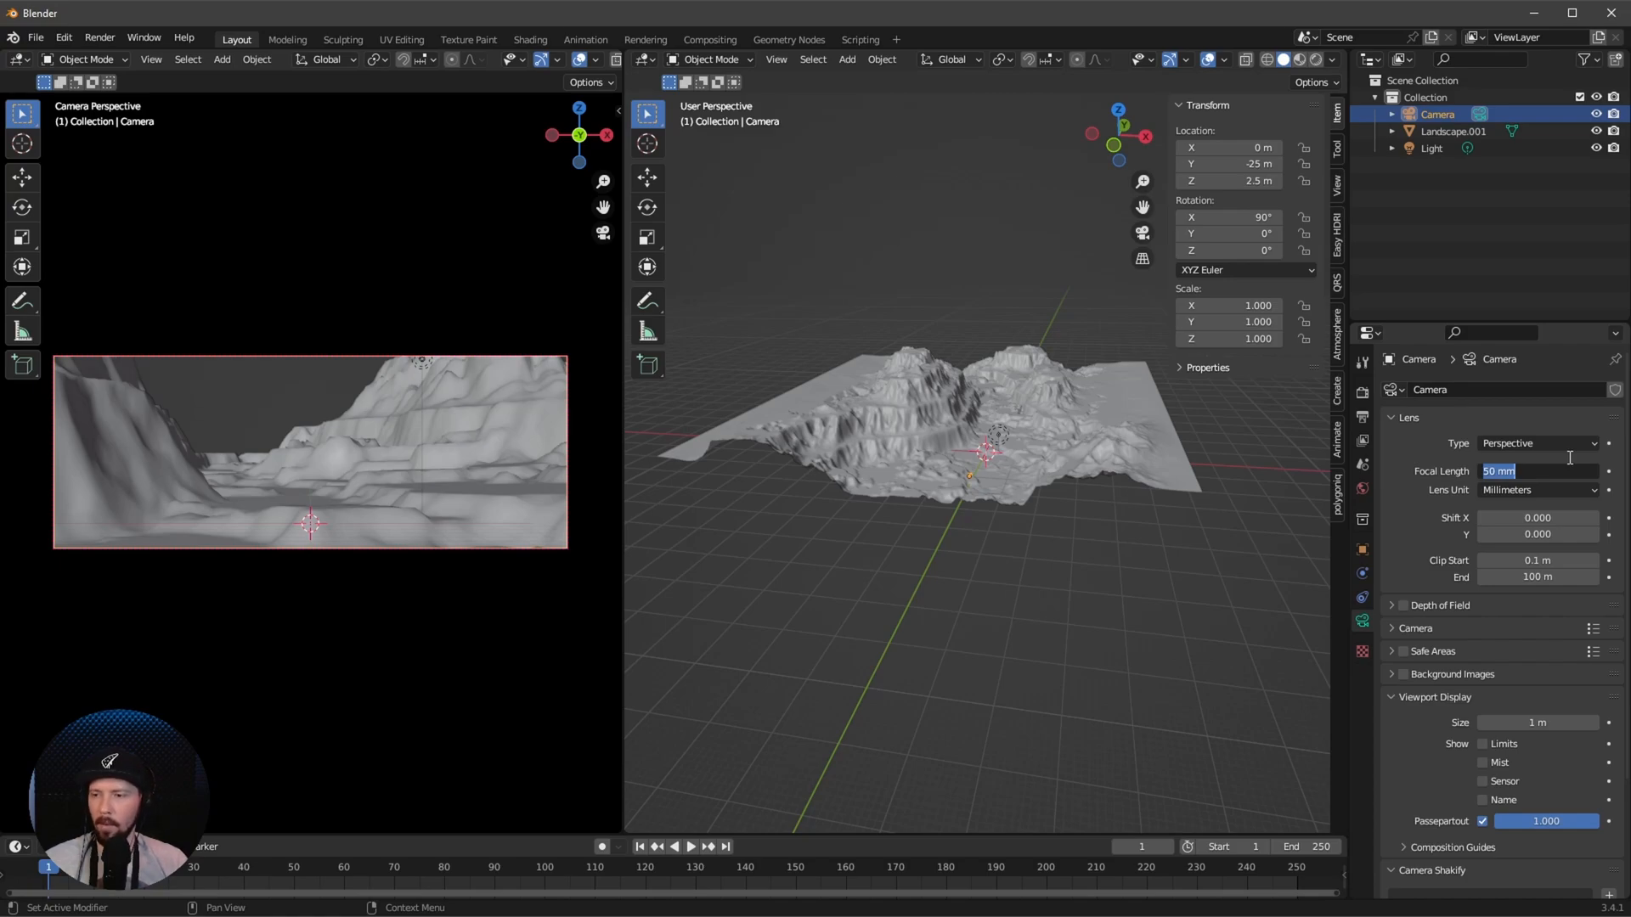
pyautogui.write('11')
pyautogui.press('Return')
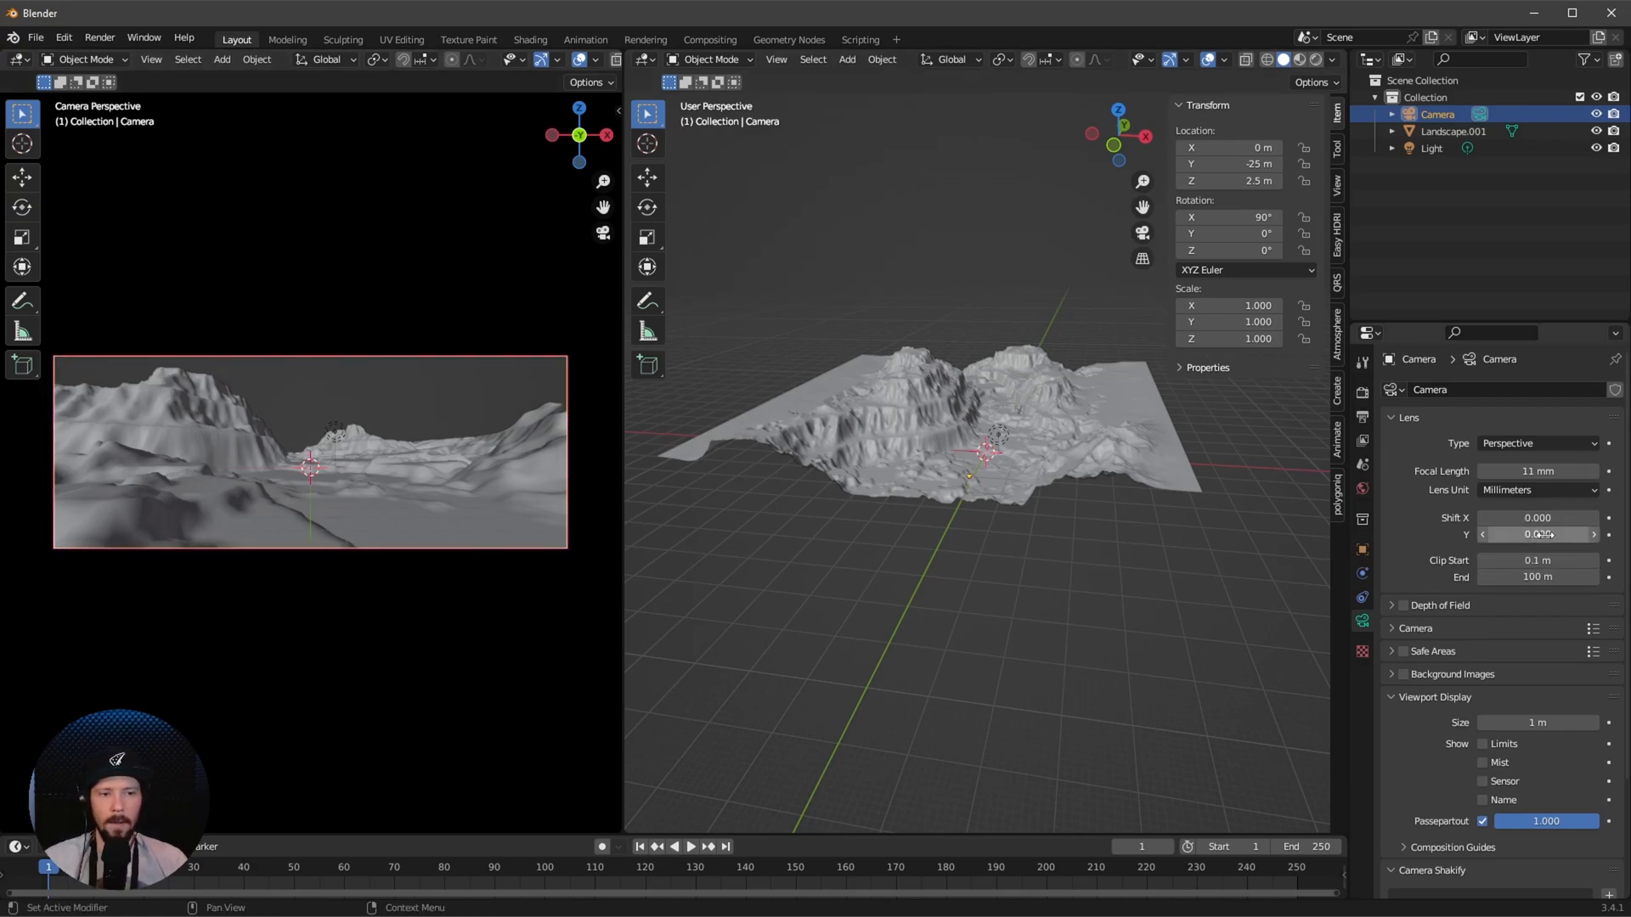
pyautogui.doubleClick(1546, 535)
pyautogui.write('.05')
pyautogui.press('Return')
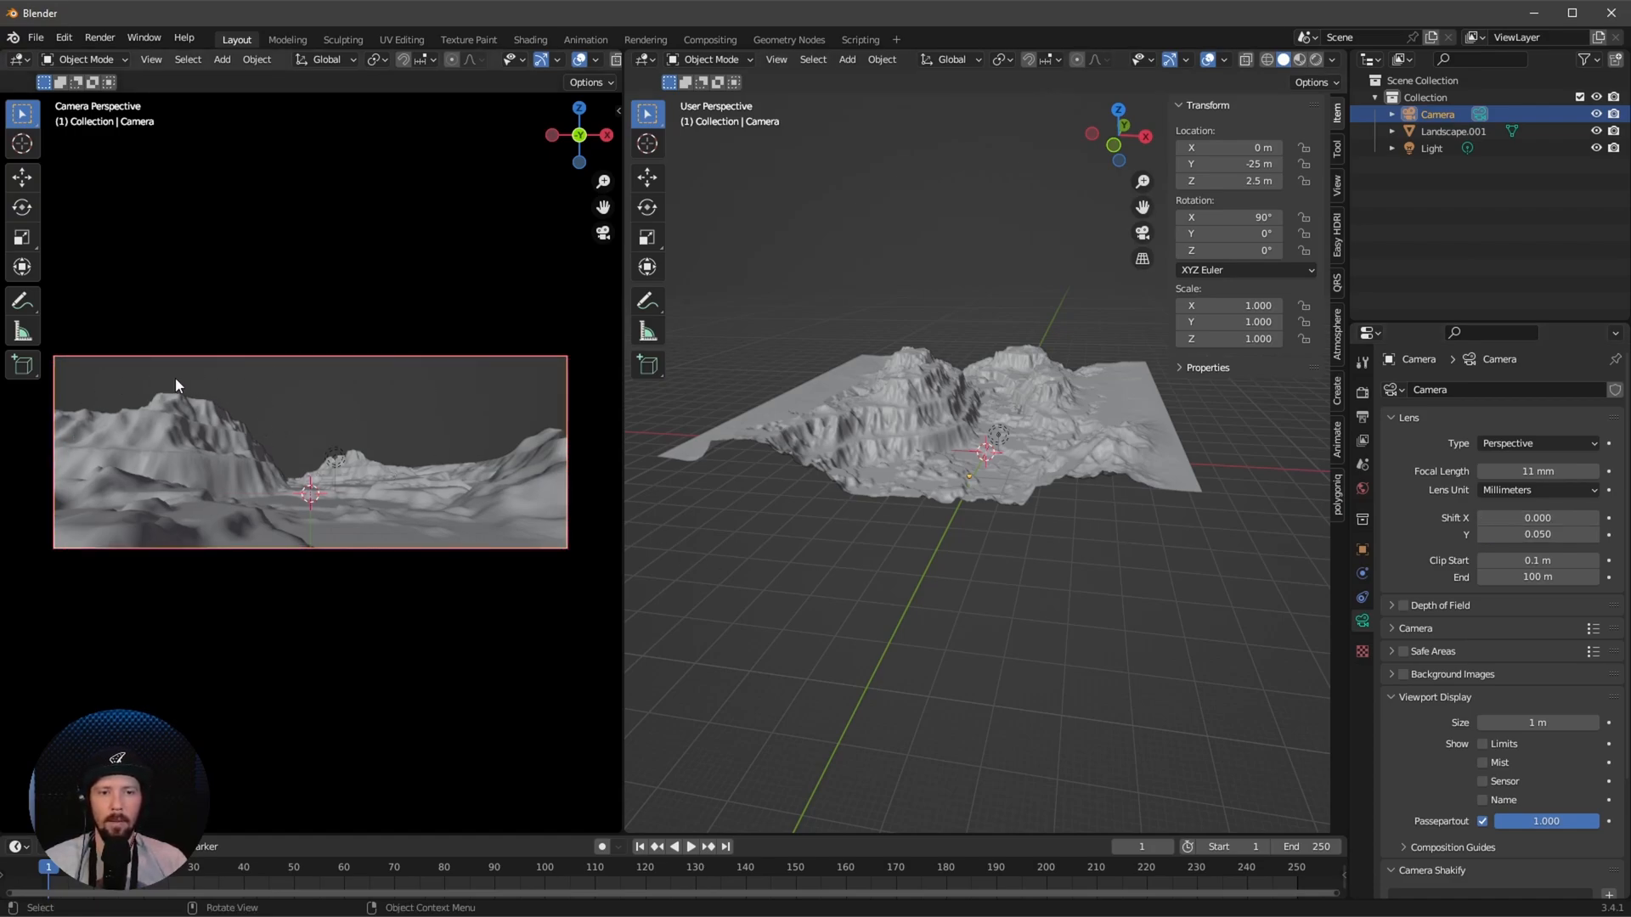
# Preview the camera view rendered, enable screen space reflections and hide overlays
pyautogui.press('z')
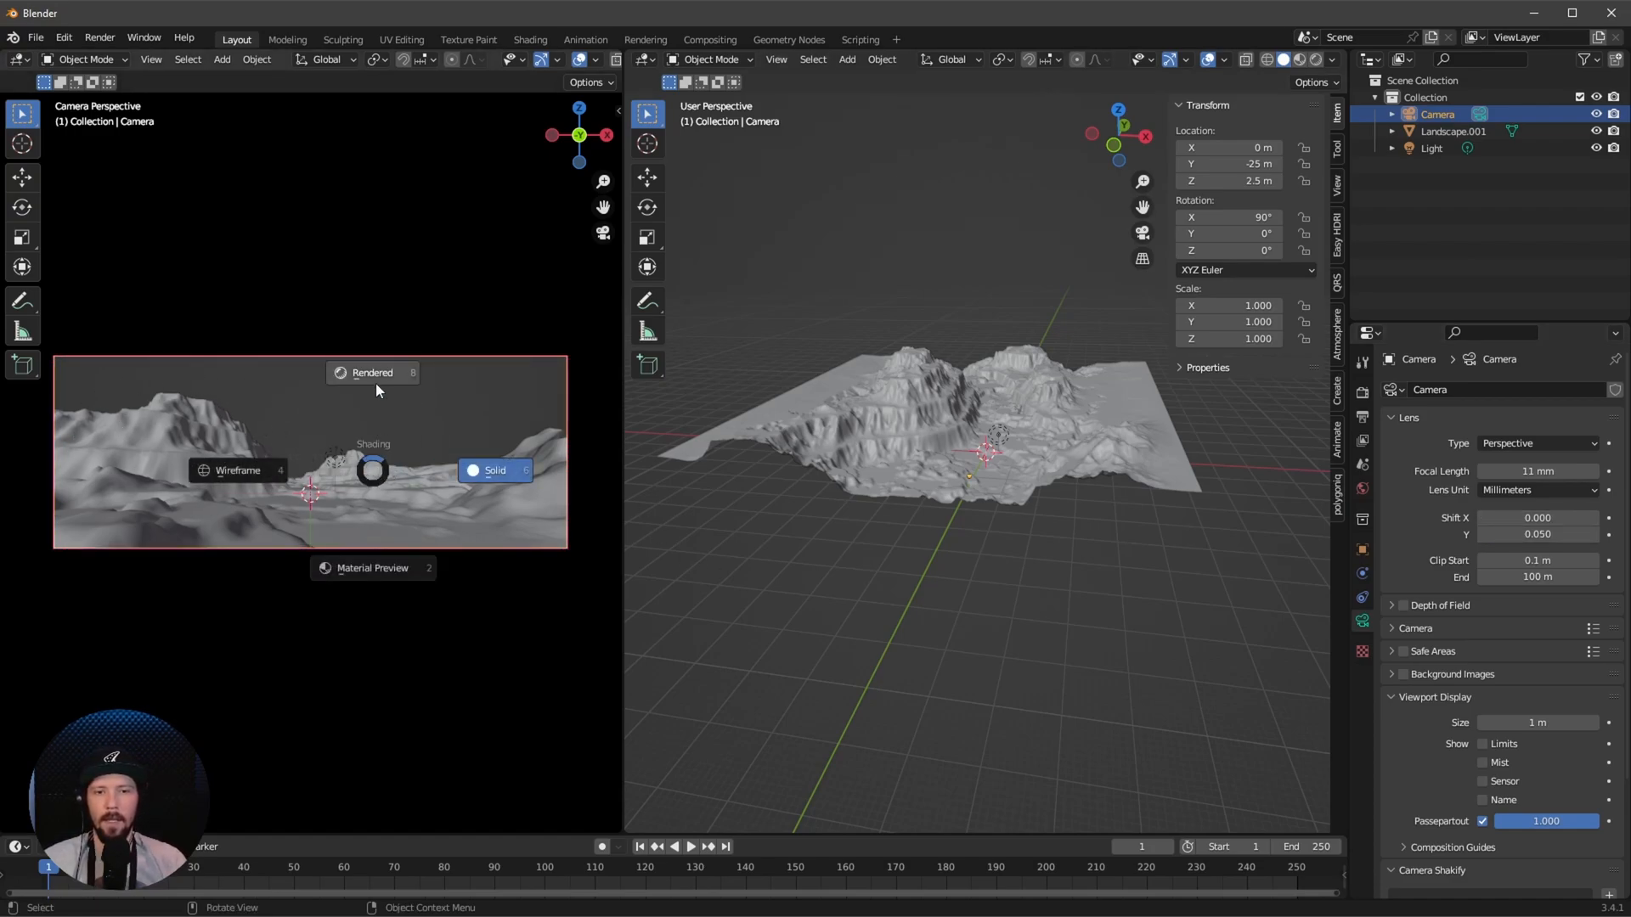
pyautogui.click(376, 383)
pyautogui.scroll(1, 363, 475)
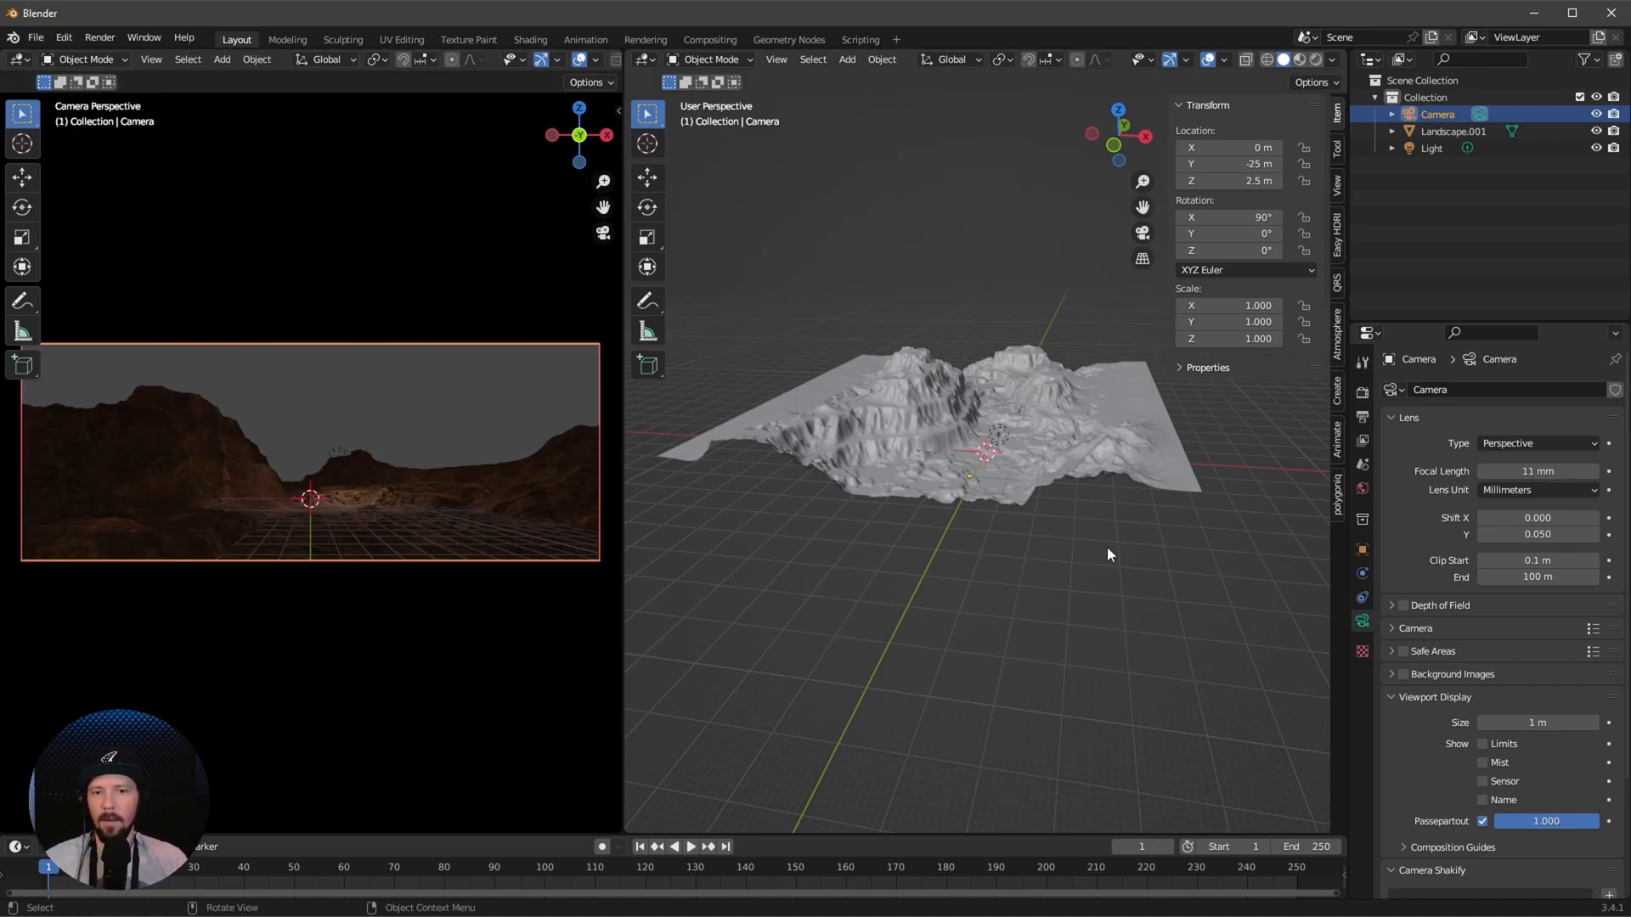
pyautogui.click(1362, 395)
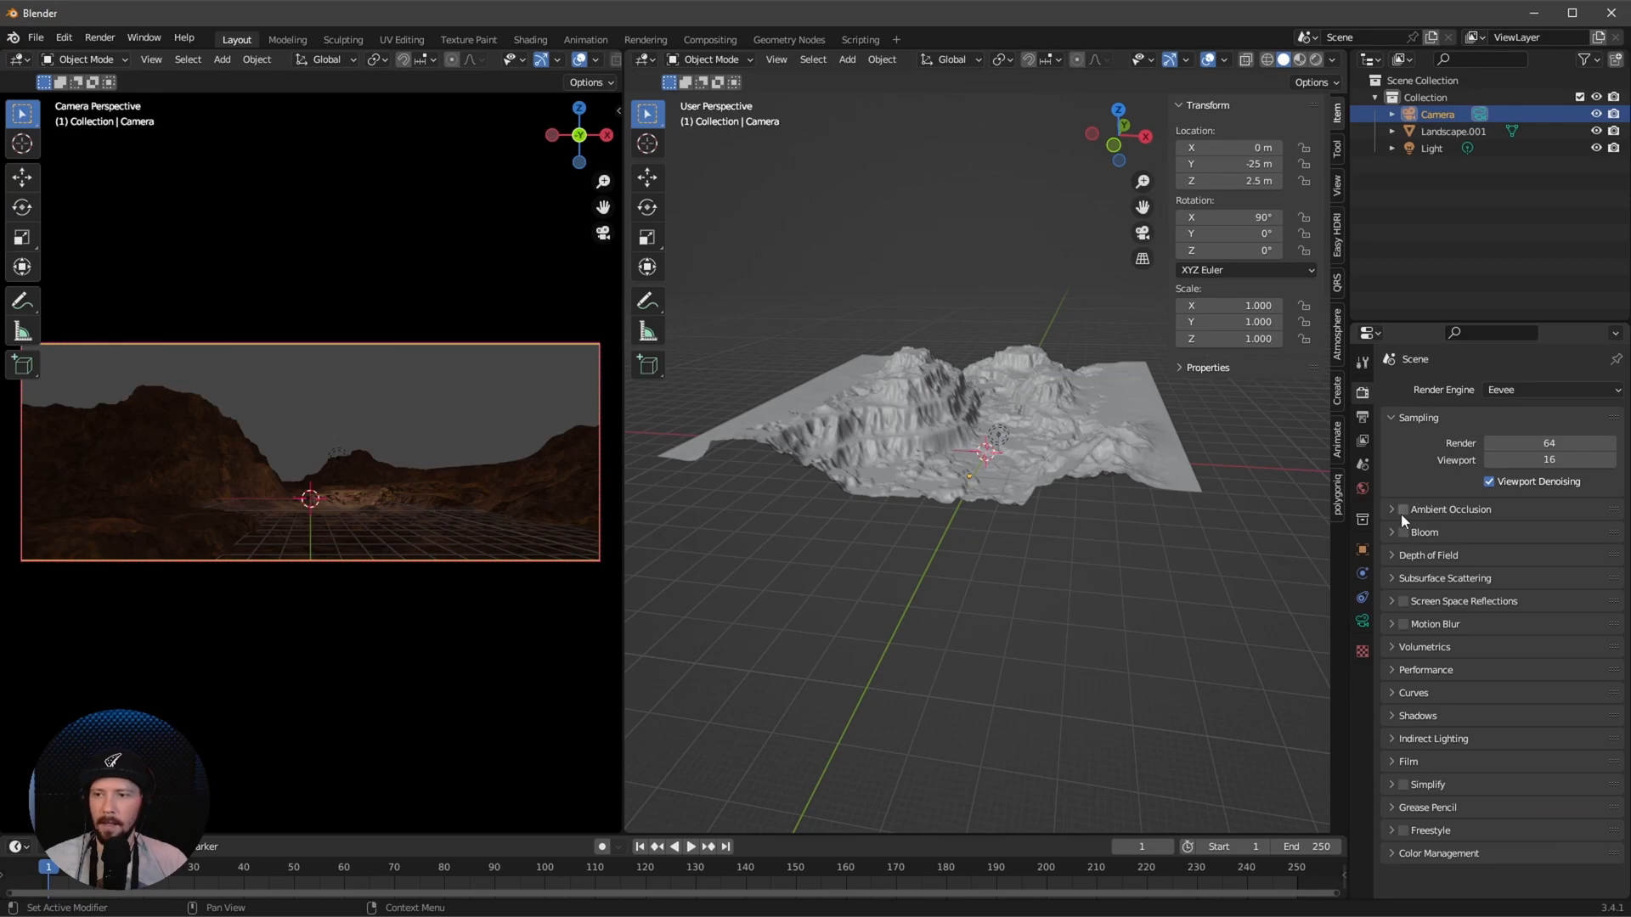
pyautogui.click(1402, 601)
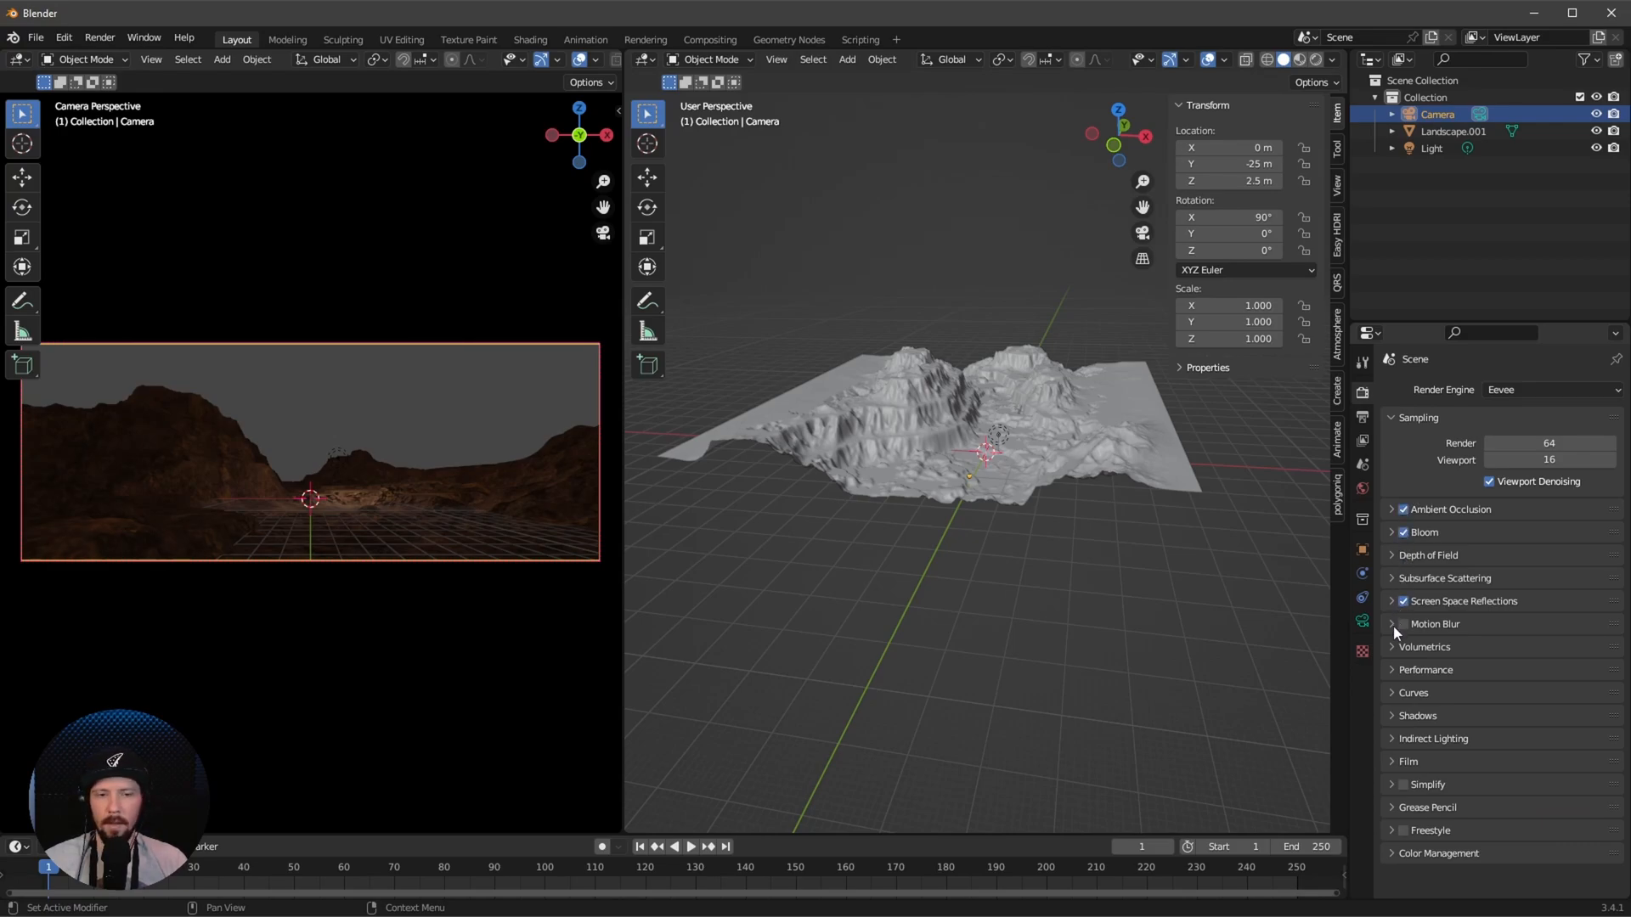
pyautogui.hotkey('shift', 'alt', 'z')
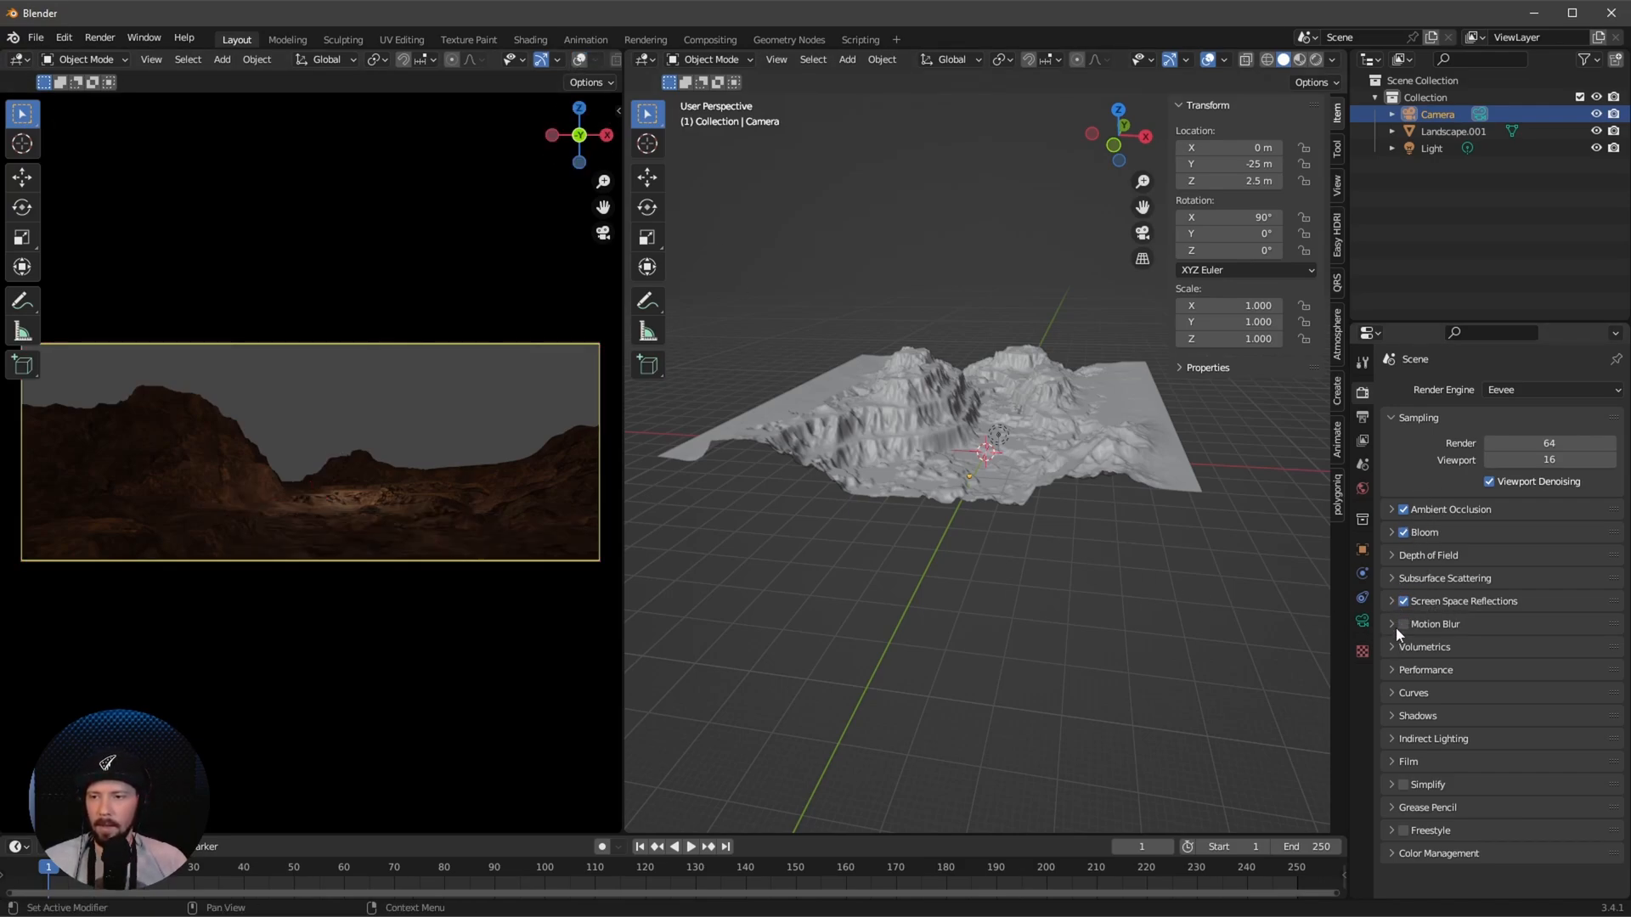
# Disable half-res trace, raise trace precision to 1.000 and set edge fading to 0.000
pyautogui.click(1389, 601)
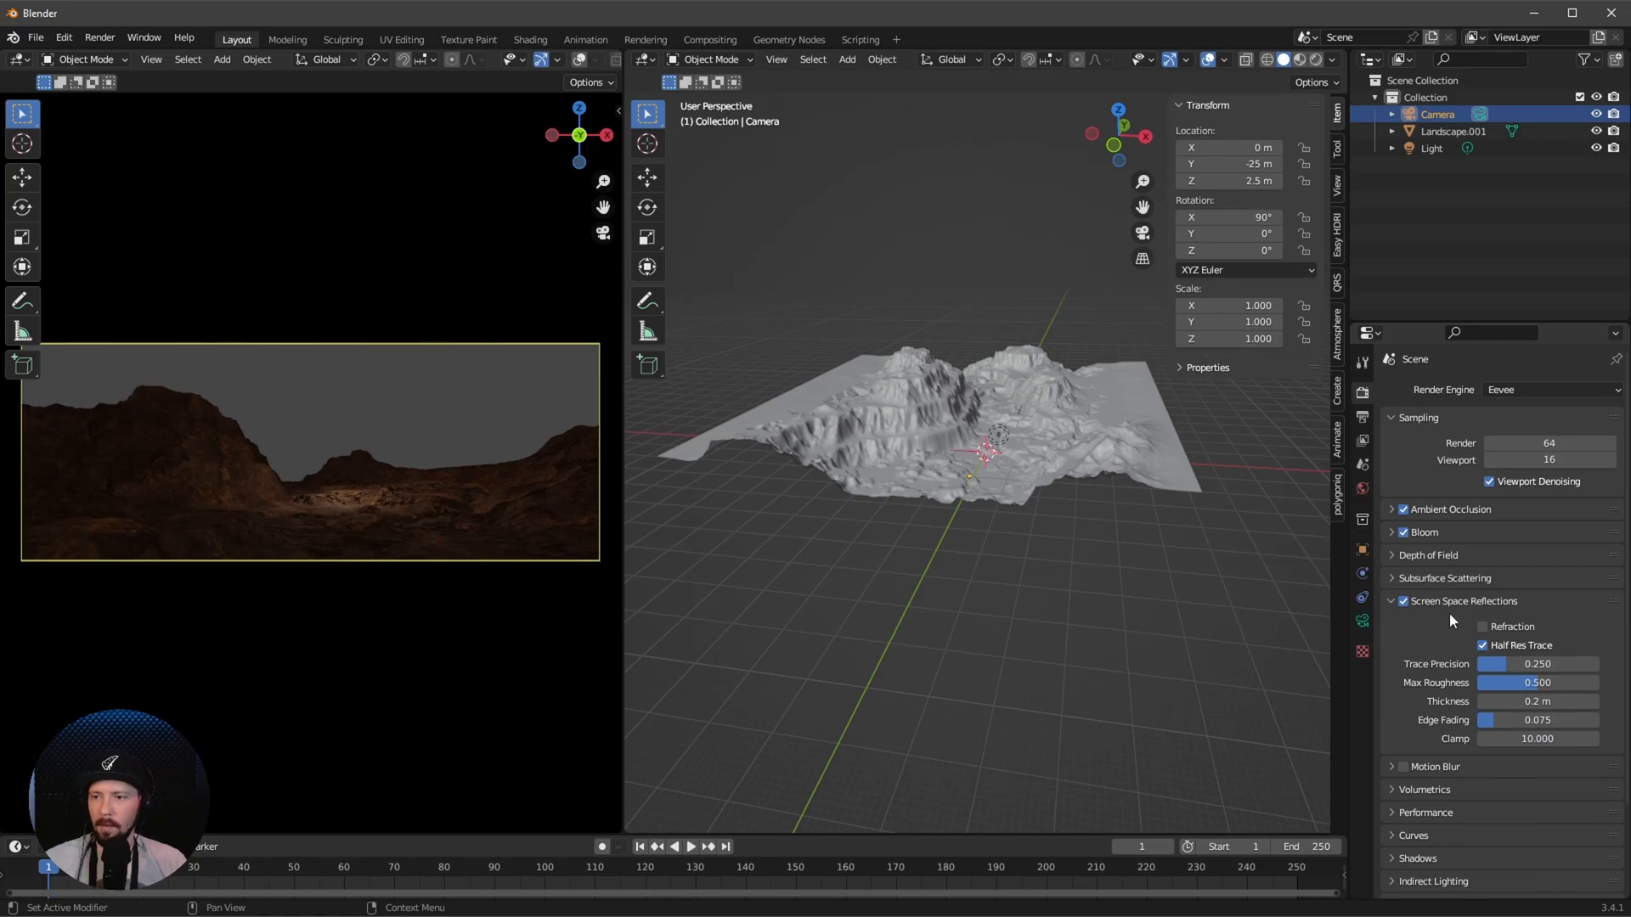
pyautogui.click(1481, 647)
pyautogui.moveTo(1493, 666)
pyautogui.mouseDown()
pyautogui.moveTo(1600, 666)
pyautogui.moveTo(1600, 681)
pyautogui.mouseUp()
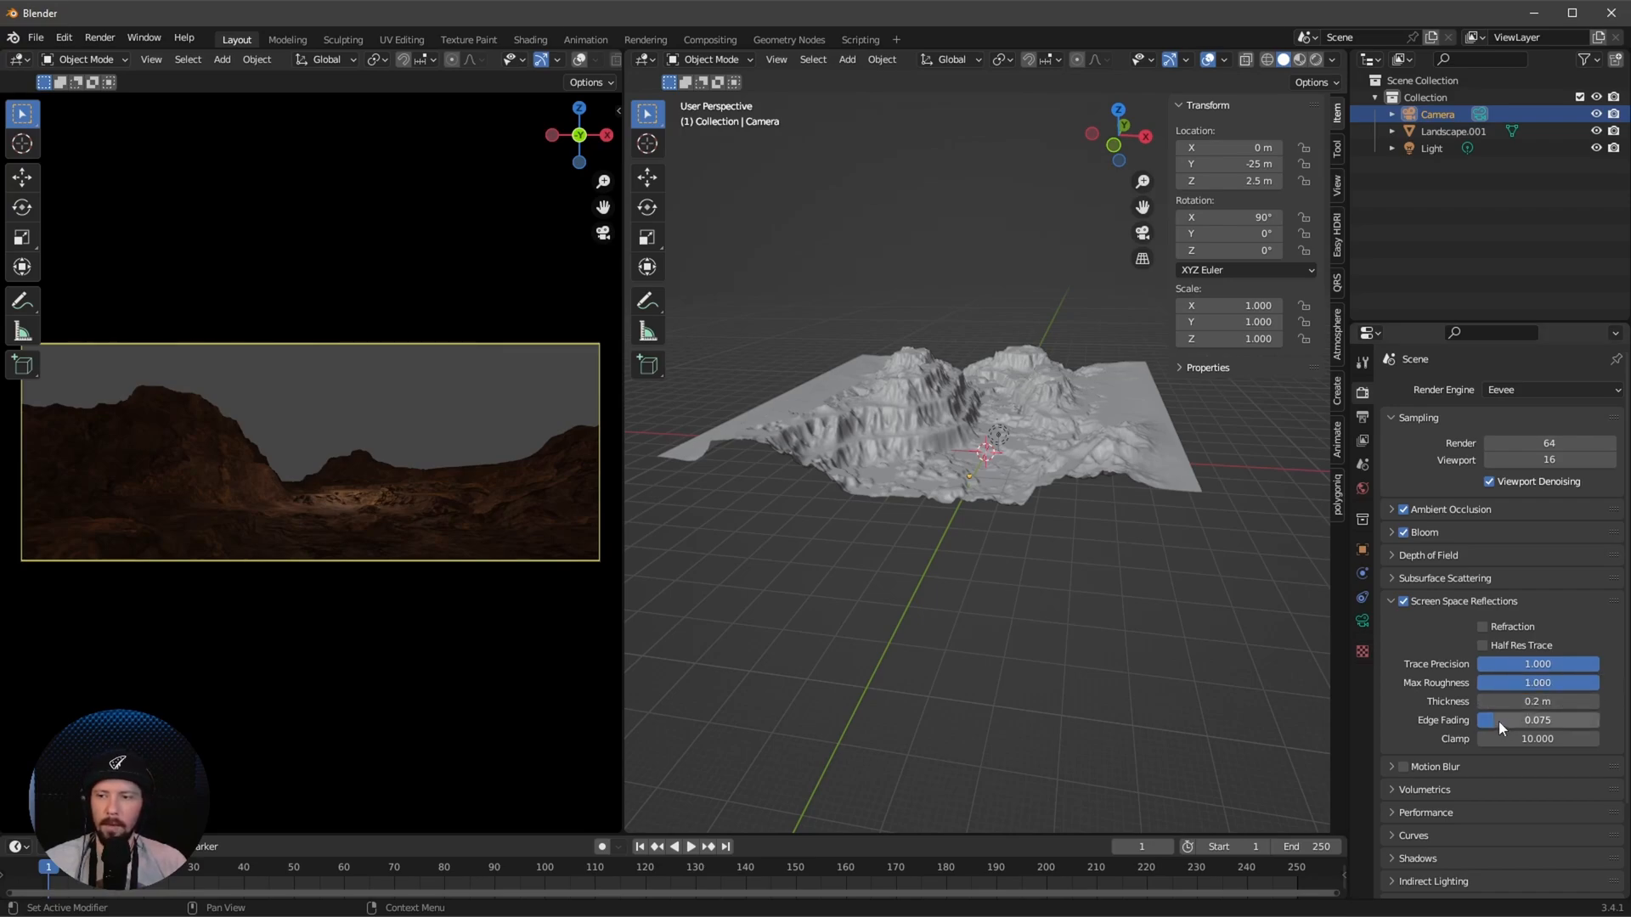
pyautogui.moveTo(1498, 721); pyautogui.dragTo(1402, 722)
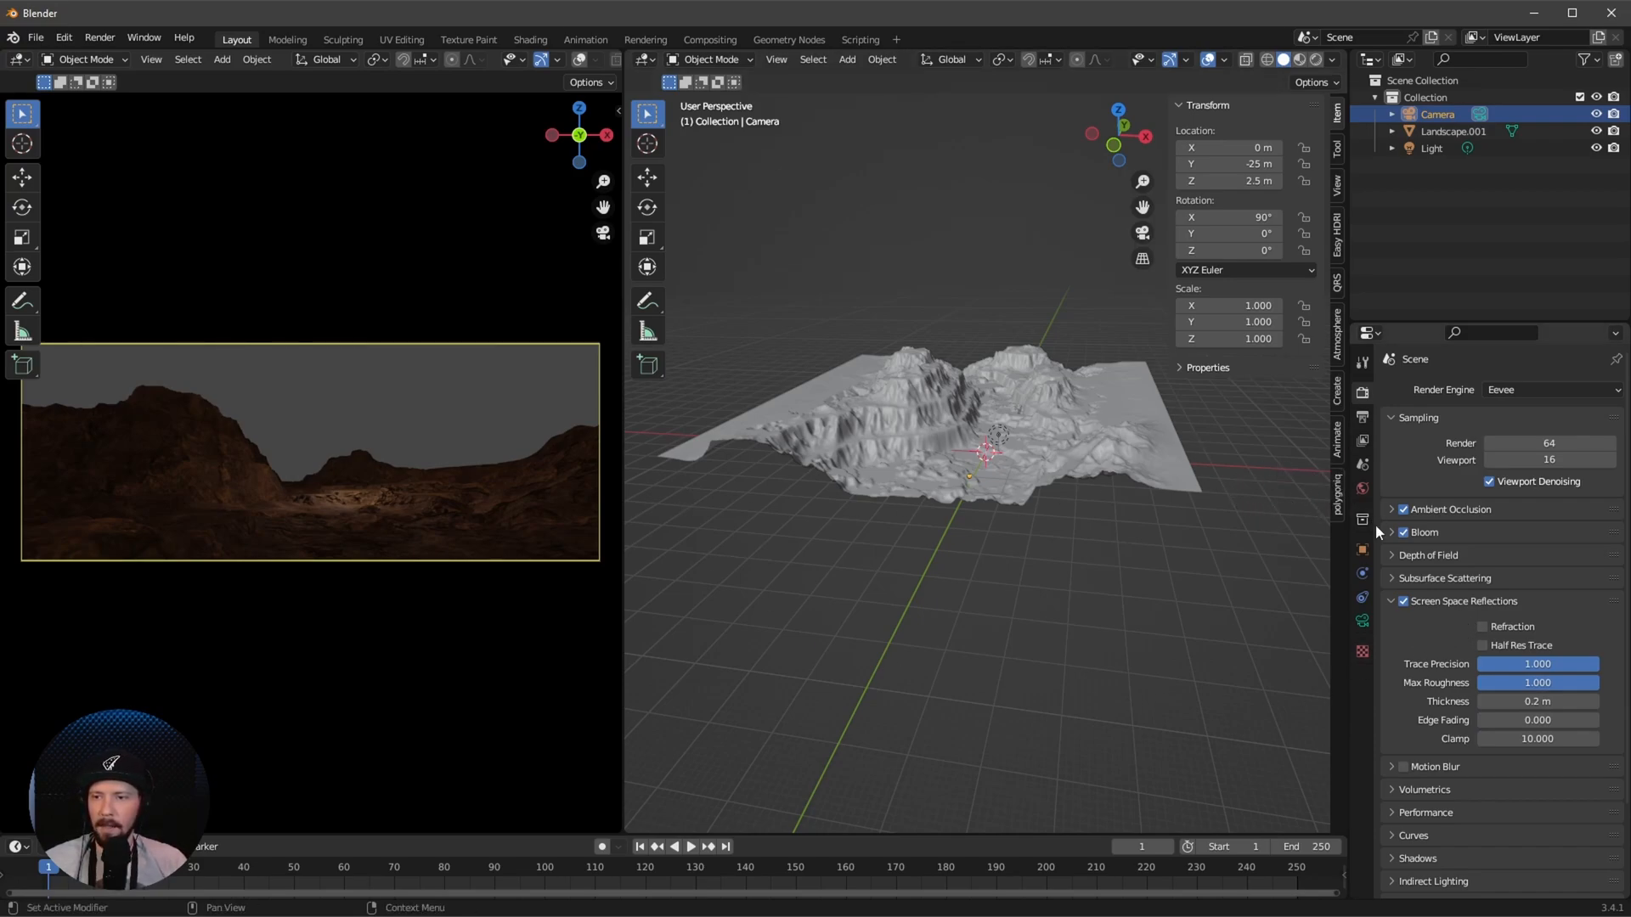
# In the Easy HDRI tab, load the HDRI folder, create world nodes and open the sky thumbnail browser
pyautogui.click(1338, 253)
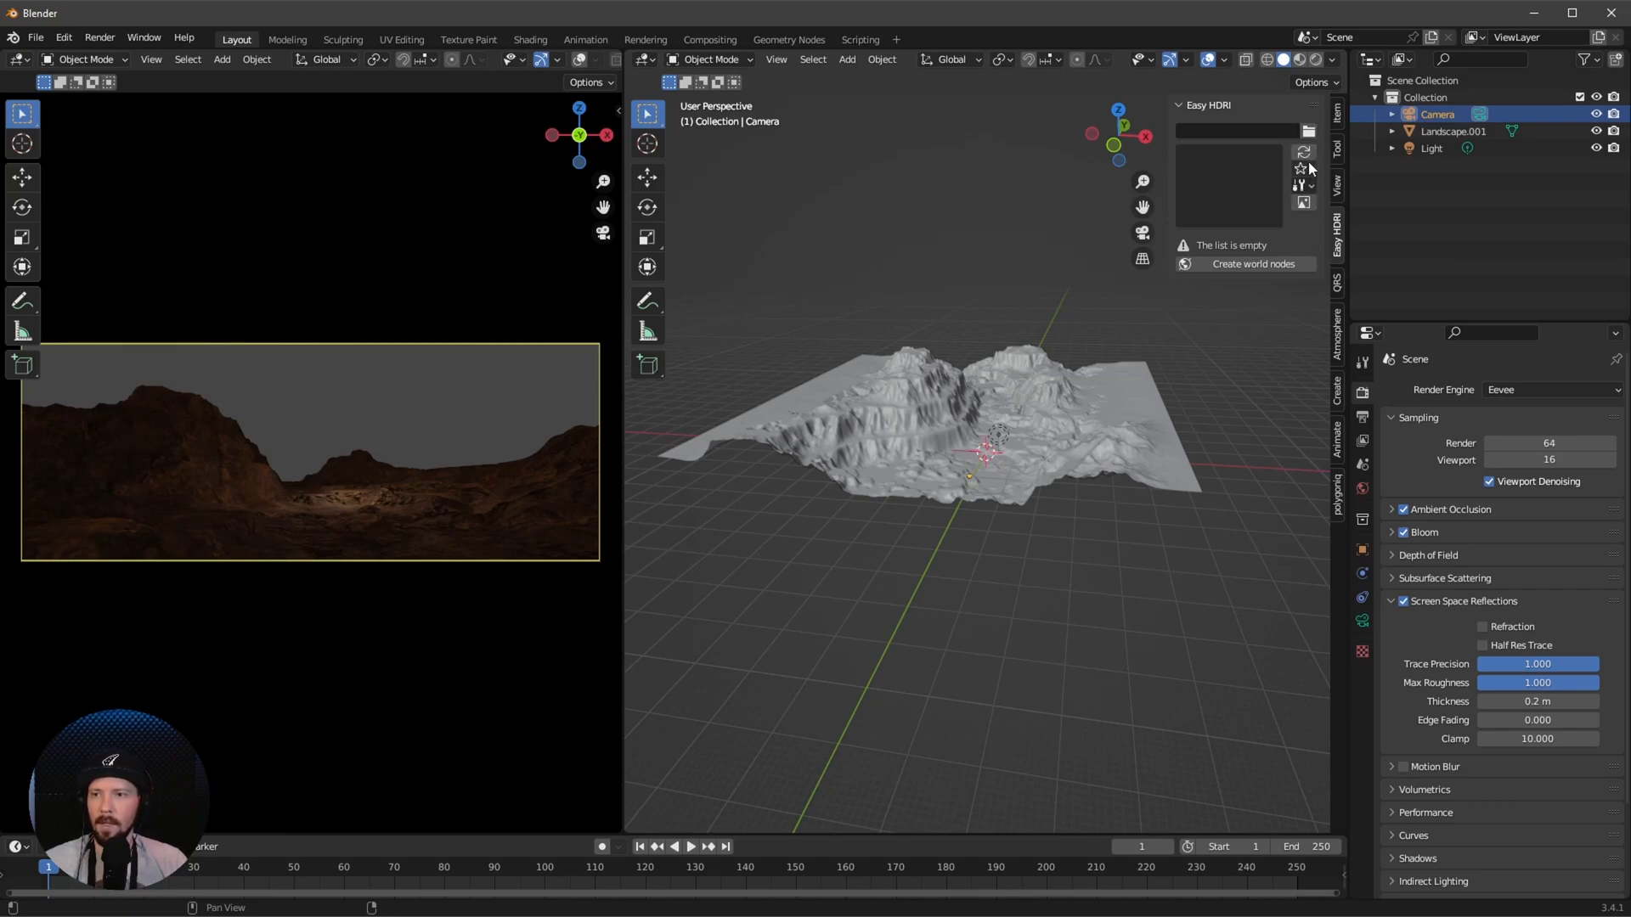
pyautogui.click(1303, 154)
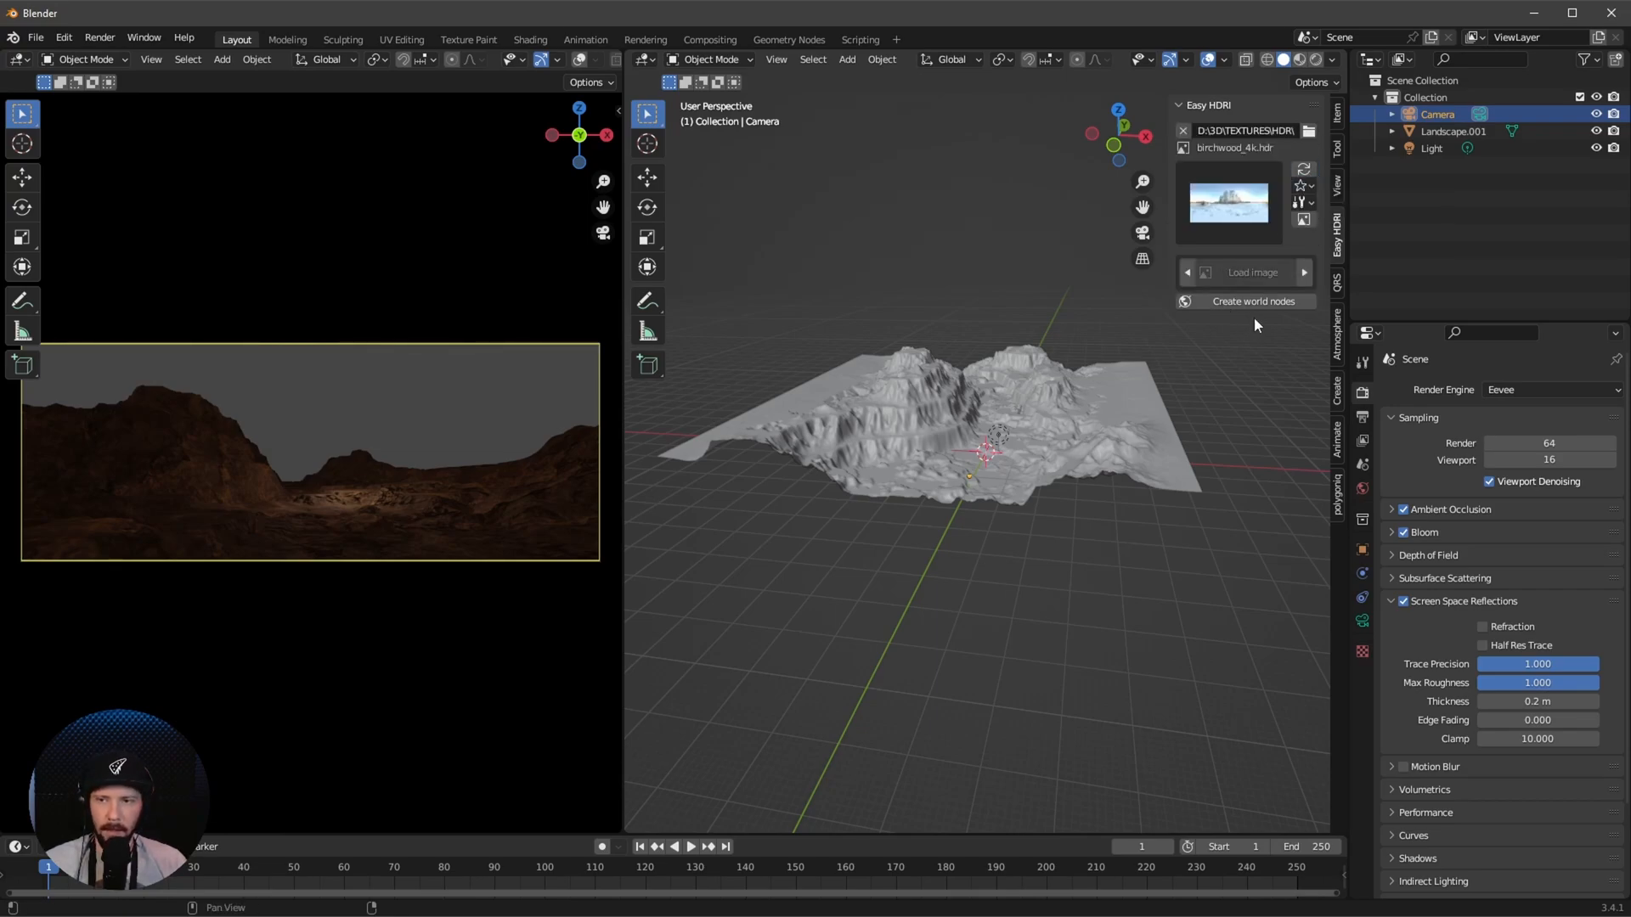
pyautogui.click(1247, 303)
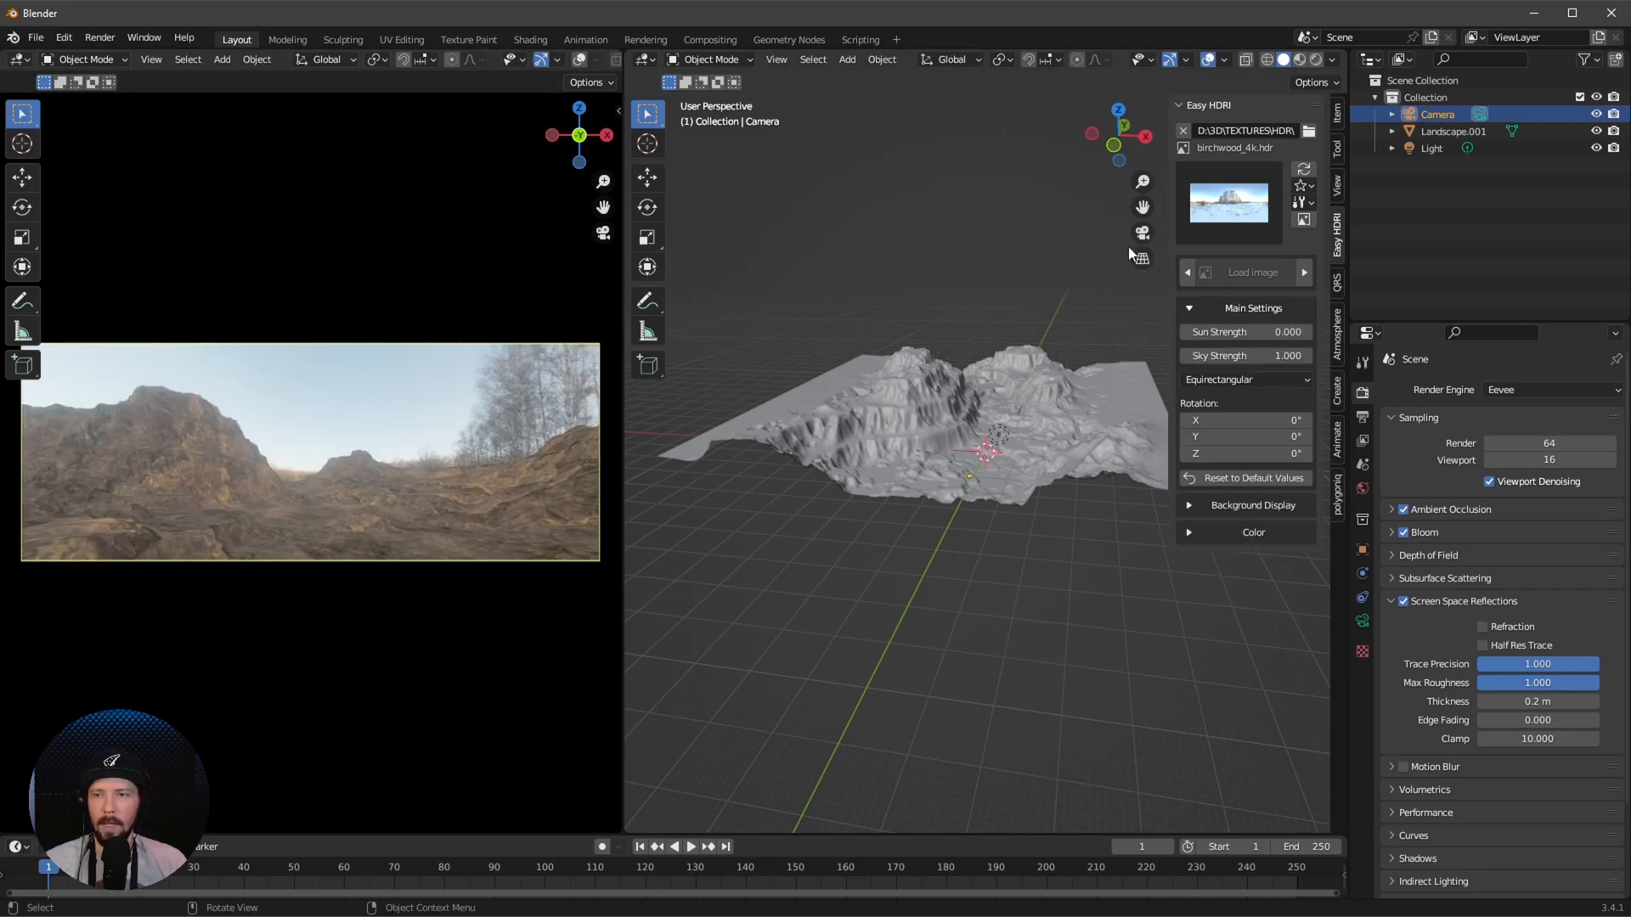
pyautogui.click(1224, 210)
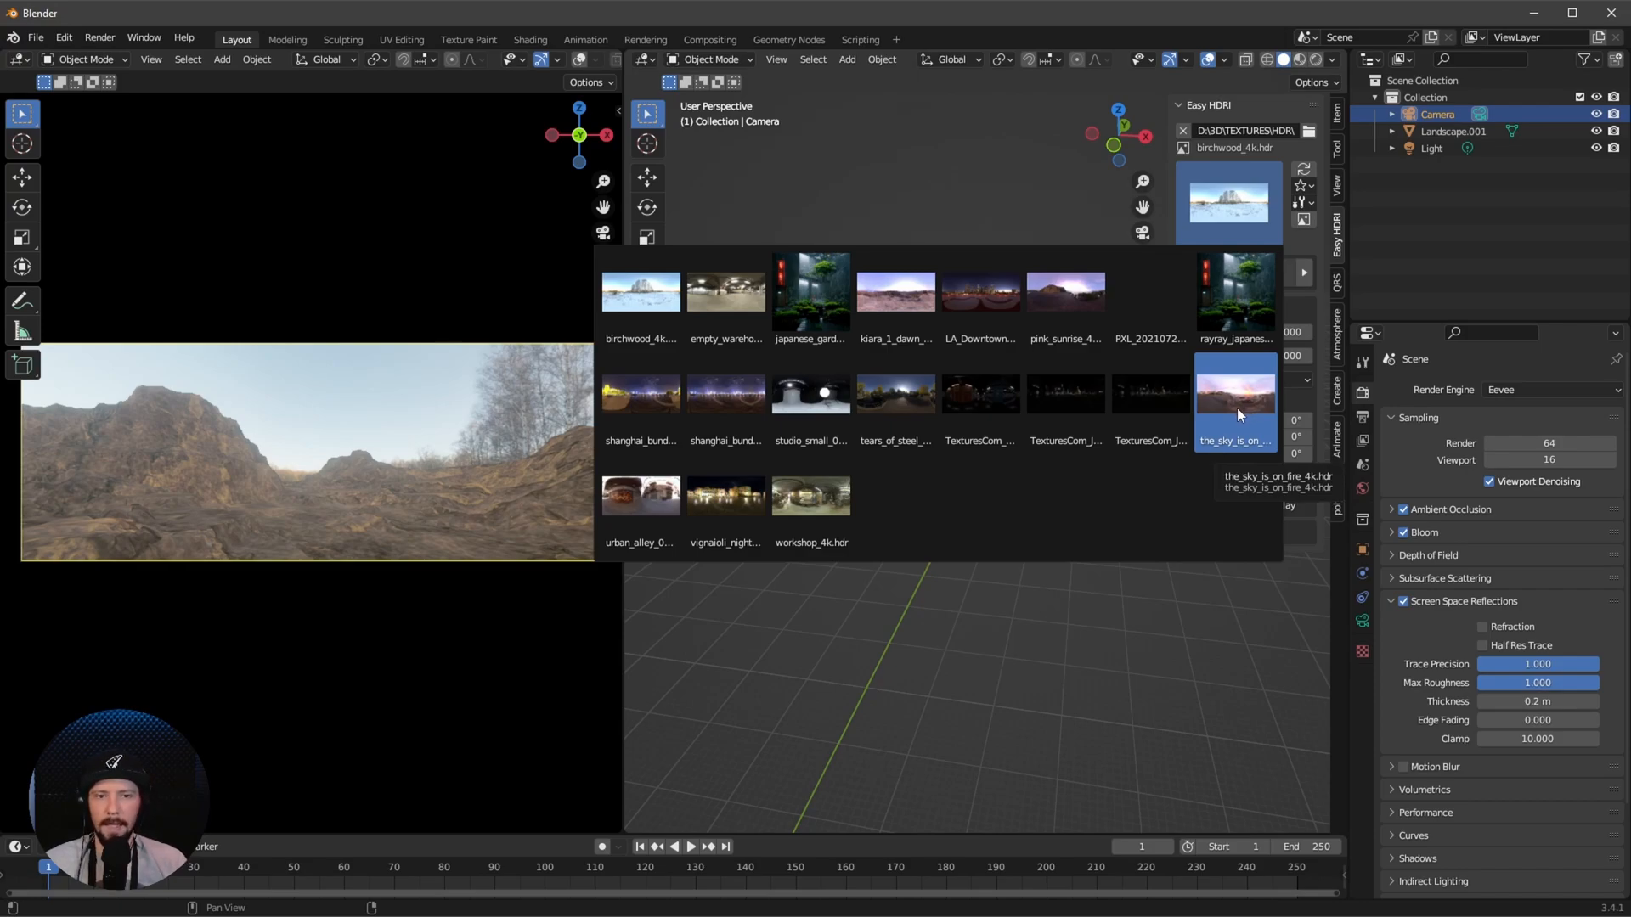
# Apply the_sky_is_on_fire_4k.hdr and view the camera with rendered shading
pyautogui.click(1238, 408)
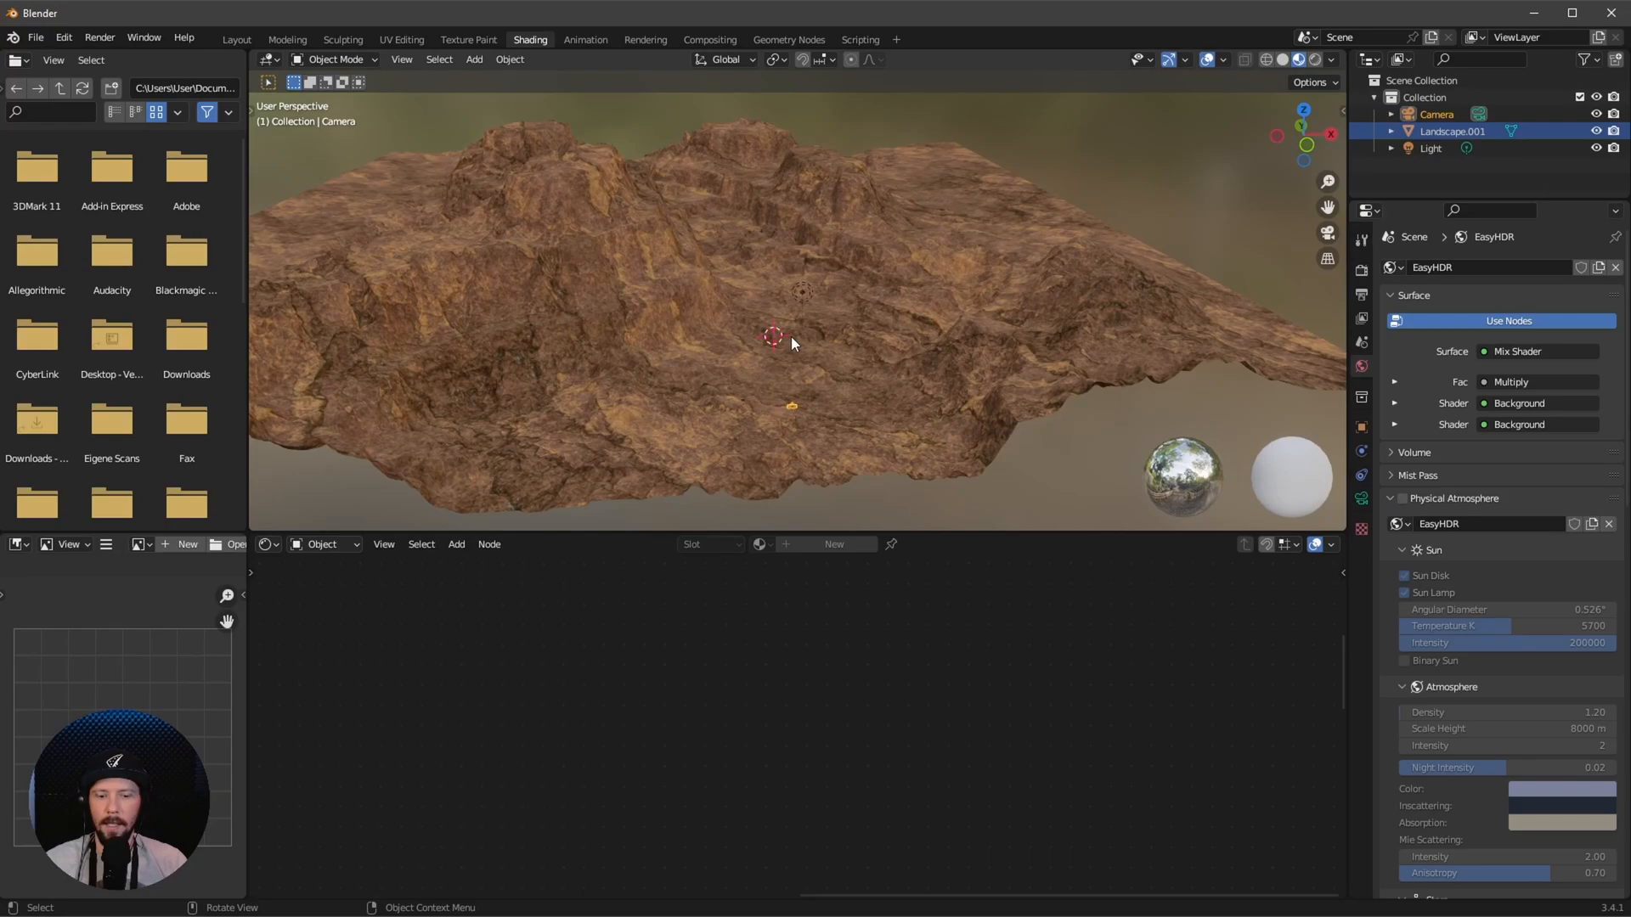
pyautogui.moveTo(792, 336); pyautogui.dragTo(794, 309, button='middle')
pyautogui.press('KP_0')
pyautogui.press('z')
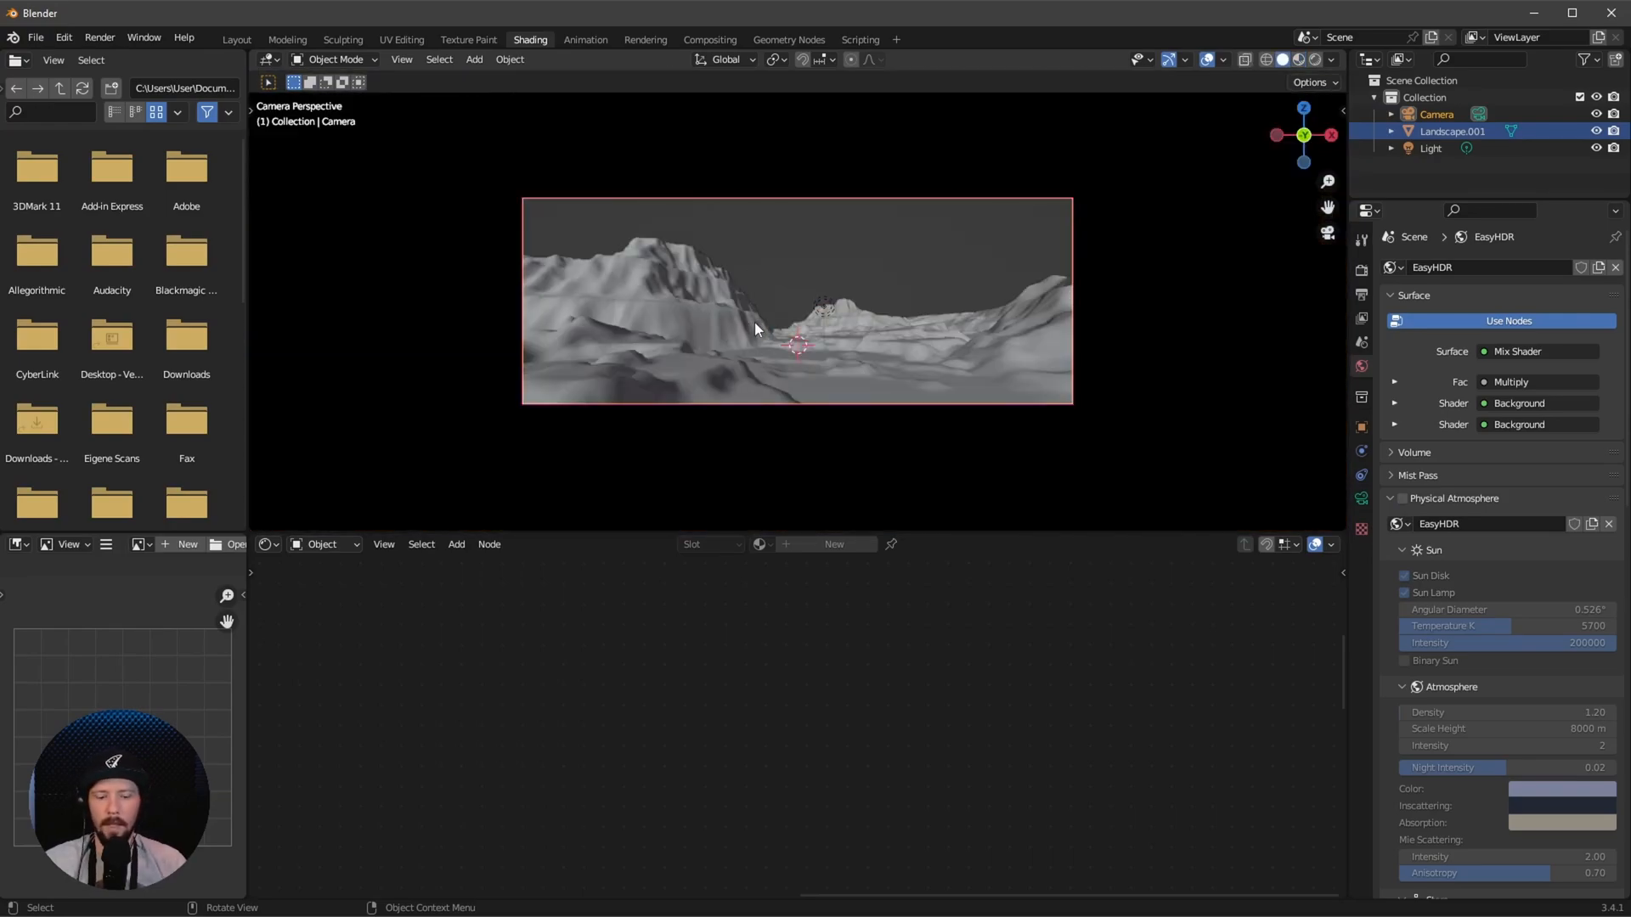
pyautogui.press('z')
pyautogui.click(757, 235)
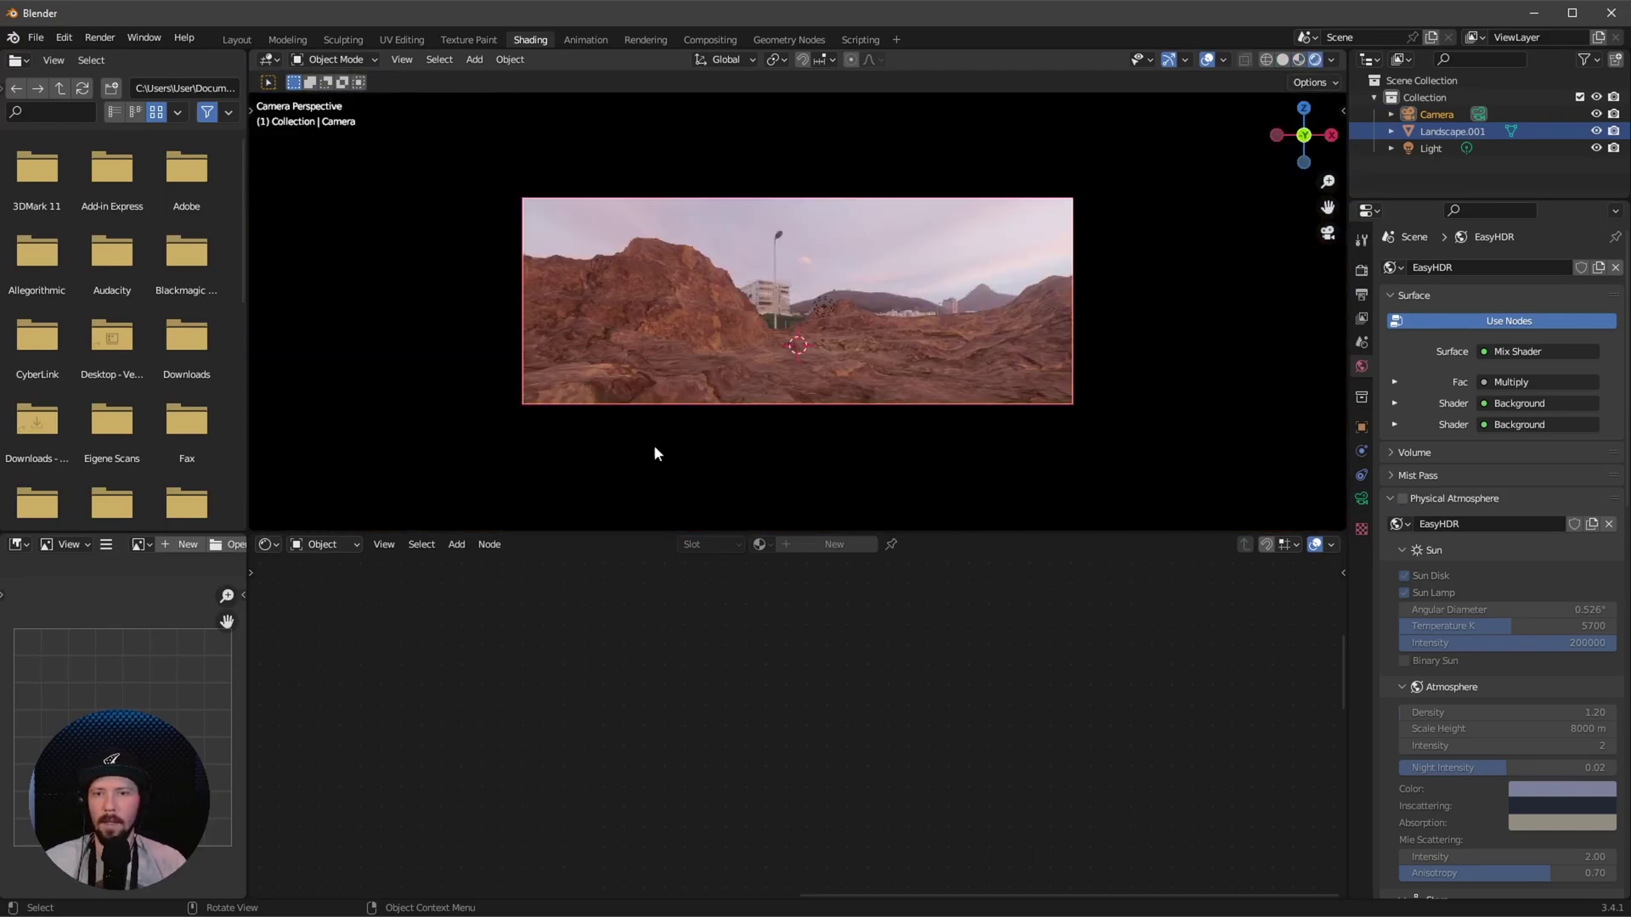
# In the world node tree, set the sky Mapping rotation Z to 217° and X to -3°
pyautogui.click(331, 550)
pyautogui.click(325, 586)
pyautogui.moveTo(662, 663); pyautogui.dragTo(519, 720, button='middle')
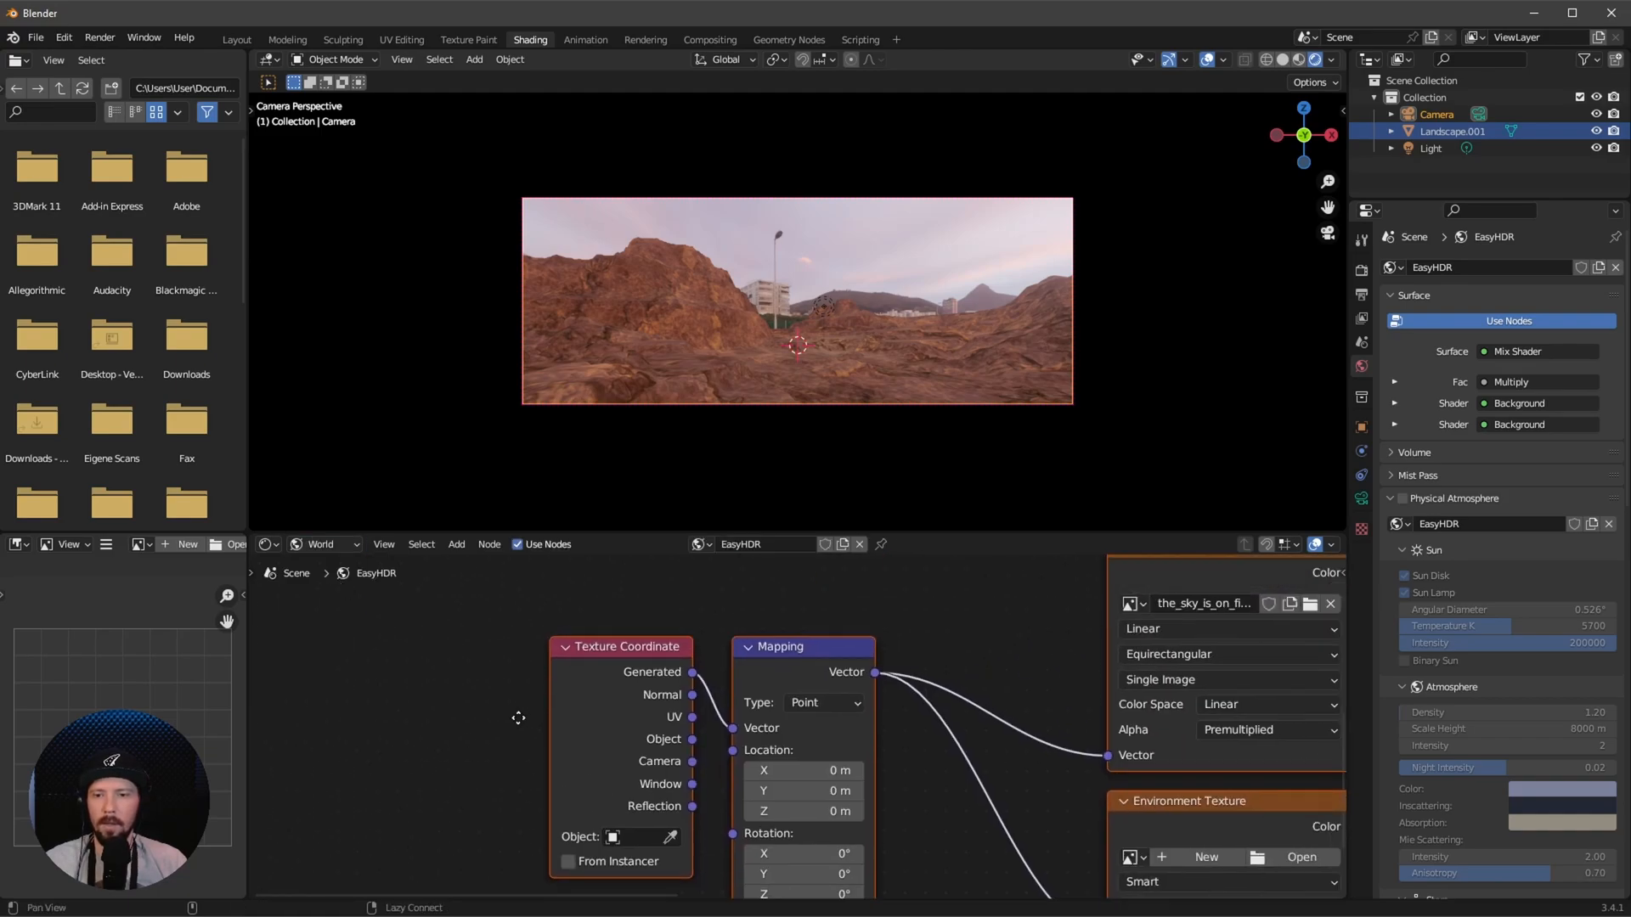
pyautogui.scroll(-2, 518, 718)
pyautogui.scroll(-1, 611, 673)
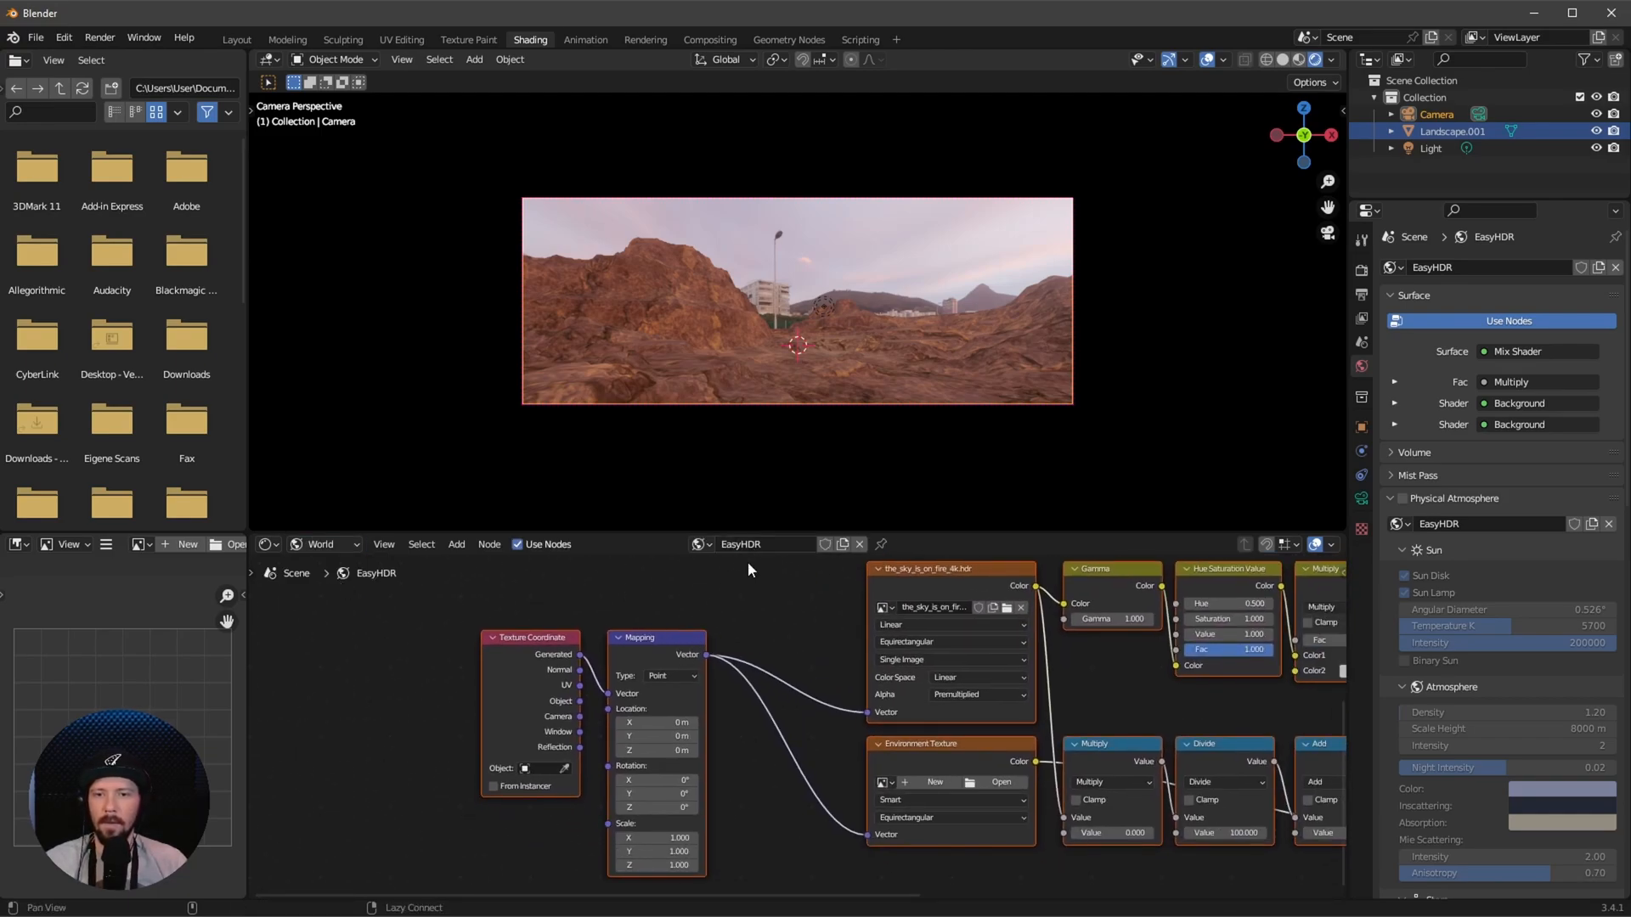
pyautogui.moveTo(786, 585); pyautogui.dragTo(722, 572, button='middle')
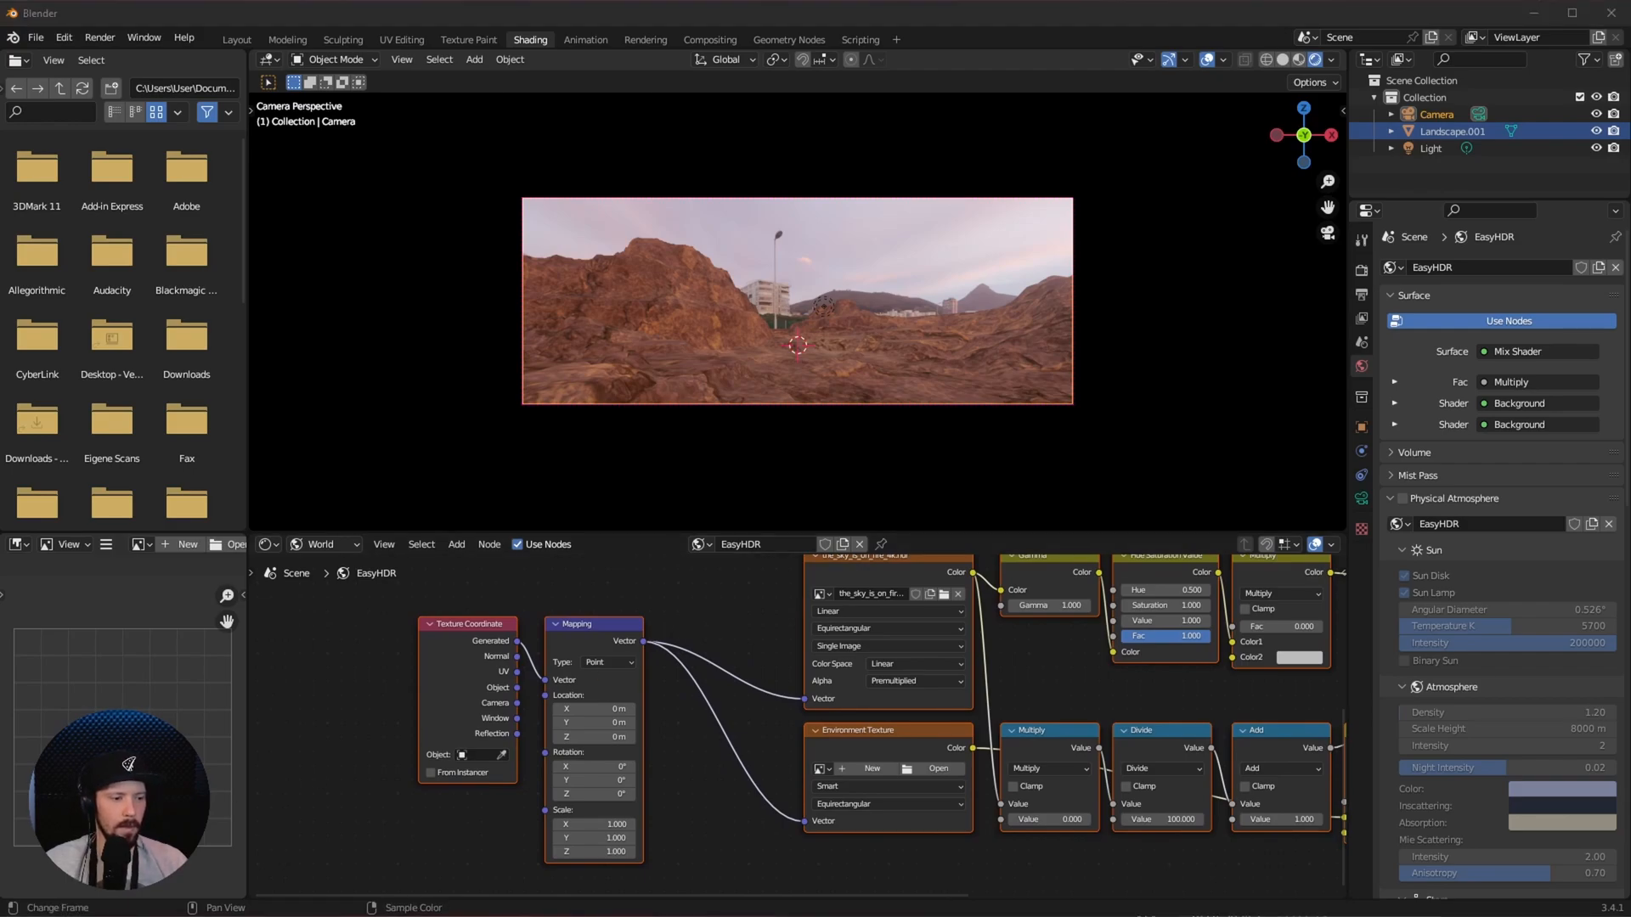
pyautogui.moveTo(619, 796); pyautogui.dragTo(619, 796)
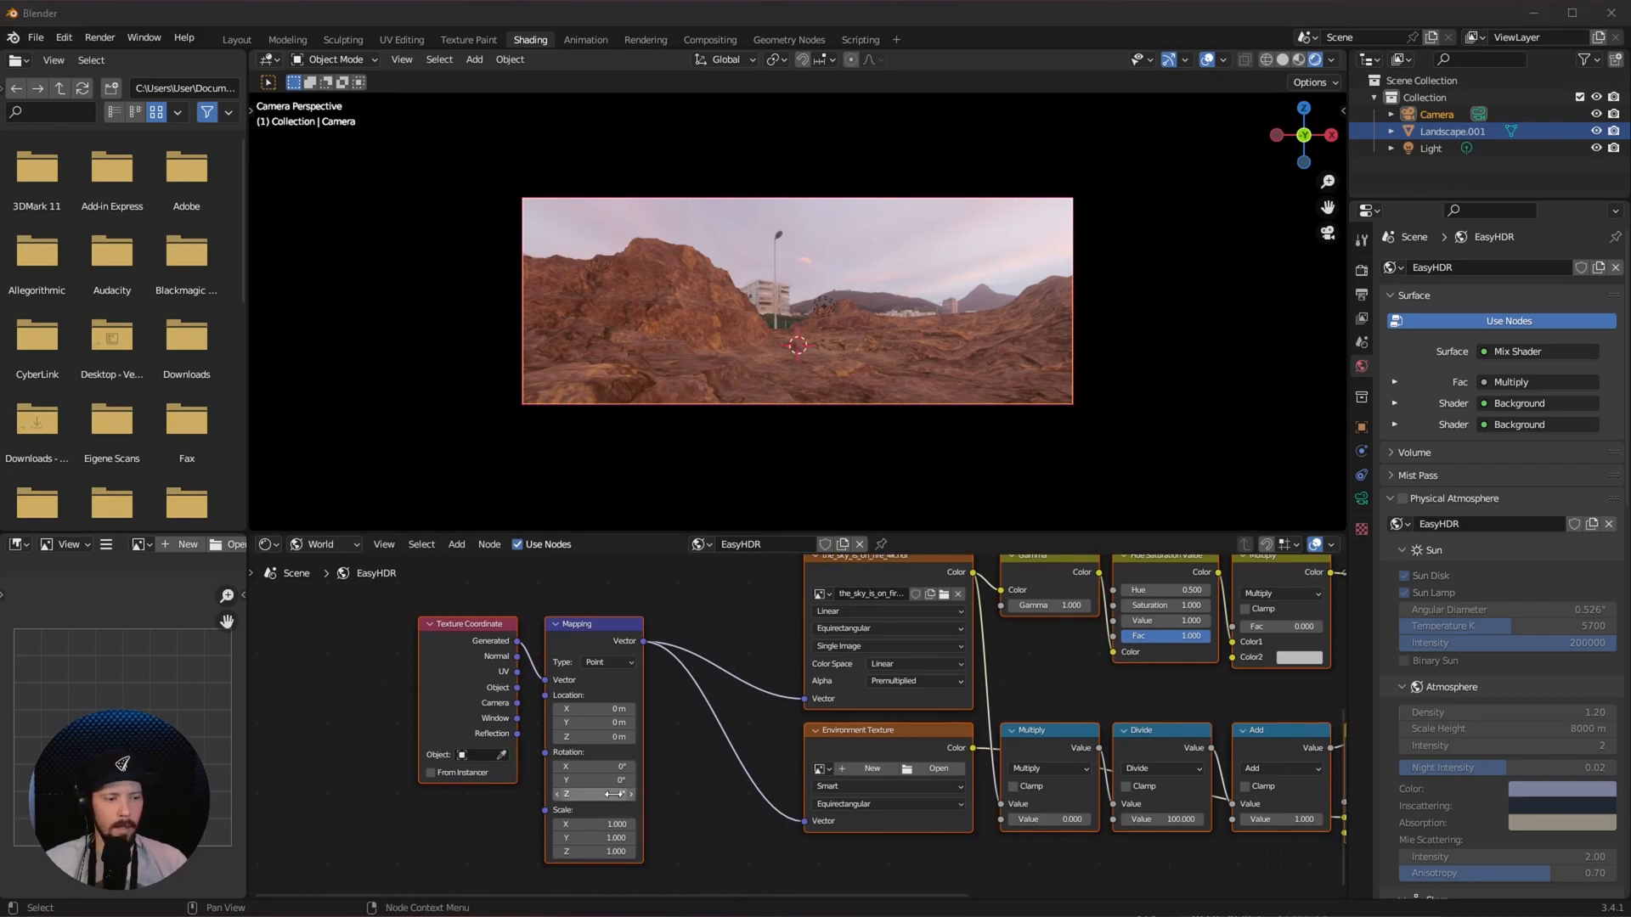
pyautogui.doubleClick(618, 796)
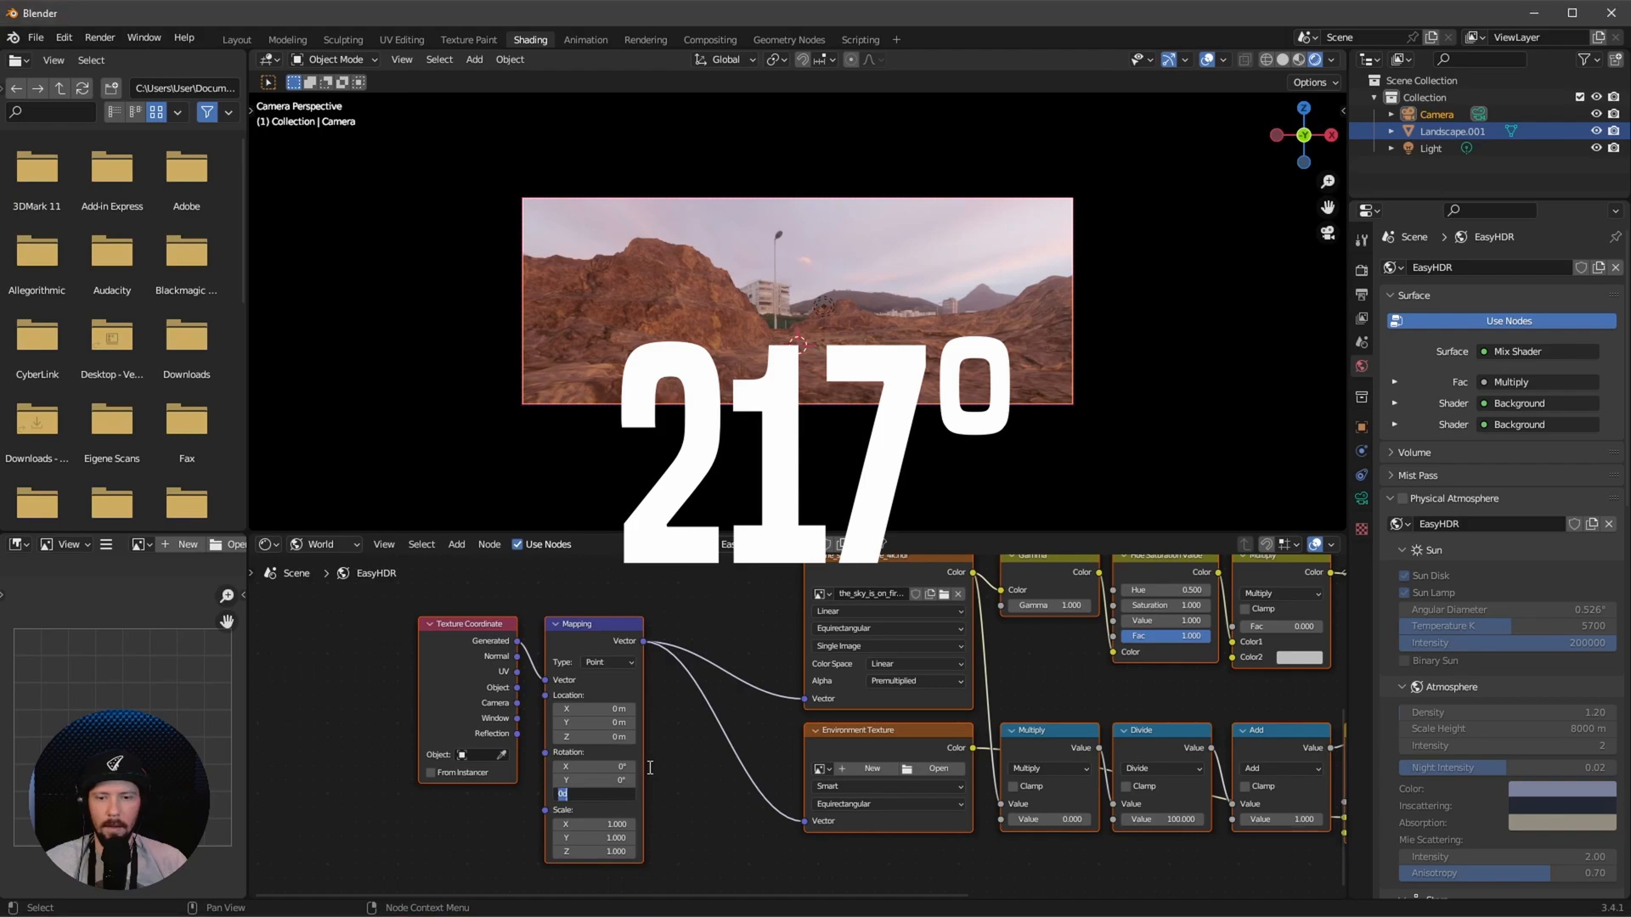
pyautogui.write('7')
pyautogui.press('Return')
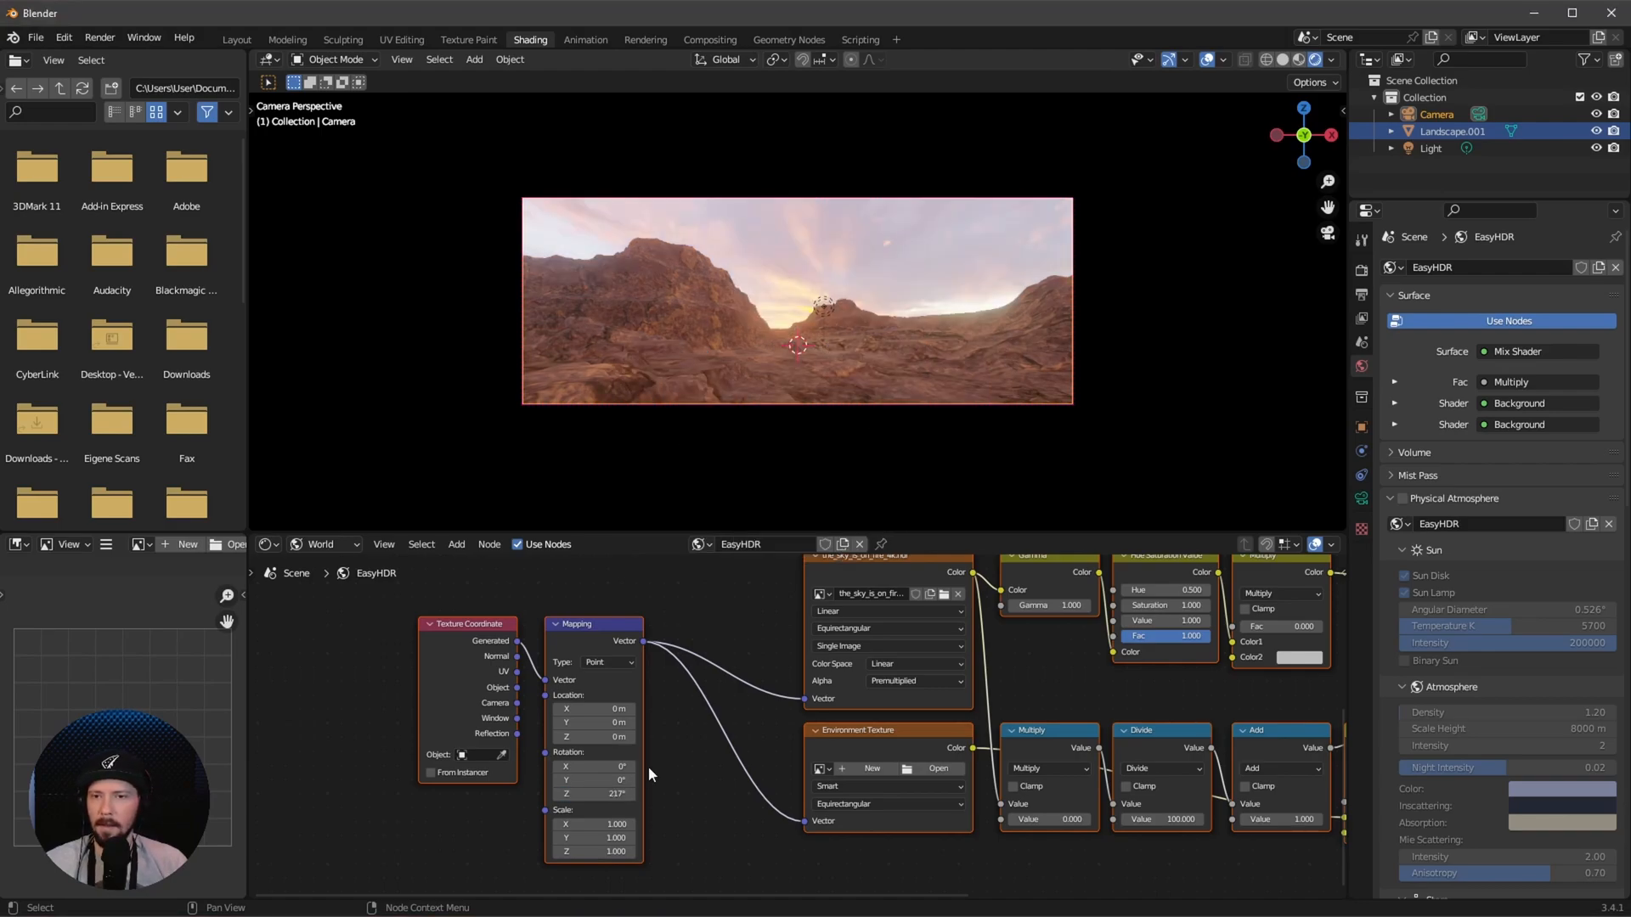
pyautogui.scroll(1, 787, 331)
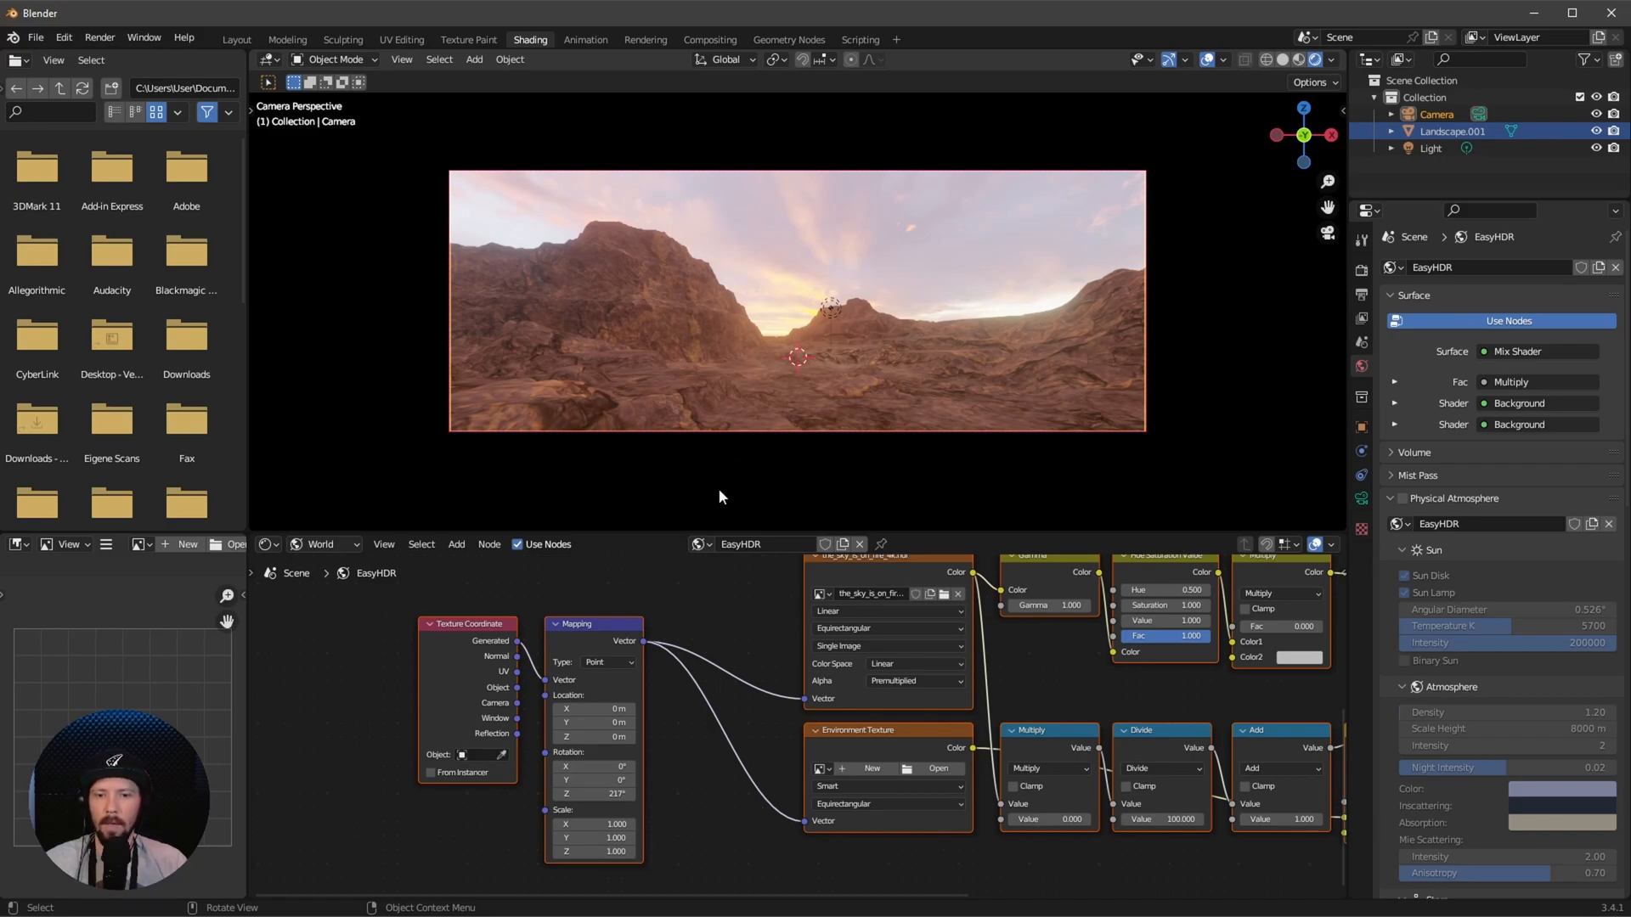
pyautogui.click(620, 772)
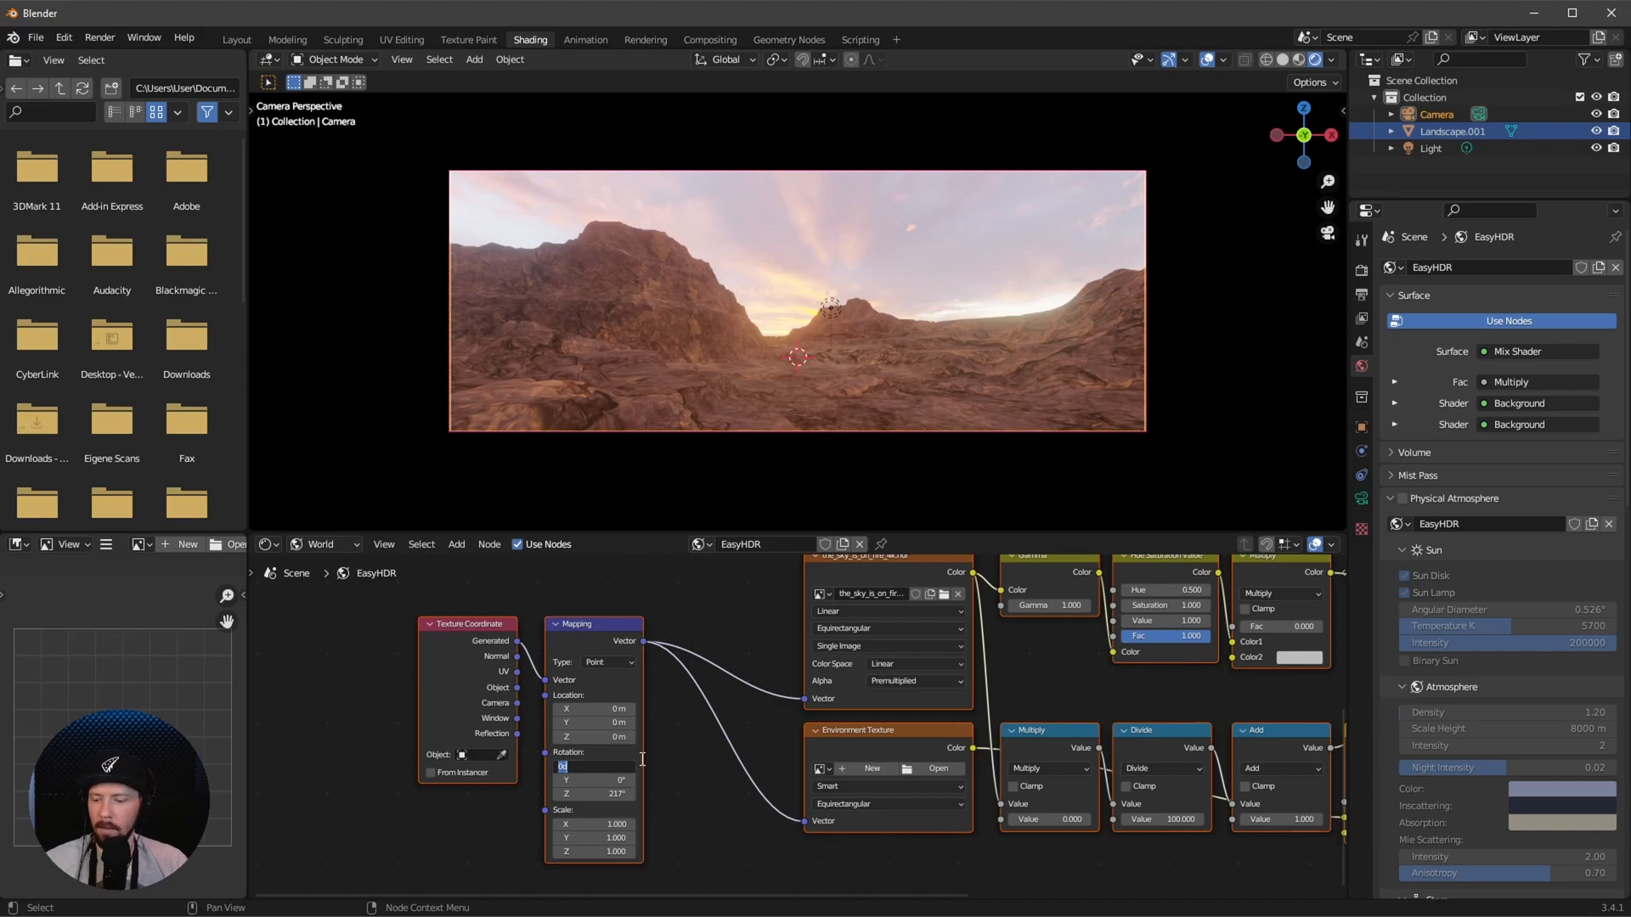
pyautogui.write('3')
pyautogui.press('Return')
# Lower the Add node value to 0.1, darkening the sky
pyautogui.moveTo(640, 759); pyautogui.dragTo(335, 749, button='middle')
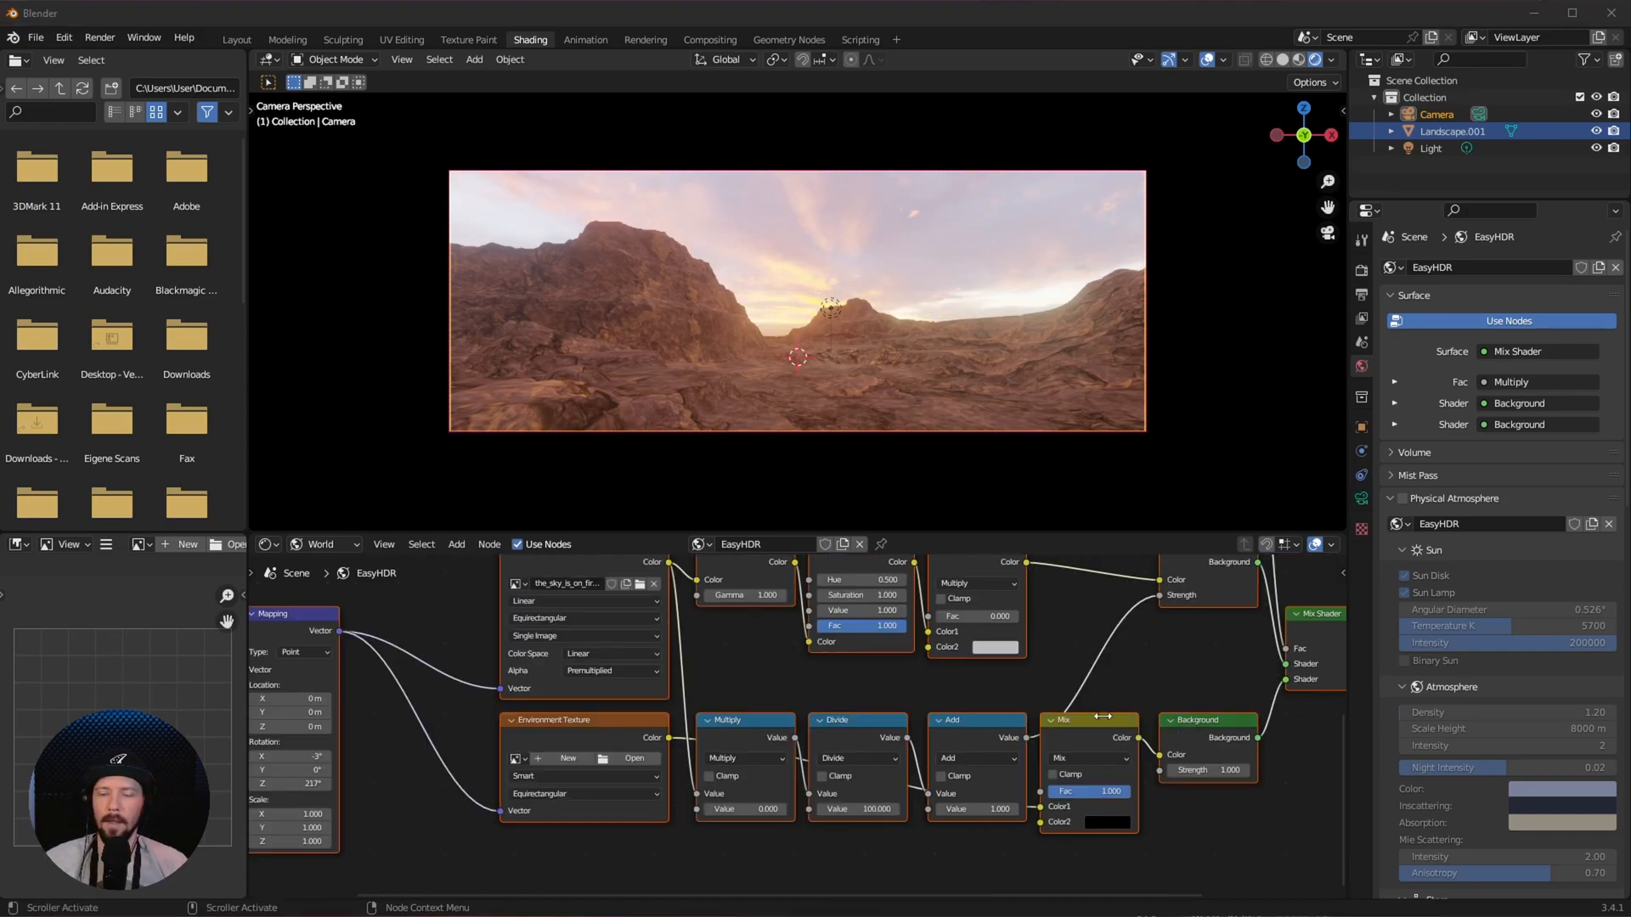
pyautogui.doubleClick(984, 808)
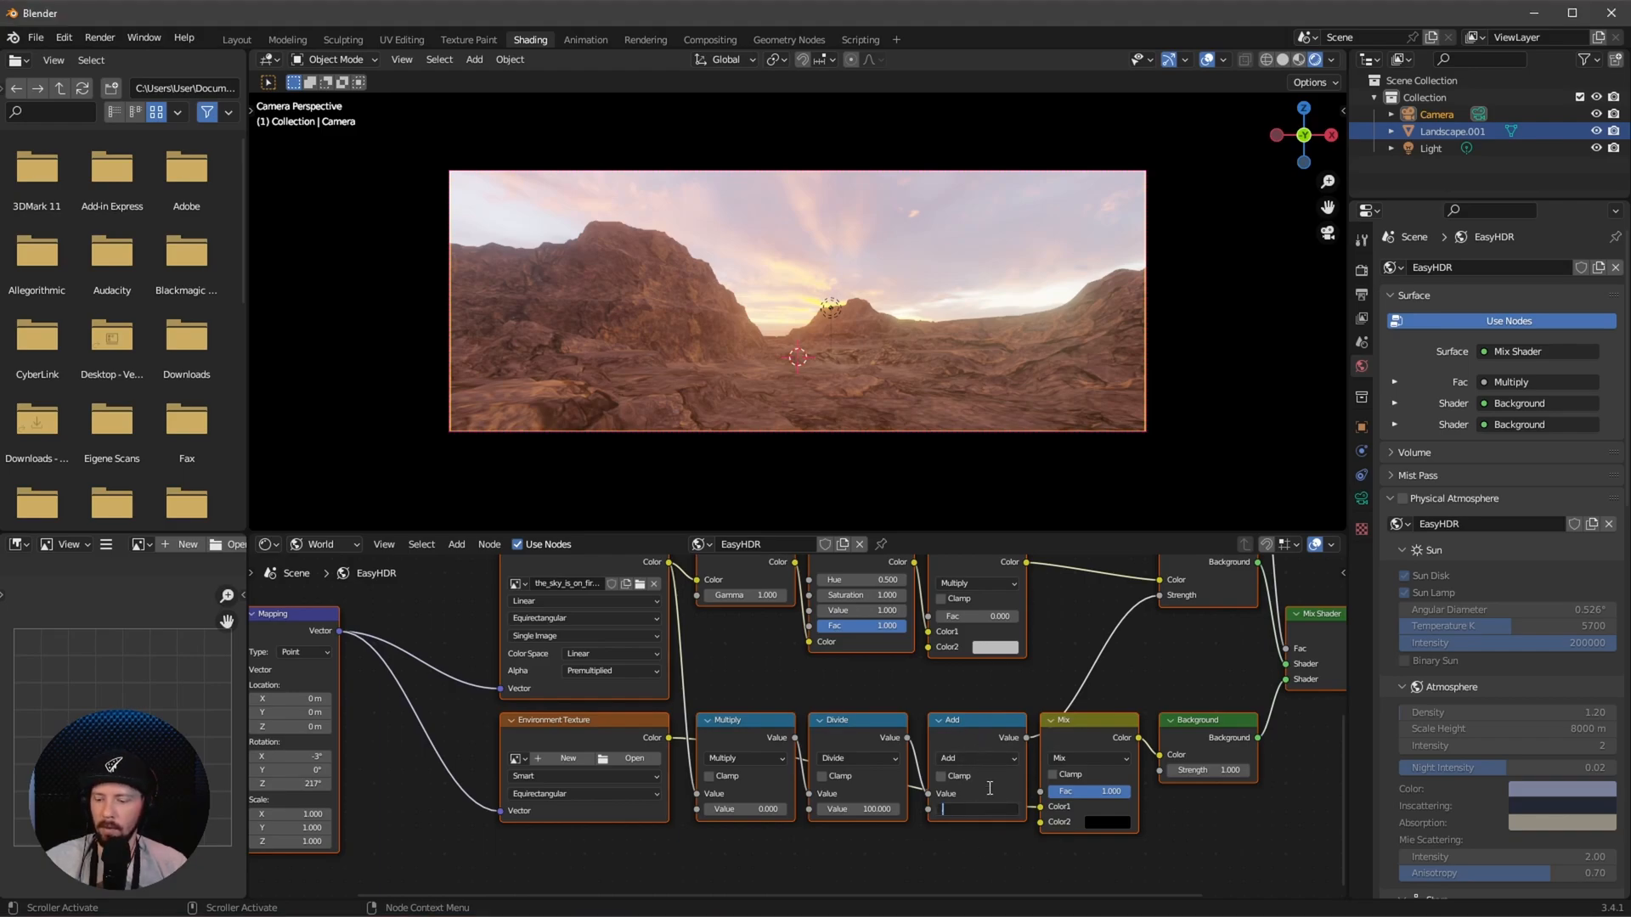
pyautogui.write('1.1')
pyautogui.press('Return')
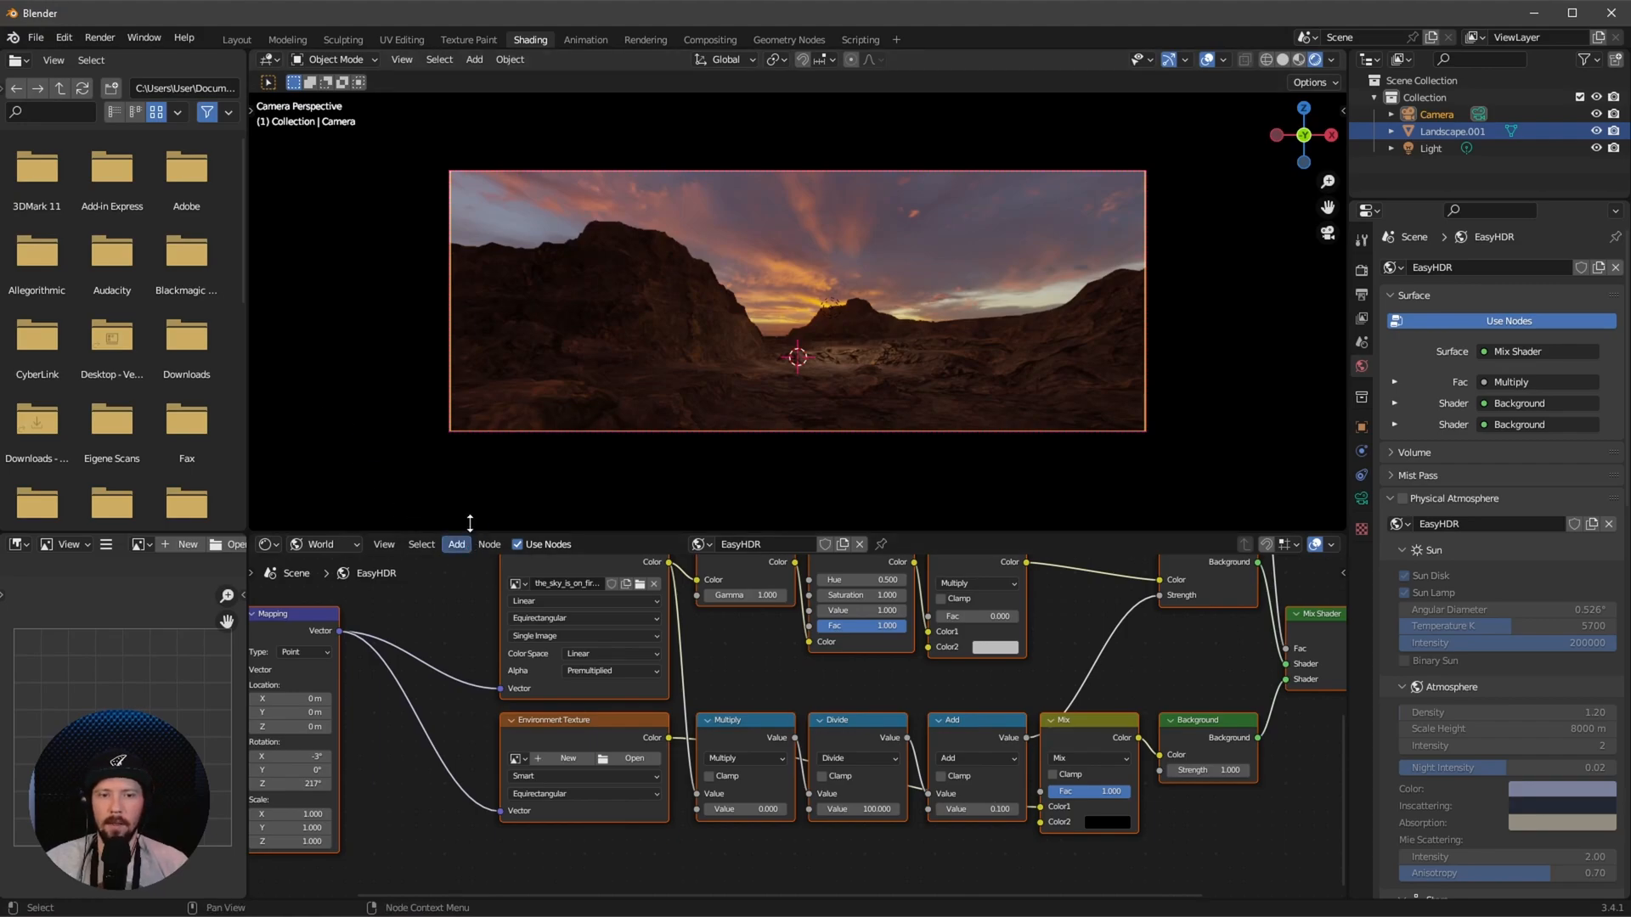
# Add a cube on the terrain and set all three dimensions to 10 m
pyautogui.click(237, 40)
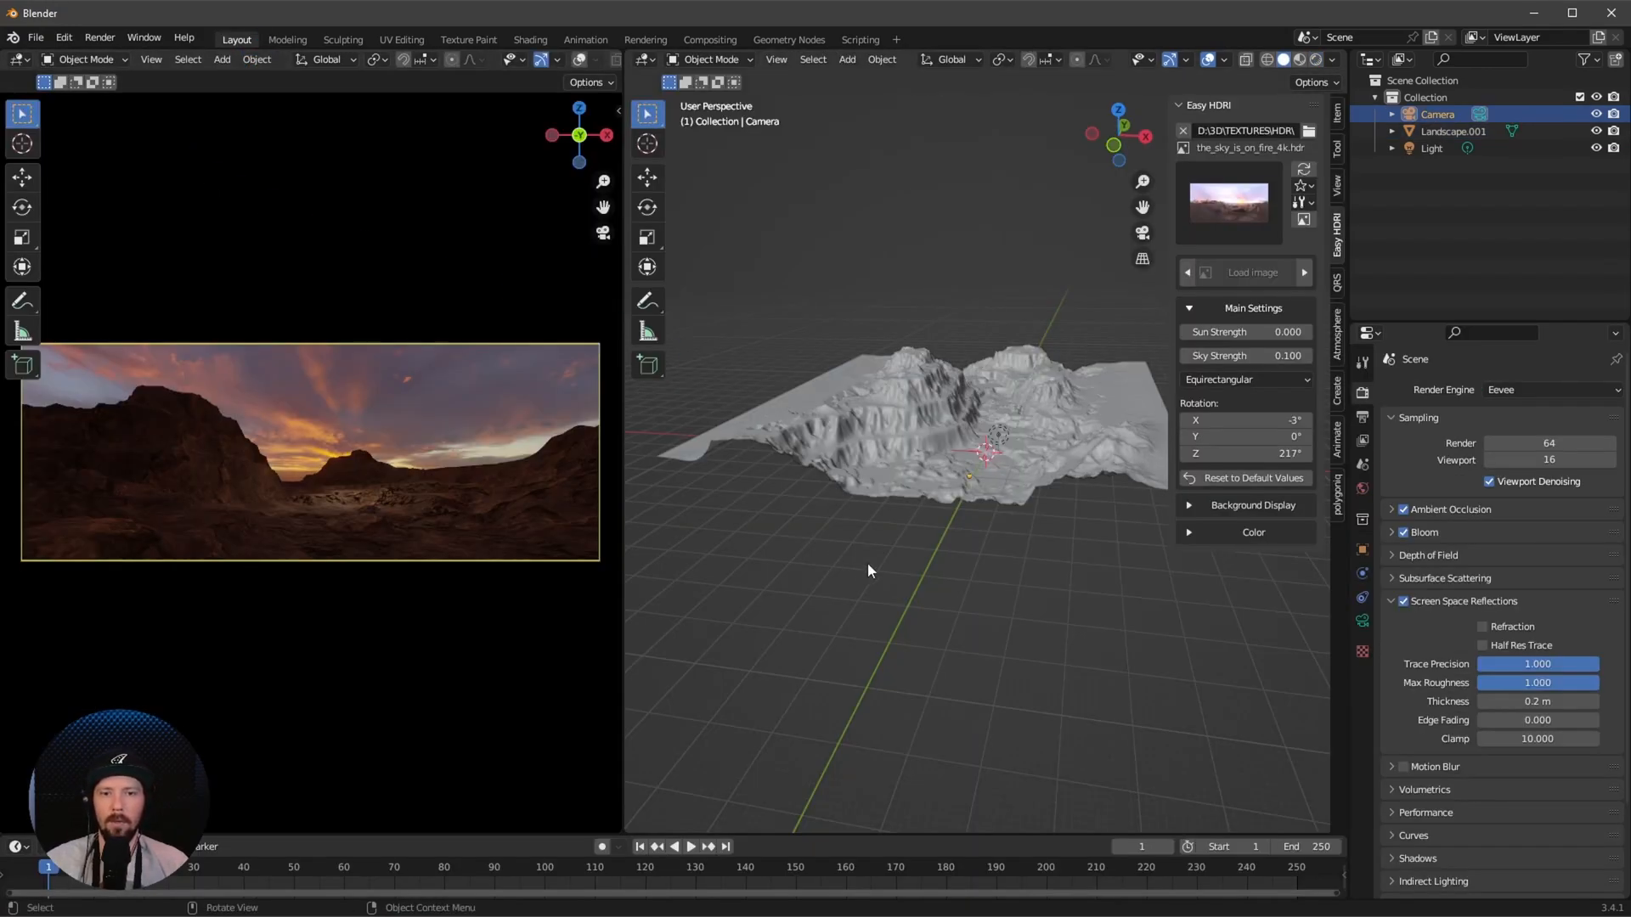
pyautogui.moveTo(959, 569); pyautogui.dragTo(1069, 534, button='middle')
pyautogui.scroll(2, 978, 593)
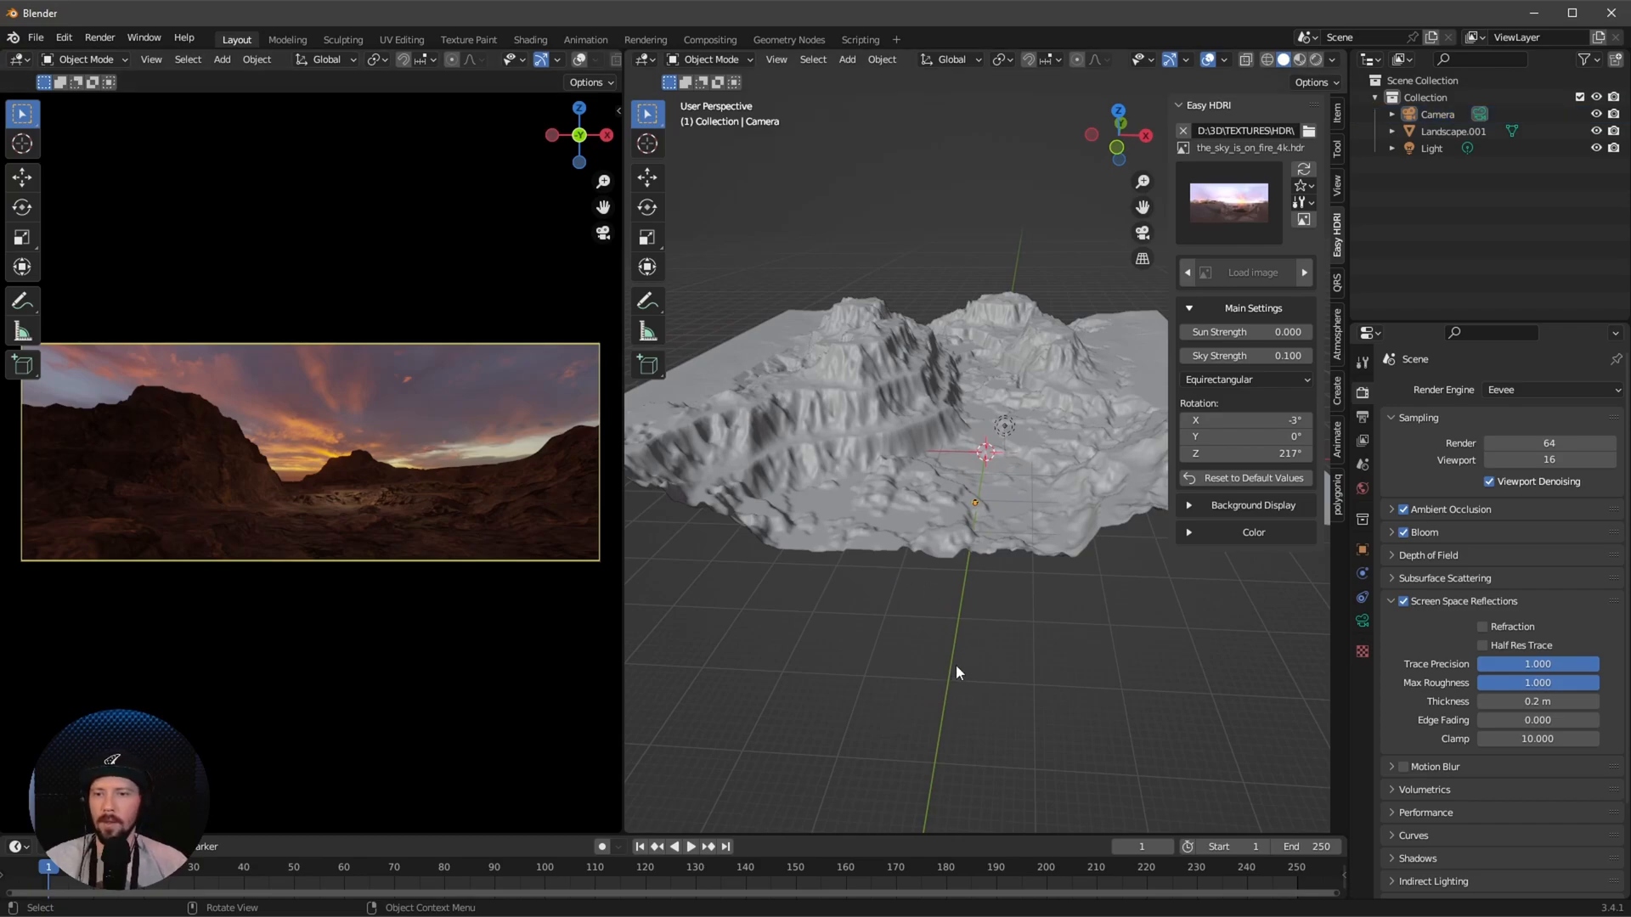
pyautogui.hotkey('shift', 'a')
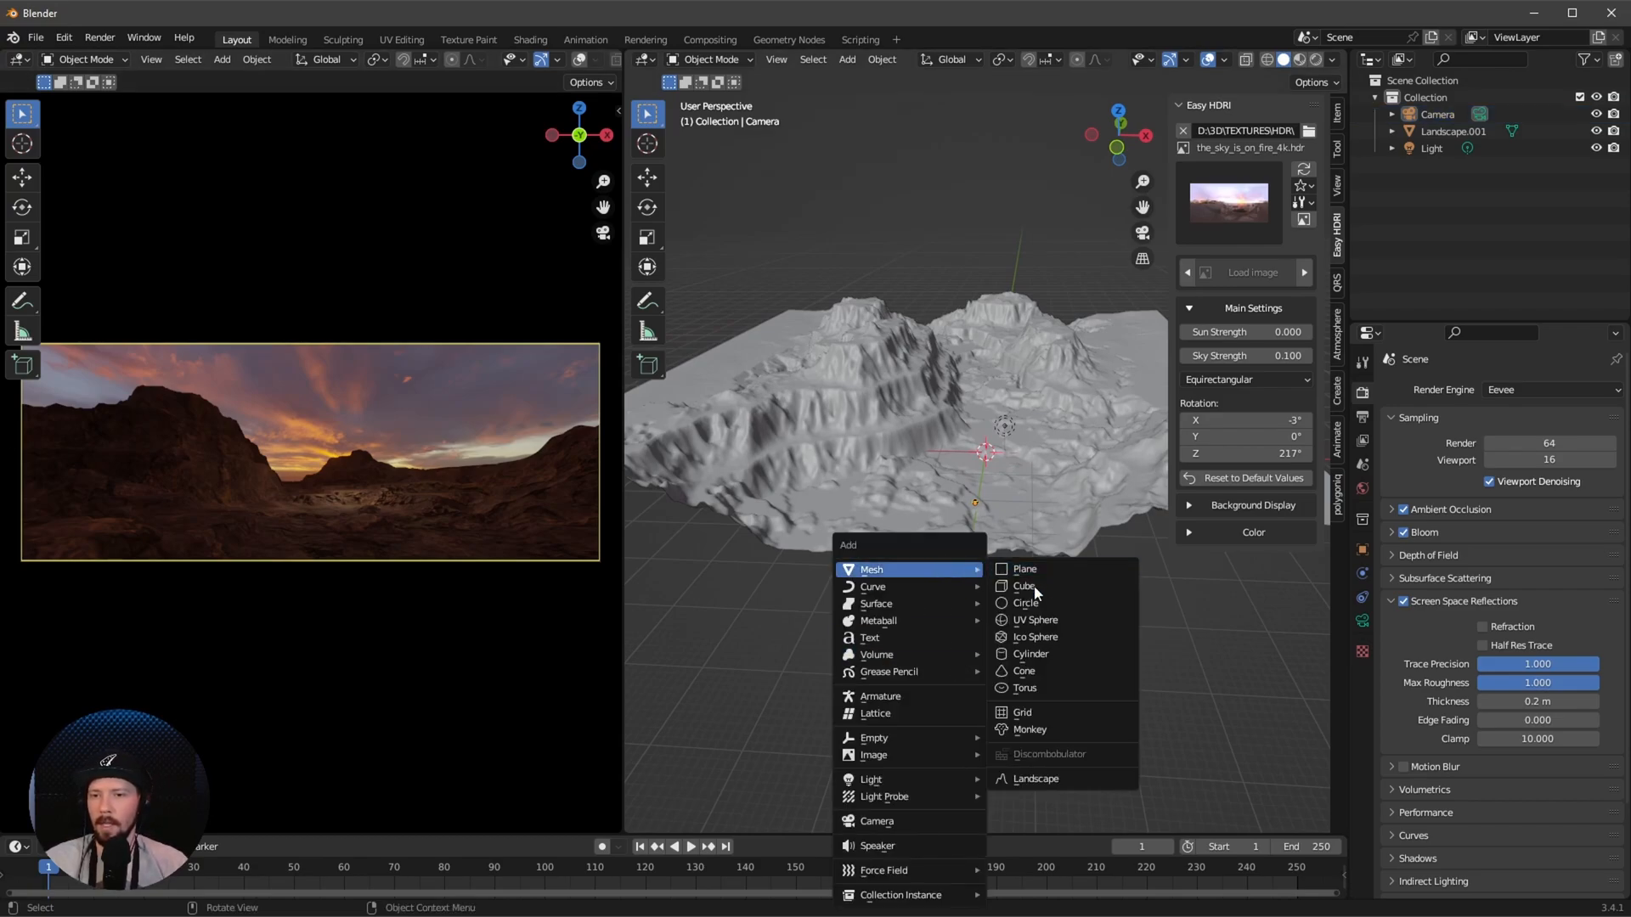
pyautogui.click(1032, 586)
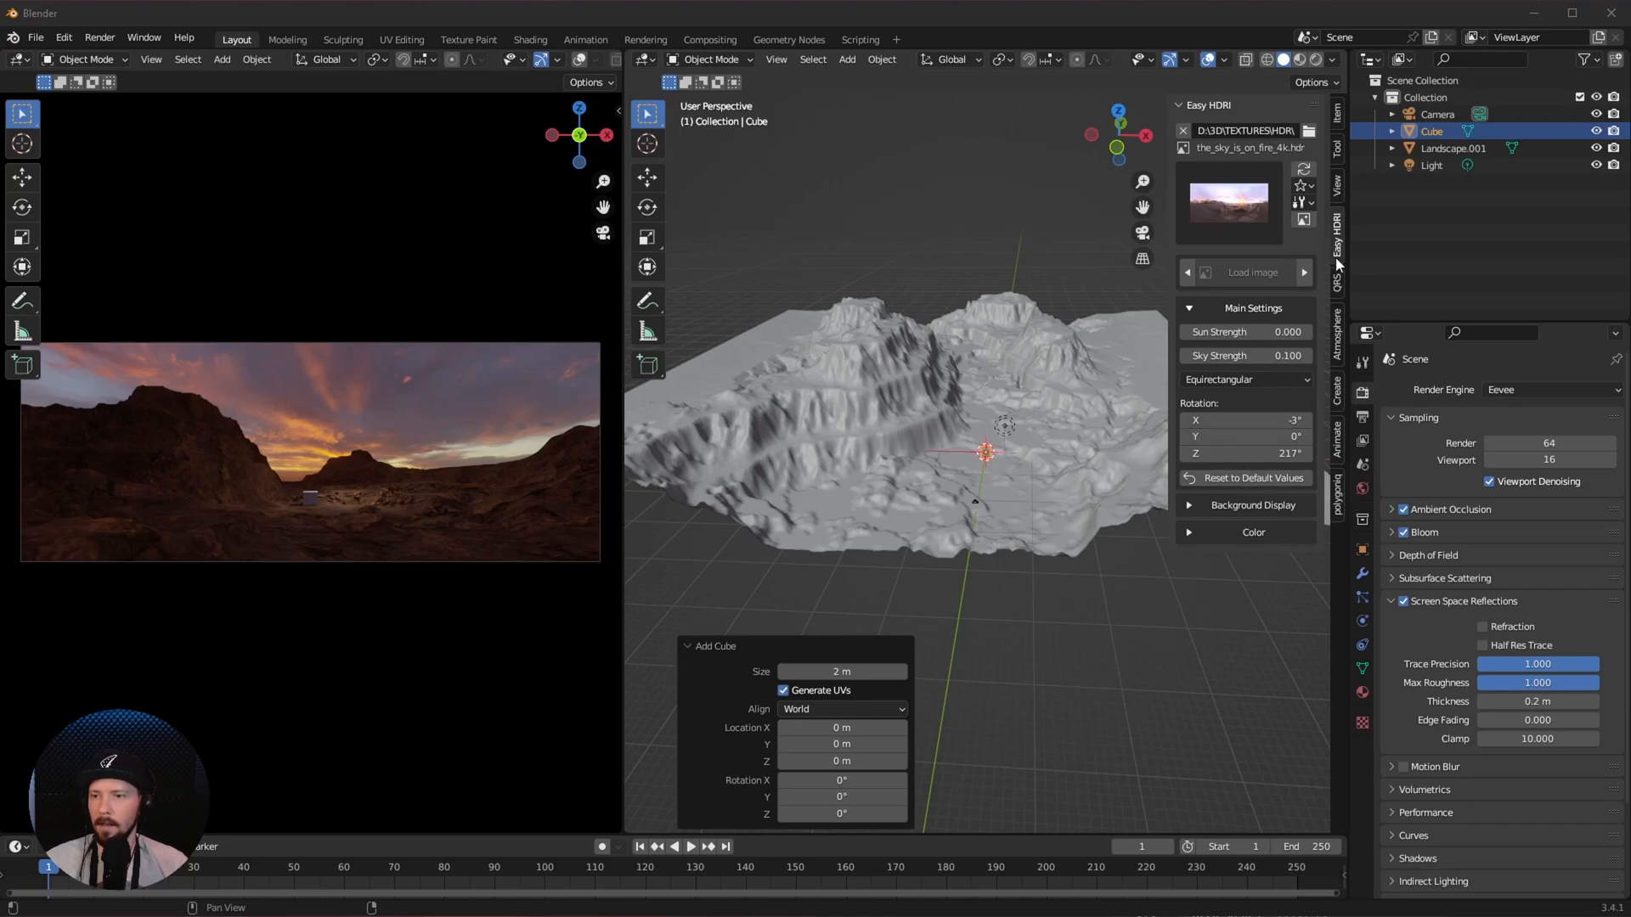
pyautogui.click(1337, 120)
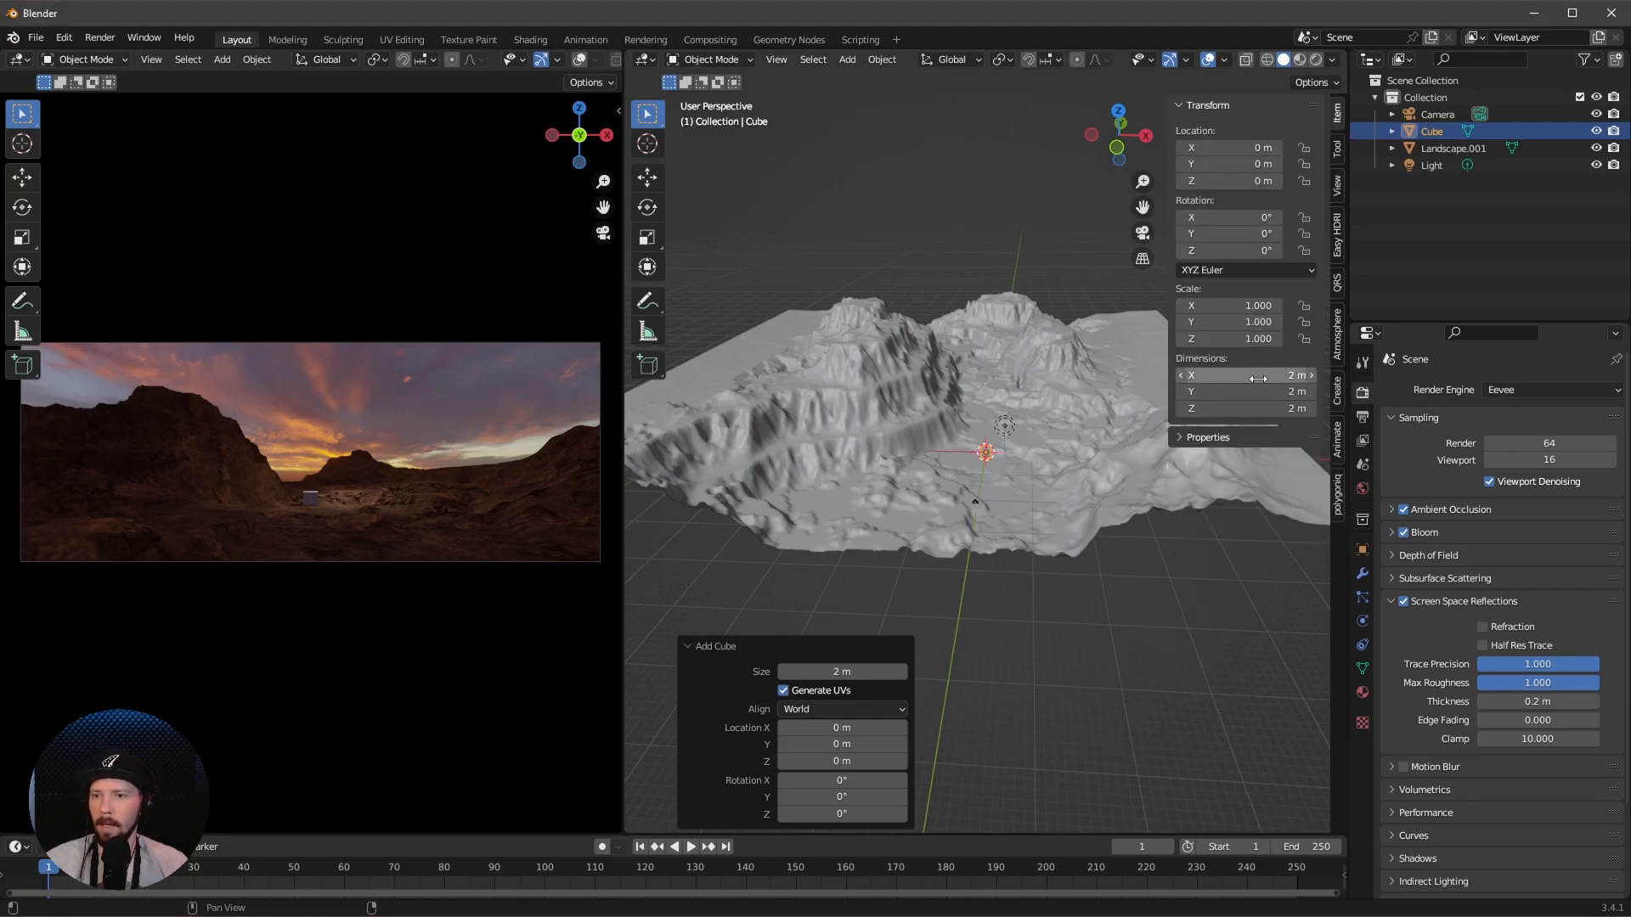
pyautogui.moveTo(1274, 379); pyautogui.dragTo(1287, 406)
pyautogui.write('10')
pyautogui.press('Return')
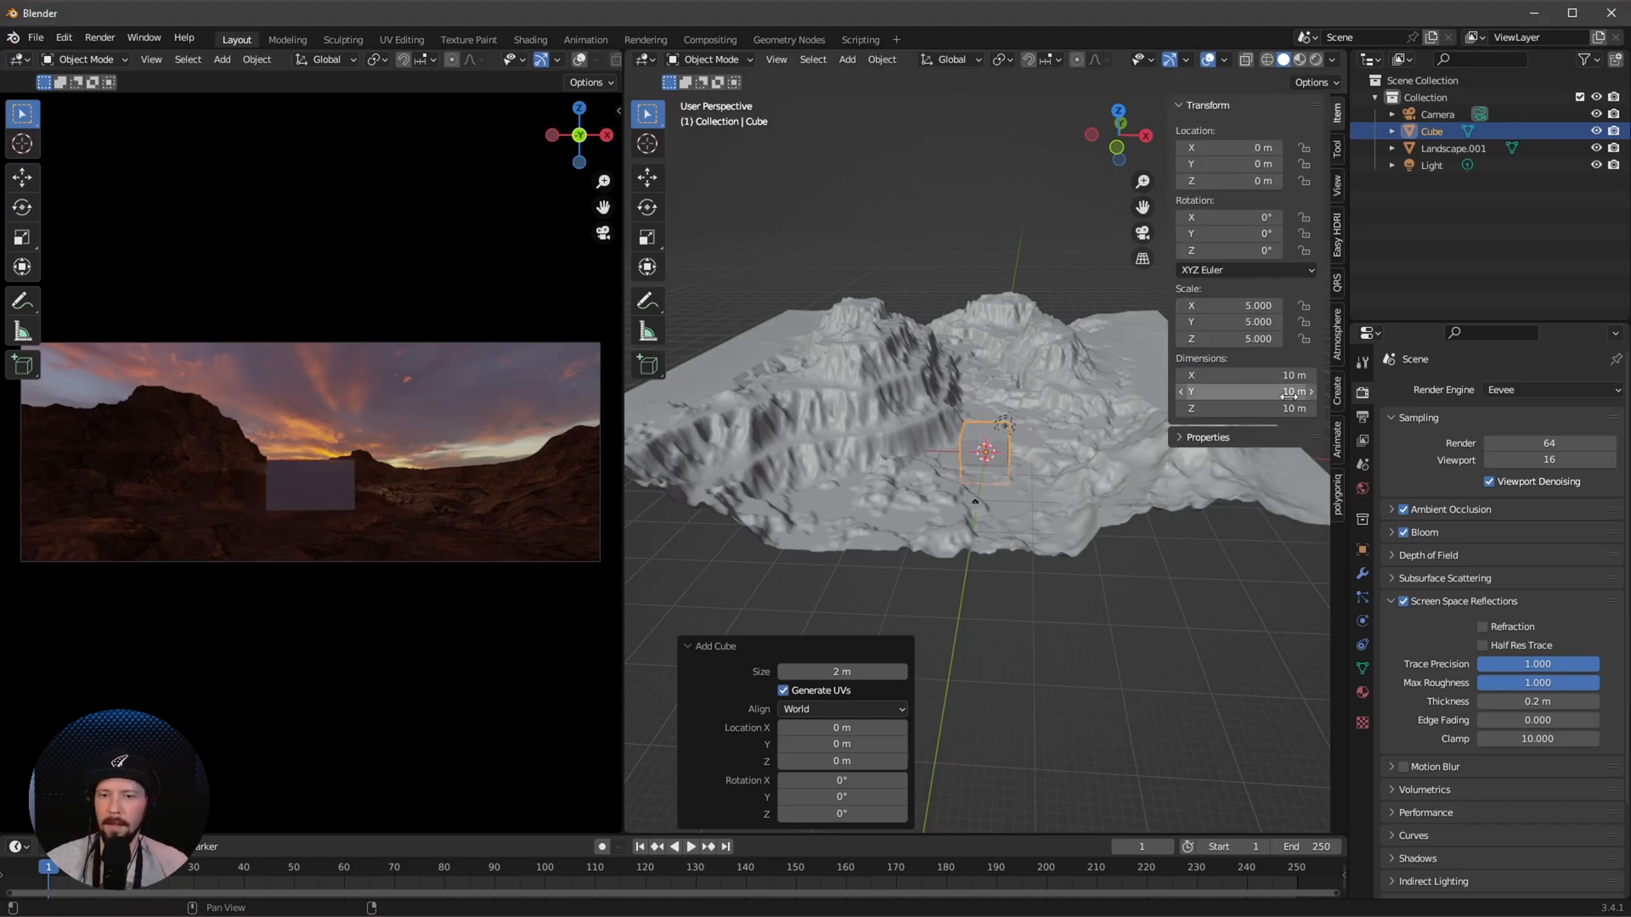
pyautogui.scroll(5, 1008, 548)
pyautogui.scroll(-2, 1009, 549)
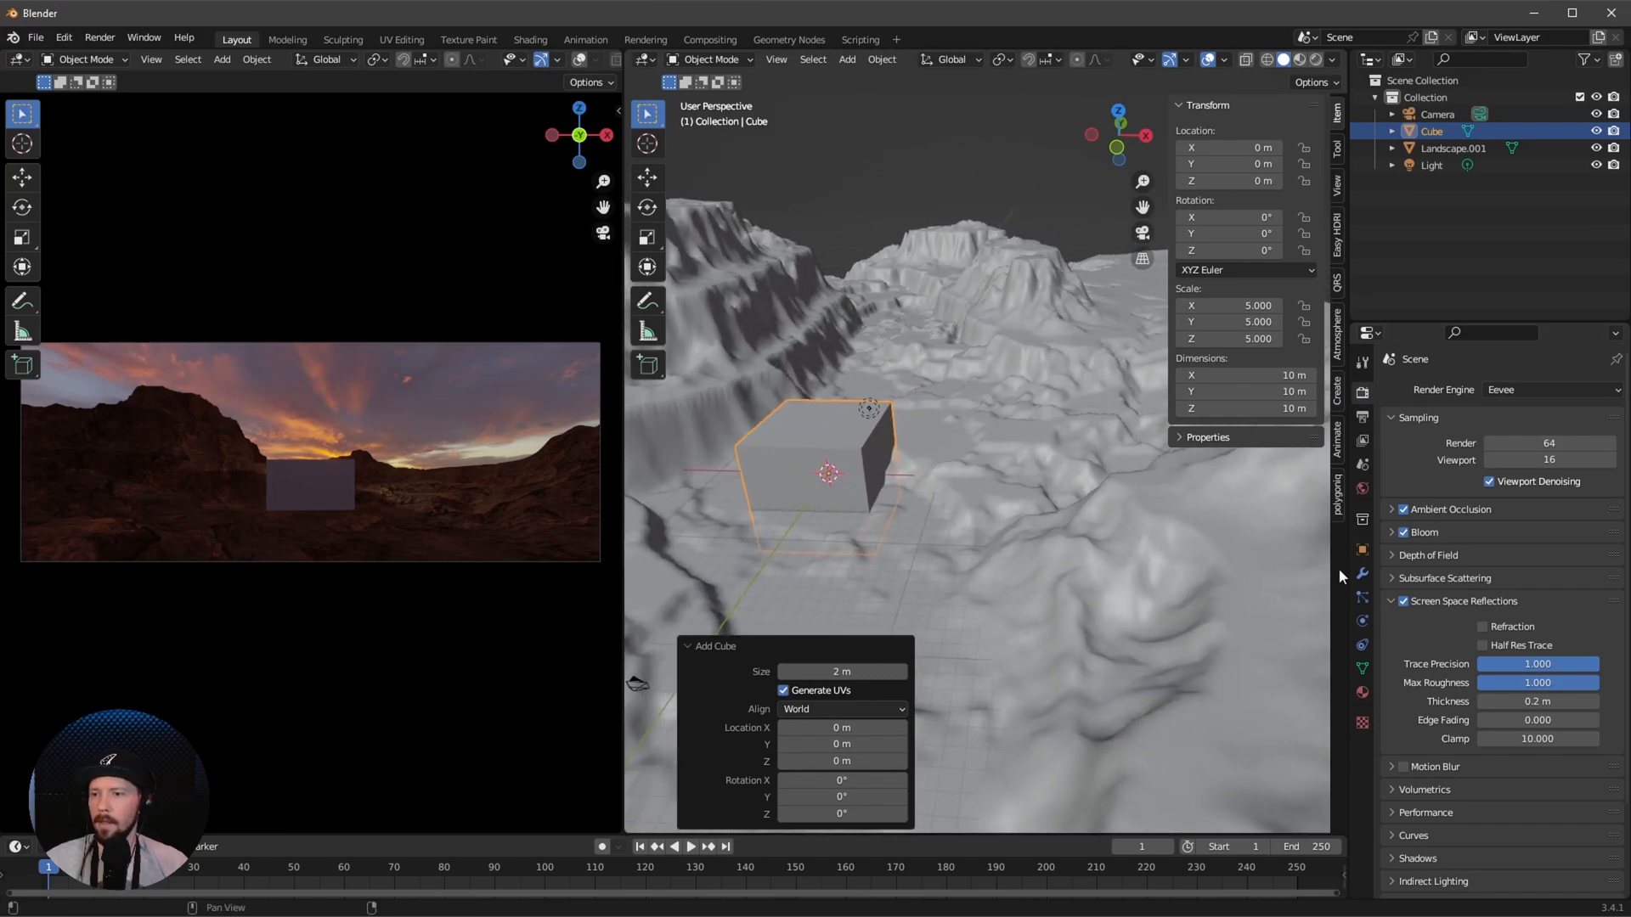
# Give the cube a Wireframe modifier with 0.07 m thickness
pyautogui.click(1363, 574)
pyautogui.click(1453, 389)
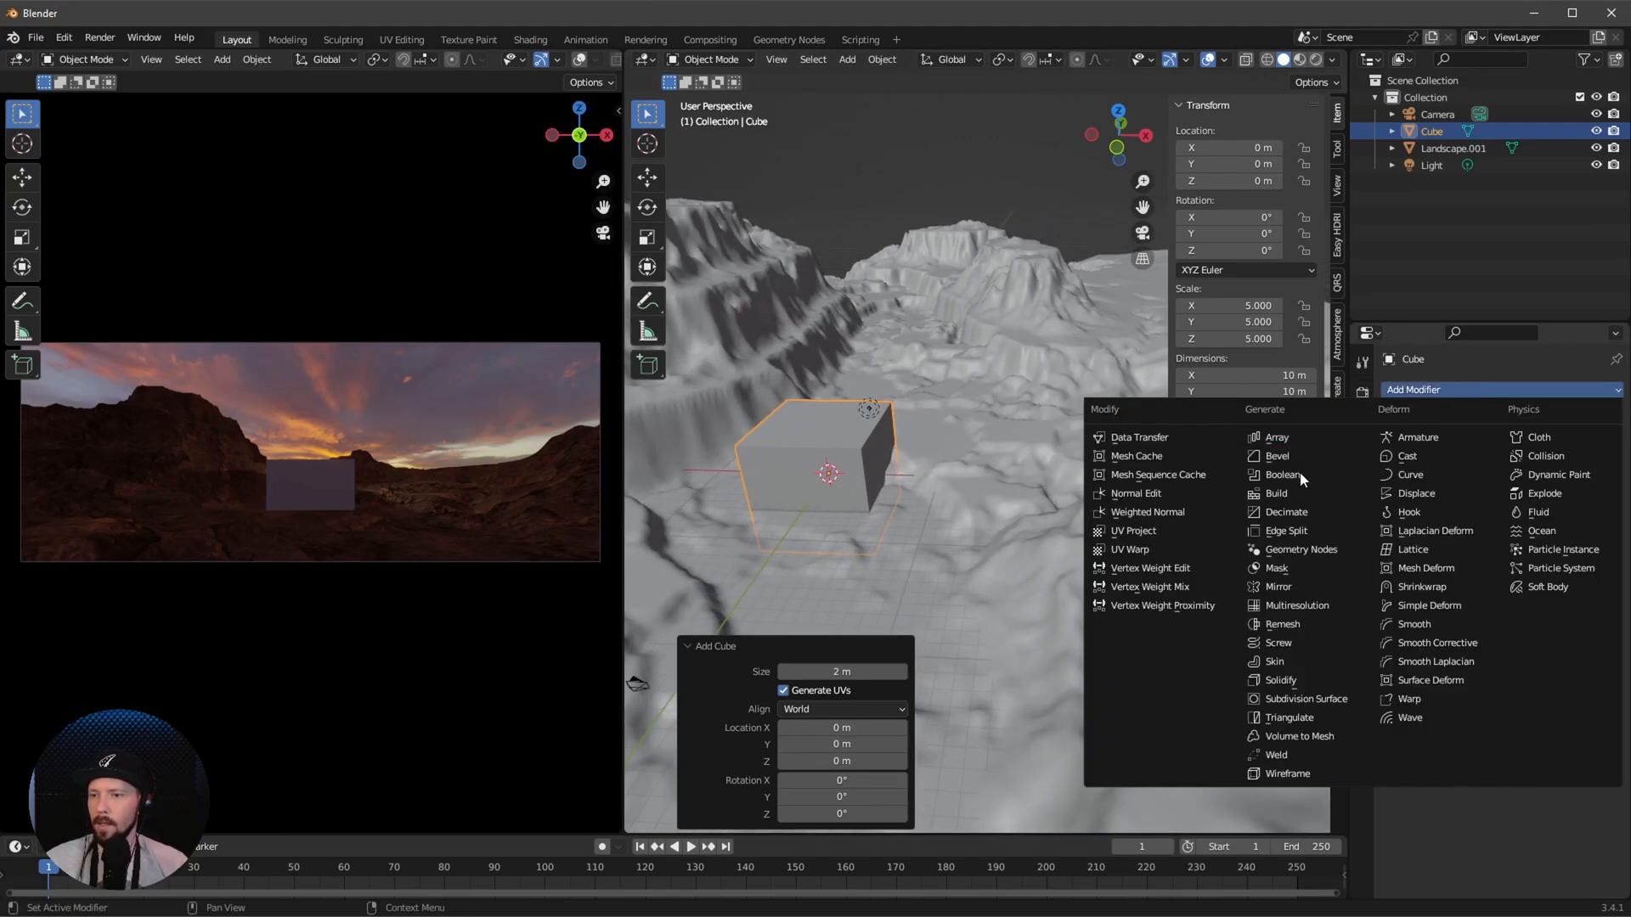
pyautogui.click(1287, 774)
pyautogui.scroll(4, 416, 473)
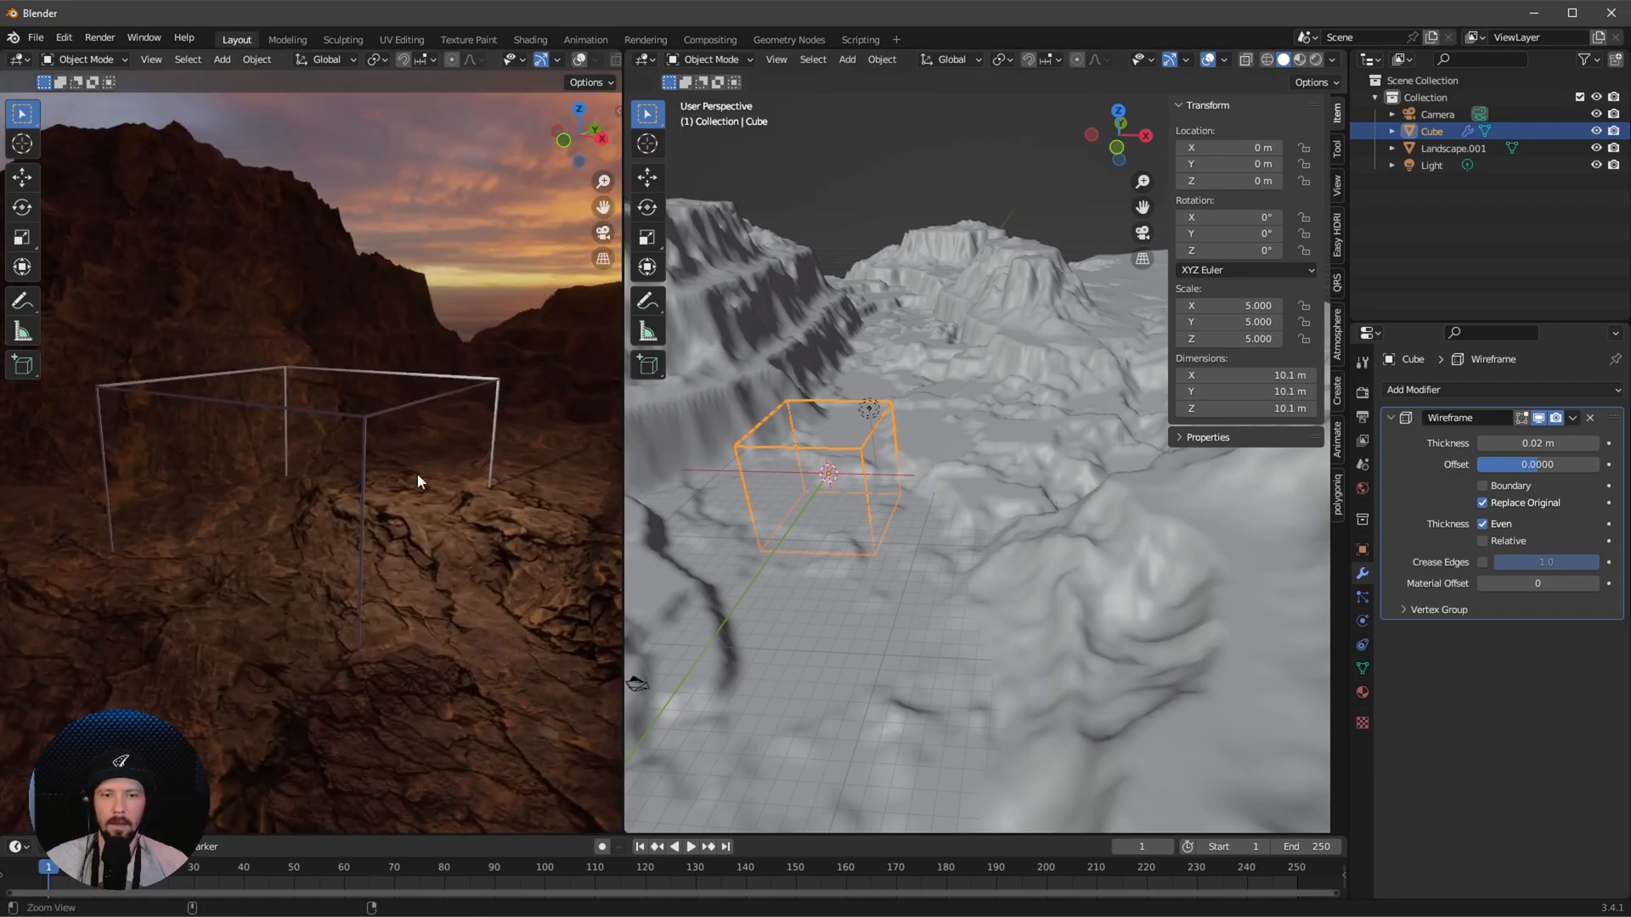
pyautogui.click(1538, 442)
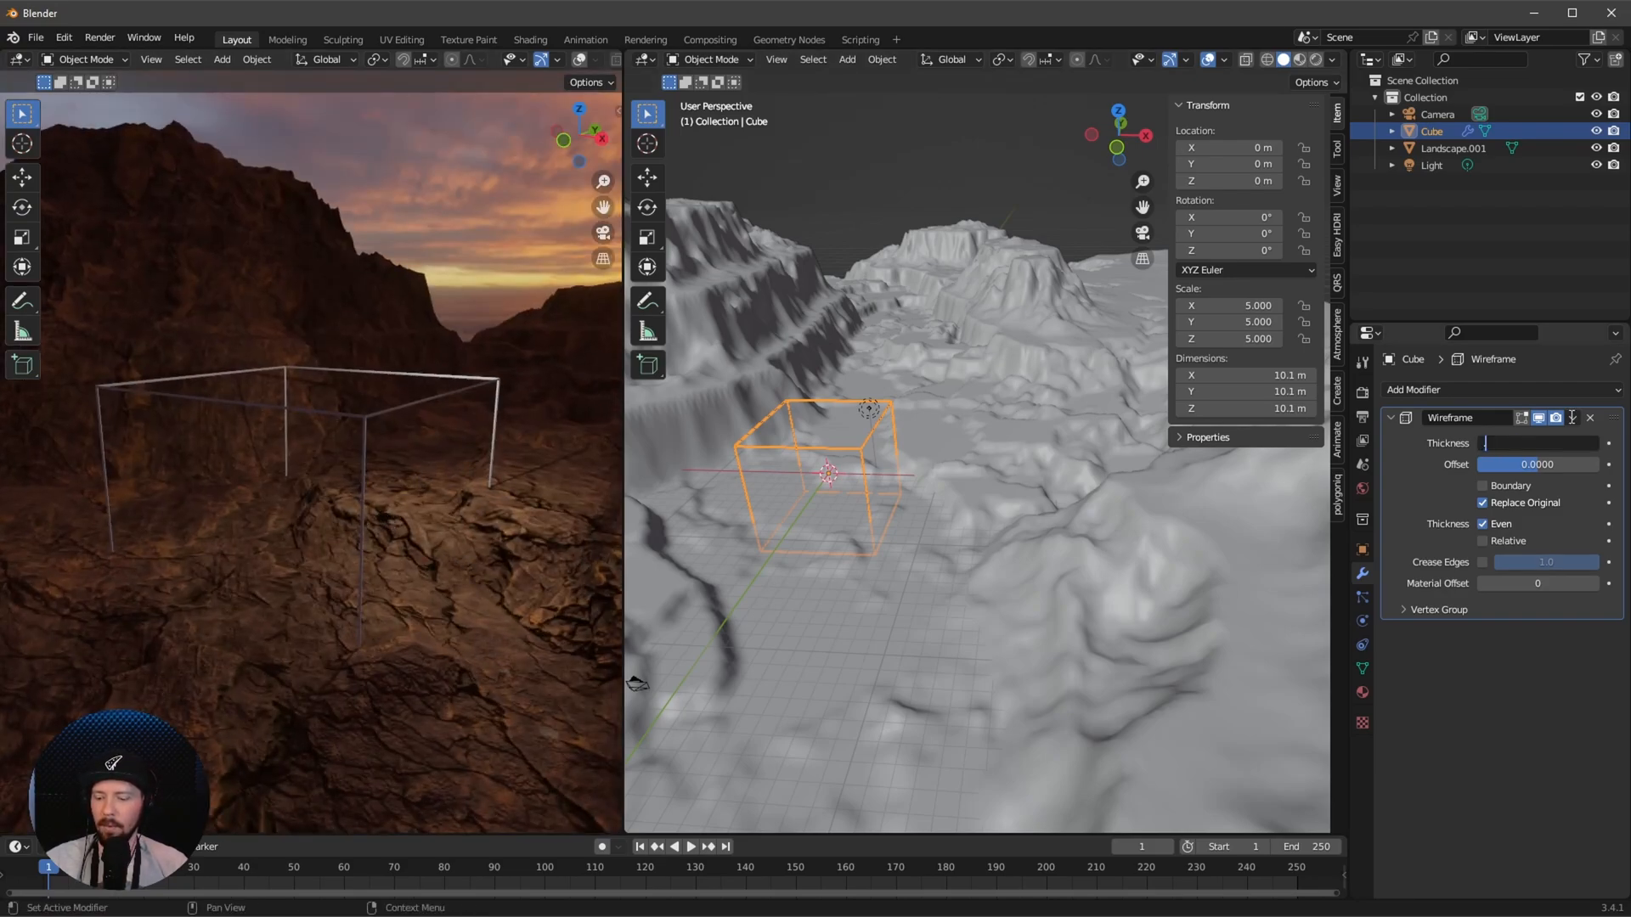
pyautogui.write('0.07')
pyautogui.press('Return')
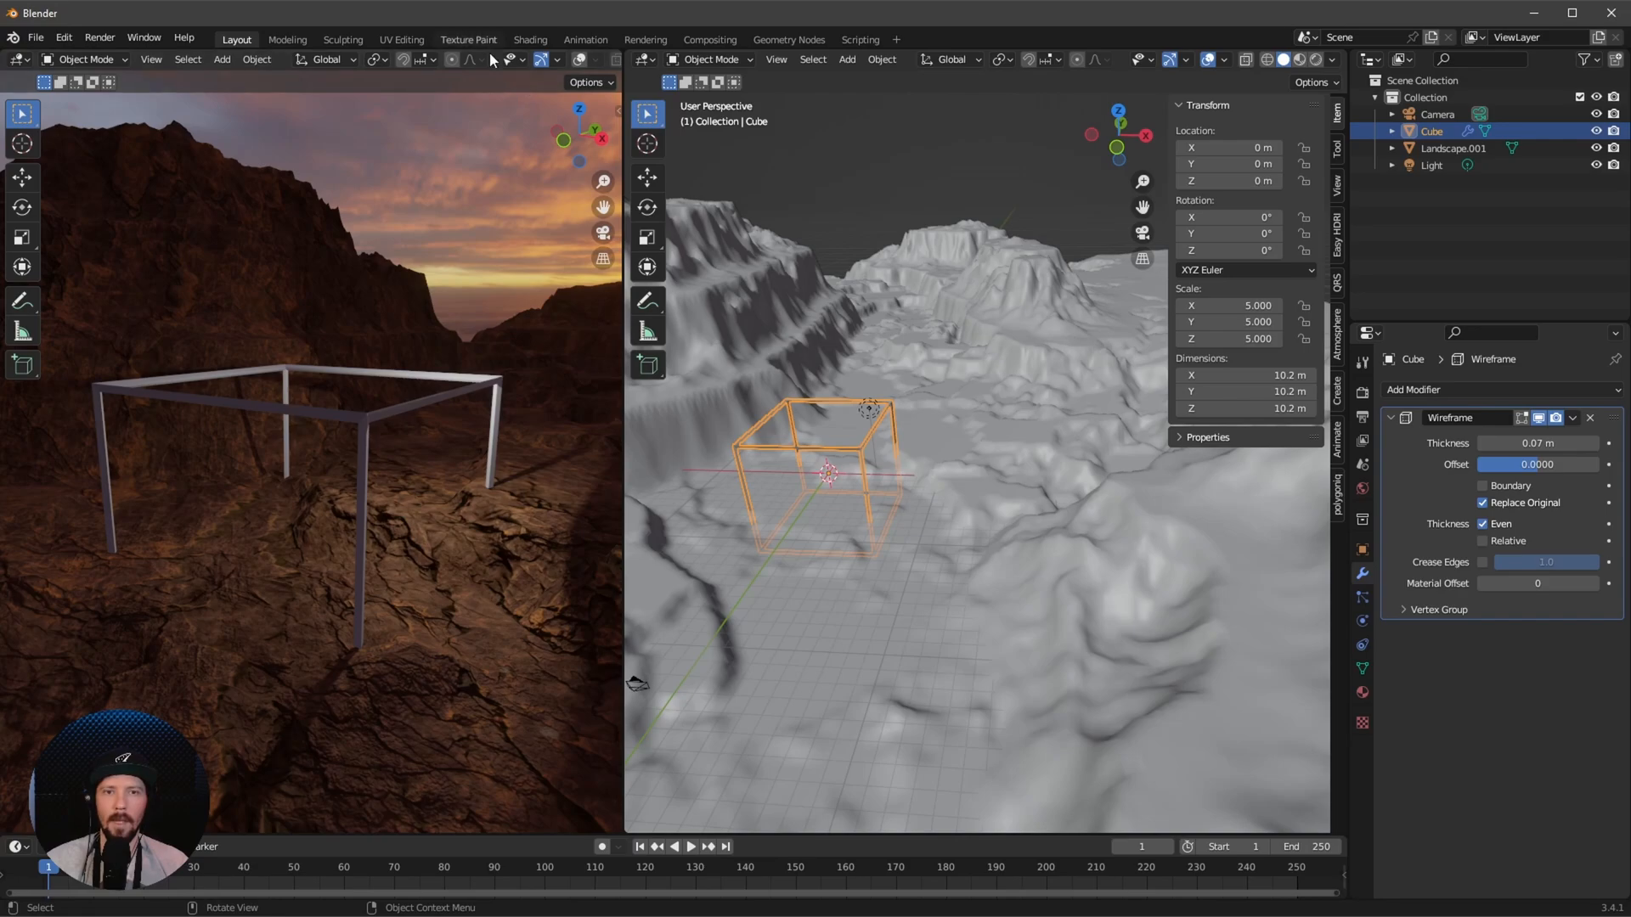
# Show the cube's material nodes in the shader editor and rename the material to m_cube
pyautogui.click(539, 46)
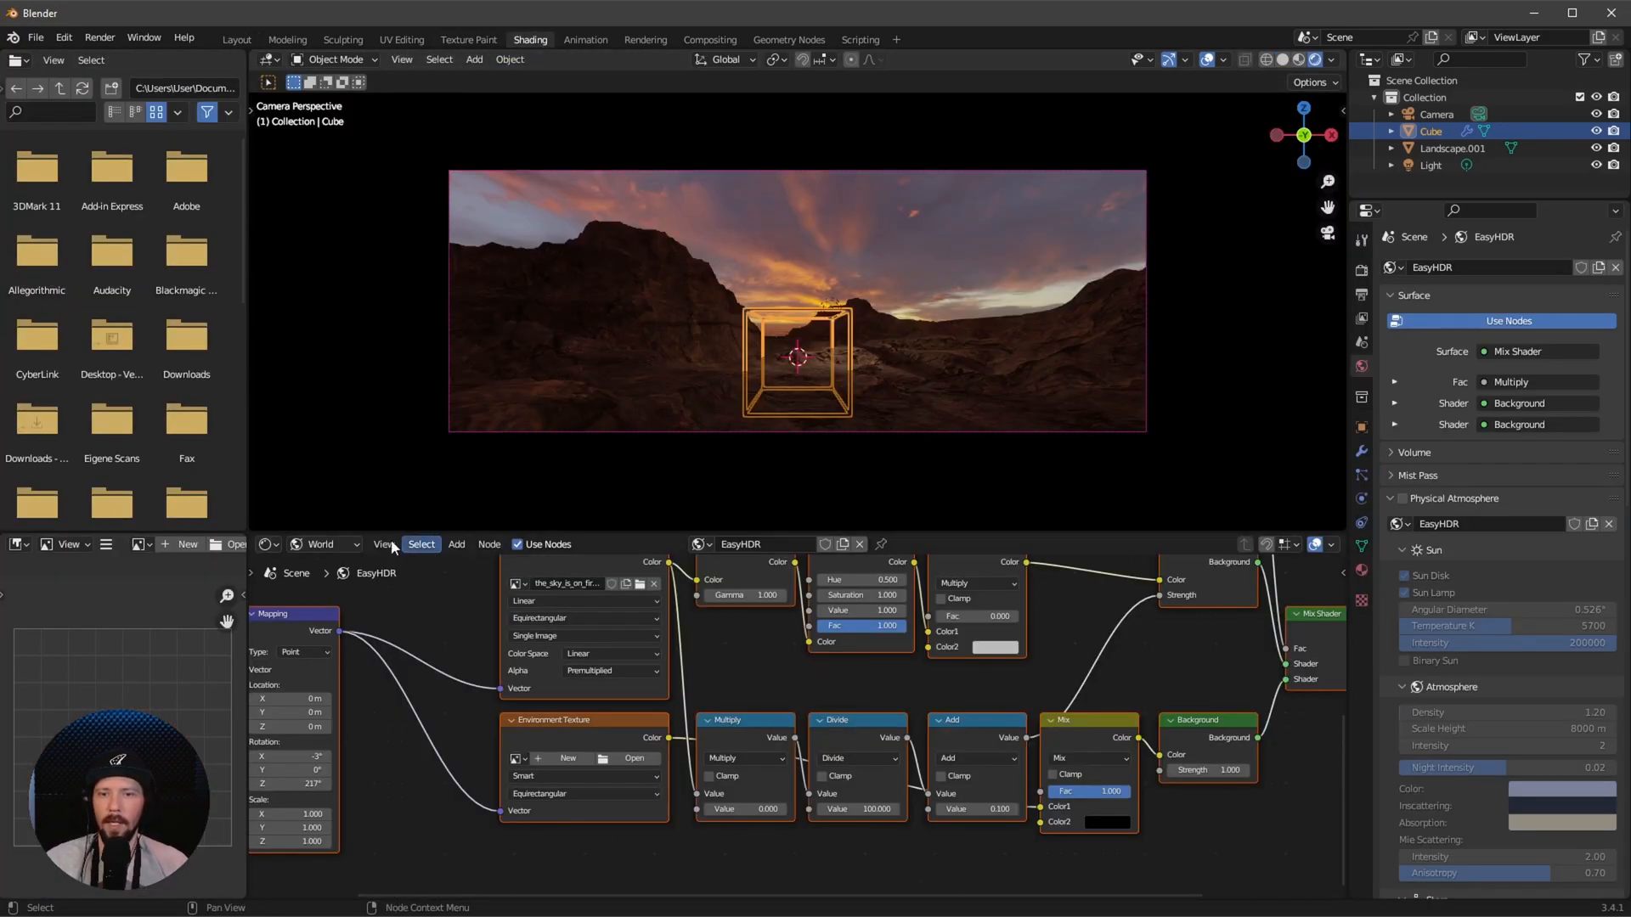
pyautogui.click(322, 545)
pyautogui.click(326, 564)
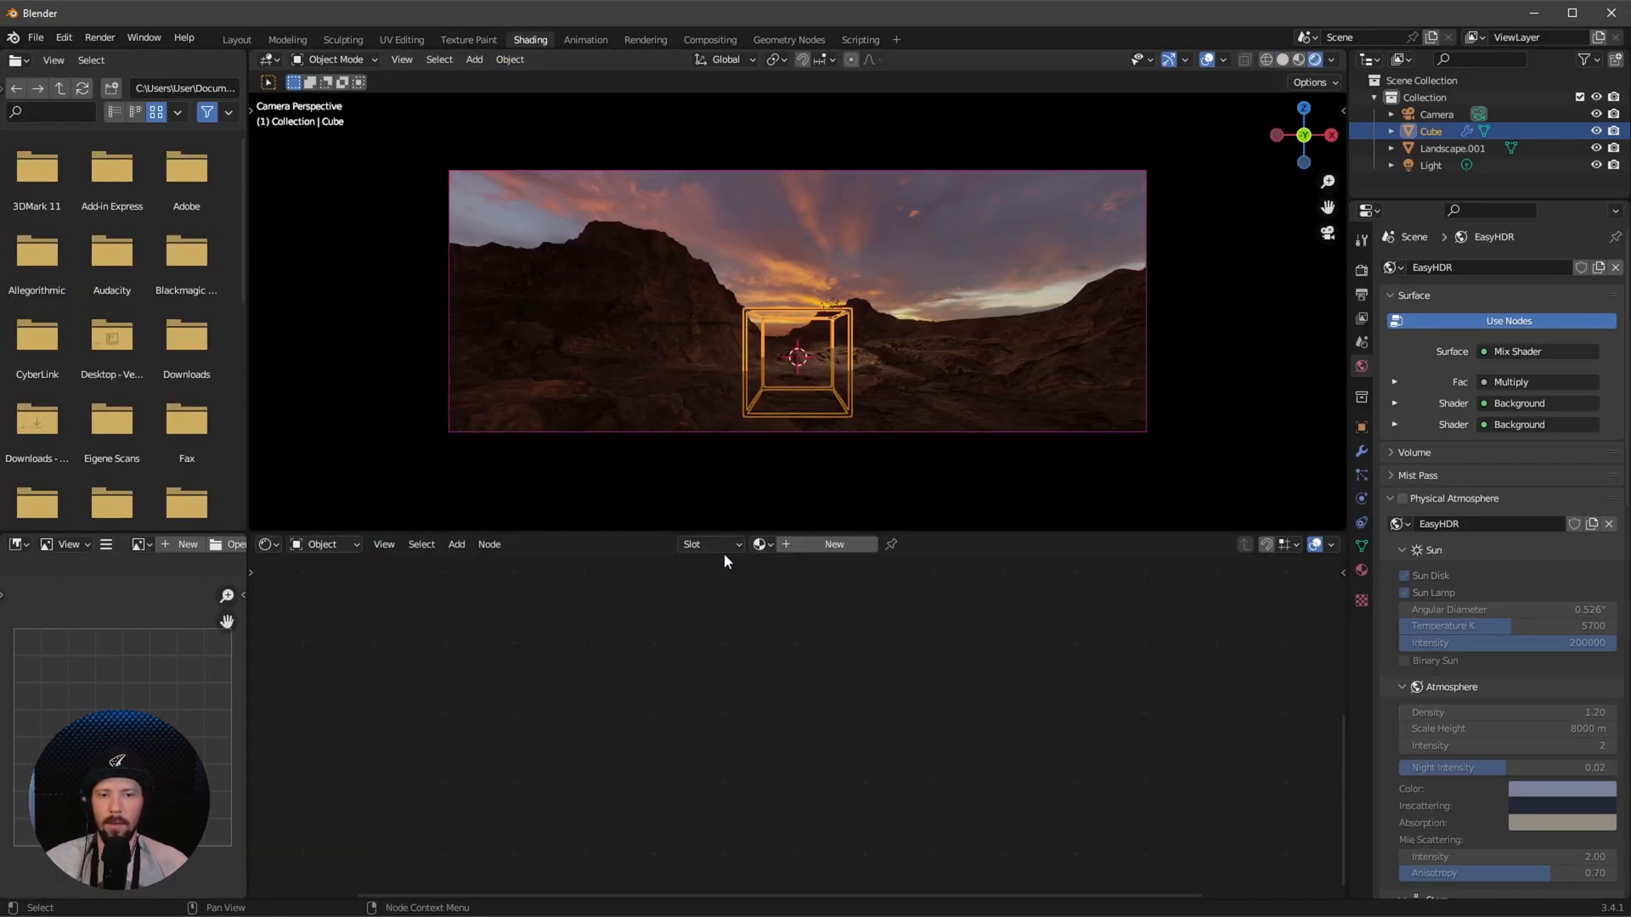
pyautogui.doubleClick(789, 544)
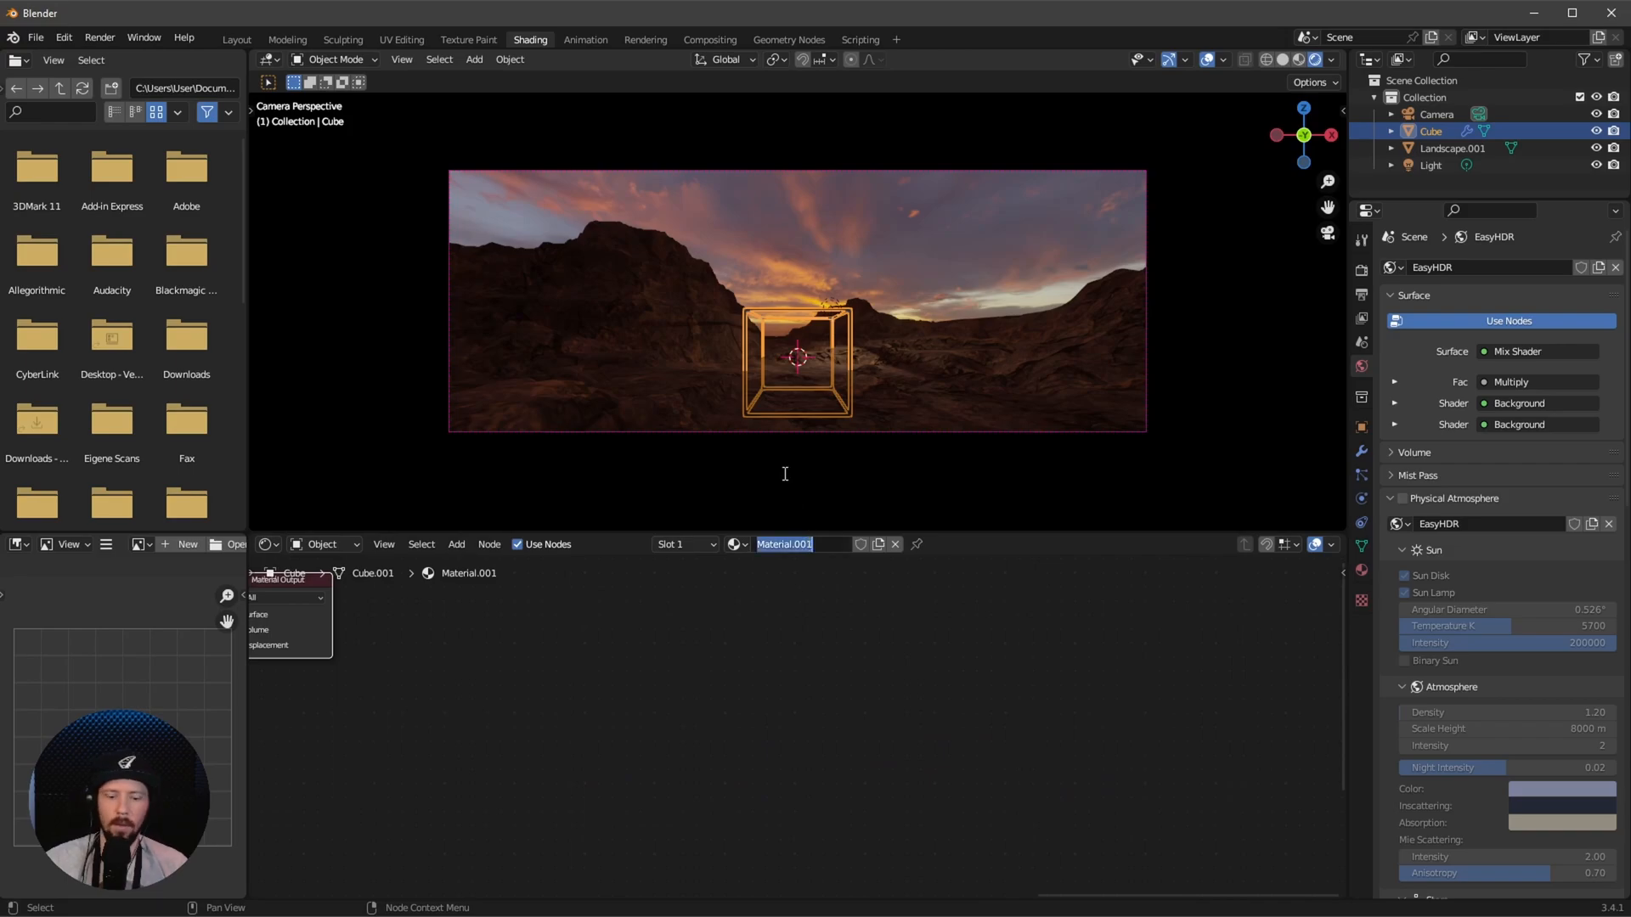
pyautogui.write('m_cube')
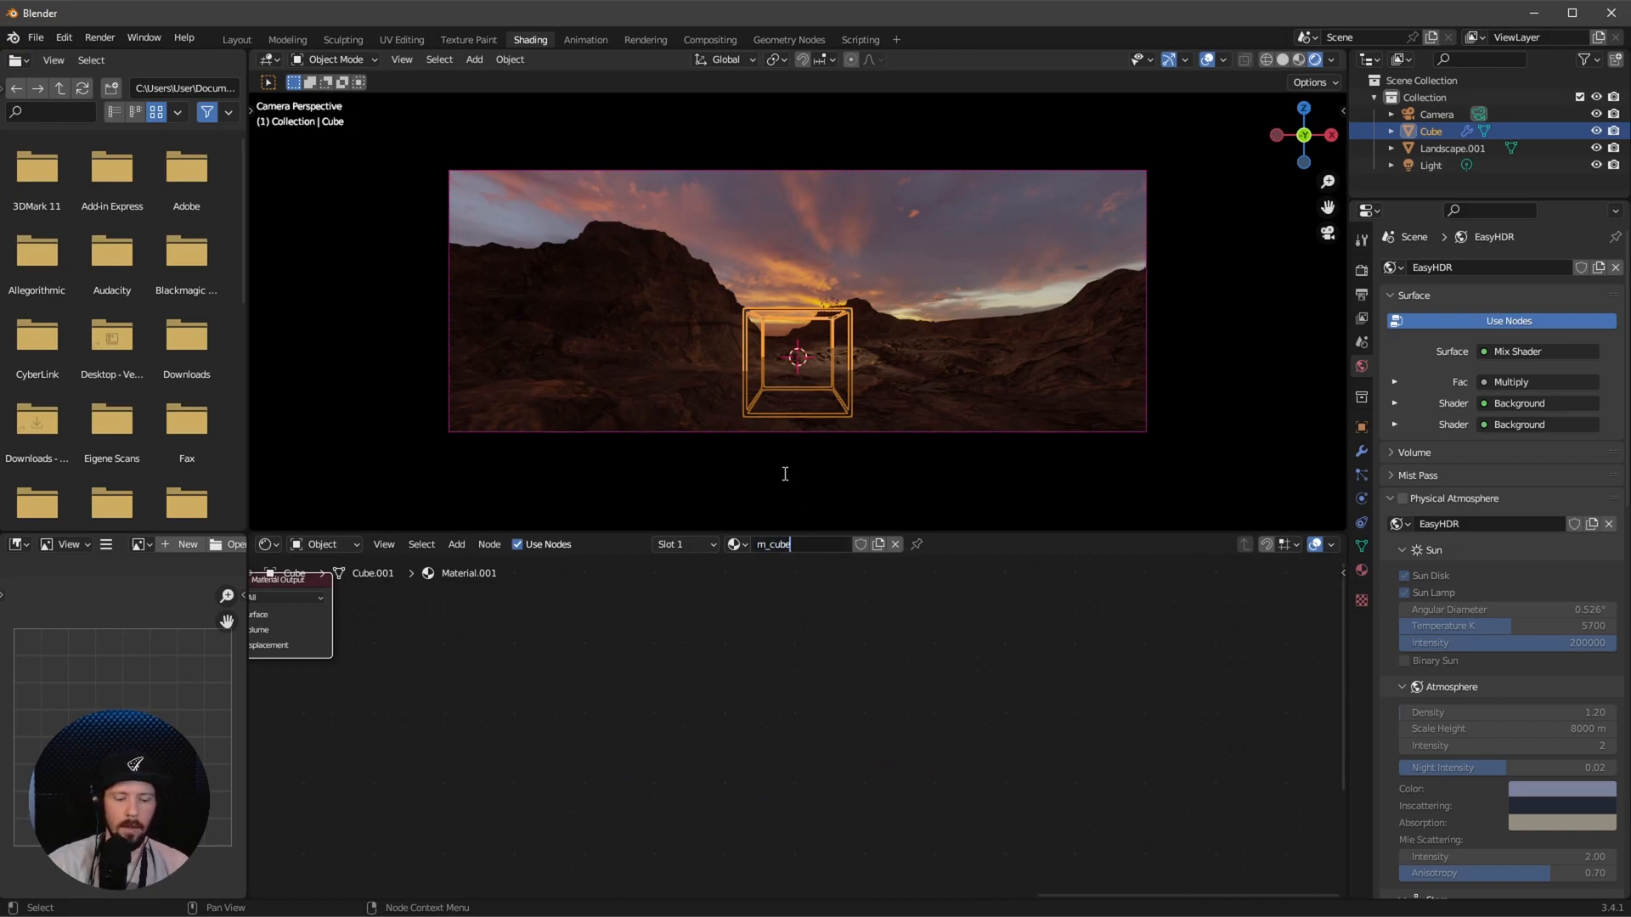
pyautogui.press('Return')
pyautogui.press('KP_0')
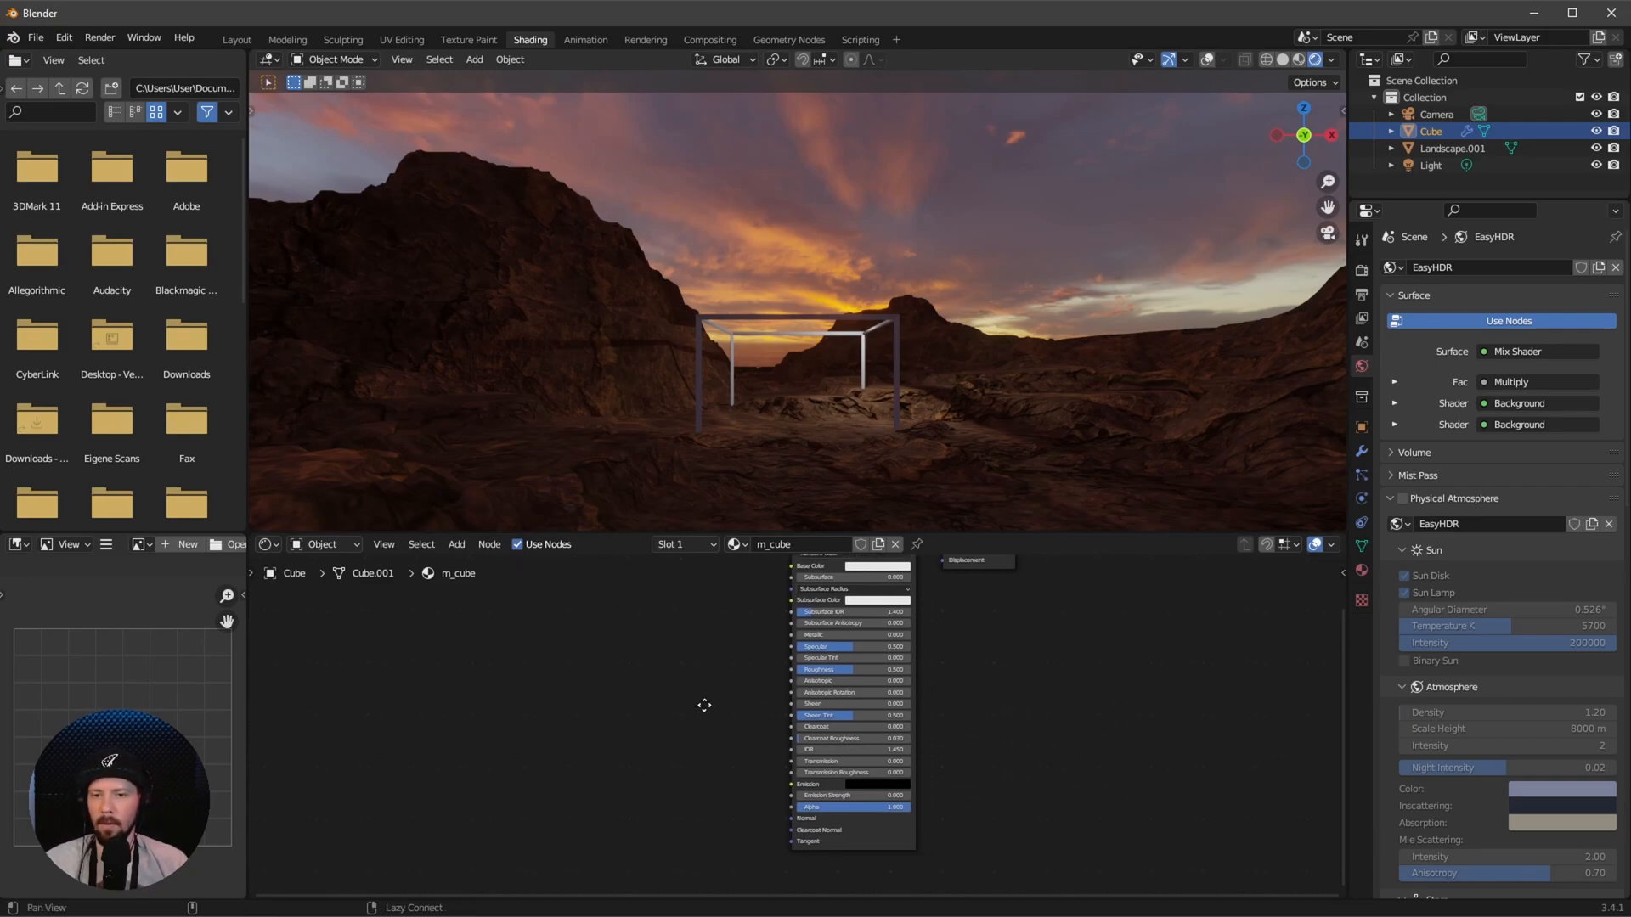
pyautogui.moveTo(781, 637); pyautogui.dragTo(722, 662, button='middle')
# Add a Fresnel node feeding a ColorRamp whose colour drives the emission
pyautogui.hotkey('shift', 'a')
pyautogui.write('fres')
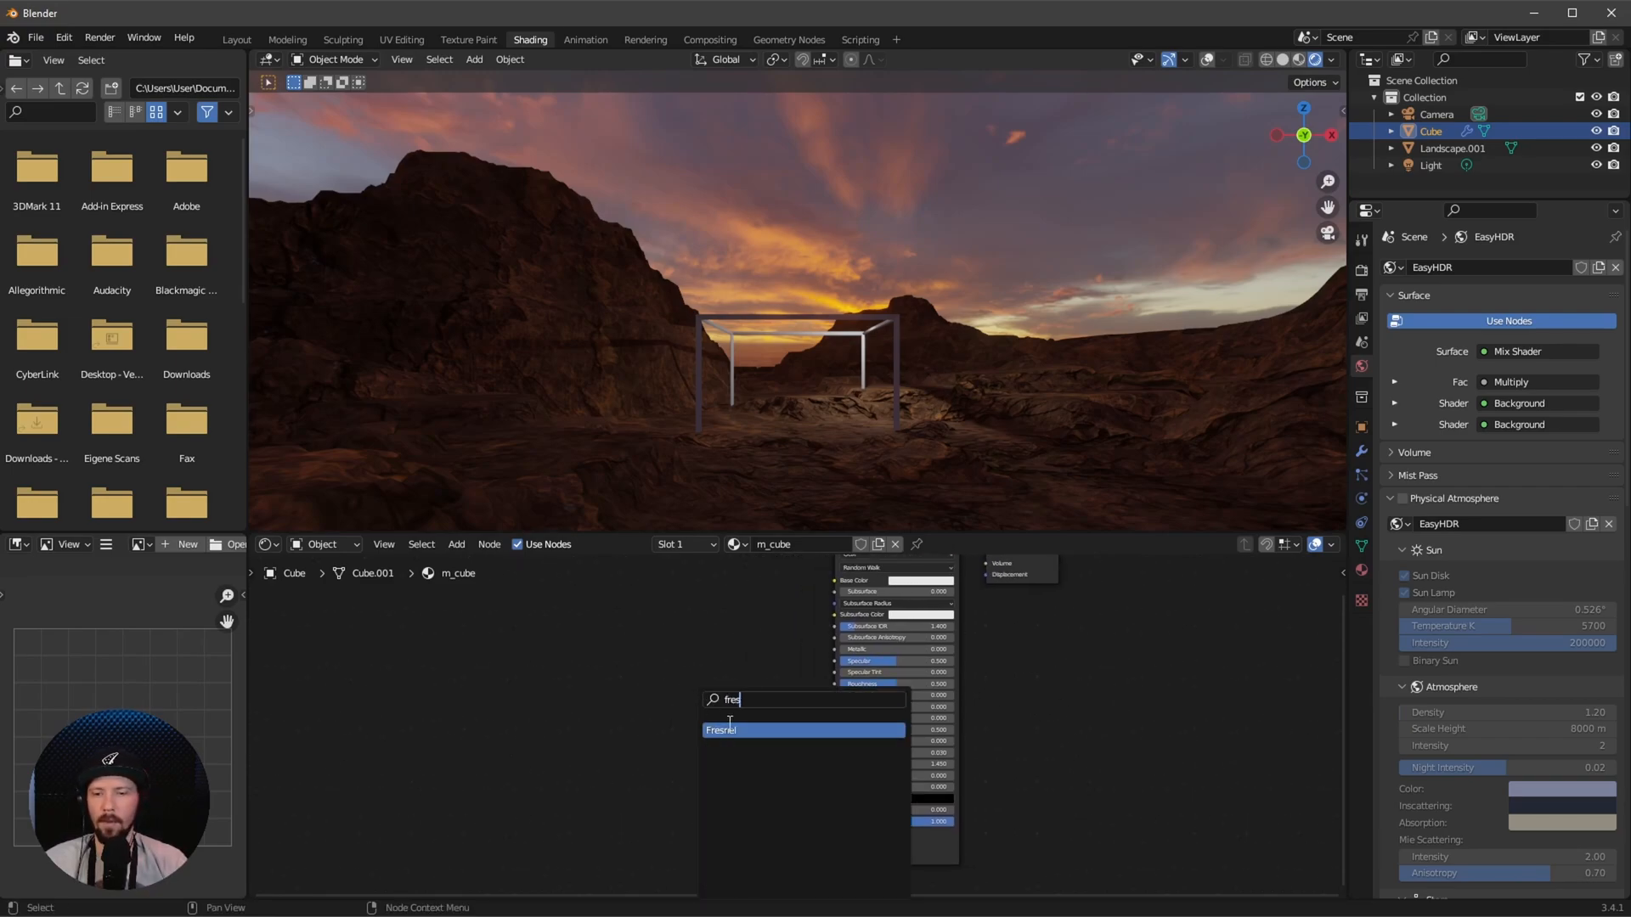
pyautogui.press('Return')
pyautogui.click(651, 741)
pyautogui.hotkey('shift', 'a')
pyautogui.press('Escape')
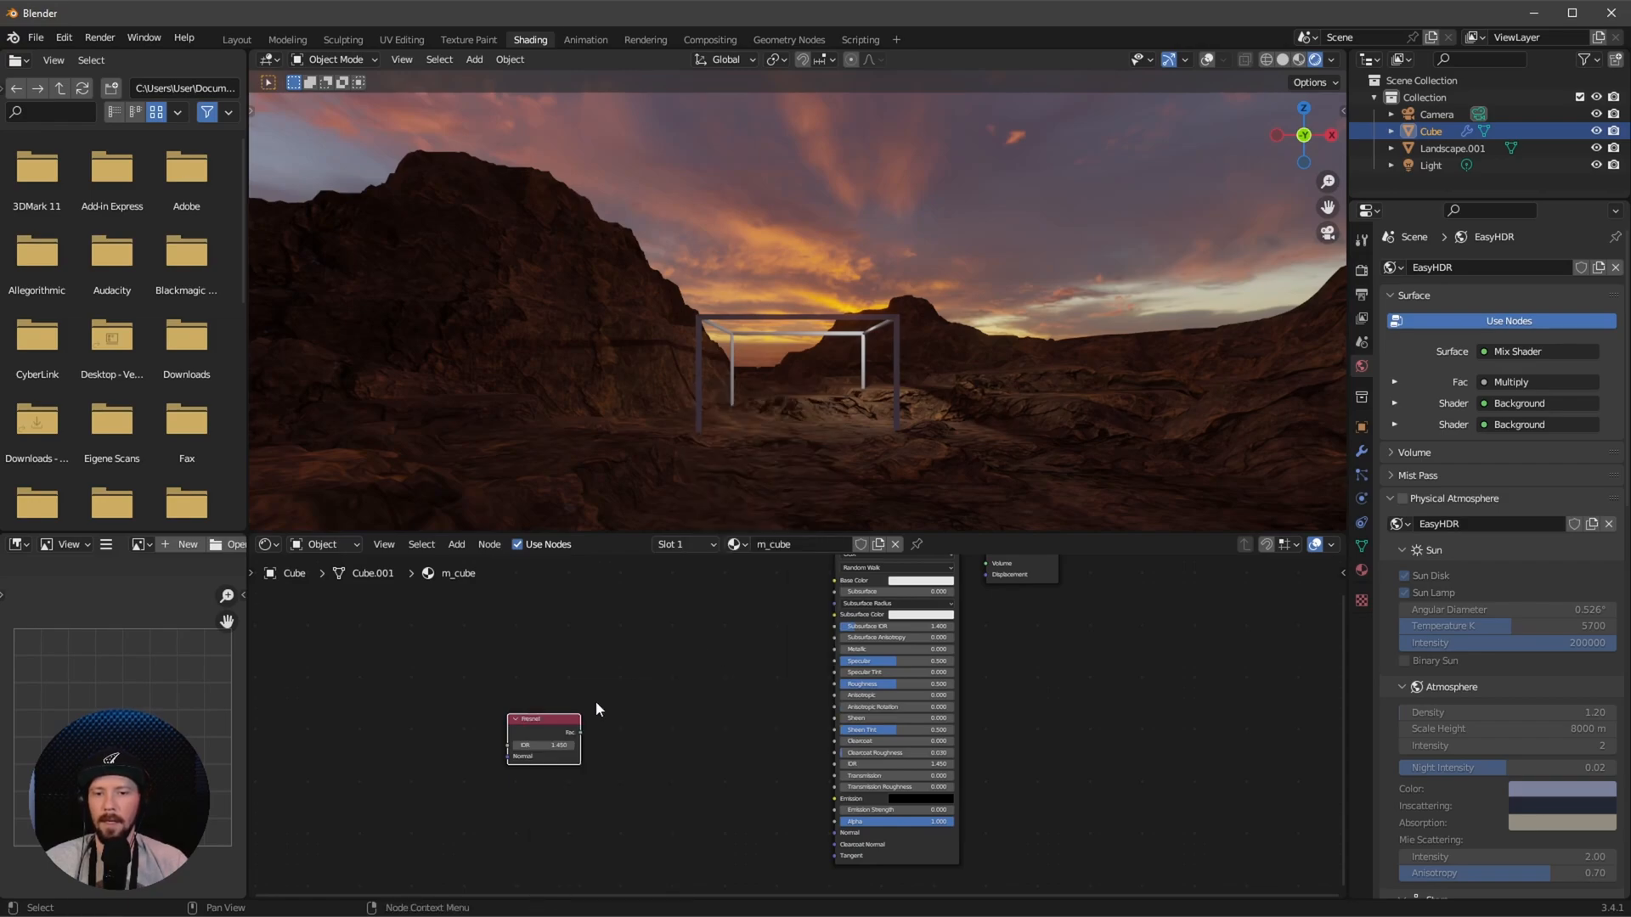
pyautogui.hotkey('shift', 'a')
pyautogui.write('ramp')
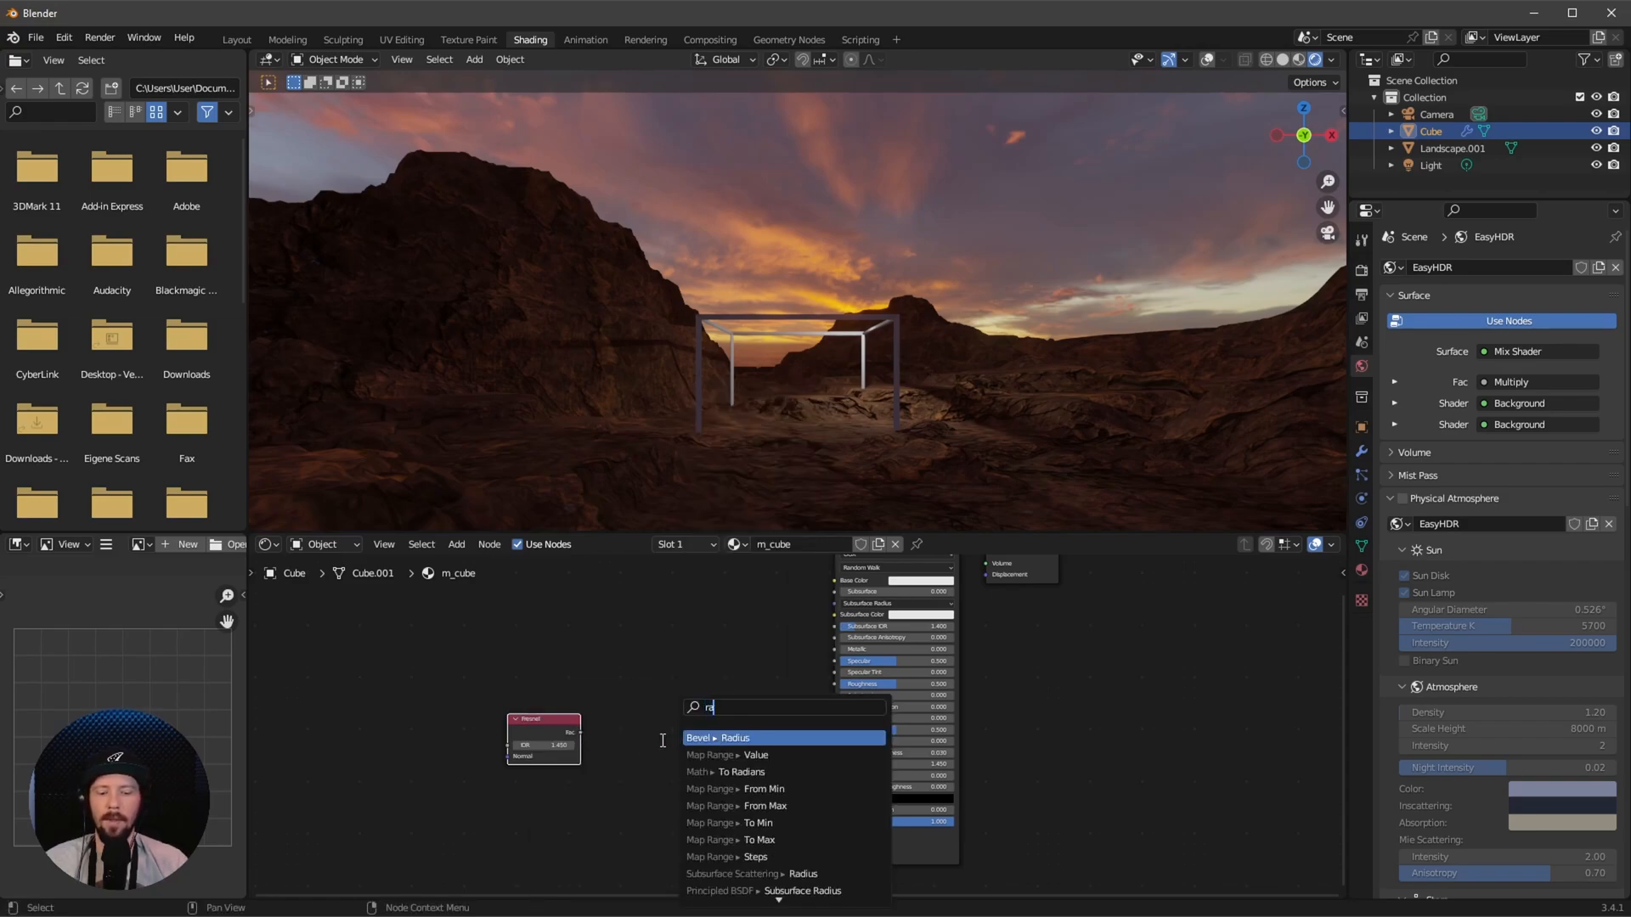
pyautogui.press('Return')
pyautogui.click(676, 737)
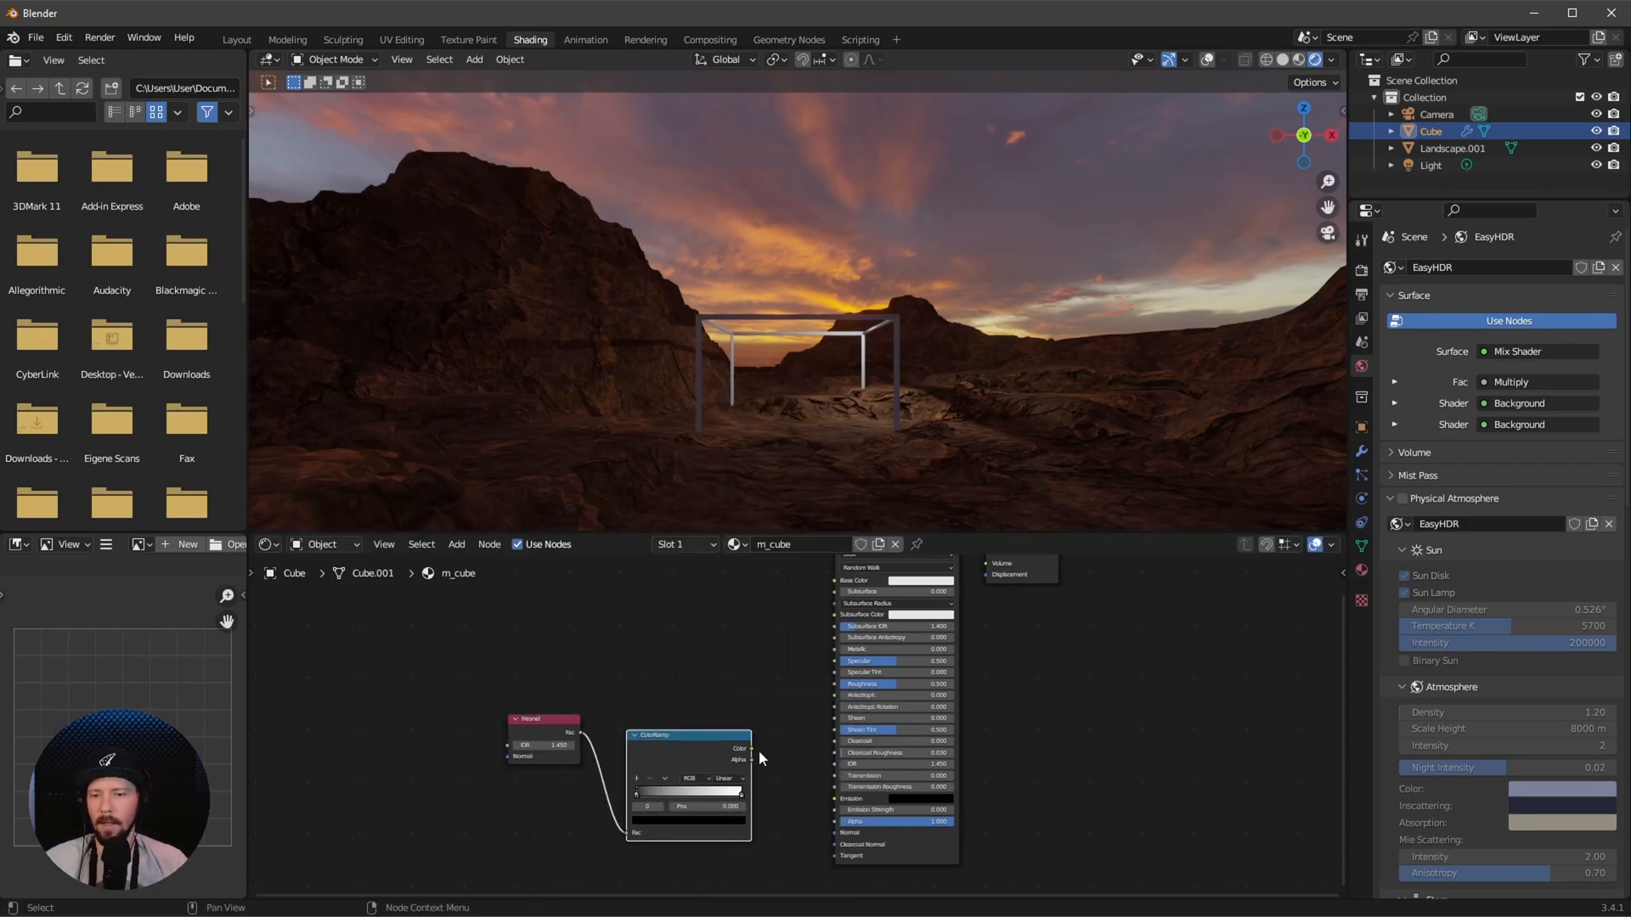
pyautogui.moveTo(750, 749)
pyautogui.mouseDown()
pyautogui.moveTo(800, 830)
pyautogui.moveTo(836, 798)
pyautogui.mouseUp()
pyautogui.scroll(3, 836, 799)
# Set the emission strength to 8.8 and the Fresnel IOR to 5.65
pyautogui.doubleClick(1073, 753)
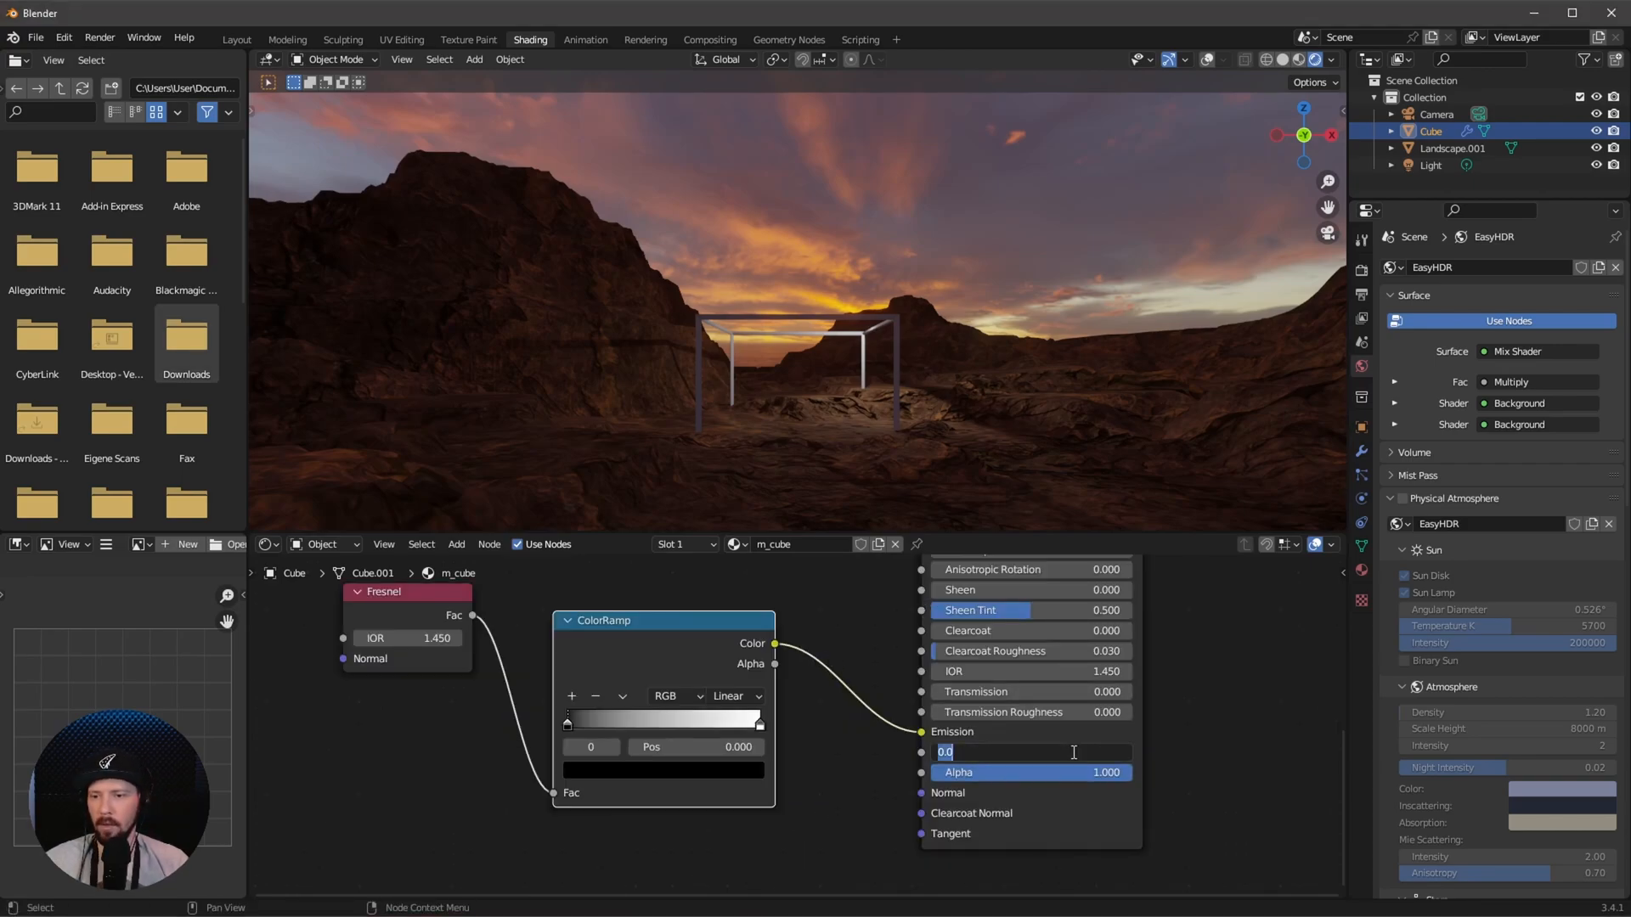
pyautogui.write('8.8')
pyautogui.press('Return')
pyautogui.scroll(2, 836, 765)
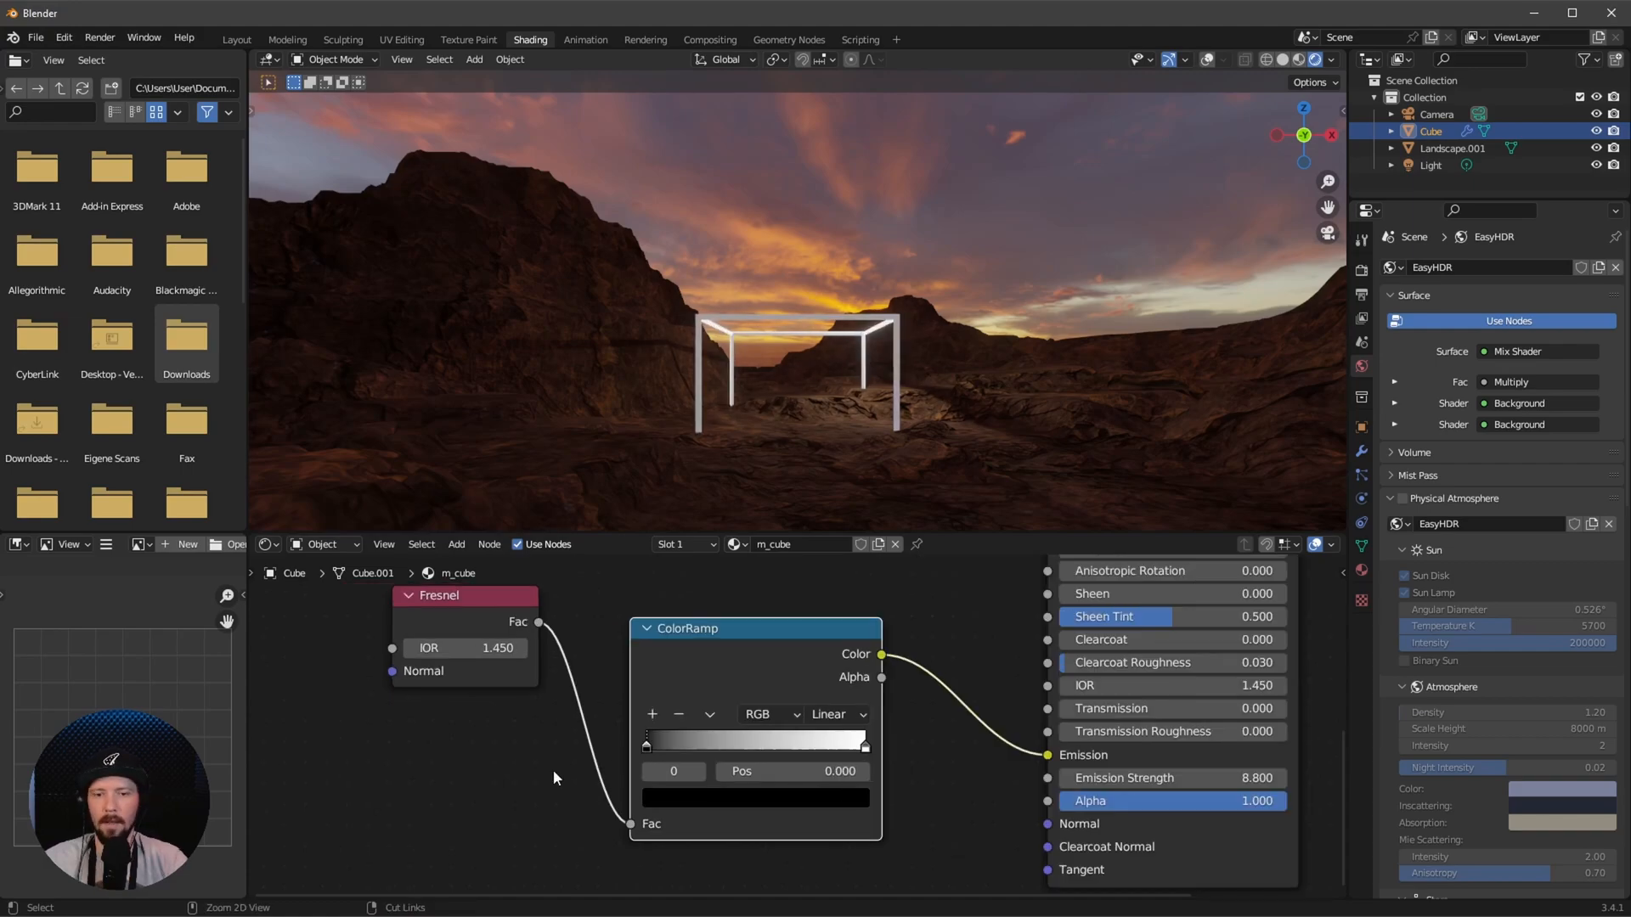
pyautogui.doubleClick(491, 647)
pyautogui.write('5.')
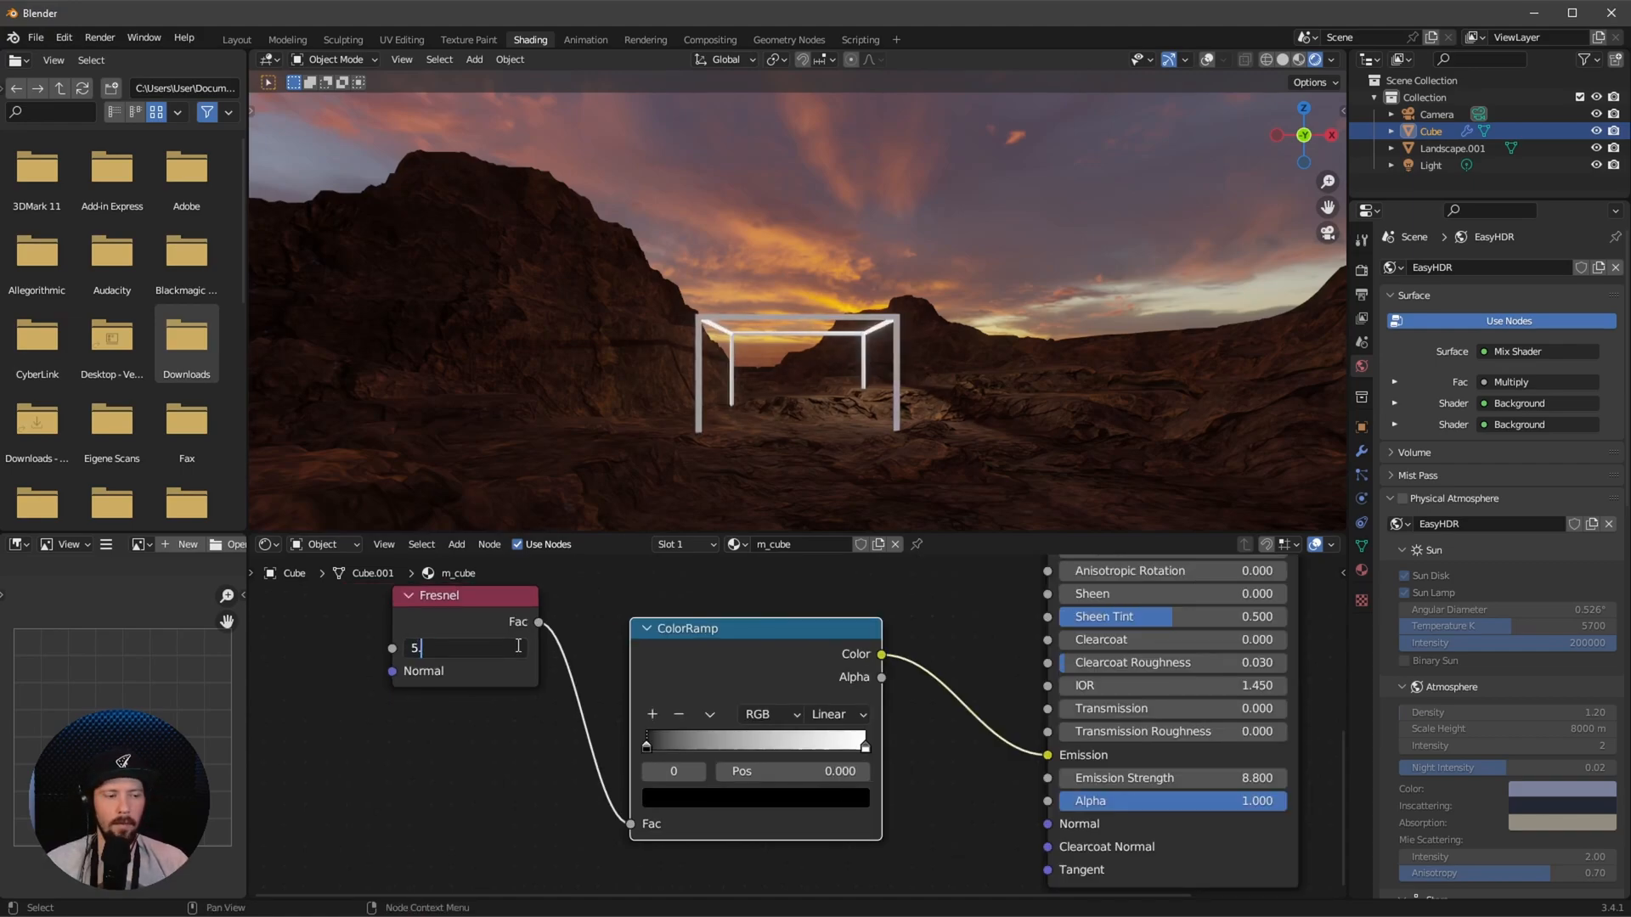
pyautogui.write('65')
pyautogui.press('Return')
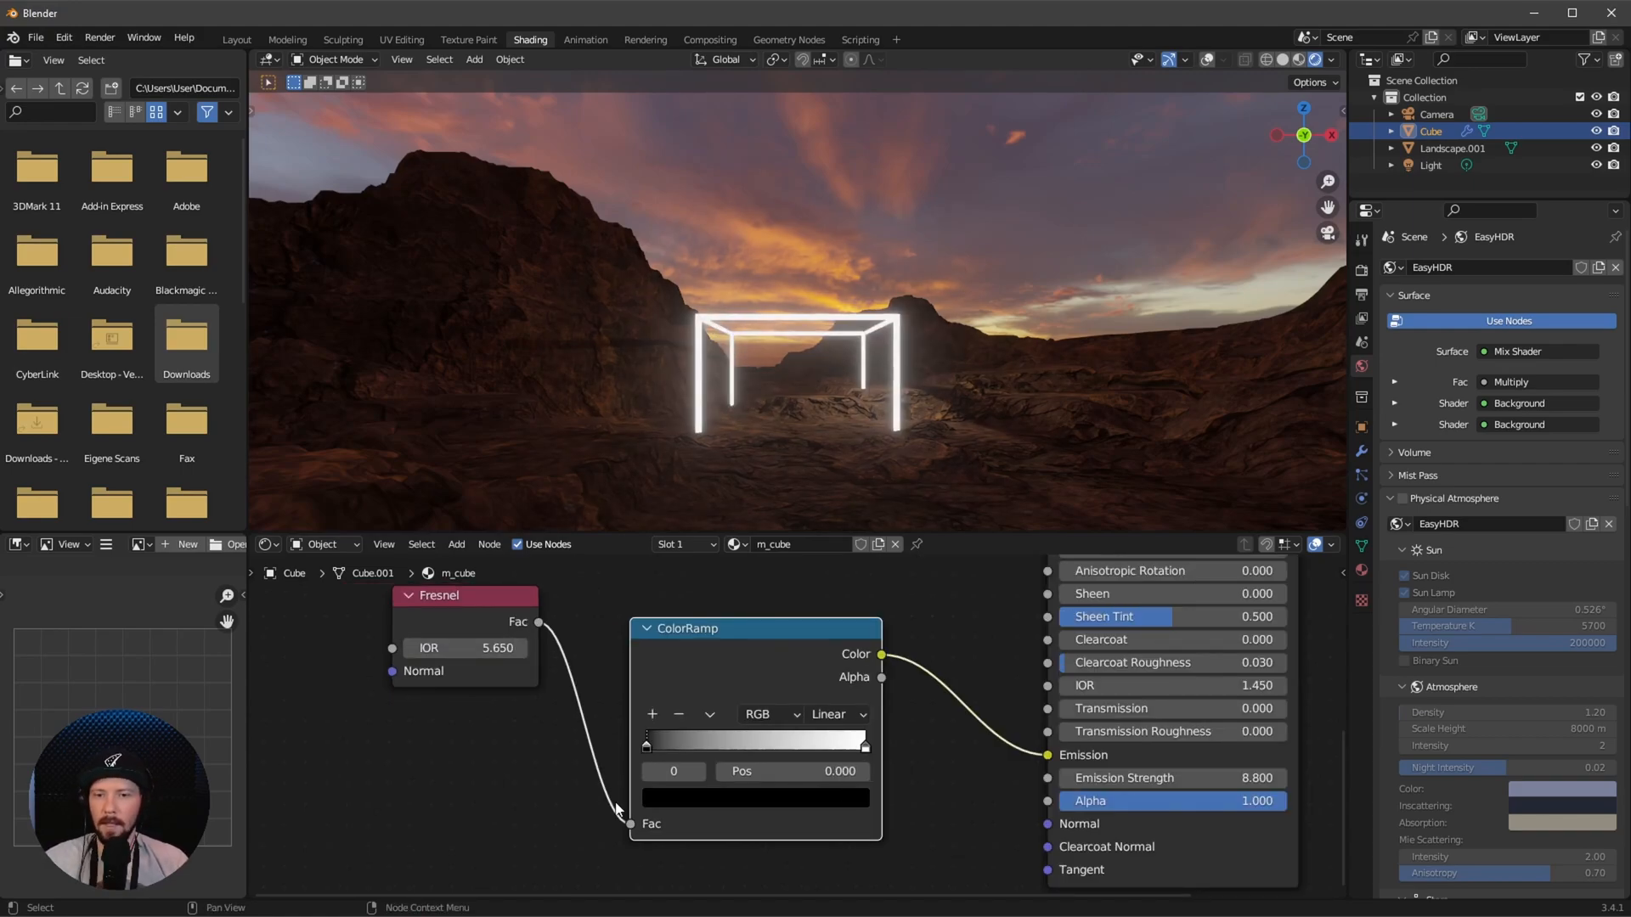
# Colour the ramp from deep blue at the dark end to cyan at the bright end
pyautogui.moveTo(619, 809); pyautogui.dragTo(584, 765, button='middle')
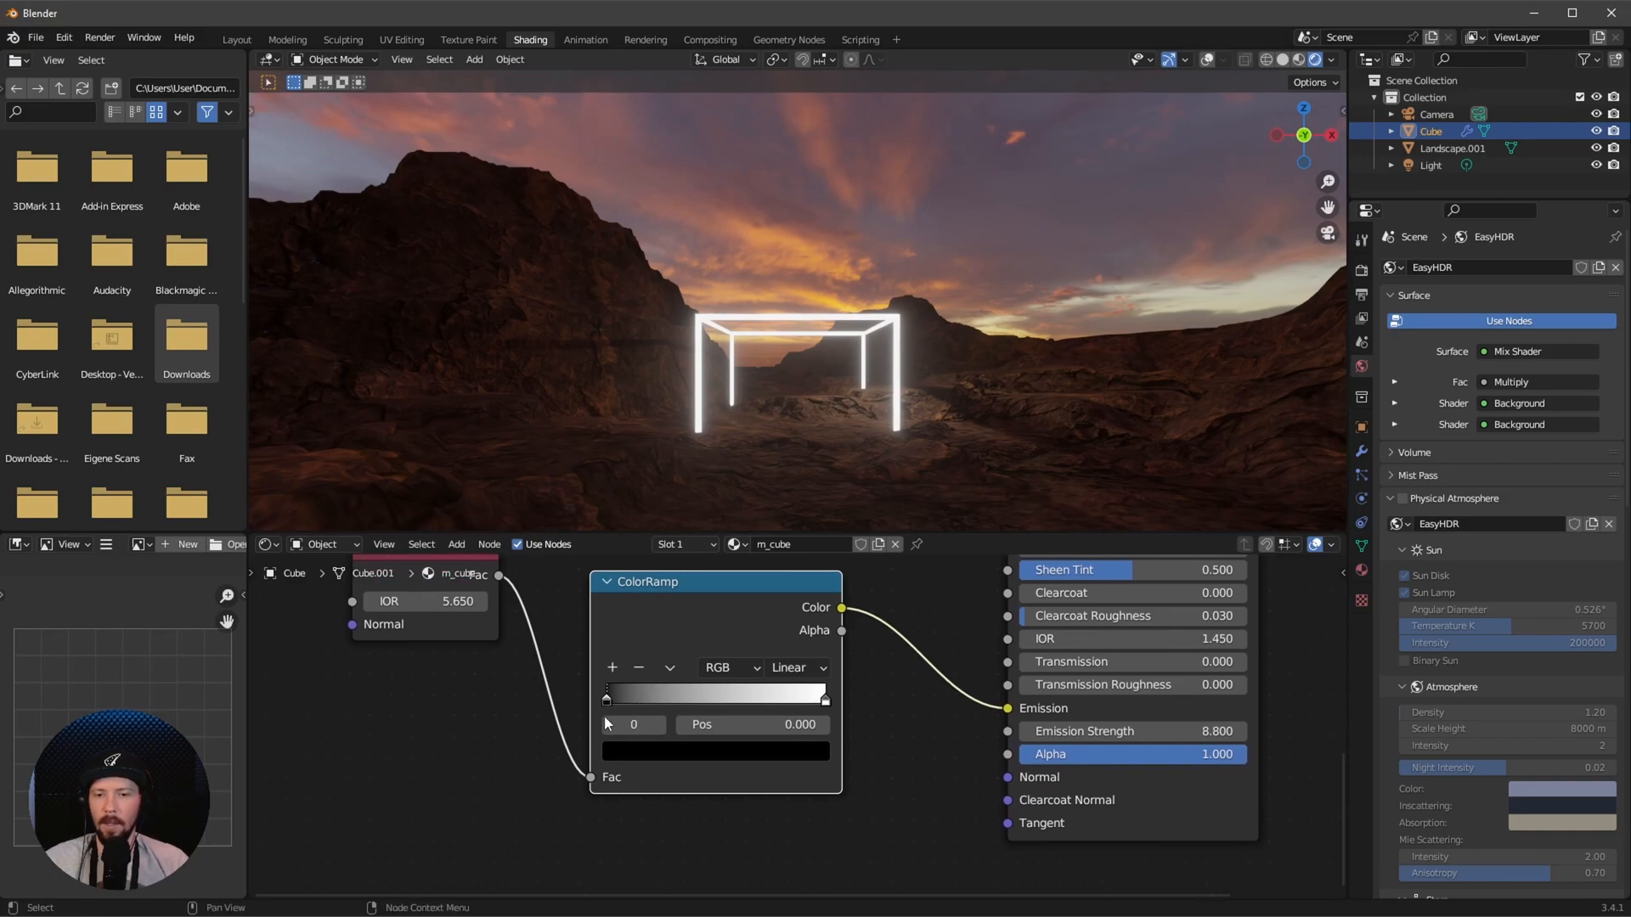
pyautogui.click(639, 750)
pyautogui.moveTo(785, 532); pyautogui.dragTo(782, 449)
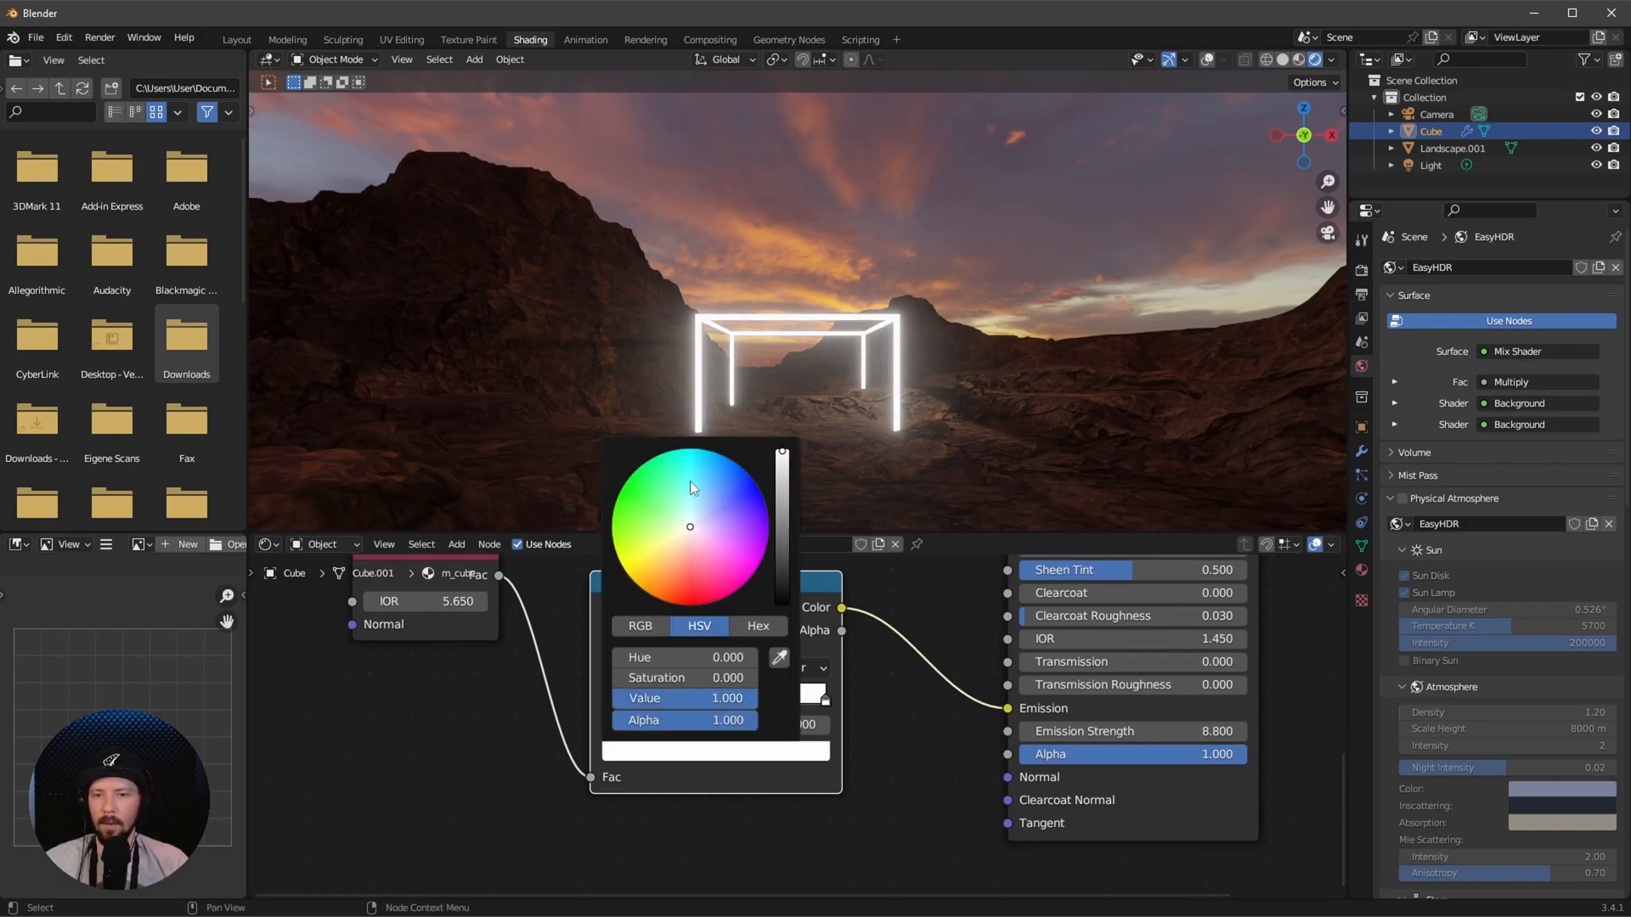
pyautogui.moveTo(694, 510); pyautogui.dragTo(723, 488)
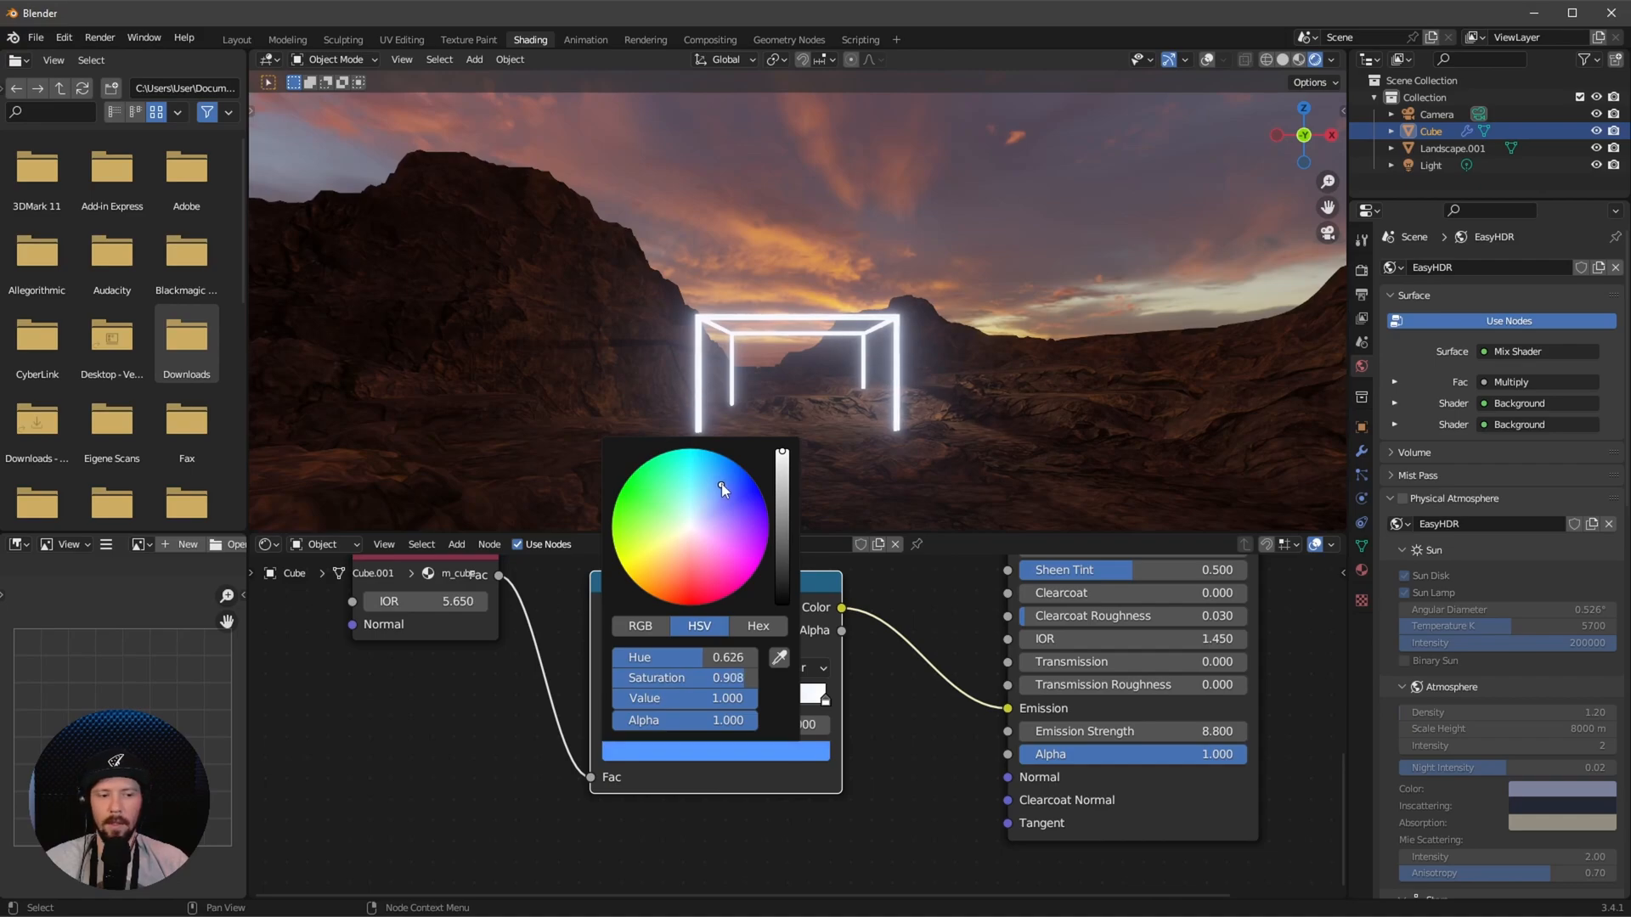
pyautogui.click(826, 699)
pyautogui.click(716, 751)
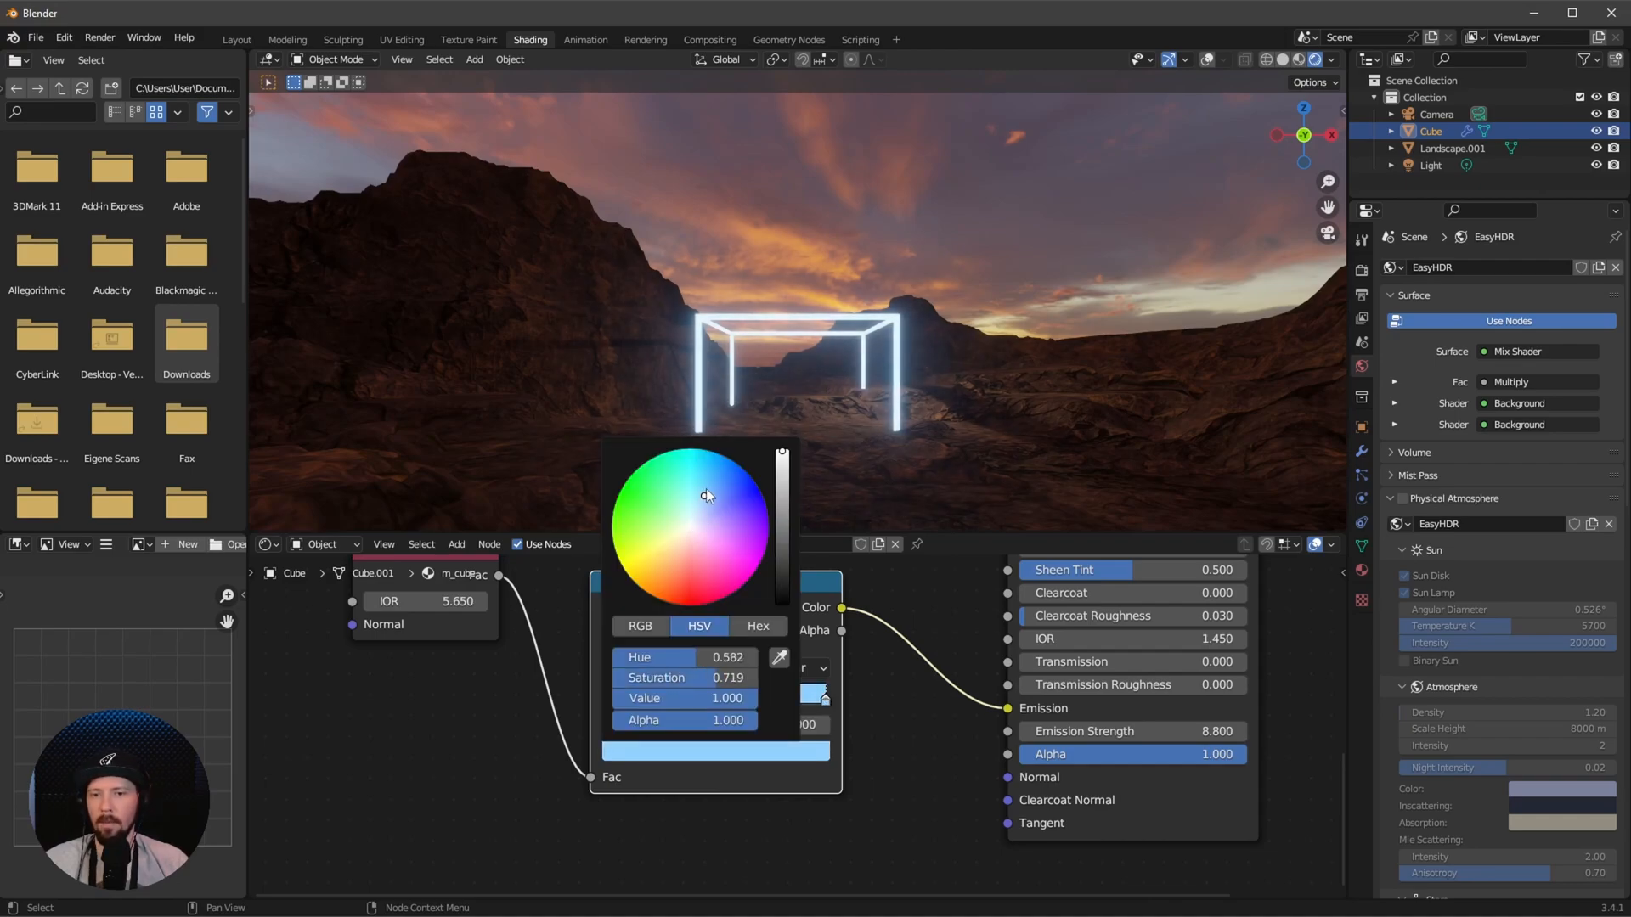
pyautogui.moveTo(706, 489); pyautogui.dragTo(704, 472)
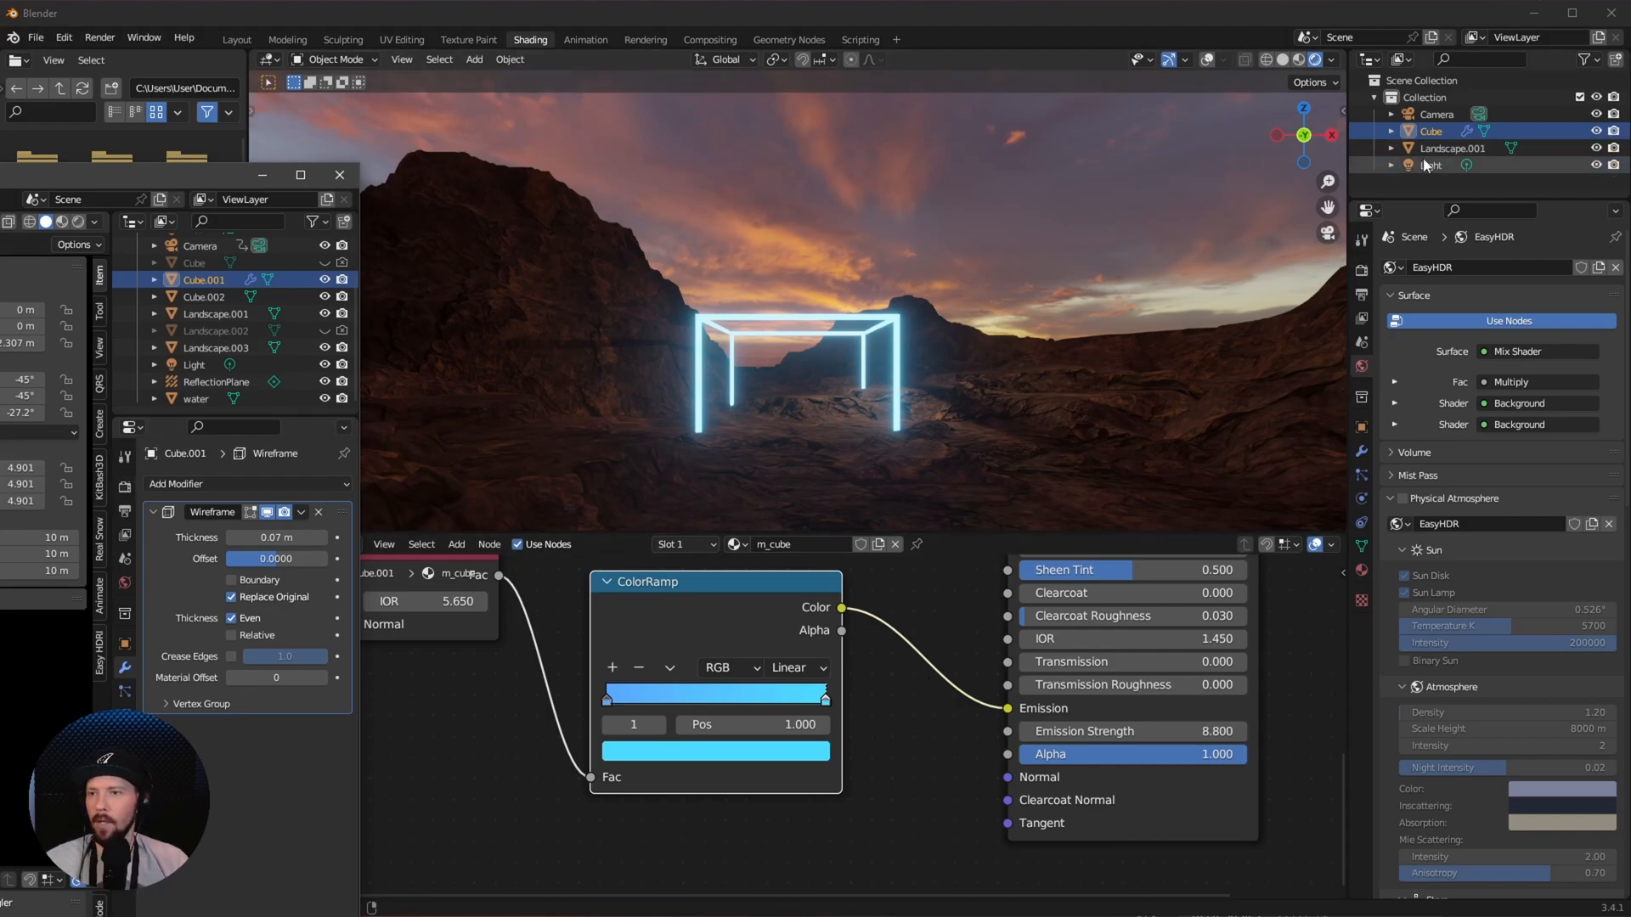
# Raise the cube's Z location to 2.3 m in the Layout workspace
pyautogui.click(237, 40)
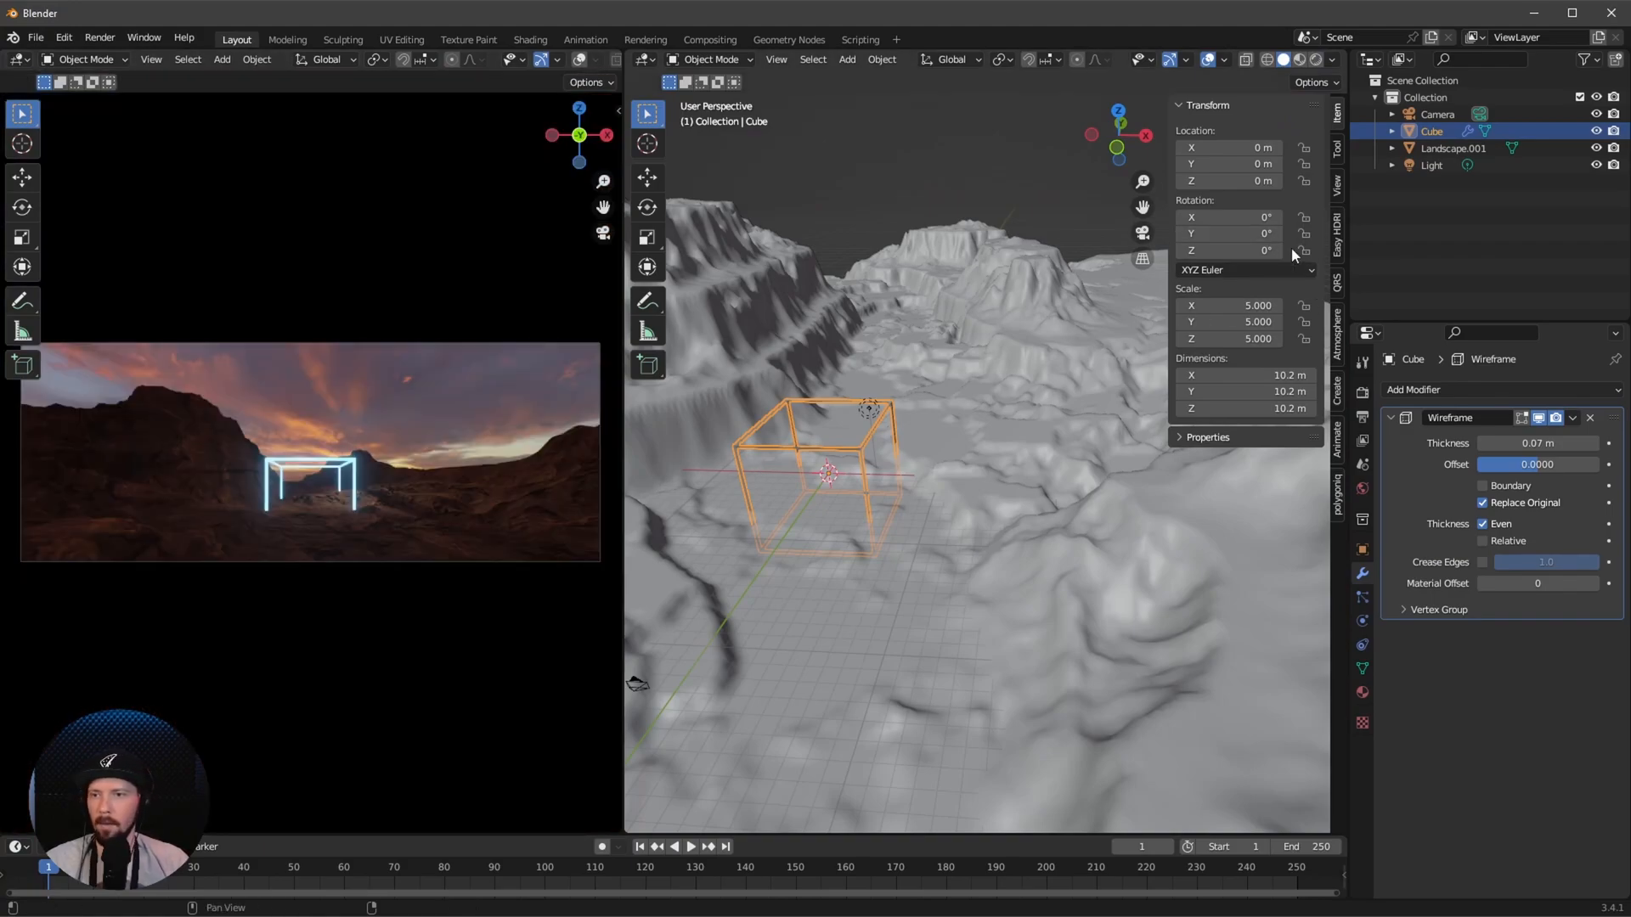
pyautogui.doubleClick(1263, 181)
pyautogui.write('2.3')
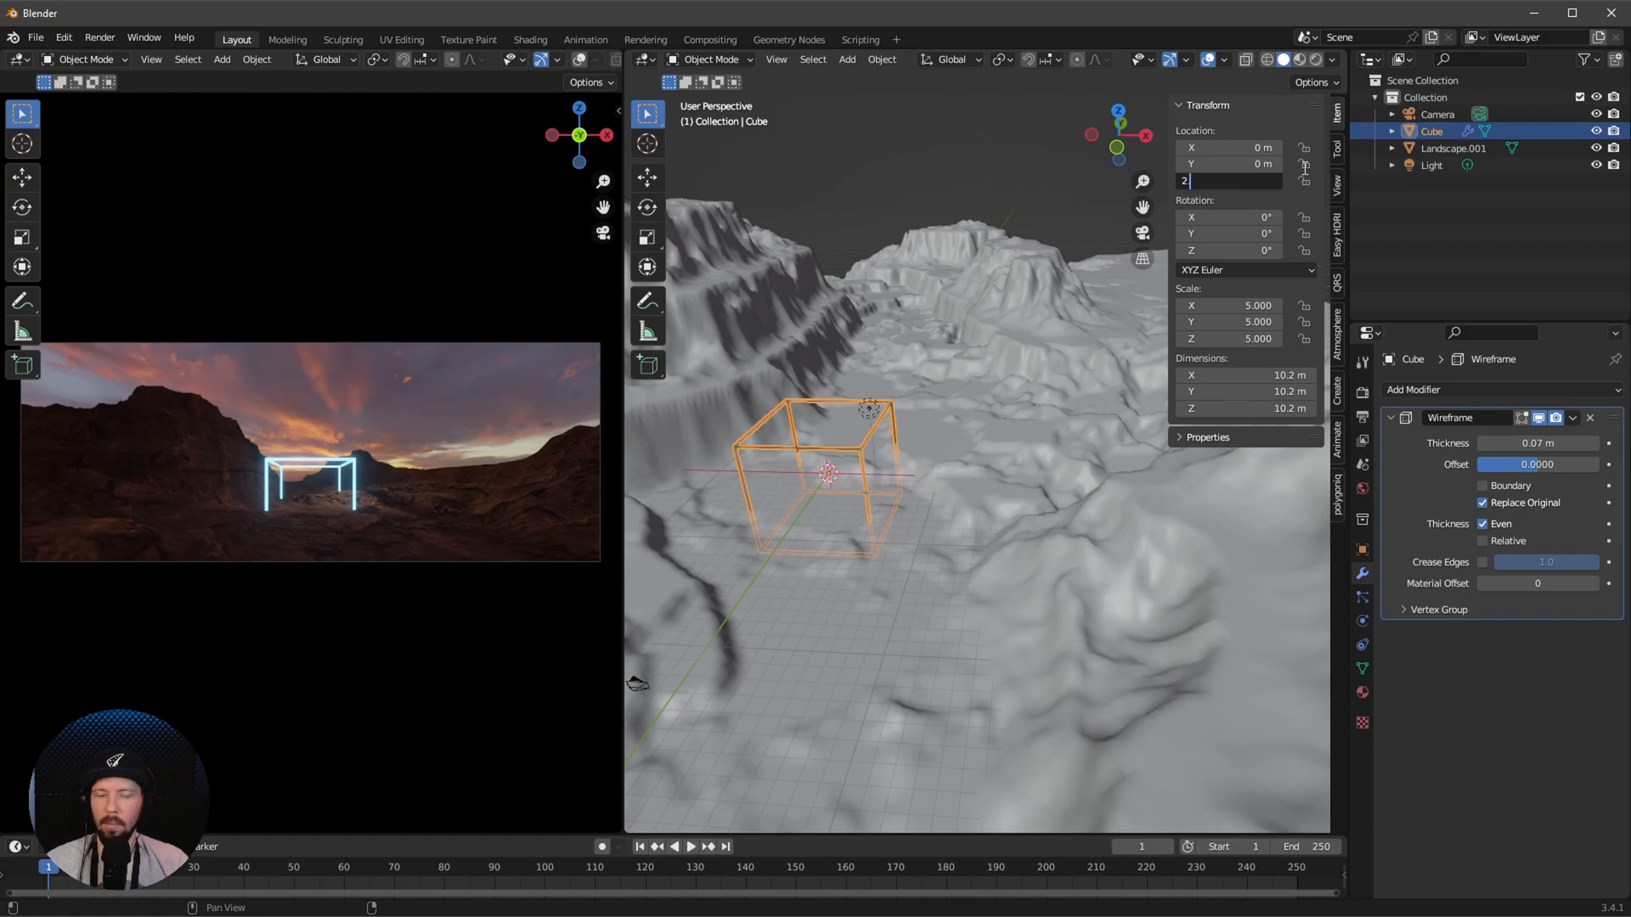
pyautogui.press('Return')
# Rotate the cube to X -45°, Y -45°, Z -27.2° so it tilts onto a corner
pyautogui.doubleClick(1255, 217)
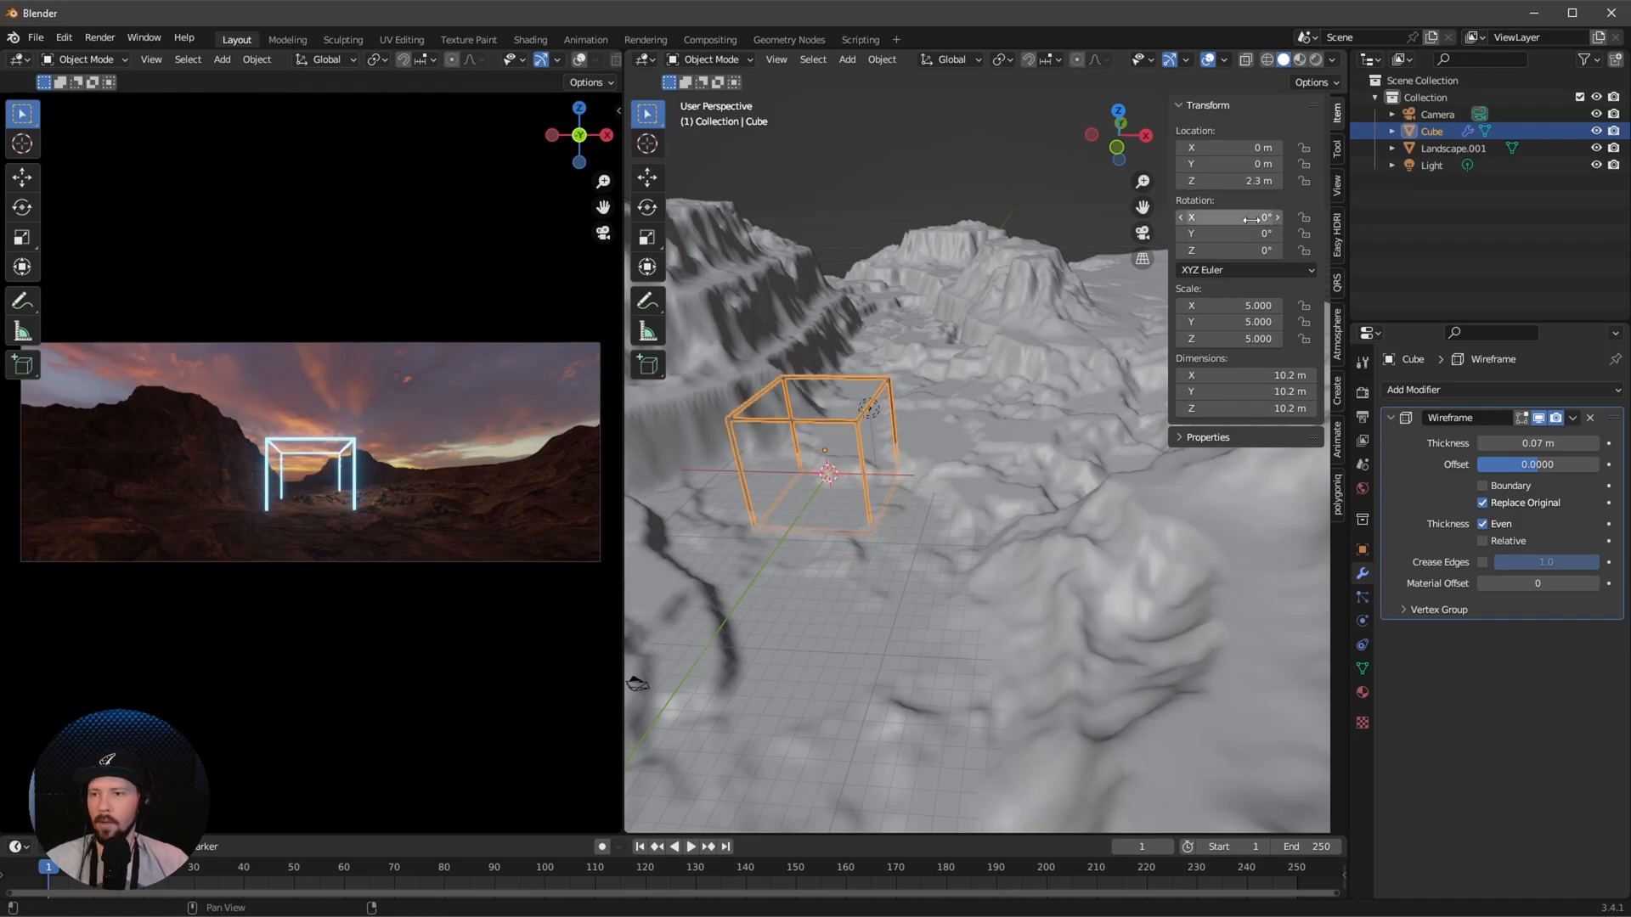
pyautogui.write('-45')
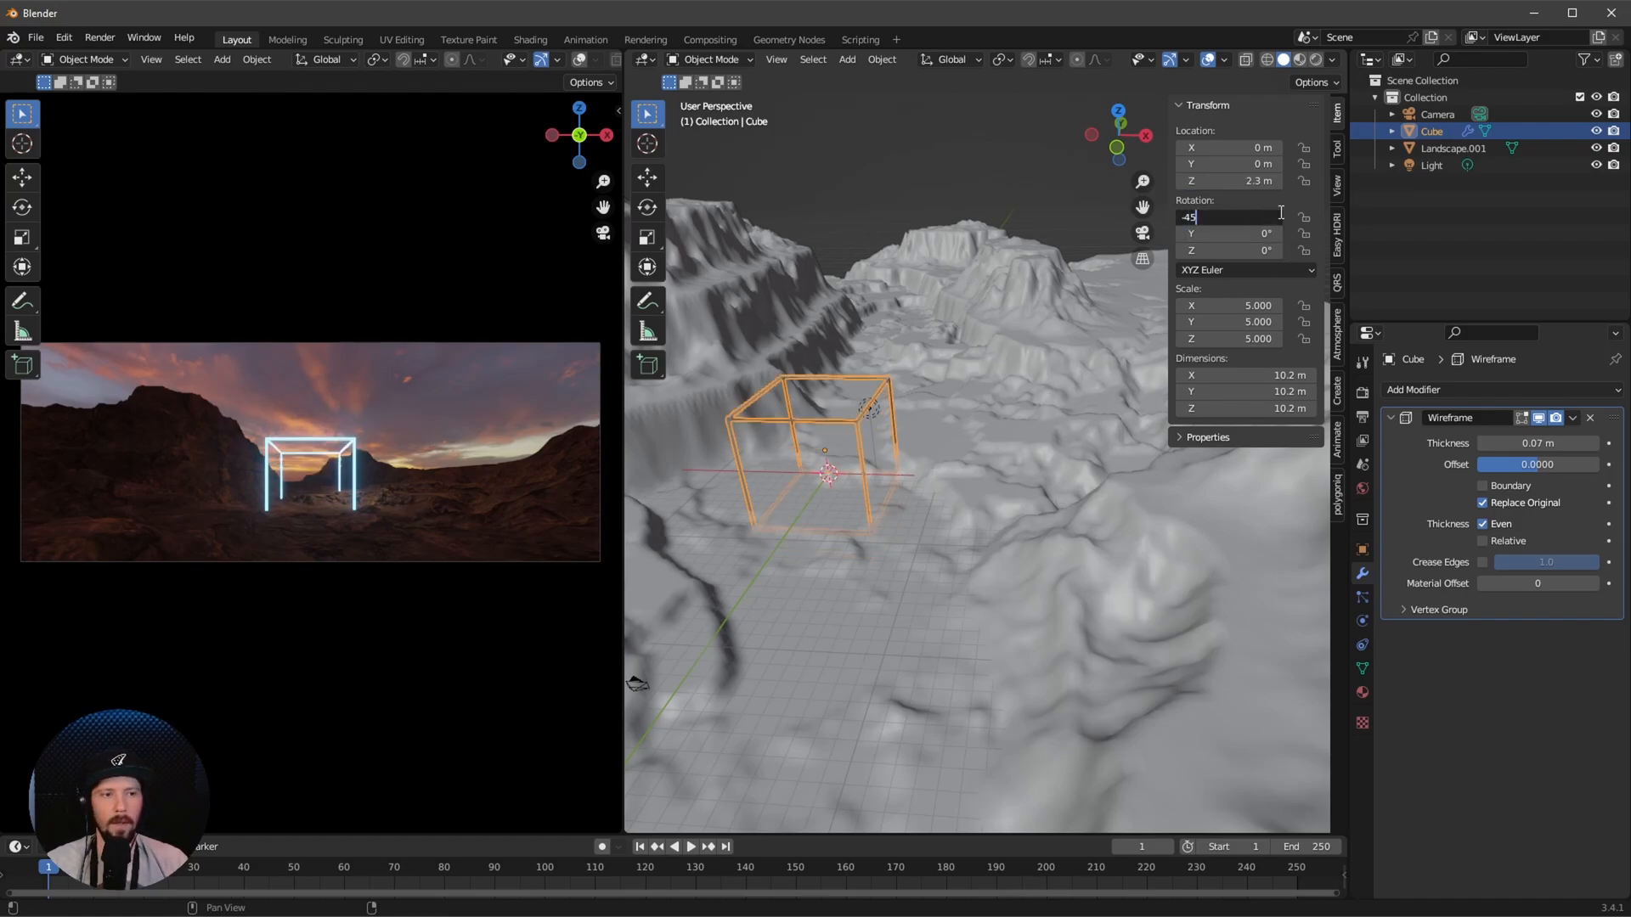
pyautogui.press('Tab')
pyautogui.write('45')
pyautogui.press('Tab')
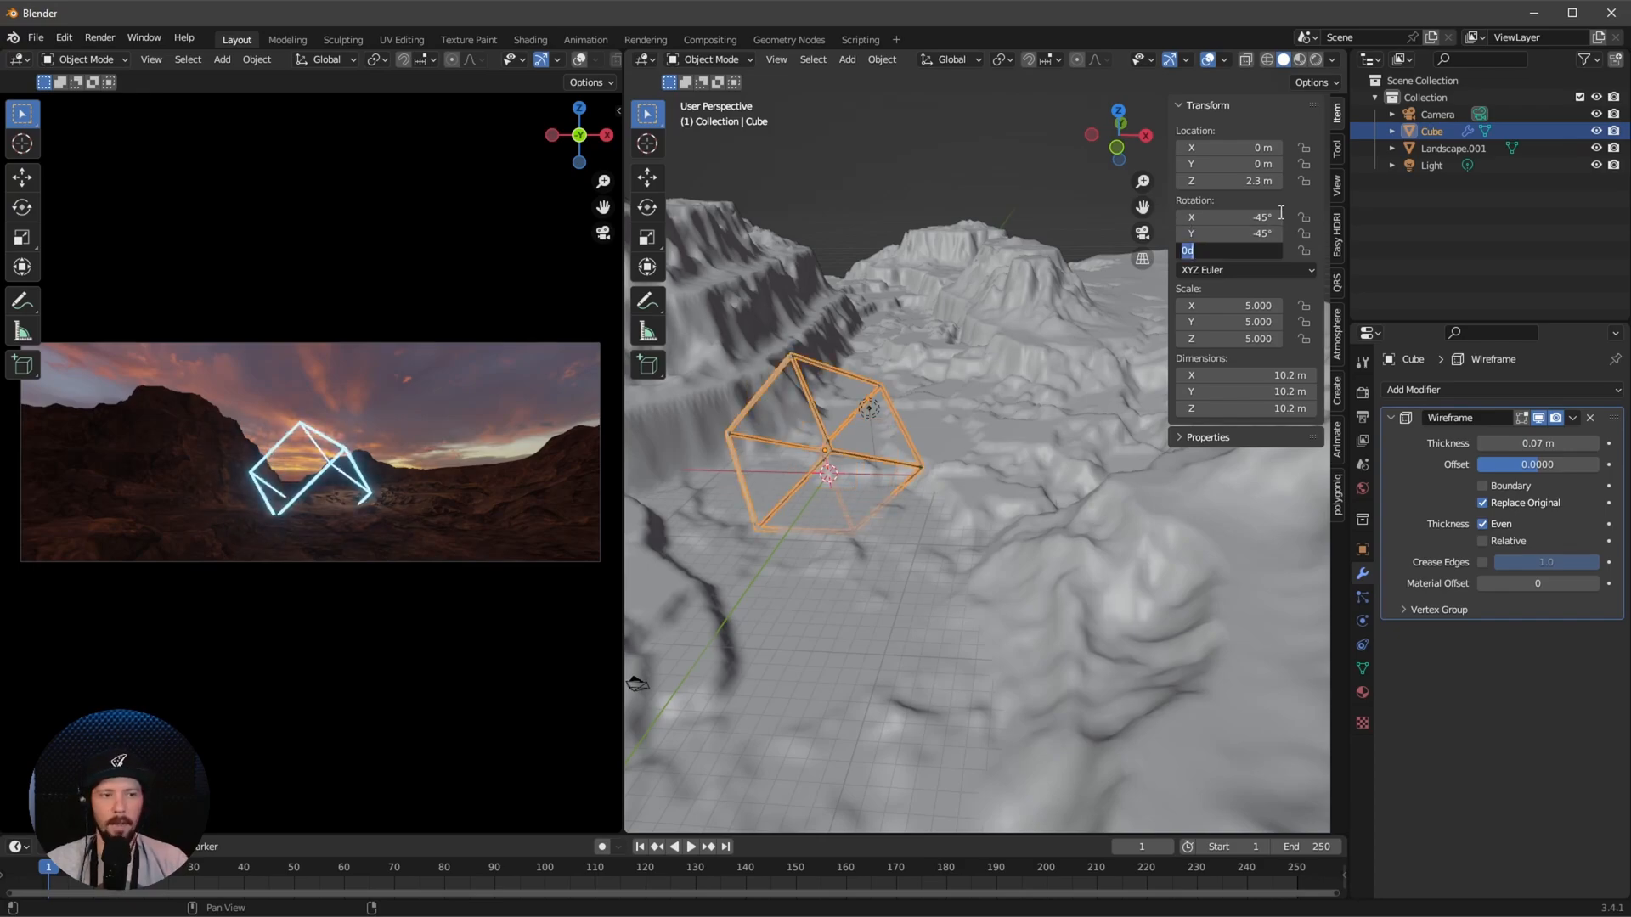
pyautogui.press('BackSpace')
pyautogui.write('-27')
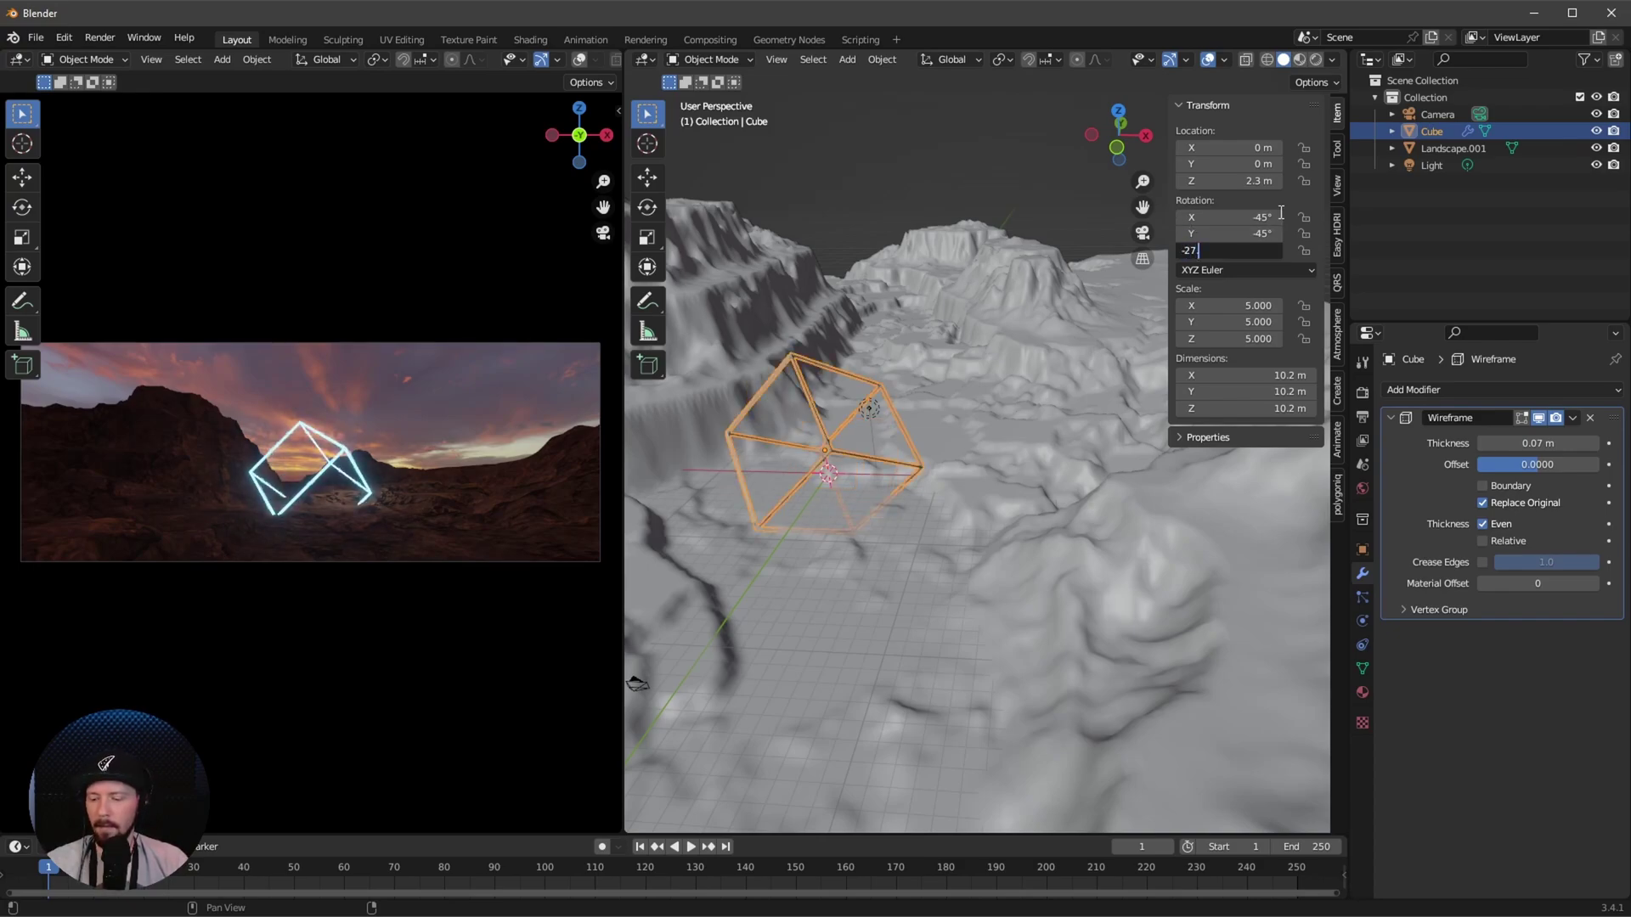
pyautogui.write('.2')
pyautogui.press('Return')
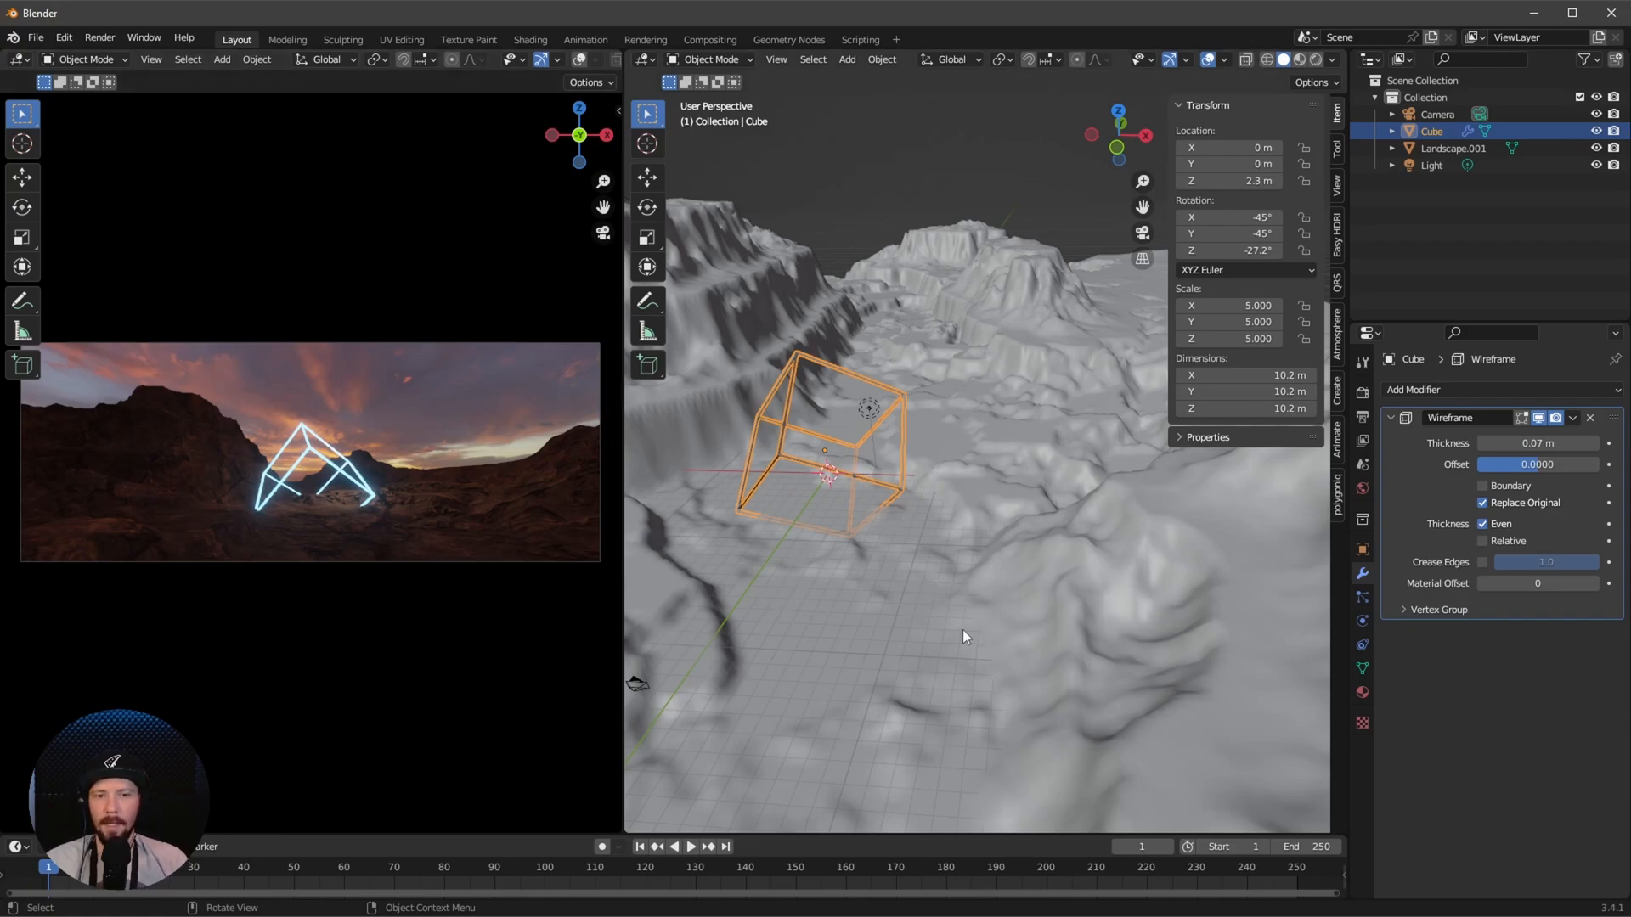
pyautogui.moveTo(895, 593); pyautogui.dragTo(901, 595, button='middle')
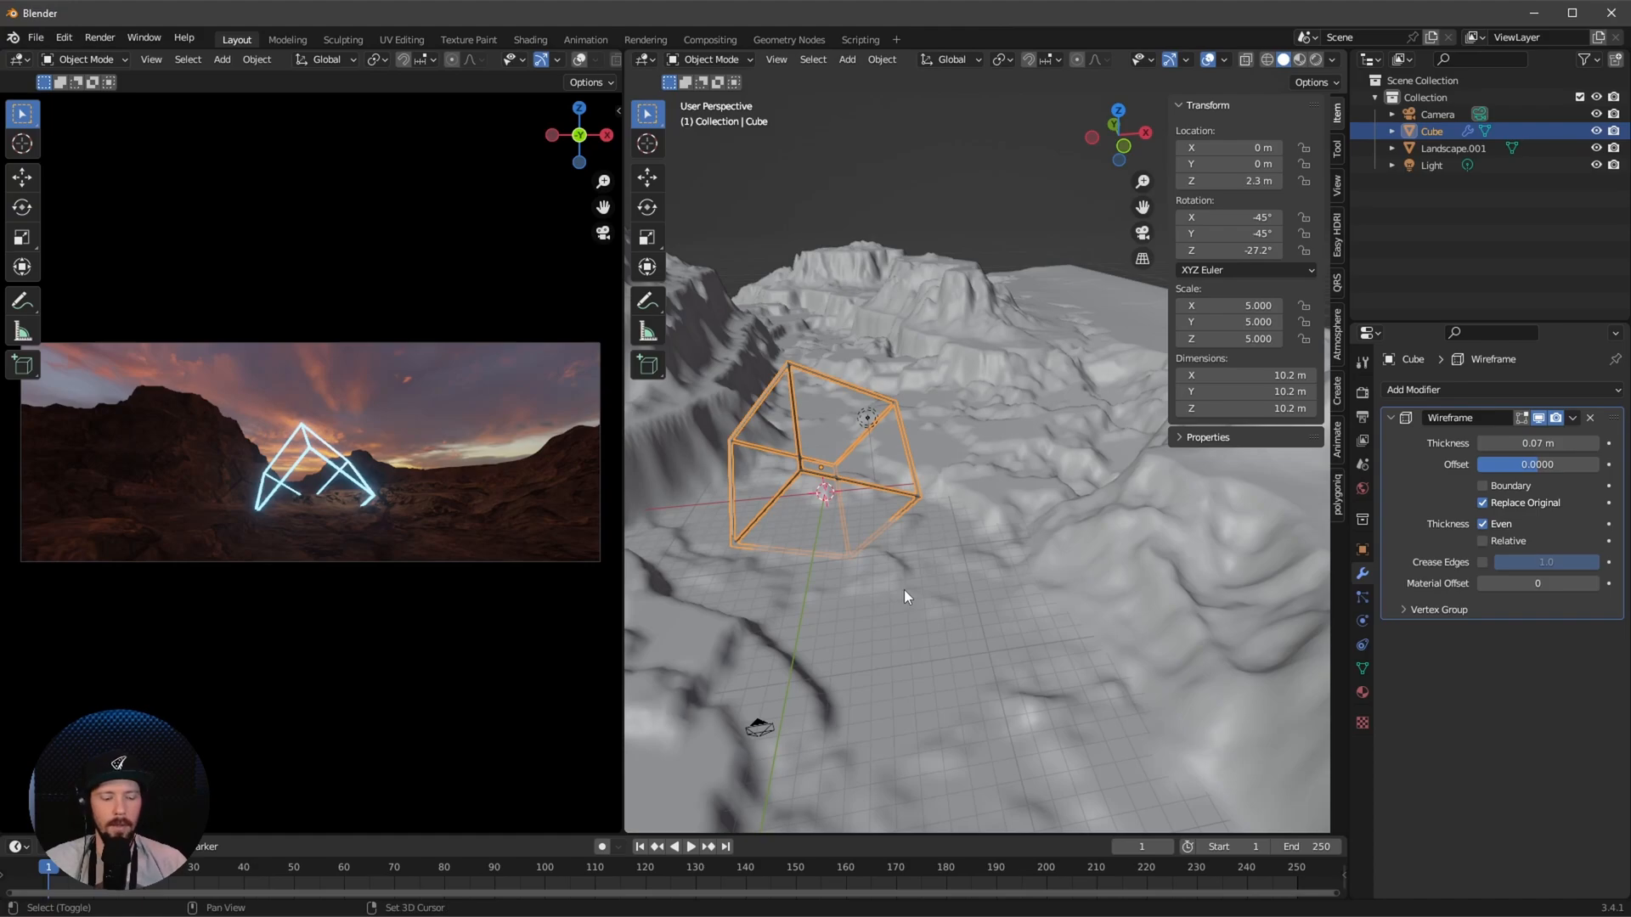
# Add a plane and set its X and Y dimensions to 44 m
pyautogui.hotkey('shift', 'a')
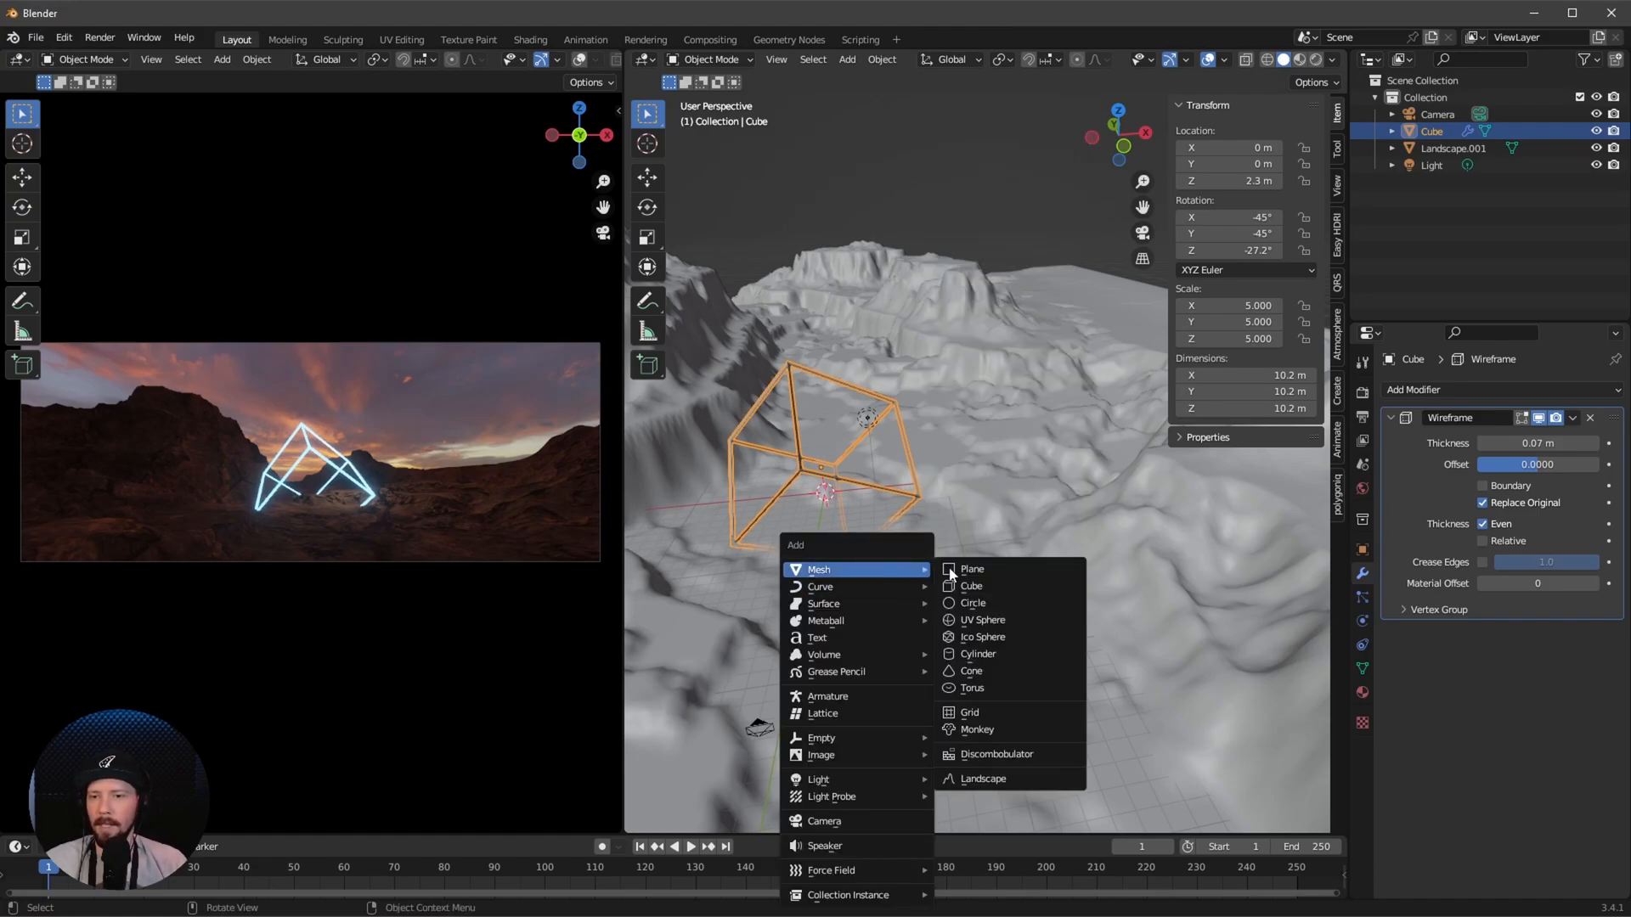
pyautogui.click(948, 571)
pyautogui.moveTo(1075, 567); pyautogui.dragTo(969, 510, button='middle')
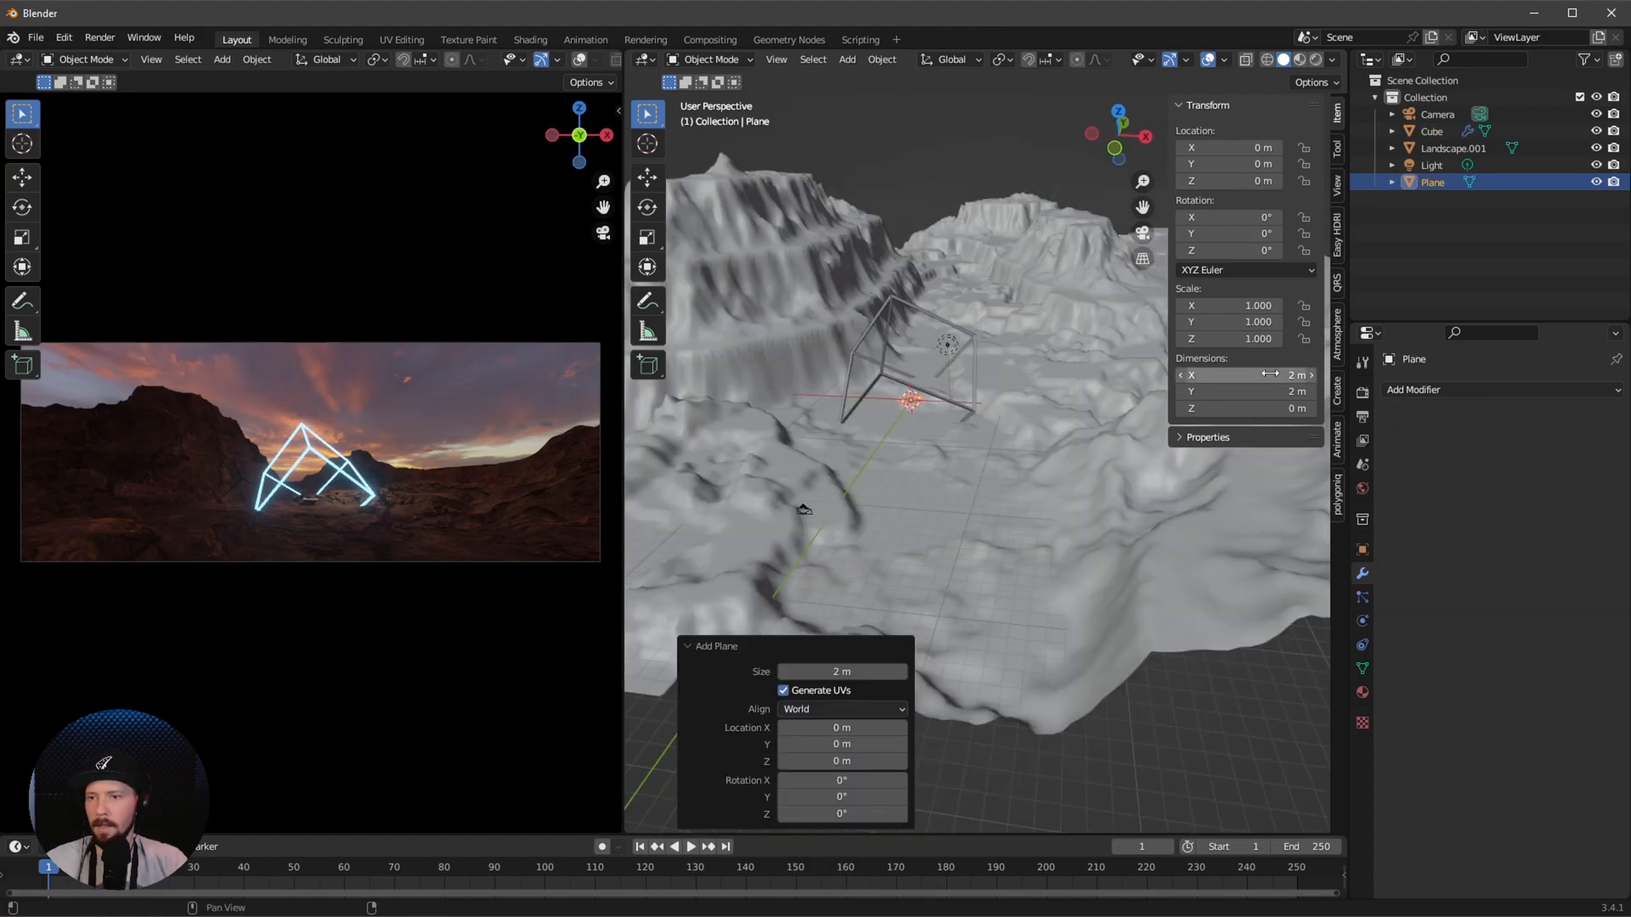
pyautogui.moveTo(1270, 376); pyautogui.dragTo(1271, 395)
pyautogui.write('44')
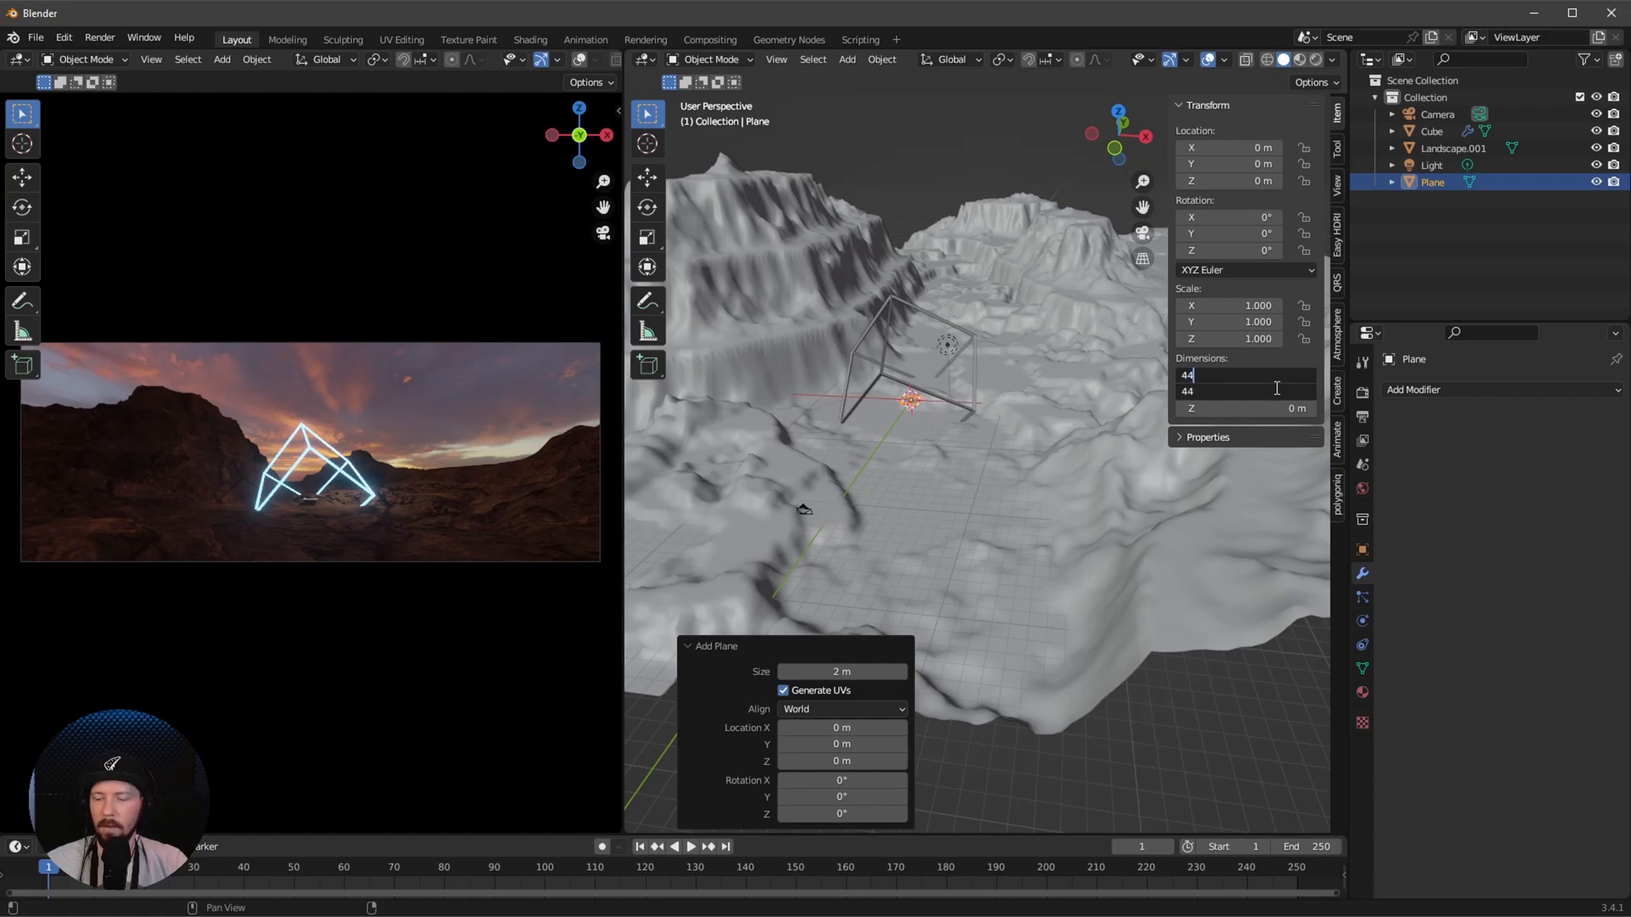
pyautogui.press('Return')
pyautogui.moveTo(1246, 181)
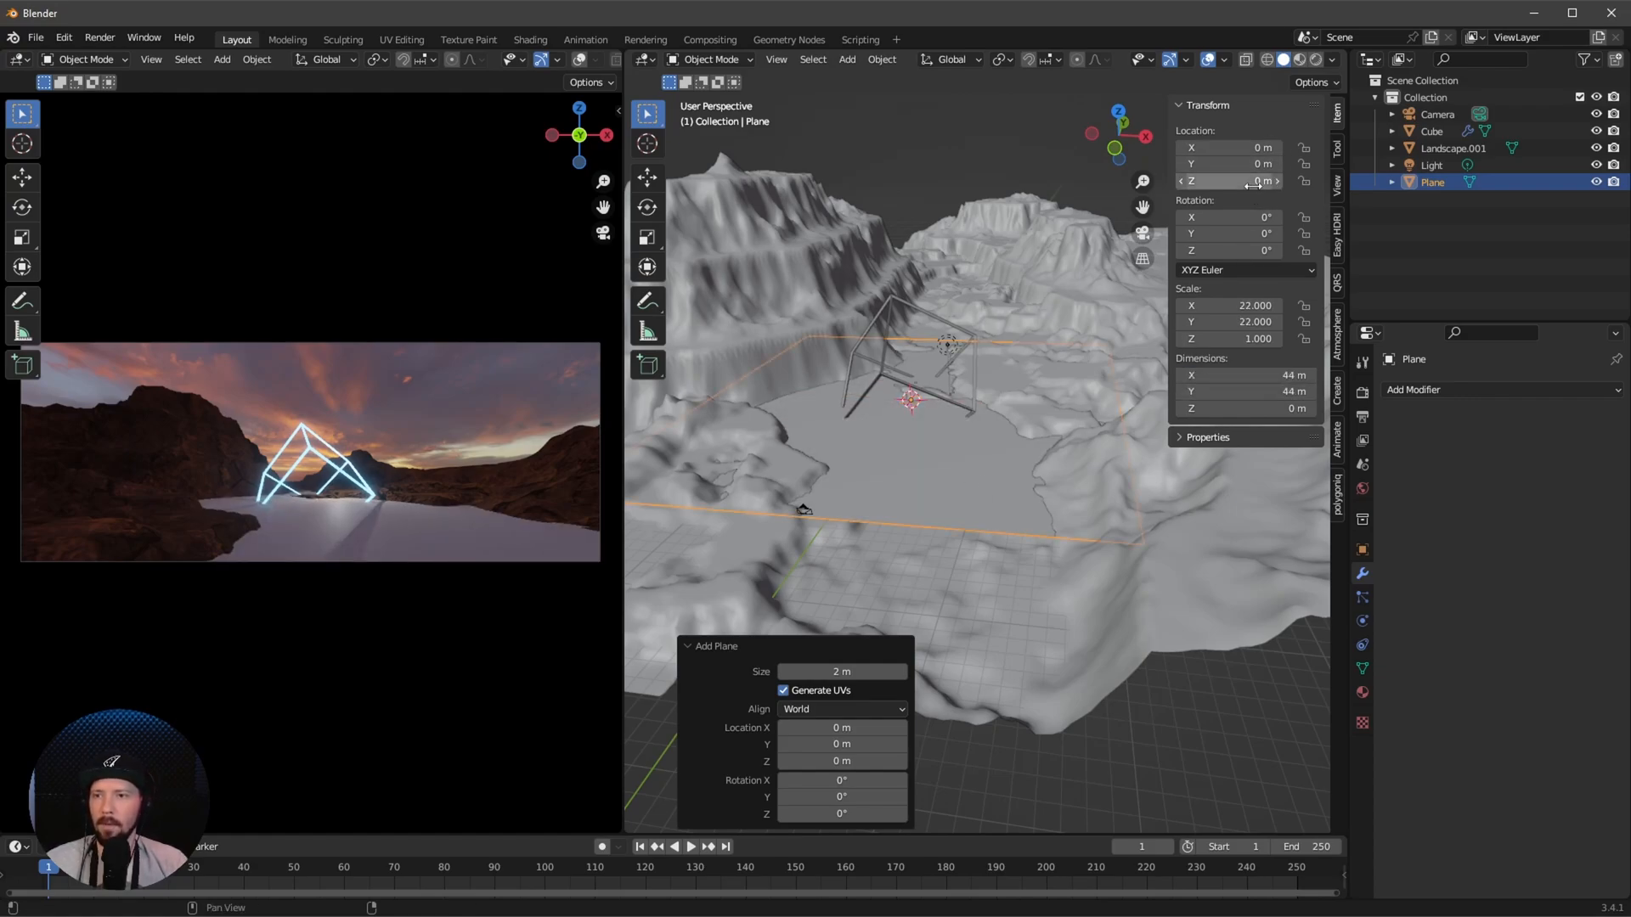
# Lower the plane's Z location to -0.65 m
pyautogui.doubleClick(1248, 181)
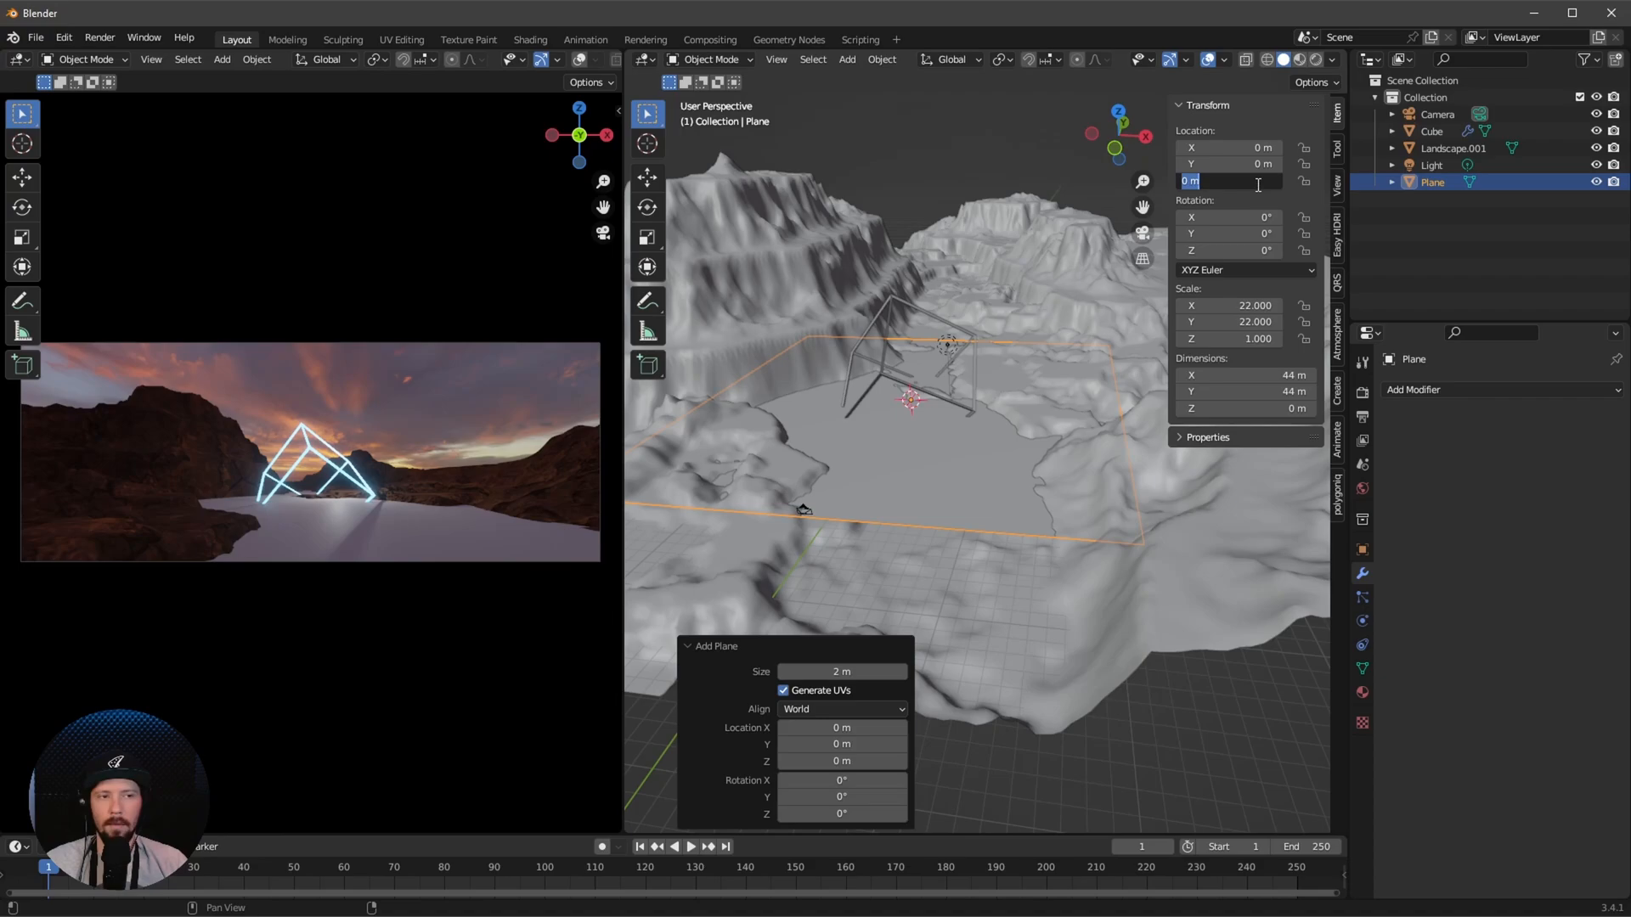
pyautogui.press('BackSpace')
pyautogui.write('-0.65')
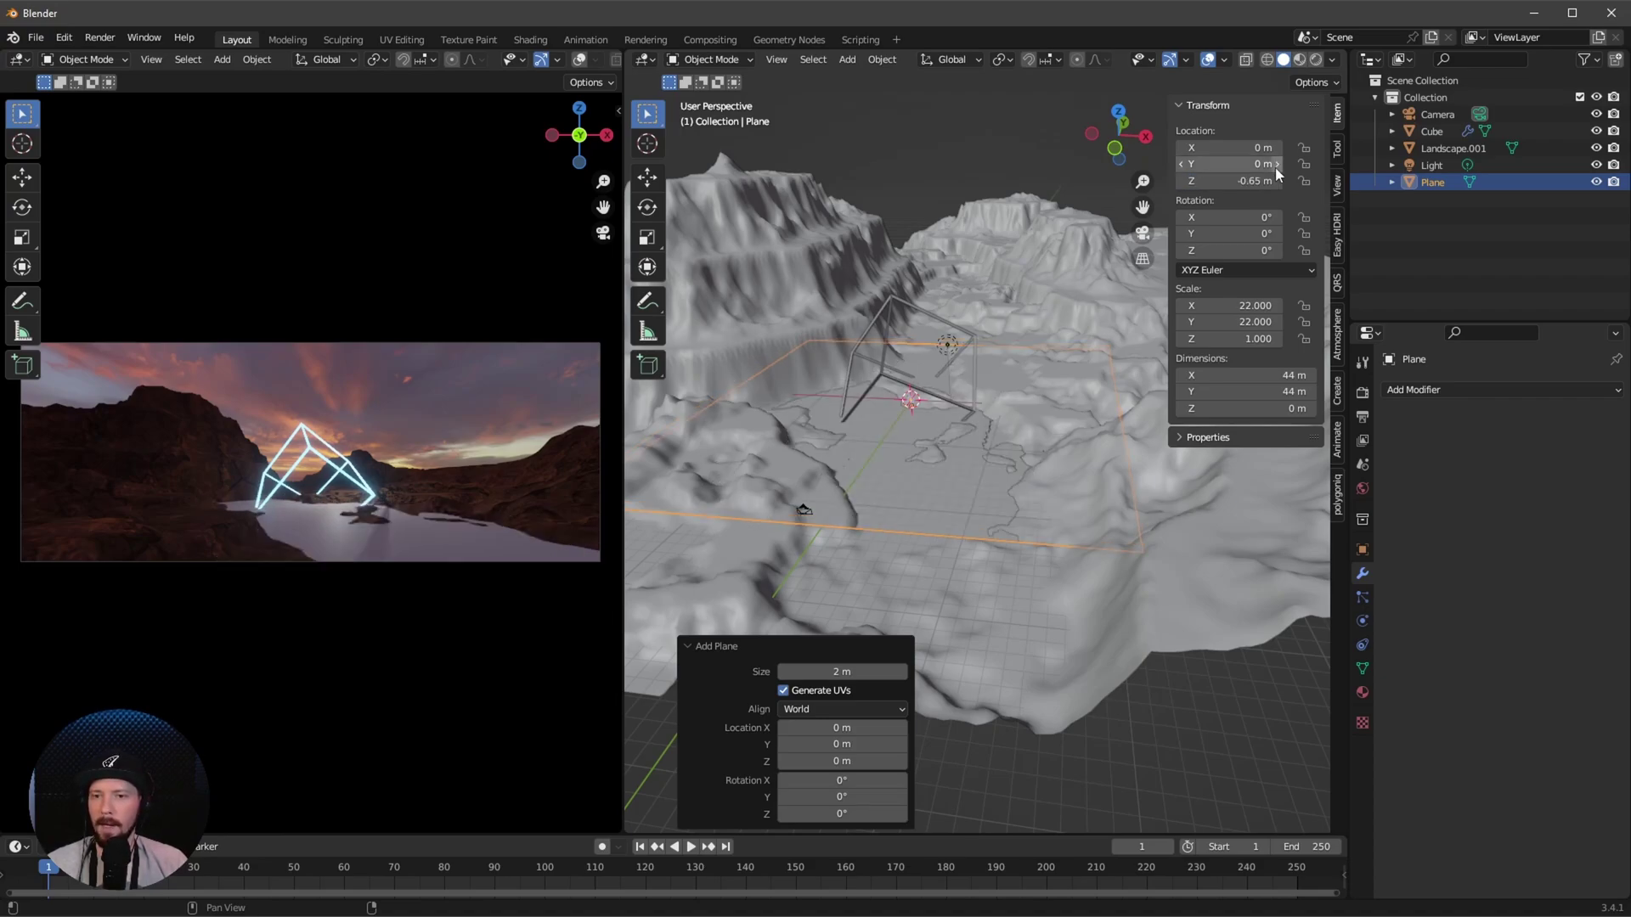
pyautogui.press('Return')
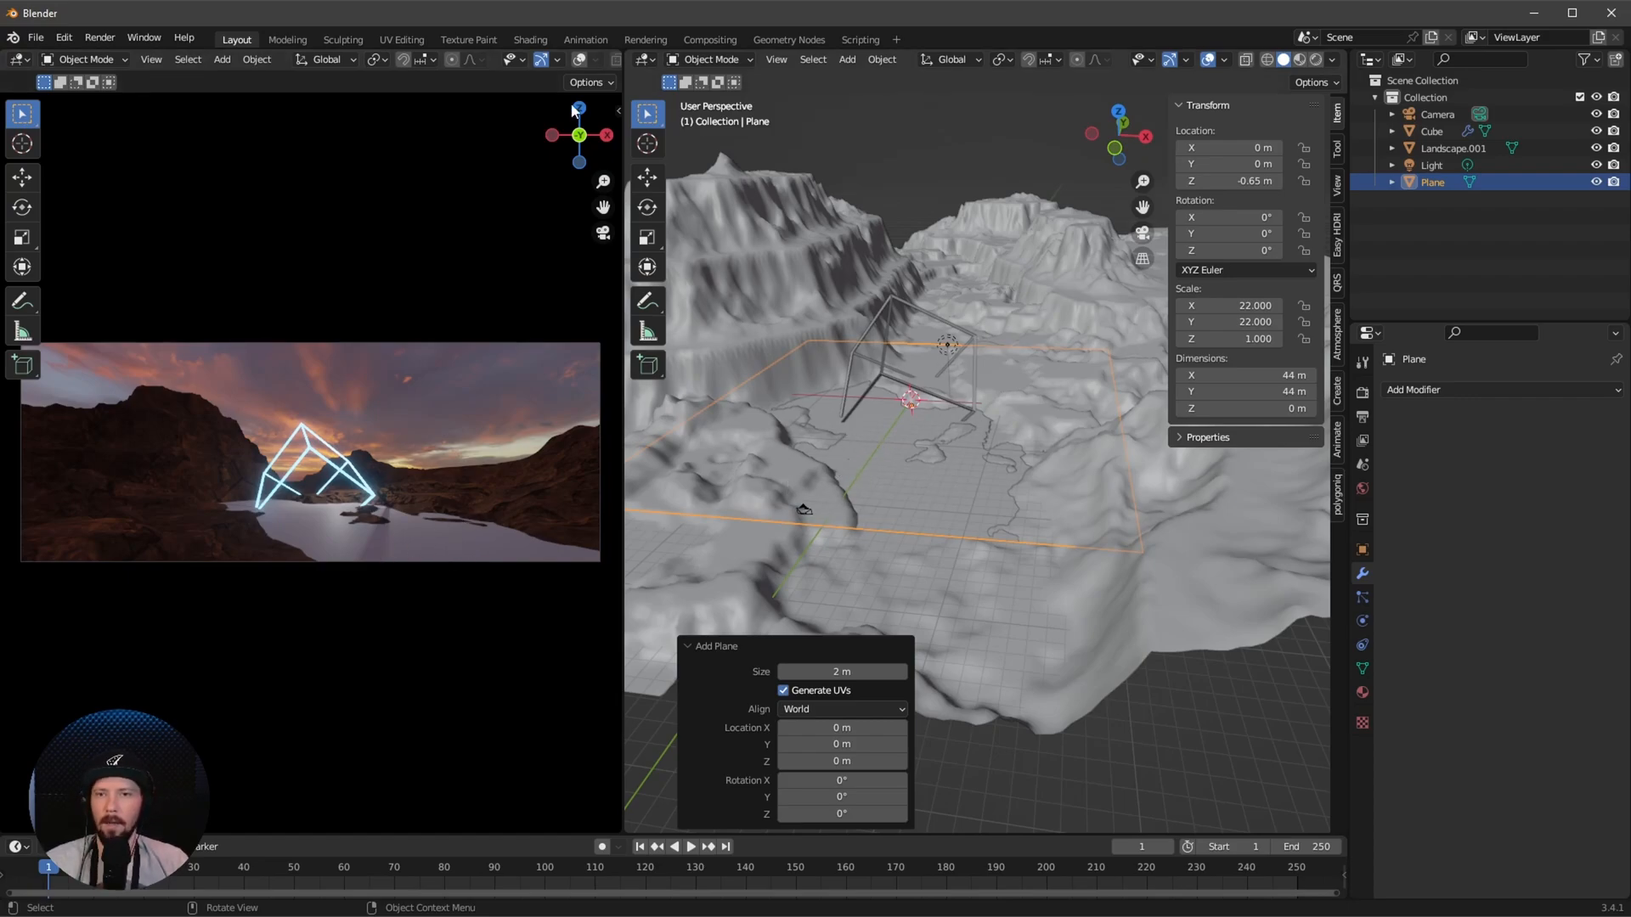
# Create a new material for the plane named m_water
pyautogui.click(532, 39)
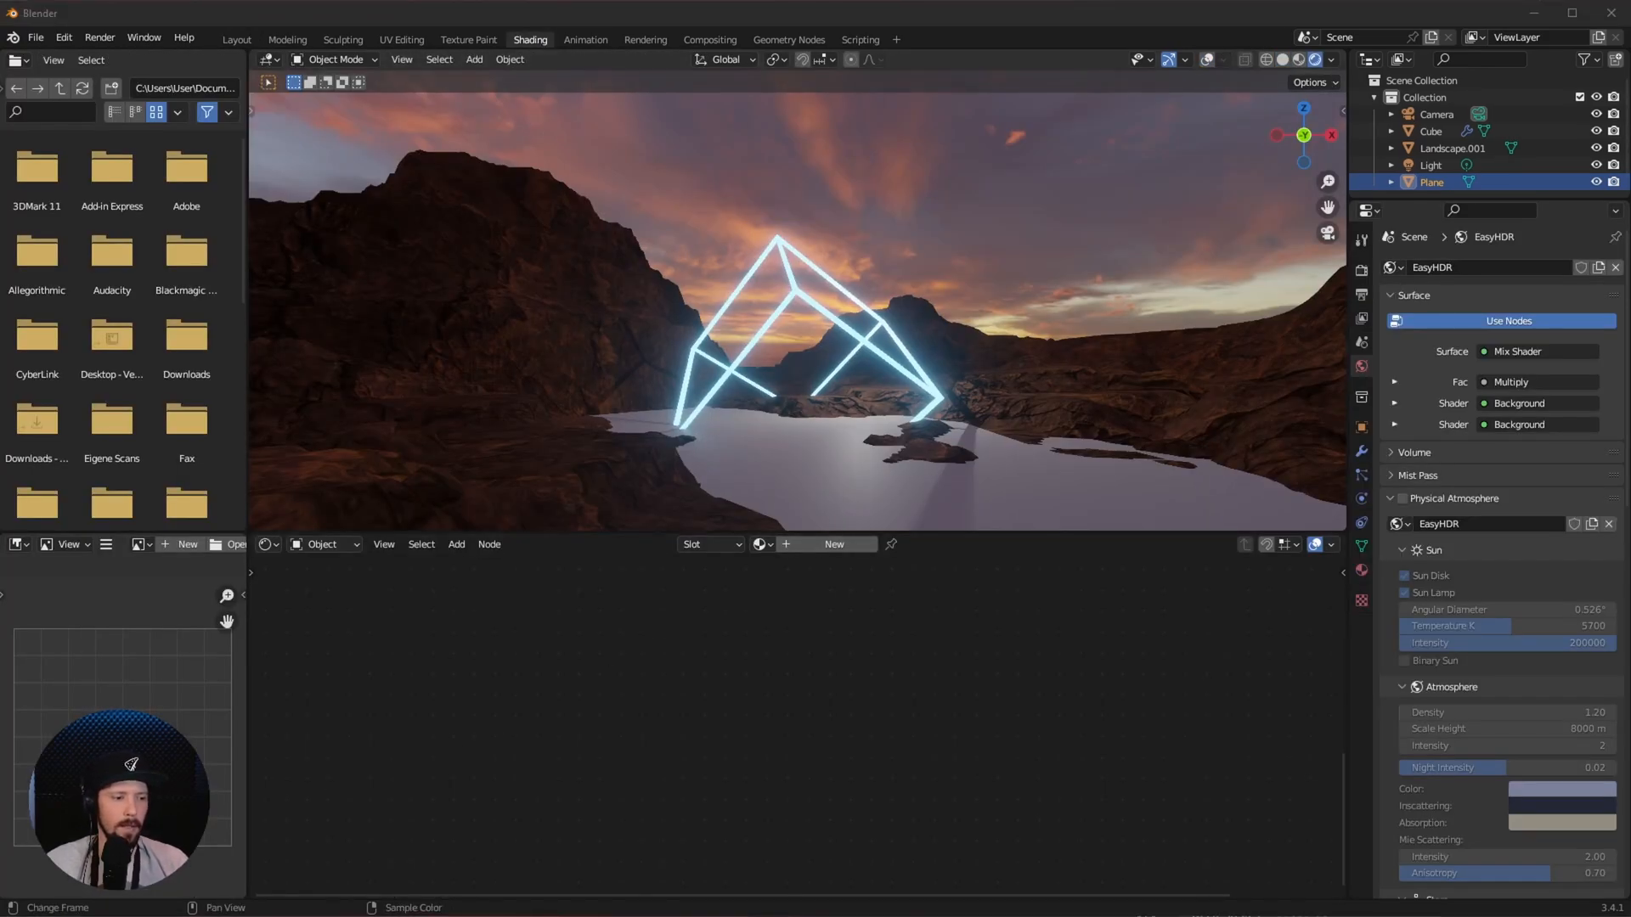
pyautogui.click(832, 544)
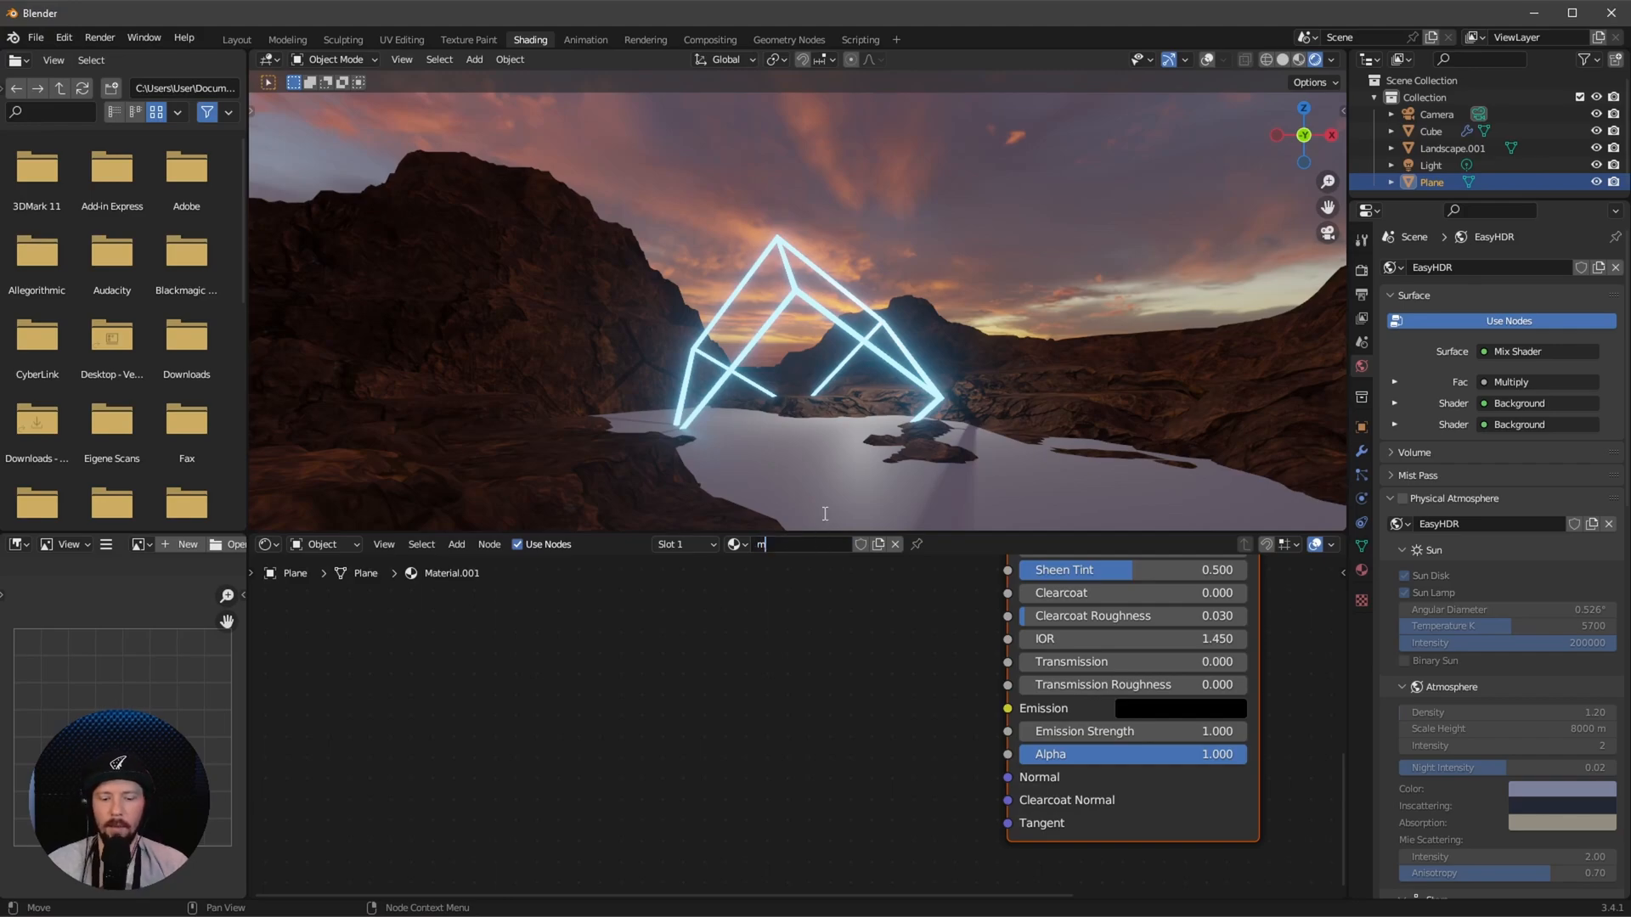
pyautogui.write('m_water')
pyautogui.press('Return')
pyautogui.moveTo(1147, 701); pyautogui.dragTo(837, 648, button='middle')
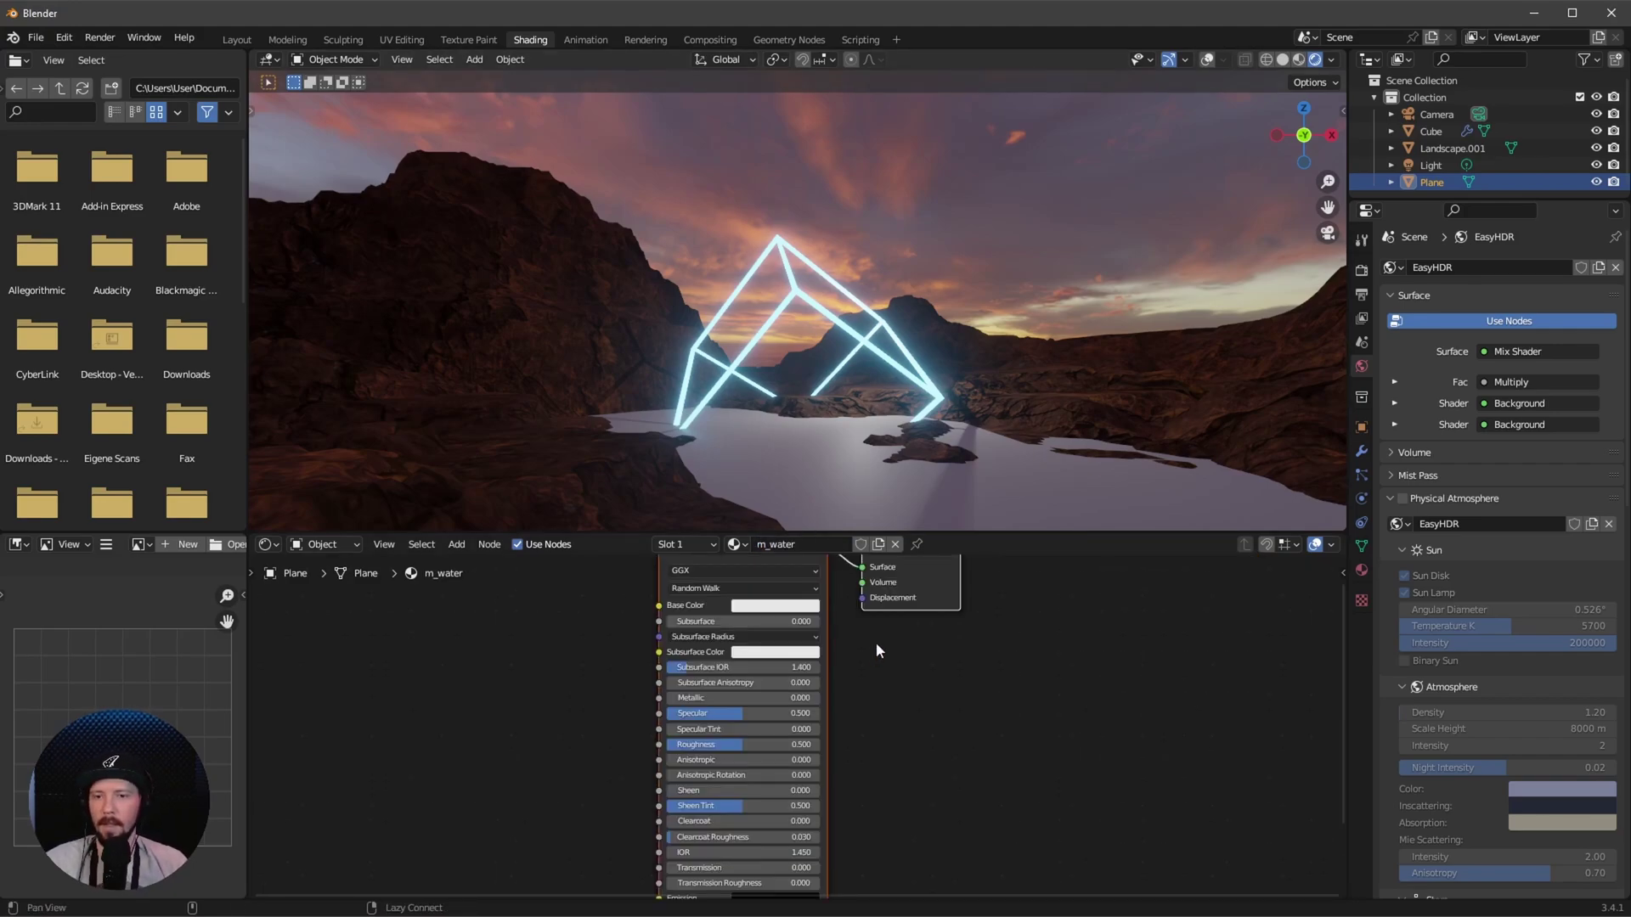
# Make m_water black with roughness 0 and metallic 1
pyautogui.click(775, 605)
pyautogui.moveTo(852, 414); pyautogui.dragTo(852, 508)
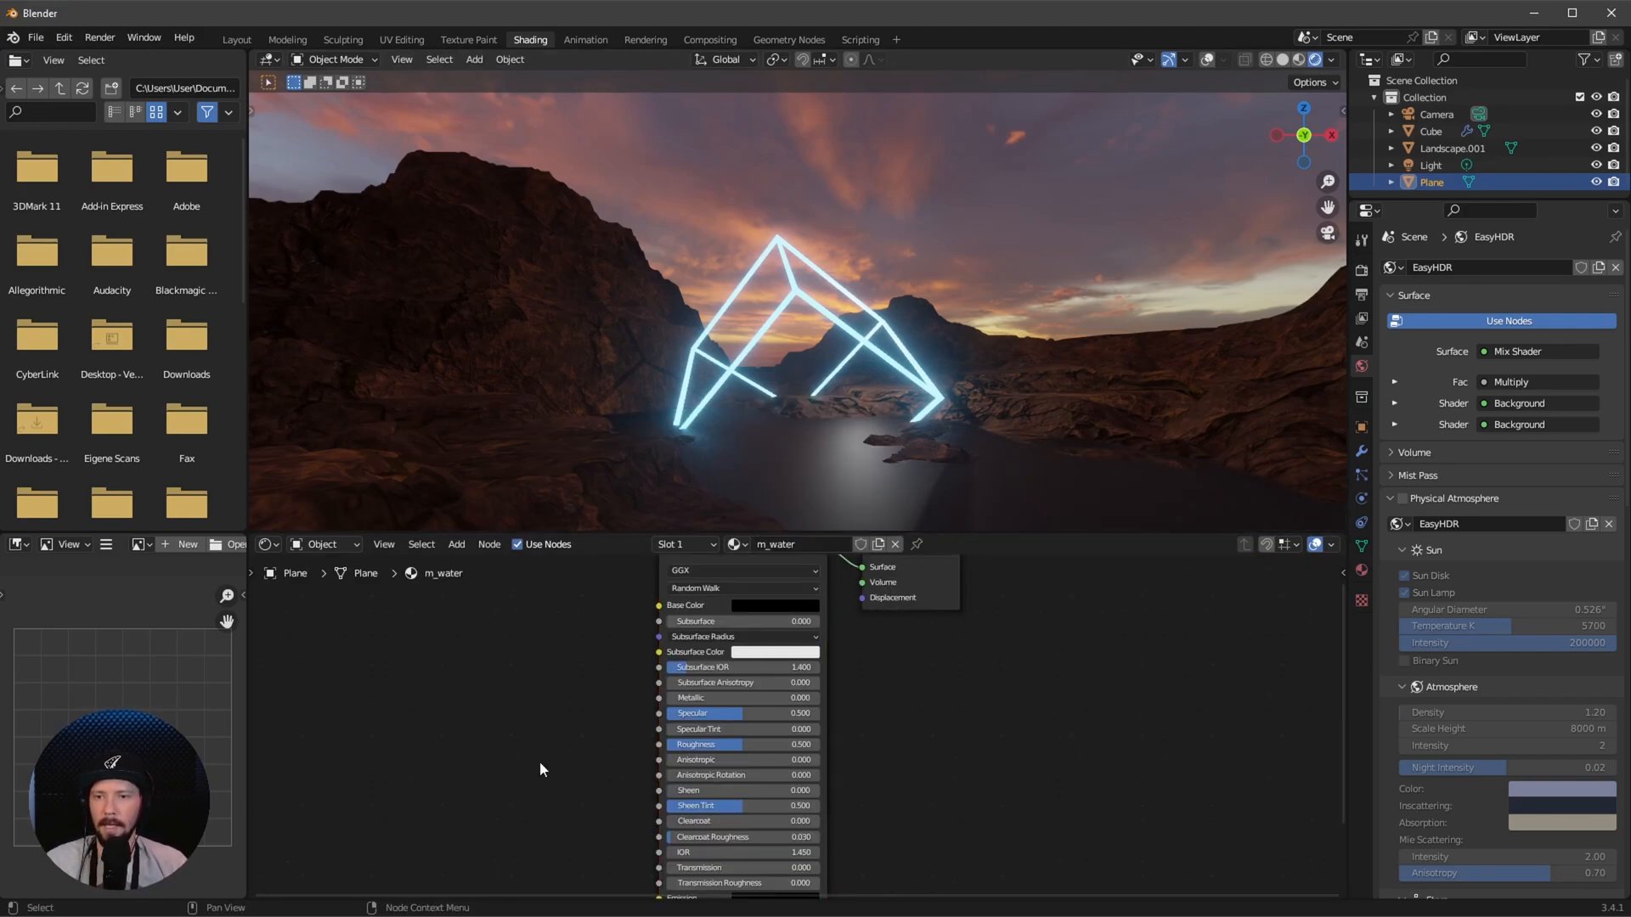
pyautogui.scroll(2, 539, 761)
pyautogui.moveTo(659, 703); pyautogui.dragTo(822, 666, button='middle')
pyautogui.moveTo(877, 677); pyautogui.dragTo(564, 726)
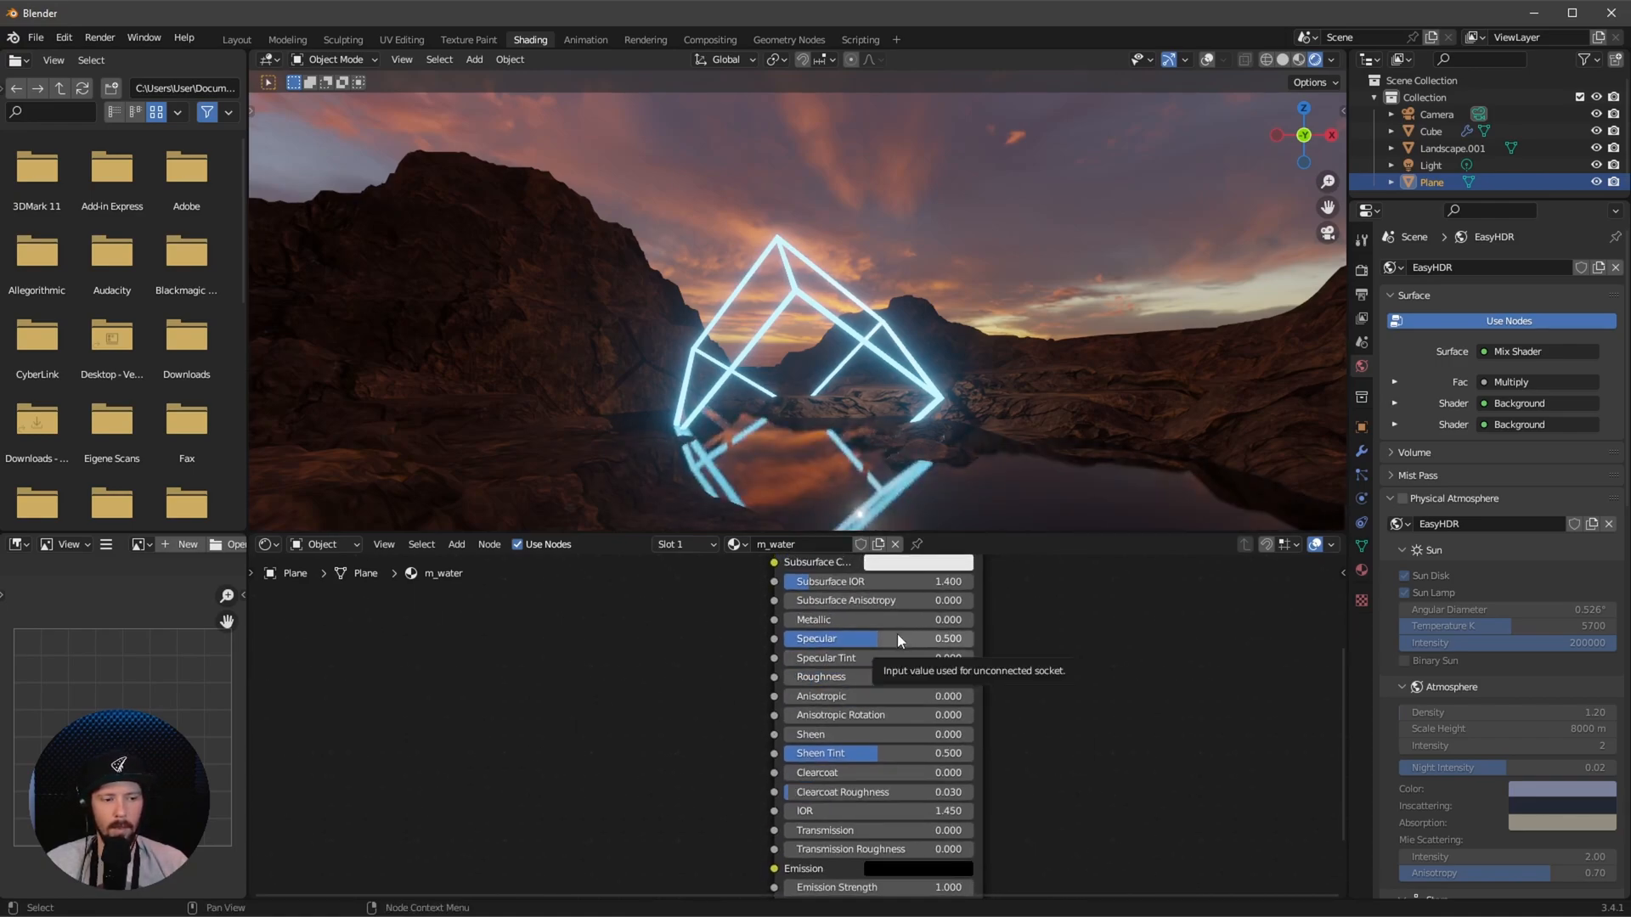
pyautogui.moveTo(880, 620); pyautogui.dragTo(1226, 595)
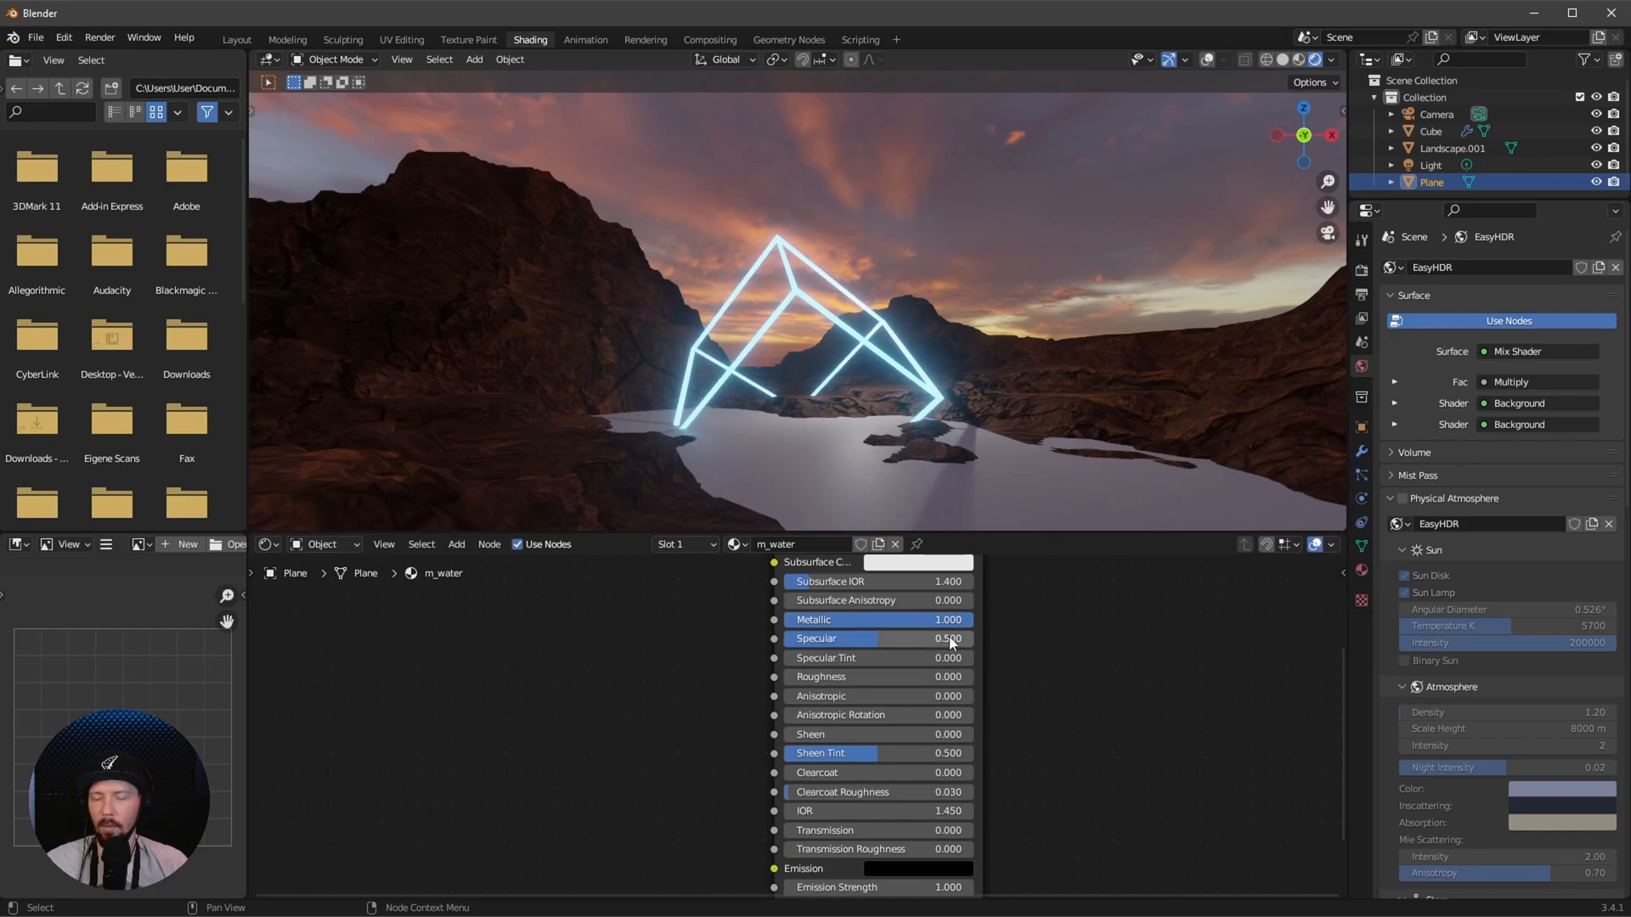
# Add a Noise Texture feeding a Bump node whose normal drives the shader's Normal
pyautogui.moveTo(648, 776); pyautogui.dragTo(665, 742, button='middle')
pyautogui.hotkey('shift', 'a')
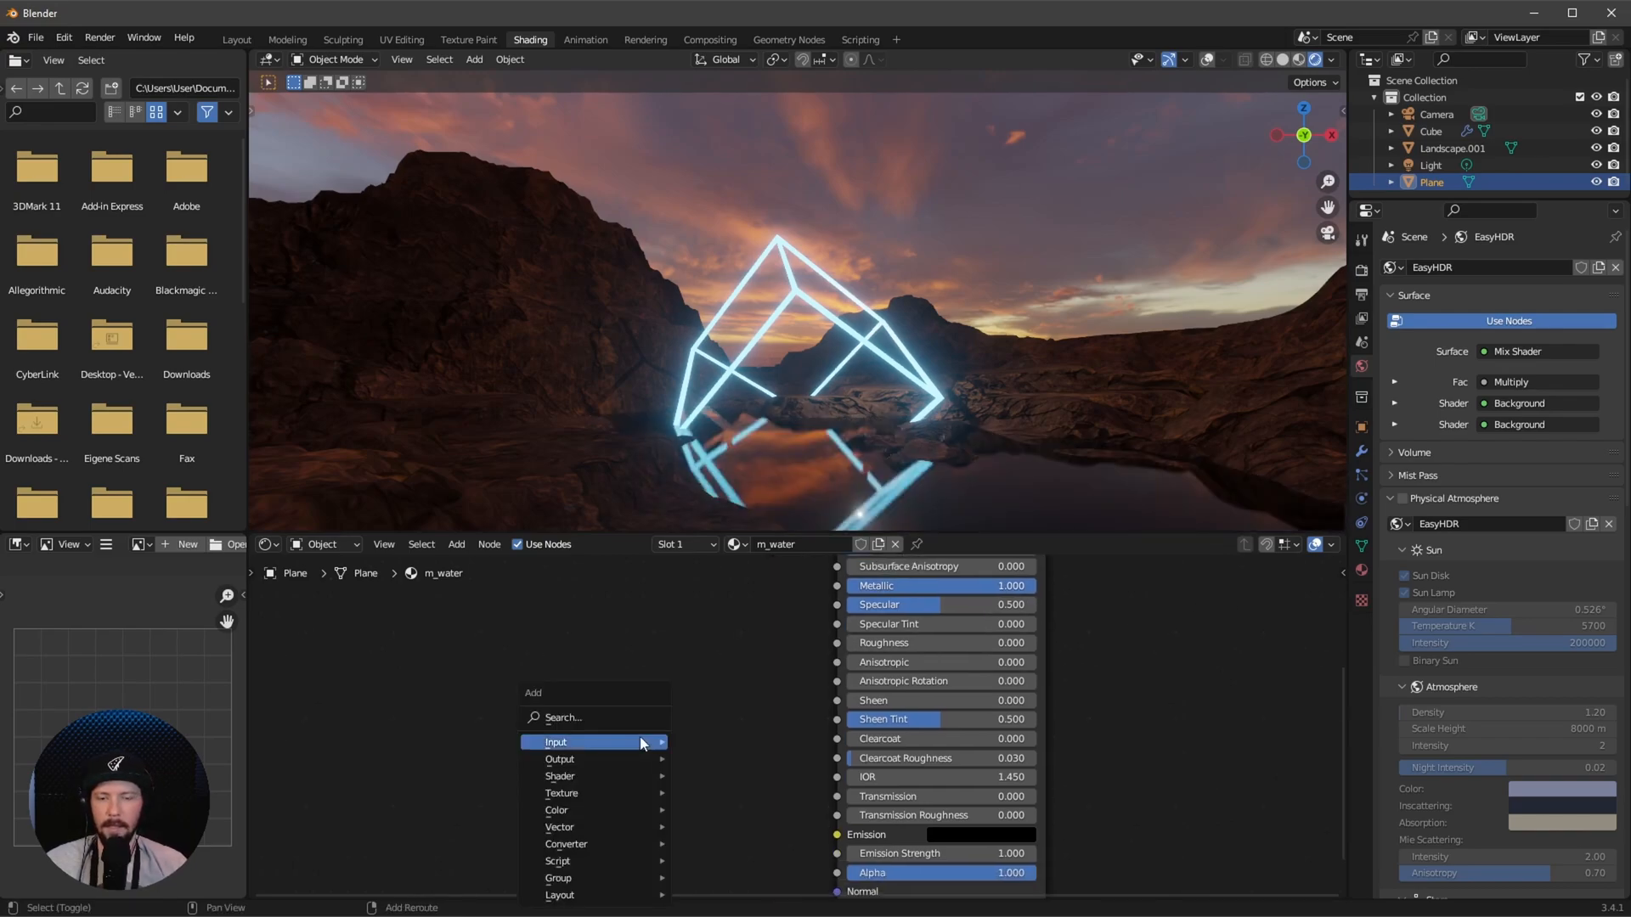
pyautogui.click(552, 717)
pyautogui.write('n')
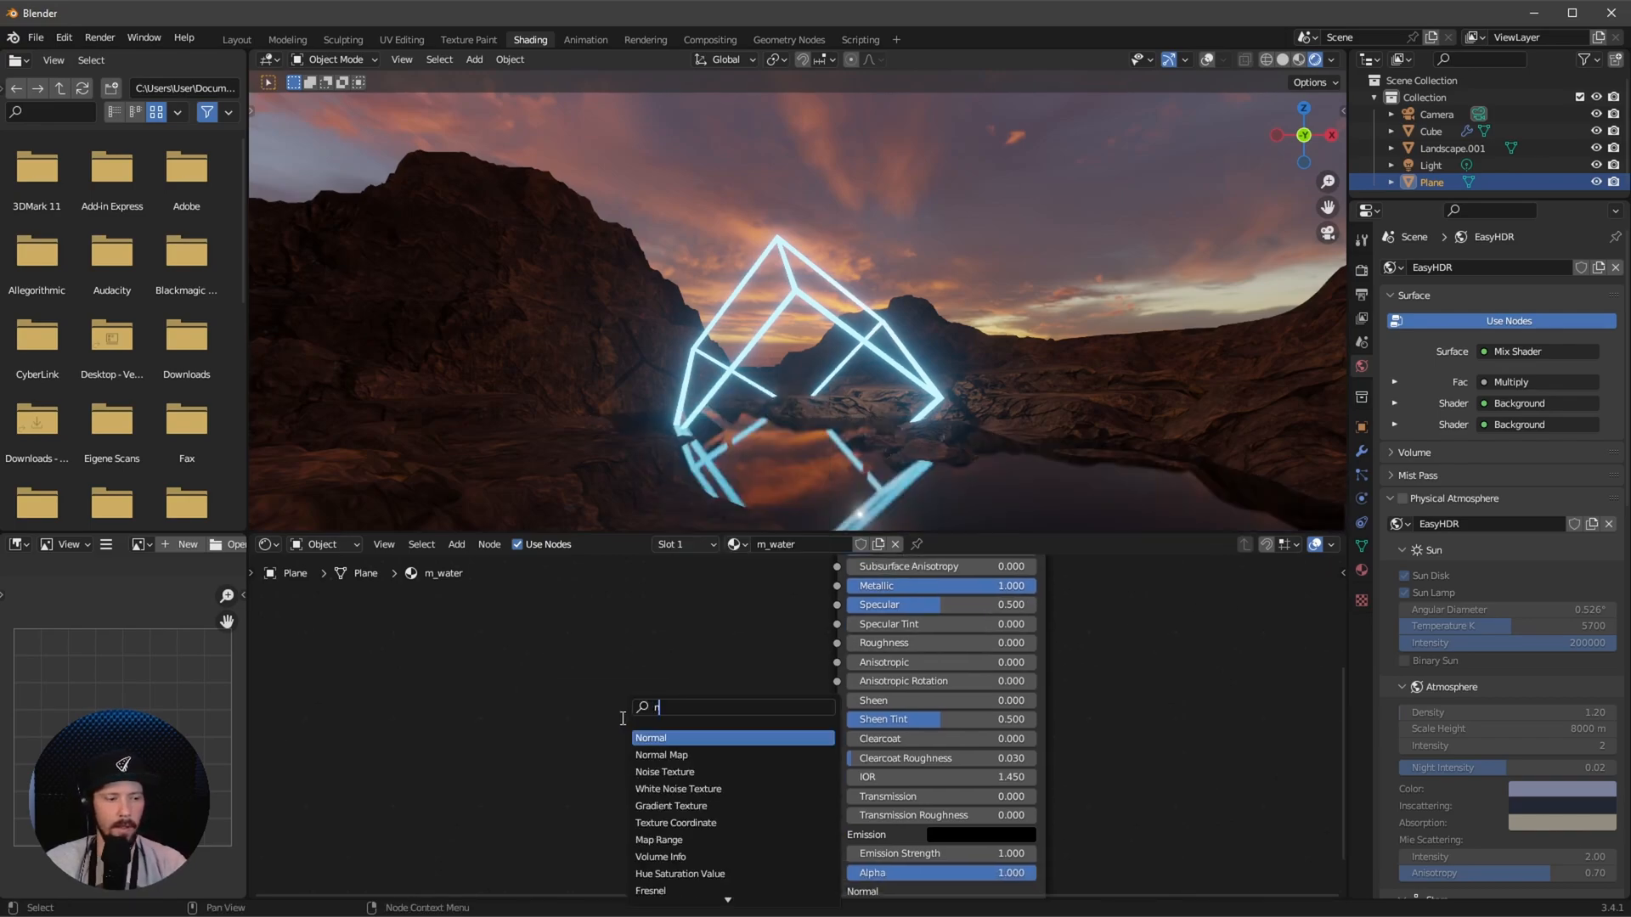
pyautogui.write('oi')
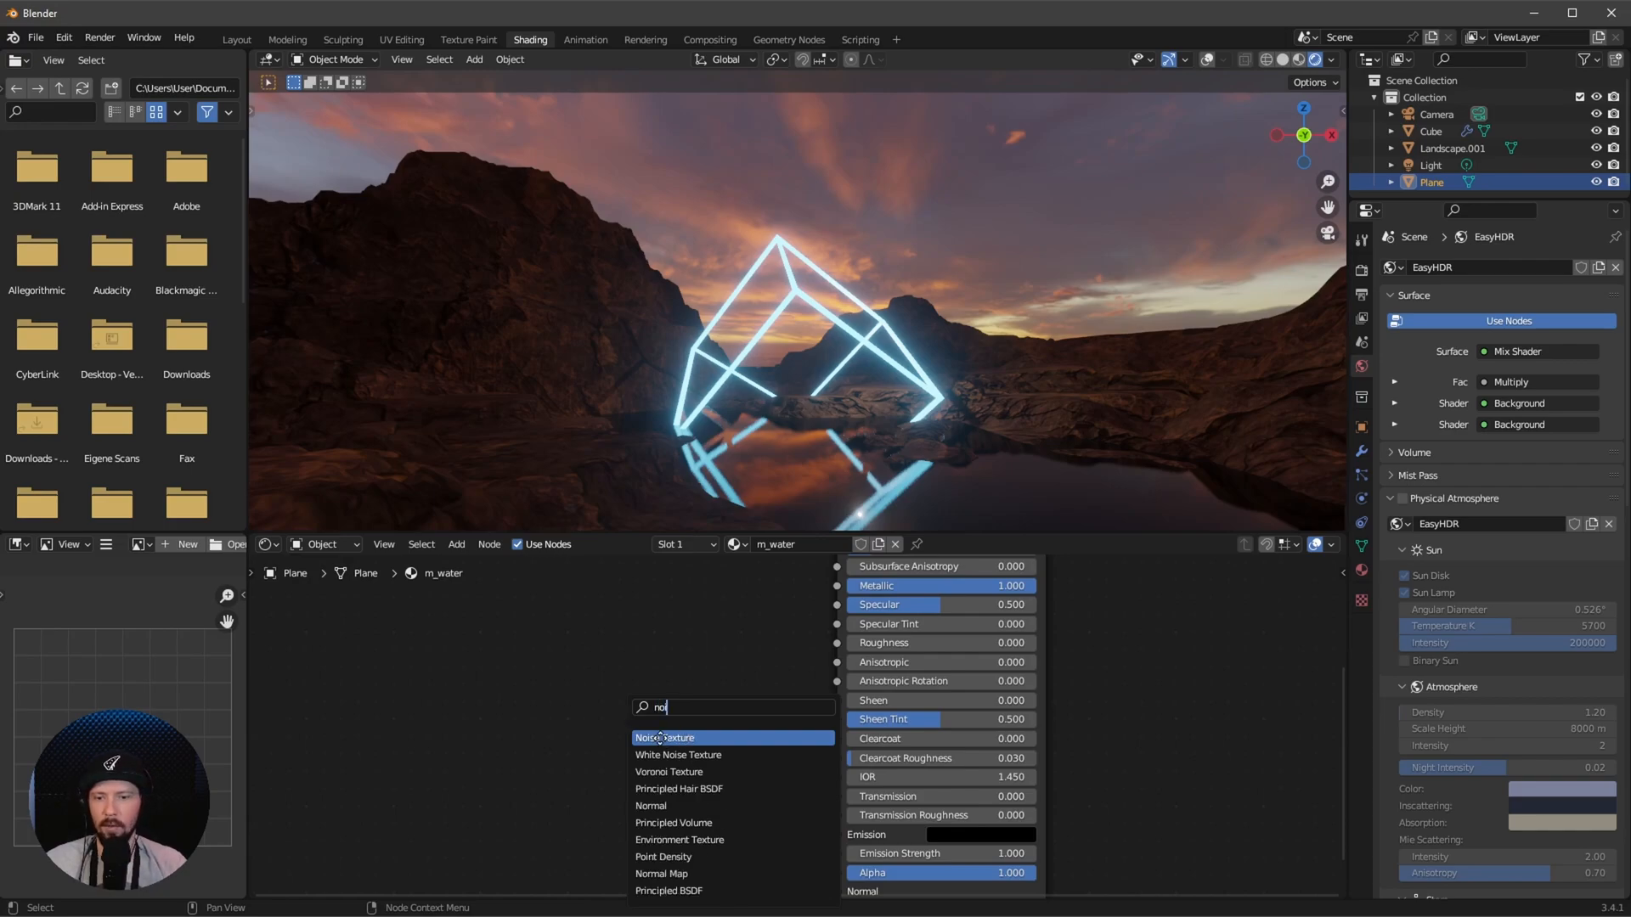
pyautogui.press('Return')
pyautogui.click(504, 713)
pyautogui.moveTo(503, 709); pyautogui.dragTo(616, 728)
pyautogui.write('bu')
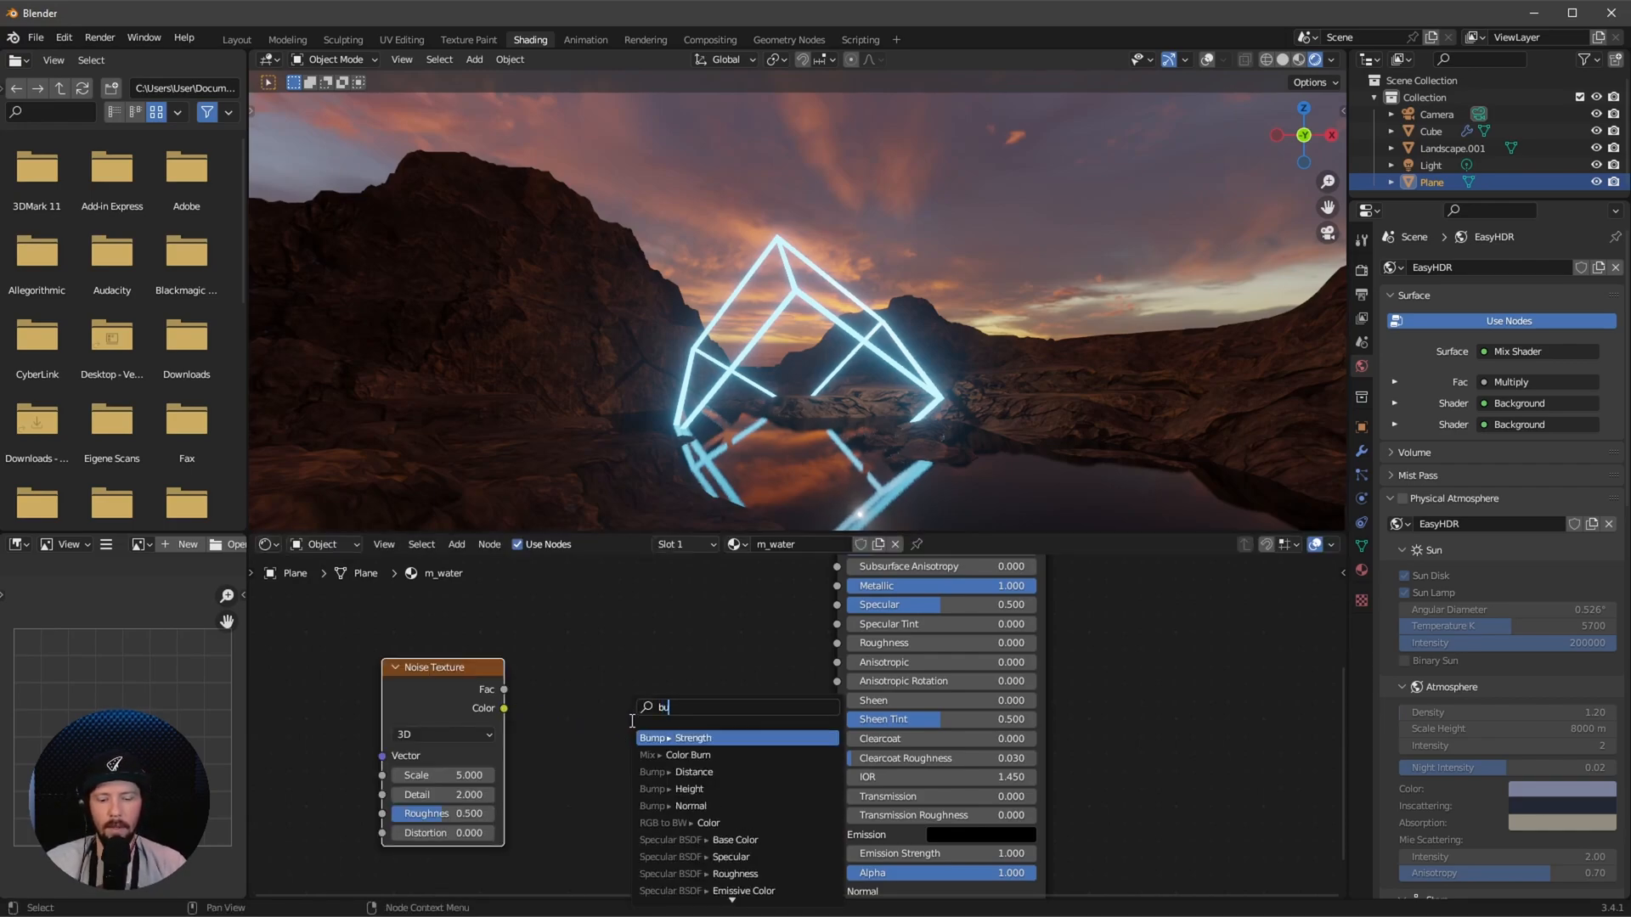
pyautogui.write('mp')
pyautogui.press('Down')
pyautogui.press('Return')
pyautogui.click(649, 755)
pyautogui.moveTo(714, 752); pyautogui.dragTo(497, 676, button='middle')
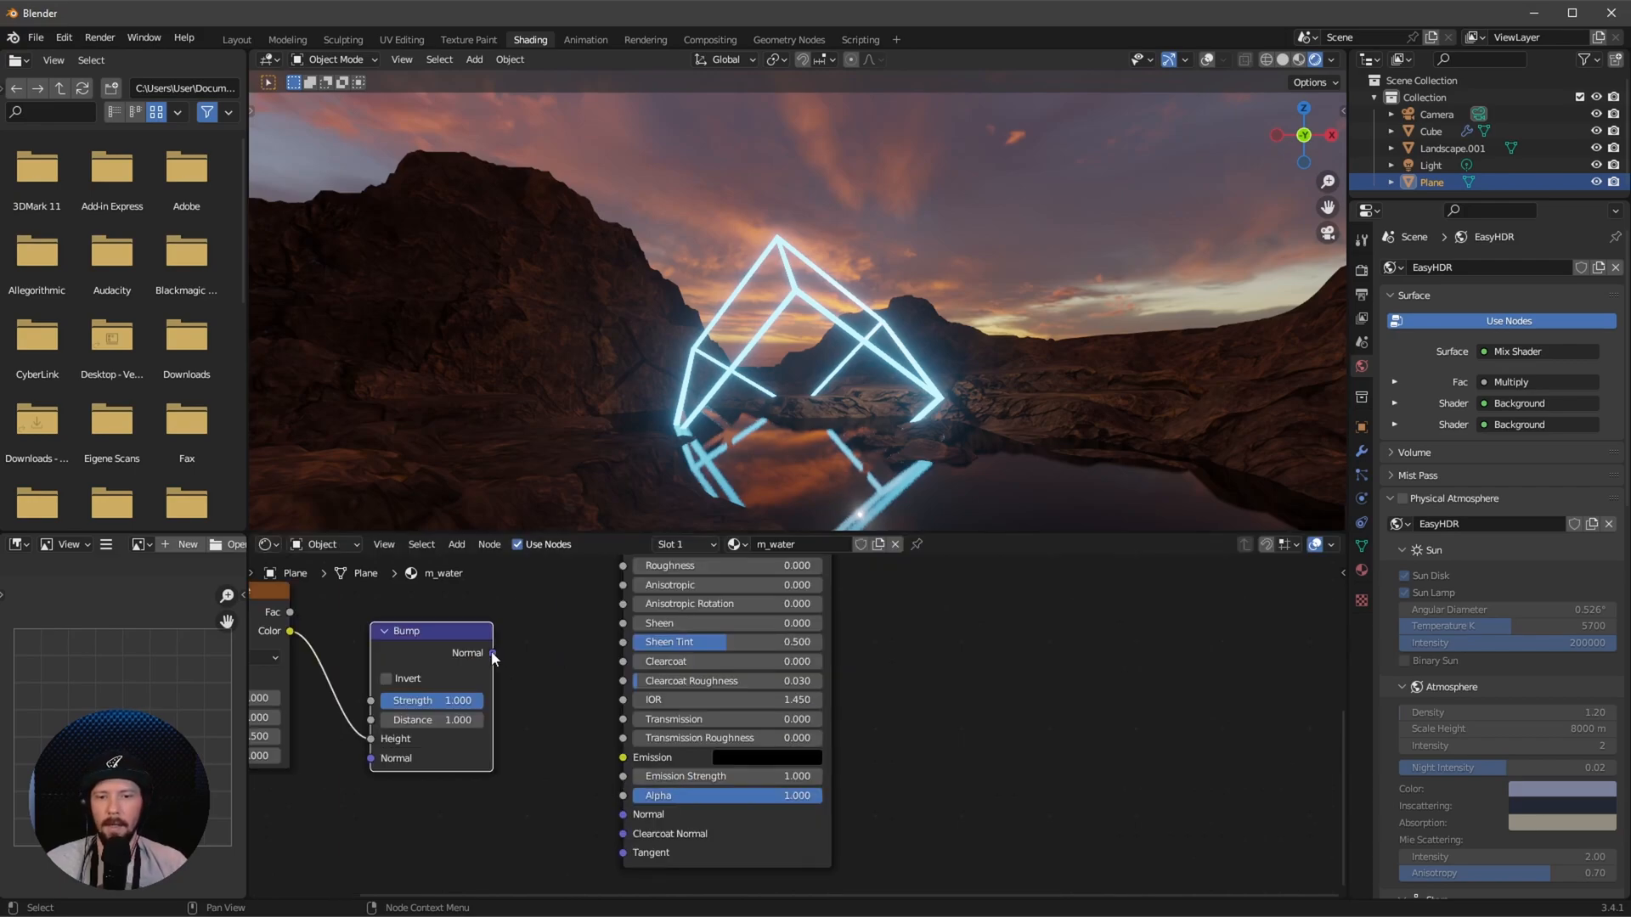
pyautogui.moveTo(491, 653); pyautogui.dragTo(623, 814)
pyautogui.moveTo(402, 743); pyautogui.dragTo(669, 779, button='middle')
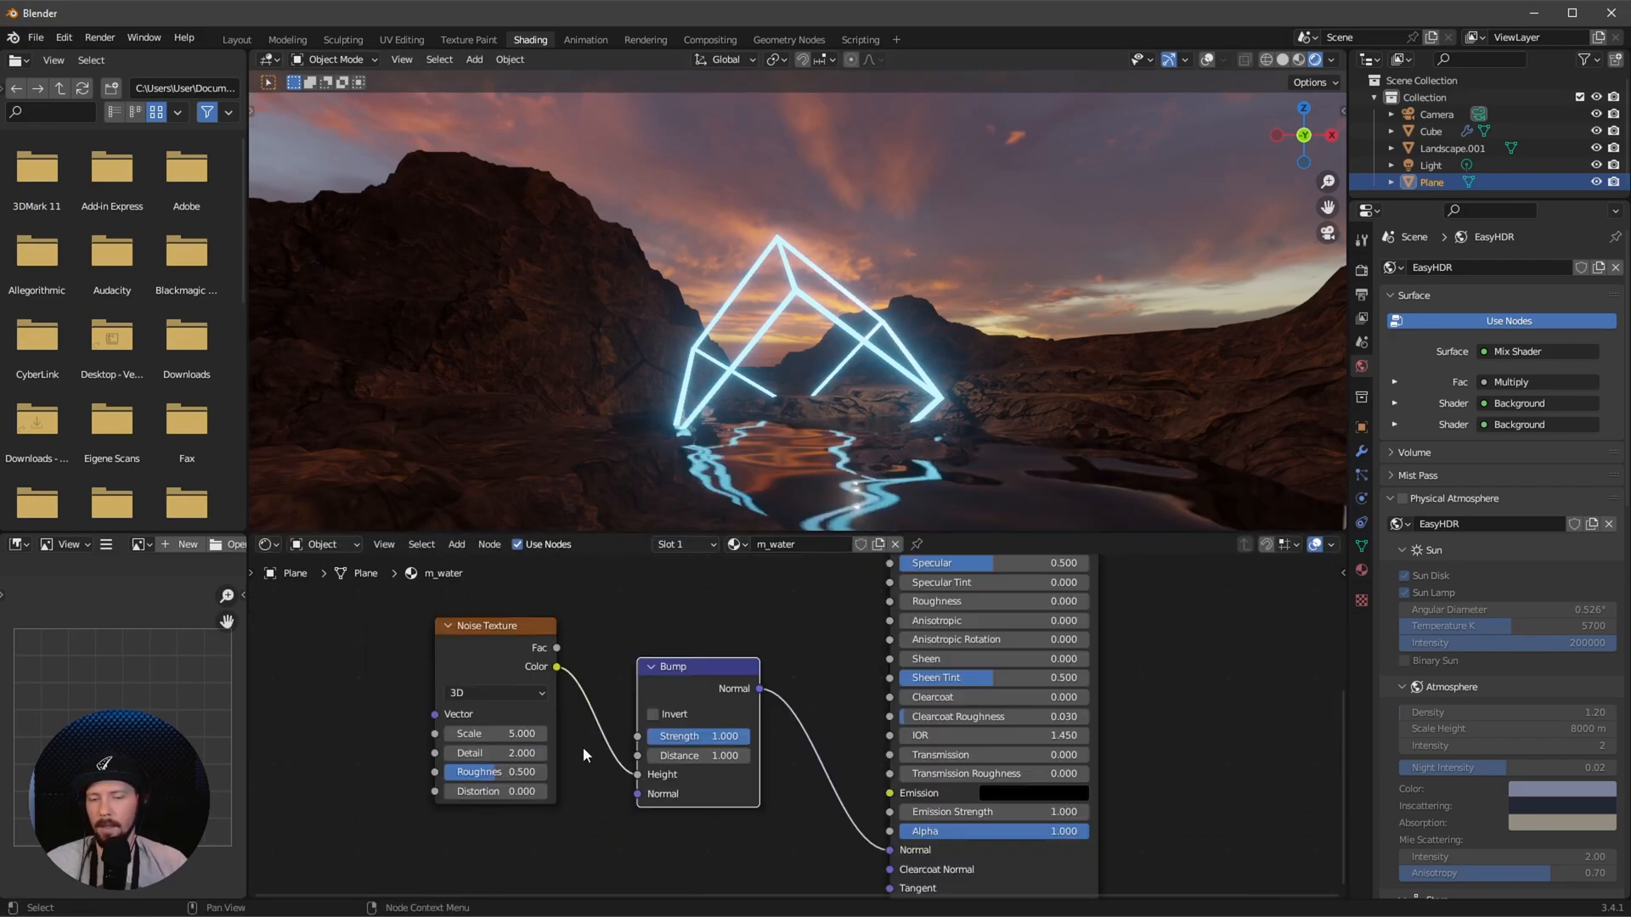
# Set the noise scale to 32 and the bump strength to 0.1
pyautogui.doubleClick(520, 734)
pyautogui.write('32')
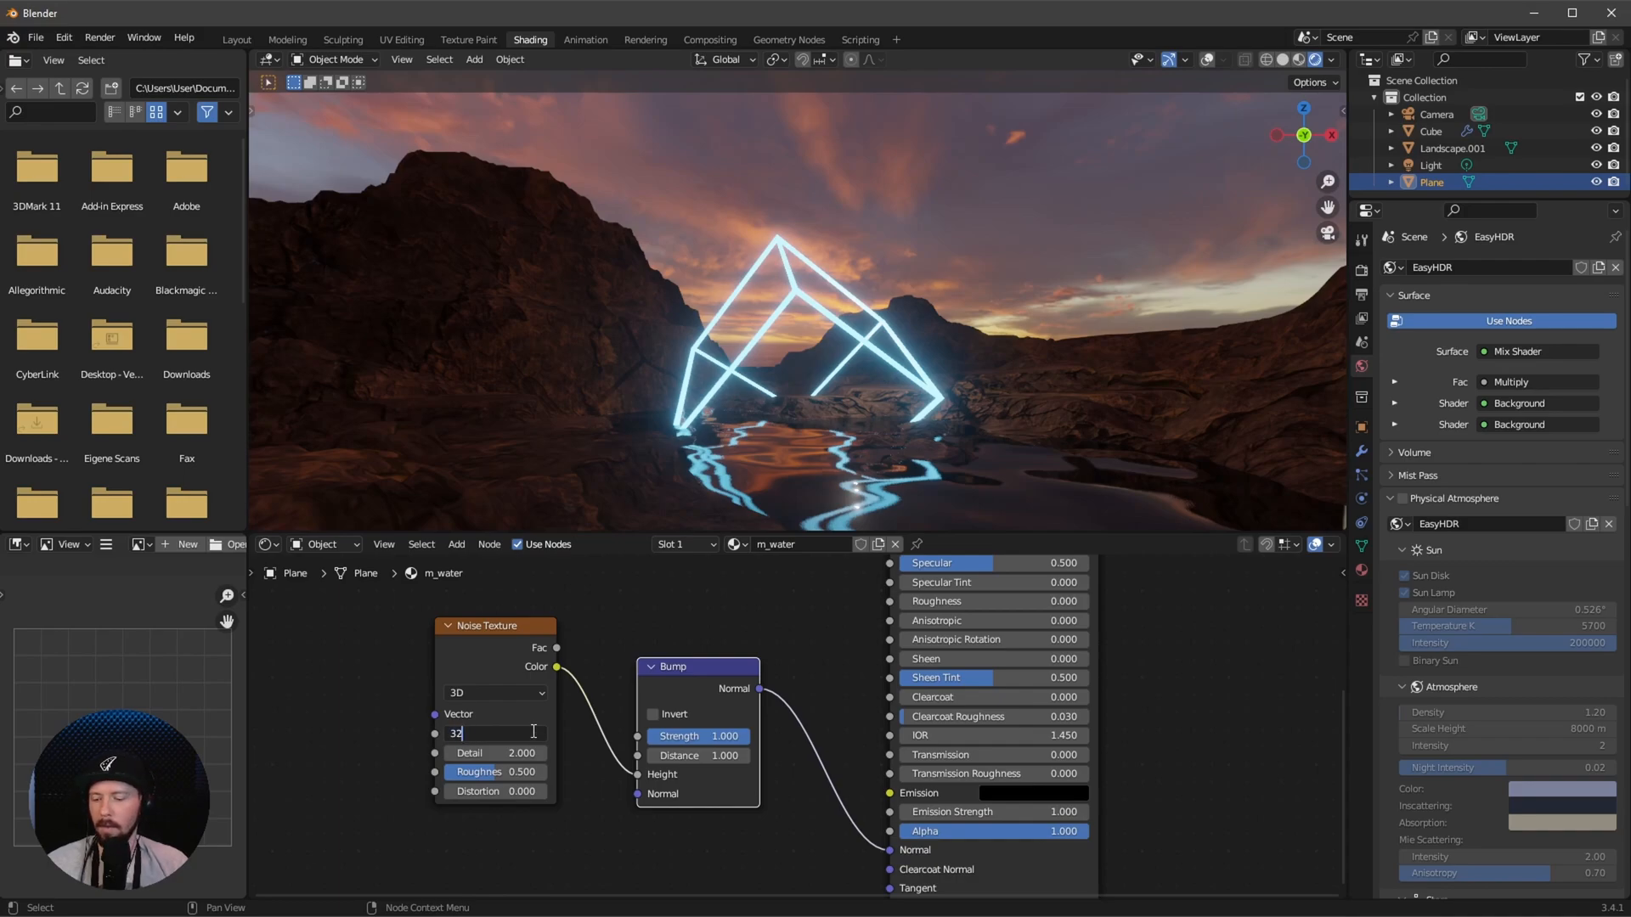
pyautogui.press('Return')
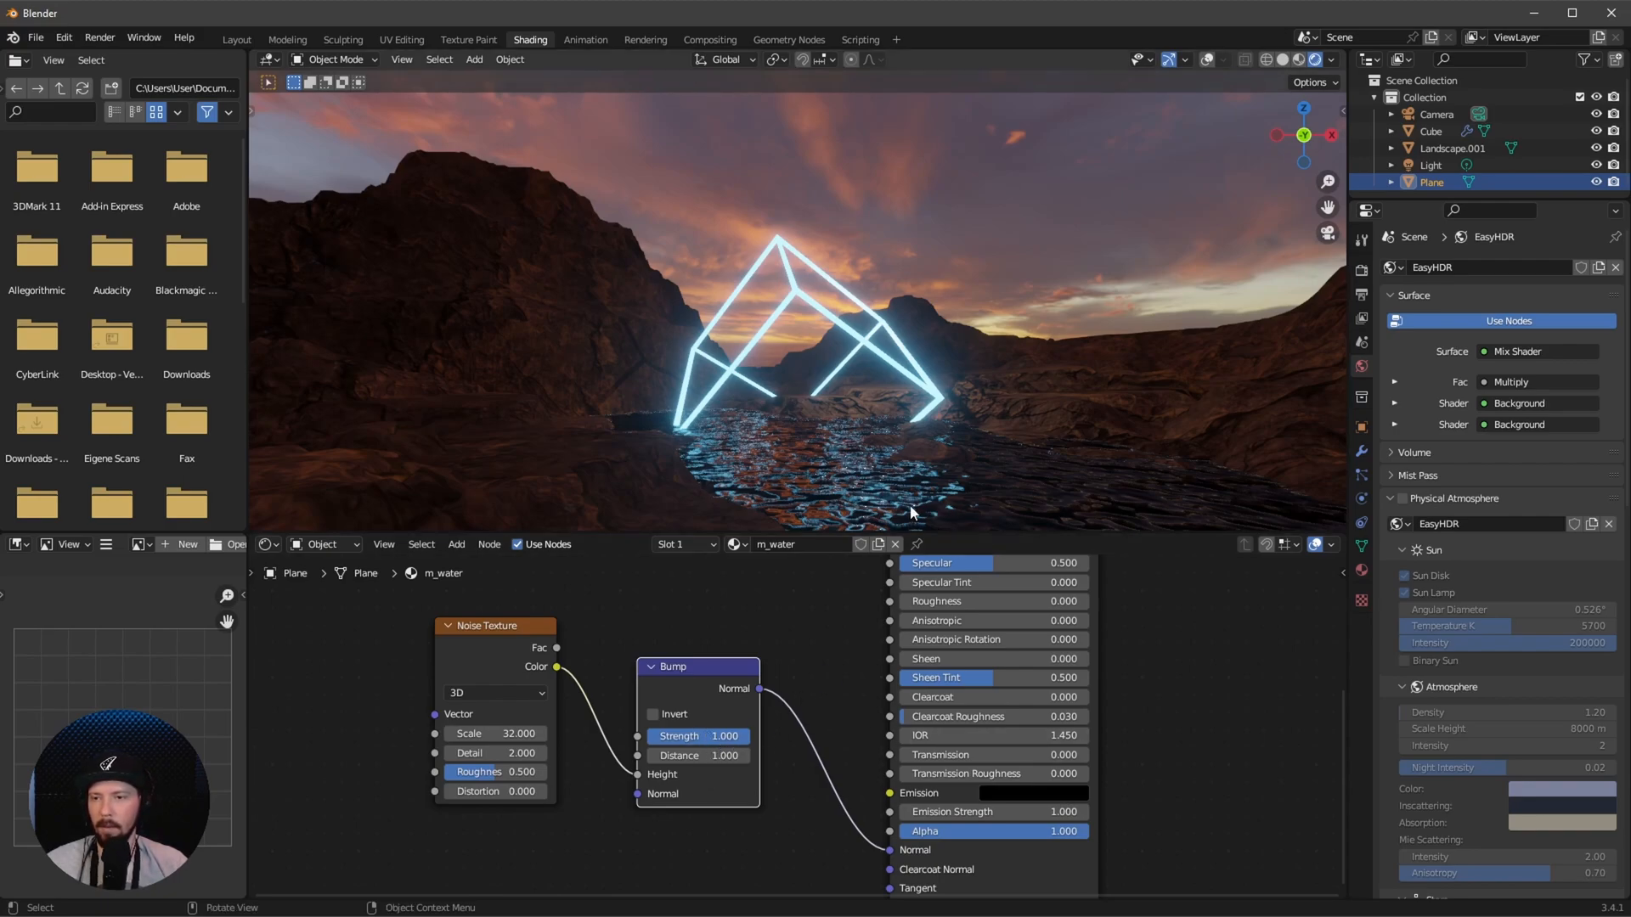
pyautogui.doubleClick(702, 735)
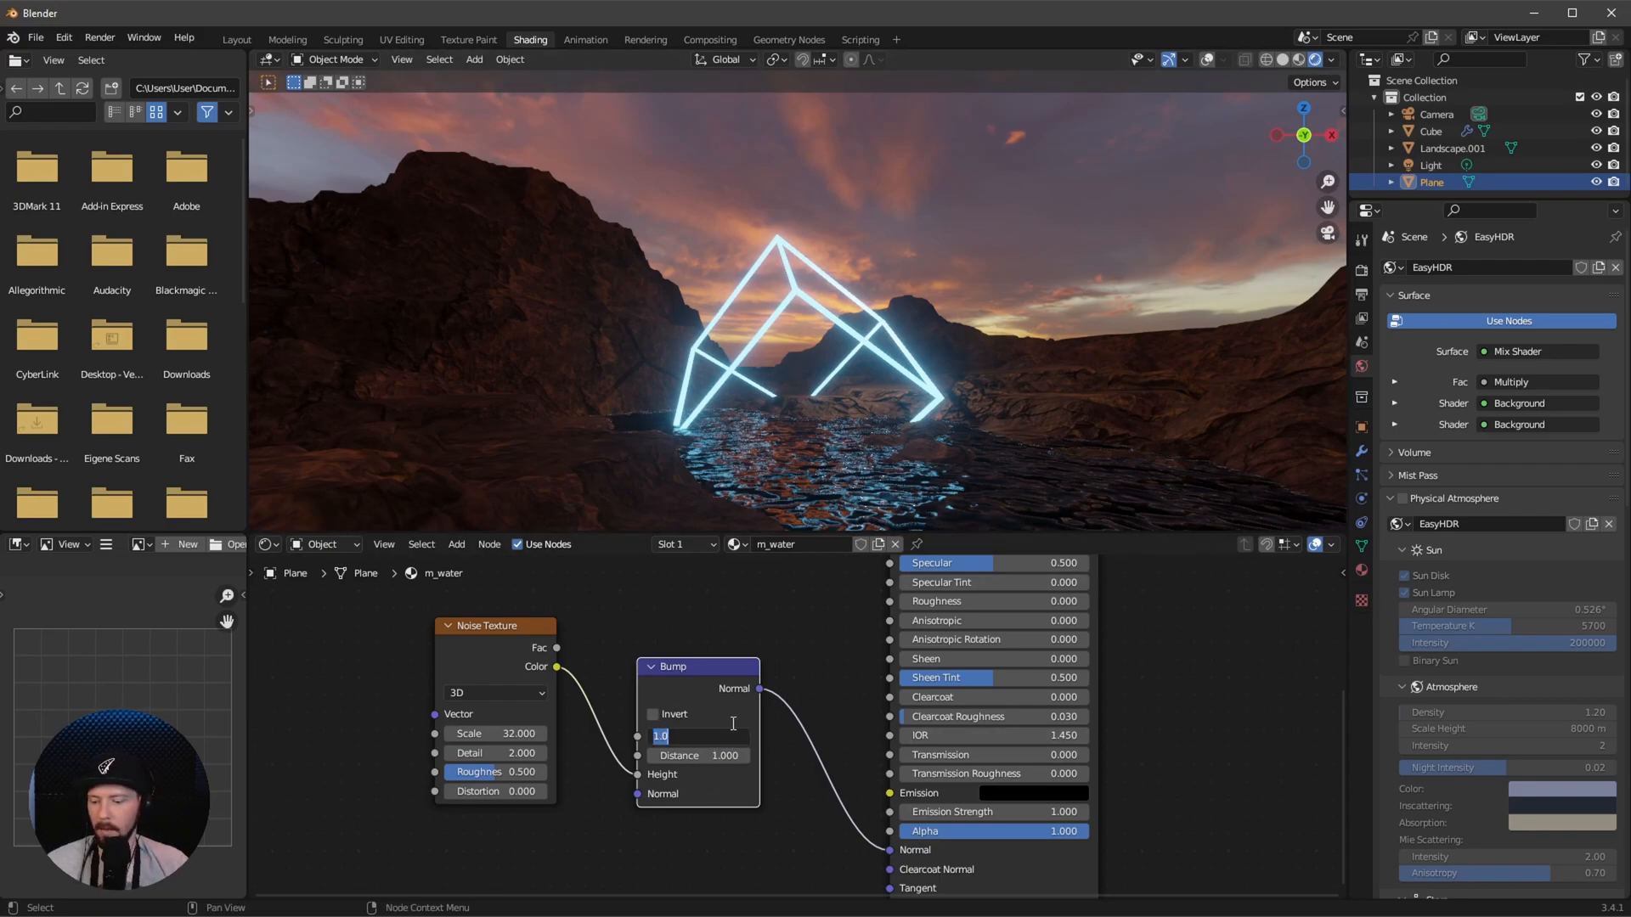
pyautogui.write('0.1')
pyautogui.press('Return')
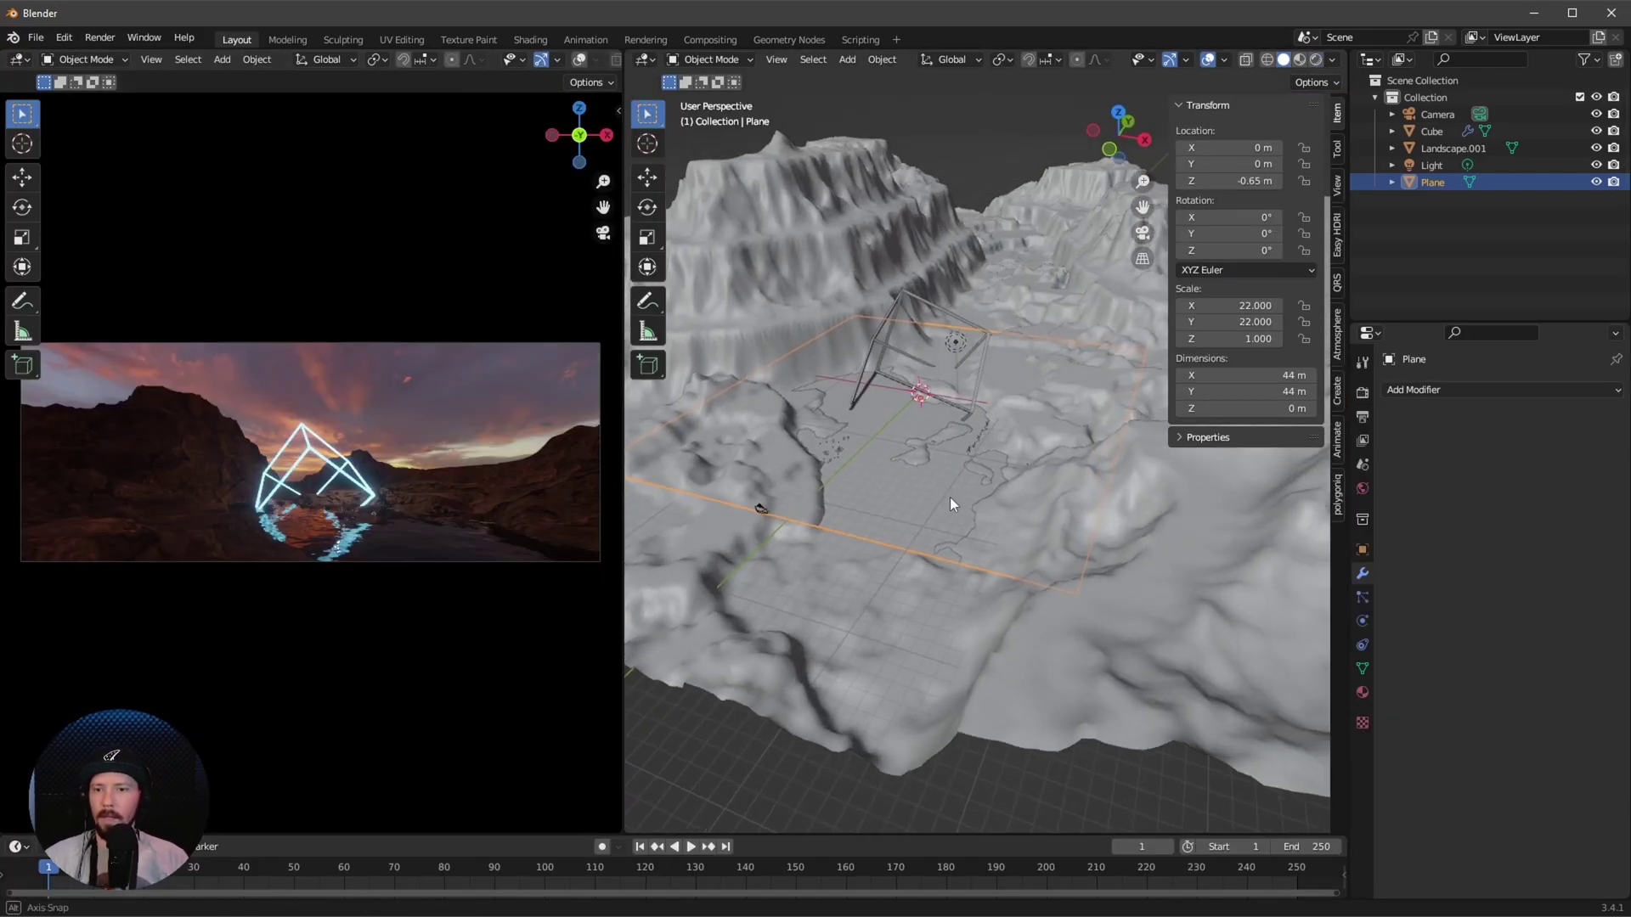
# Add a reflection plane probe and scale it up to cover the water
pyautogui.moveTo(949, 497); pyautogui.dragTo(949, 489, button='middle')
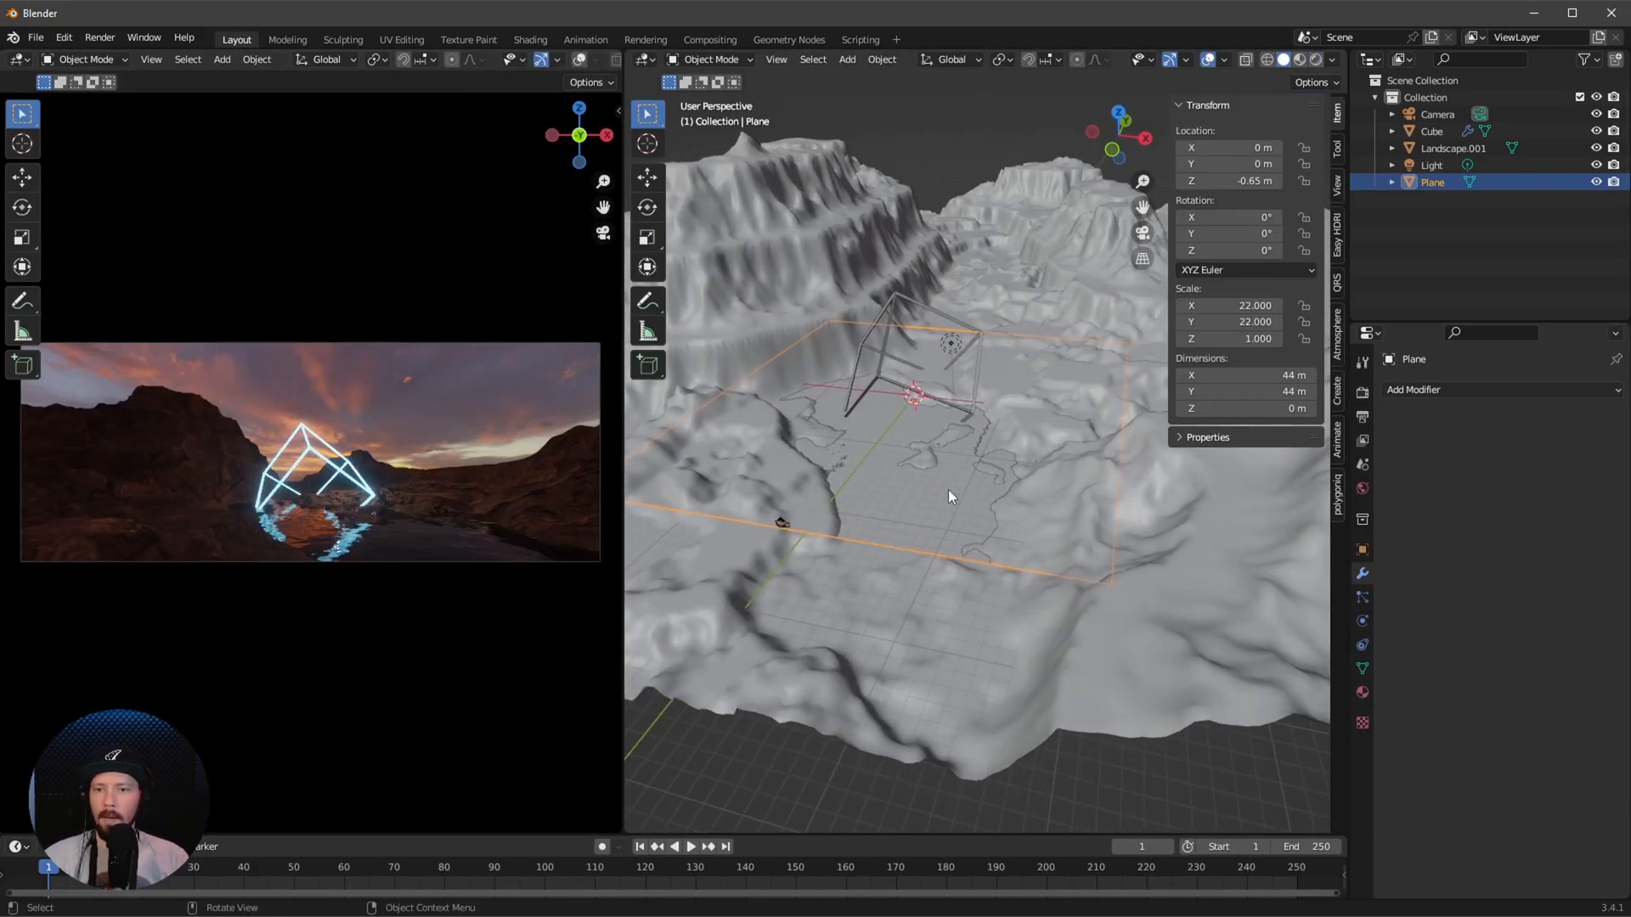
pyautogui.hotkey('shift', 'a')
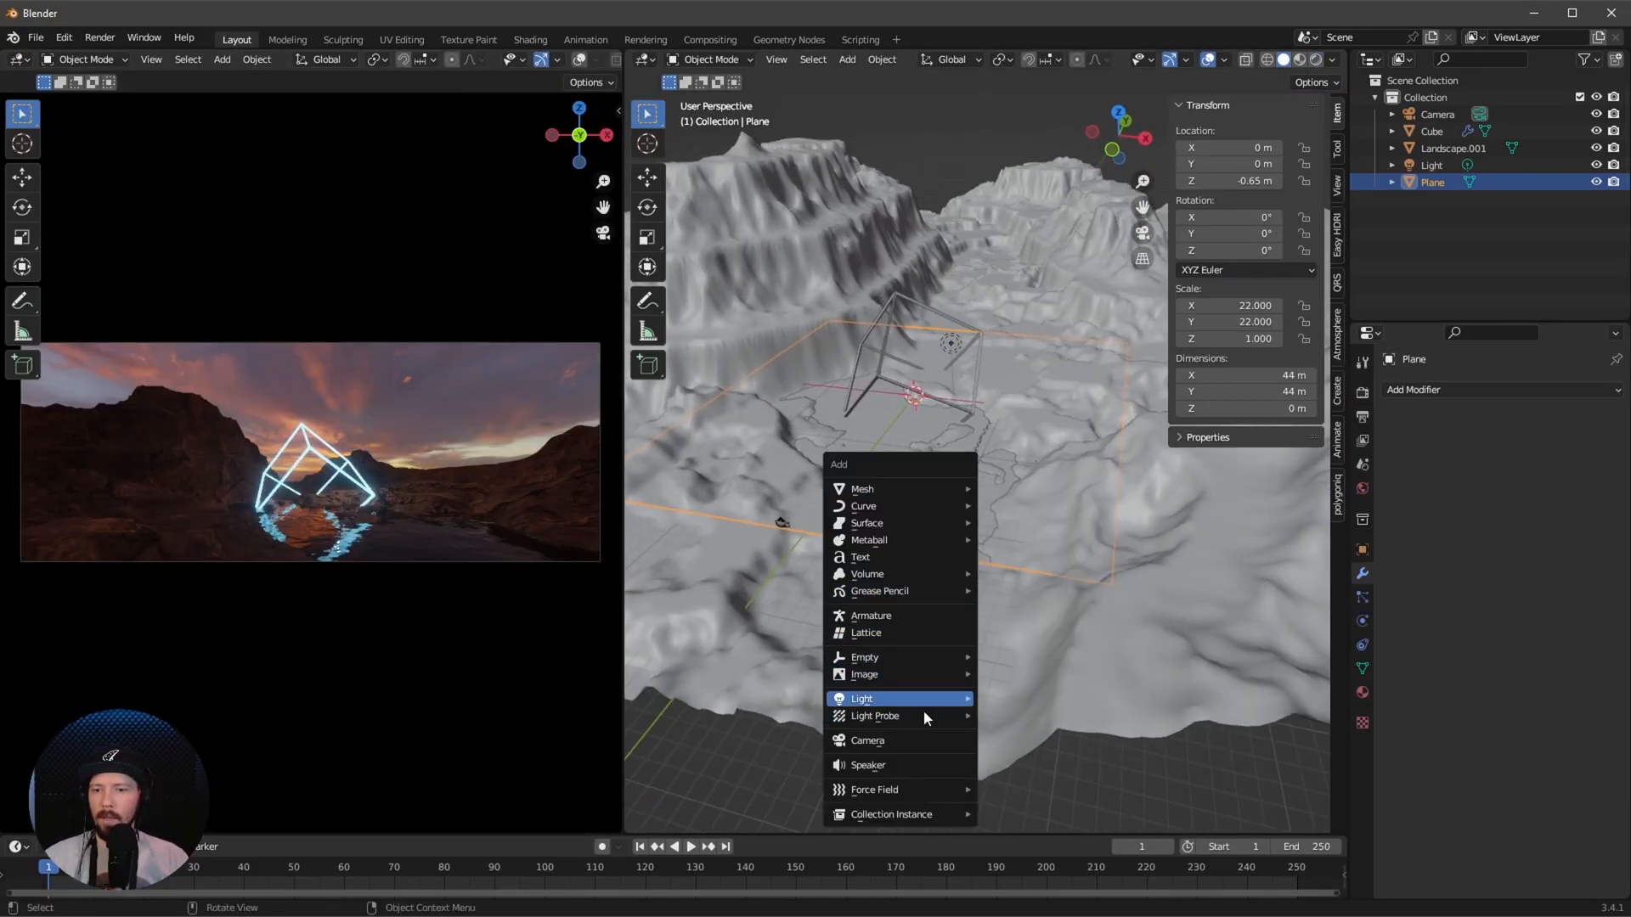
pyautogui.moveTo(893, 717)
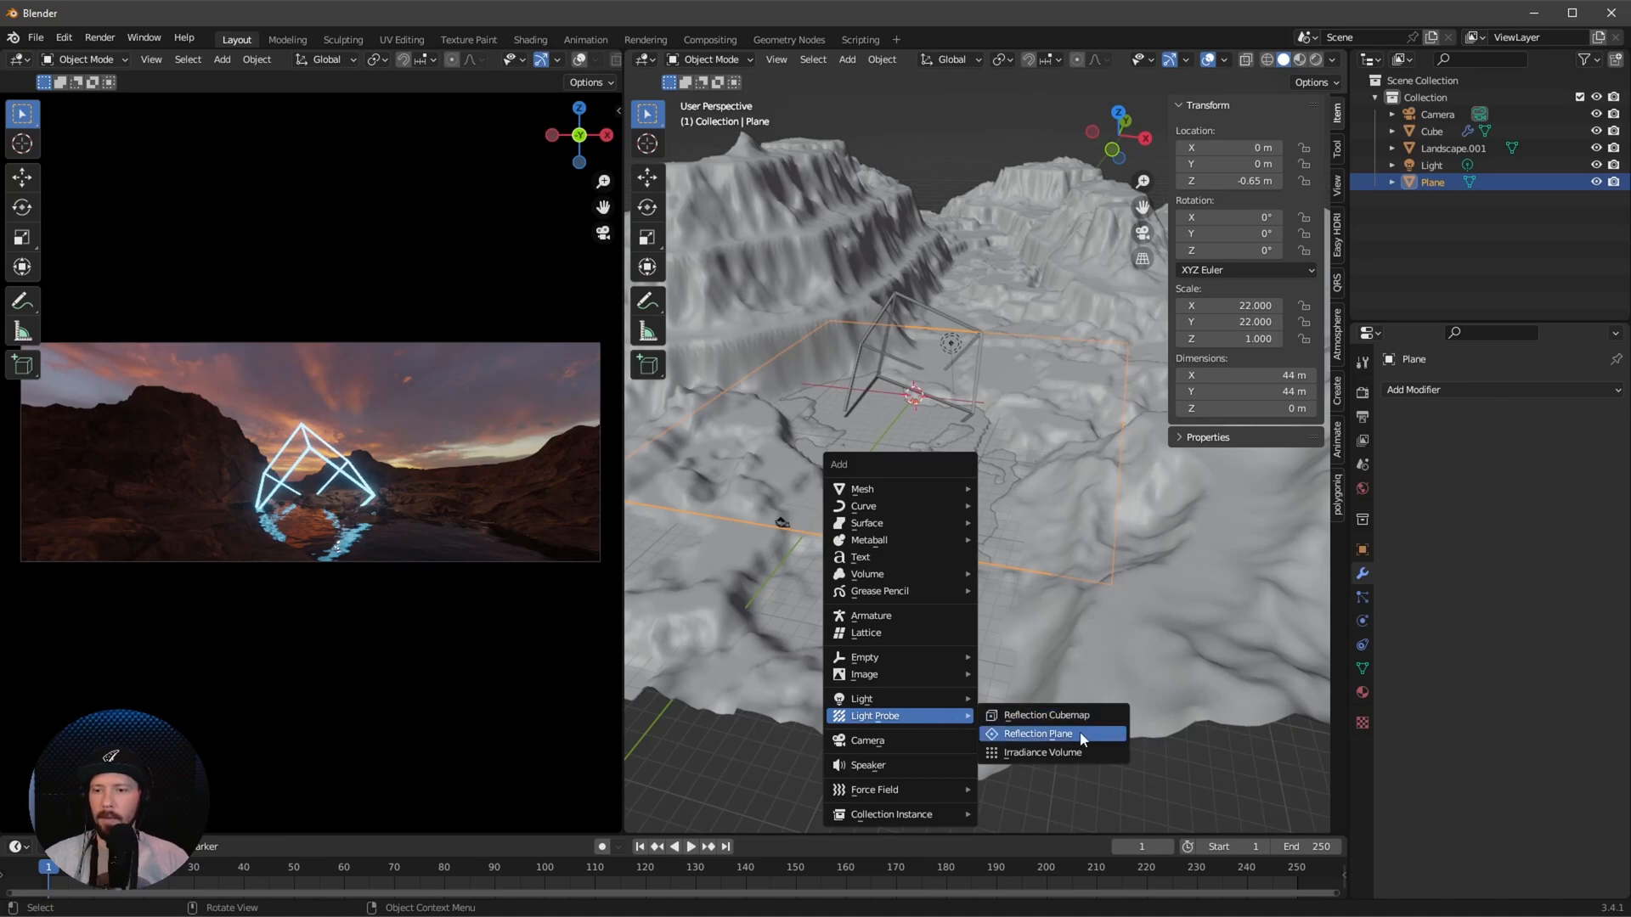
pyautogui.click(1080, 737)
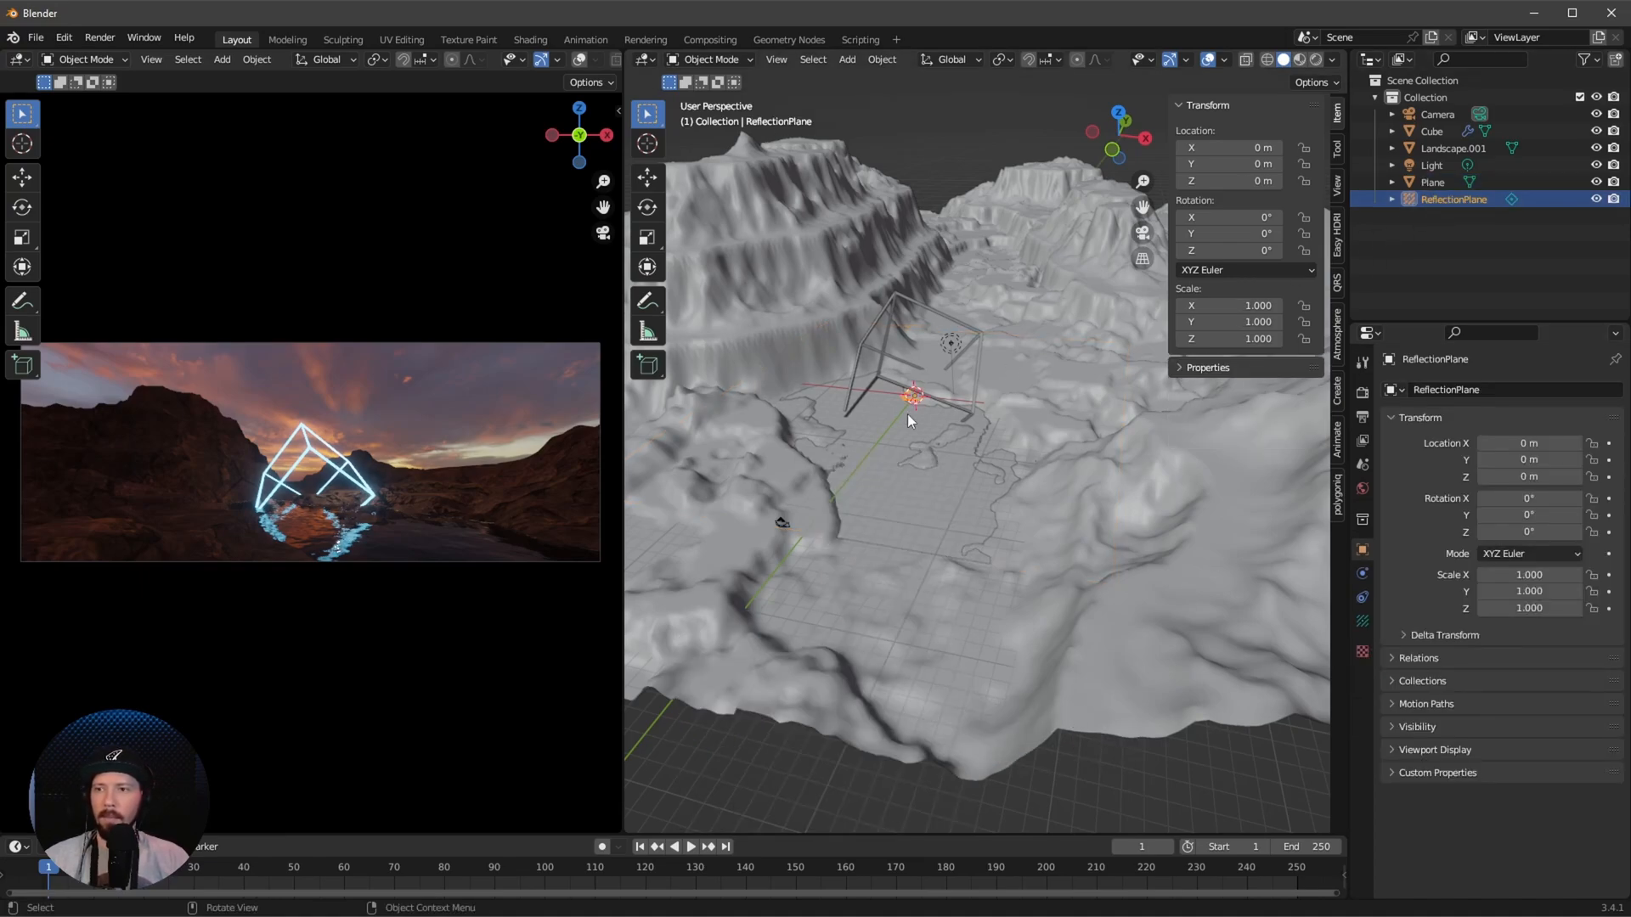
pyautogui.press('s')
pyautogui.click(958, 435)
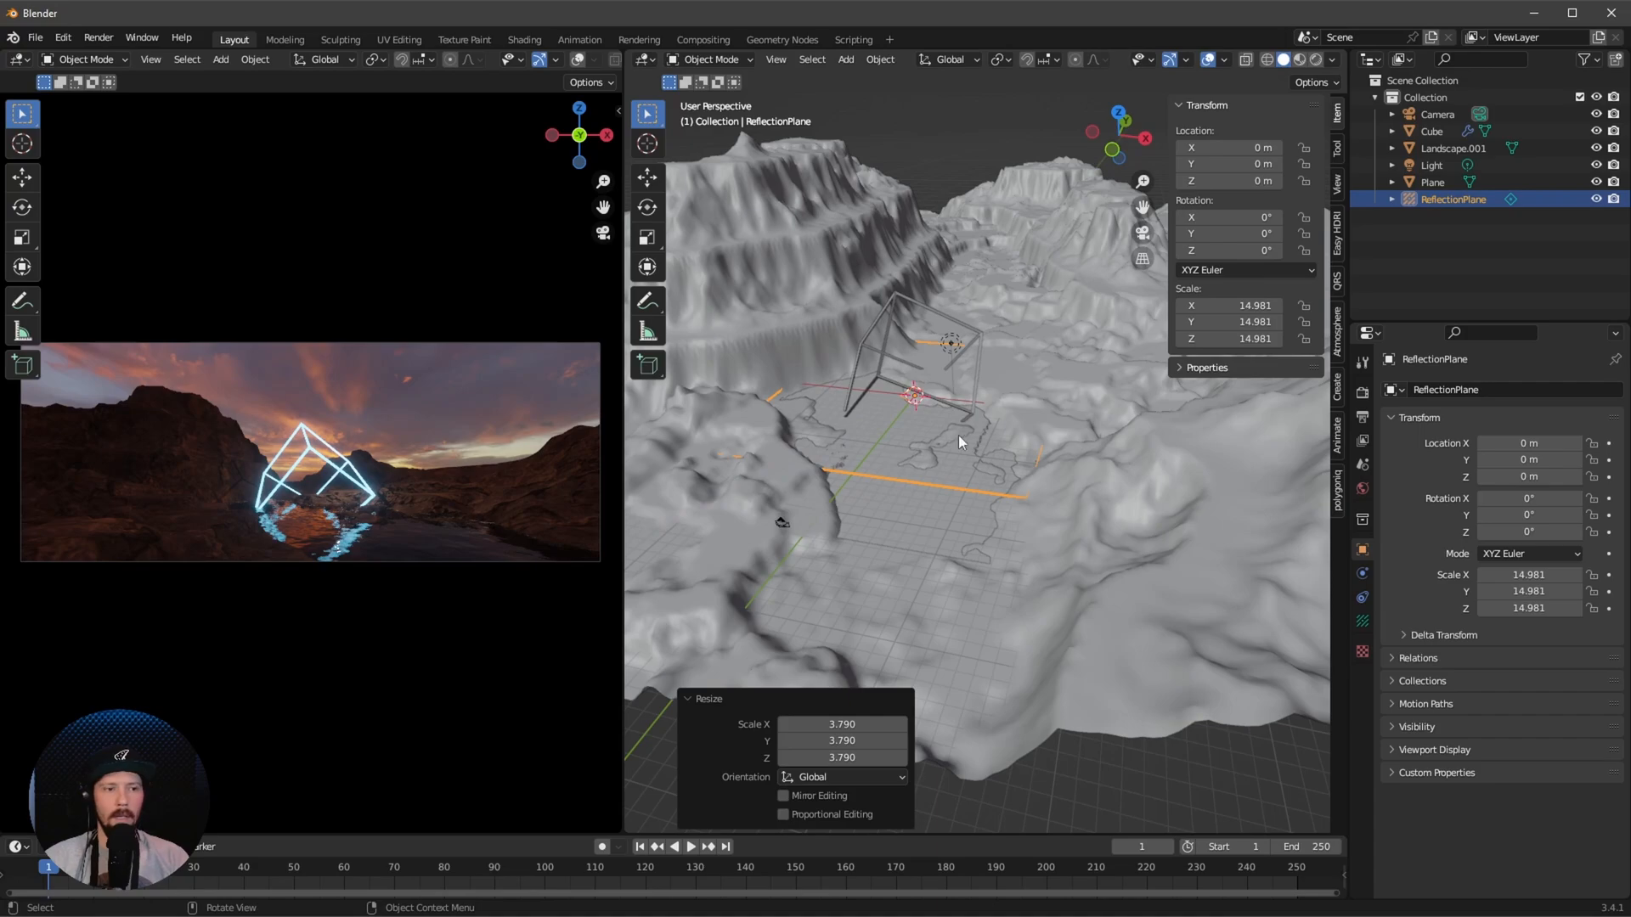
pyautogui.press('s')
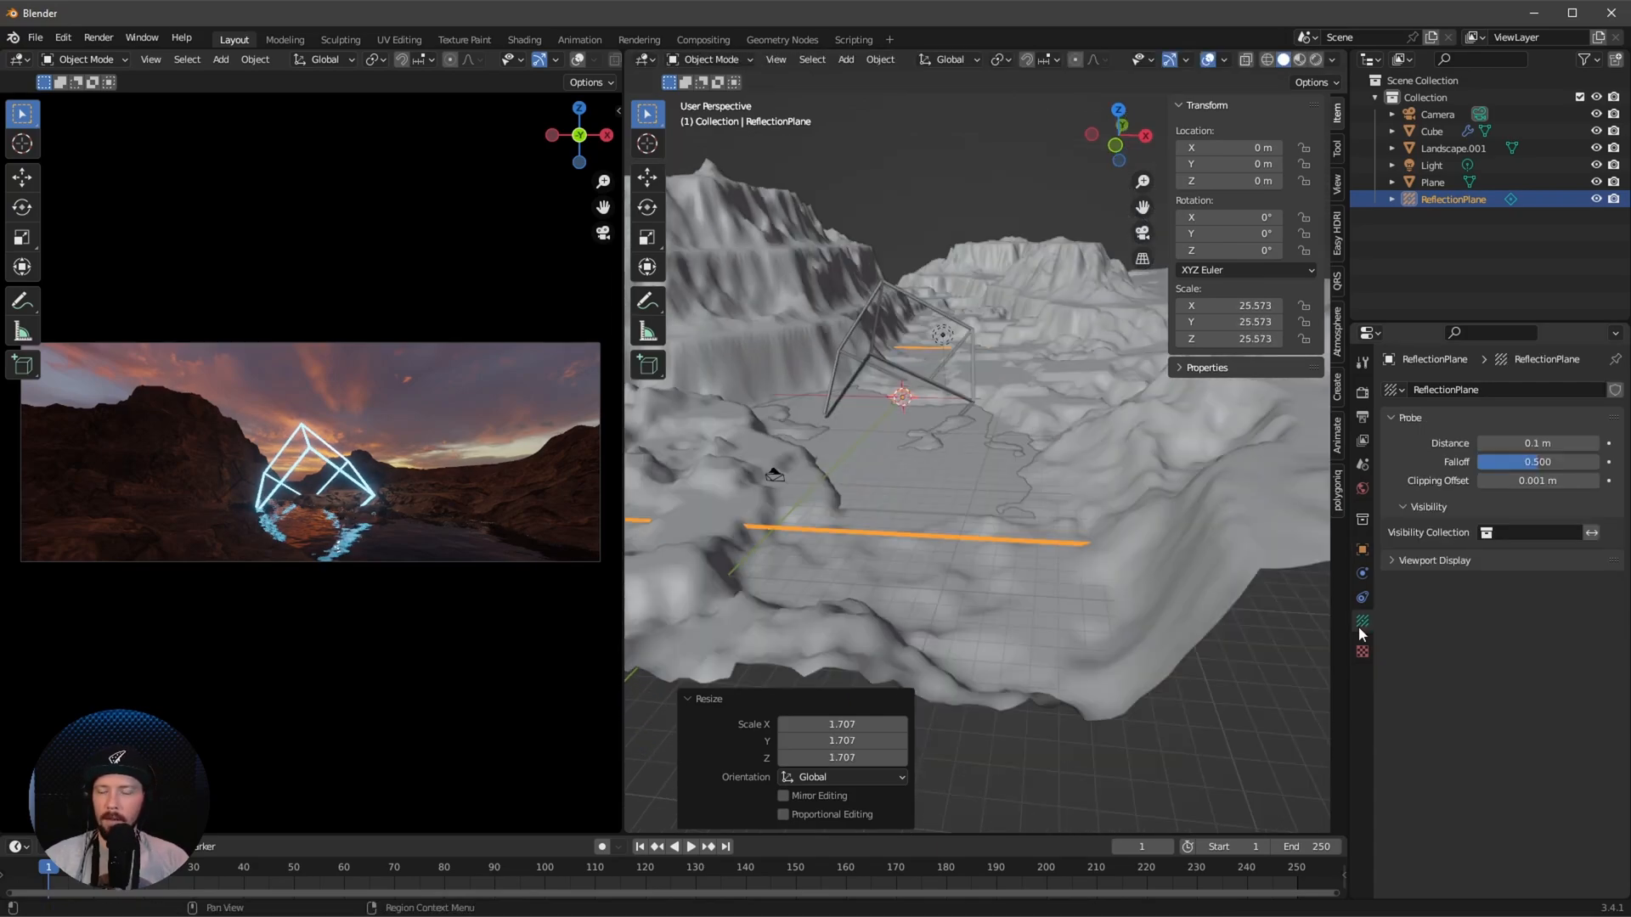
# Show the probe's preview plane, set its falloff to zero and show camera-view overlays
pyautogui.click(1400, 560)
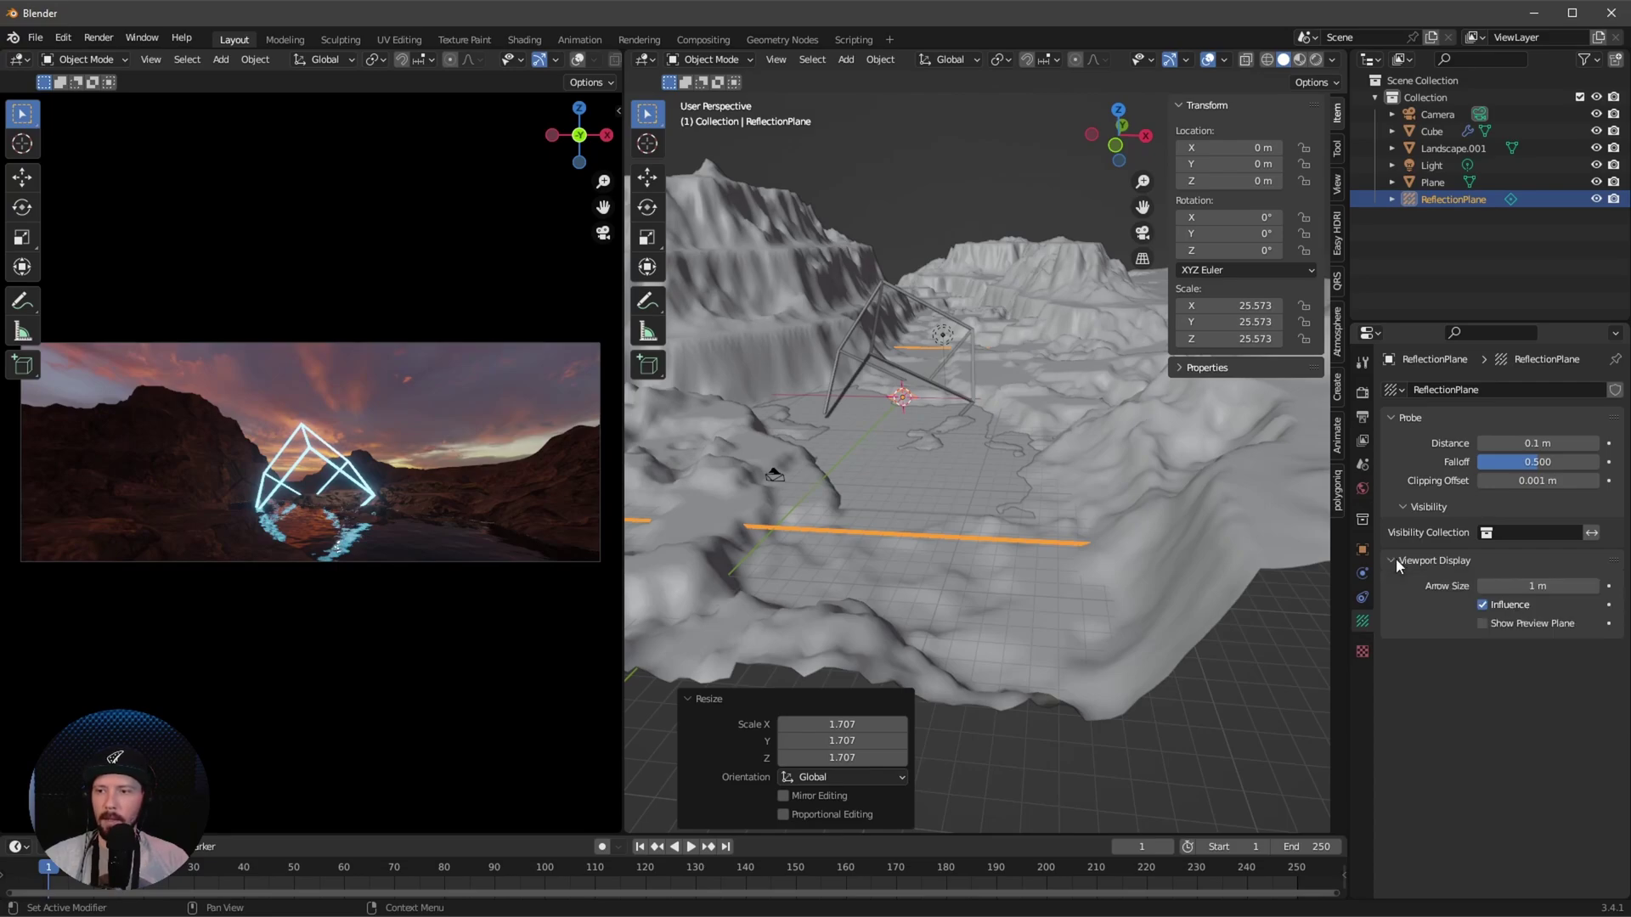
pyautogui.click(1482, 622)
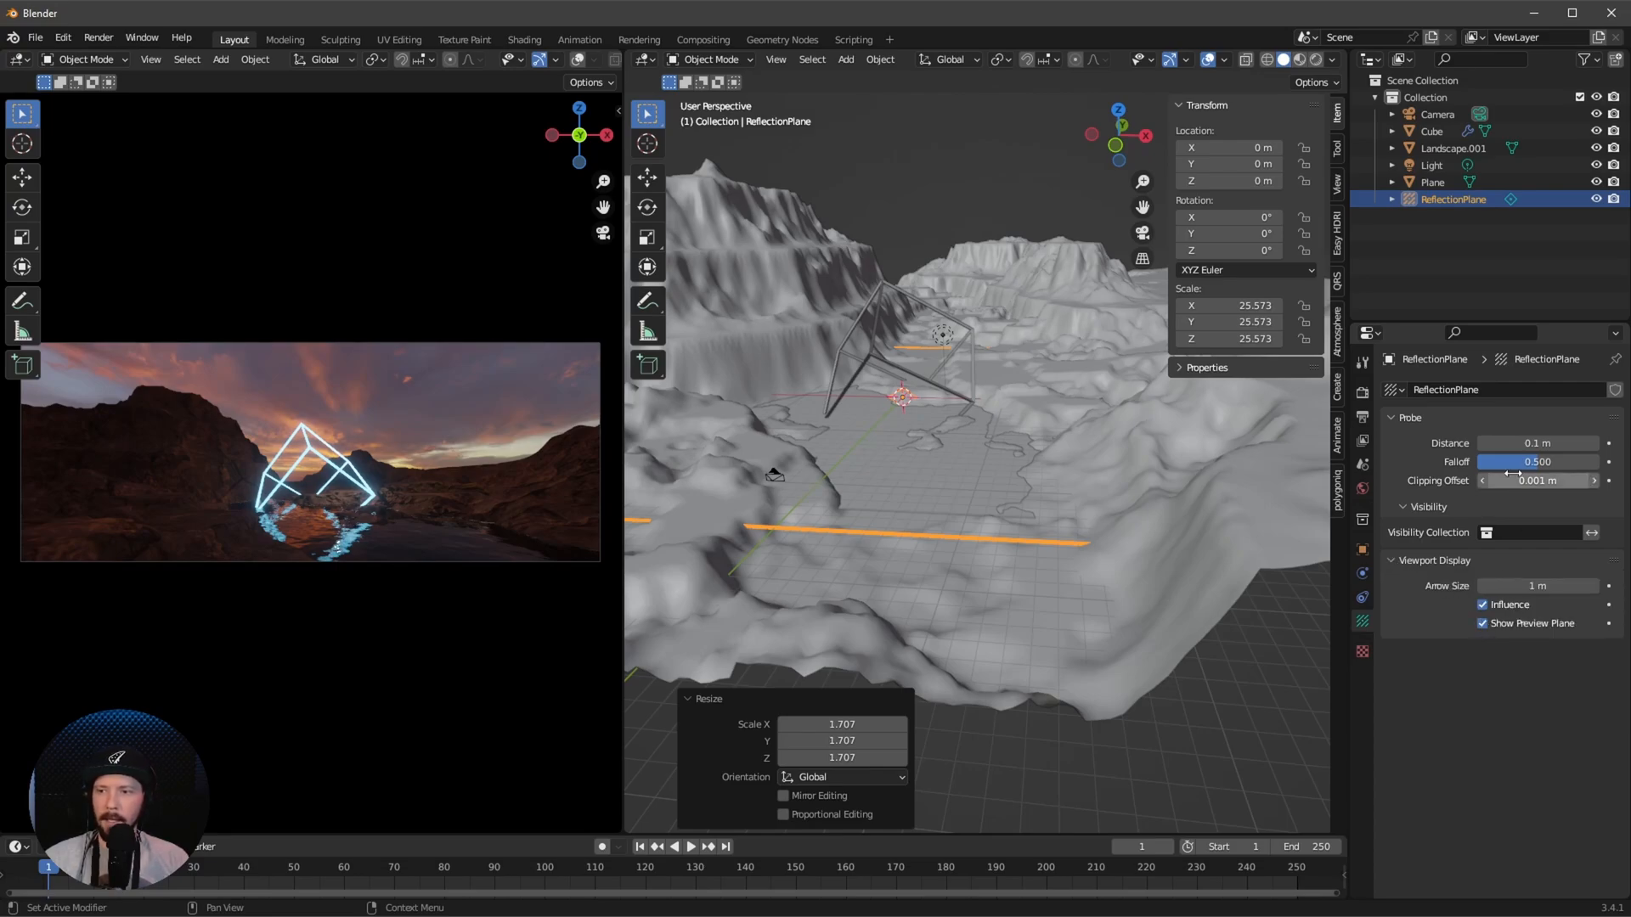
pyautogui.moveTo(1539, 462)
pyautogui.mouseDown()
pyautogui.moveTo(1485, 463)
pyautogui.moveTo(1573, 443)
pyautogui.mouseUp()
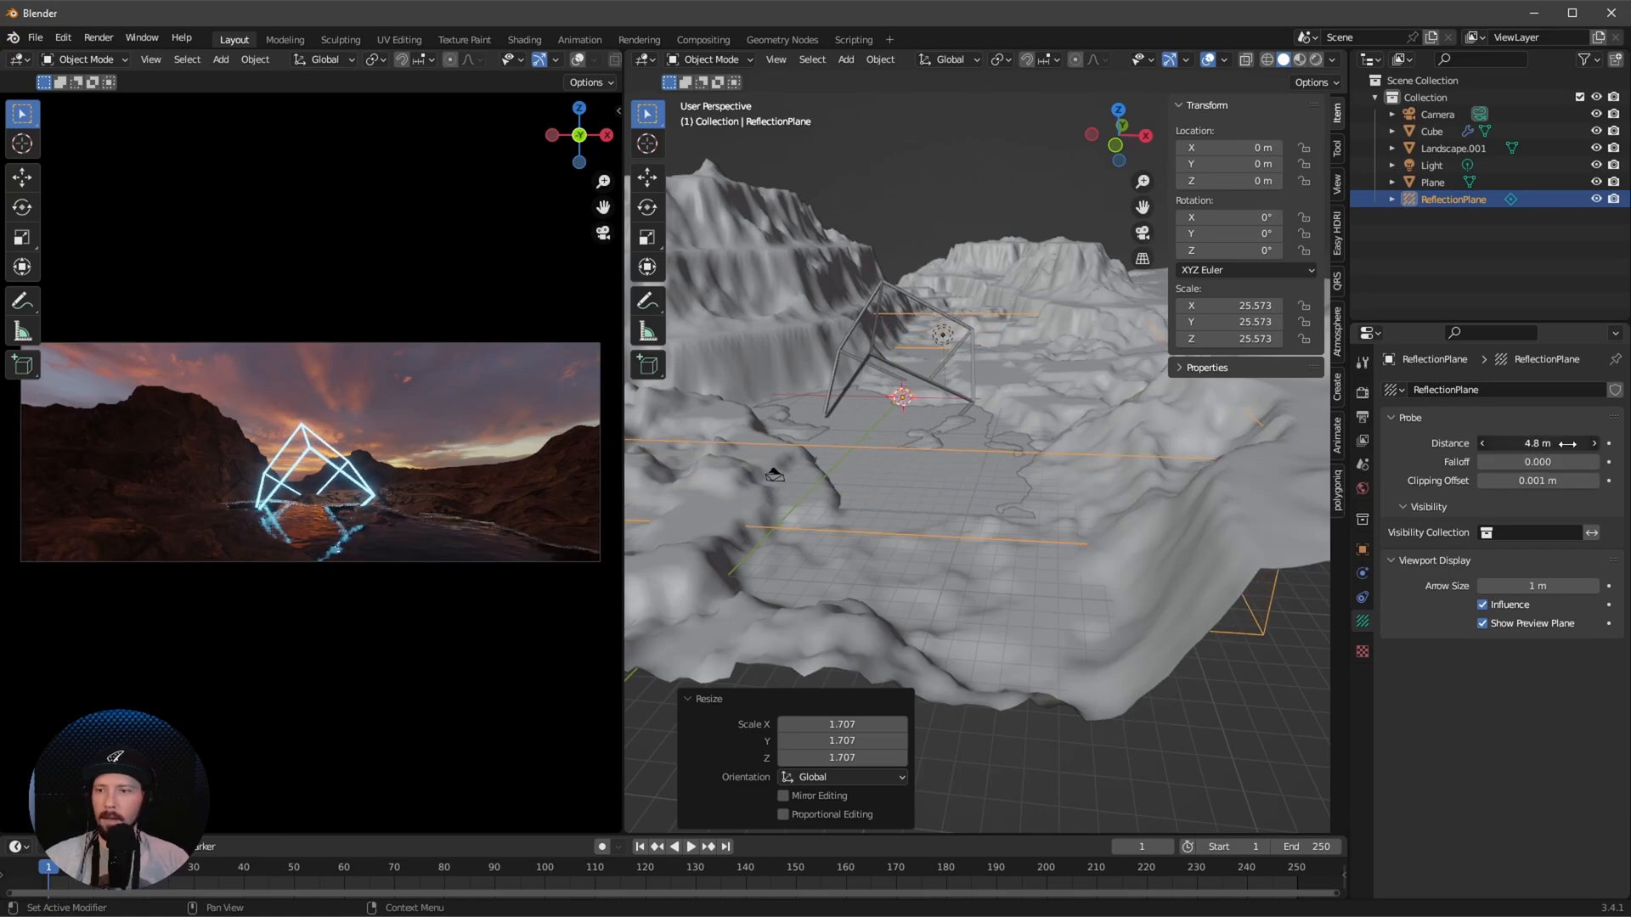
pyautogui.scroll(2, 487, 626)
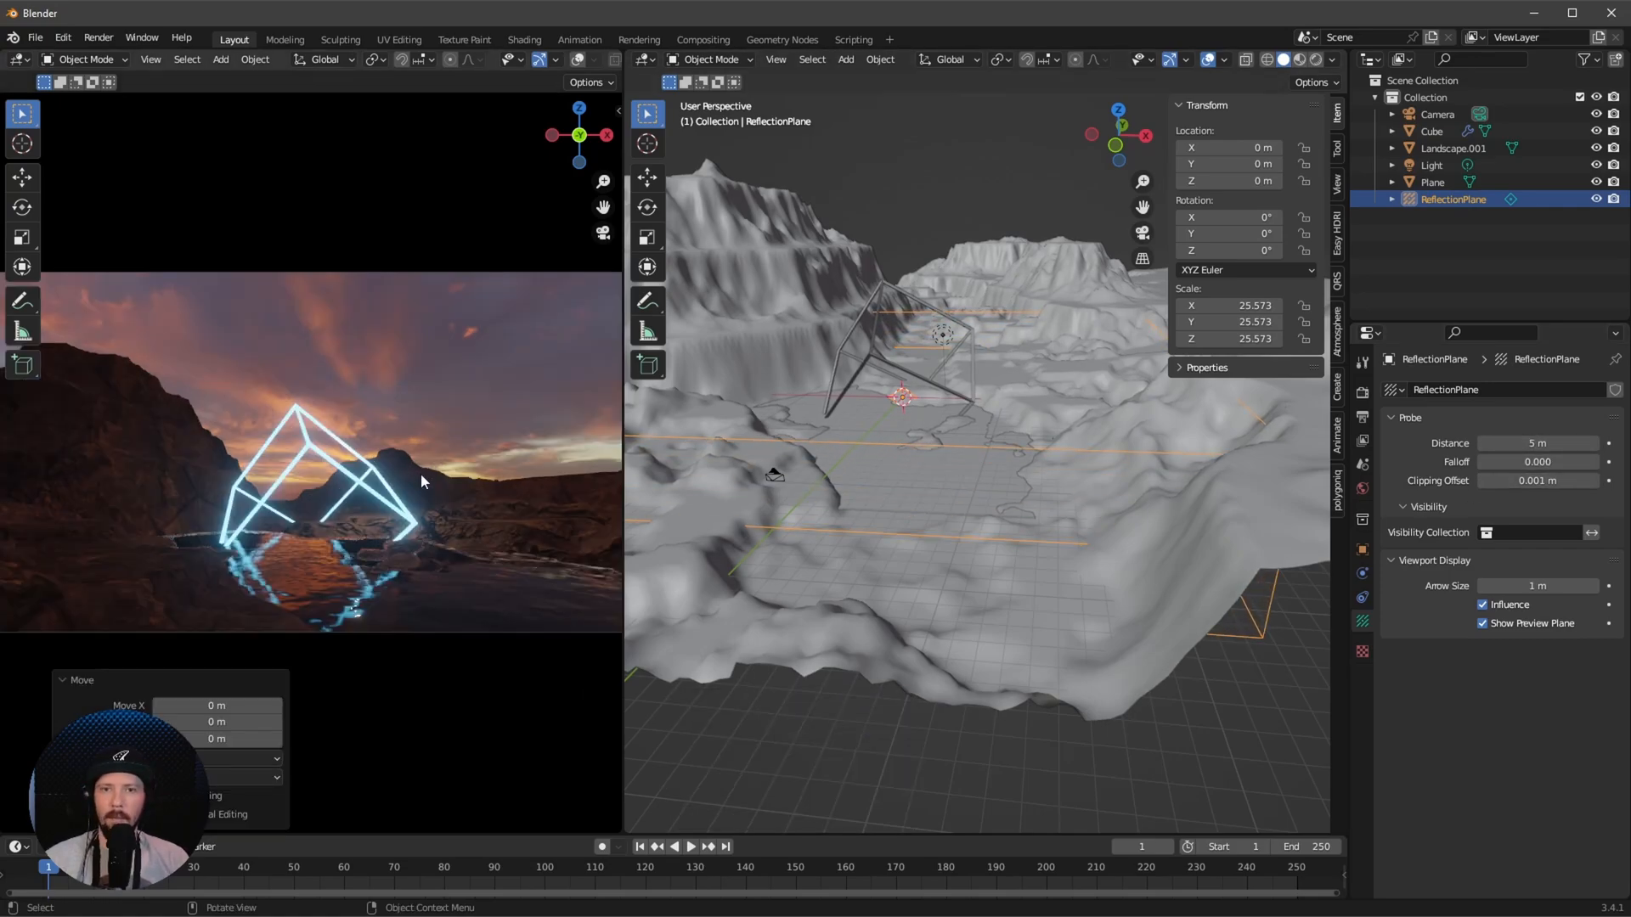
pyautogui.click(579, 63)
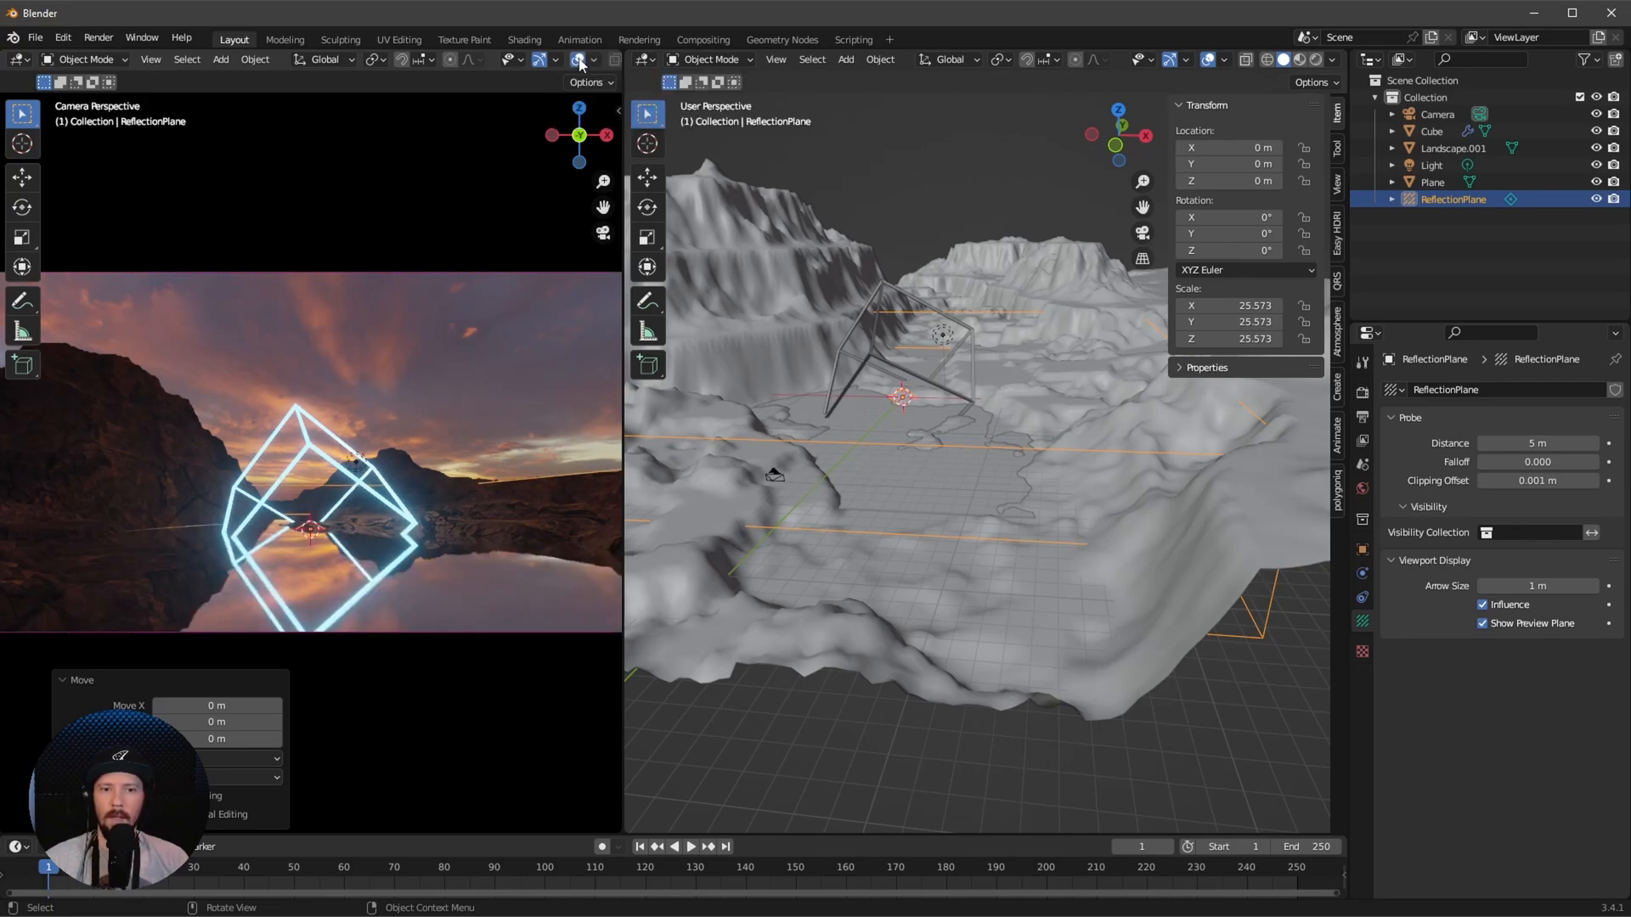
pyautogui.click(1484, 624)
pyautogui.click(1482, 620)
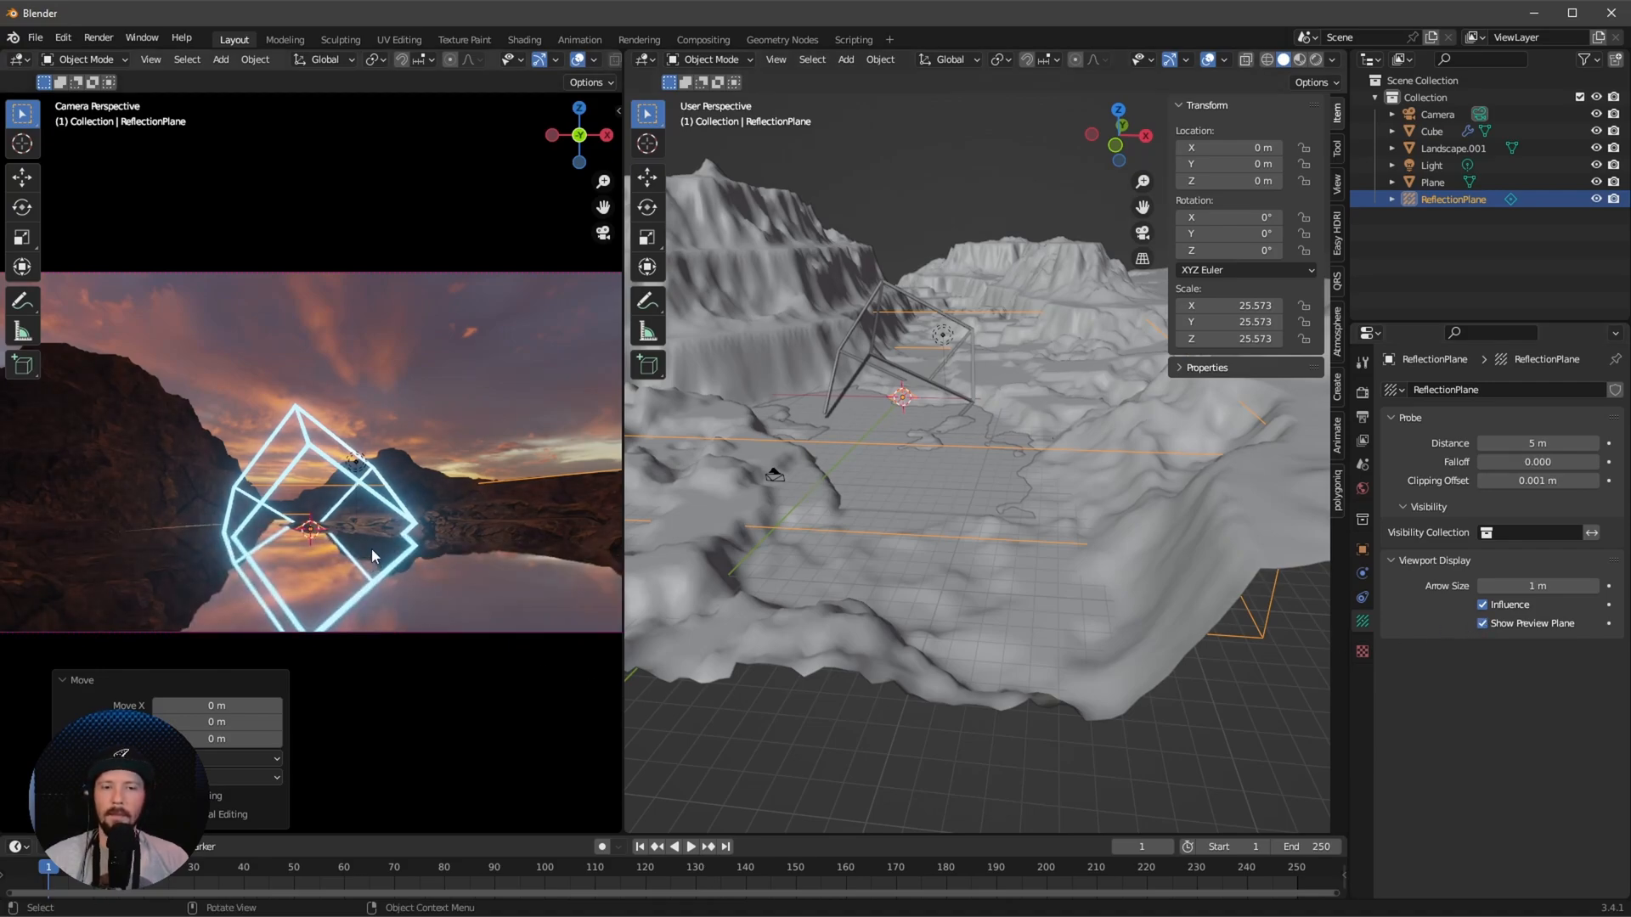
# Move the reflection plane down to about -0.36 m, then hide its preview and the overlays
pyautogui.press('g')
pyautogui.press('z')
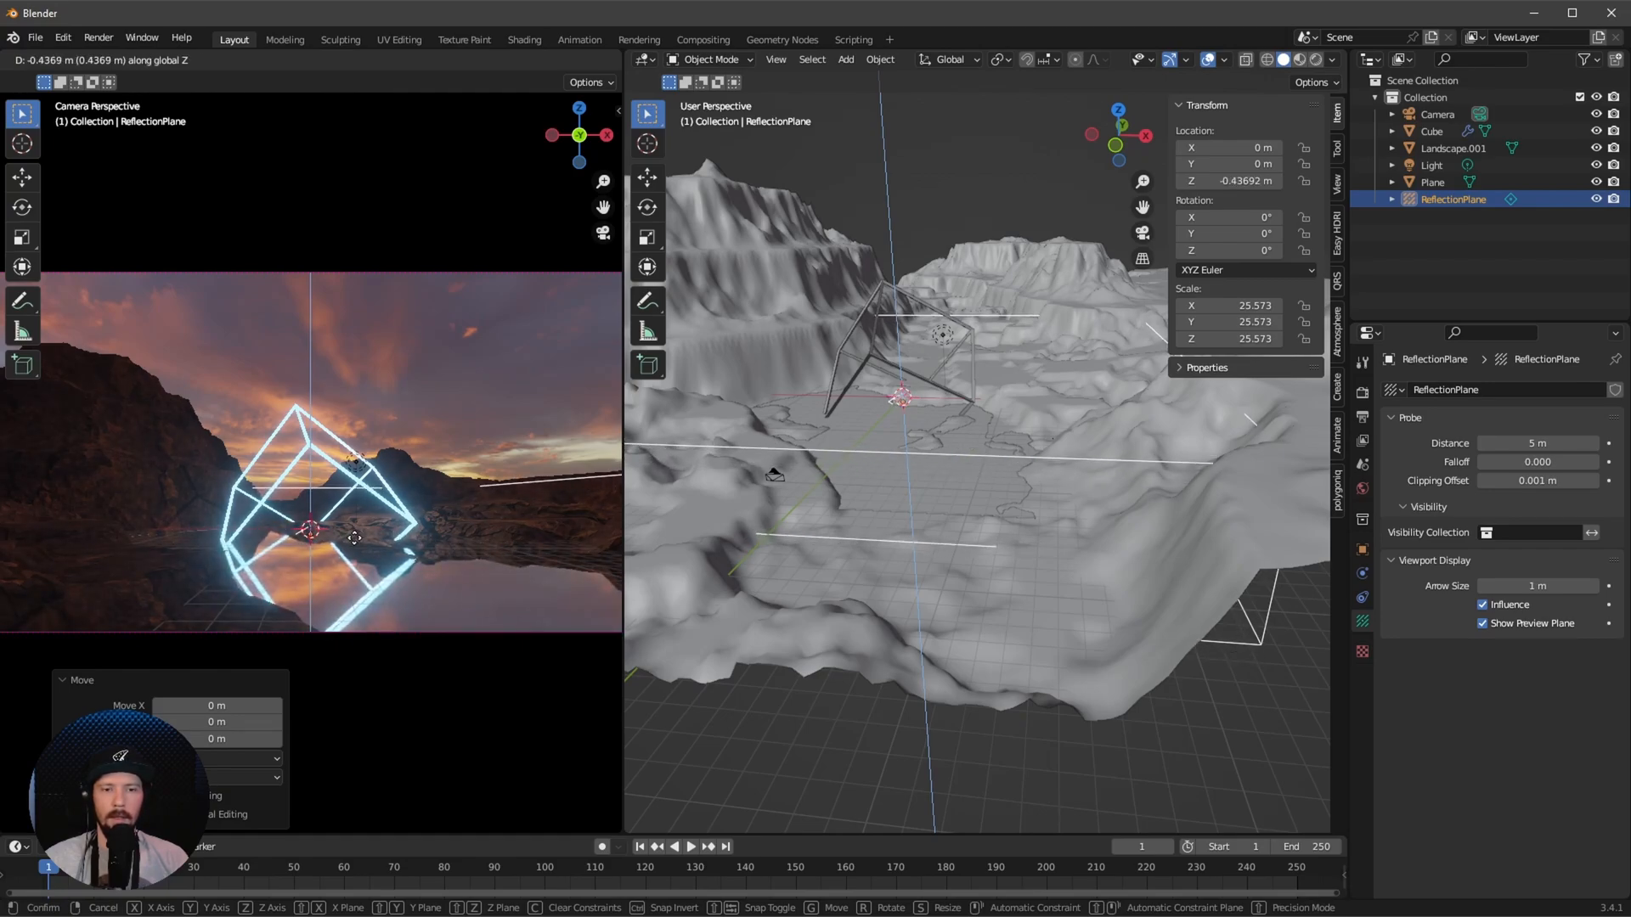
pyautogui.click(354, 537)
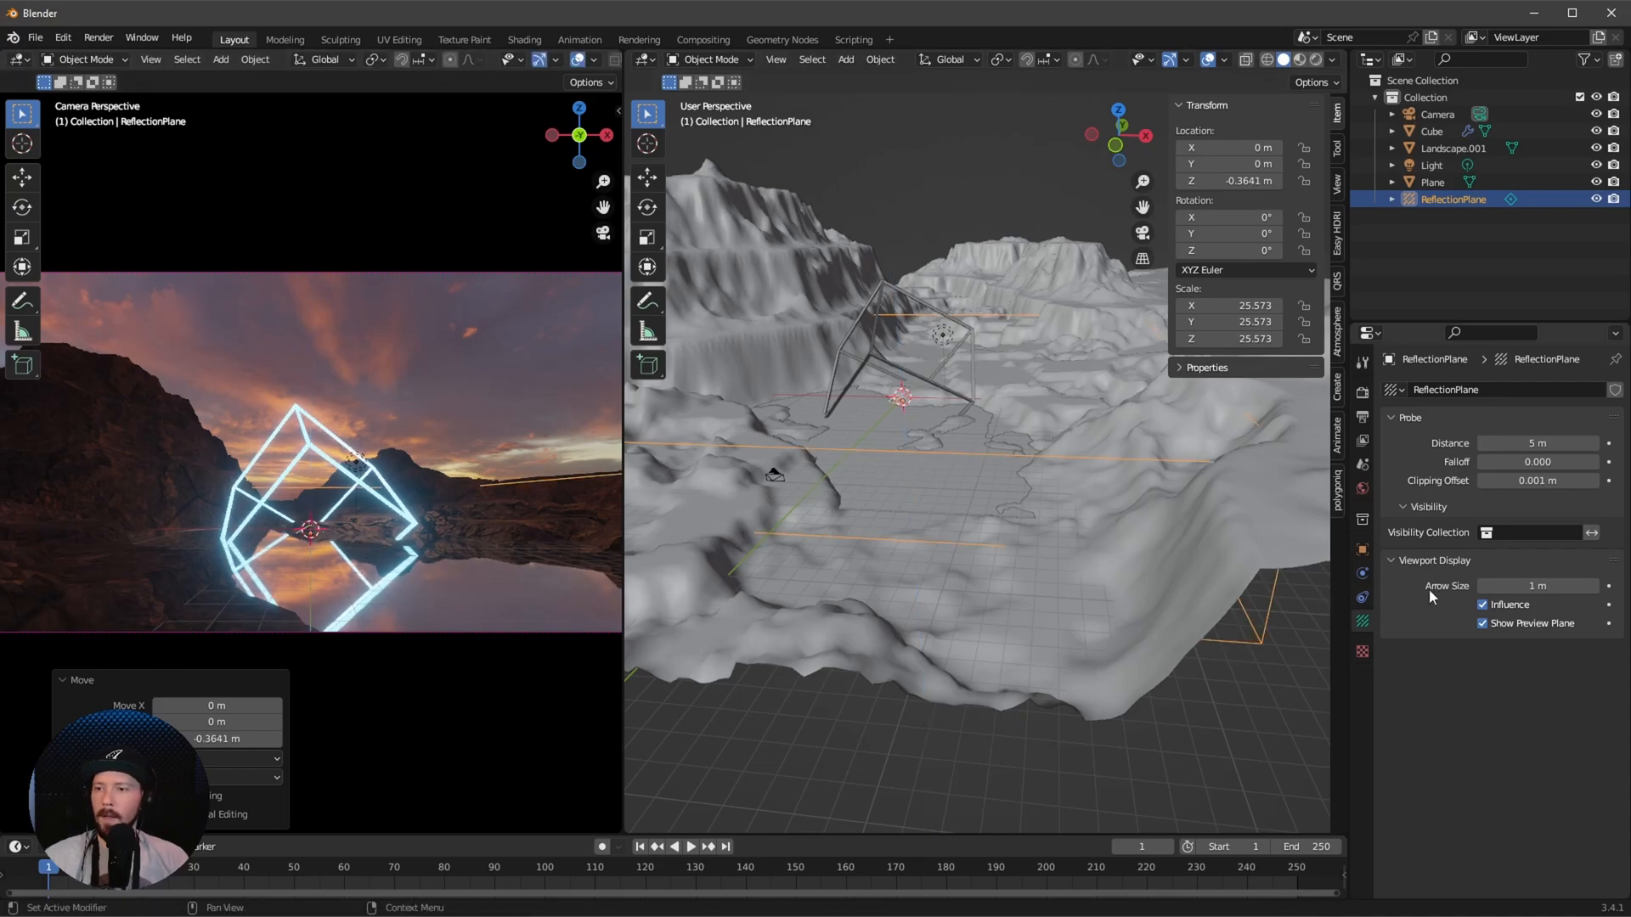
pyautogui.click(1482, 624)
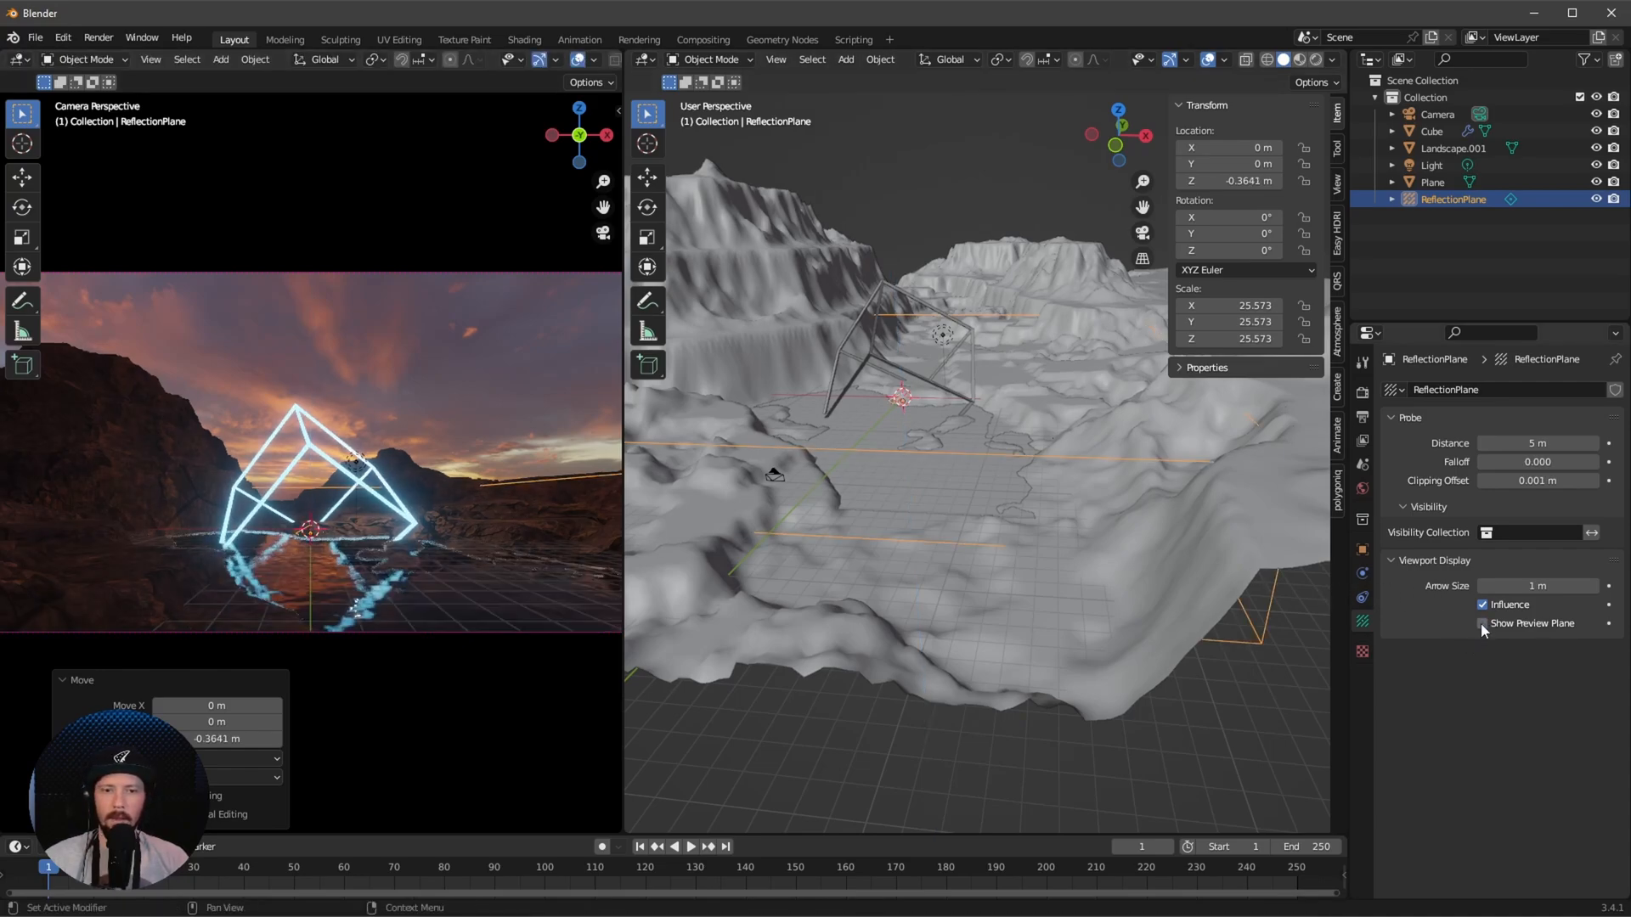
pyautogui.click(576, 60)
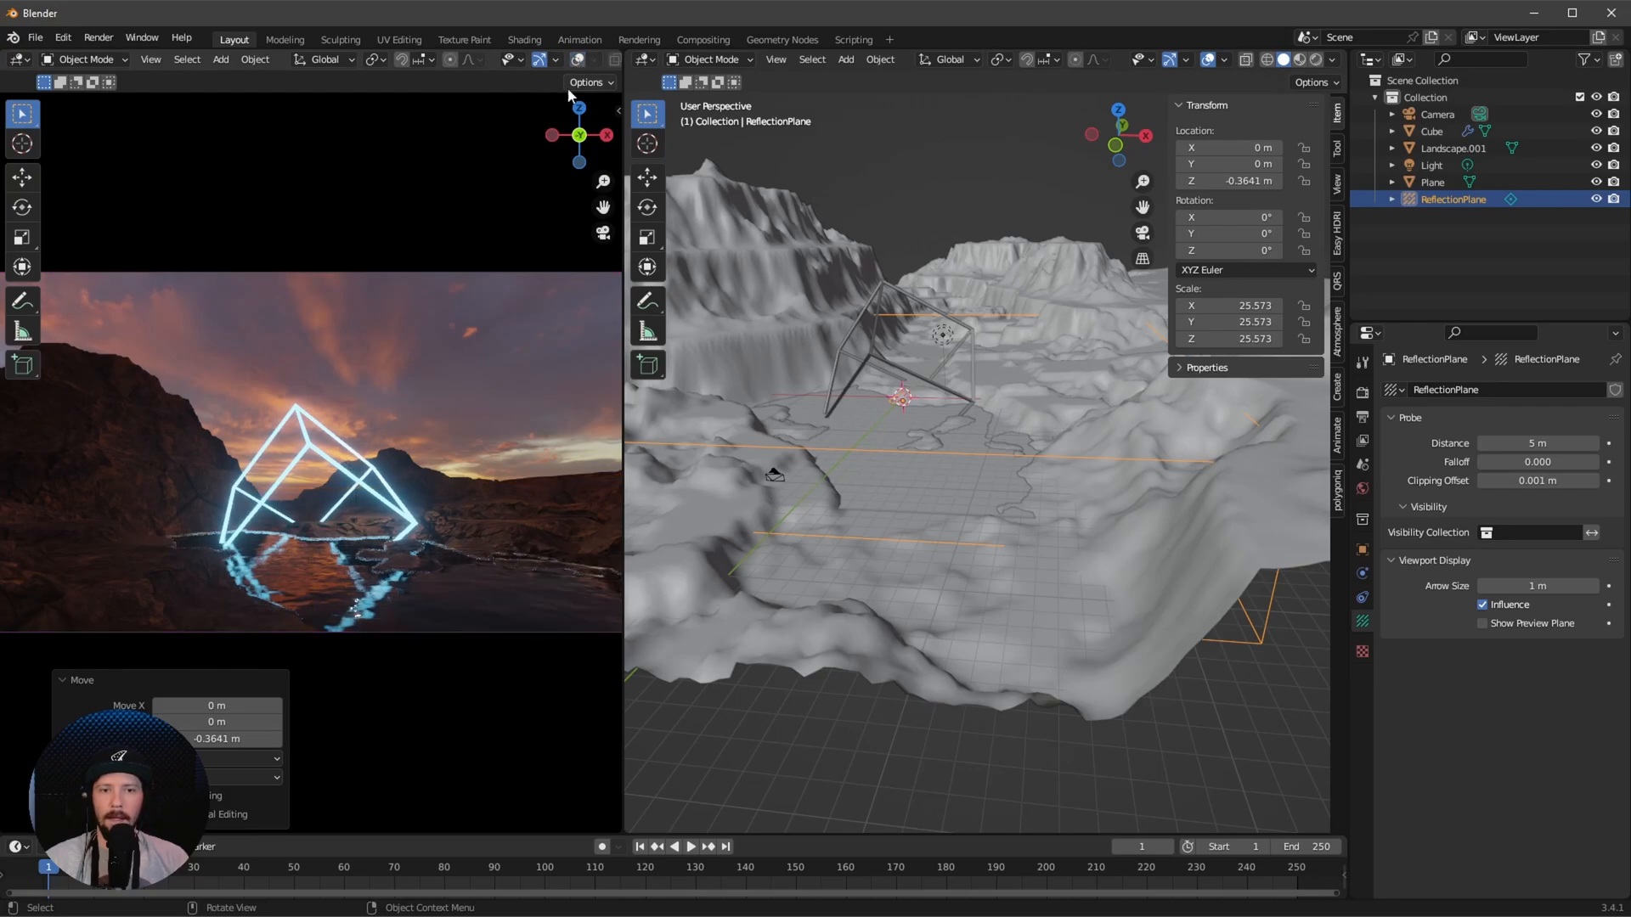
# Hide the reflection plane in the Outliner and make the light an area light
pyautogui.click(1598, 201)
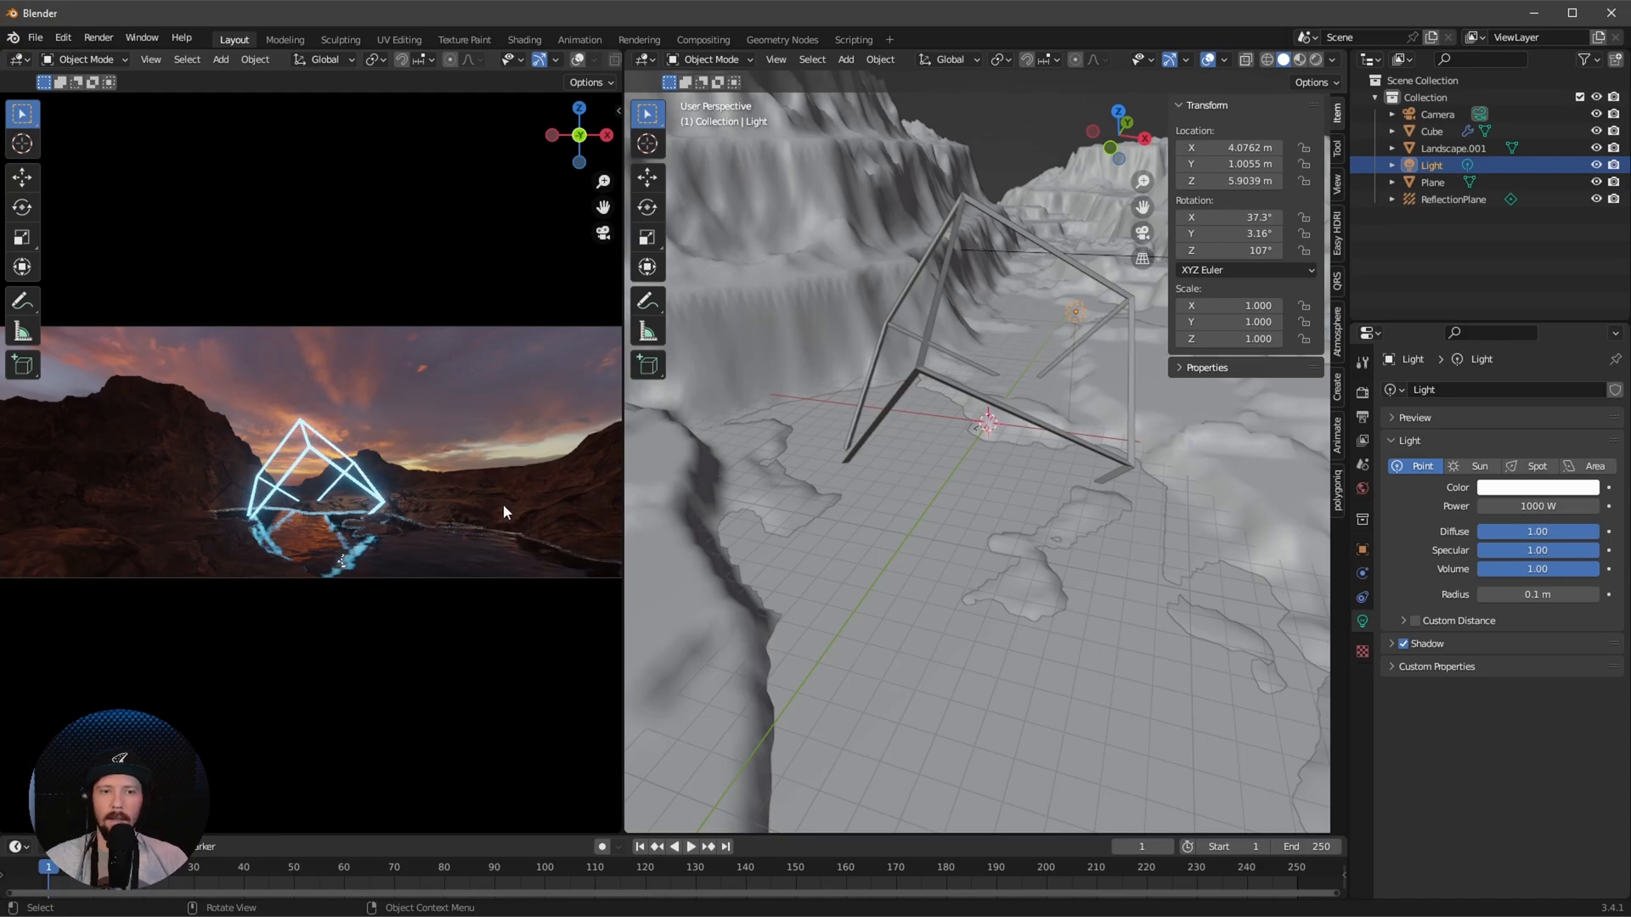
pyautogui.scroll(-1, 471, 488)
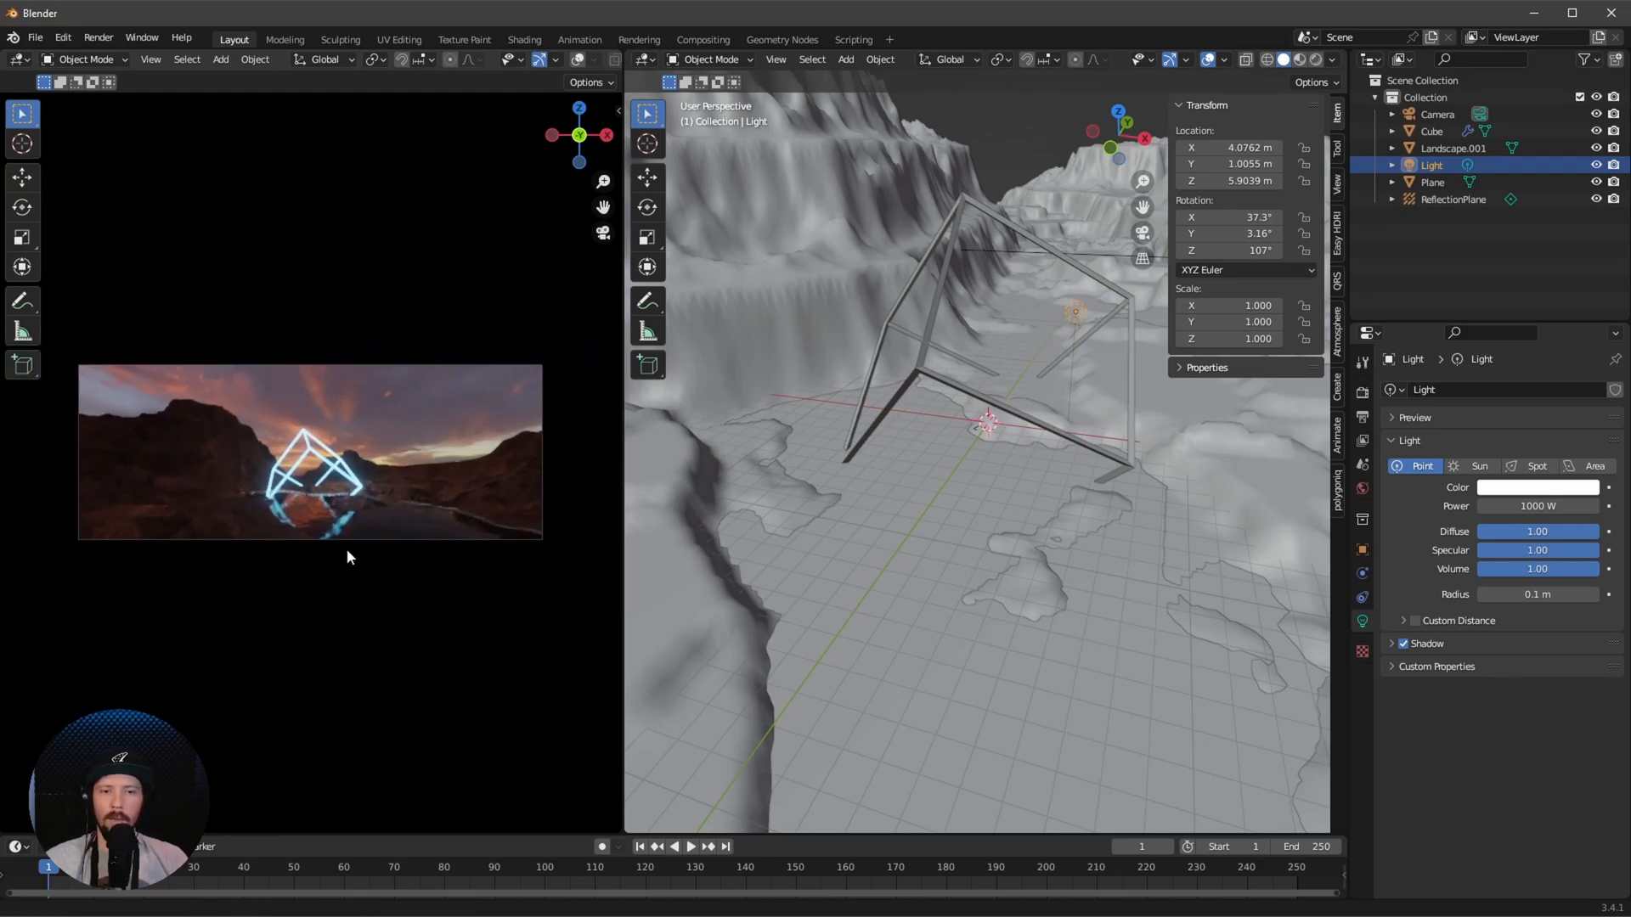
pyautogui.scroll(2, 345, 549)
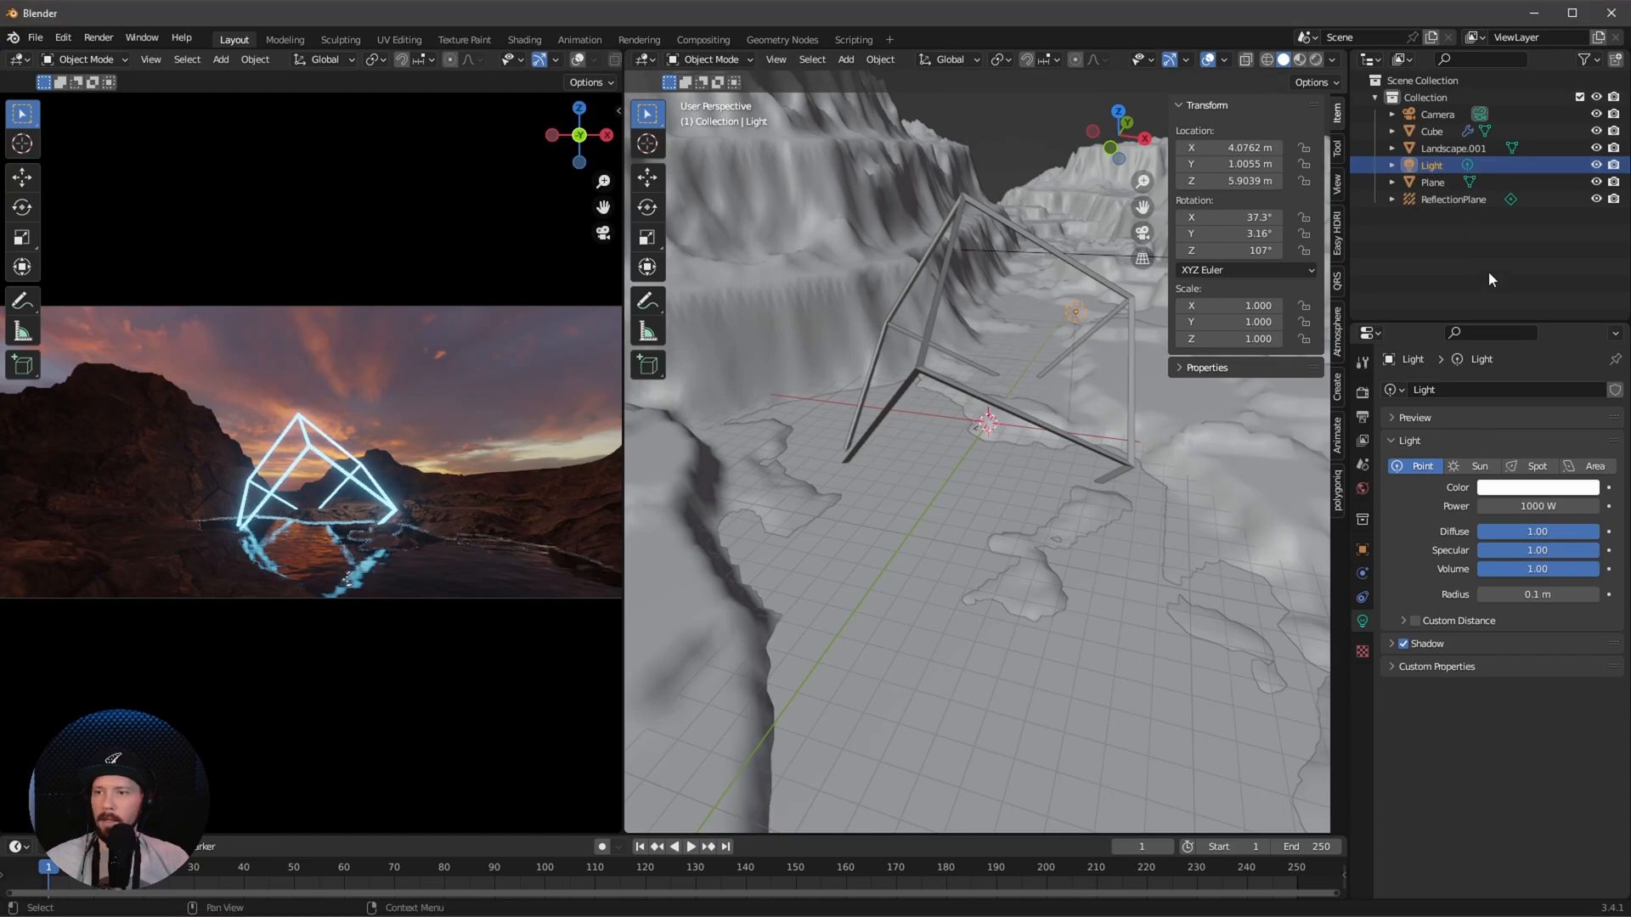
pyautogui.click(1601, 468)
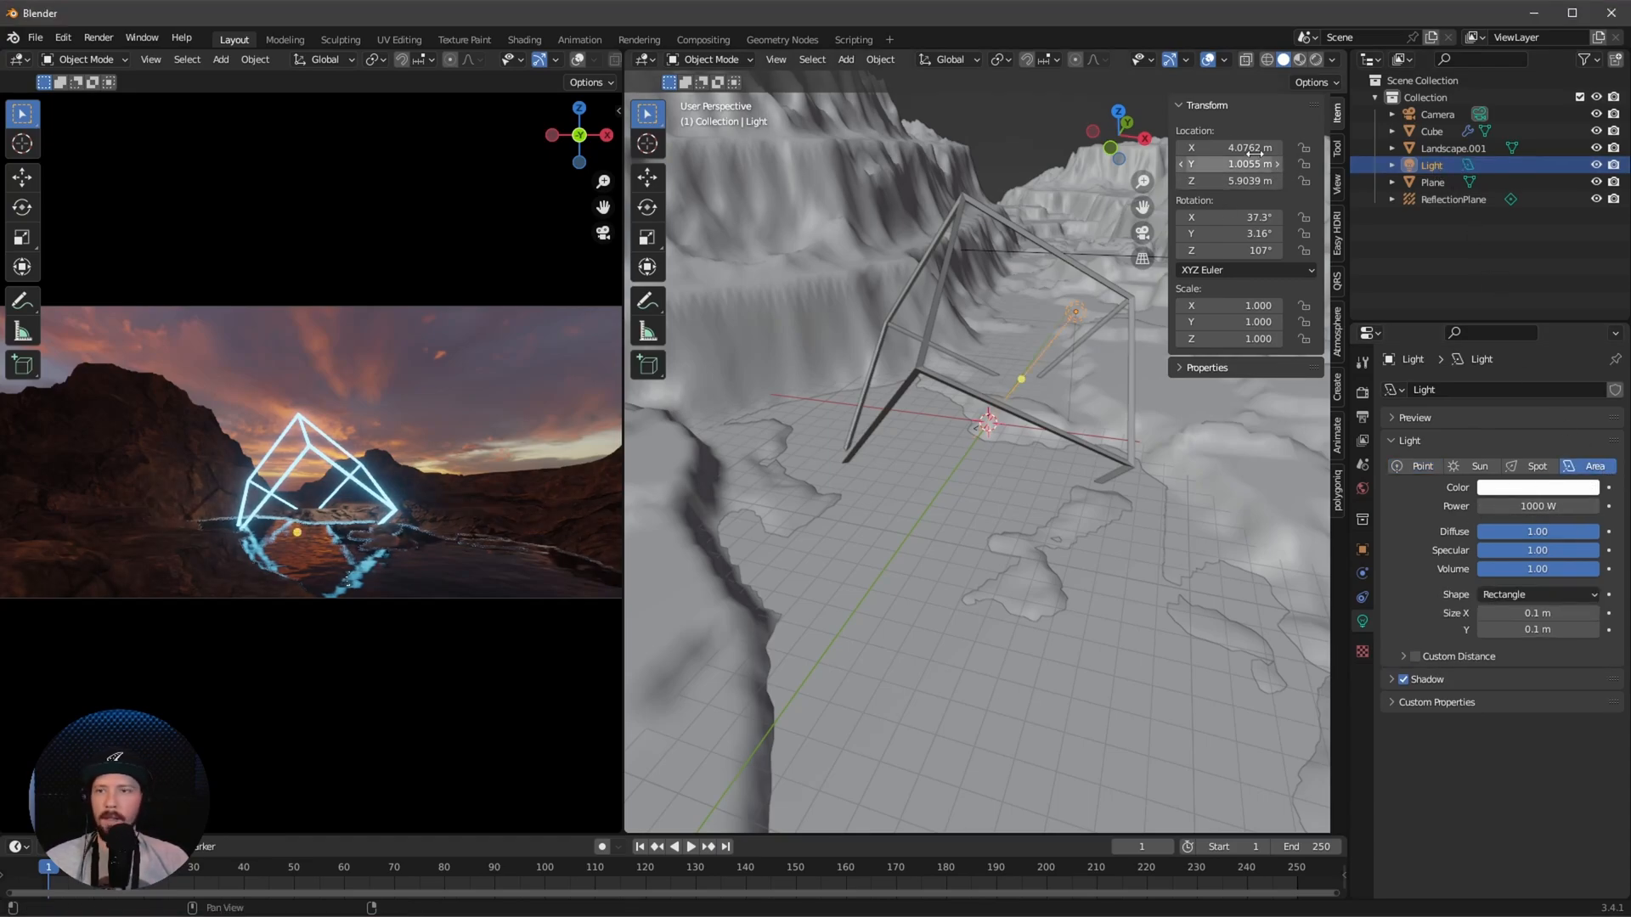
pyautogui.scroll(-5, 1027, 340)
pyautogui.moveTo(1027, 339); pyautogui.dragTo(928, 470, button='middle')
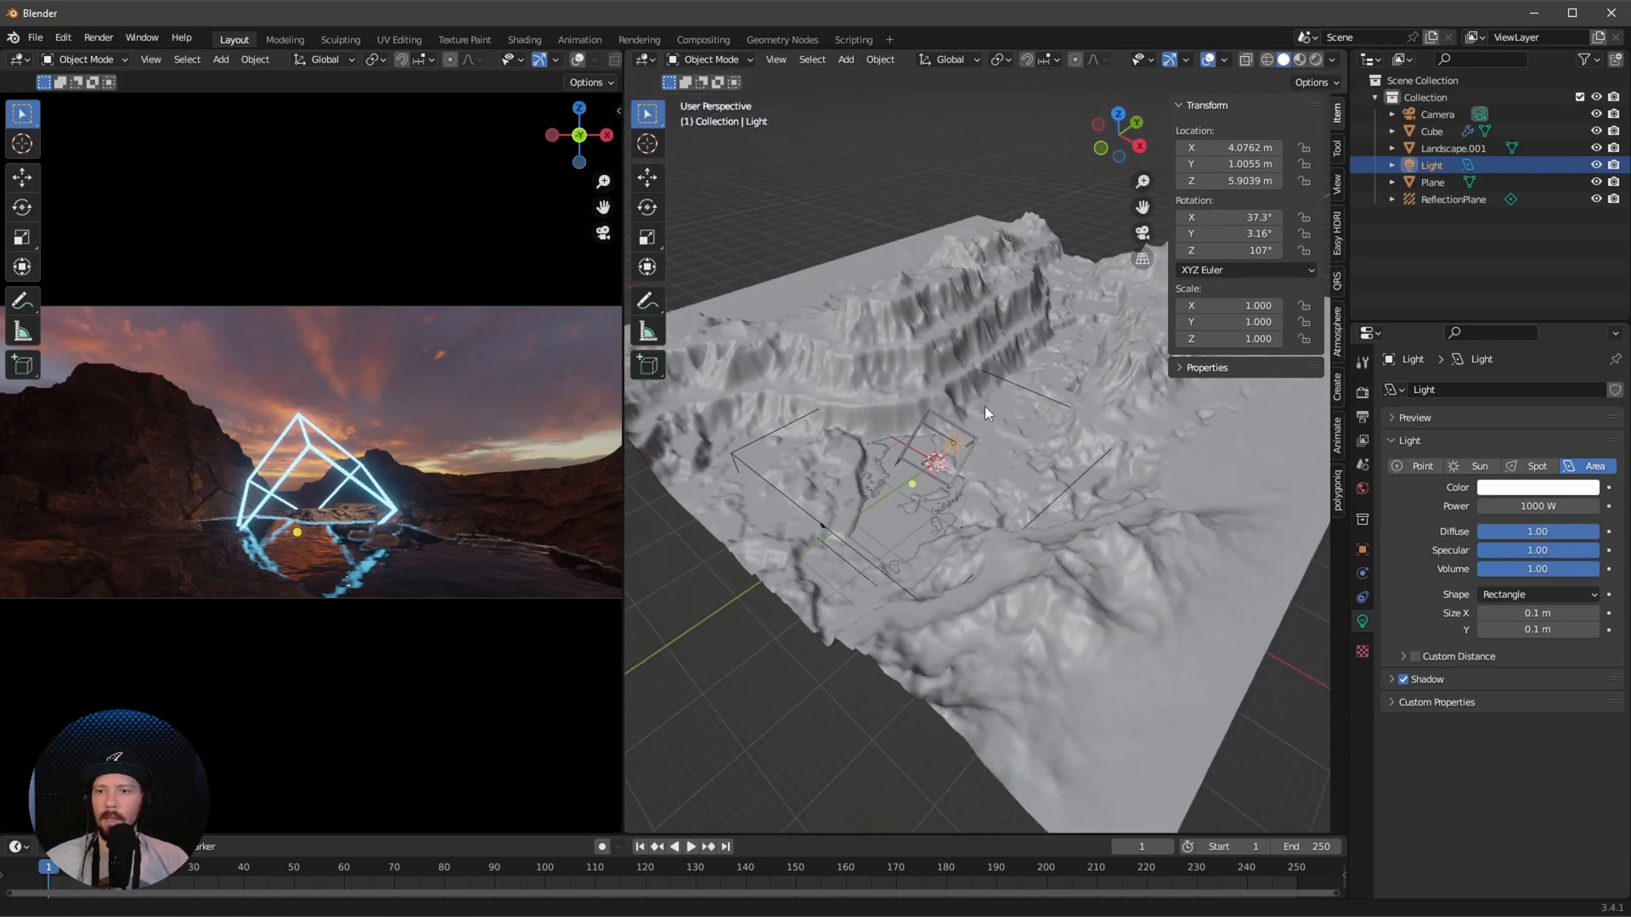
pyautogui.scroll(1, 929, 471)
pyautogui.scroll(1, 939, 459)
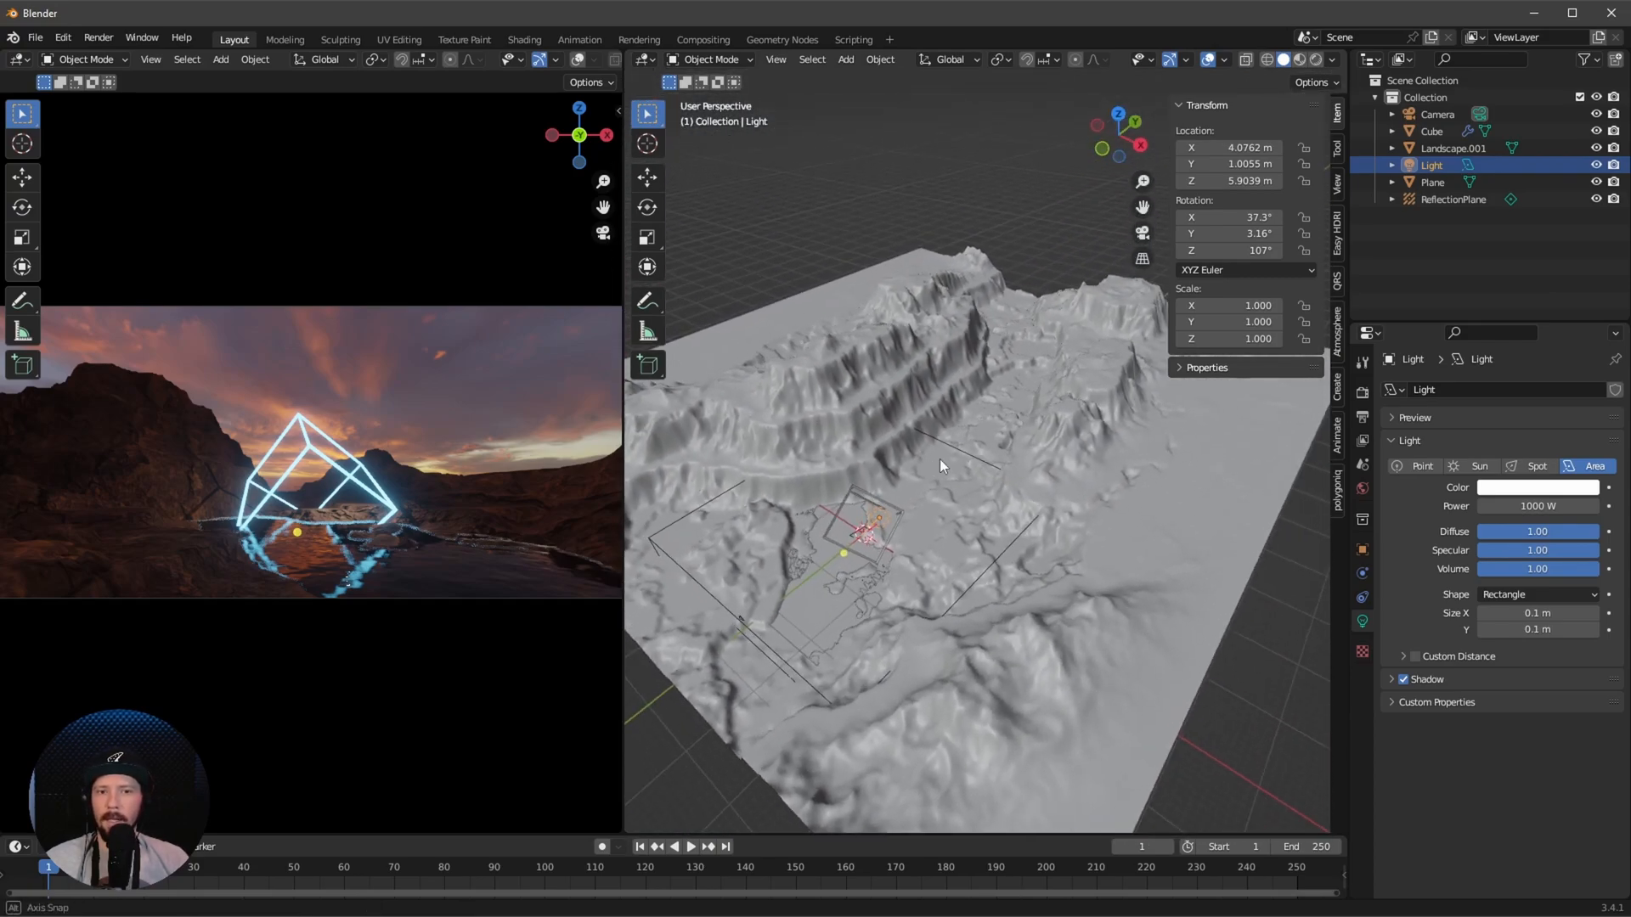
# Place the light at 10, 110, 26.4 m
pyautogui.click(1243, 148)
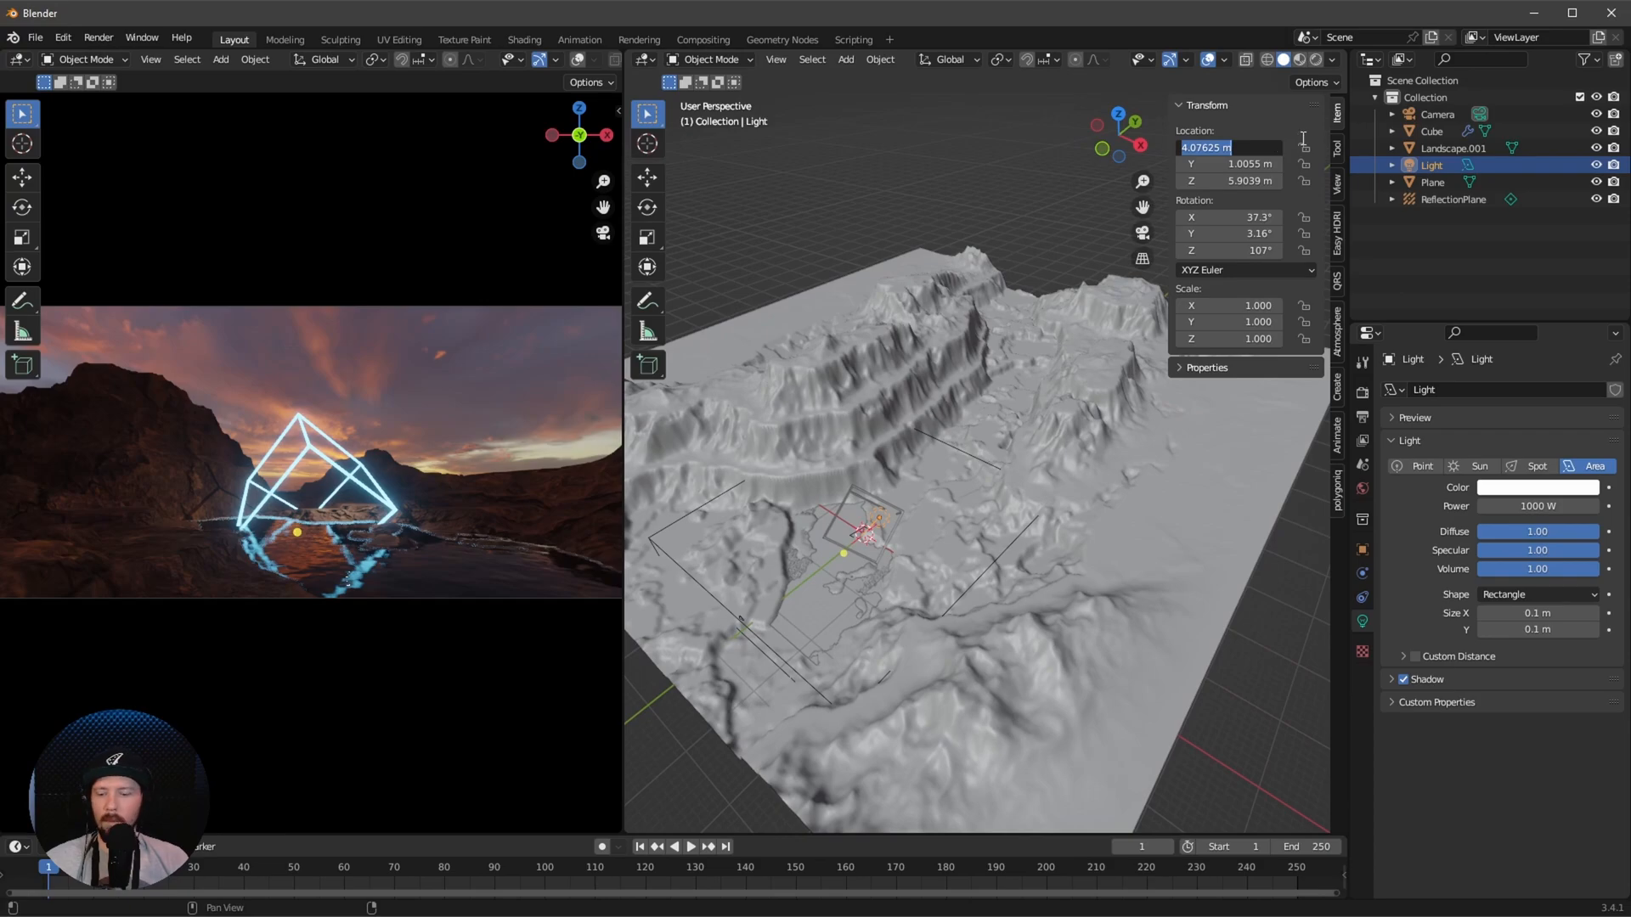
pyautogui.write('10')
pyautogui.press('Tab')
pyautogui.write('1')
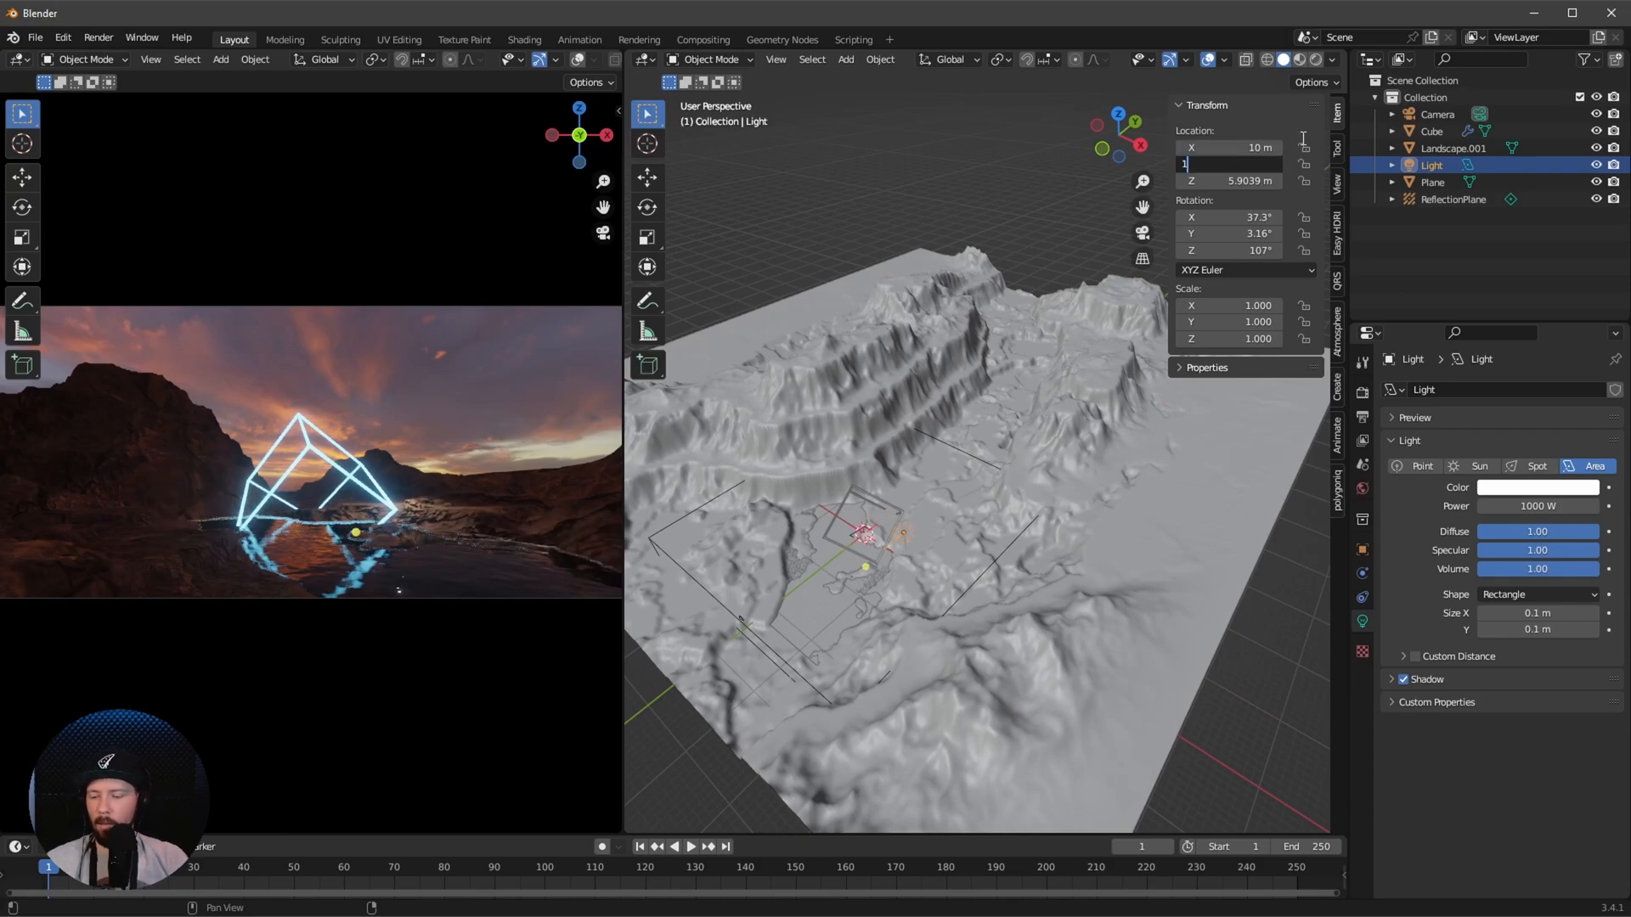
pyautogui.press('Tab')
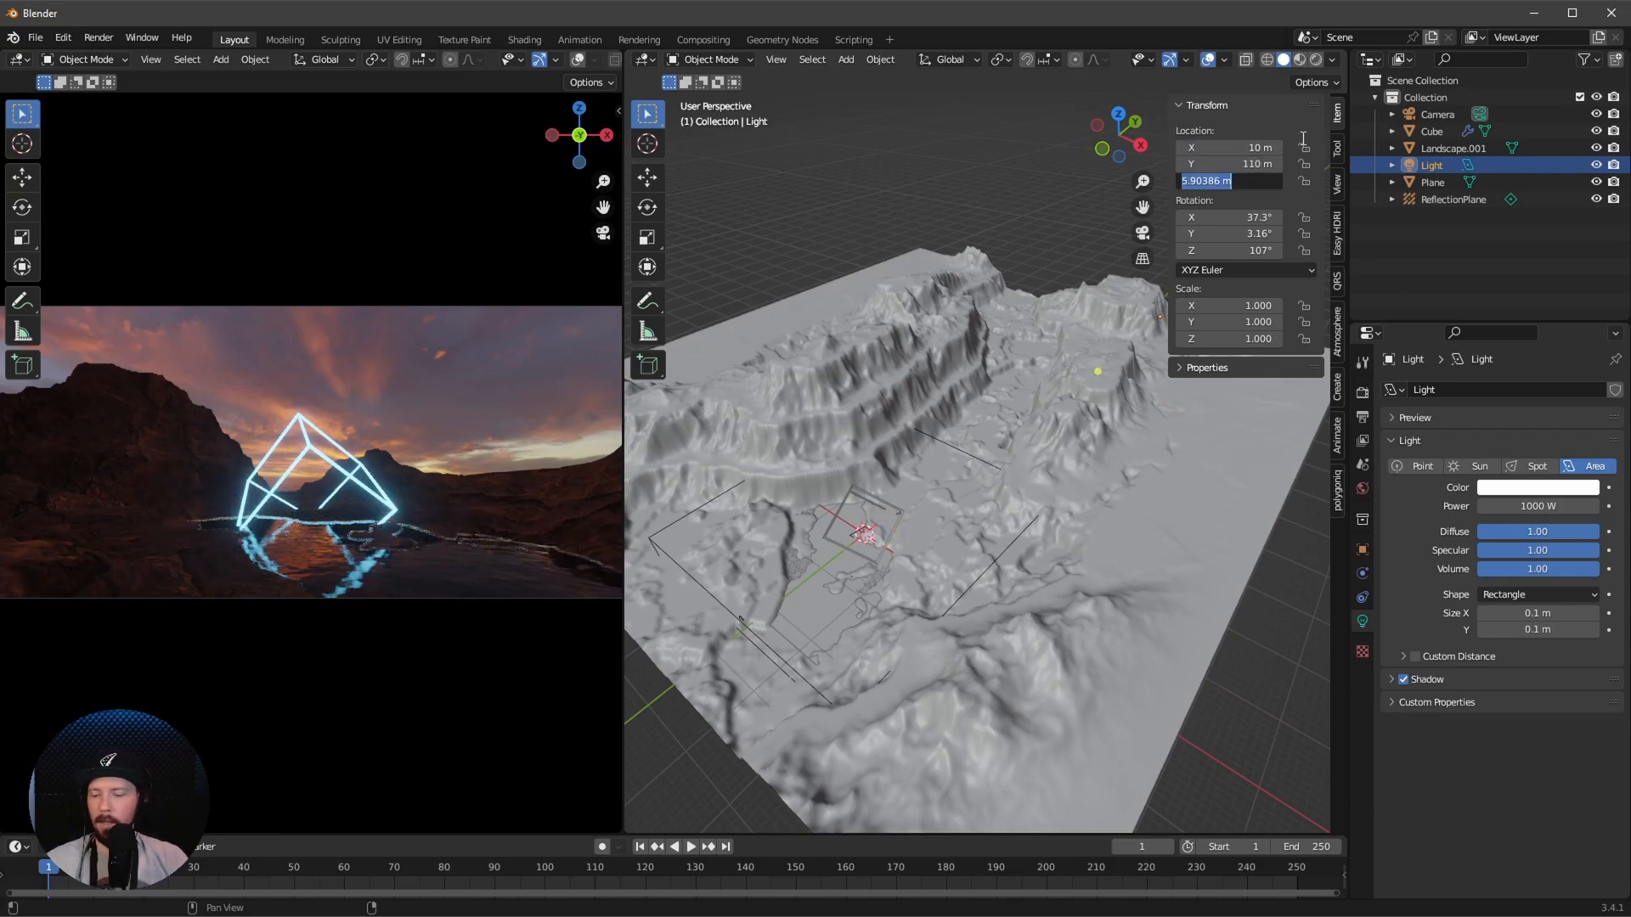
pyautogui.write('26.4')
pyautogui.press('Return')
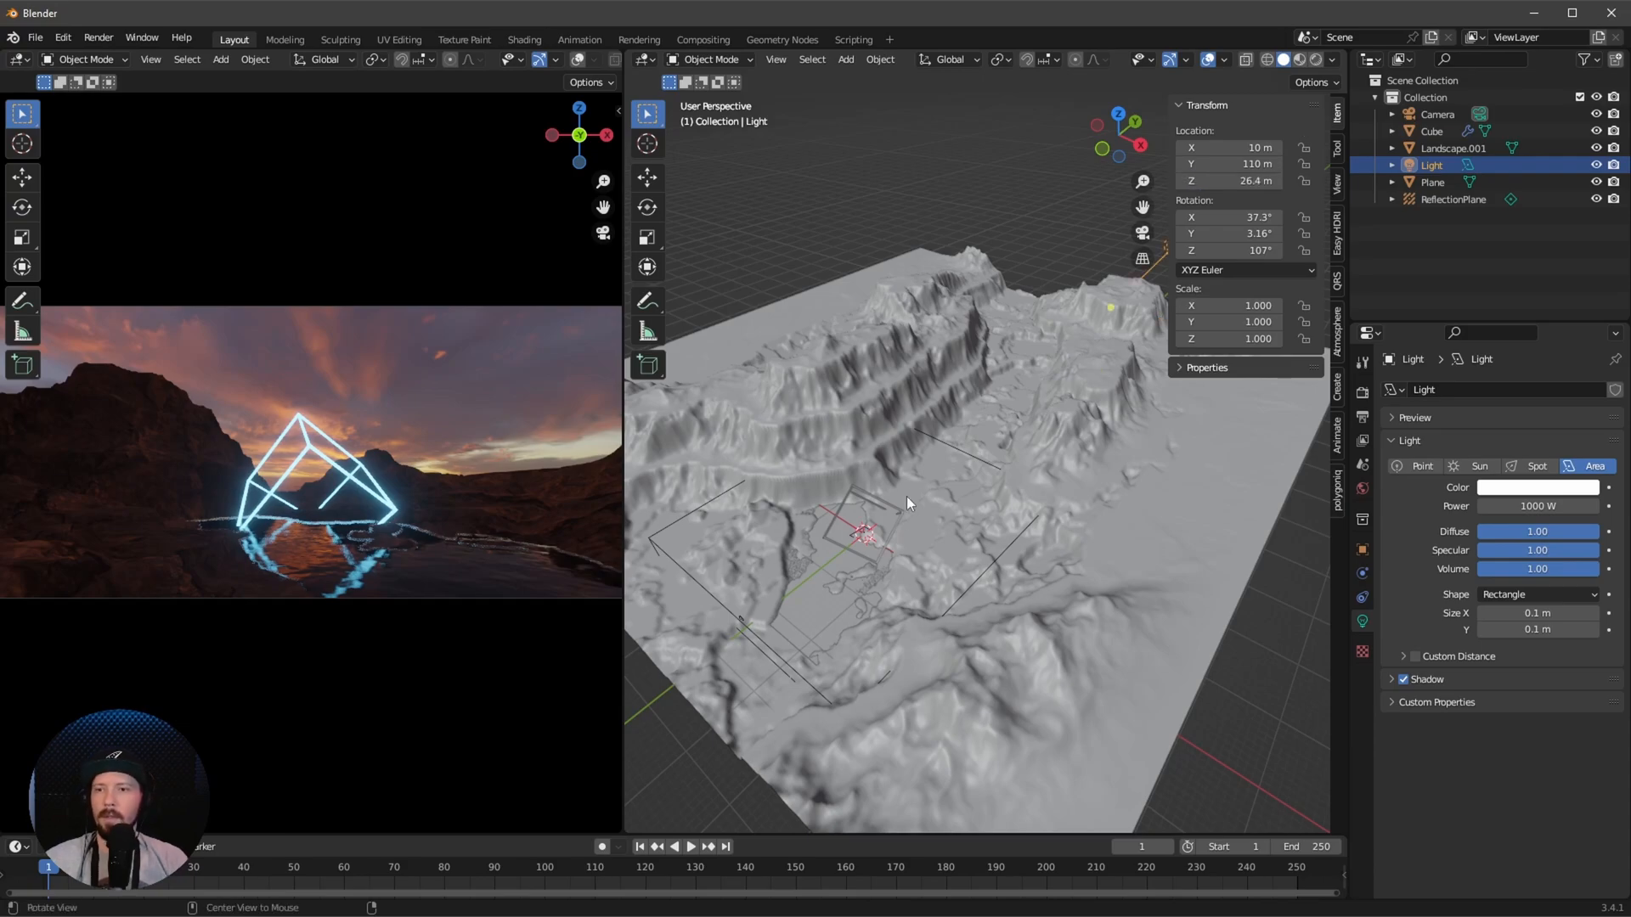
pyautogui.moveTo(907, 496); pyautogui.dragTo(904, 425, button='middle')
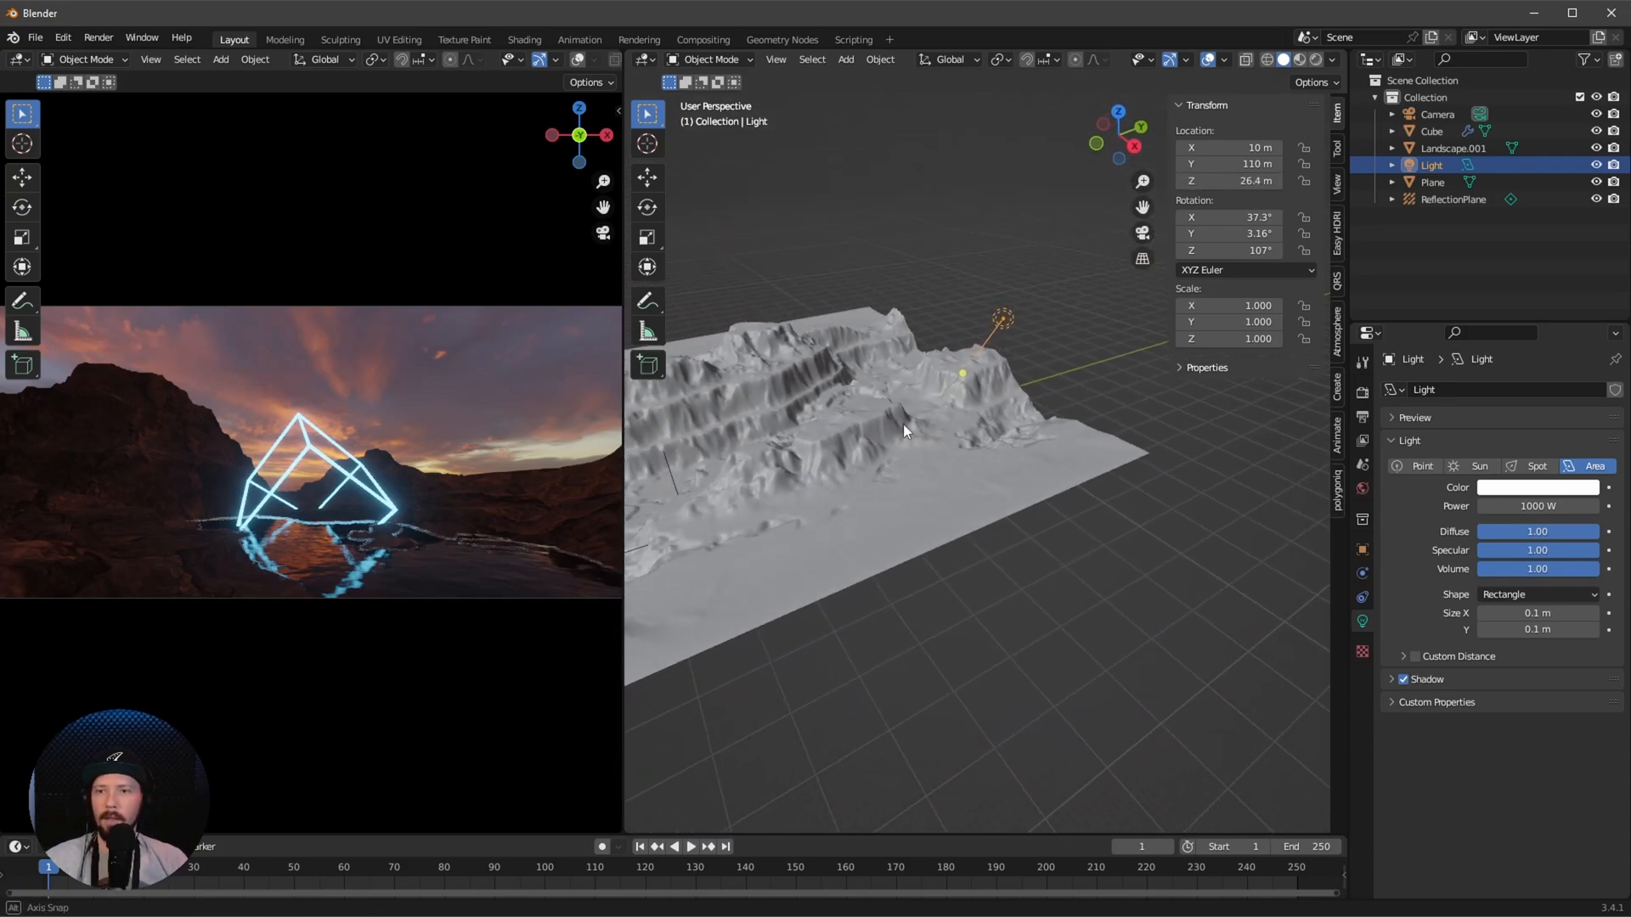
pyautogui.scroll(2, 903, 424)
# Rotate the light to -90°, 0°, 0° so it faces down the canyon
pyautogui.doubleClick(1265, 216)
pyautogui.write('-90')
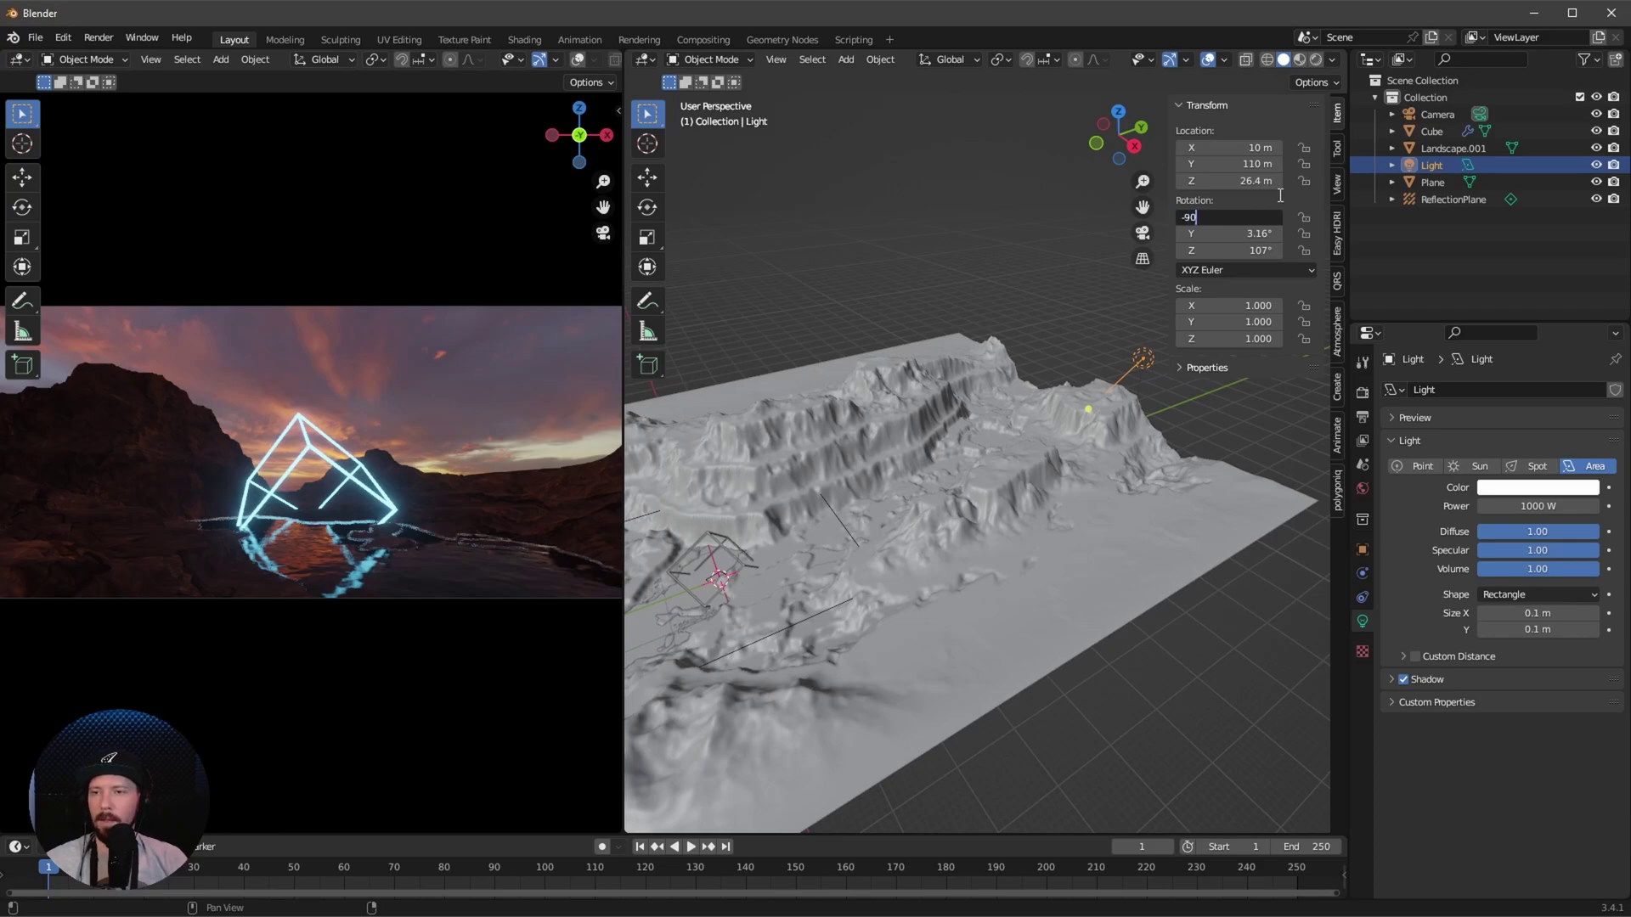
pyautogui.press('Tab')
pyautogui.write('0')
pyautogui.press('Tab')
pyautogui.write('0')
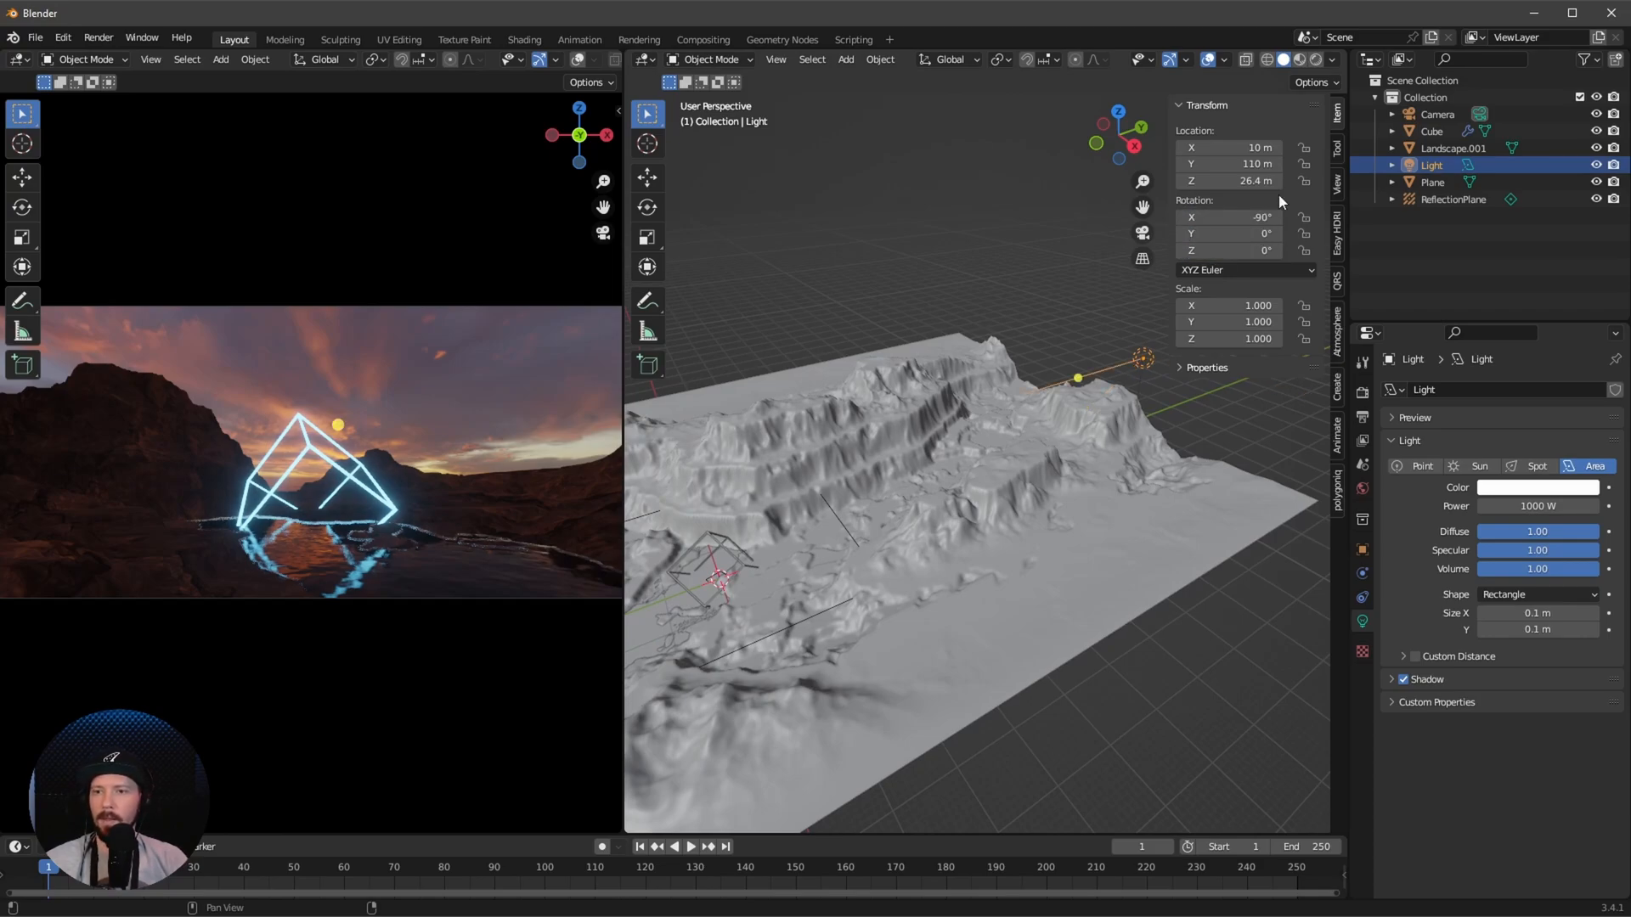
pyautogui.moveTo(965, 549); pyautogui.dragTo(1007, 413, button='middle')
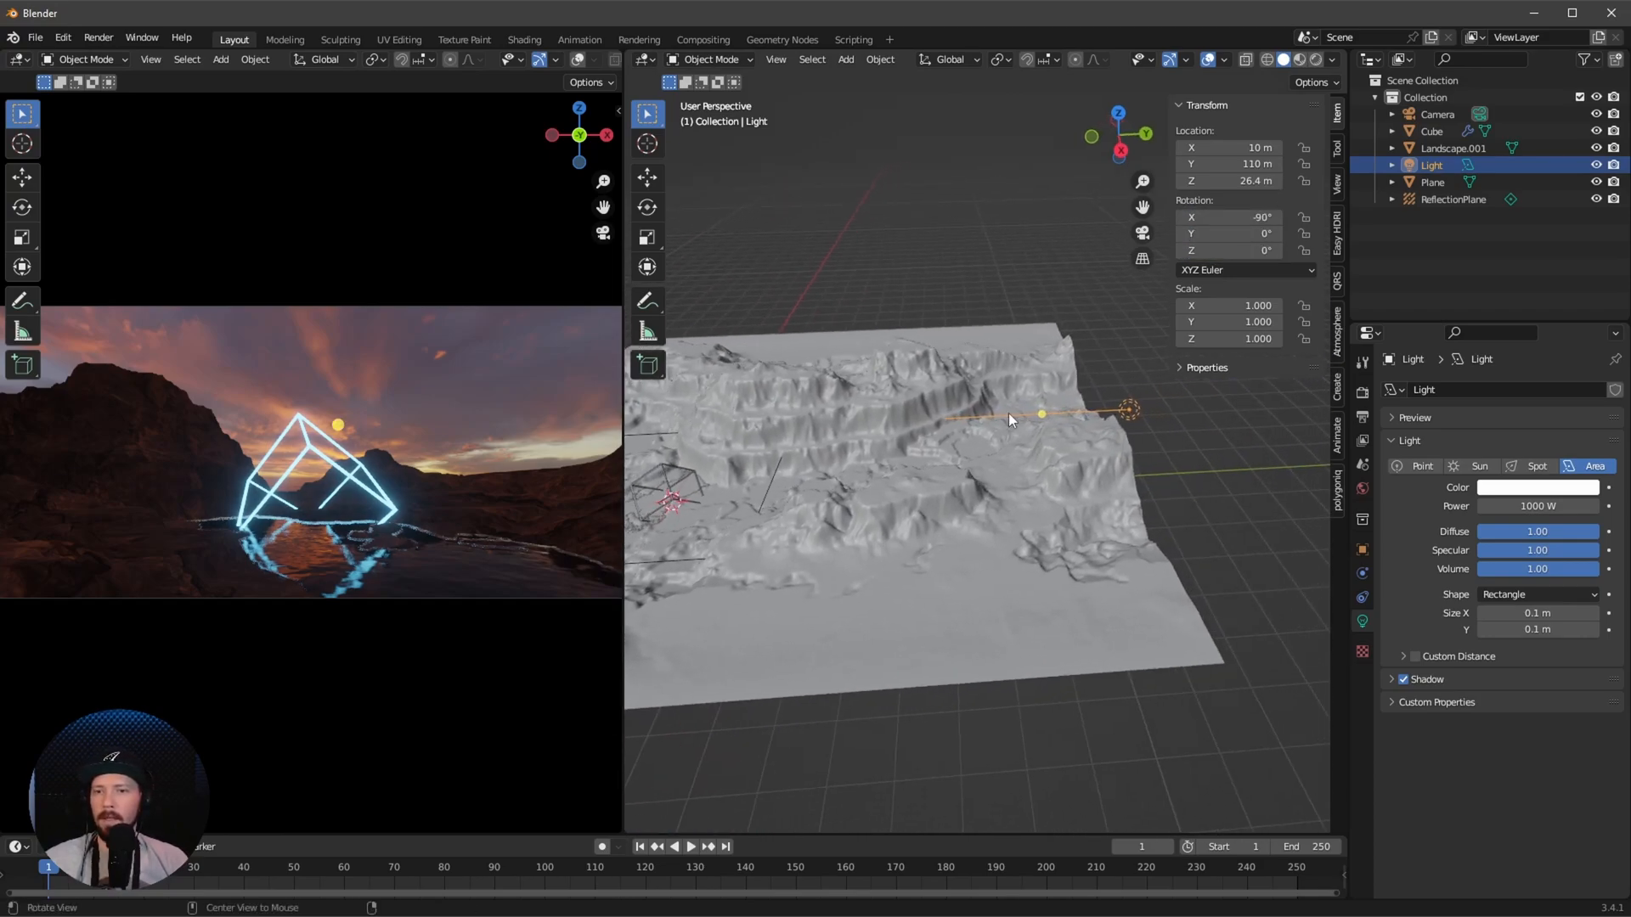
pyautogui.moveTo(860, 492)
pyautogui.mouseDown(button='middle')
pyautogui.moveTo(1018, 468)
pyautogui.moveTo(969, 477)
pyautogui.mouseUp(button='middle')
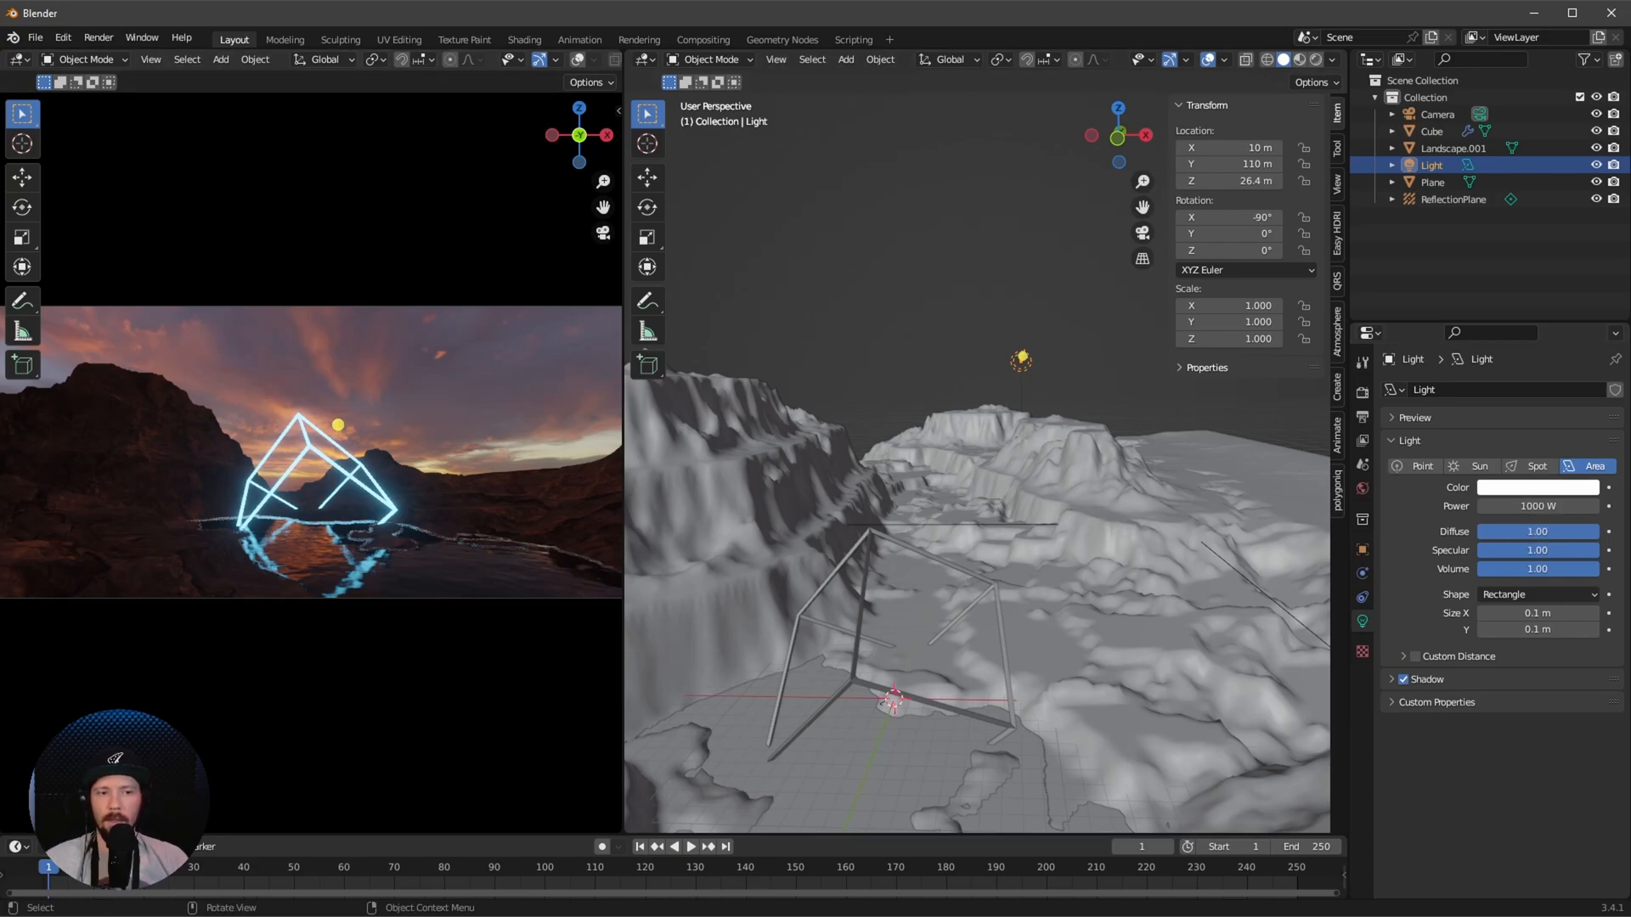
# Give the area light a warm orange colour and 150000 W power
pyautogui.click(1538, 487)
pyautogui.click(1569, 404)
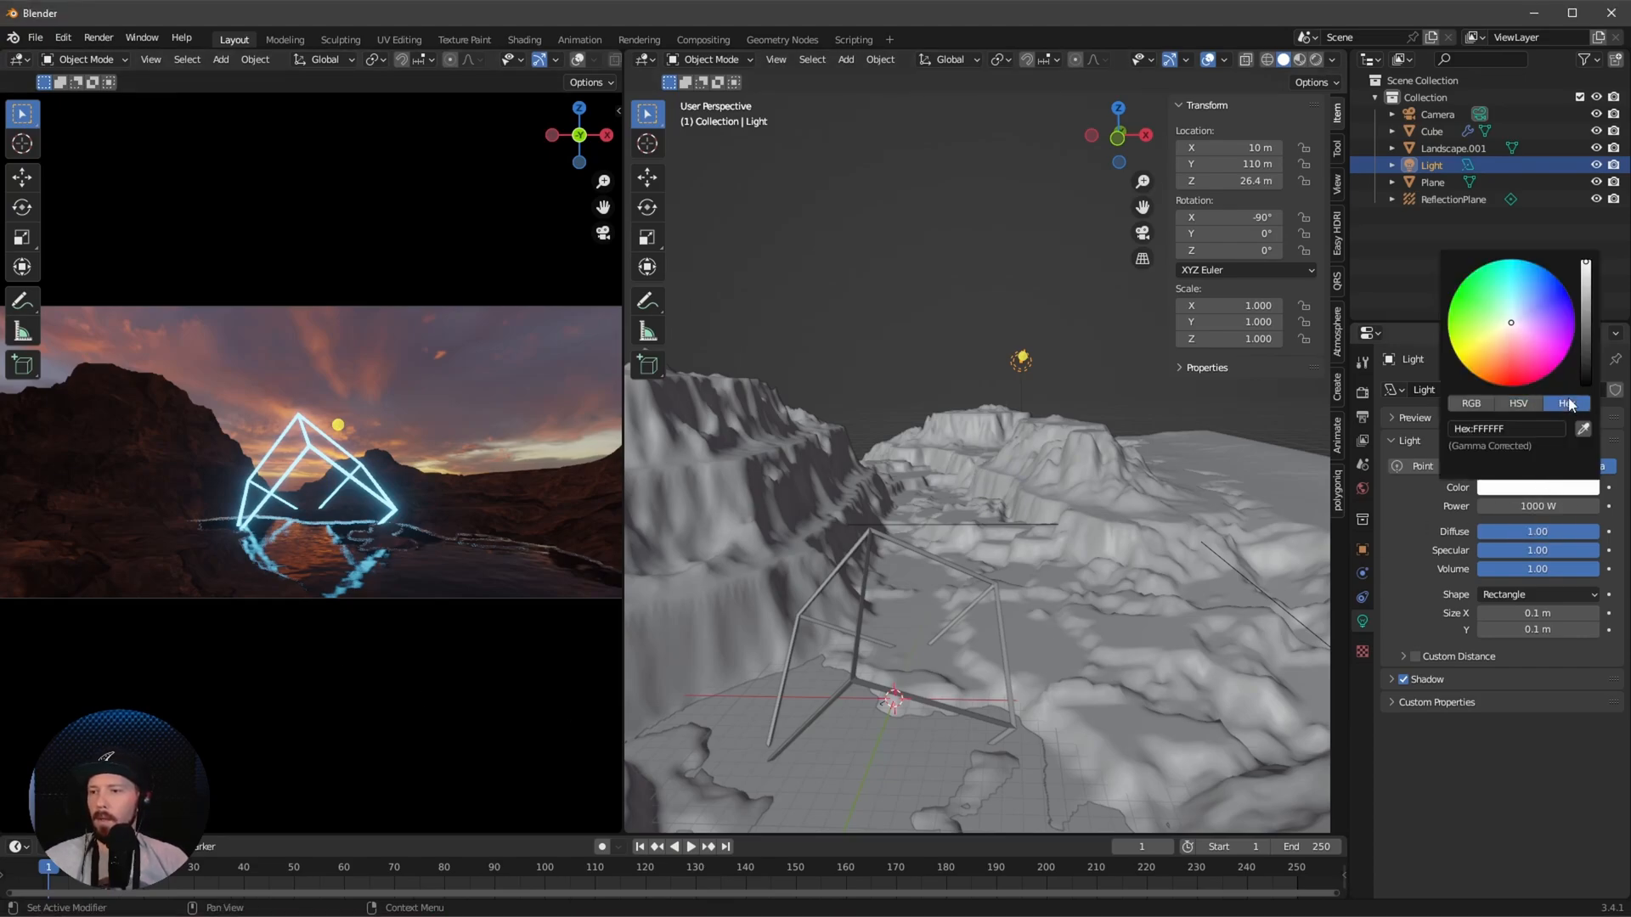
pyautogui.write('FF8866')
pyautogui.press('Return')
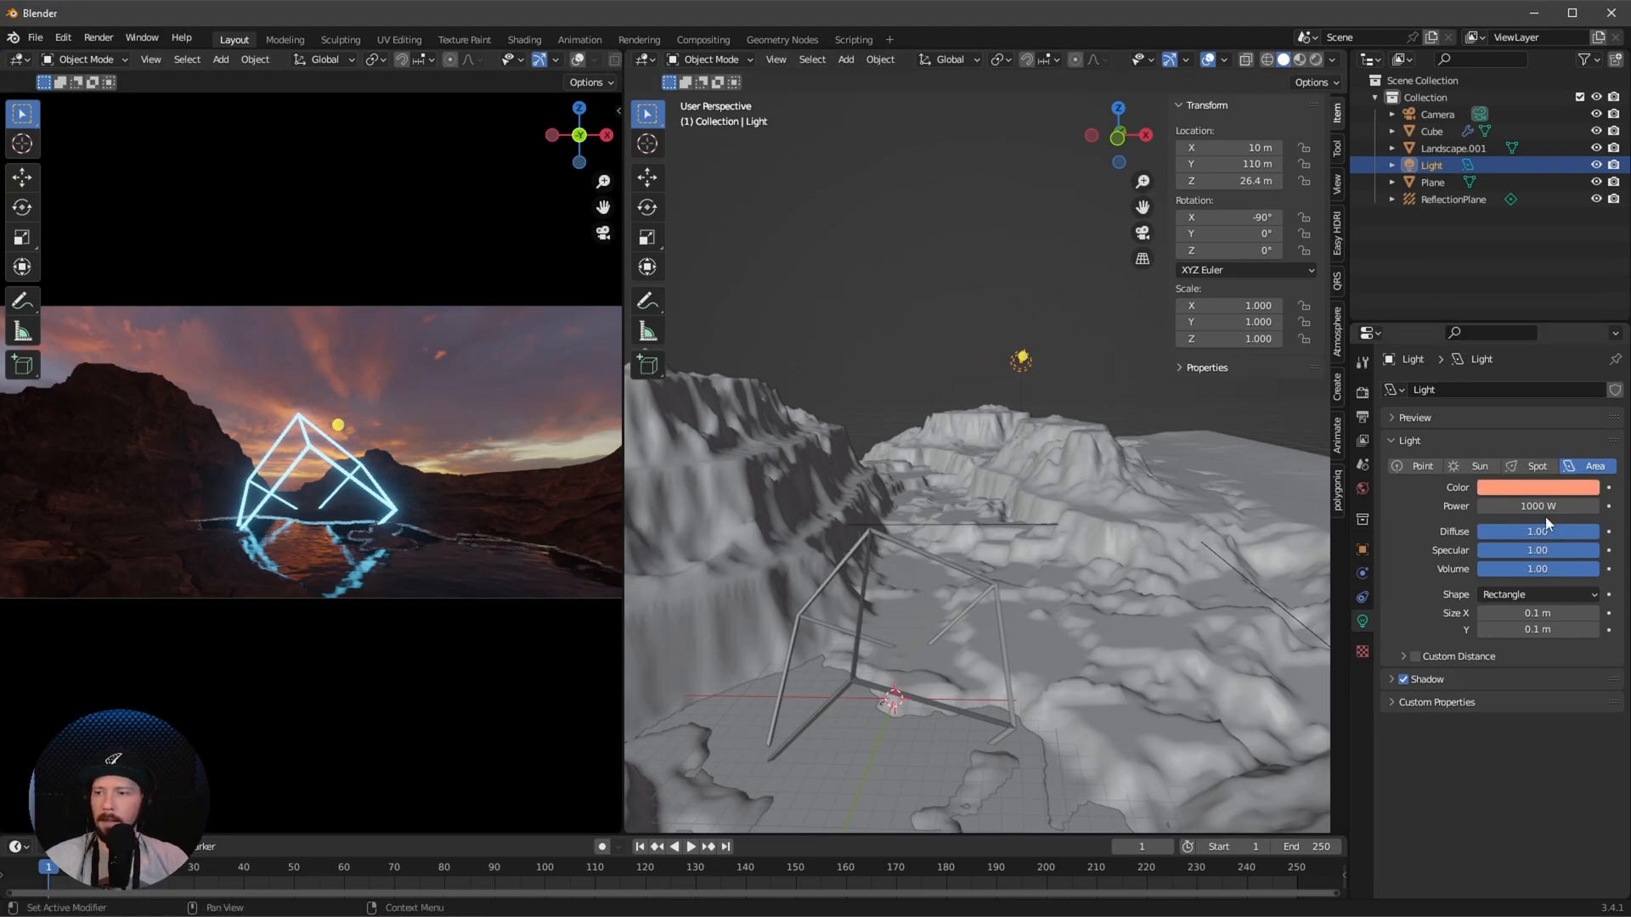
pyautogui.doubleClick(1540, 508)
pyautogui.write('150')
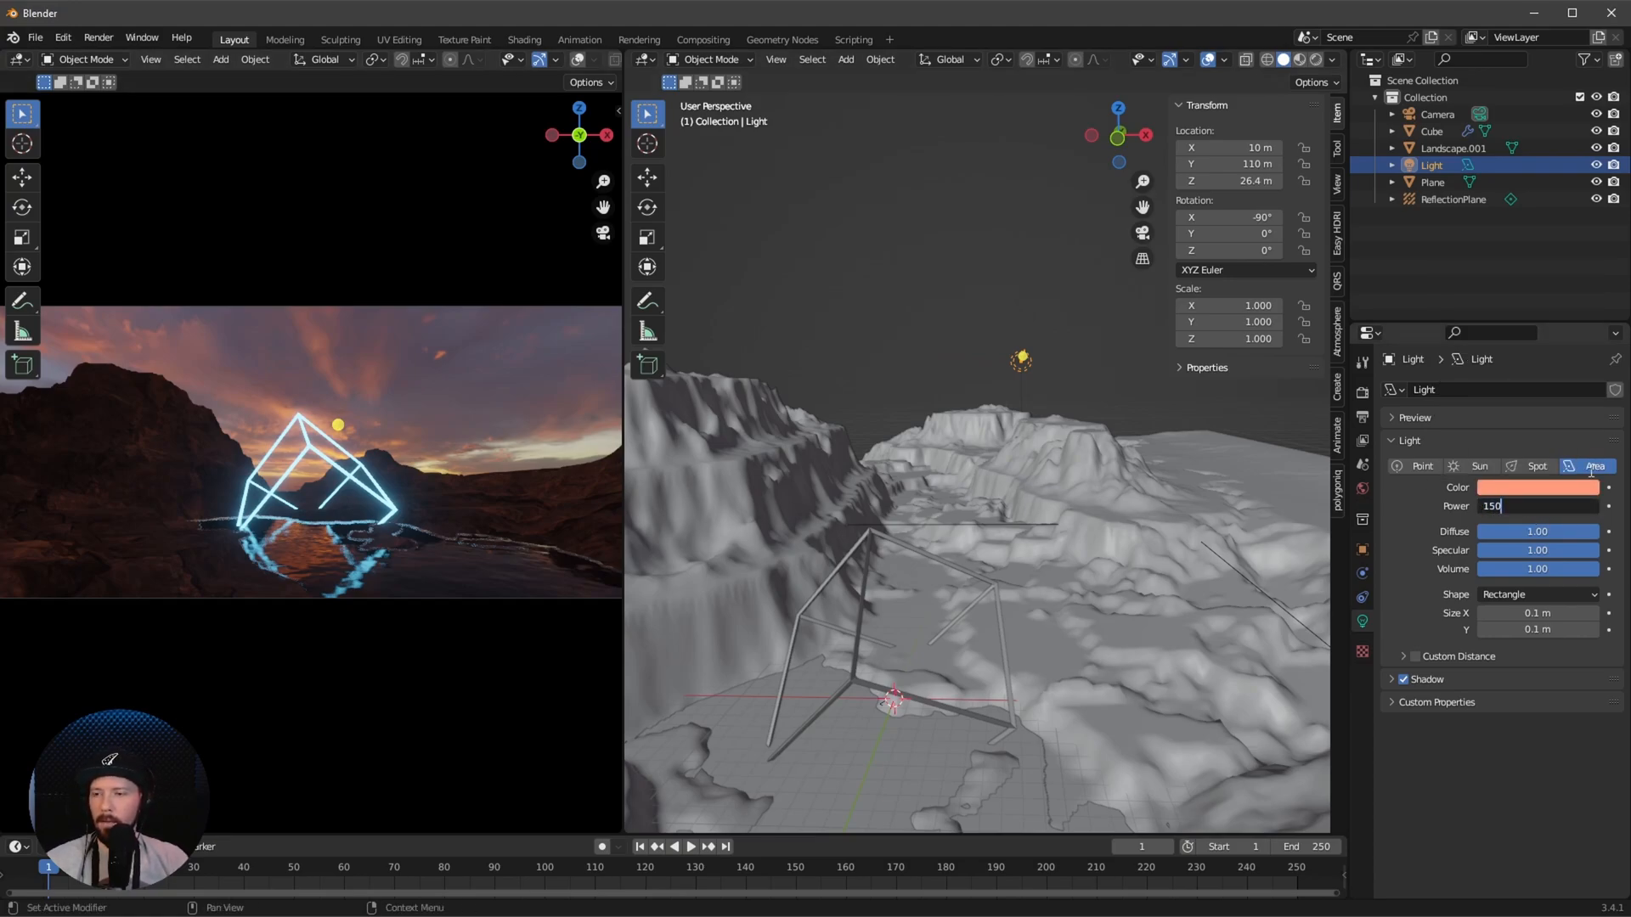
pyautogui.write('000 W')
pyautogui.press('Return')
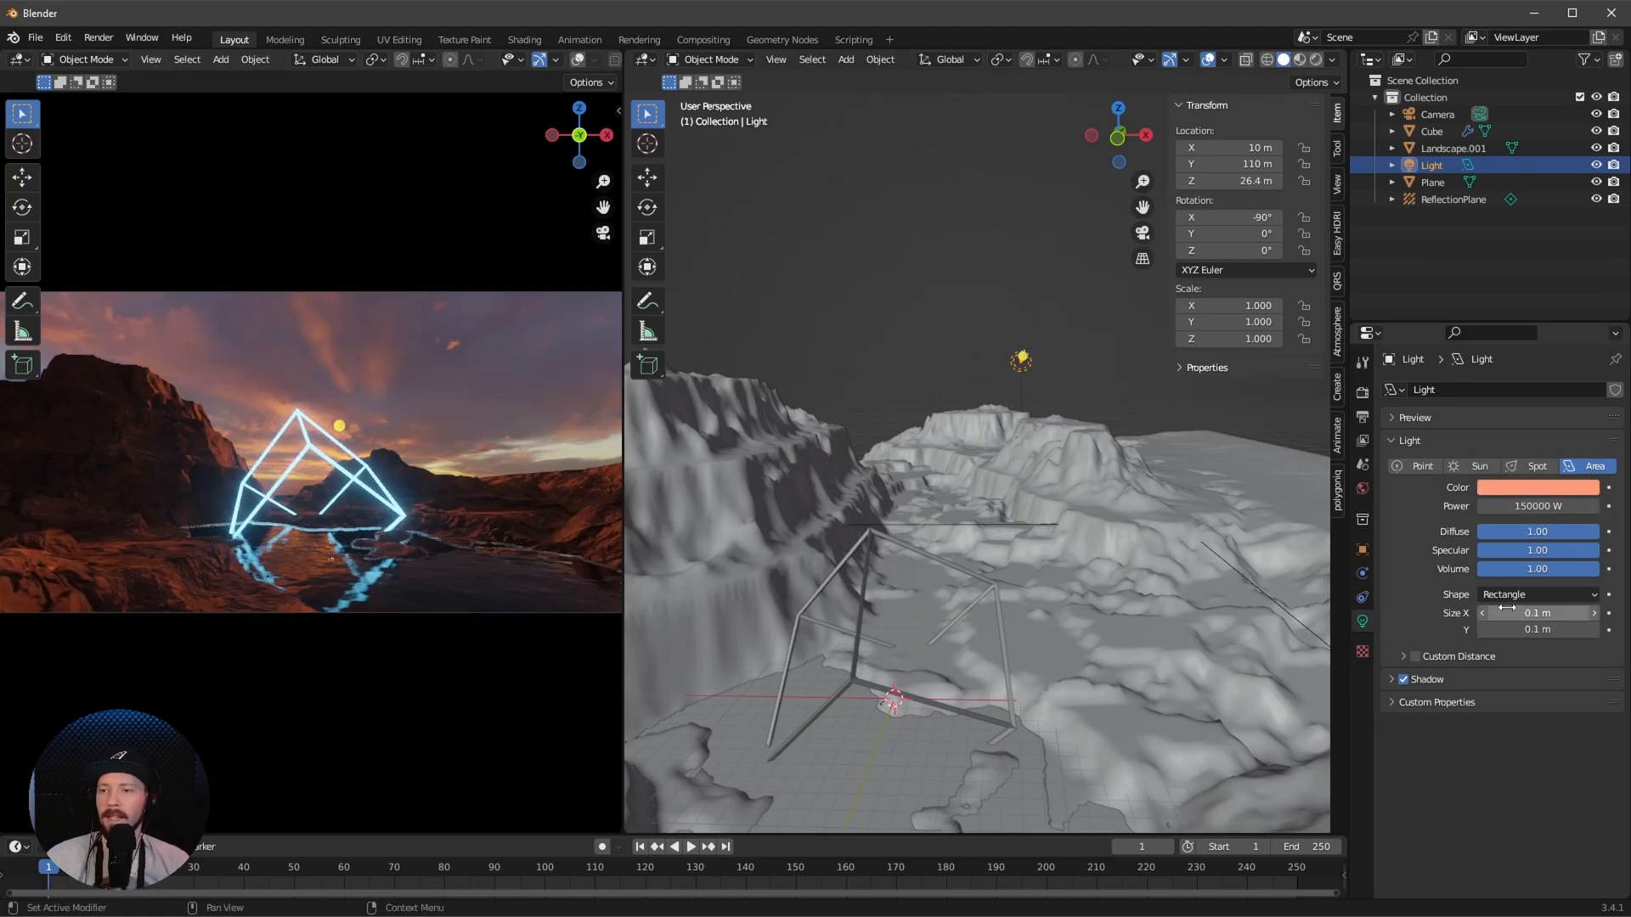
# Make the area light a 19 m square
pyautogui.click(1511, 596)
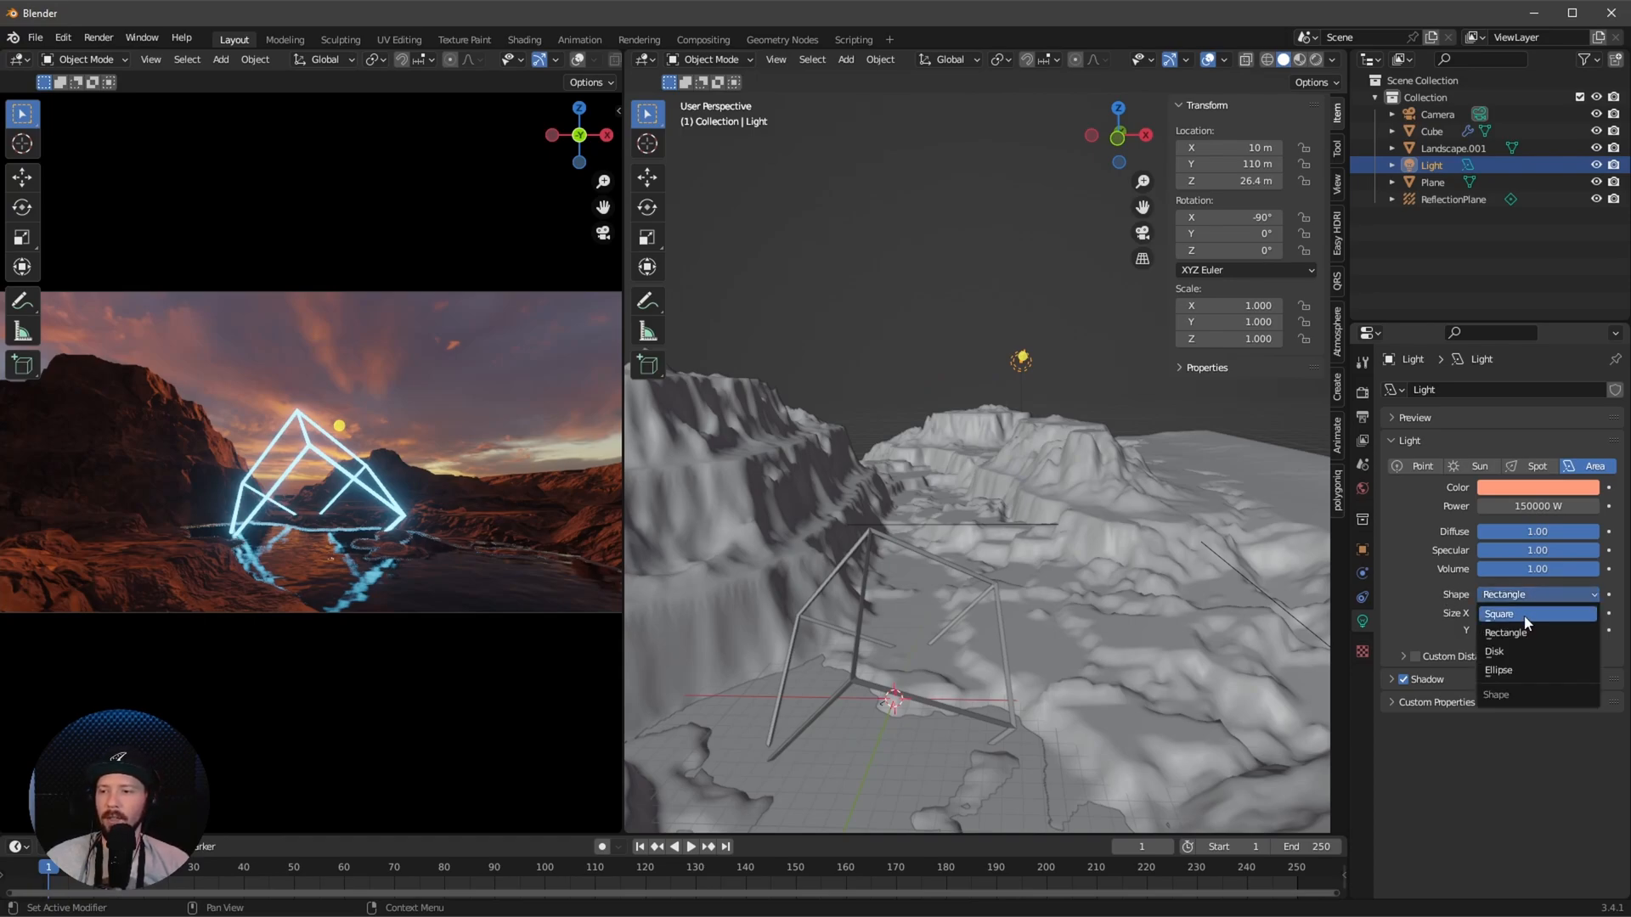
pyautogui.click(1501, 614)
pyautogui.doubleClick(1536, 615)
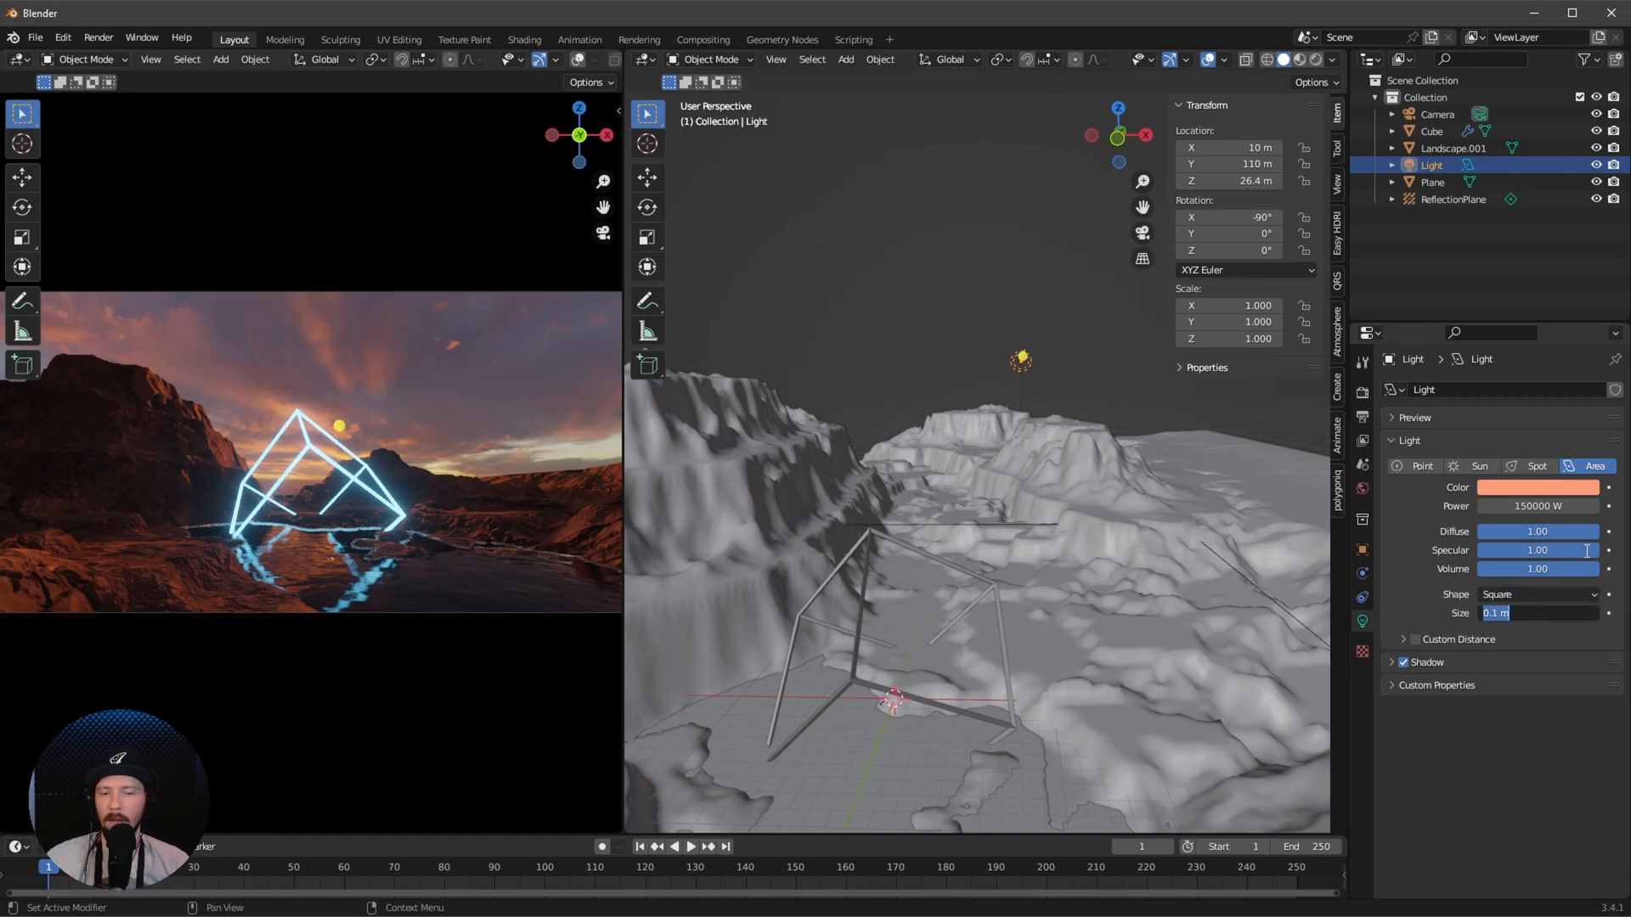
pyautogui.write('19')
pyautogui.press('Return')
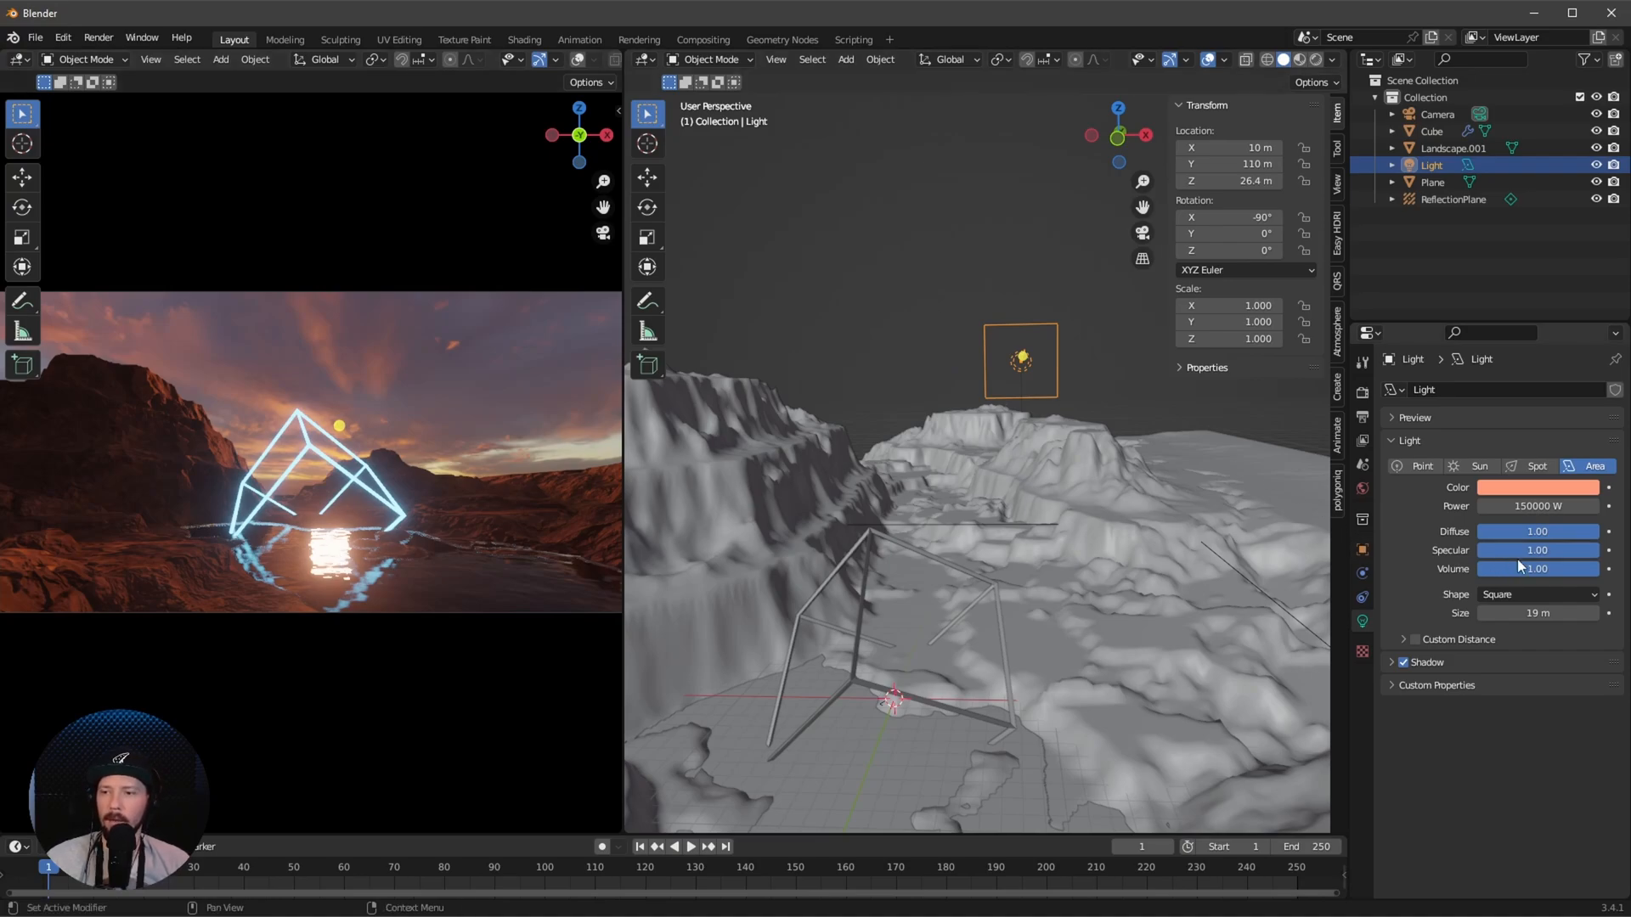
# Turn the light's specular to 0 and enable contact shadows
pyautogui.moveTo(1584, 550); pyautogui.dragTo(1402, 549)
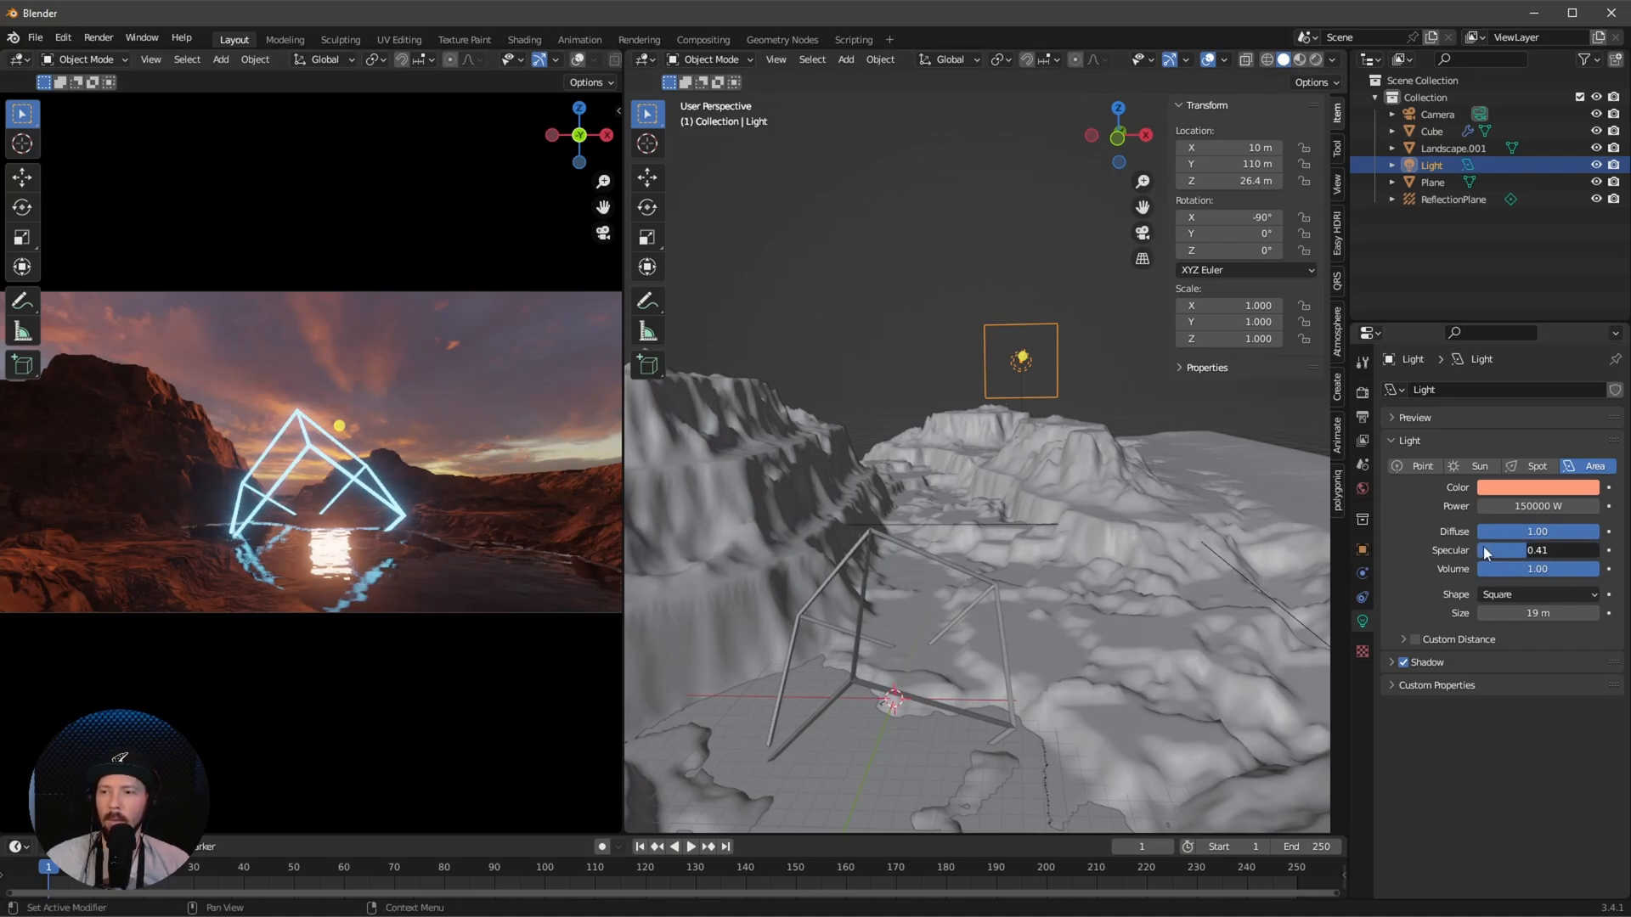
pyautogui.click(1390, 661)
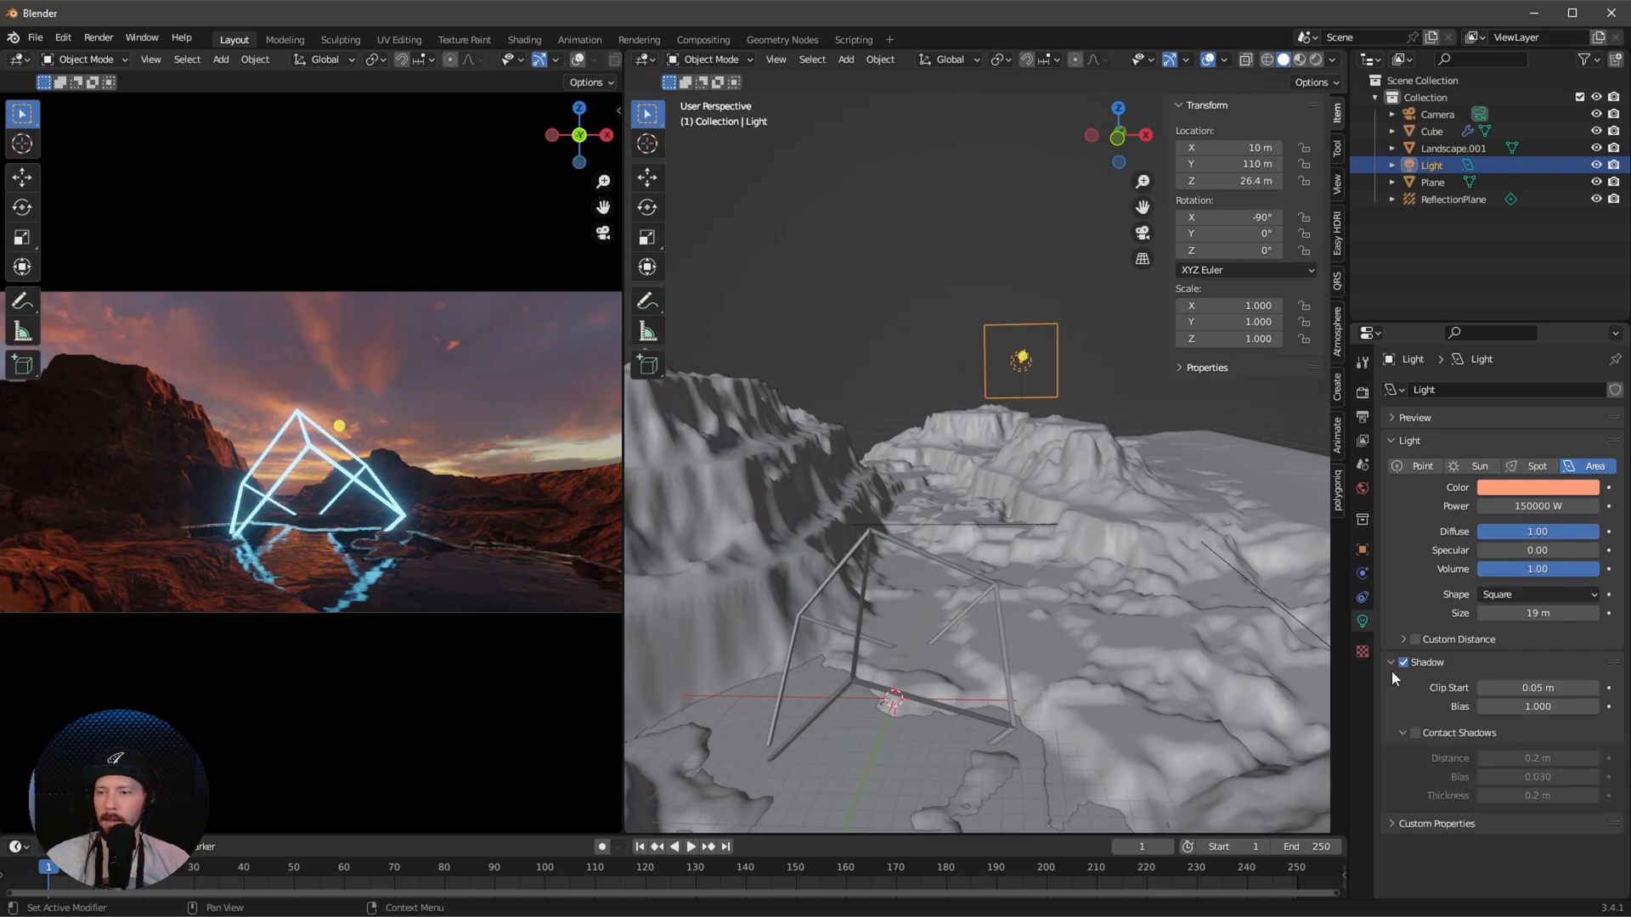
pyautogui.click(1413, 733)
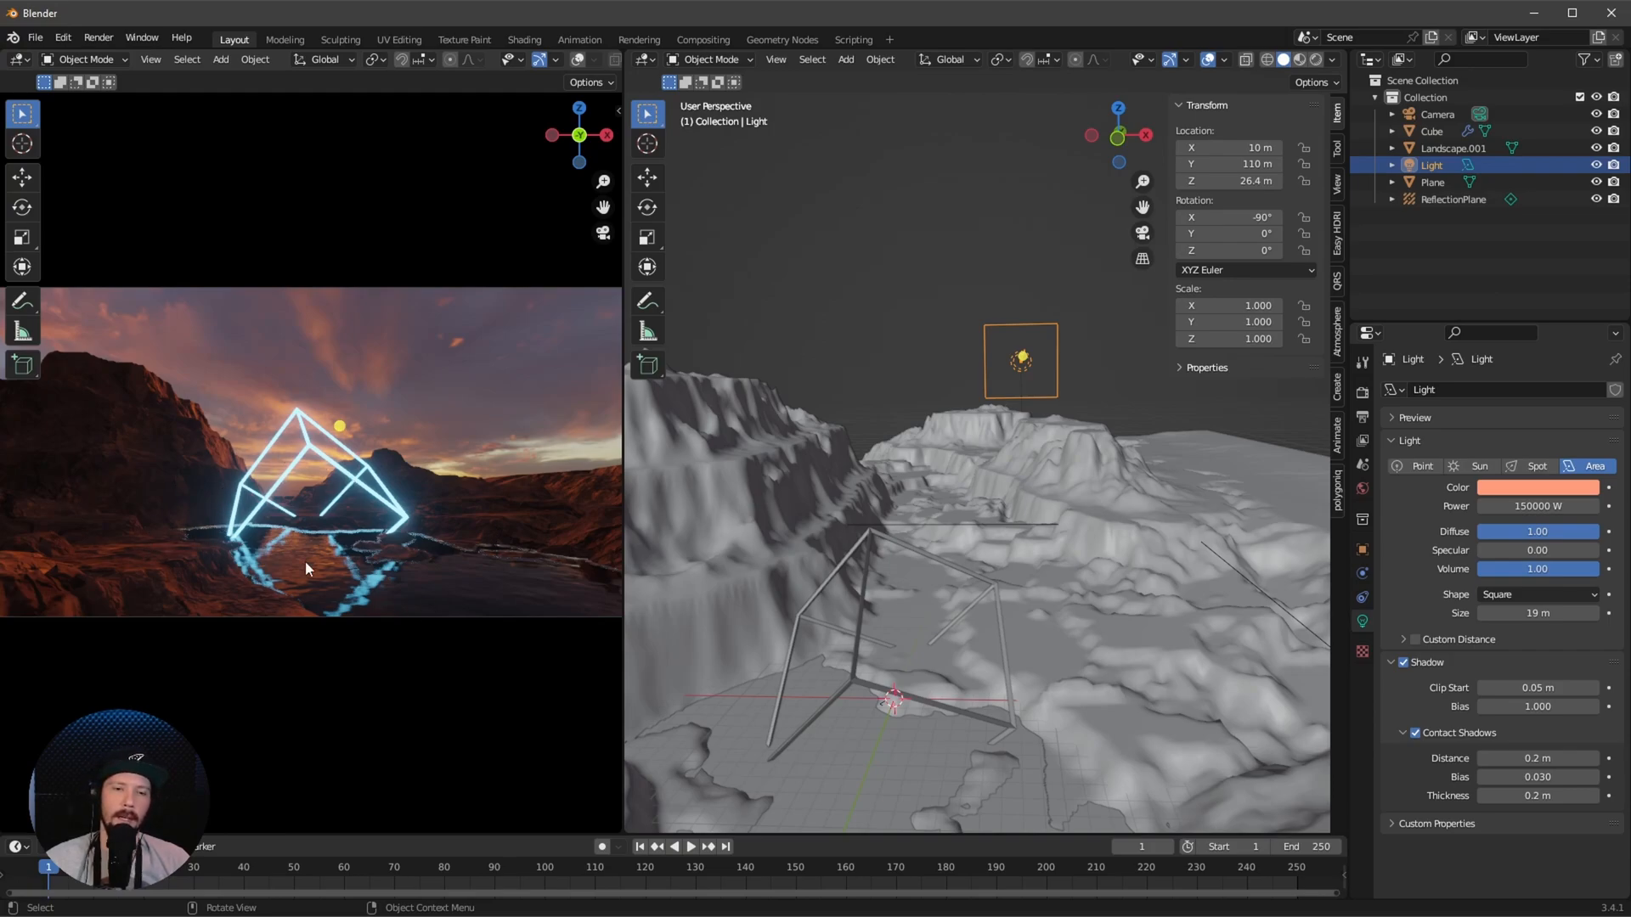
# Add a point light and raise it to 4.4 m above the scene
pyautogui.hotkey('shift', 'a')
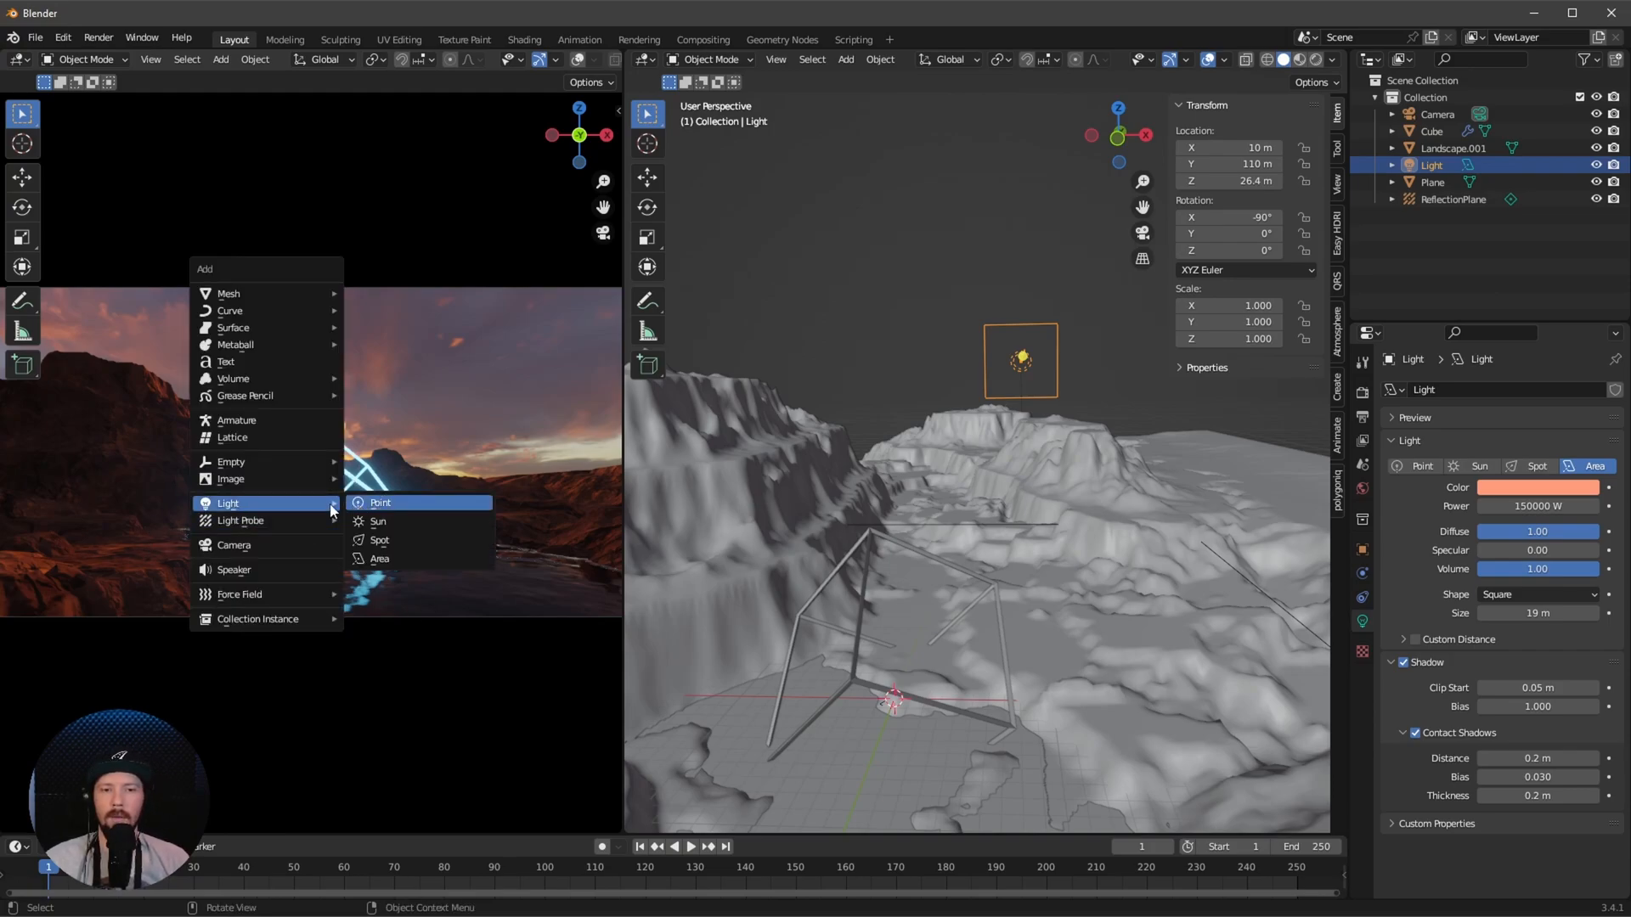
pyautogui.click(391, 505)
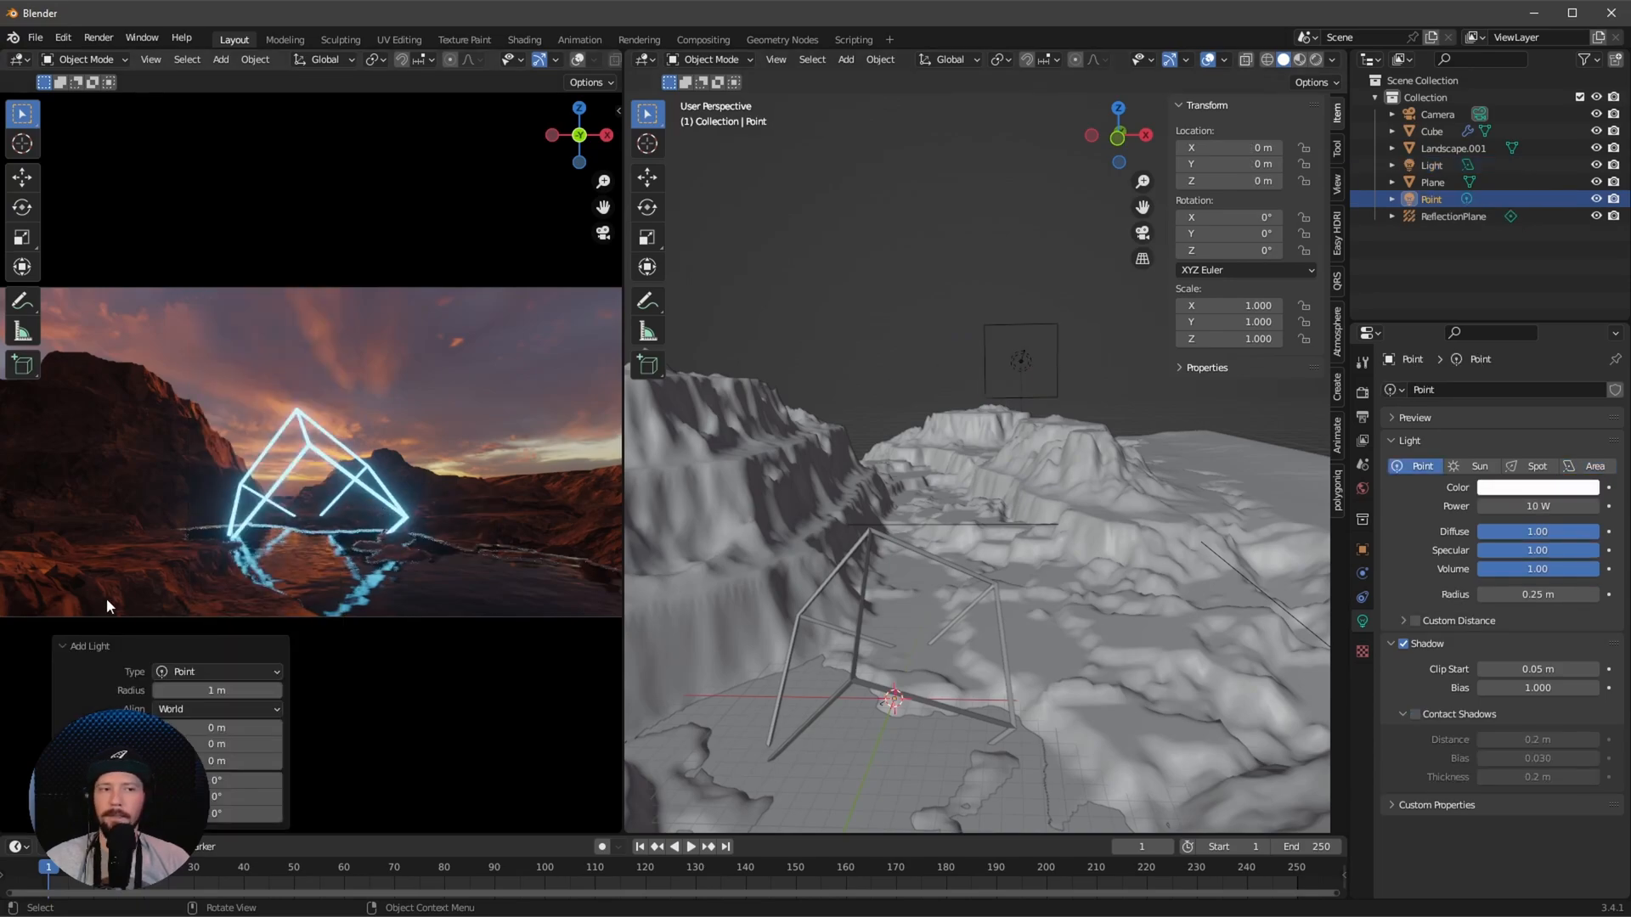
pyautogui.doubleClick(1236, 182)
pyautogui.write('4.4')
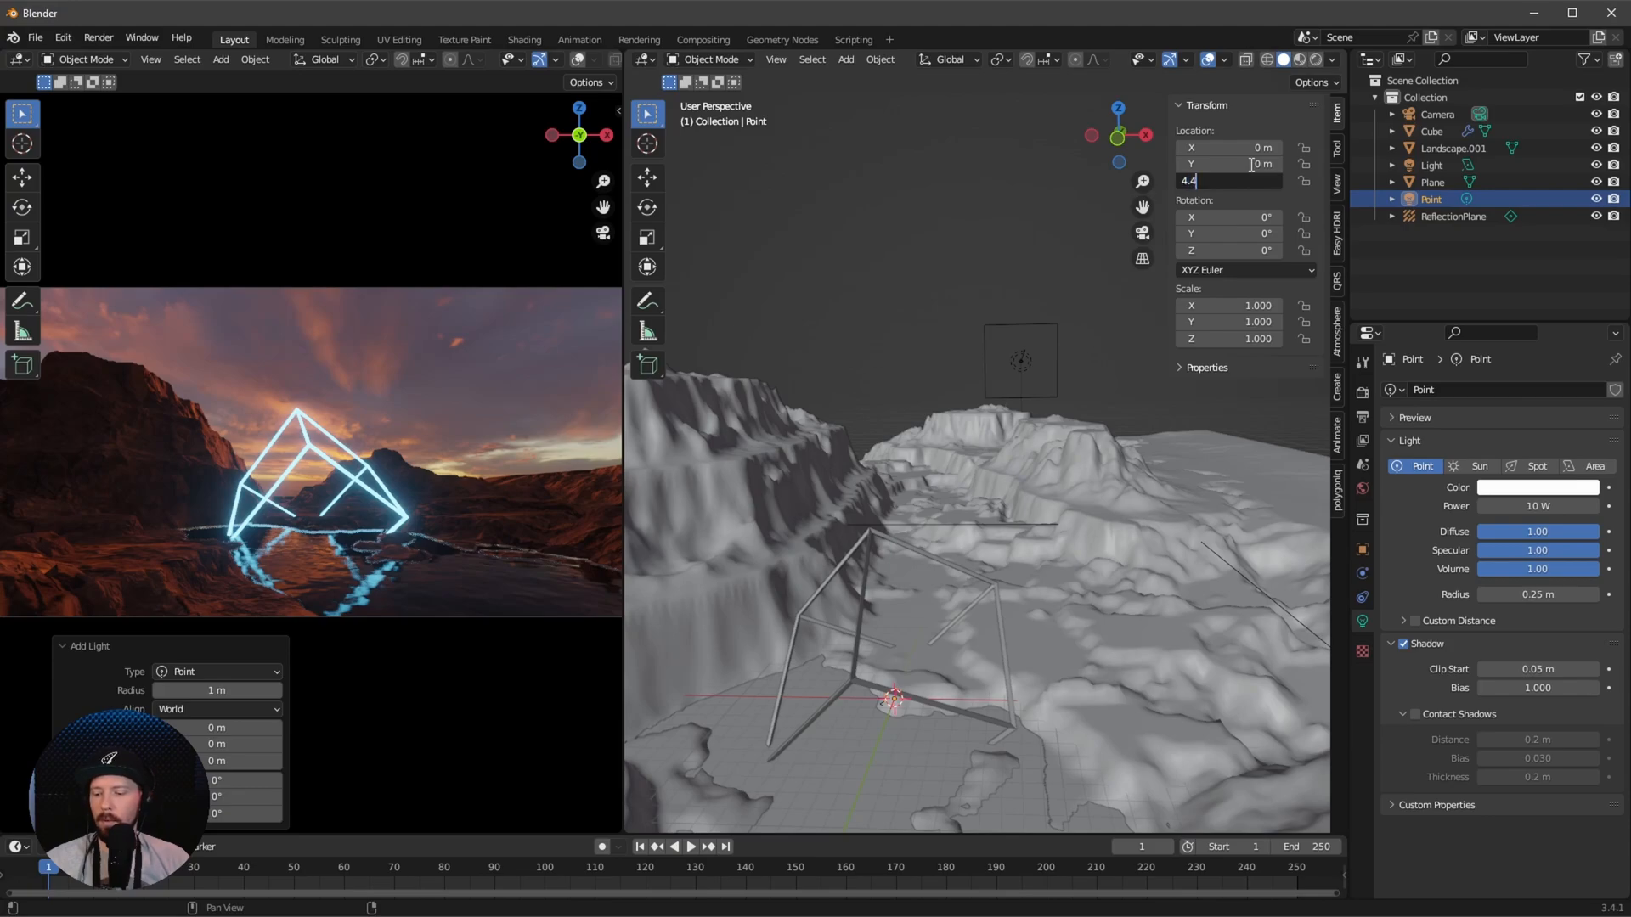
pyautogui.press('Return')
pyautogui.moveTo(895, 534)
pyautogui.mouseDown(button='middle')
pyautogui.moveTo(817, 615)
pyautogui.moveTo(914, 570)
pyautogui.moveTo(898, 525)
pyautogui.moveTo(879, 550)
pyautogui.moveTo(892, 561)
pyautogui.mouseUp(button='middle')
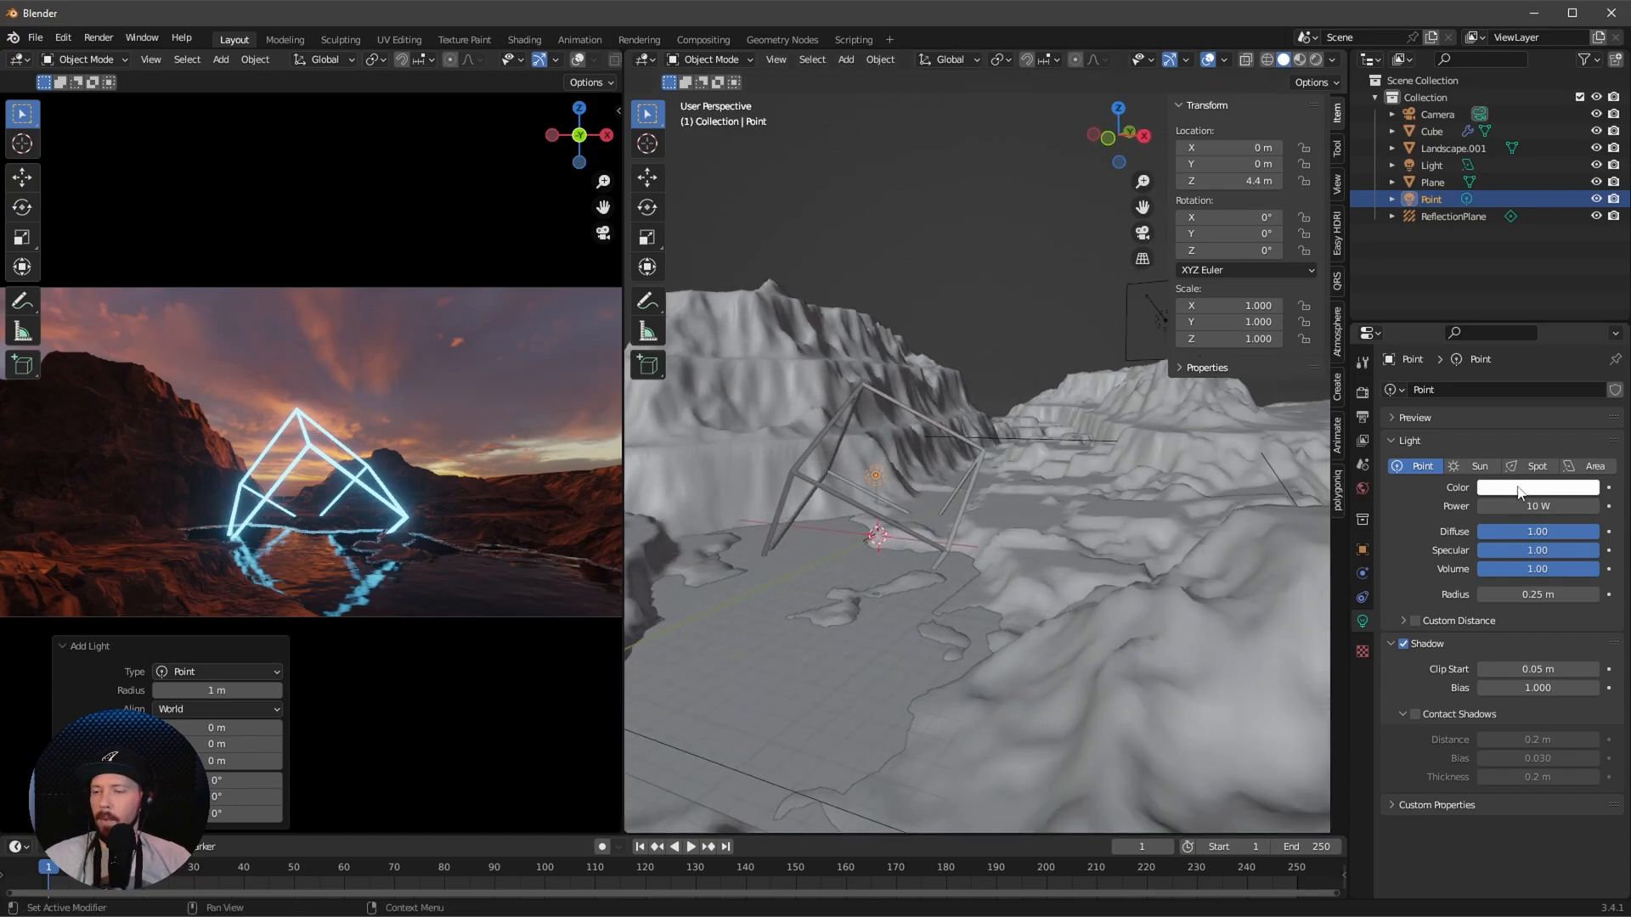
# Tint the point light blue, set its power to 10000 W and specular to zero
pyautogui.click(1519, 491)
pyautogui.moveTo(1513, 325); pyautogui.dragTo(1537, 293)
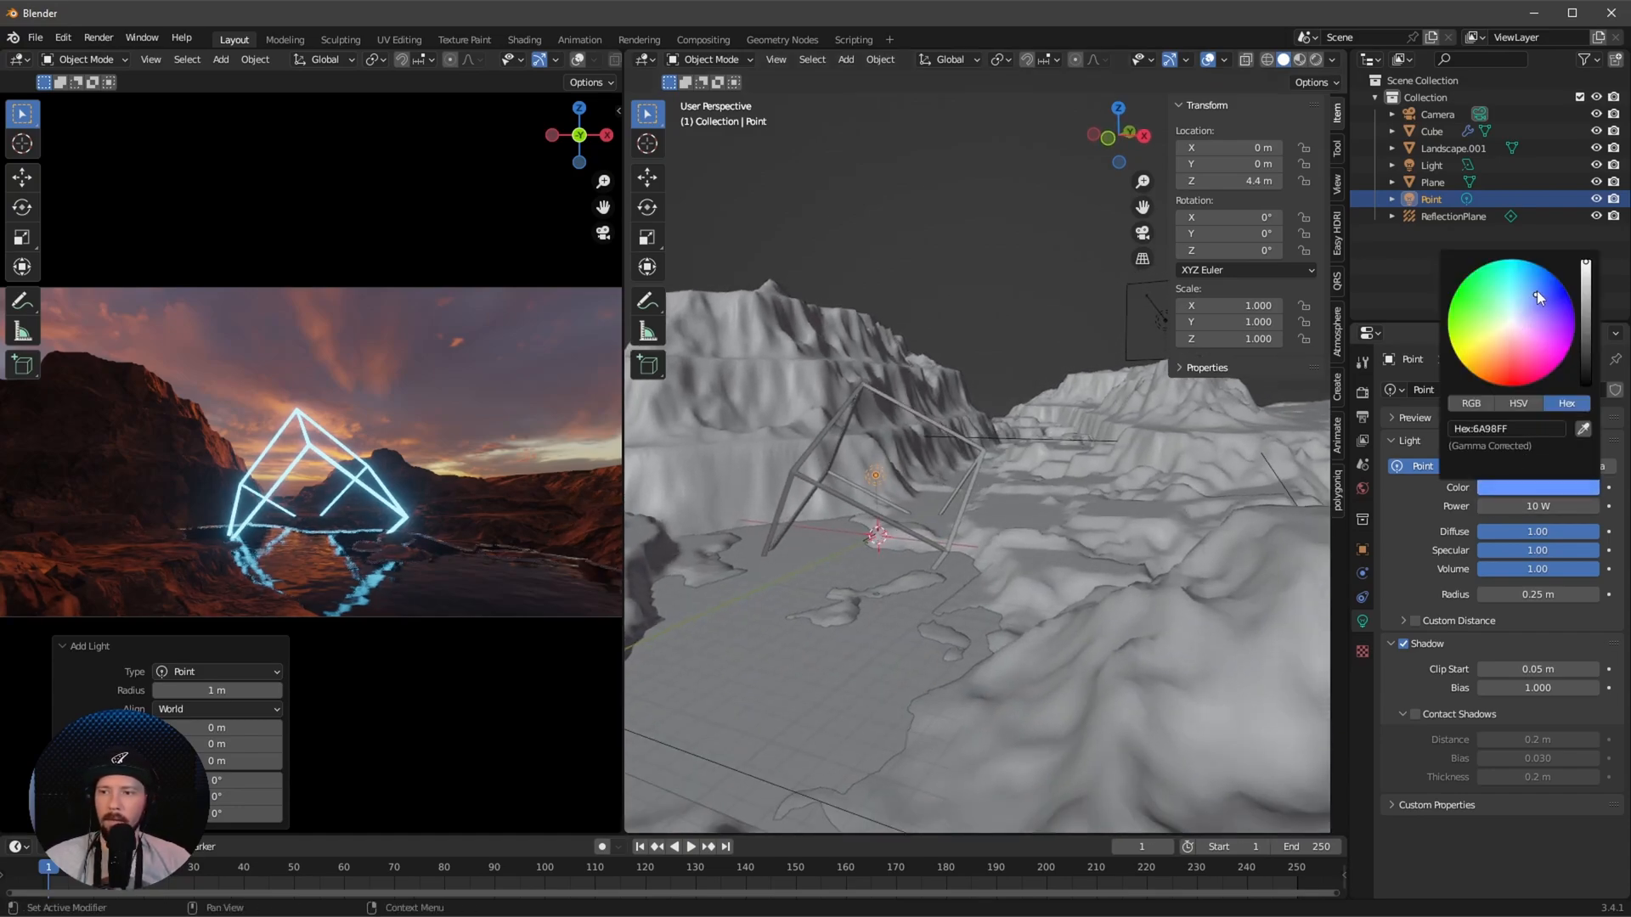
pyautogui.click(1539, 506)
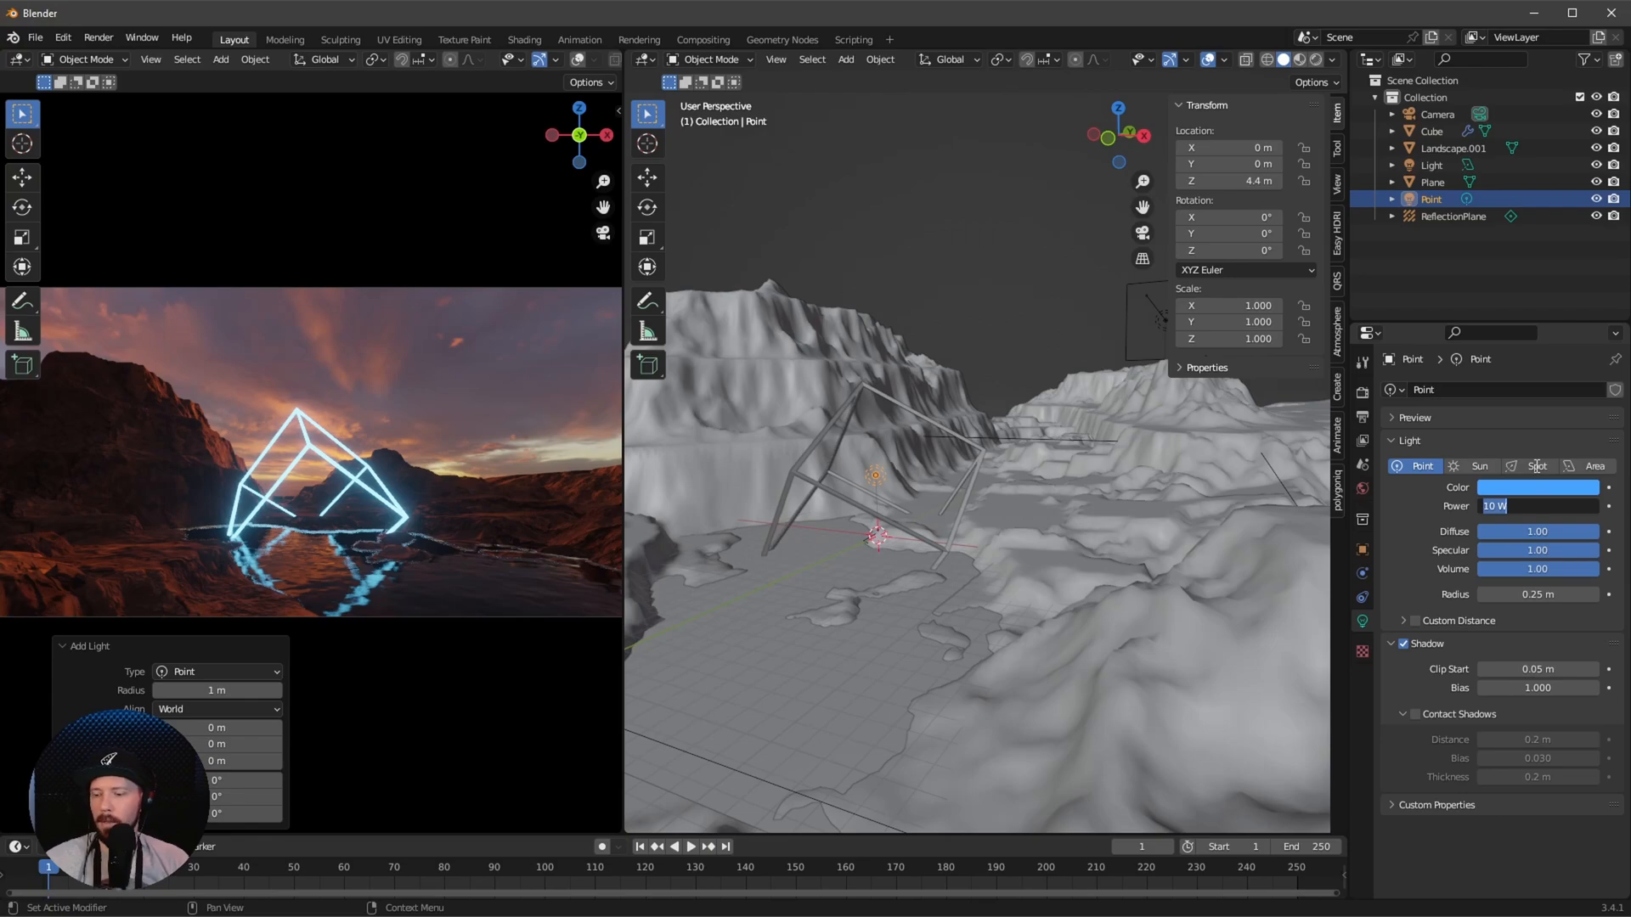
pyautogui.write('10000')
pyautogui.press('Return')
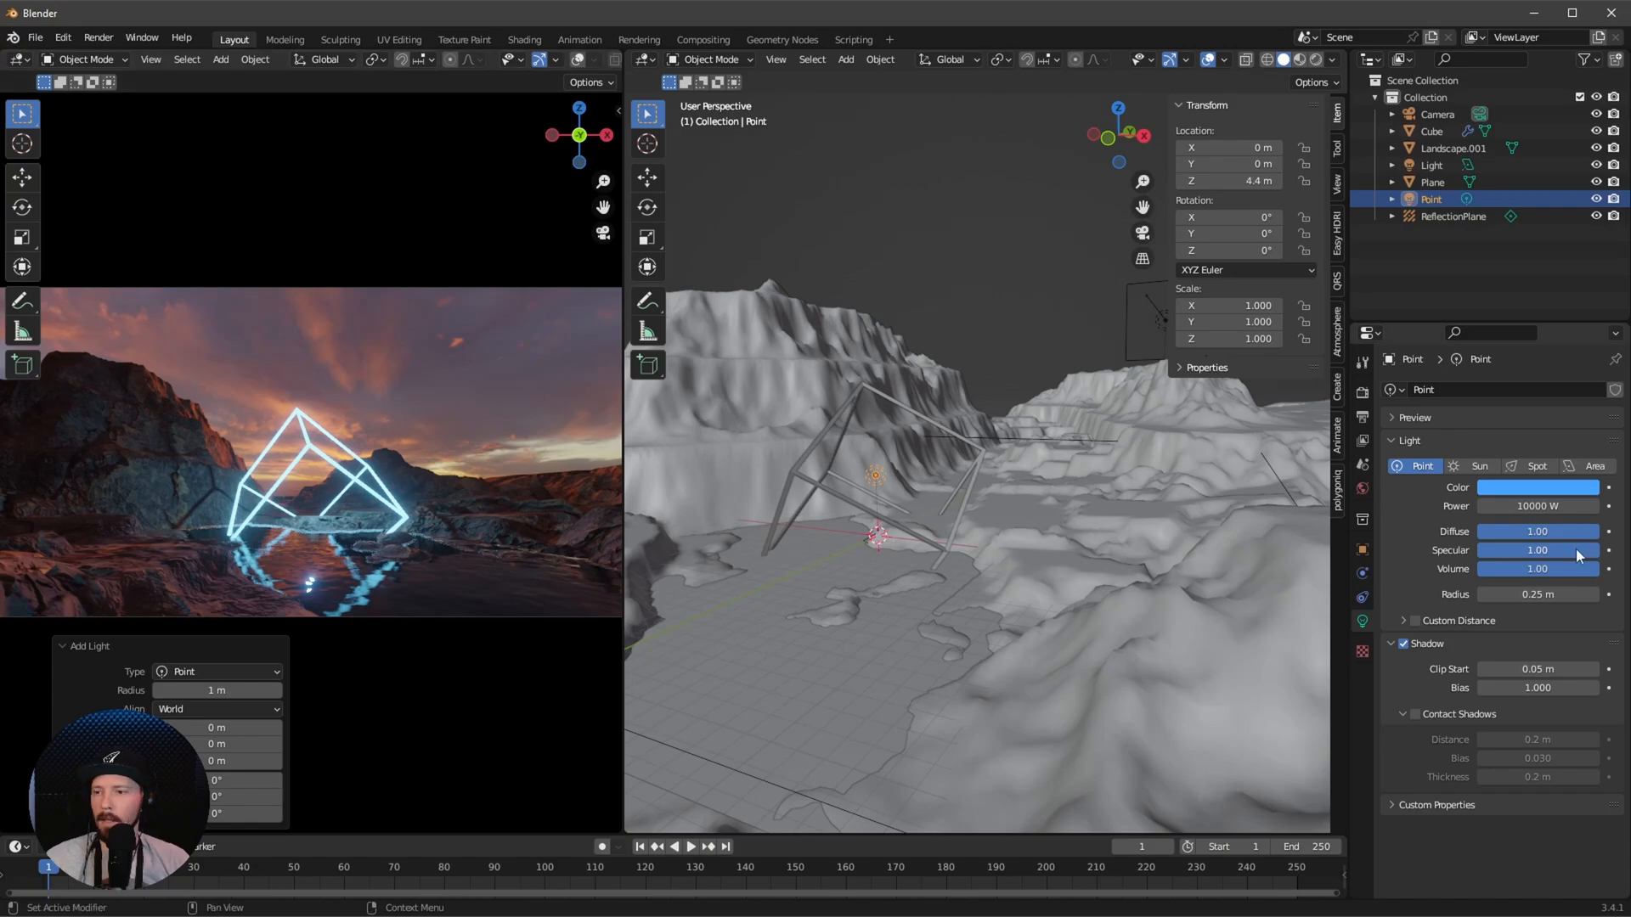
pyautogui.moveTo(1584, 549); pyautogui.dragTo(1373, 559)
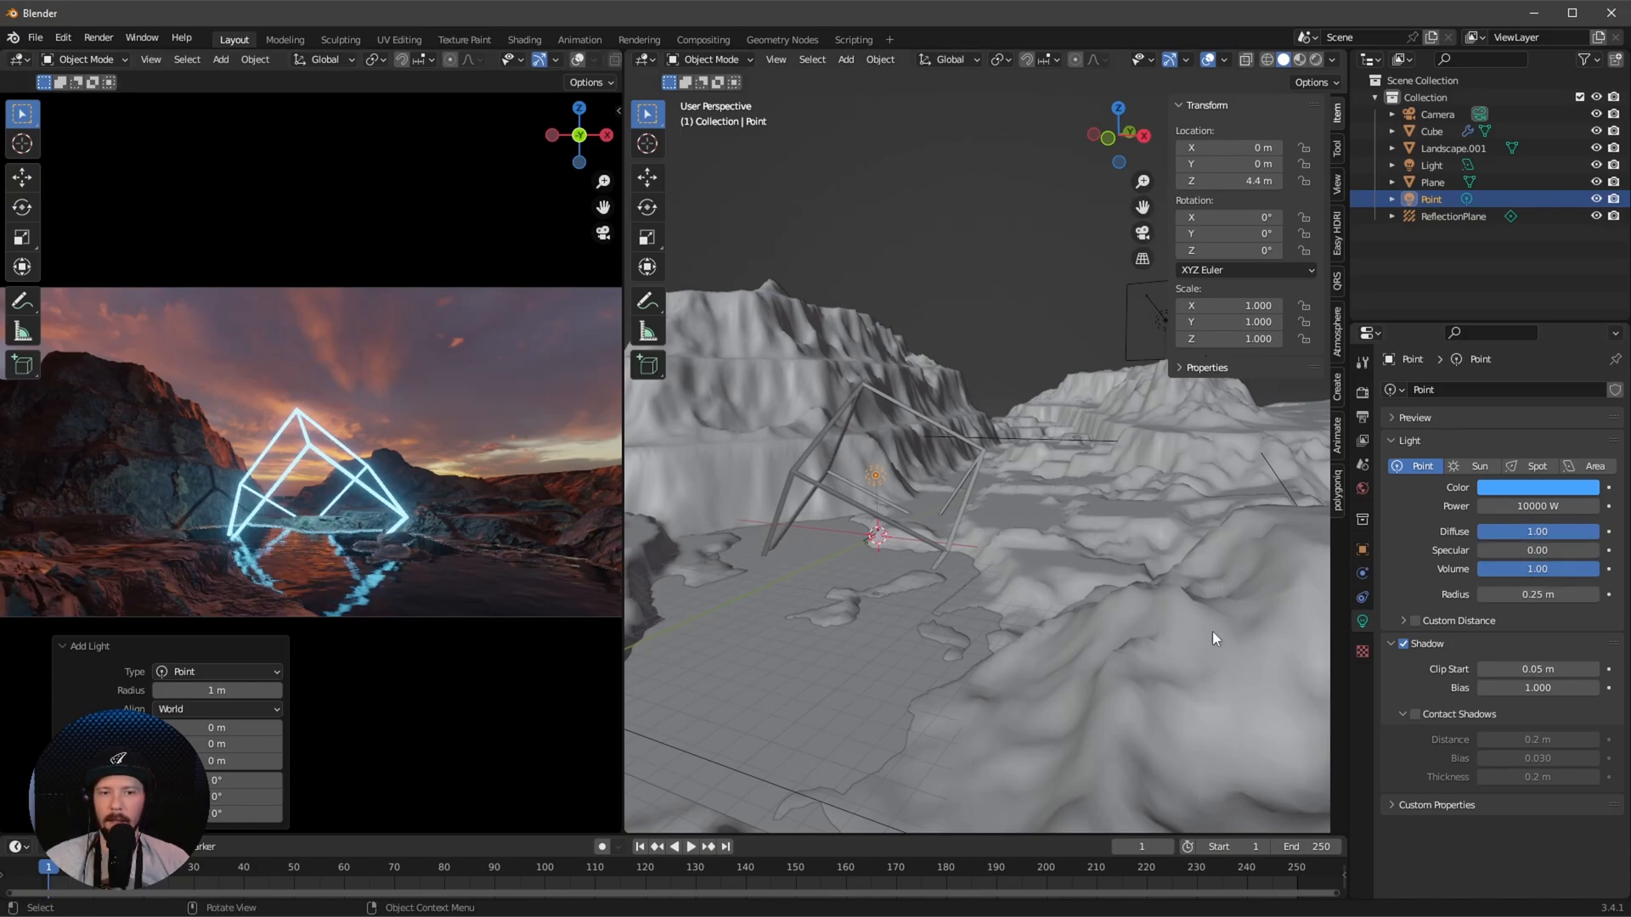
pyautogui.click(425, 533)
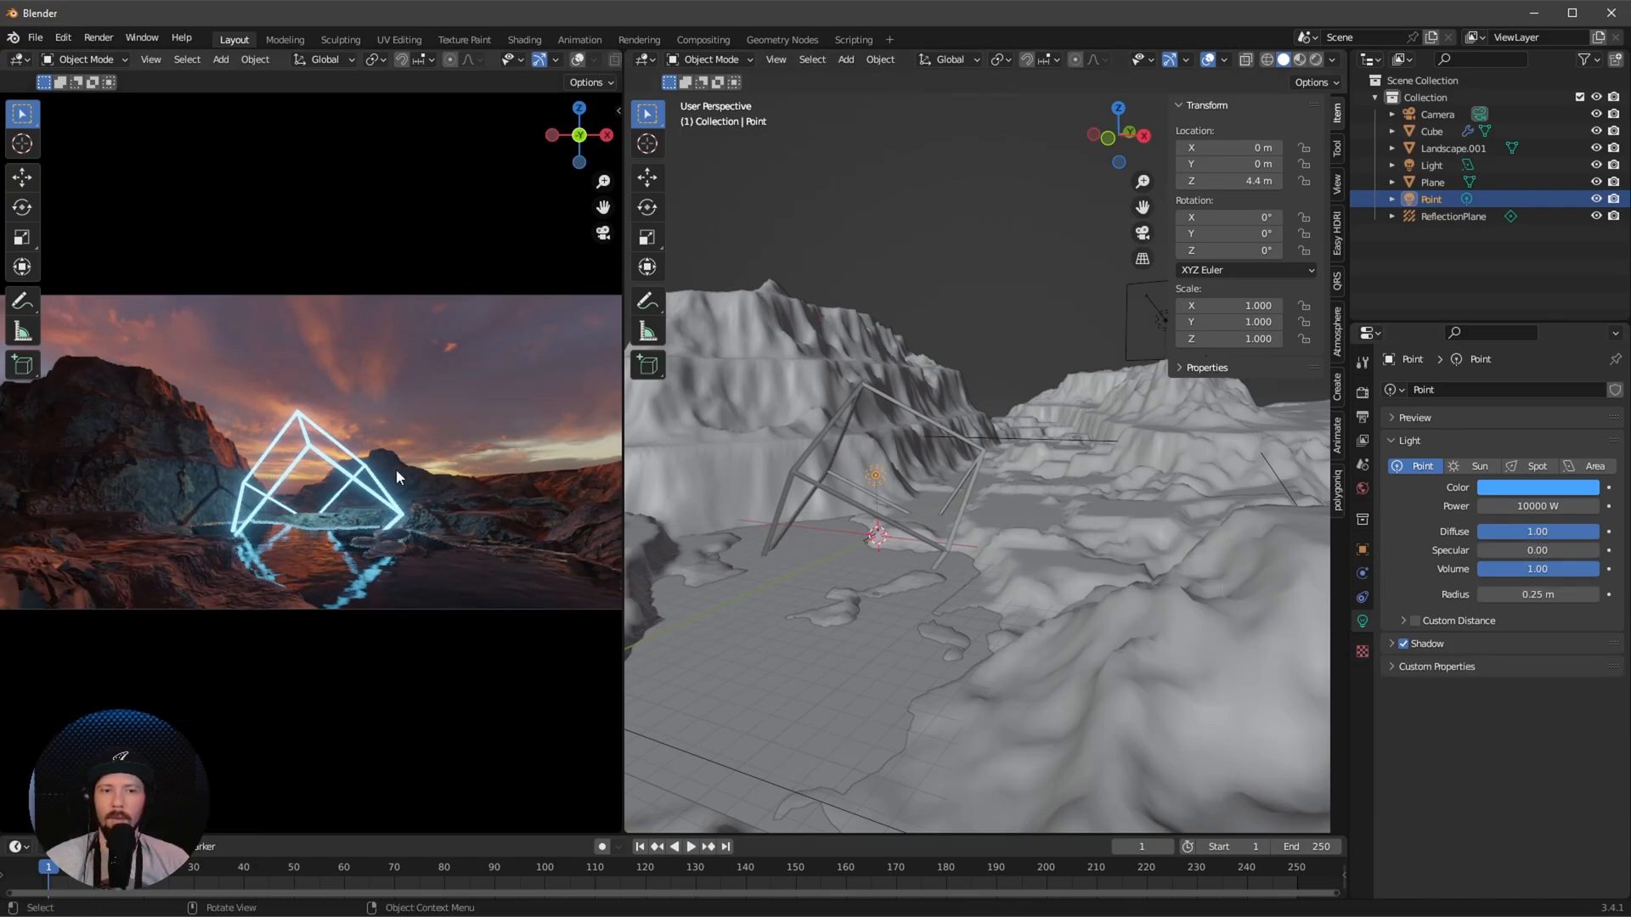
pyautogui.scroll(-2, 397, 515)
pyautogui.scroll(1, 331, 547)
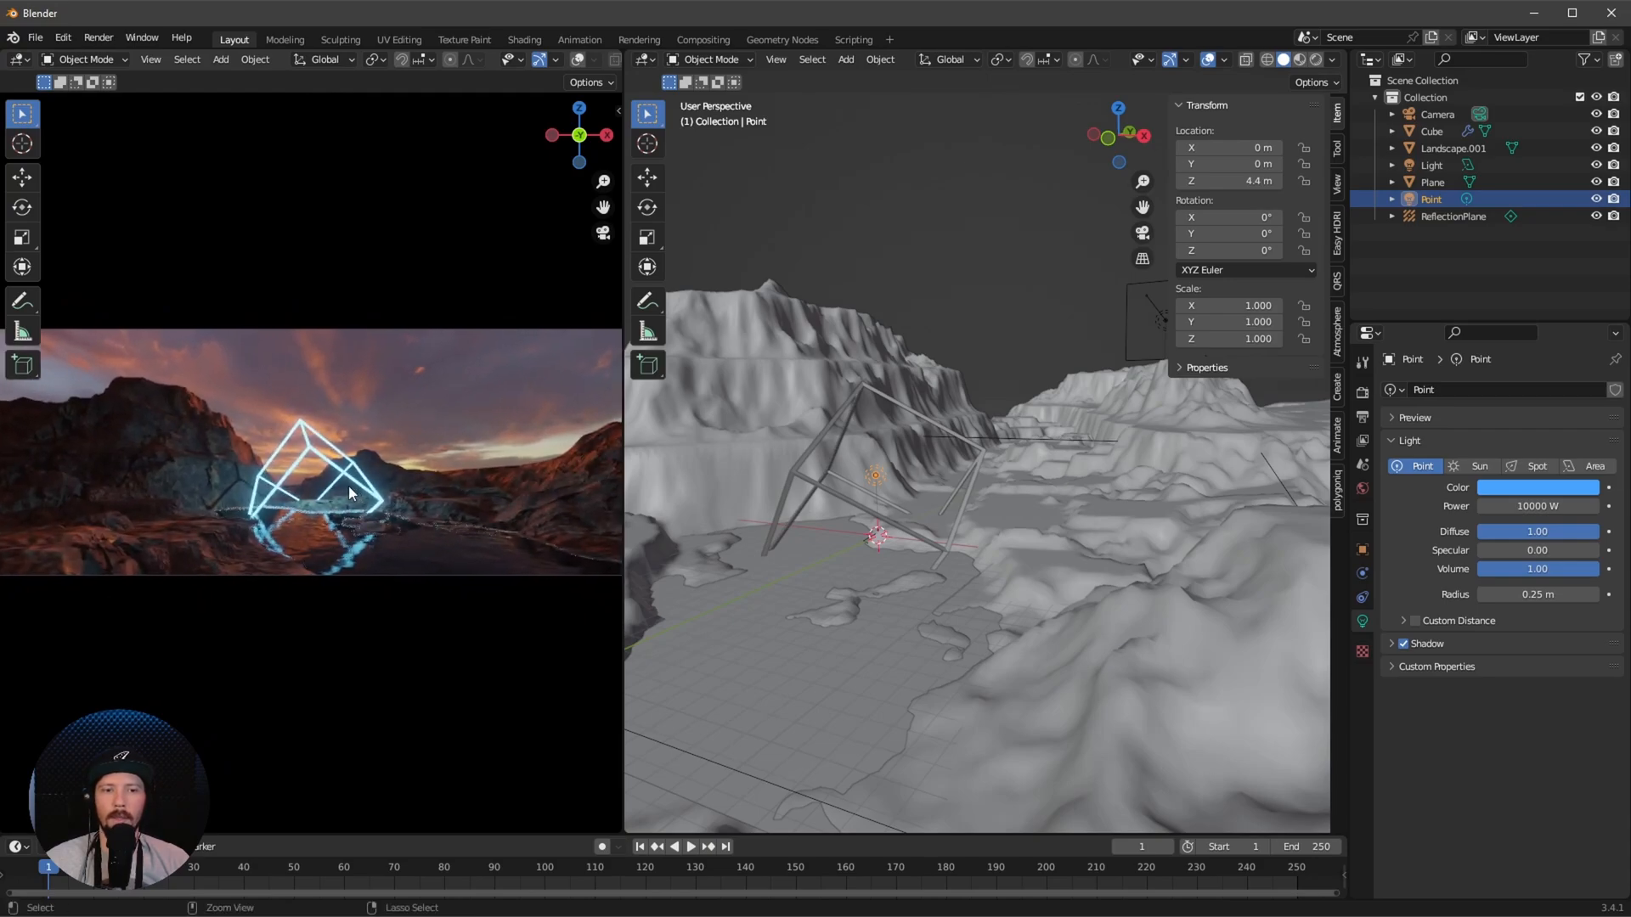
# Enable a custom cutoff distance of 32 m for the light
pyautogui.click(1402, 621)
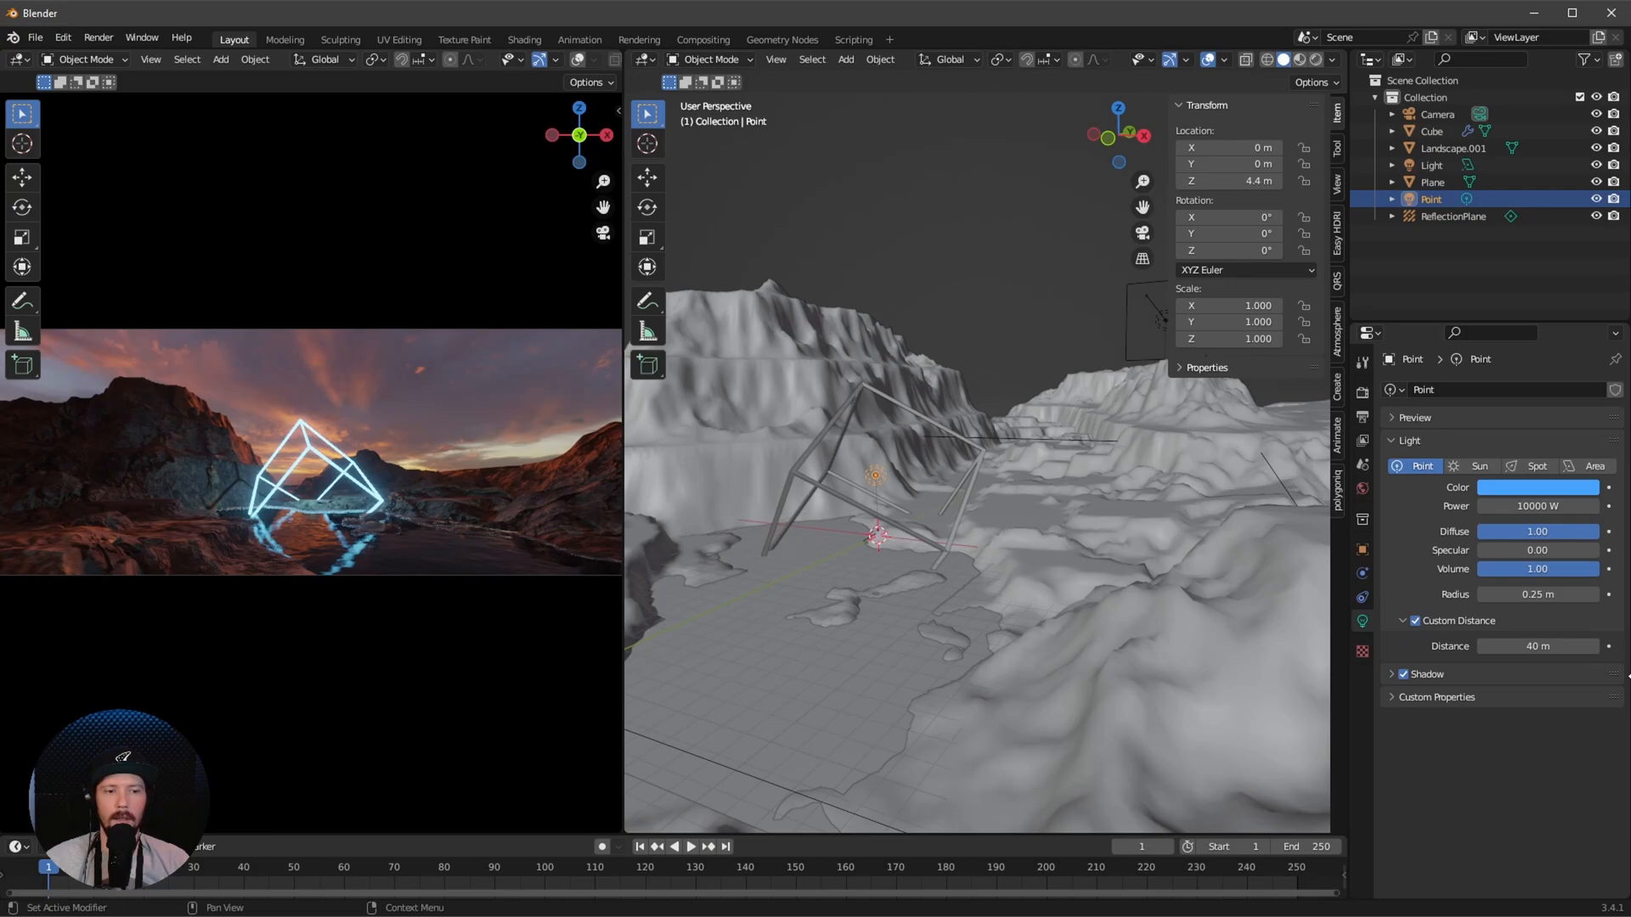
pyautogui.doubleClick(1540, 646)
pyautogui.write('3')
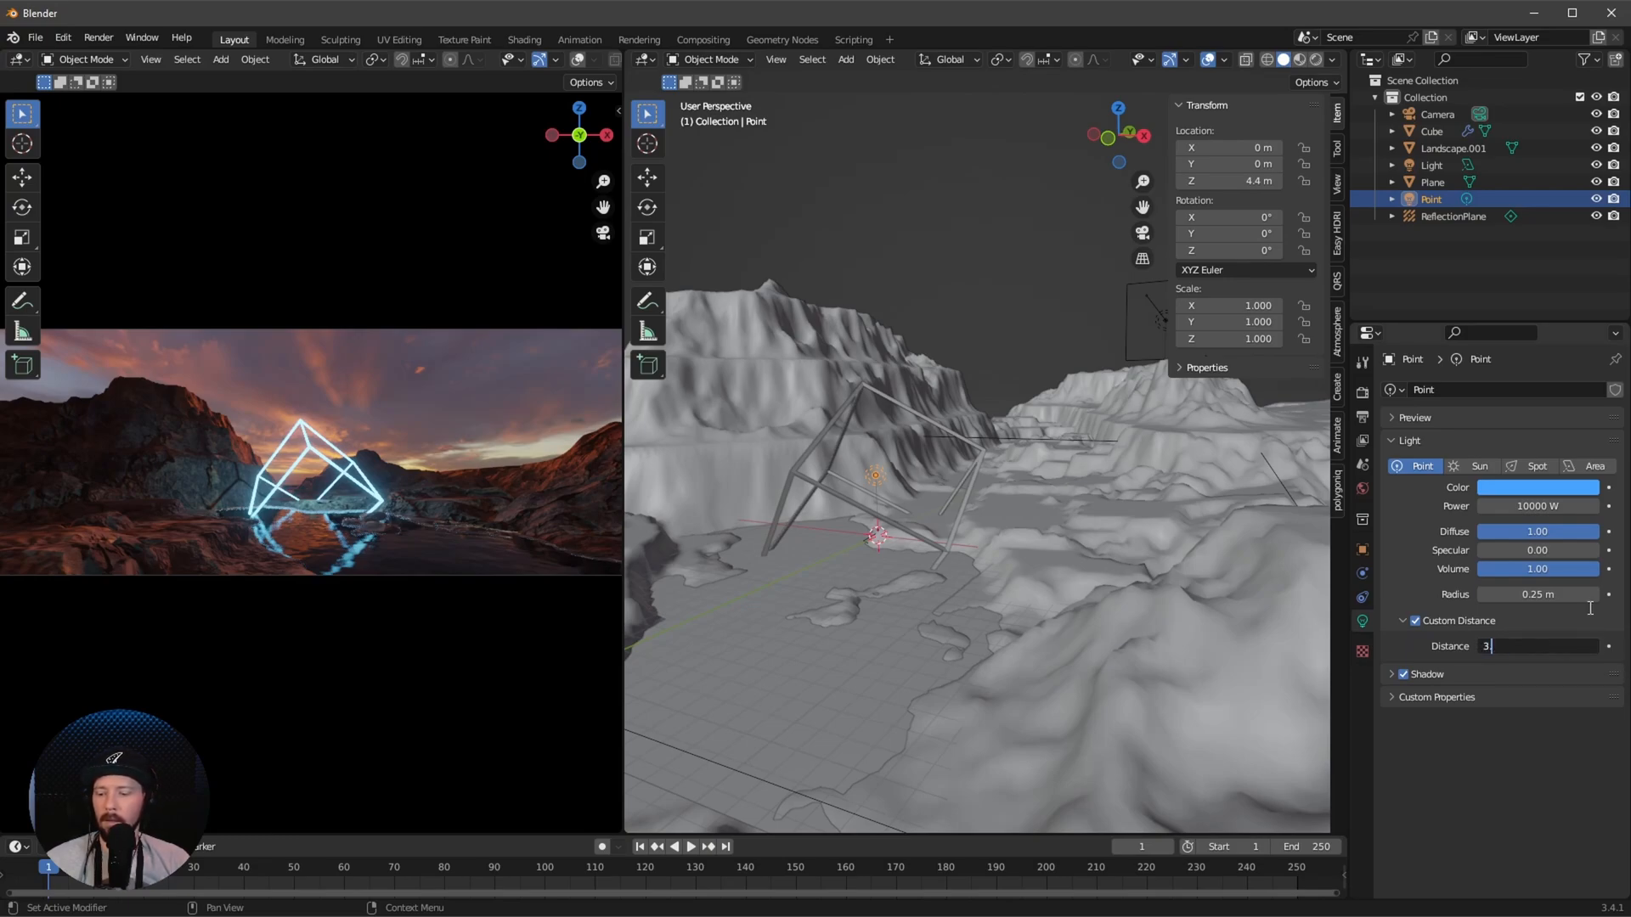
pyautogui.write('2')
pyautogui.press('Return')
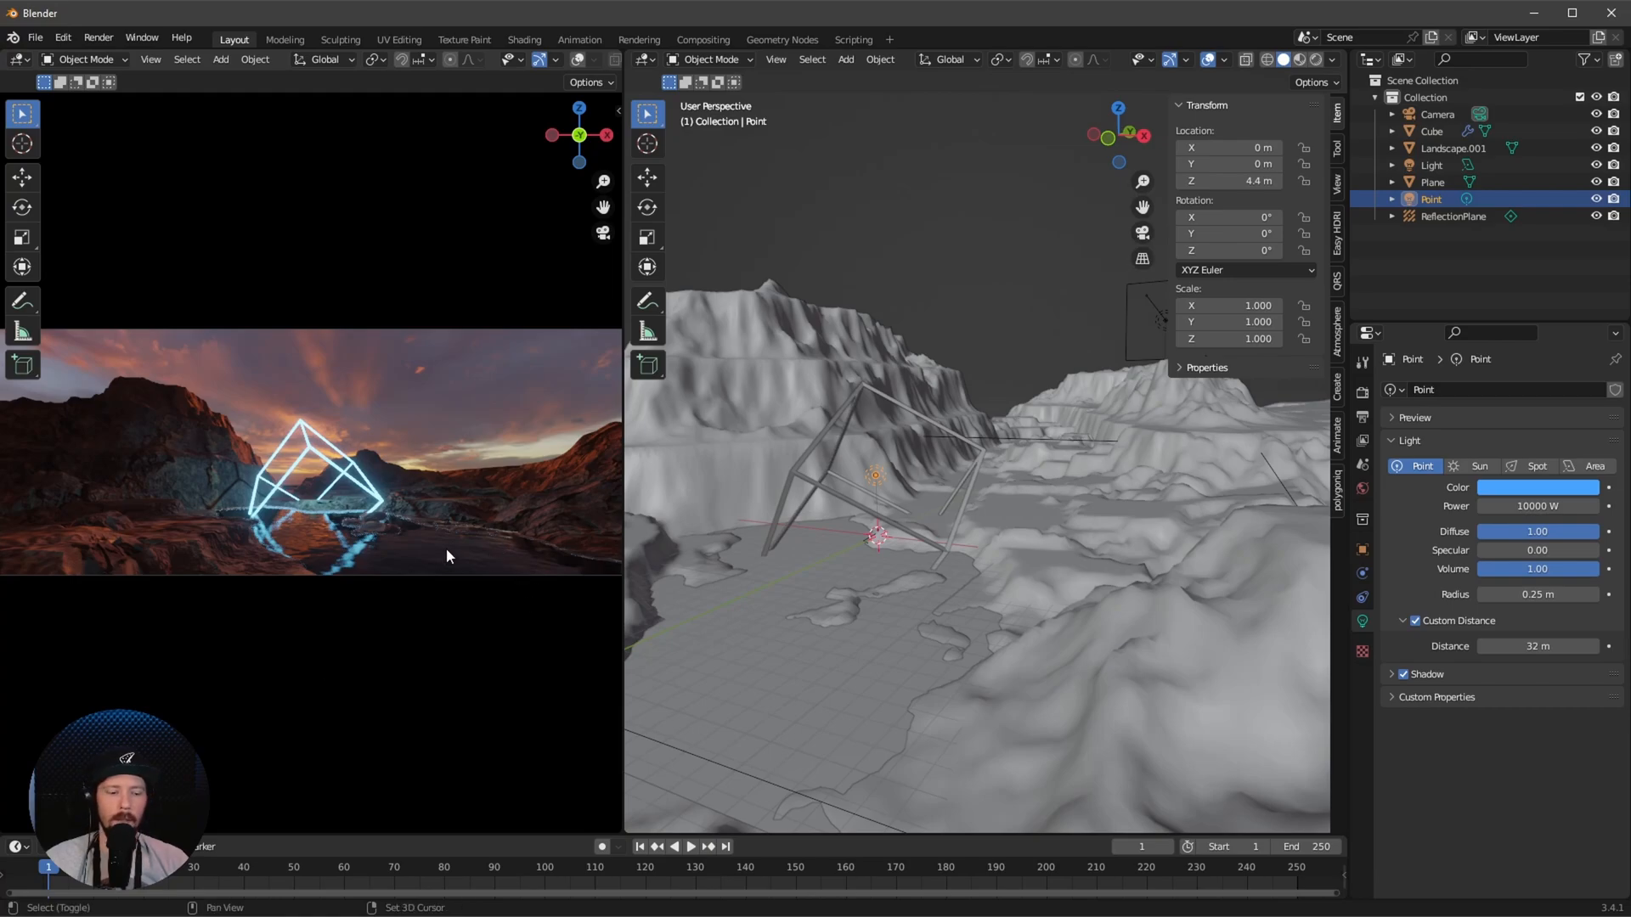
# Add a cube at the origin with 50 m dimensions to enclose the scene
pyautogui.hotkey('shift', 'a')
pyautogui.click(425, 386)
pyautogui.doubleClick(1271, 374)
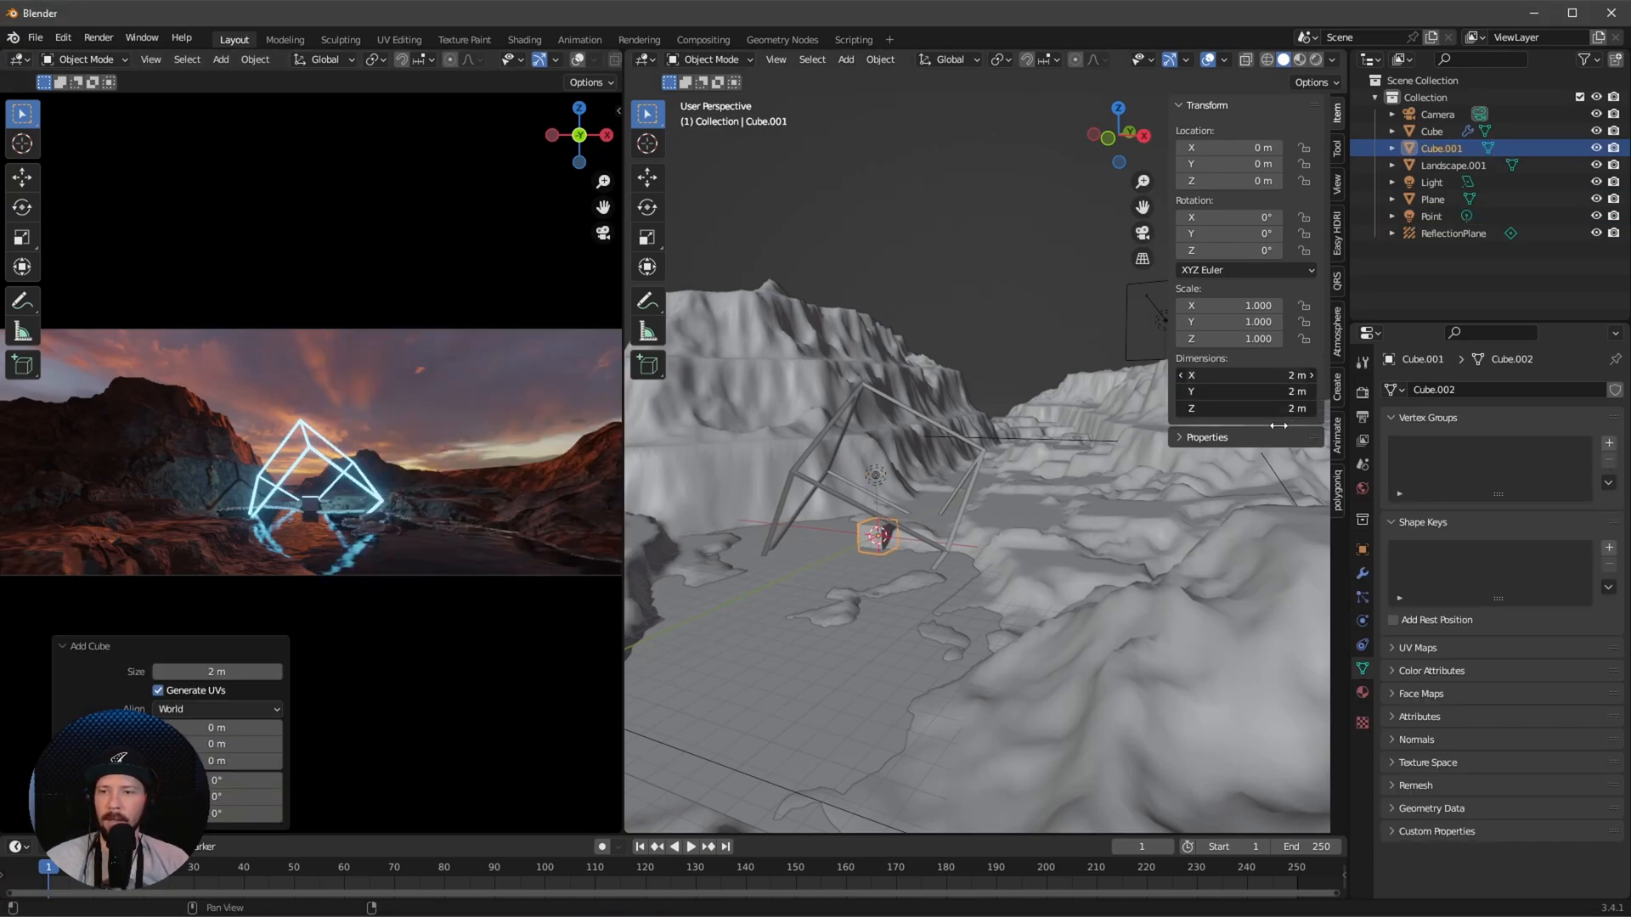
pyautogui.write('50')
pyautogui.press('Return')
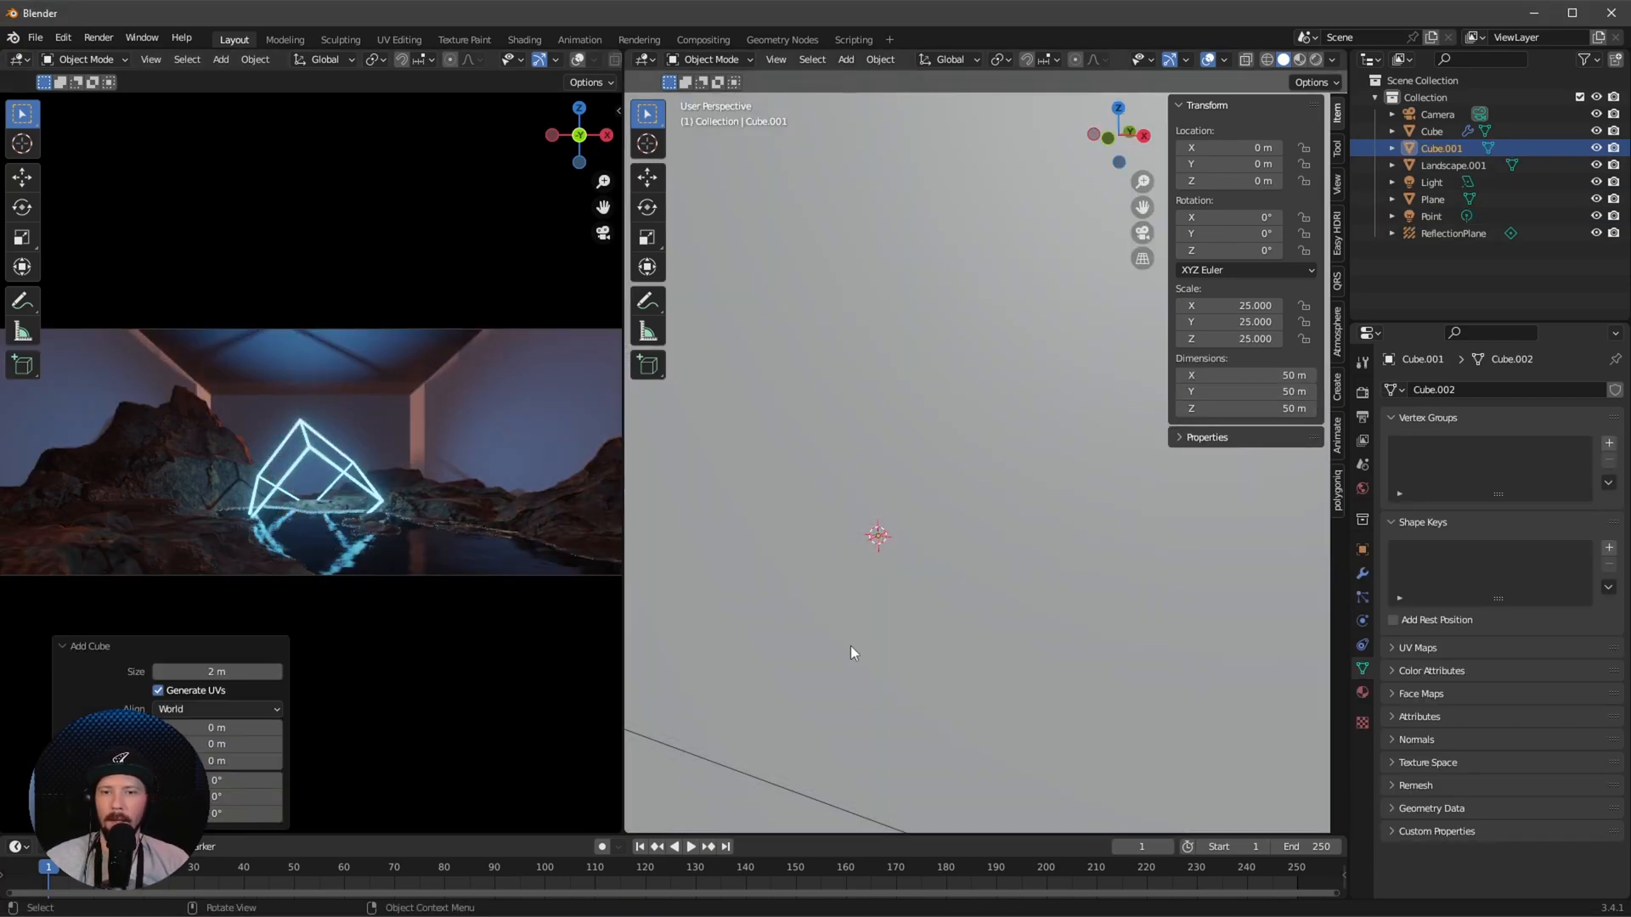
# Give the big cube a new material with a Volume Scatter node in the Material Output's Volume input
pyautogui.click(524, 38)
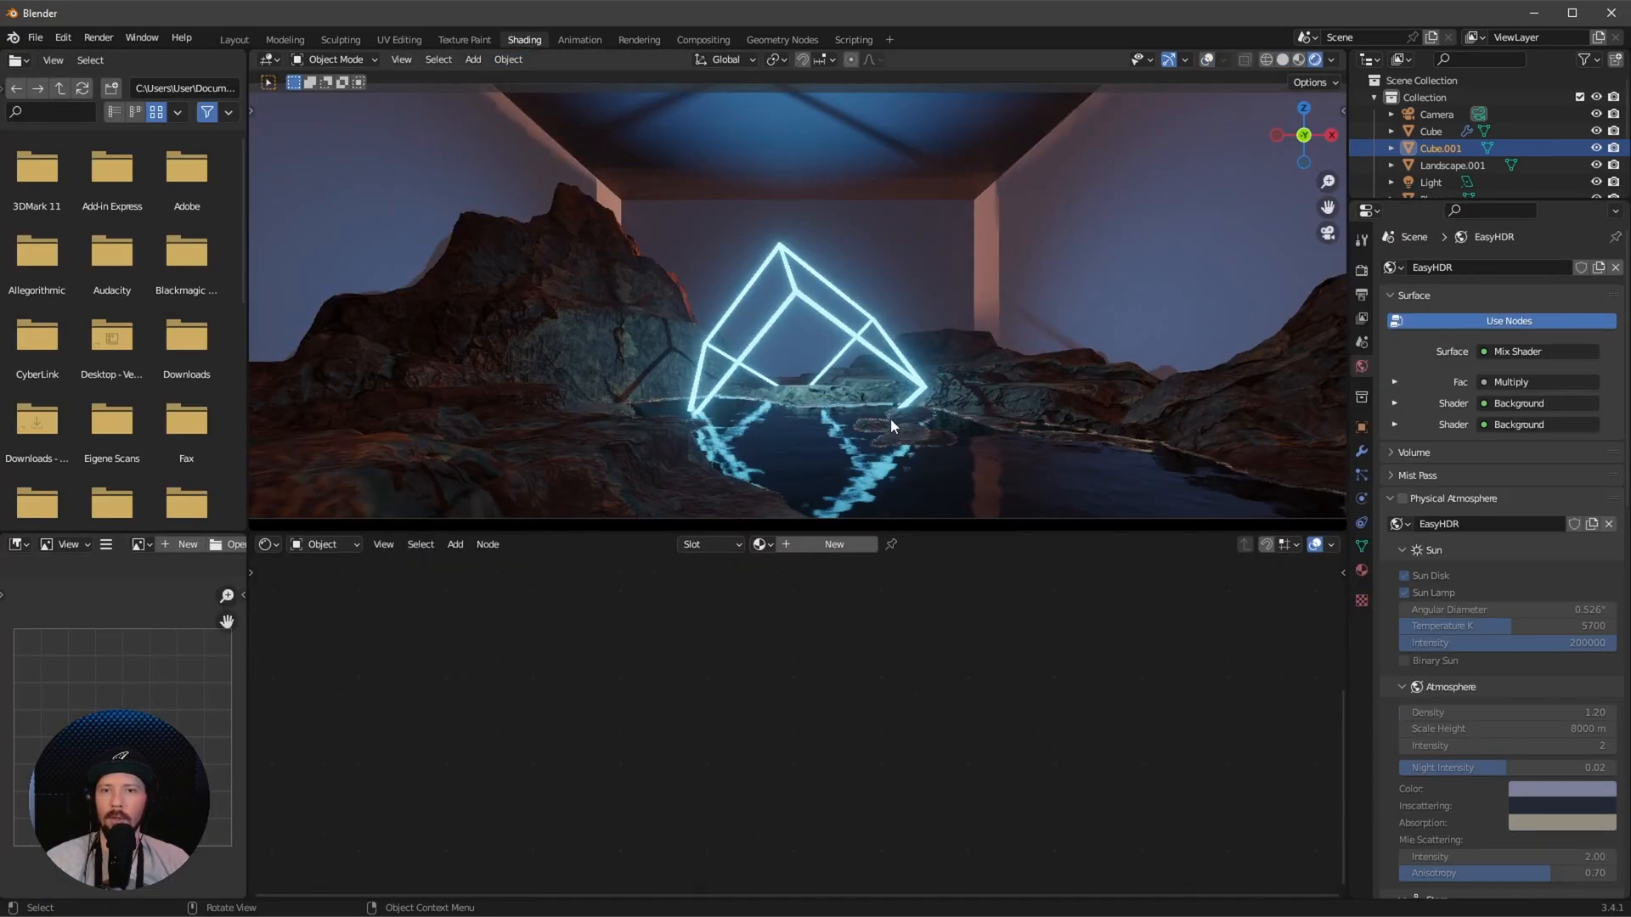
pyautogui.click(834, 544)
pyautogui.scroll(-3, 771, 668)
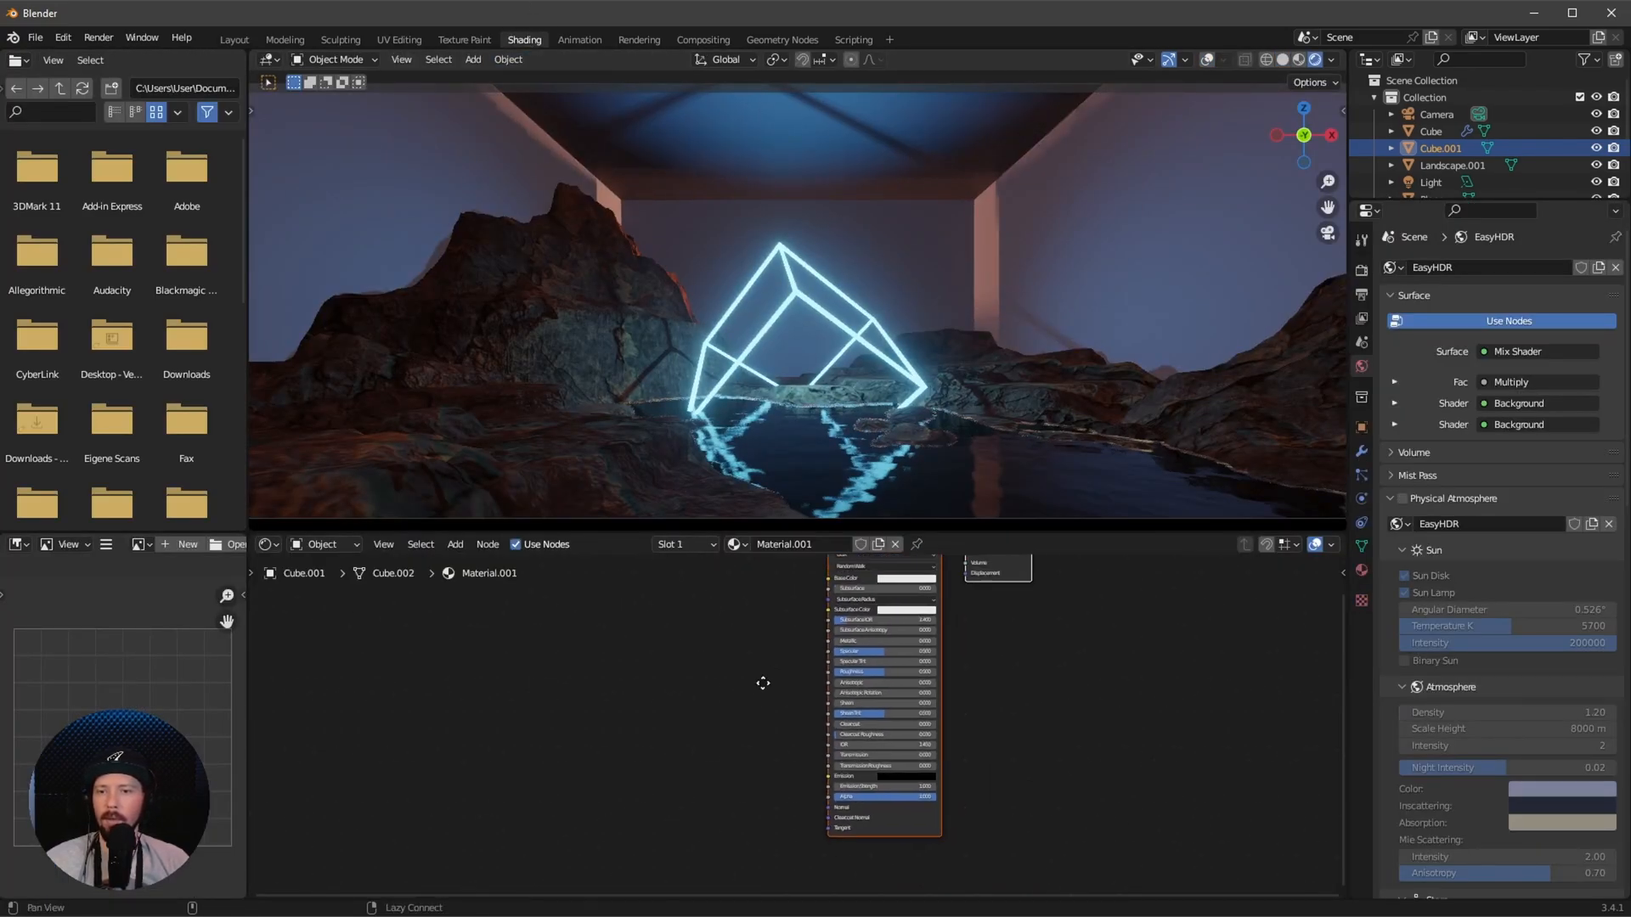
pyautogui.press('x')
pyautogui.hotkey('shift', 'a')
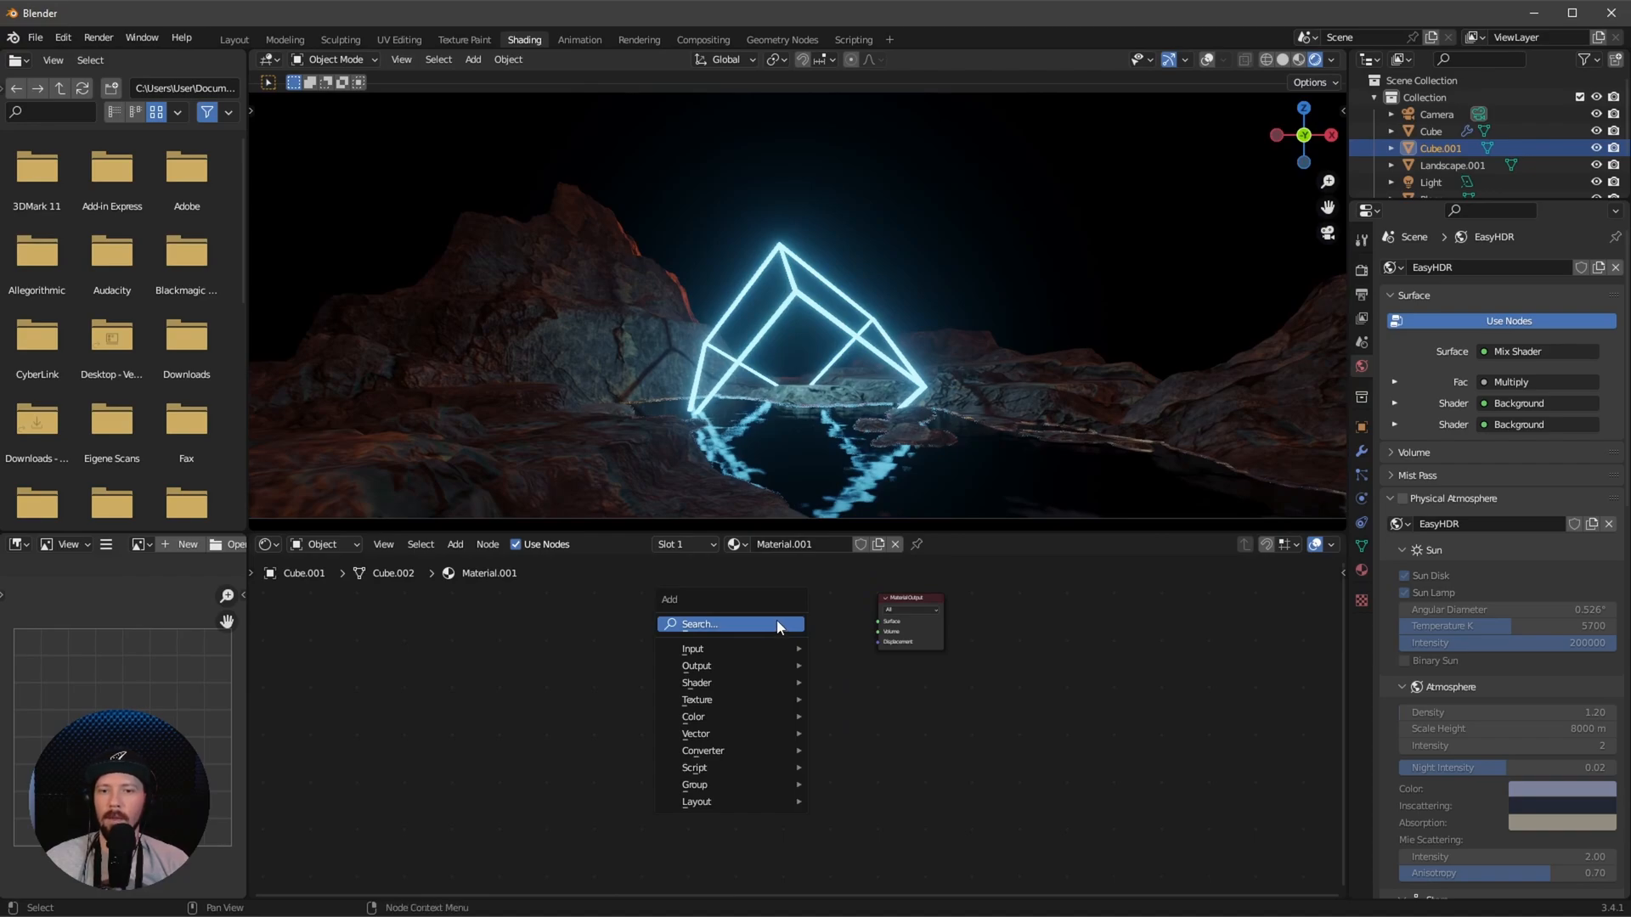
pyautogui.click(778, 621)
pyautogui.write('vol')
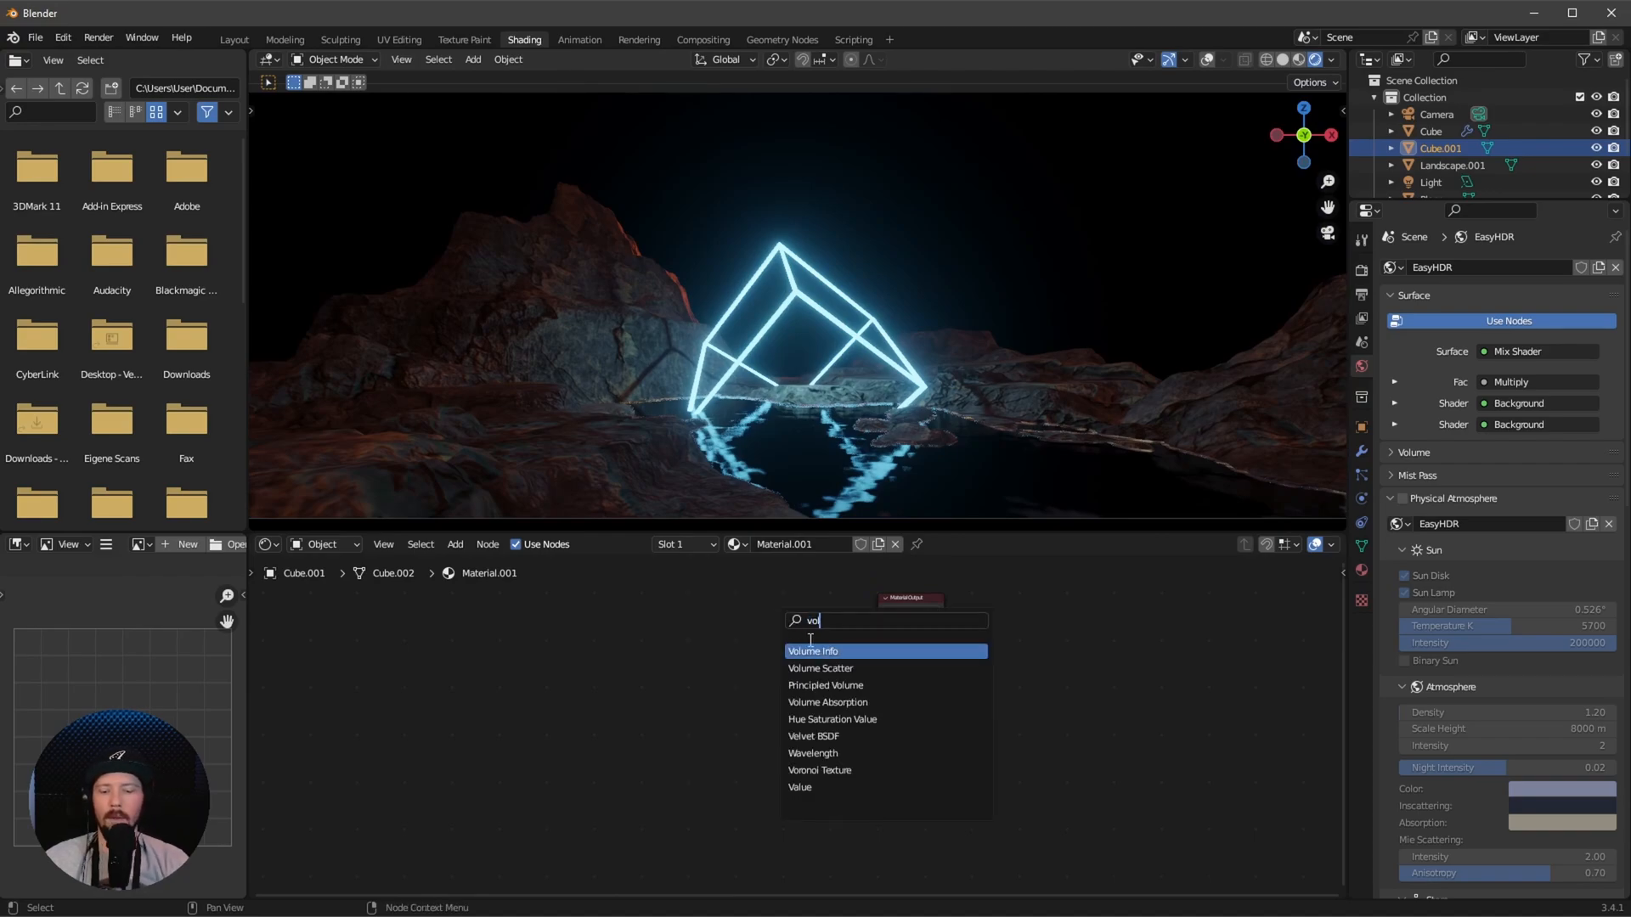
pyautogui.click(822, 668)
pyautogui.click(781, 645)
pyautogui.moveTo(773, 609); pyautogui.dragTo(884, 633)
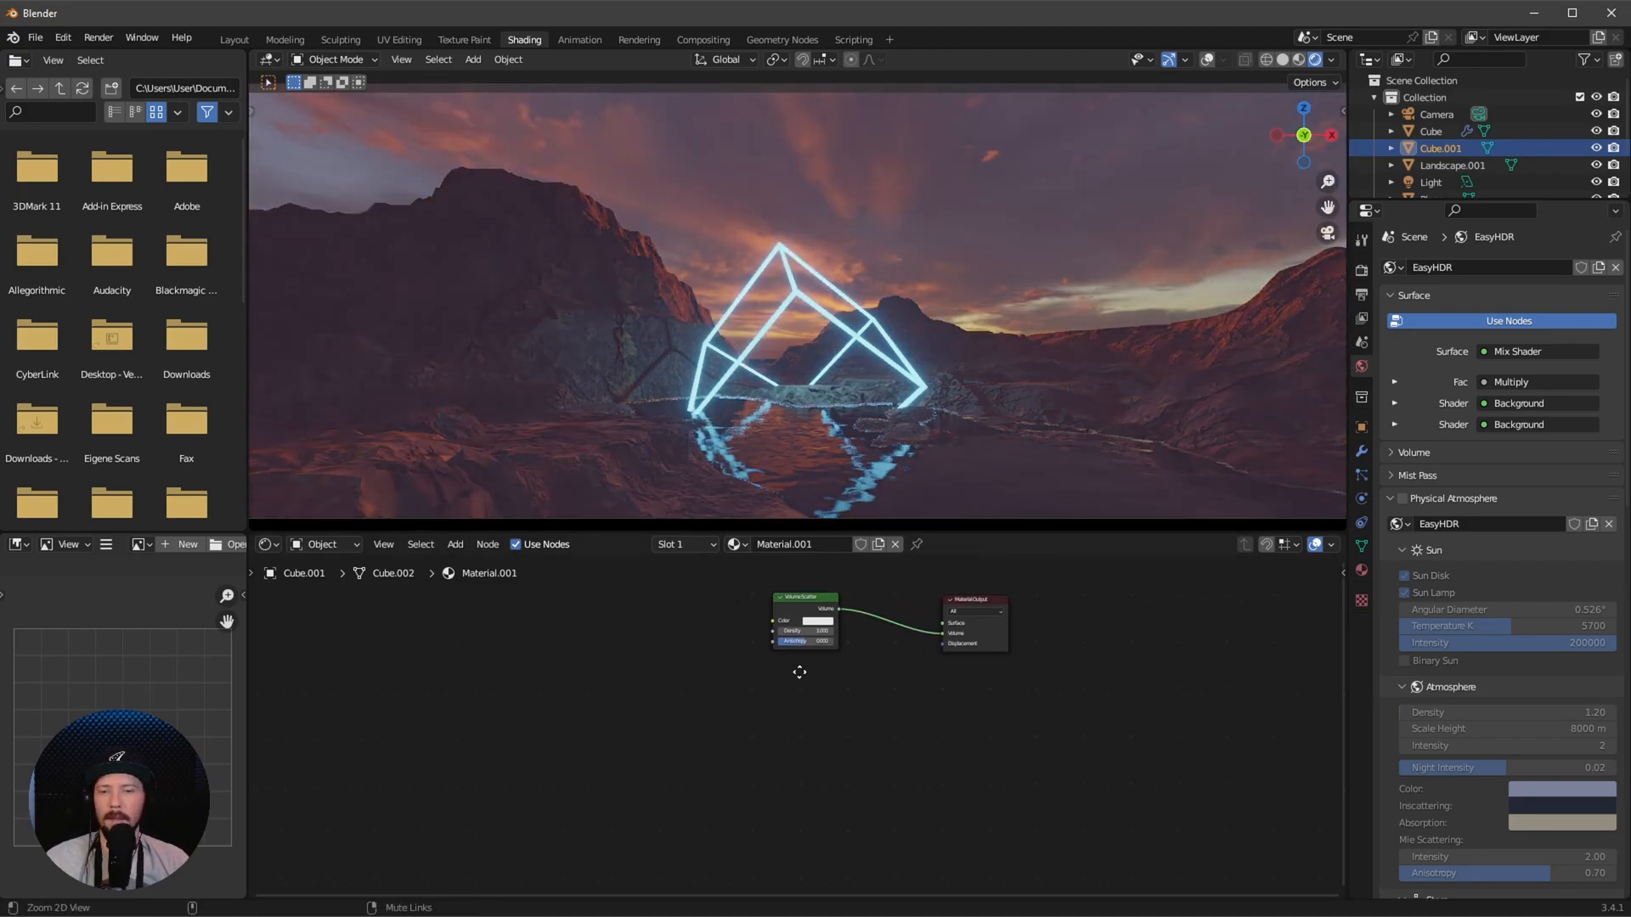
pyautogui.keyDown('shift'); pyautogui.moveTo(714, 779); pyautogui.dragTo(774, 710, button='middle'); pyautogui.keyUp('shift')
pyautogui.scroll(5, 774, 708)
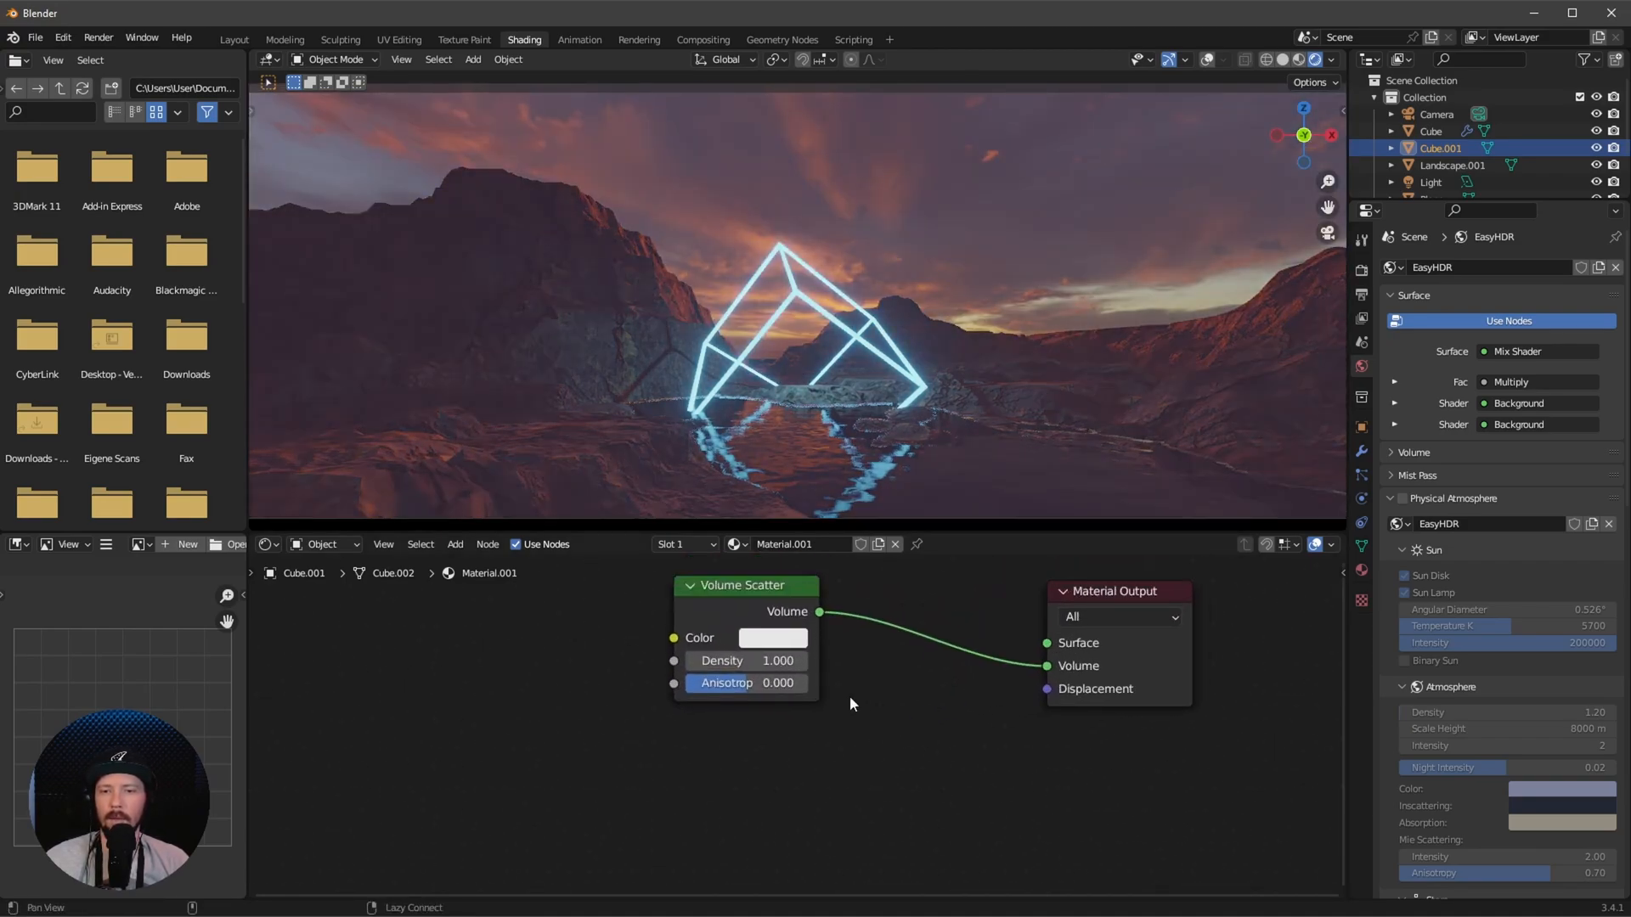
# Darken the fog colour to grey and set its density to 0.05
pyautogui.click(772, 637)
pyautogui.moveTo(917, 381); pyautogui.dragTo(918, 405)
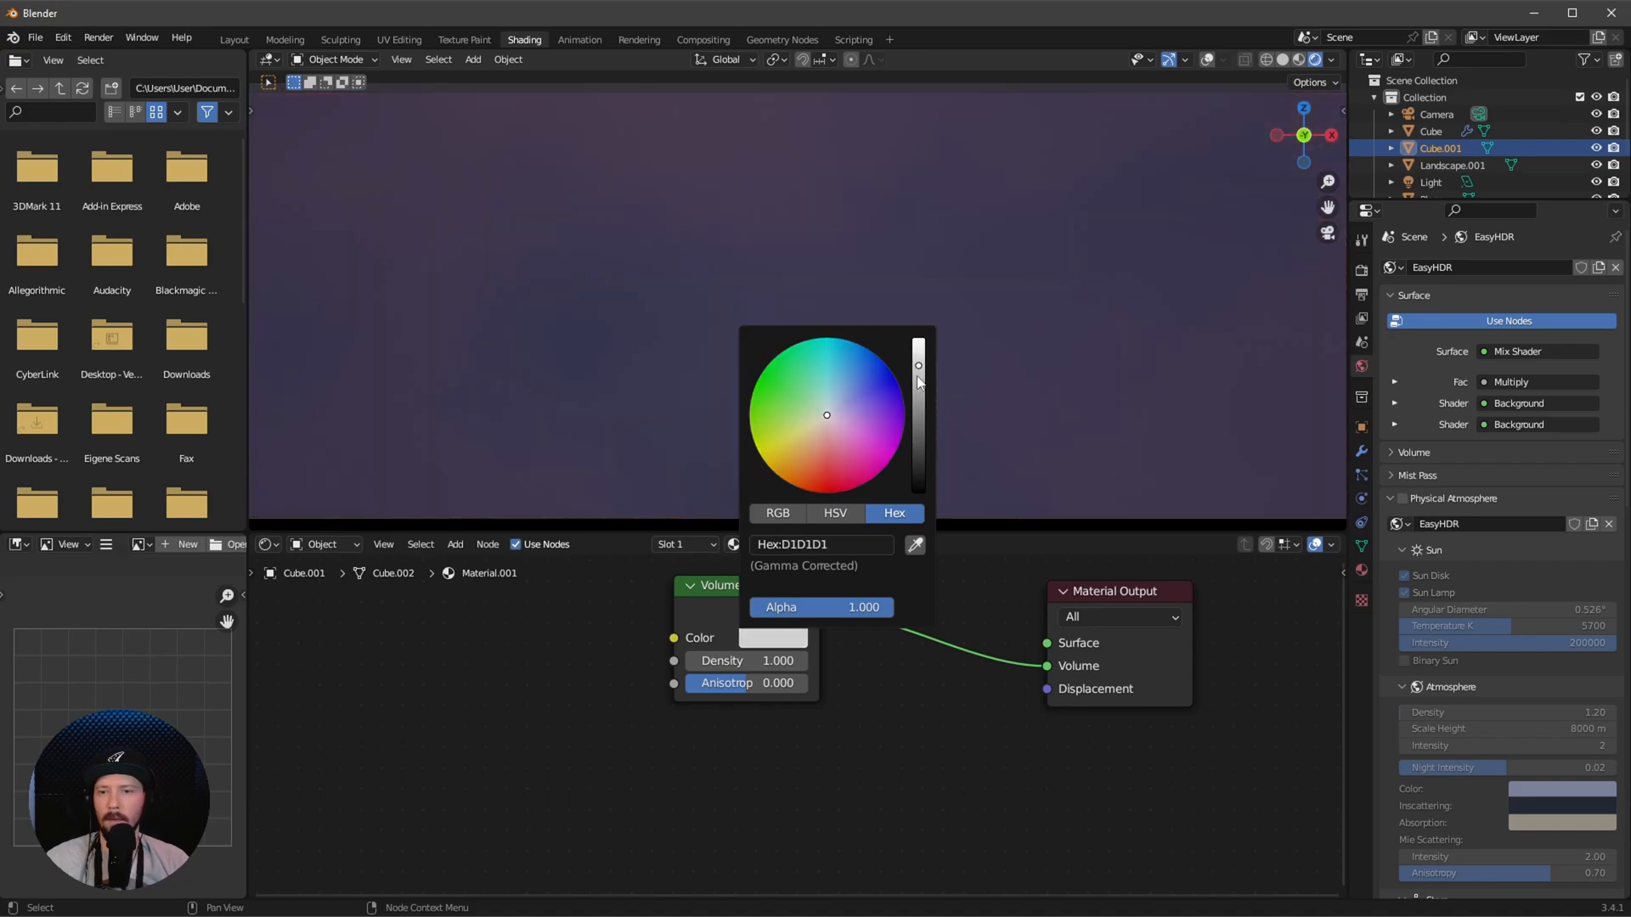
pyautogui.doubleClick(750, 660)
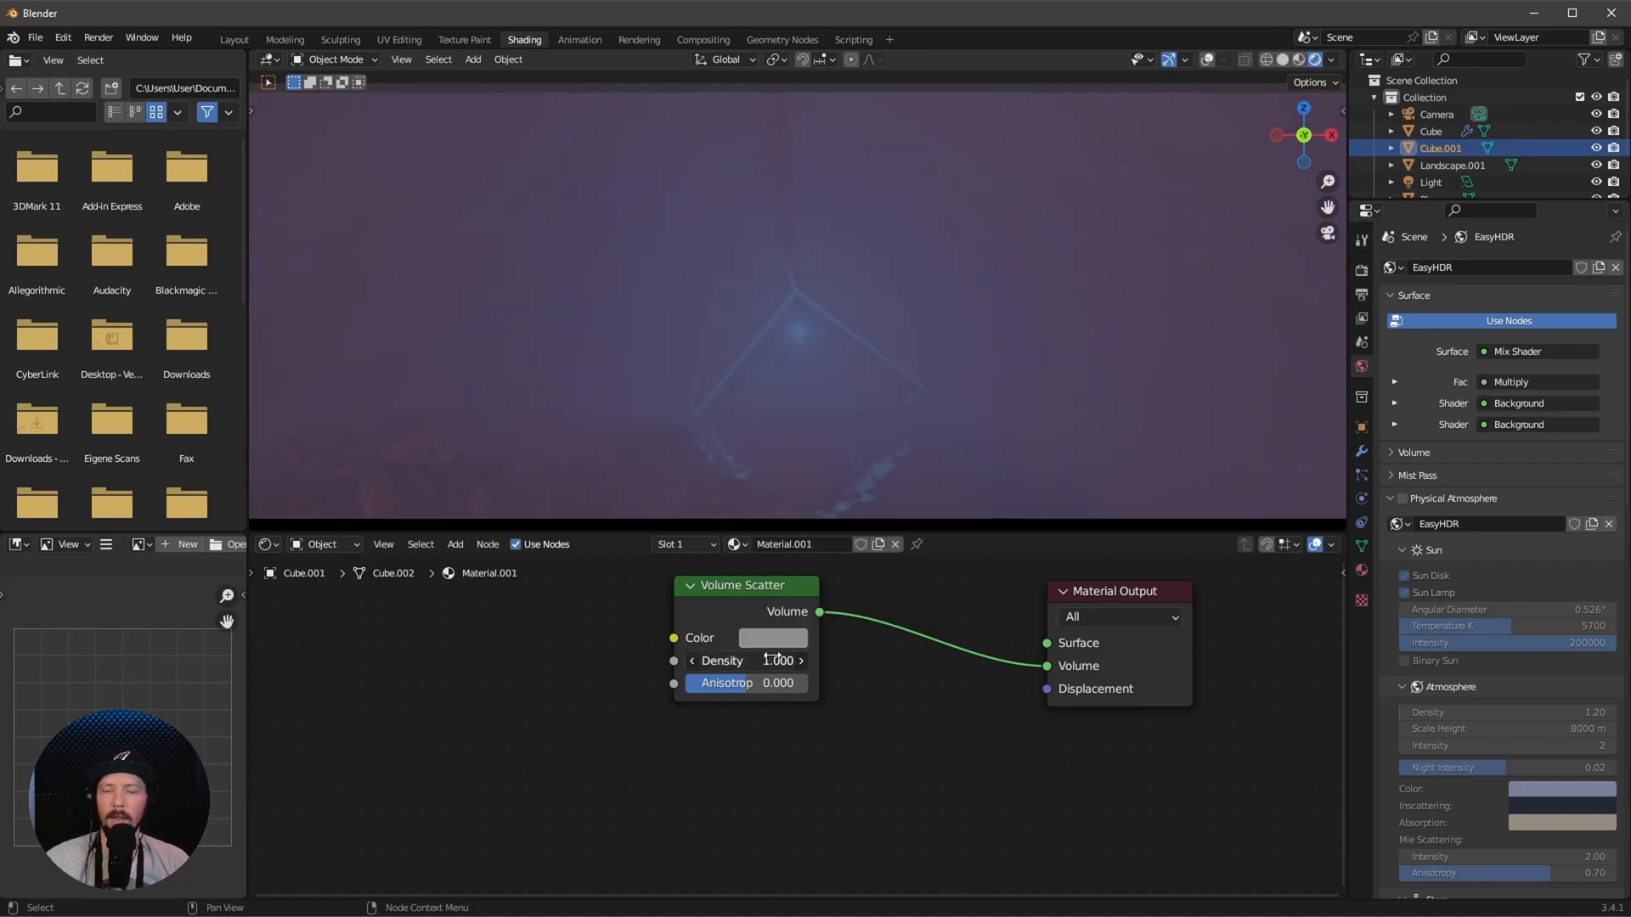
pyautogui.write('.05')
pyautogui.press('Return')
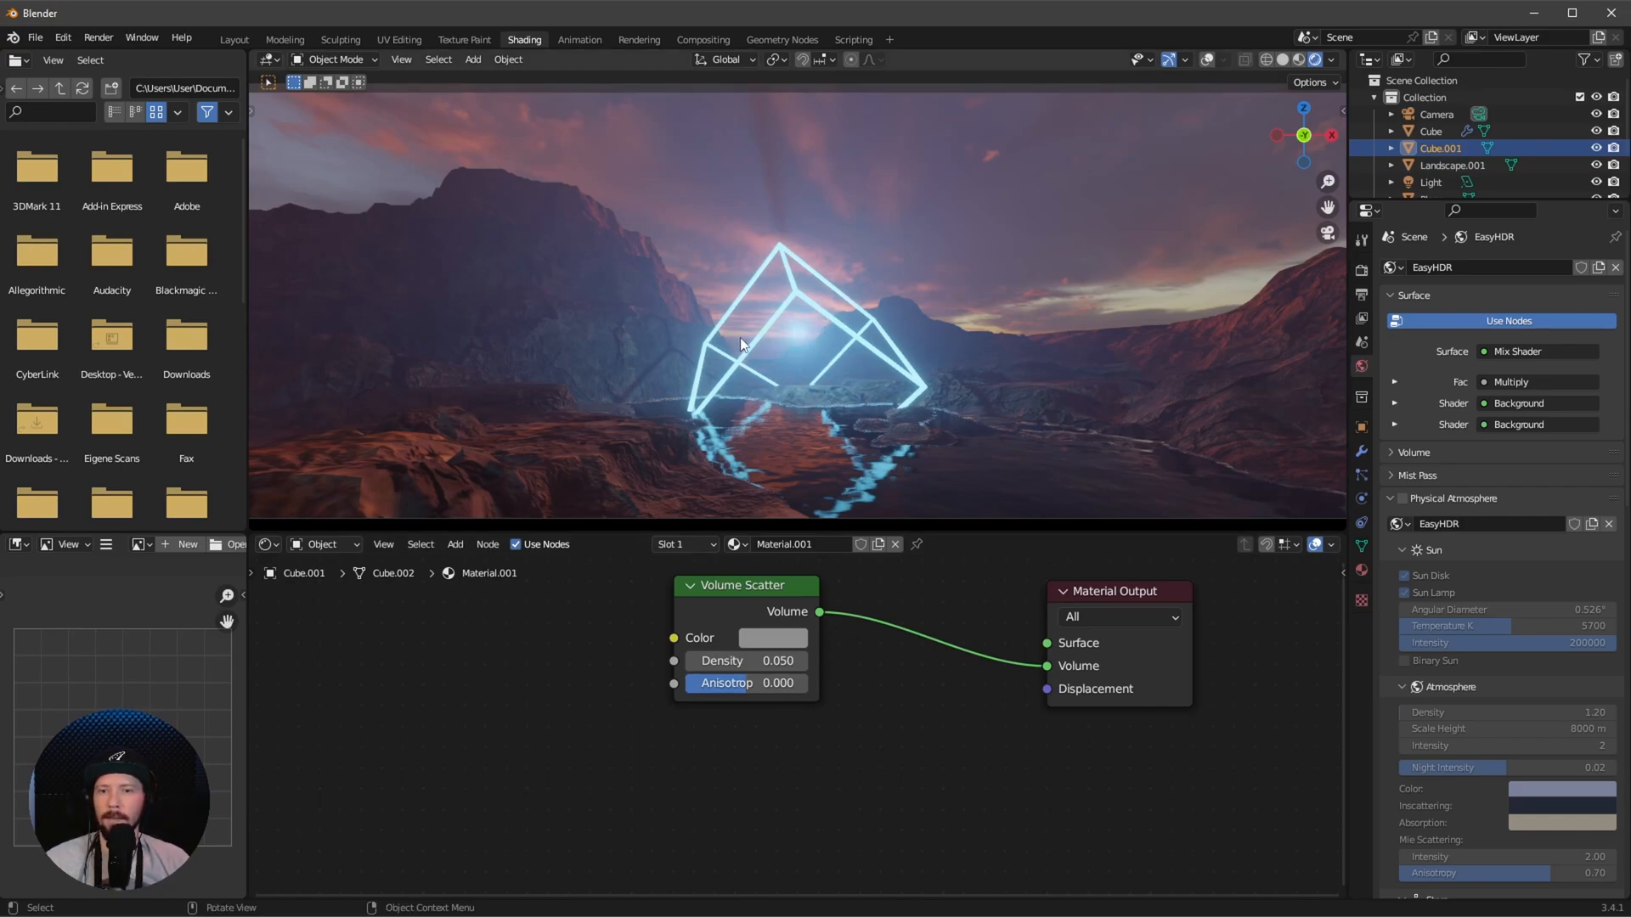
# Select the point light in Layout and set its radius to 3.6 m
pyautogui.click(235, 40)
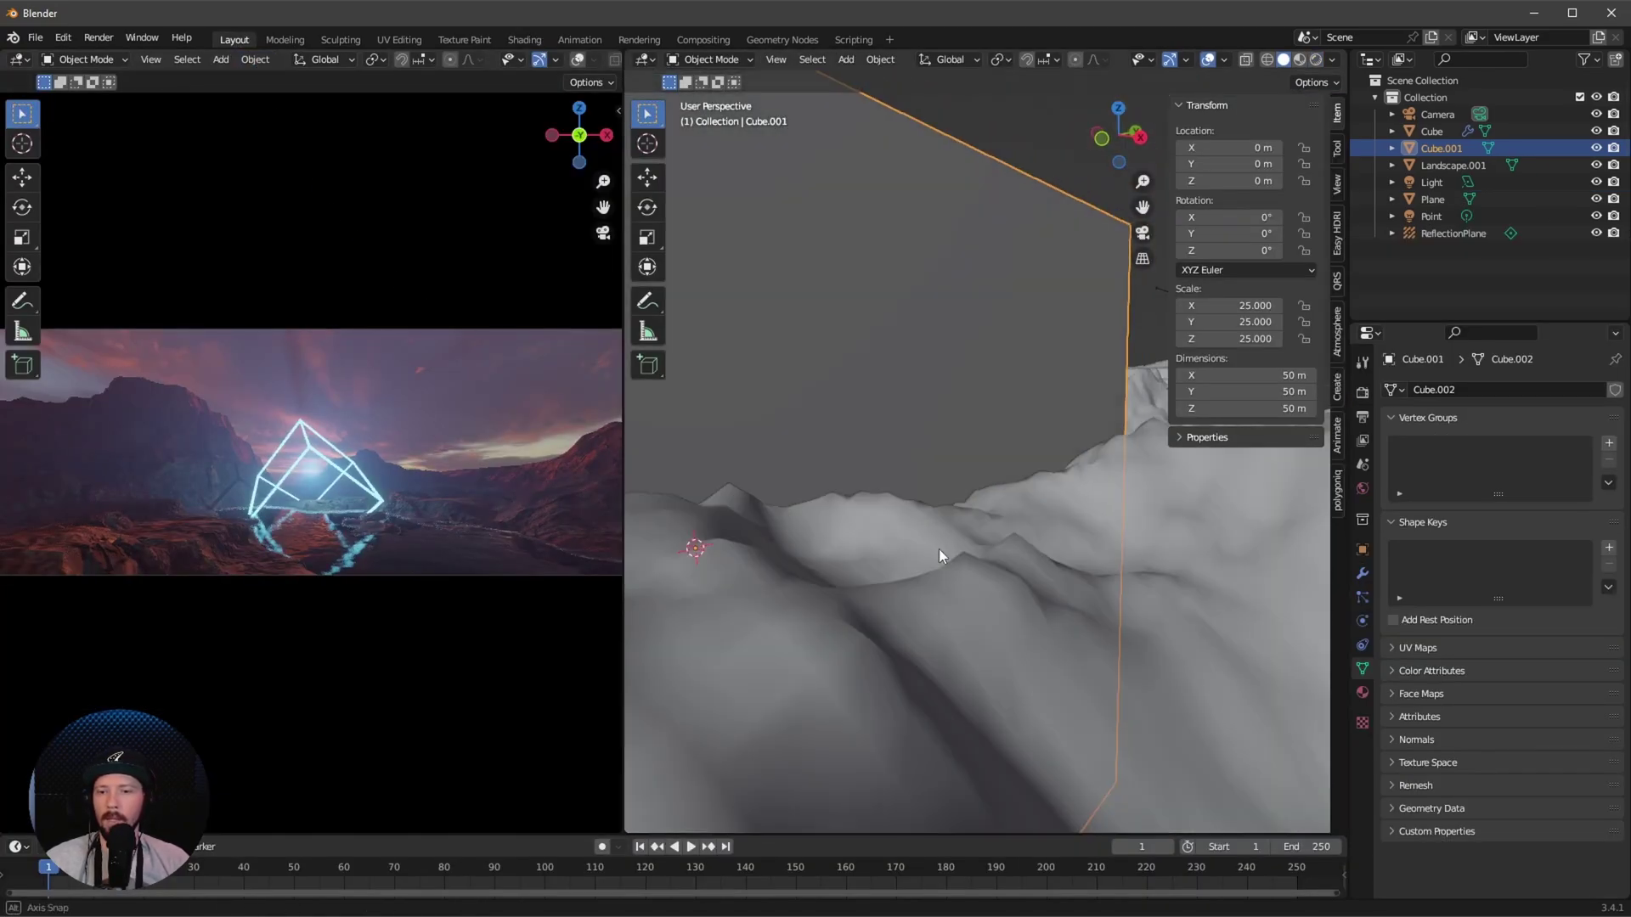
pyautogui.moveTo(943, 549); pyautogui.dragTo(1001, 522, button='middle')
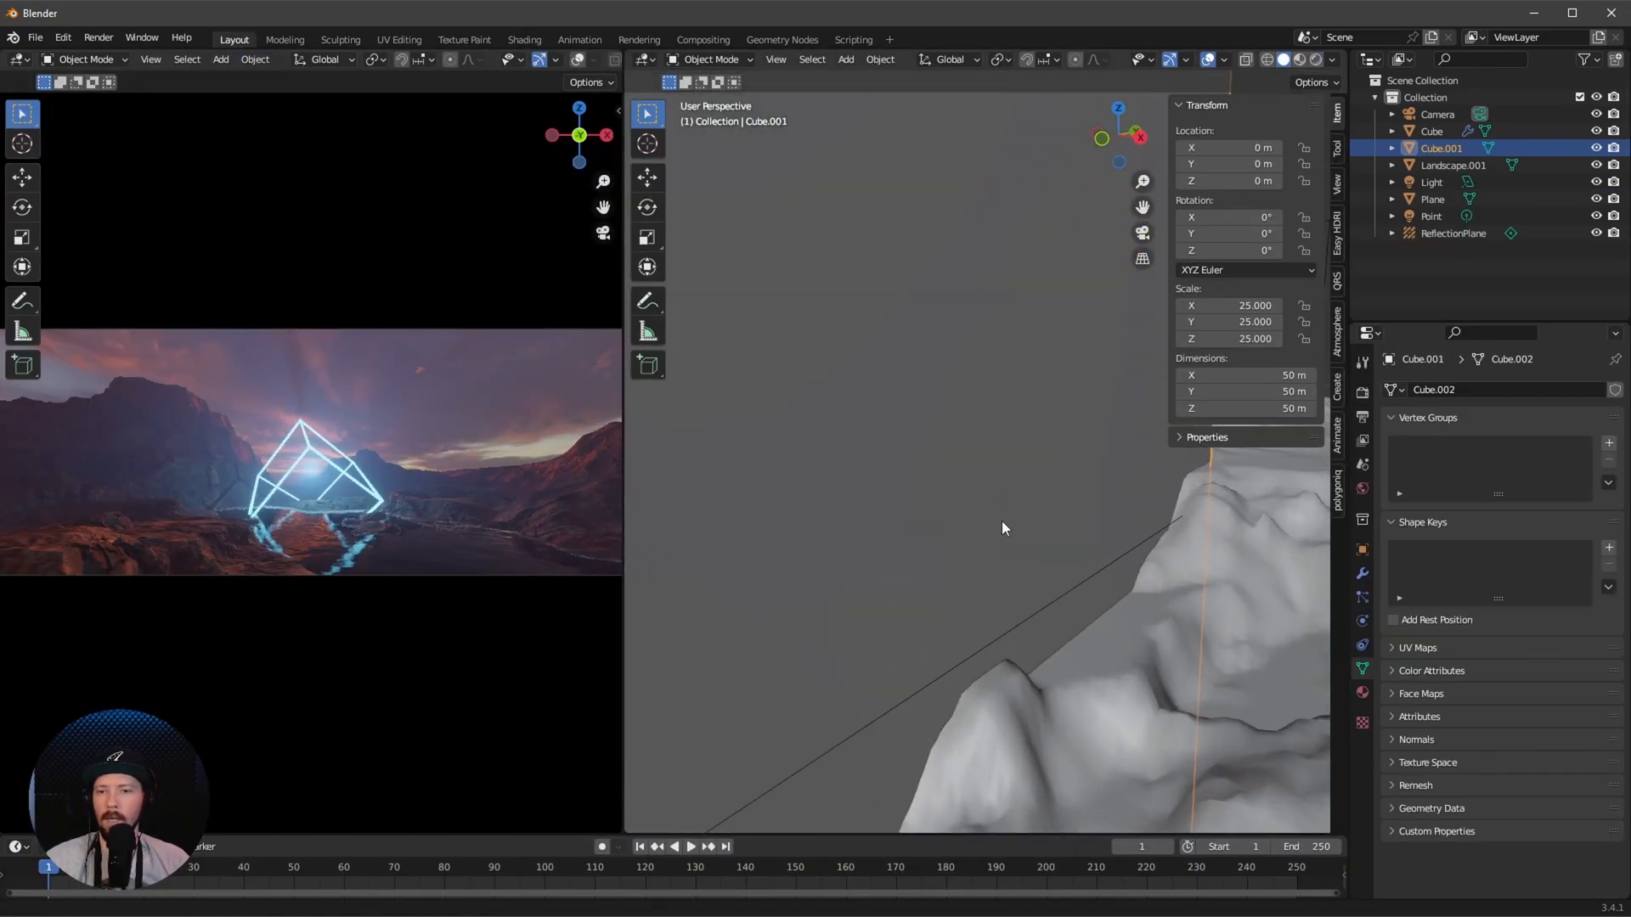
pyautogui.click(1432, 216)
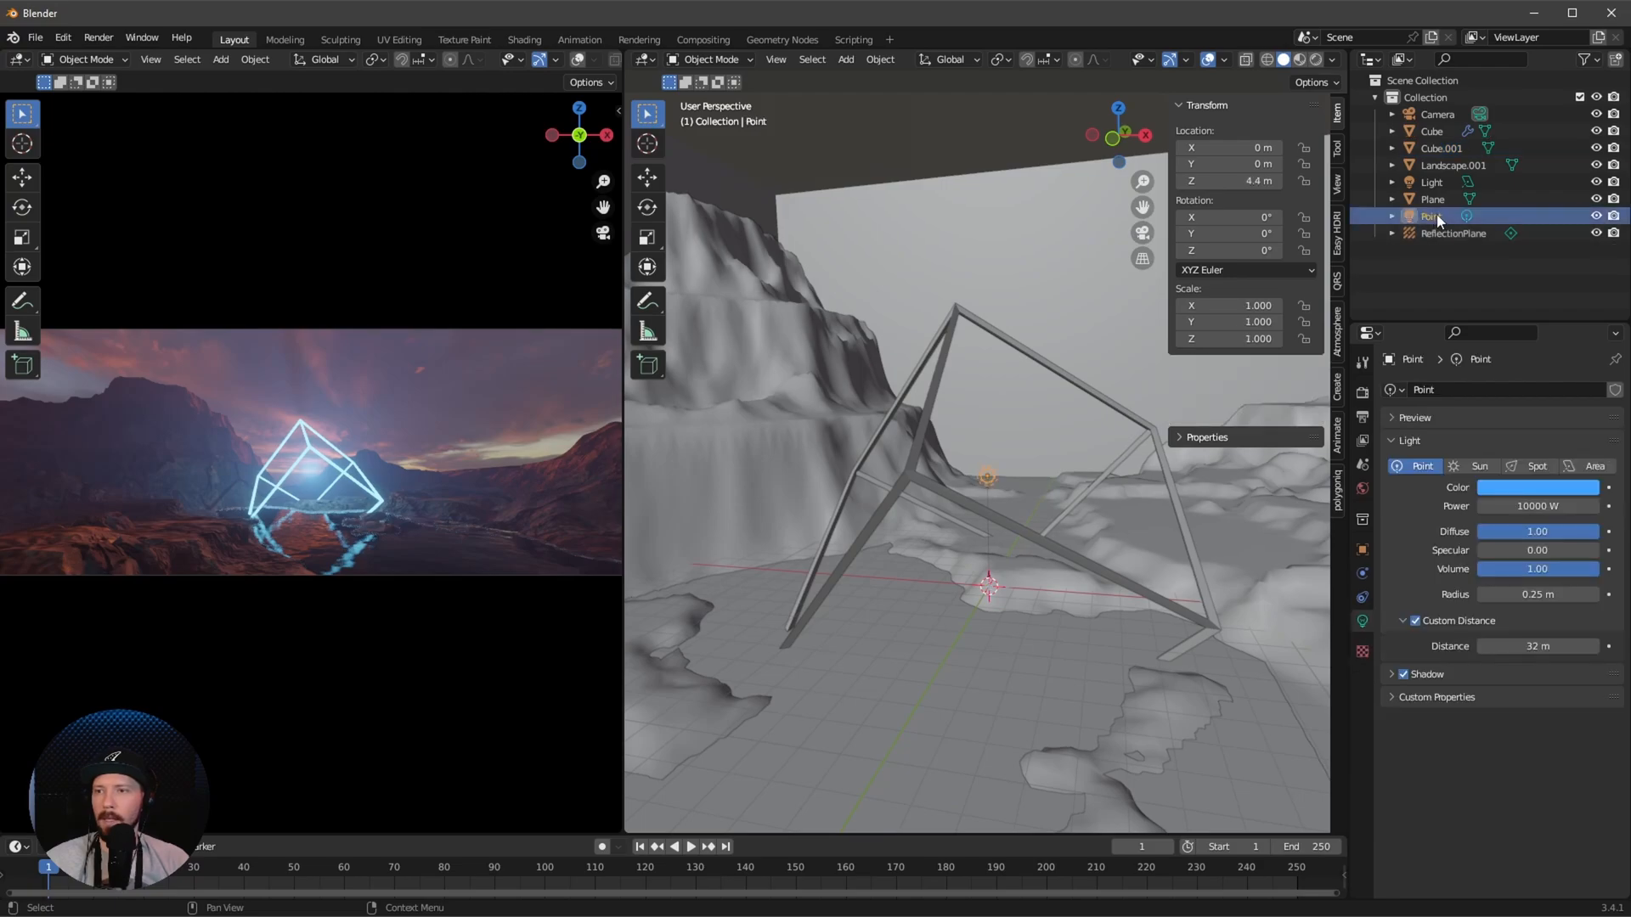
pyautogui.doubleClick(1537, 596)
pyautogui.write('3.6')
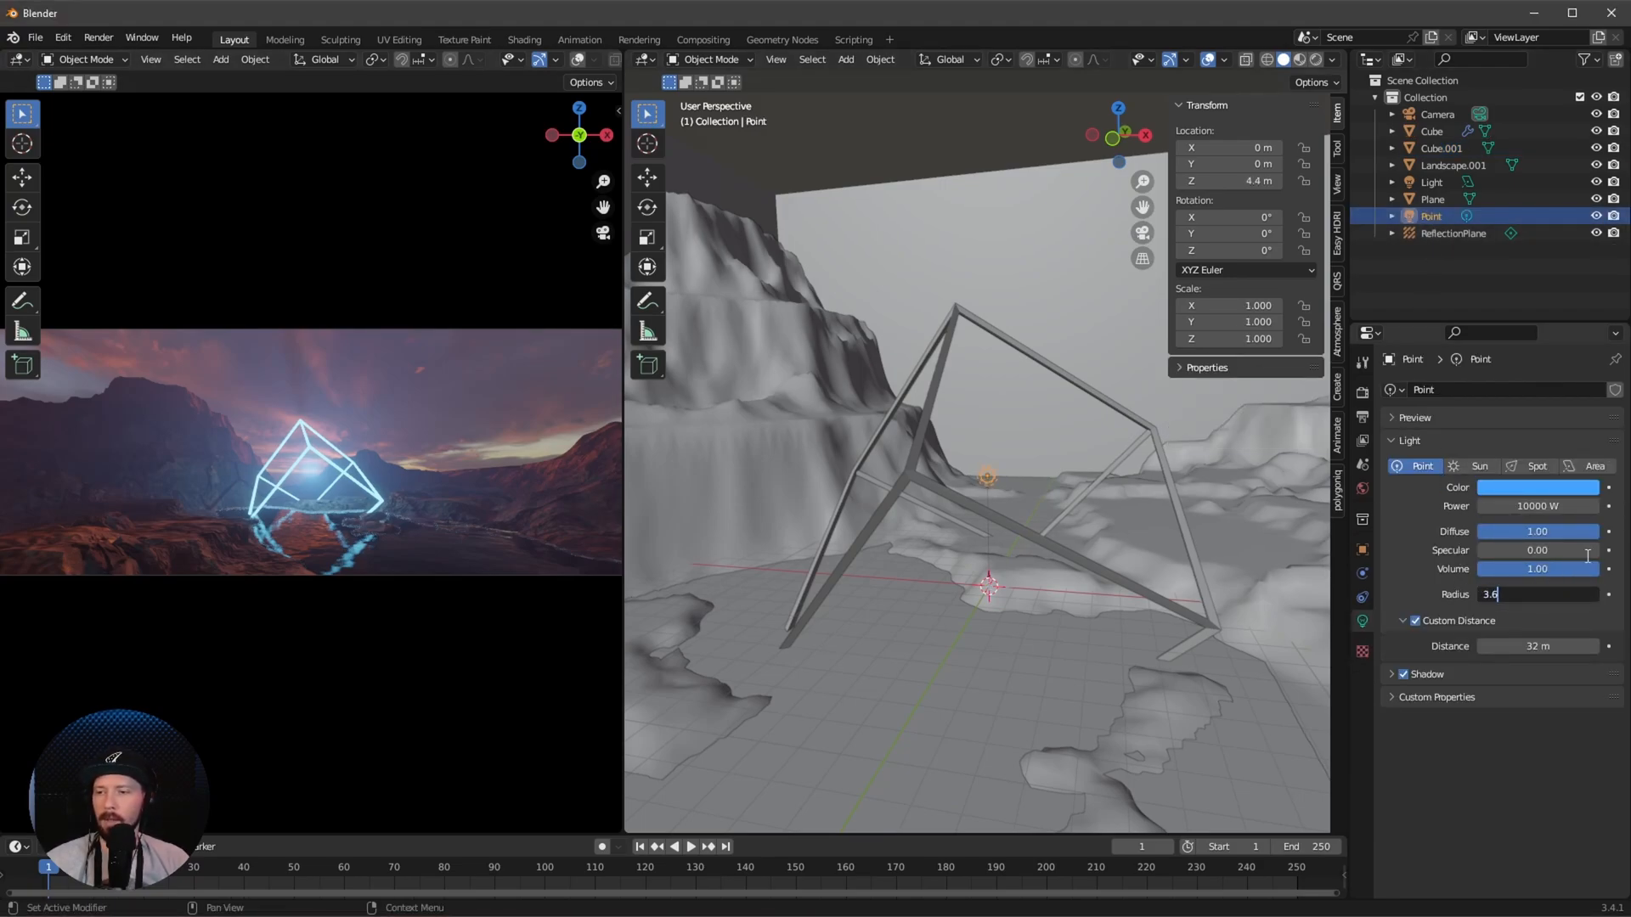
pyautogui.press('Return')
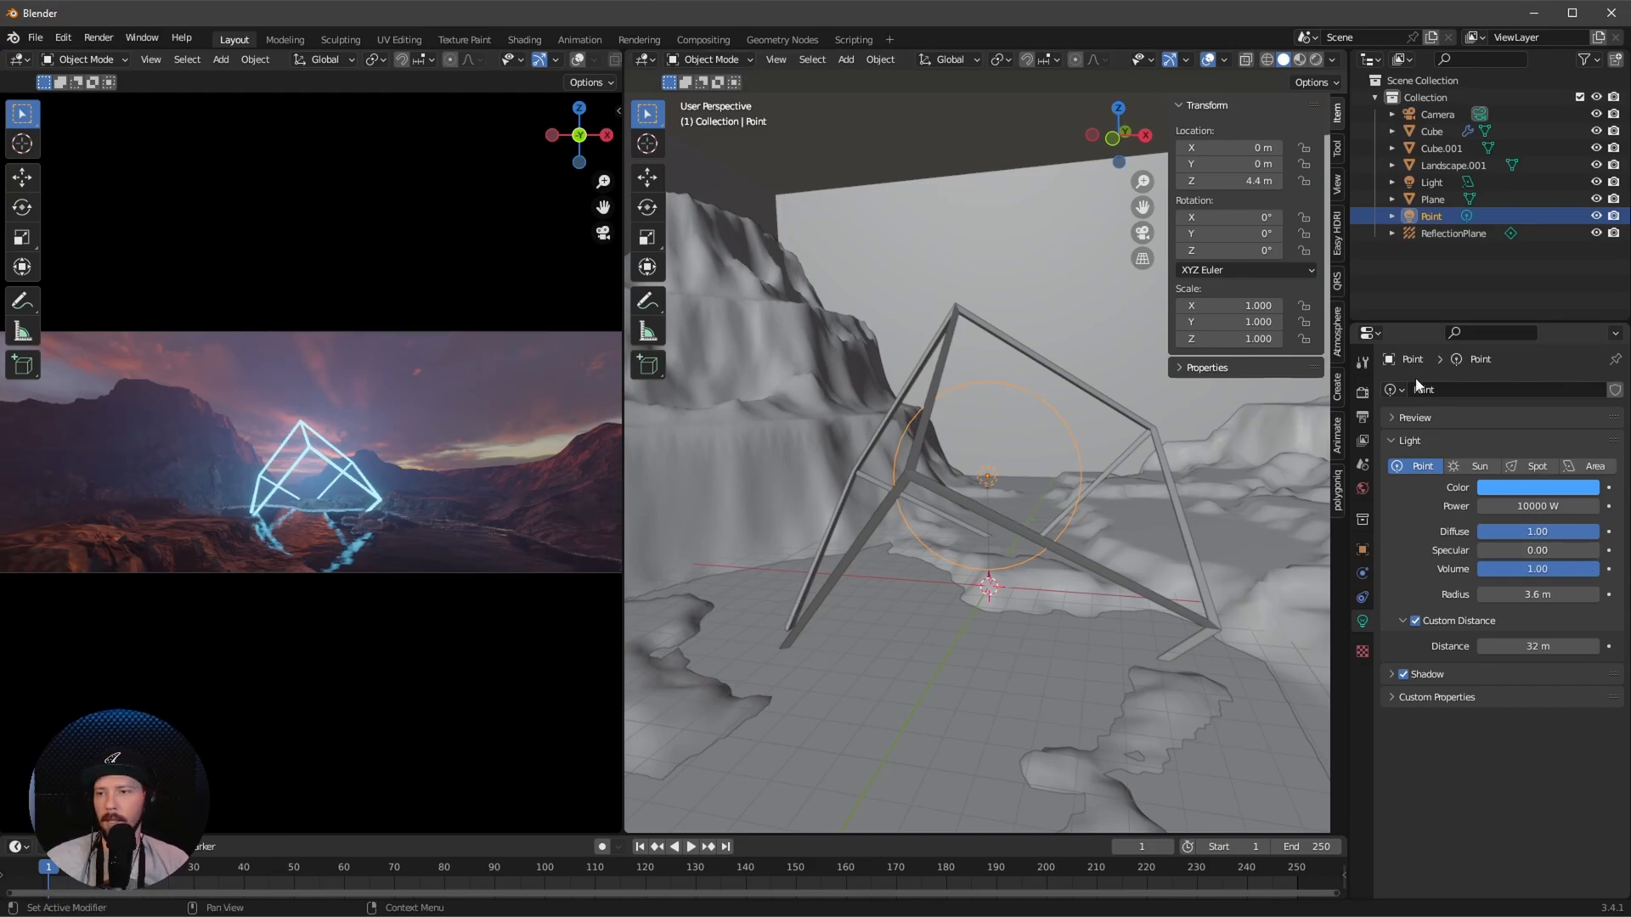
# Set the Color Management look to Medium High Contrast in Render Properties
pyautogui.click(1363, 395)
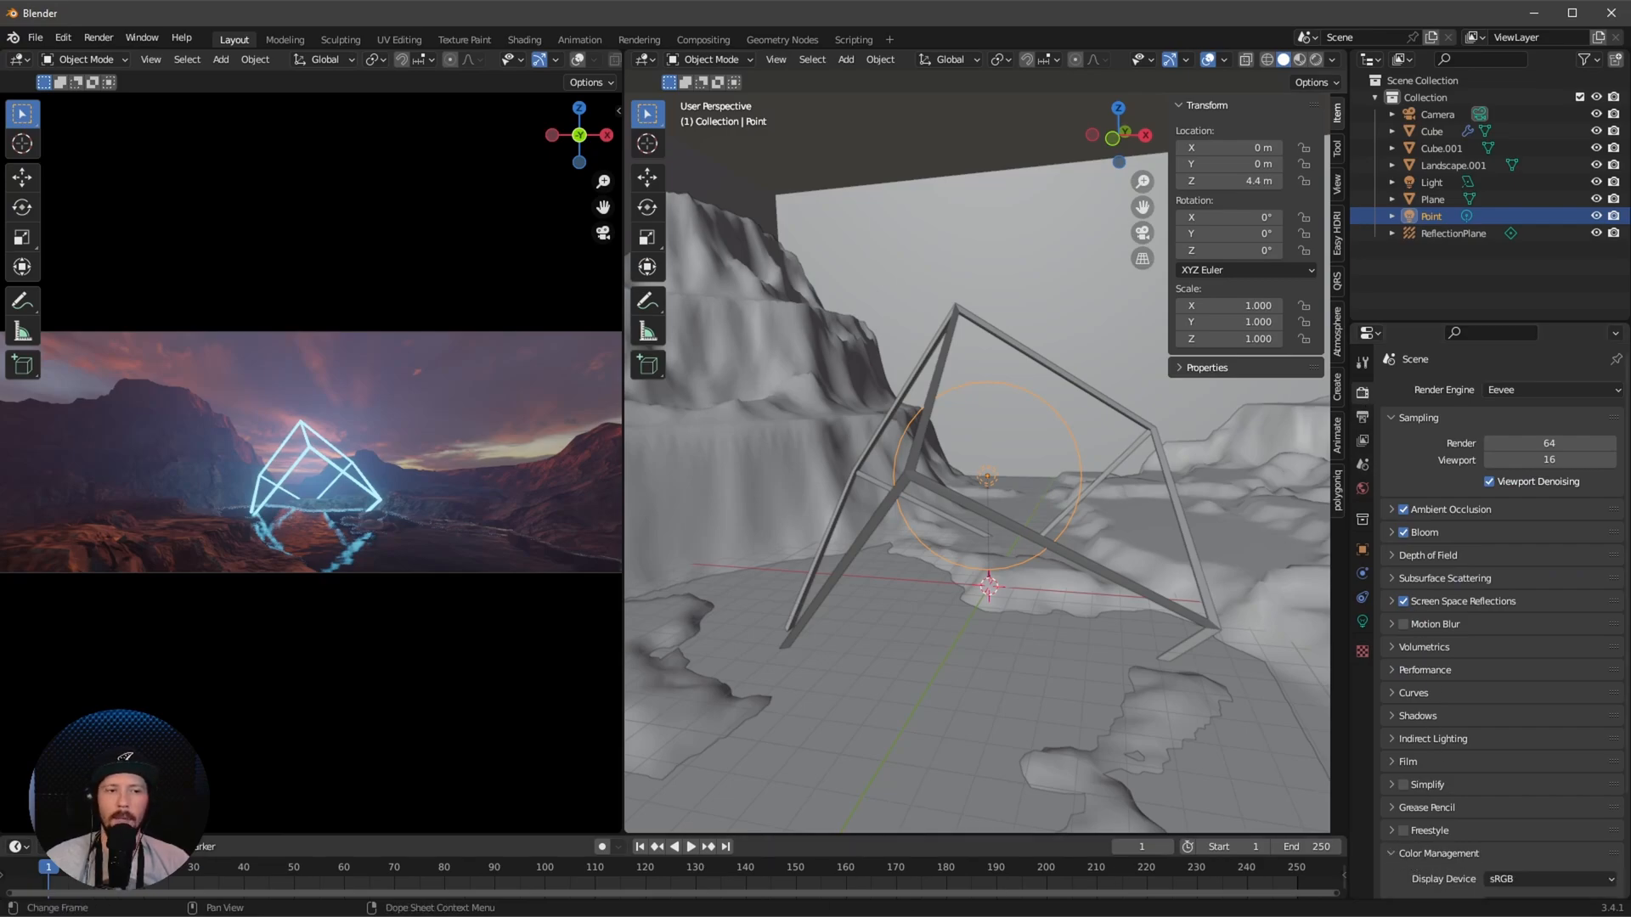
pyautogui.scroll(-3, 1502, 768)
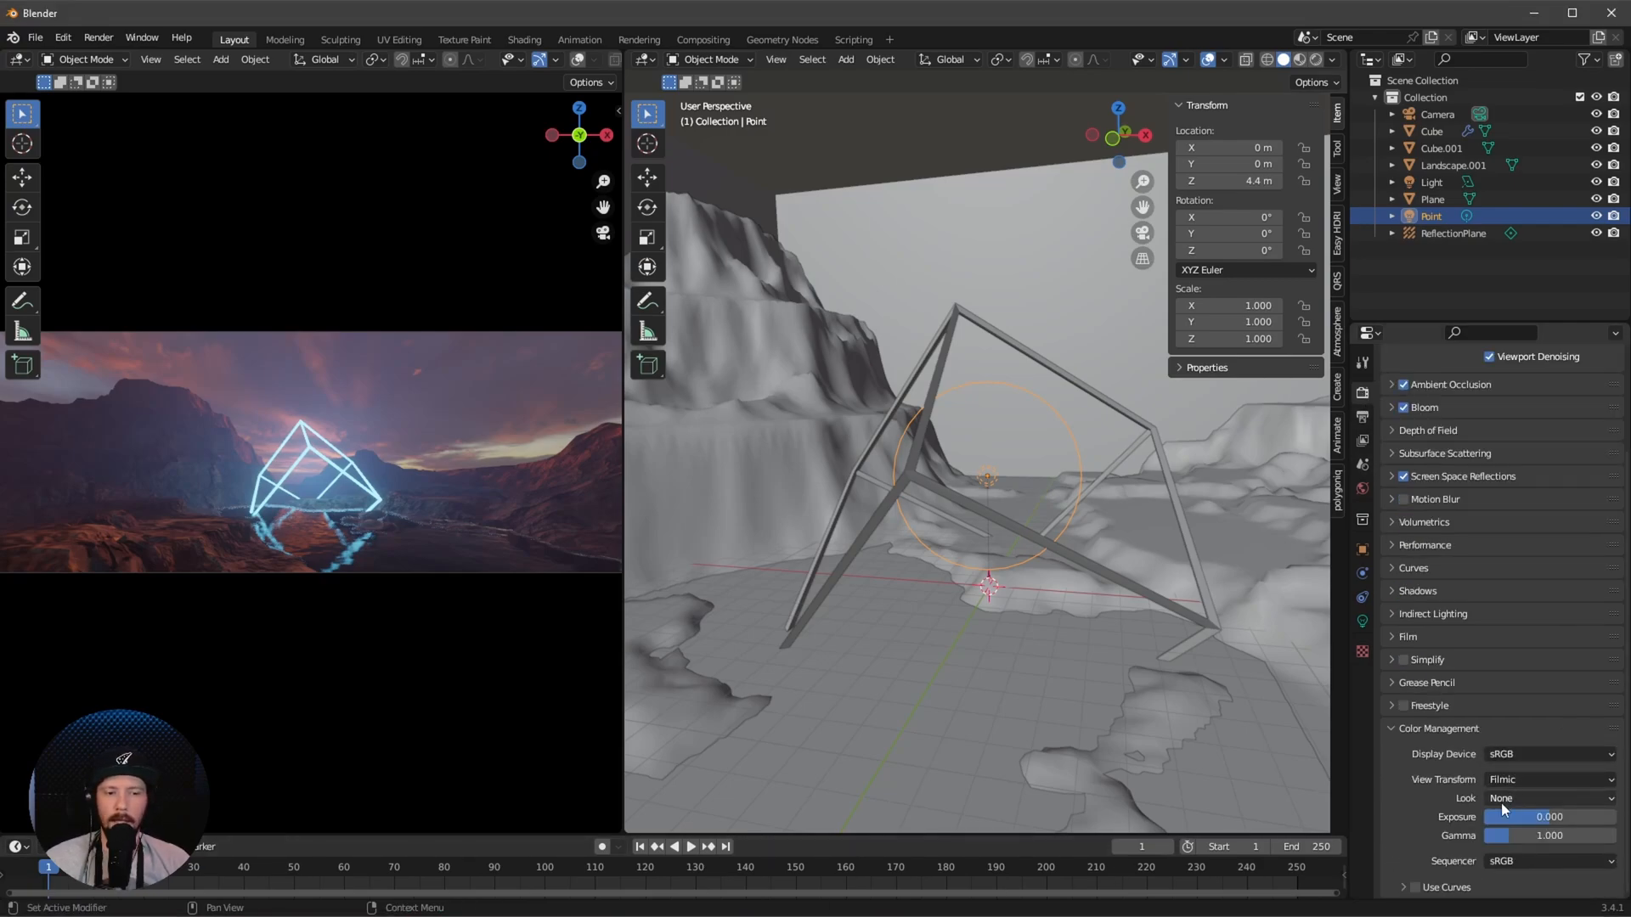
pyautogui.click(1502, 800)
pyautogui.click(1519, 805)
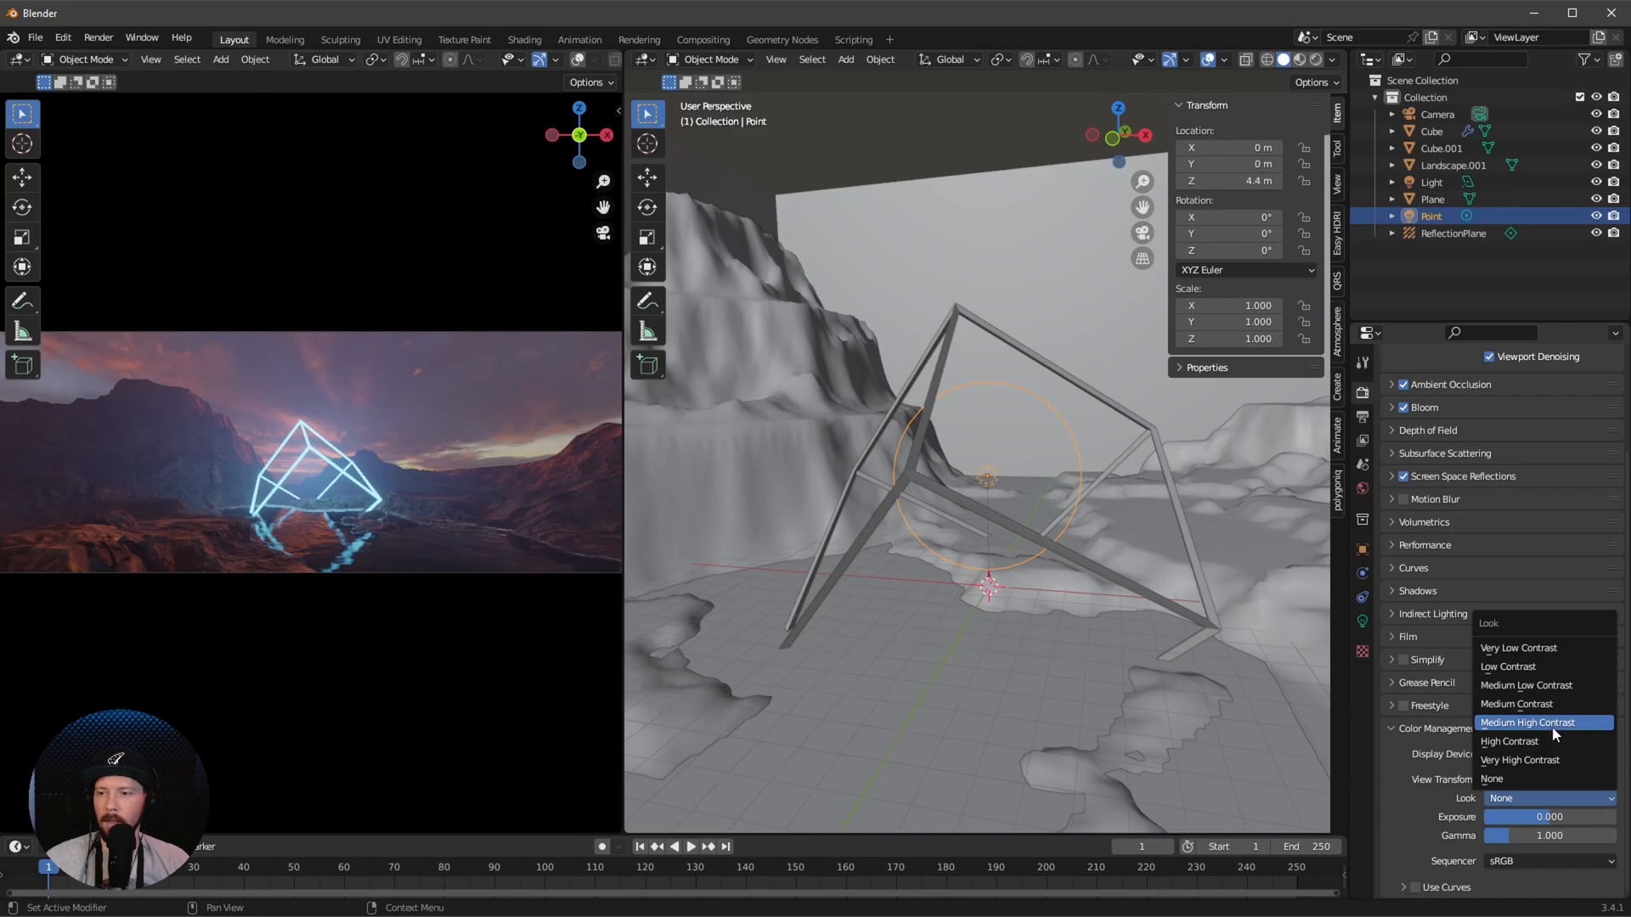
pyautogui.click(1558, 725)
pyautogui.moveTo(893, 838); pyautogui.dragTo(892, 790)
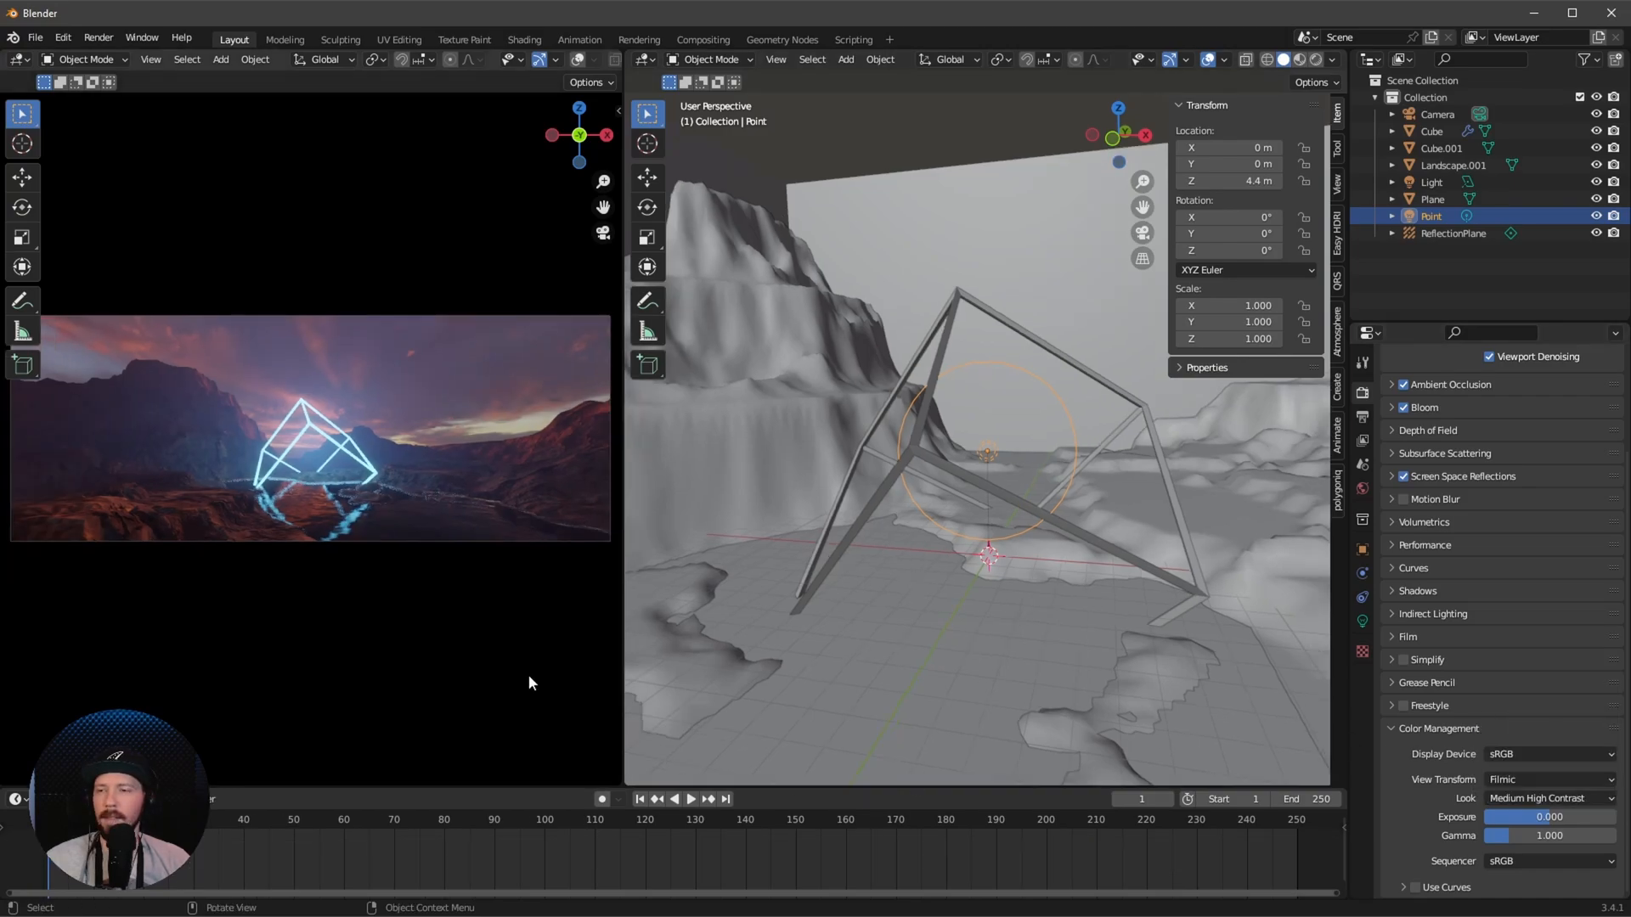
# Keyframe the camera's Y location of -25 m at frame 1
pyautogui.click(1437, 115)
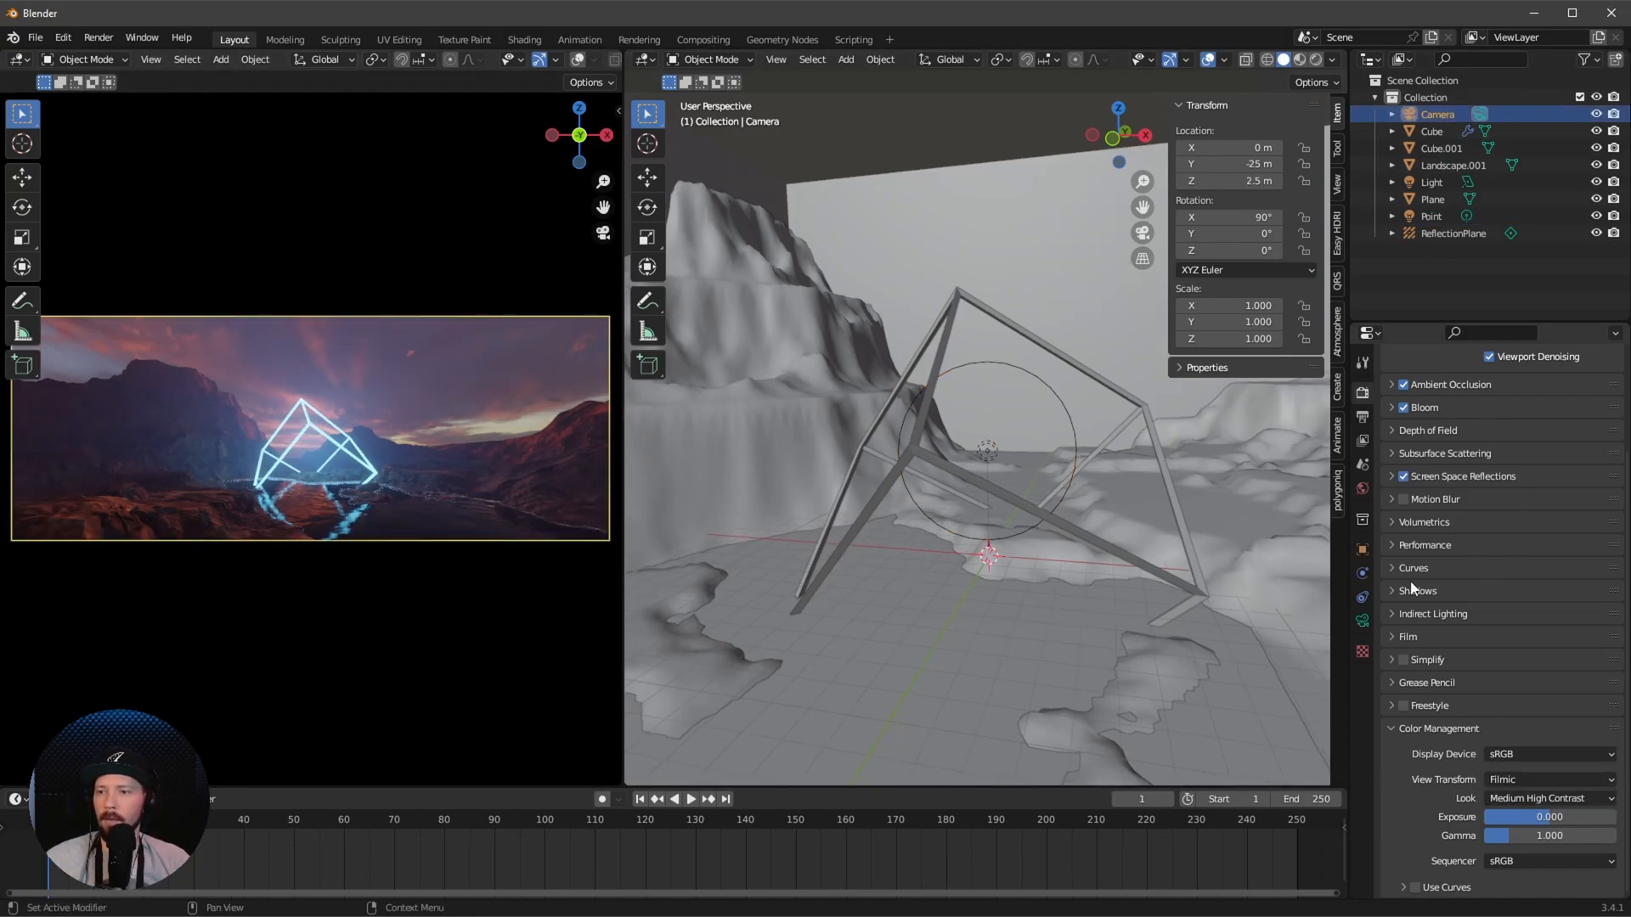
pyautogui.click(1364, 621)
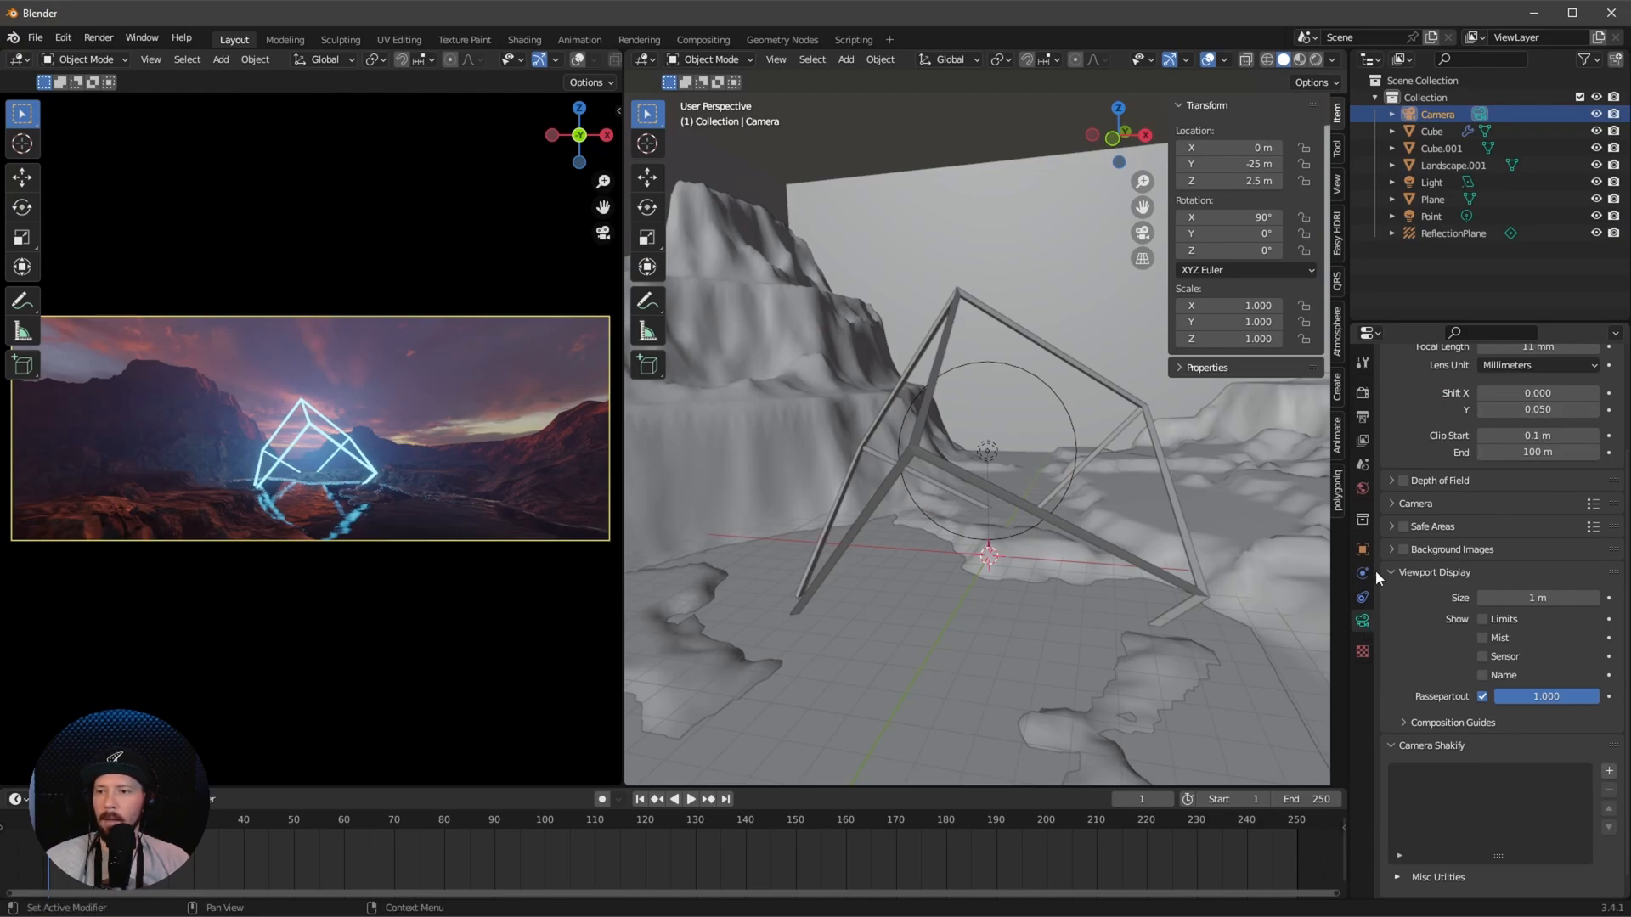
pyautogui.click(1365, 550)
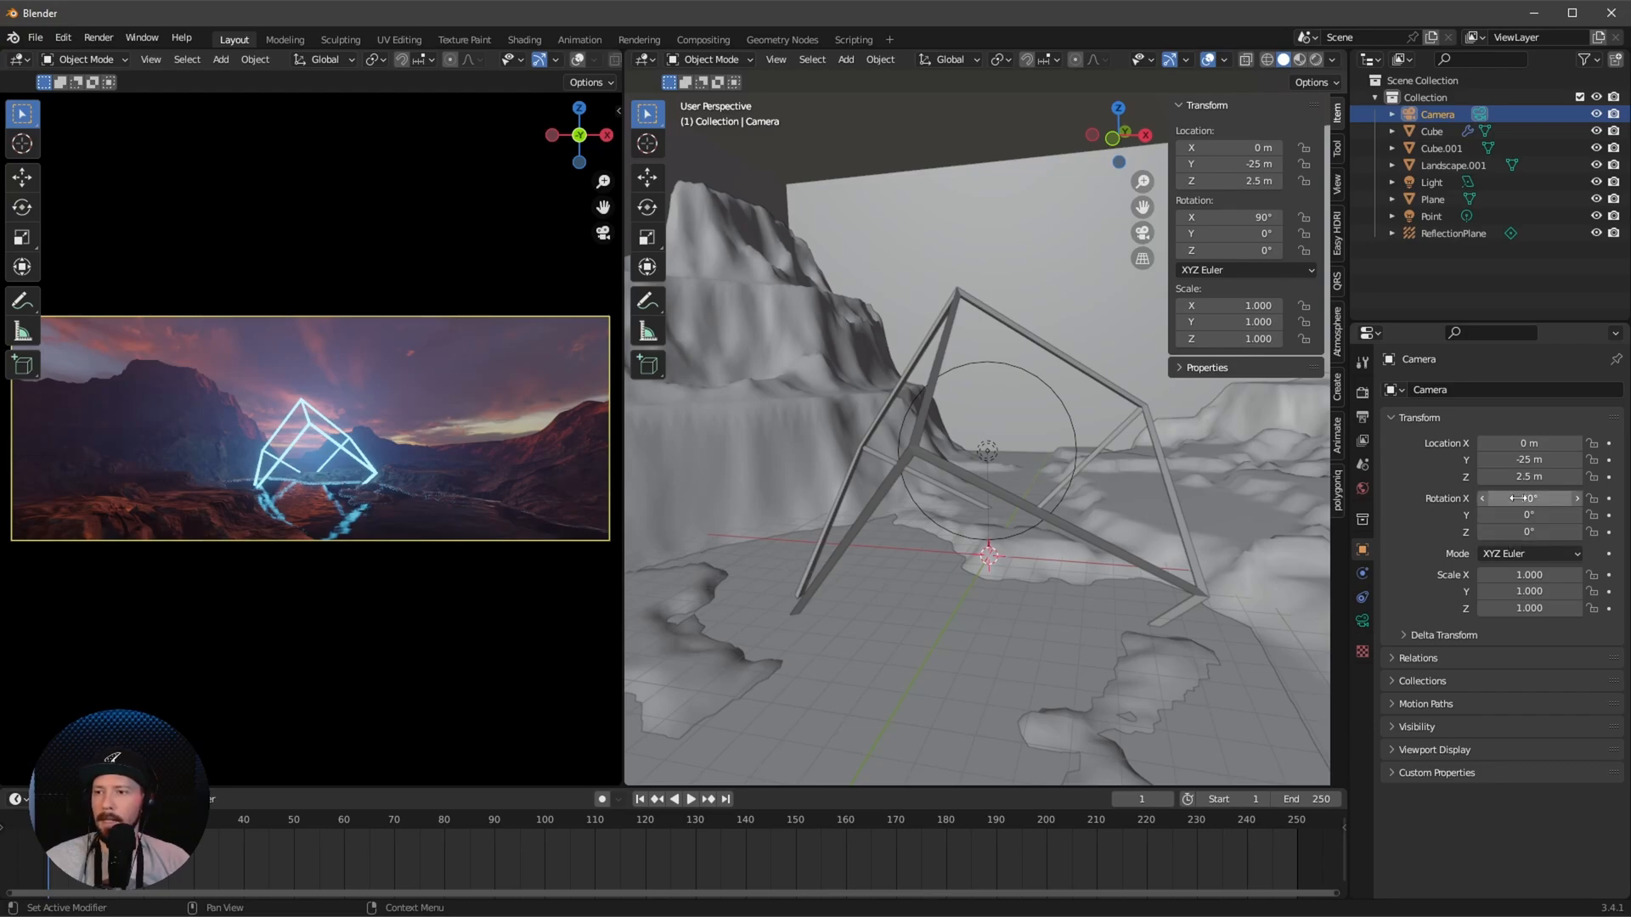
pyautogui.click(1609, 459)
# At frame 250 set the camera's Y location to -20 m, keyframe it and preview the push-in
pyautogui.moveTo(1275, 823); pyautogui.dragTo(1300, 825)
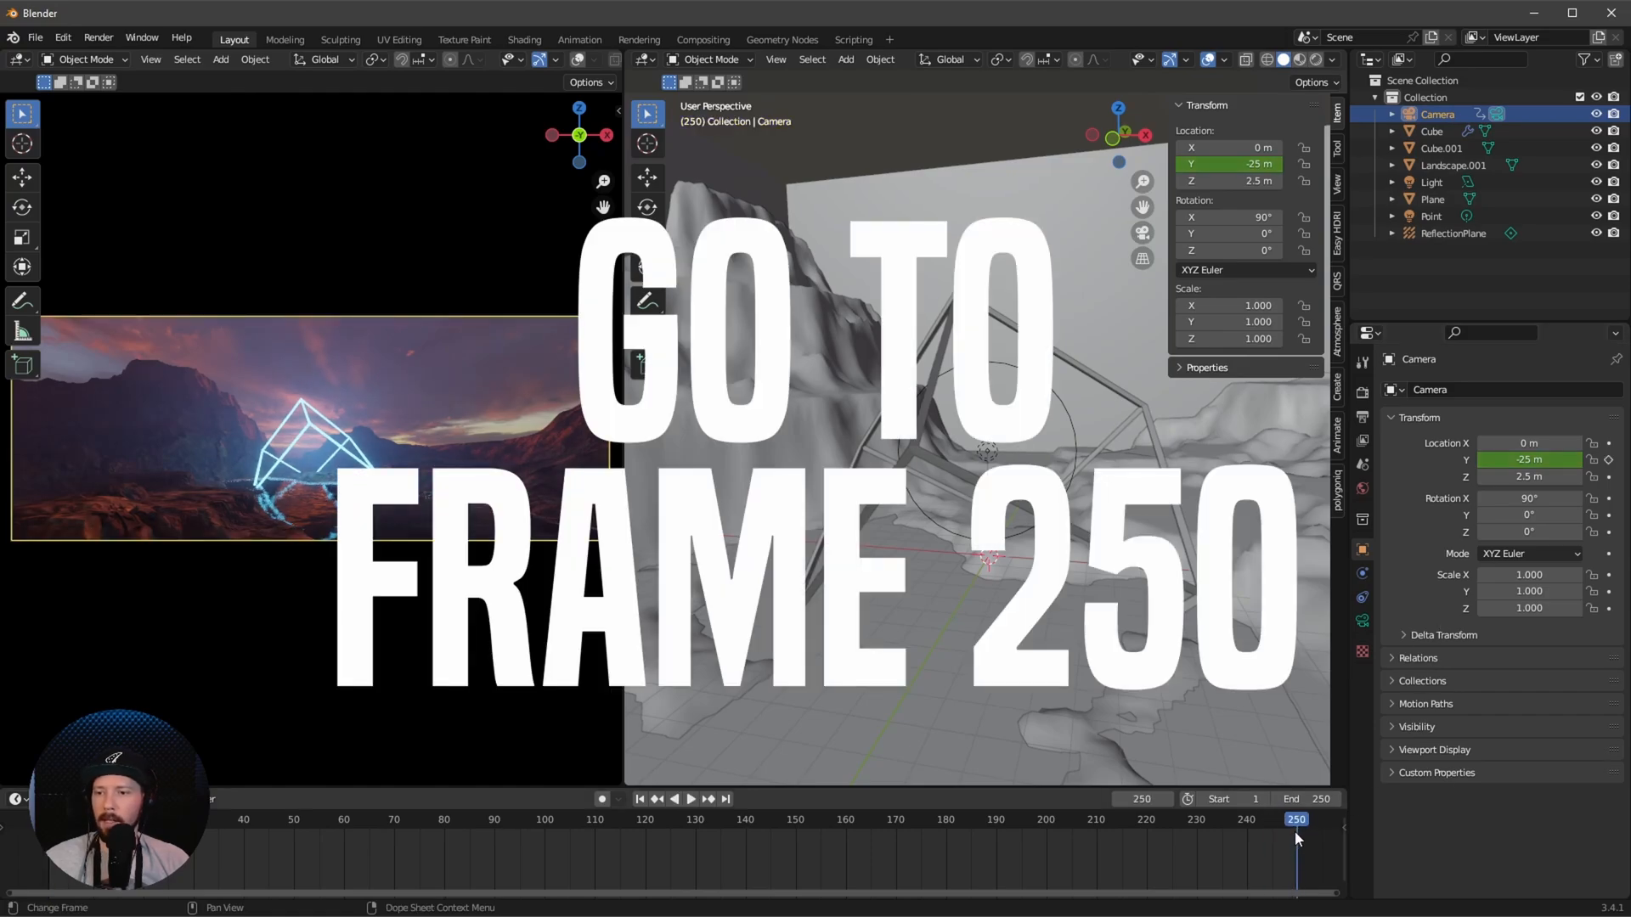
pyautogui.moveTo(1544, 460); pyautogui.dragTo(1536, 460)
pyautogui.doubleClick(1535, 460)
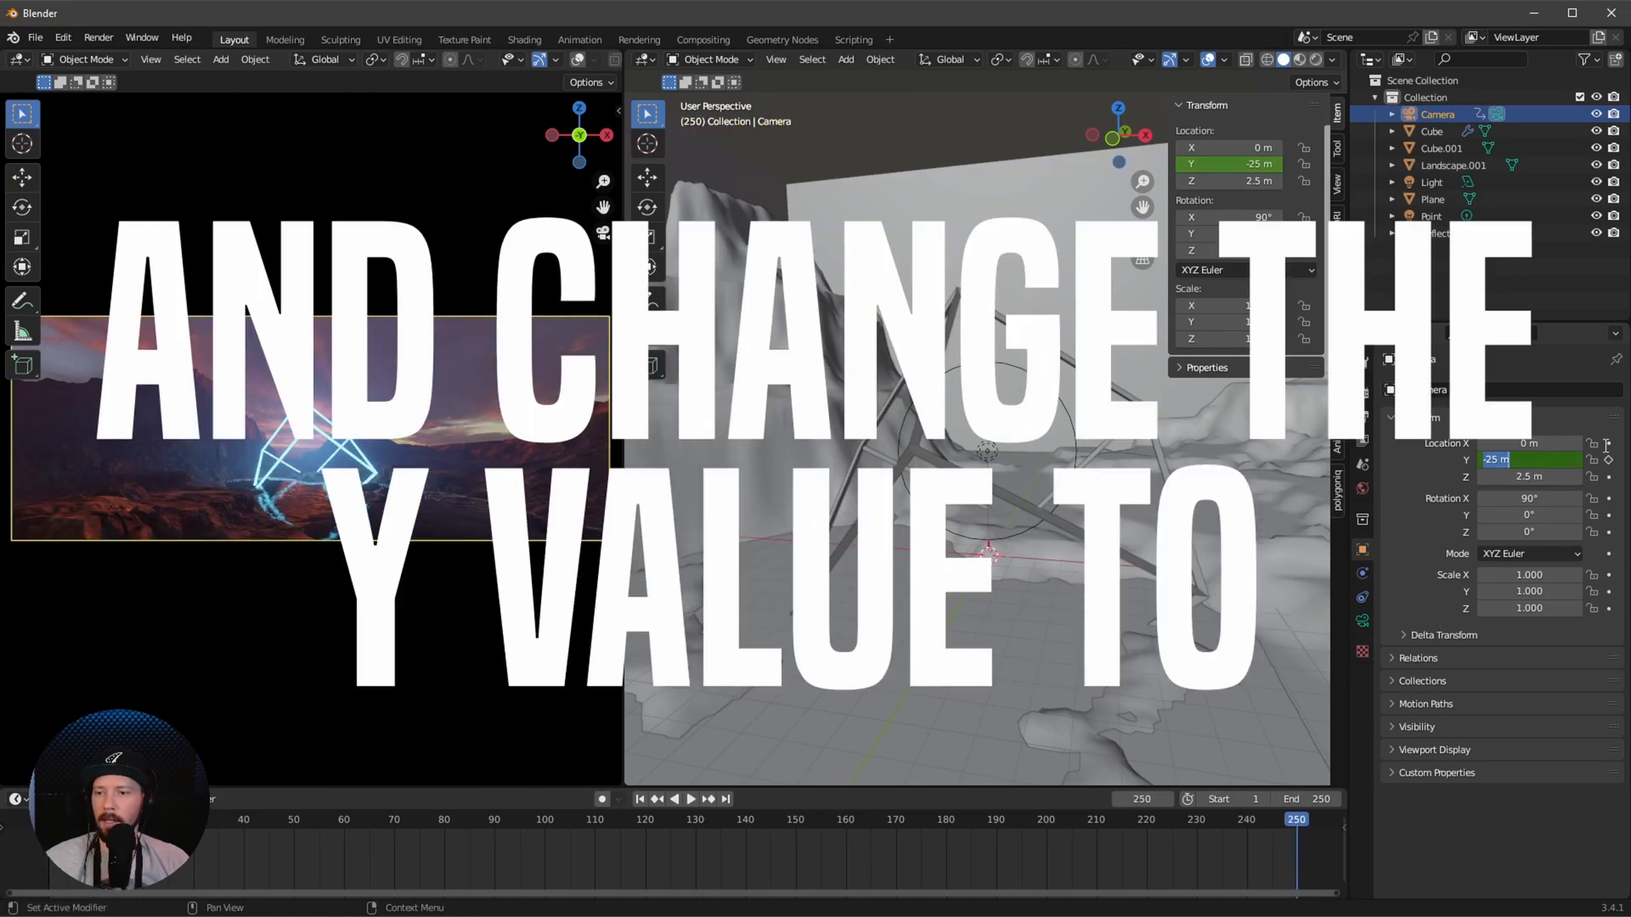
pyautogui.write('-20')
pyautogui.press('Return')
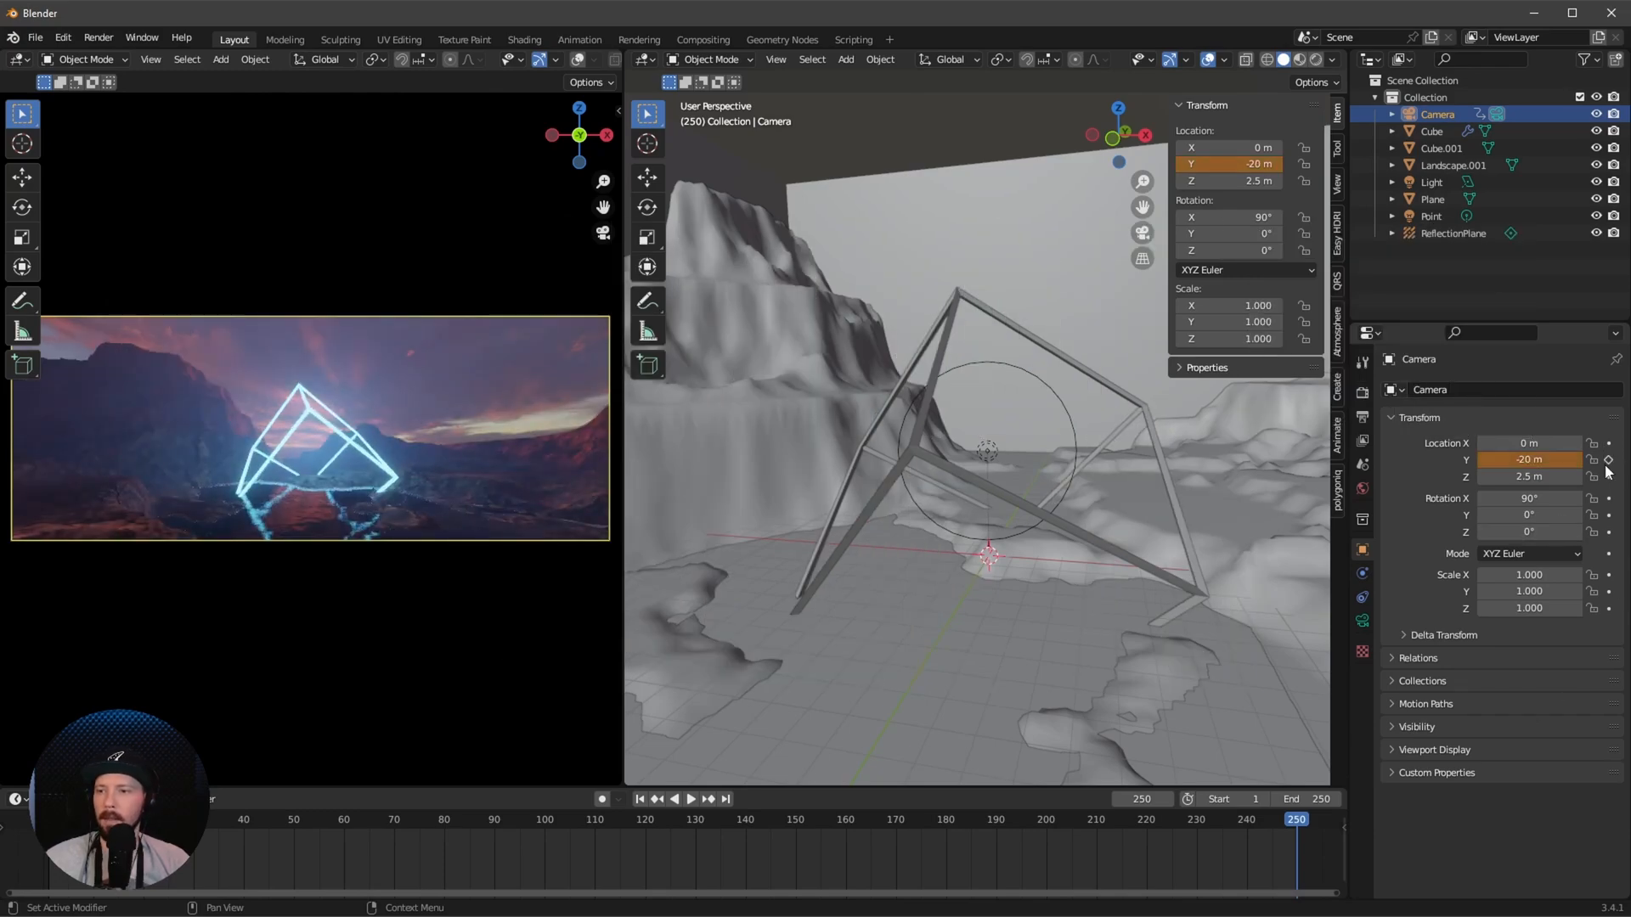
pyautogui.click(1608, 462)
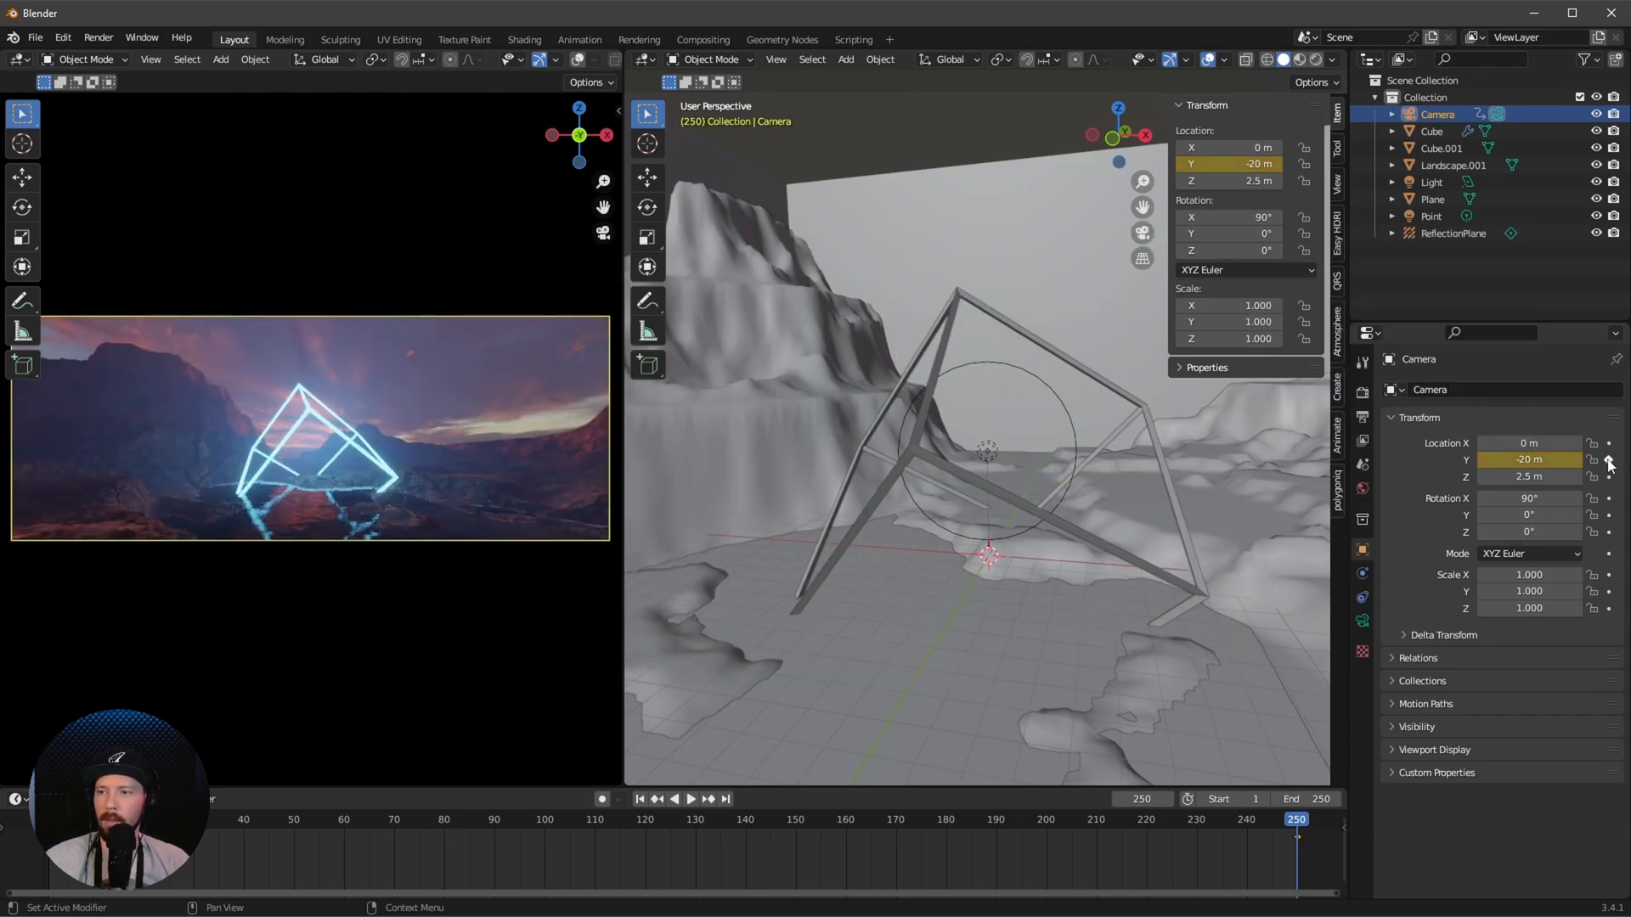
pyautogui.click(957, 819)
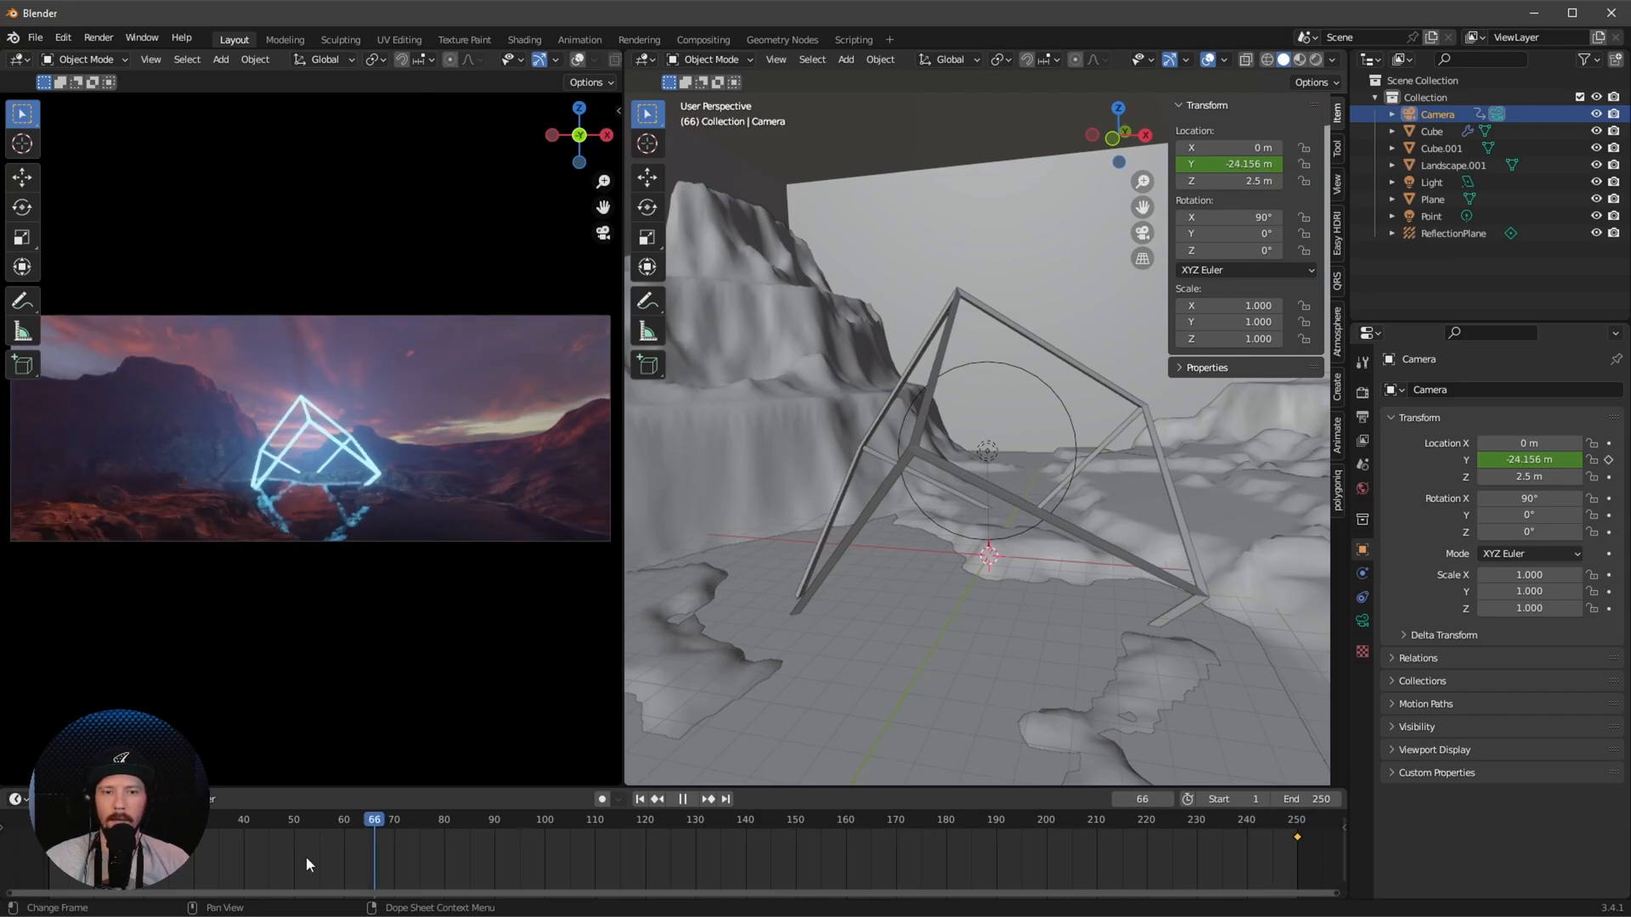
pyautogui.moveTo(807, 819); pyautogui.dragTo(1141, 826)
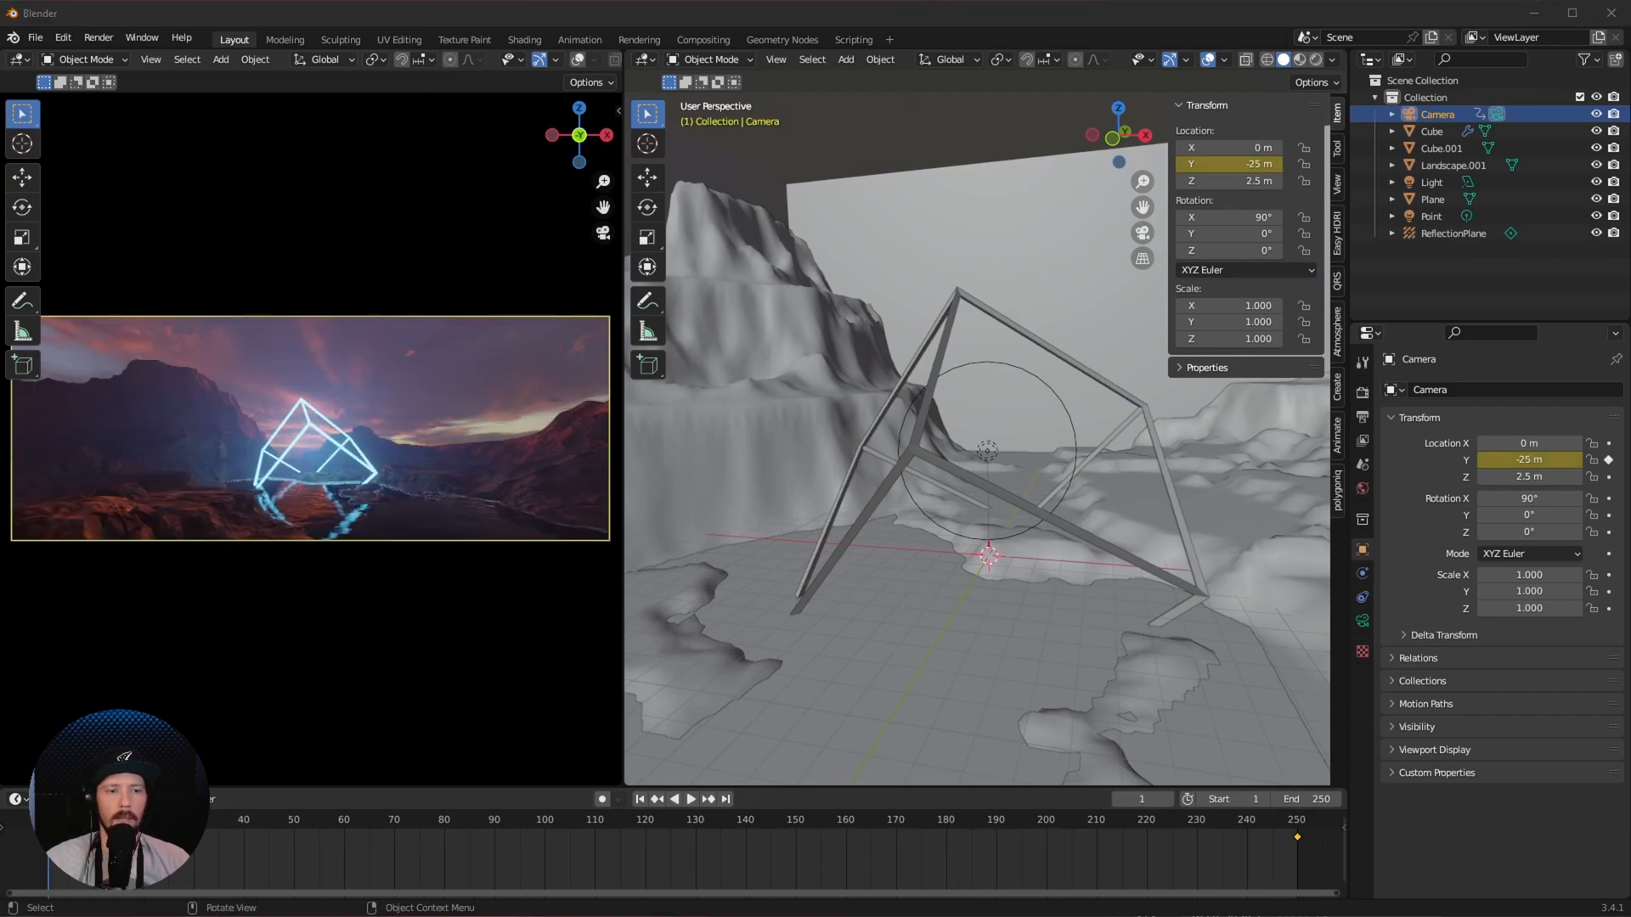
# Keyframe the camera's 11 mm focal length at frame 1 and expand its dope sheet channels
pyautogui.click(1362, 624)
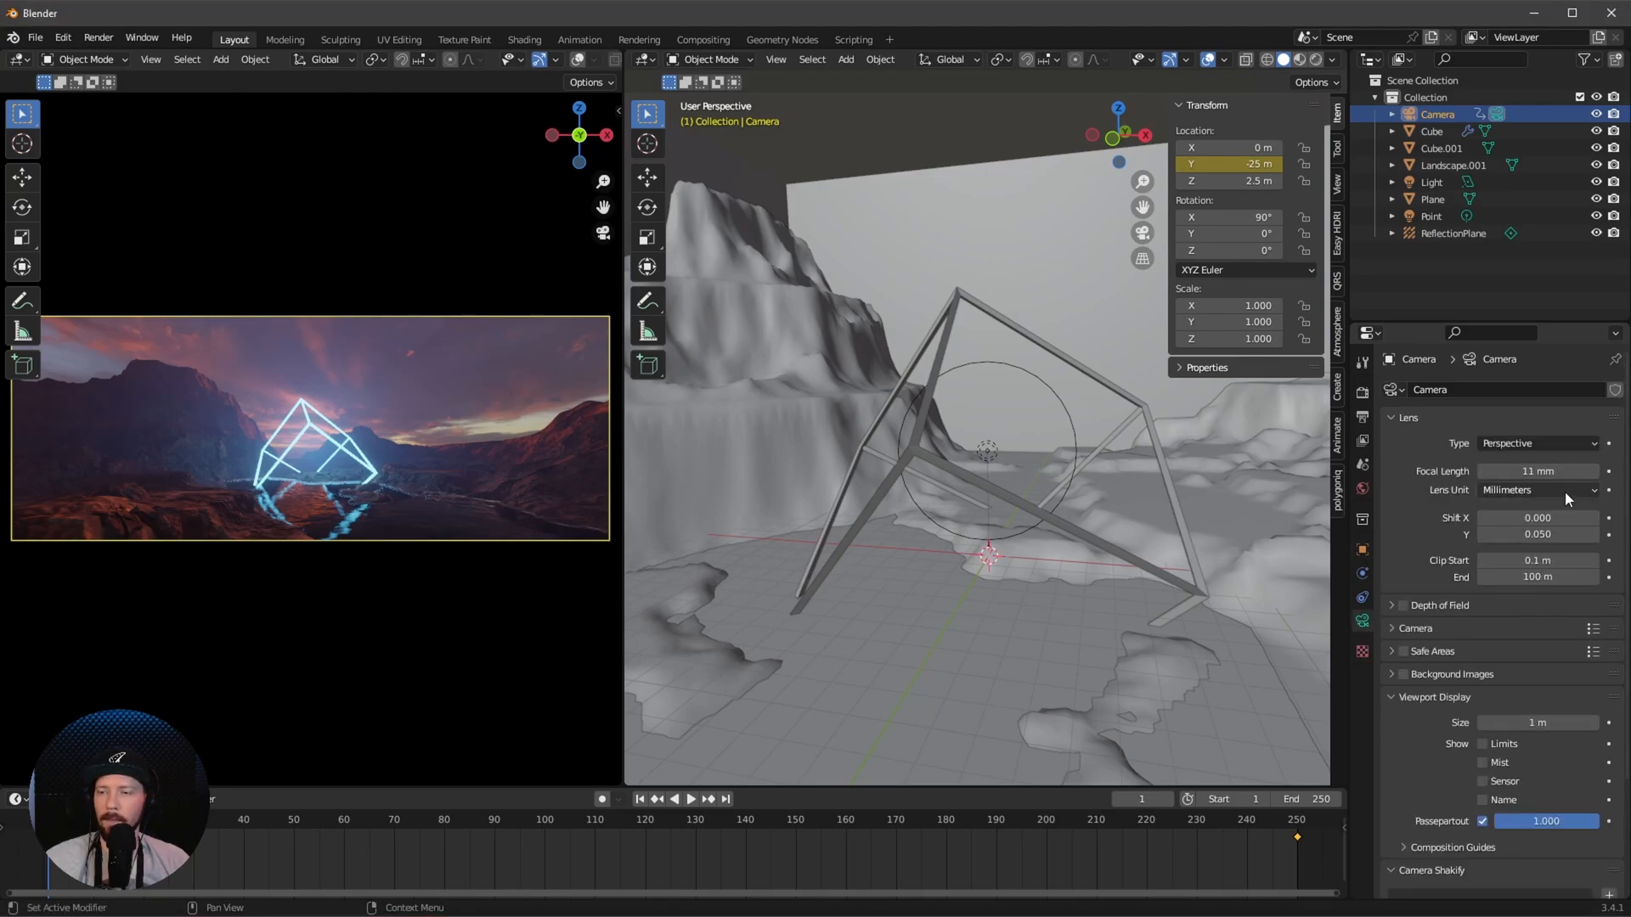
pyautogui.click(1608, 469)
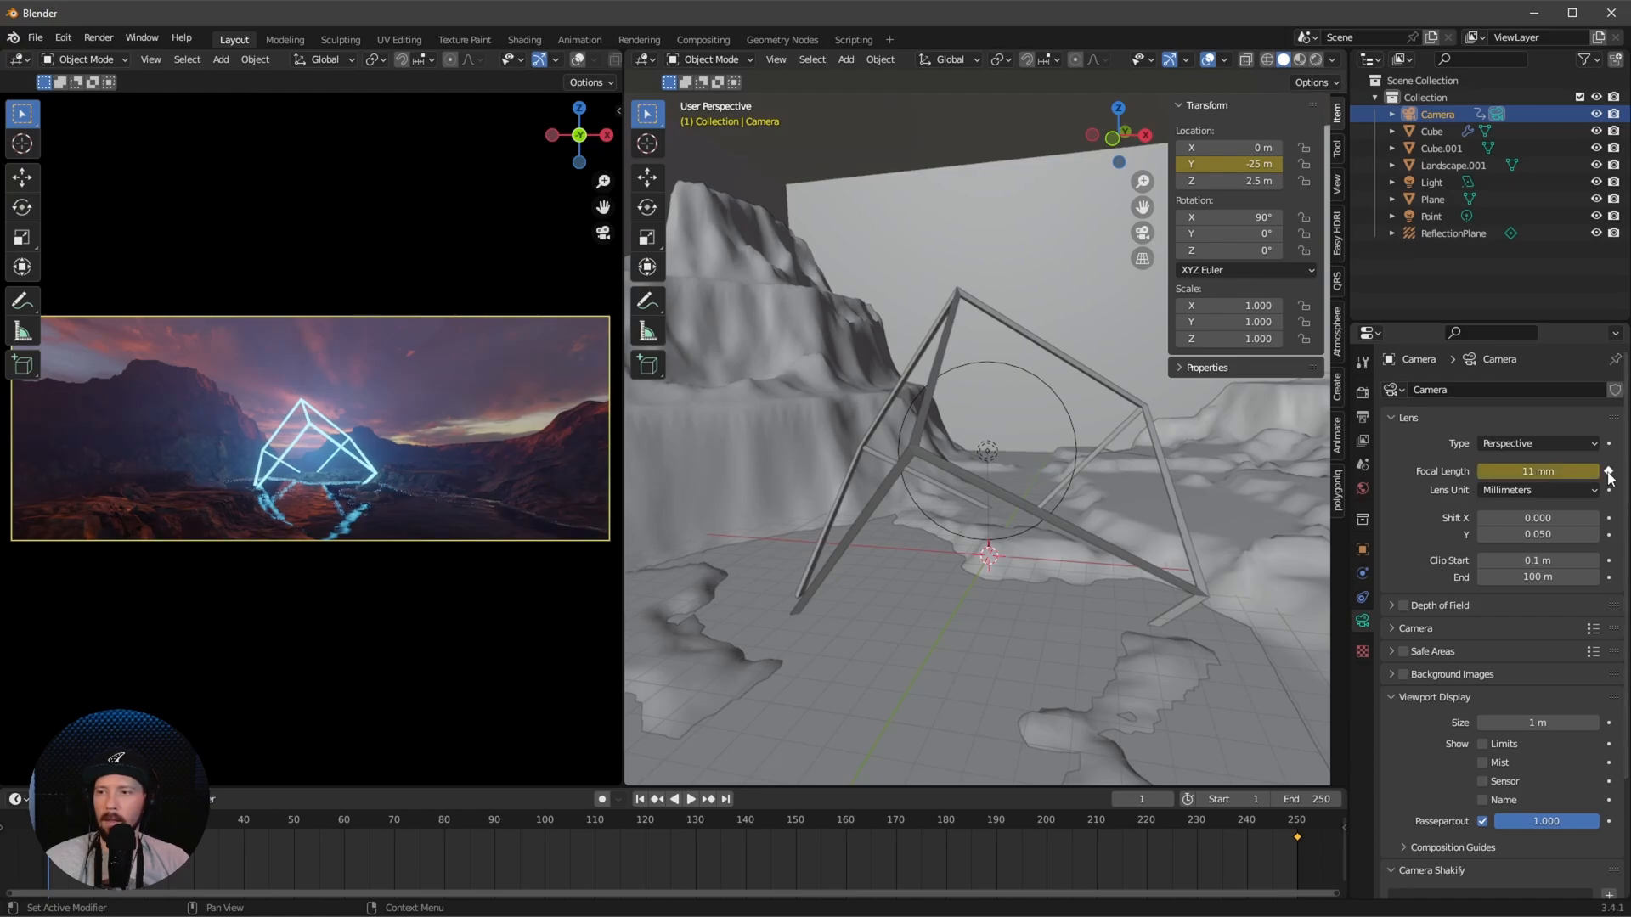
pyautogui.press('Home')
pyautogui.click(7, 834)
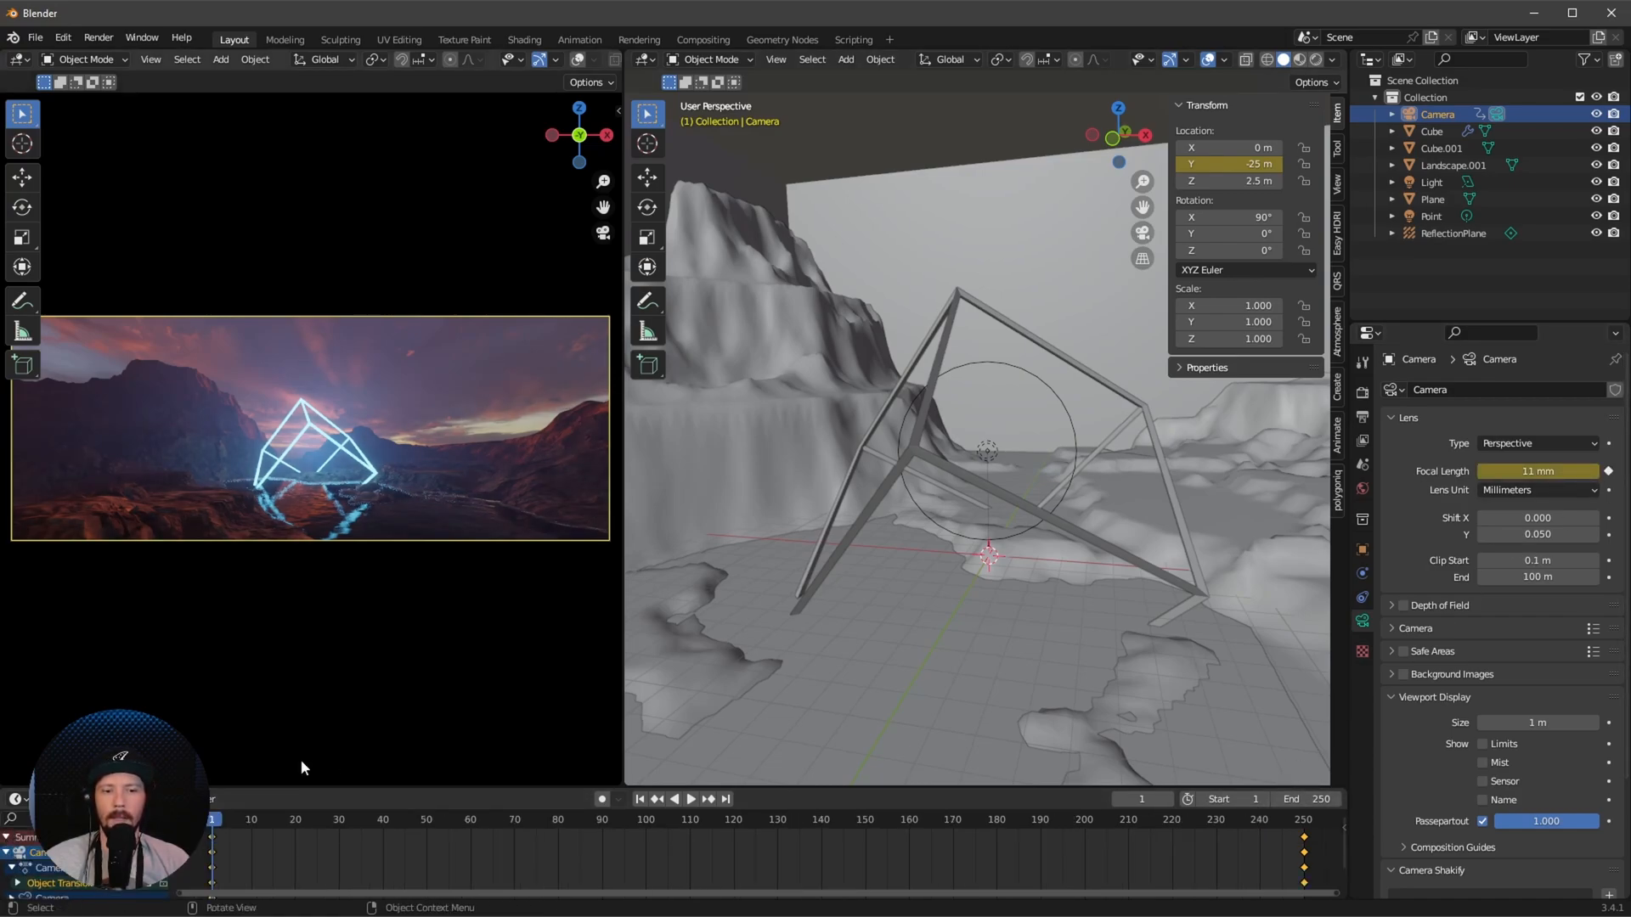
pyautogui.moveTo(294, 787); pyautogui.dragTo(293, 613)
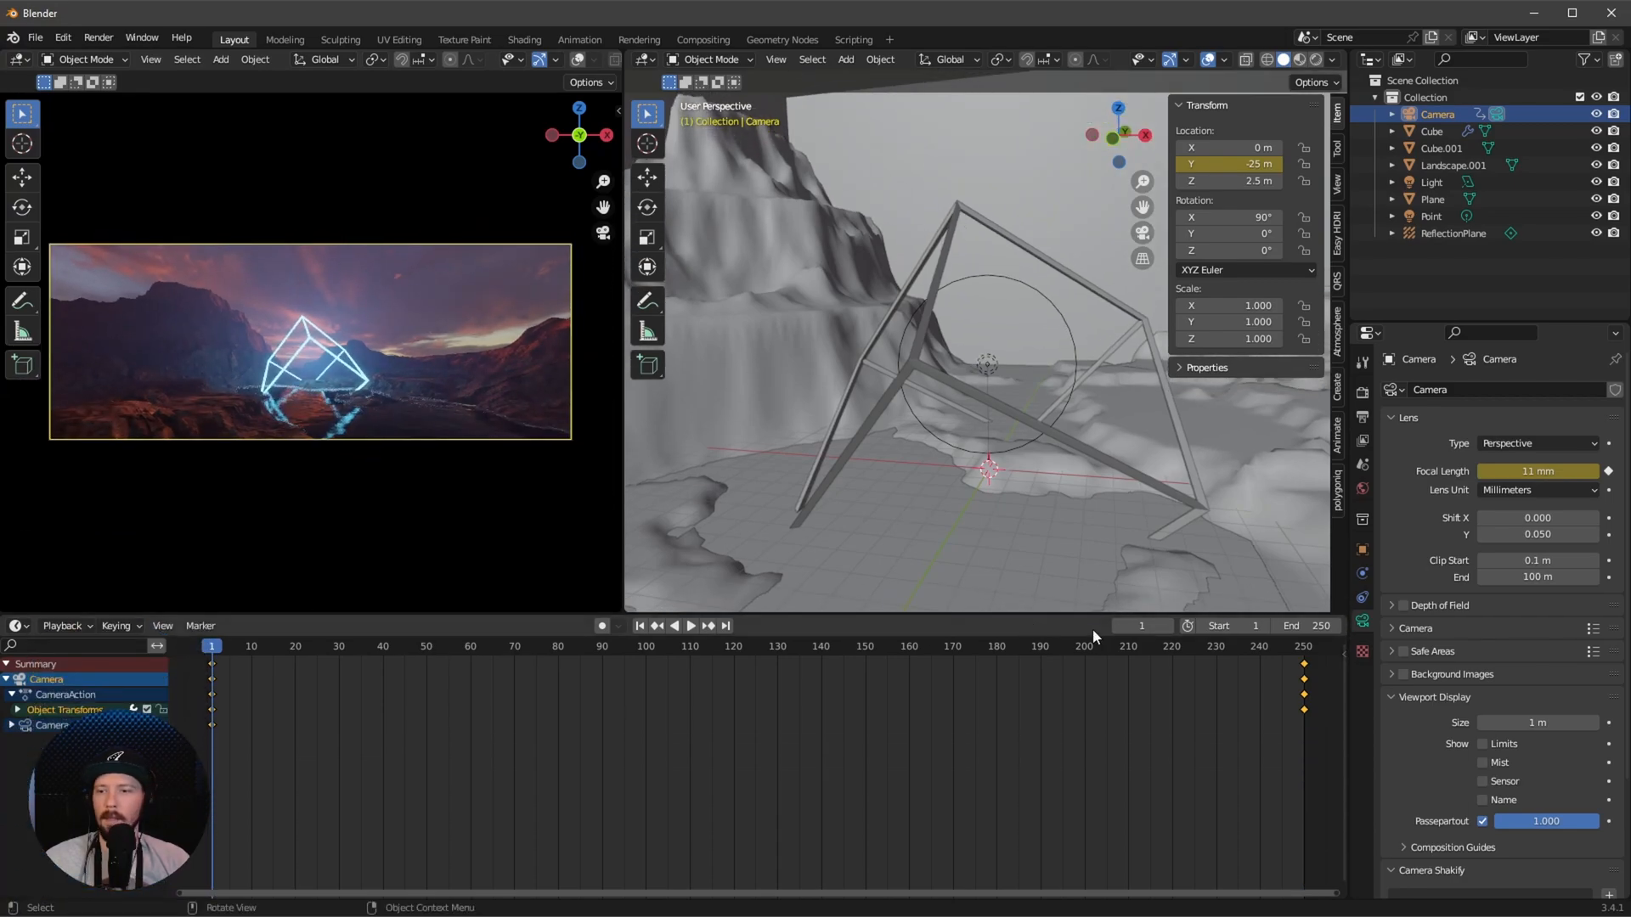
# At frame 250 set focal length to 9 mm, keyframe it, and bring up keyframe options in the Dope Sheet
pyautogui.moveTo(1233, 645); pyautogui.dragTo(1303, 647)
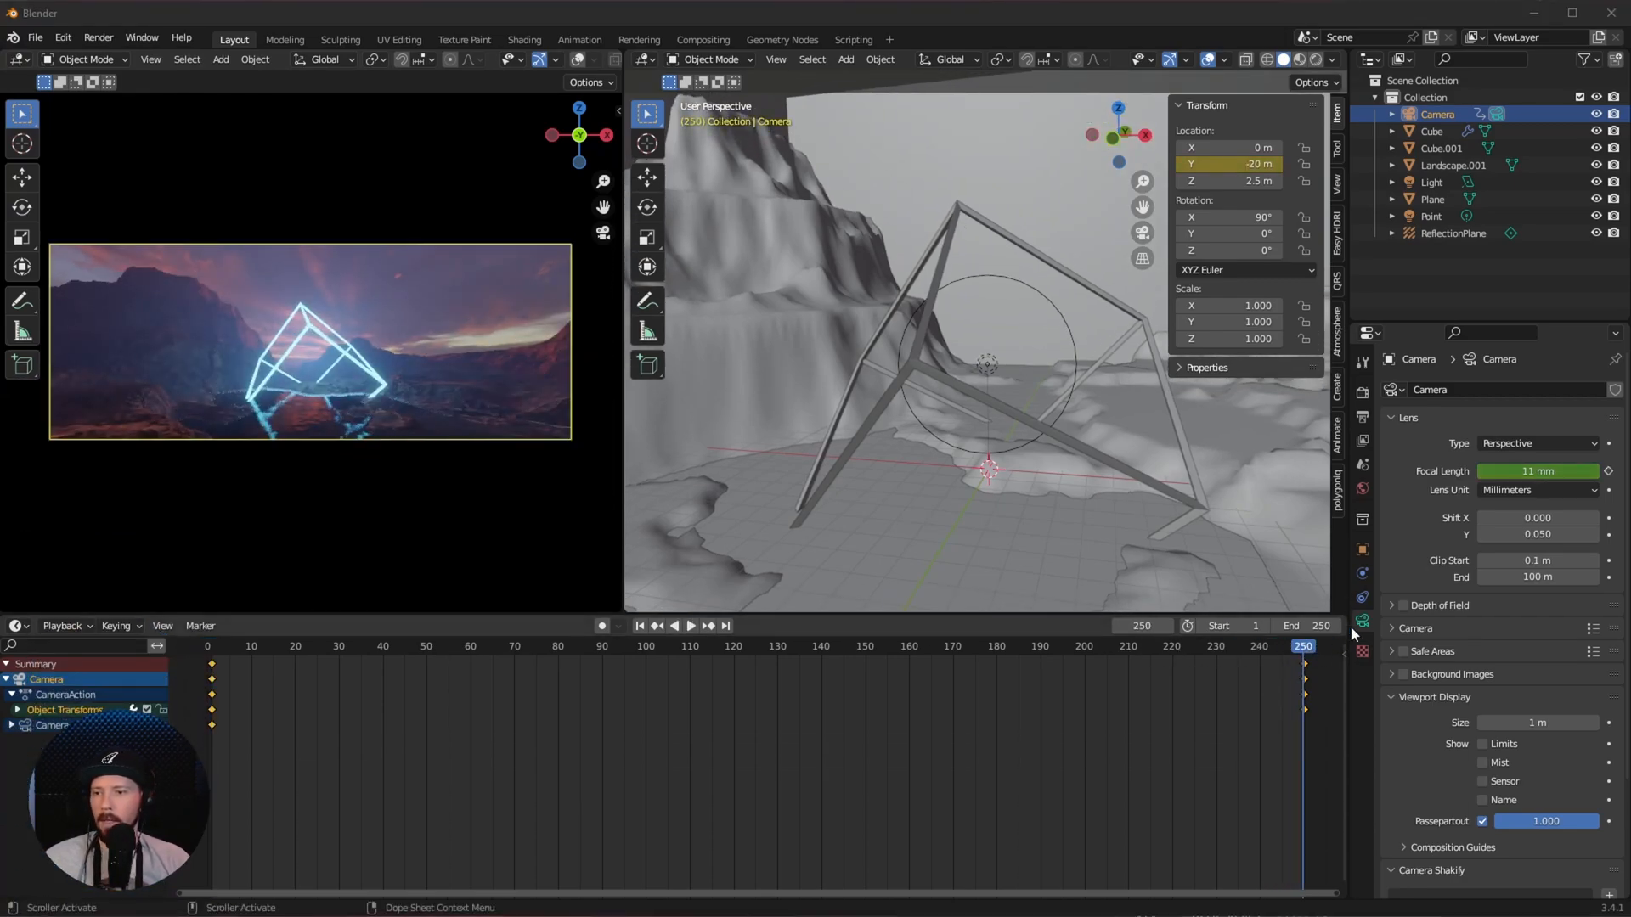
pyautogui.doubleClick(1535, 473)
pyautogui.write('9')
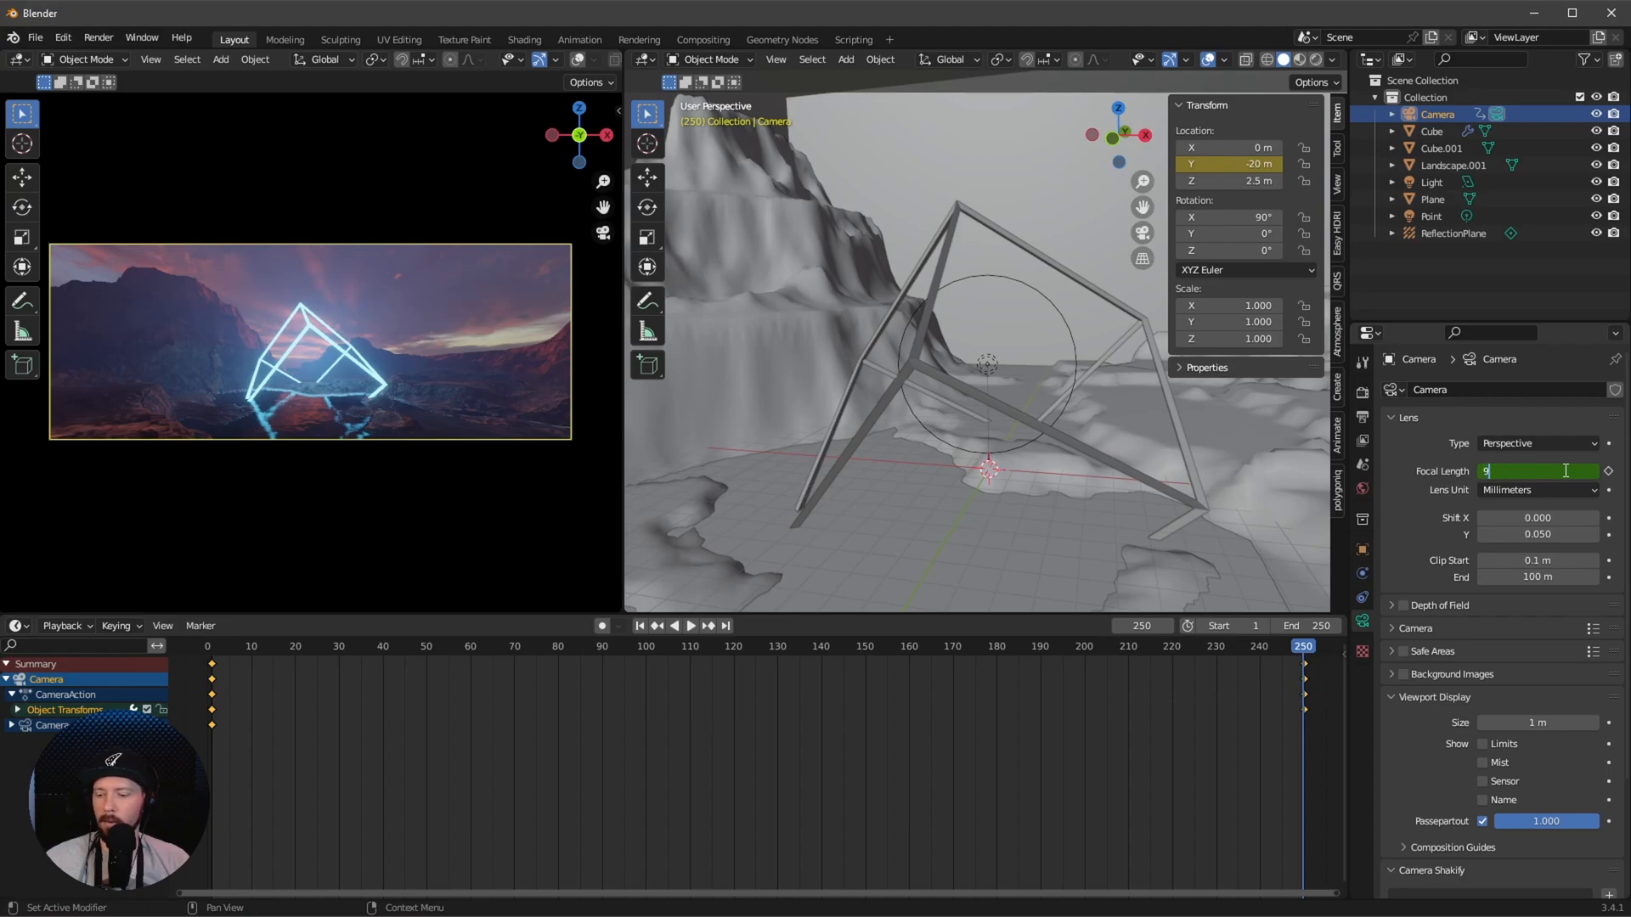
pyautogui.press('Return')
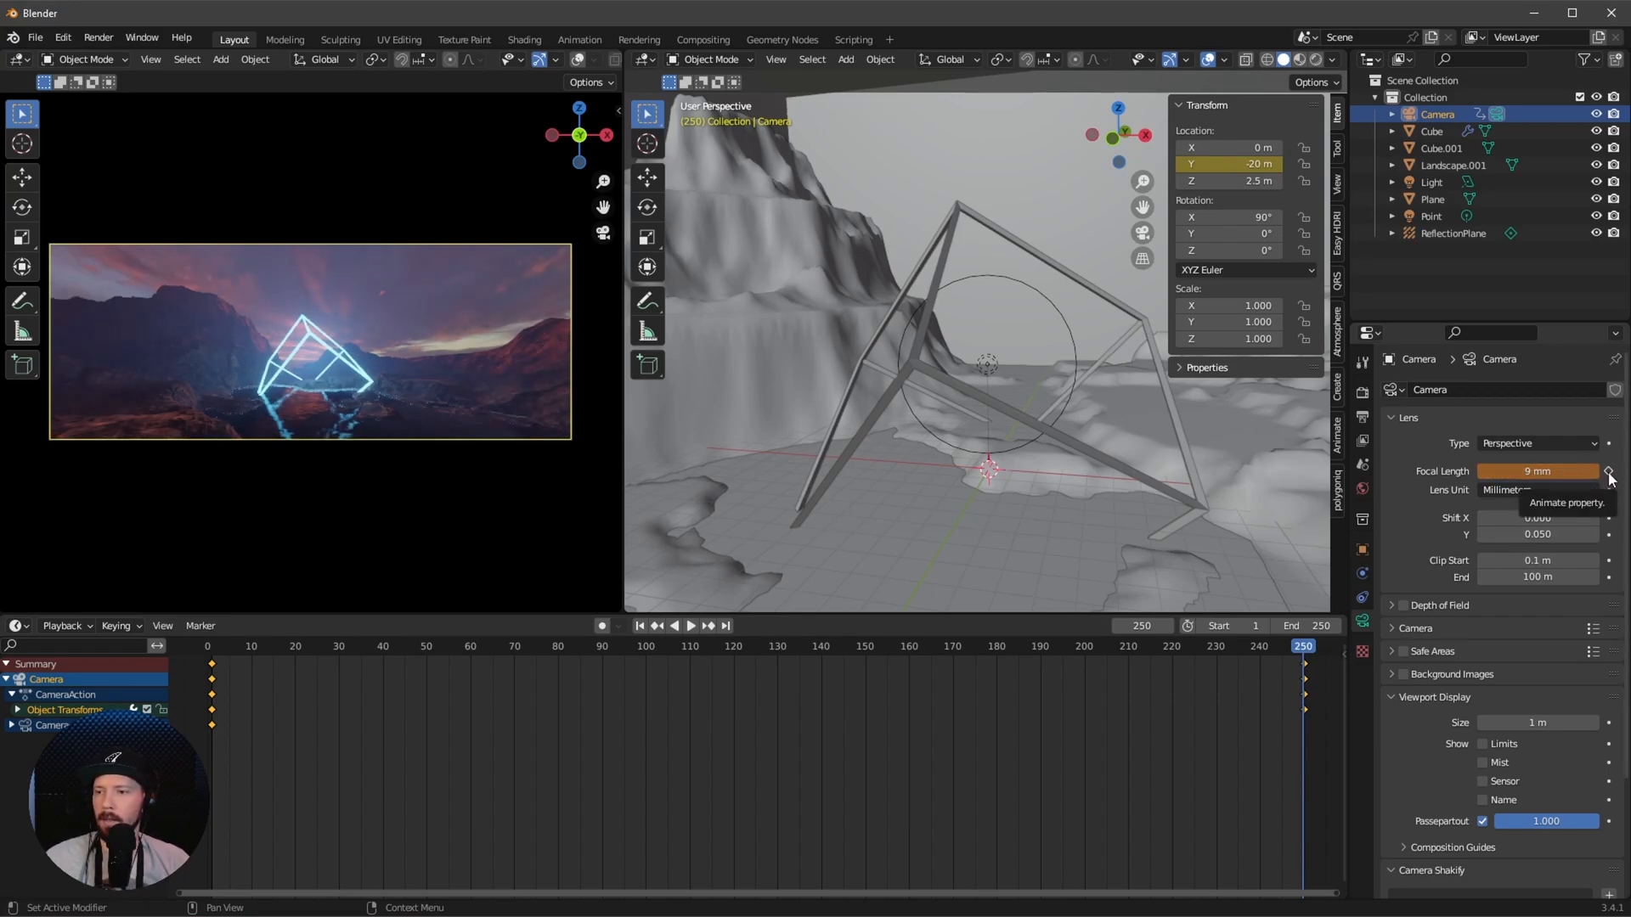
pyautogui.click(1610, 473)
pyautogui.hotkey('shift', 'Left')
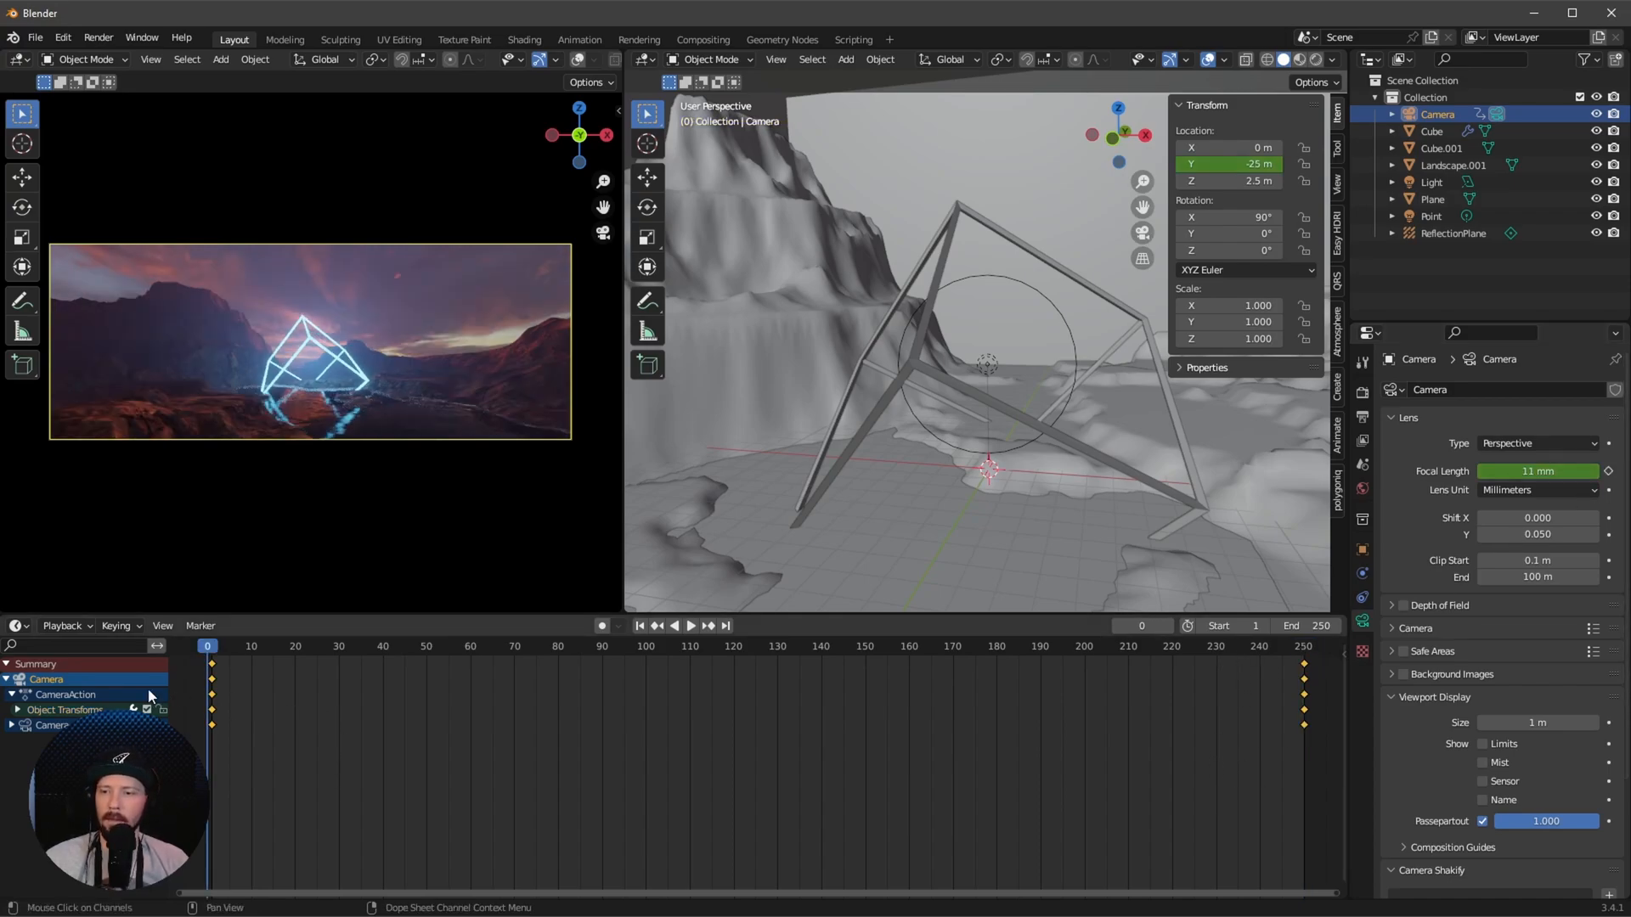
pyautogui.rightClick(236, 696)
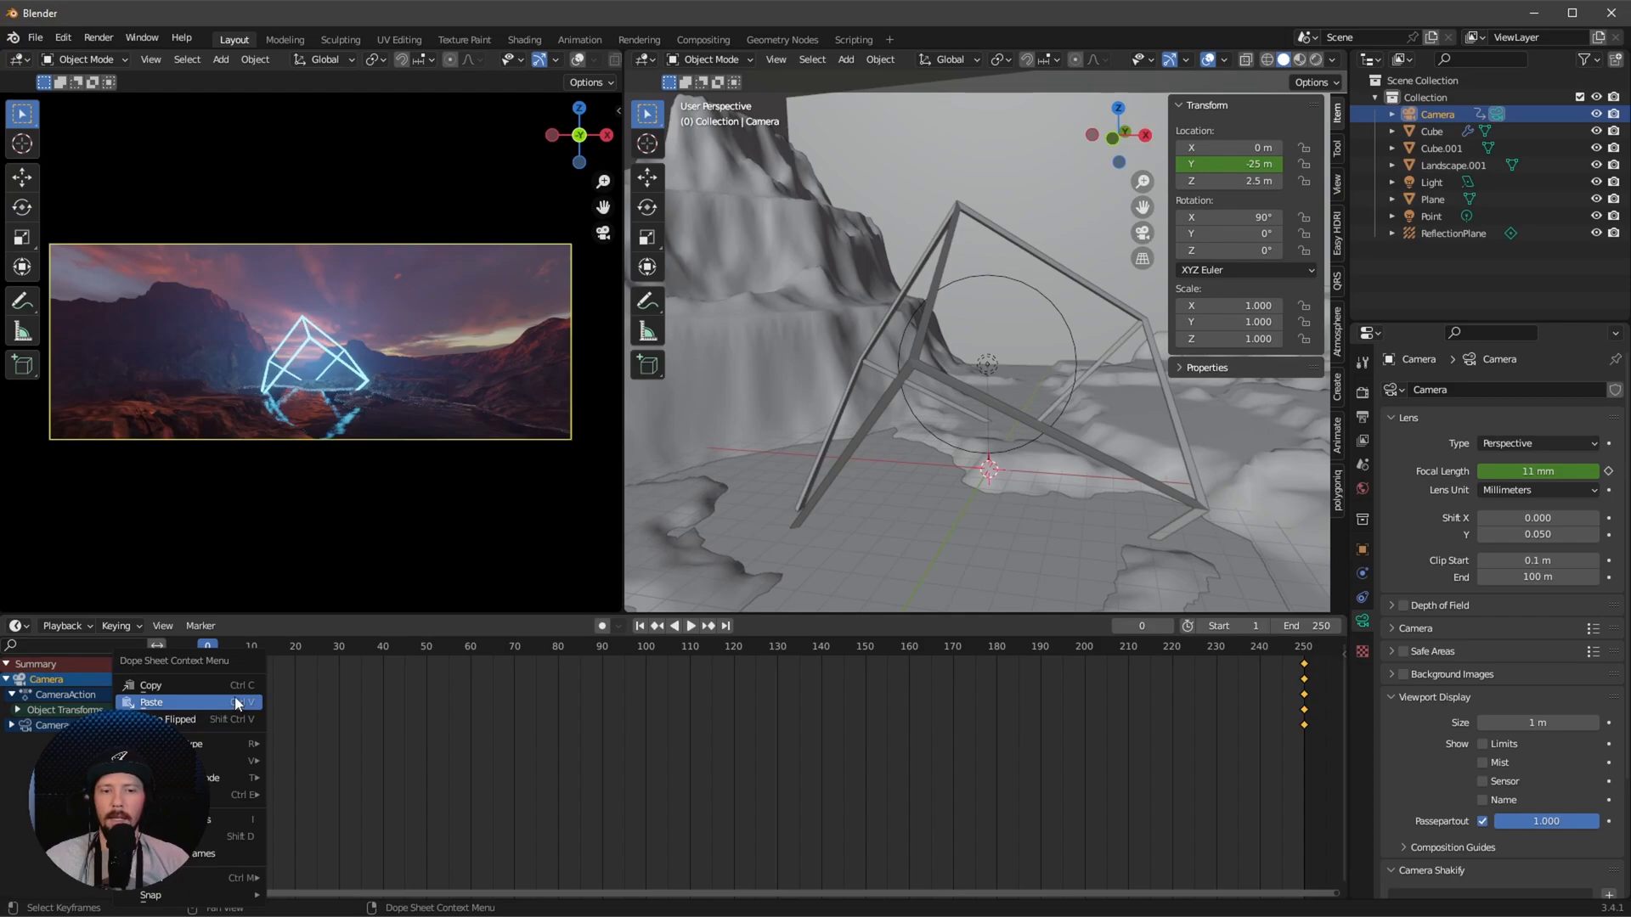